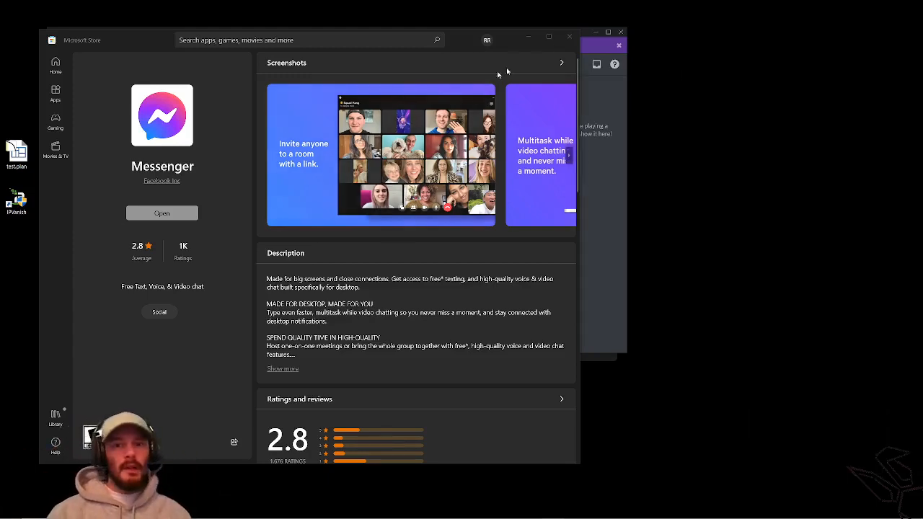
Close the Microsoft Store and the window behind it, and switch to the Chrome window with the Facebook live dashboard
{"action": "left_click", "coordinate": [569, 36]}
{"action": "left_click", "coordinate": [619, 33]}
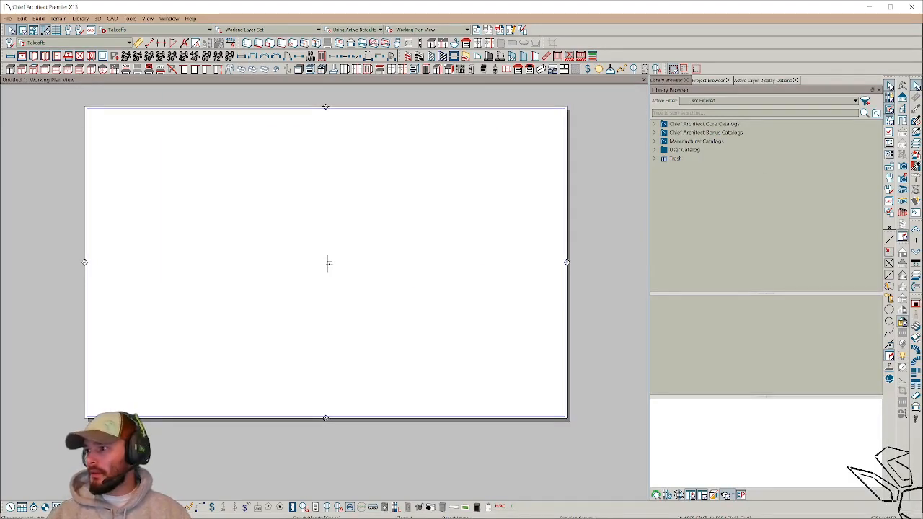
{"action": "mouse_move", "coordinate": [345, 515]}
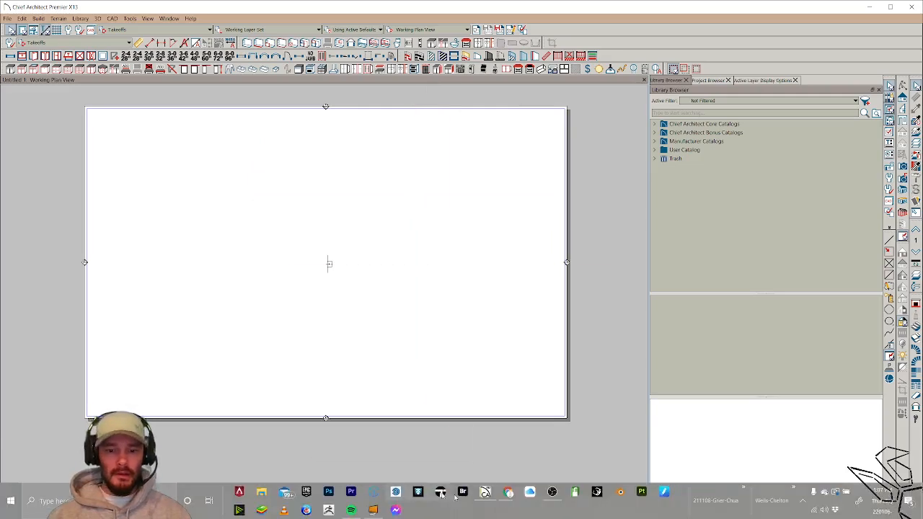
{"action": "mouse_move", "coordinate": [509, 492]}
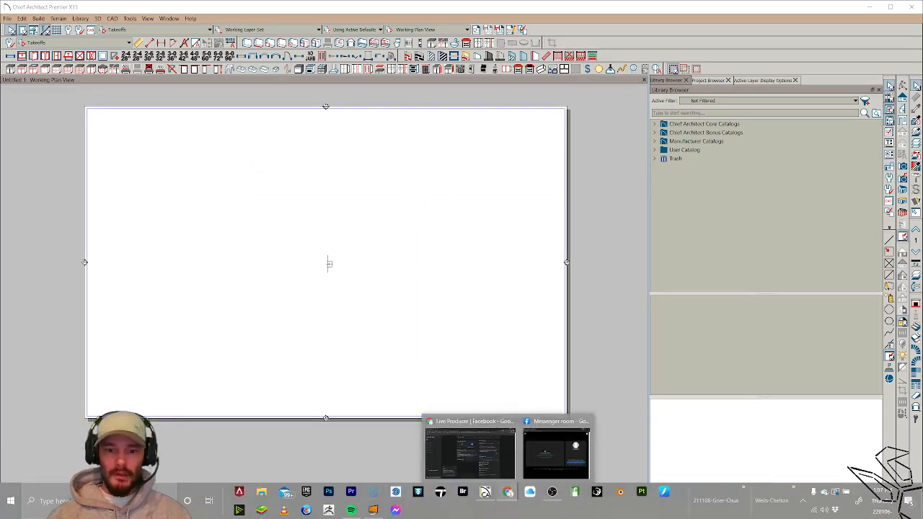
{"action": "left_click", "coordinate": [468, 426]}
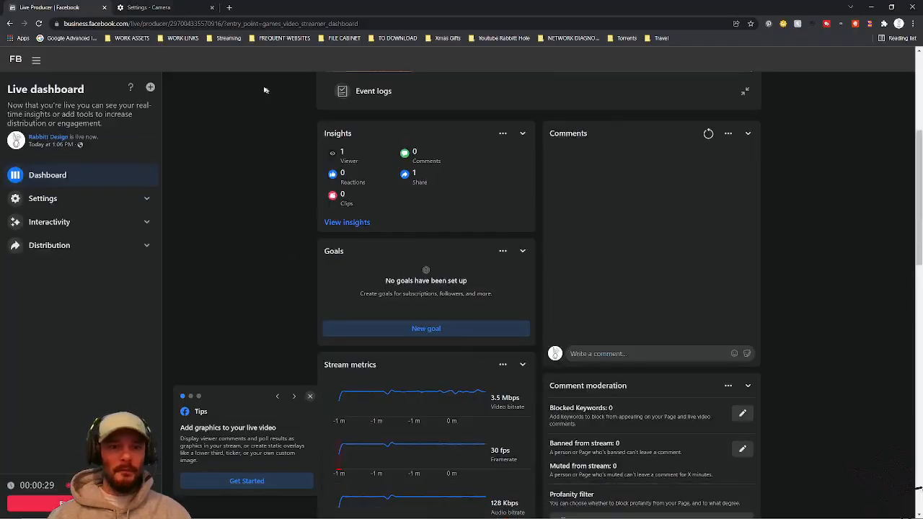
Replace the Chrome camera settings page with facebook.com and open The Rabbitt Design Feed group
{"action": "left_click", "coordinate": [148, 7]}
{"action": "left_click", "coordinate": [141, 23]}
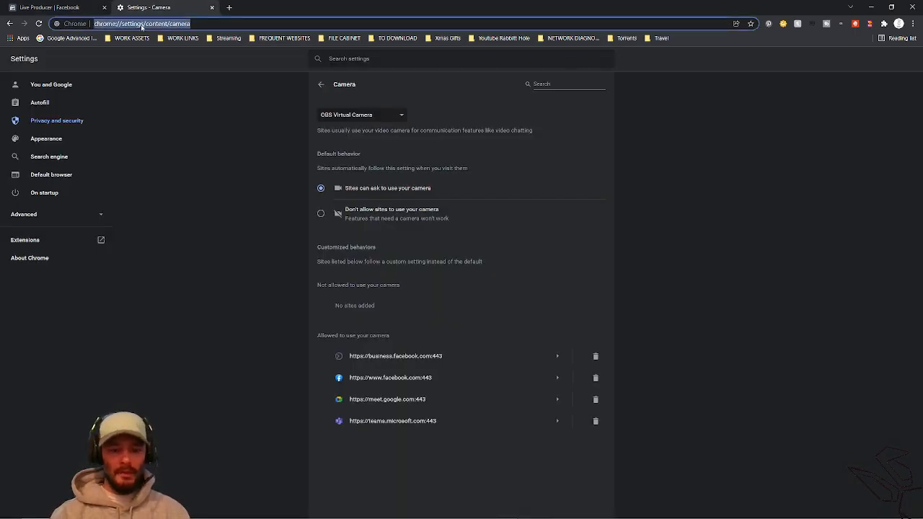
{"action": "type", "text": "facebook.com"}
{"action": "key", "text": "Return"}
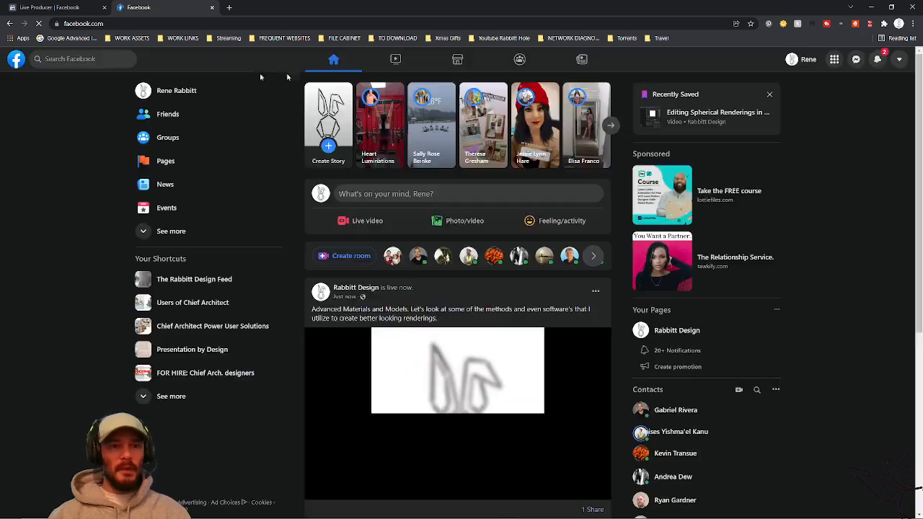
{"action": "left_click", "coordinate": [193, 286]}
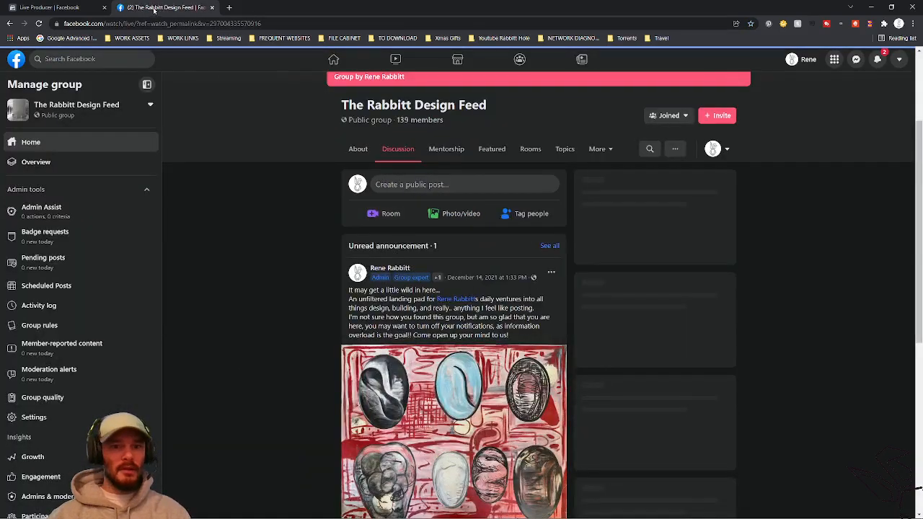
Separate the Facebook tab and move the browser windows off this screen to uncover Chief Architect
{"action": "left_click_drag", "start_coordinate": [155, 8], "coordinate": [909, 33]}
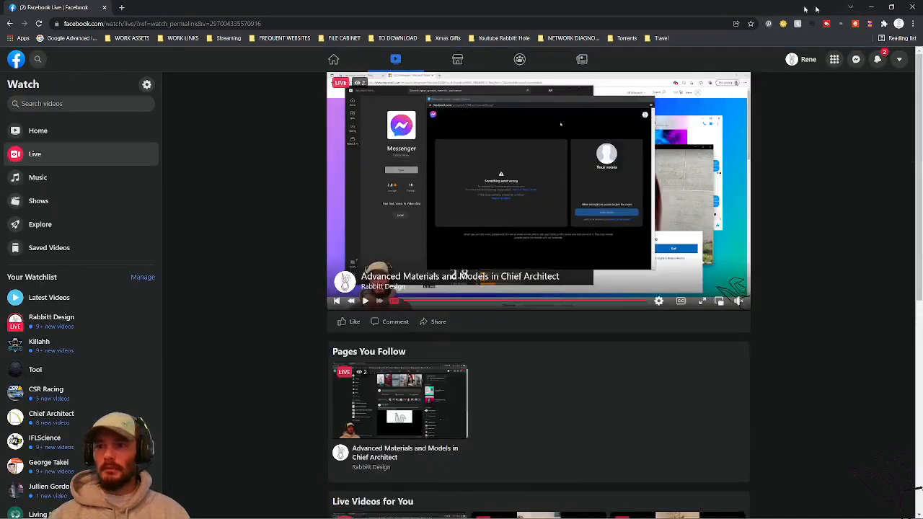
{"action": "left_click_drag", "start_coordinate": [815, 9], "coordinate": [922, 33]}
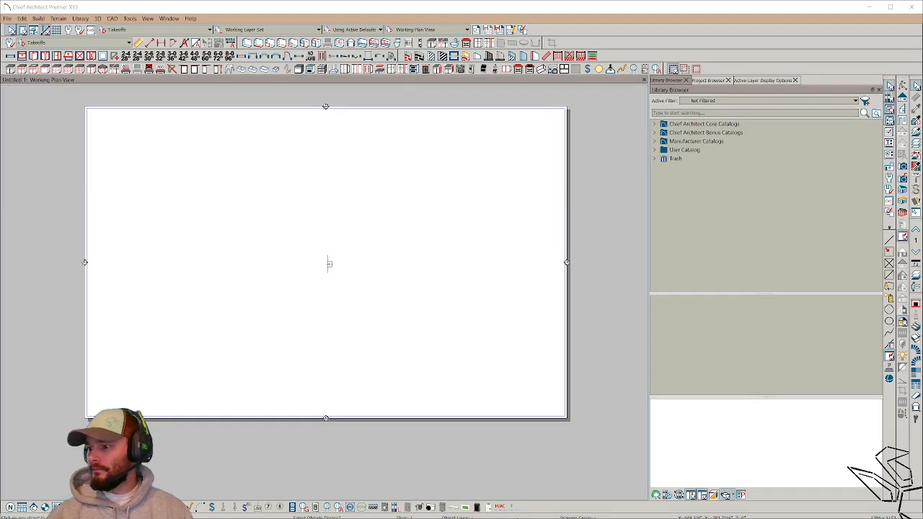
Open the recent plan Rabs Trunk Table.plan
{"action": "left_click", "coordinate": [8, 18]}
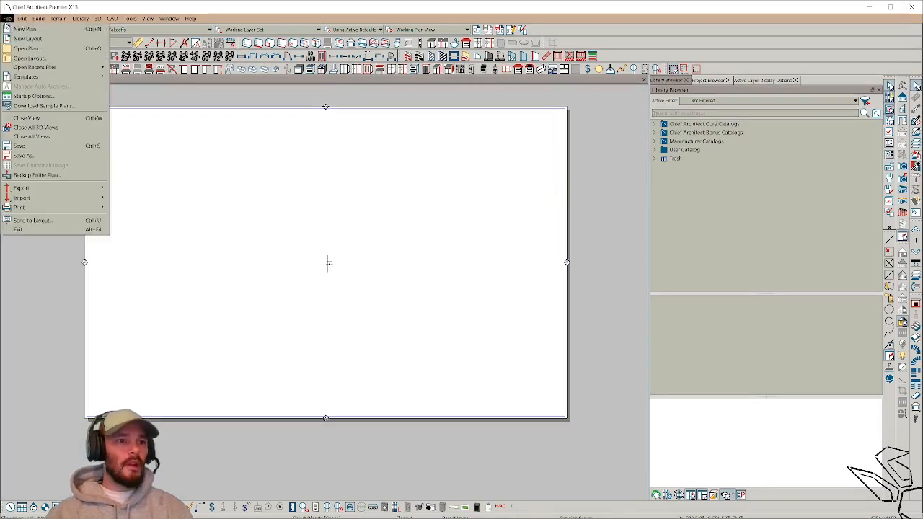
{"action": "mouse_move", "coordinate": [32, 67]}
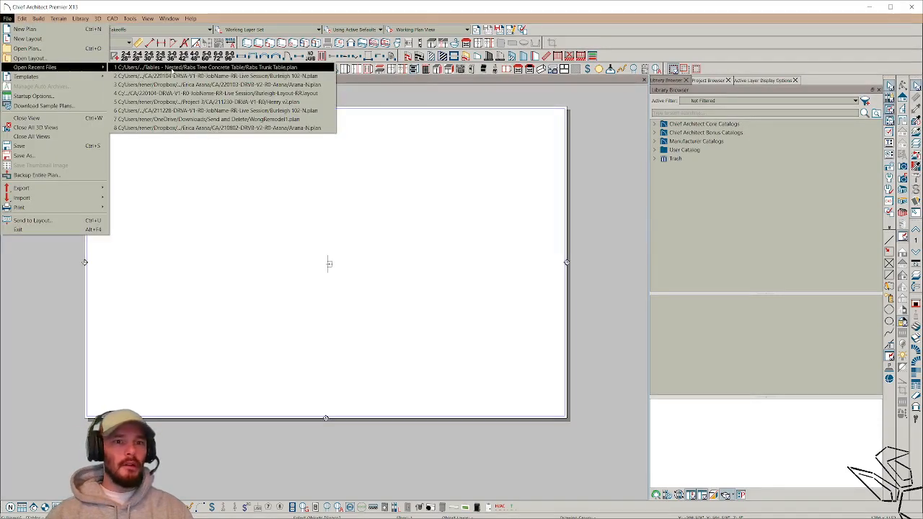
{"action": "left_click", "coordinate": [175, 67]}
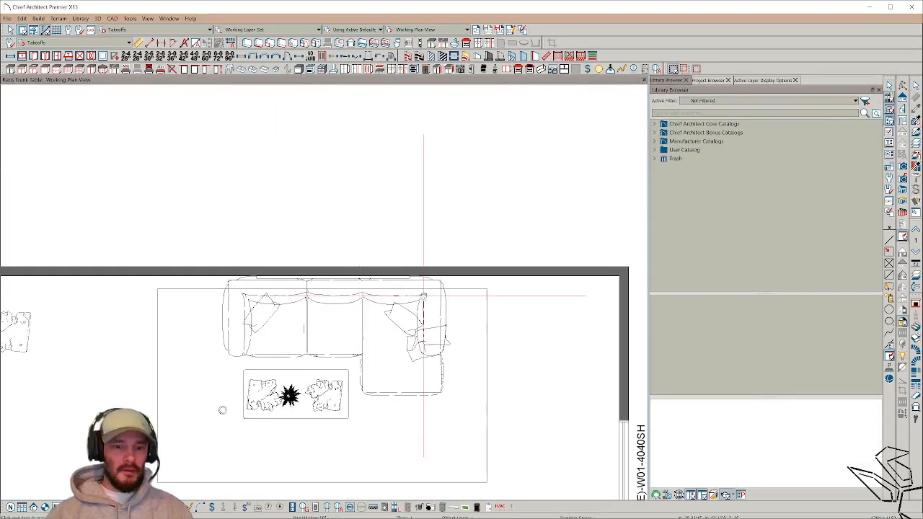
Create a full camera view inside the room, looking toward the sofa and trunk table
{"action": "middle_click_drag", "start_coordinate": [425, 295], "coordinate": [468, 227]}
{"action": "scroll", "coordinate": [438, 274], "scroll_direction": "down", "scroll_amount": 4}
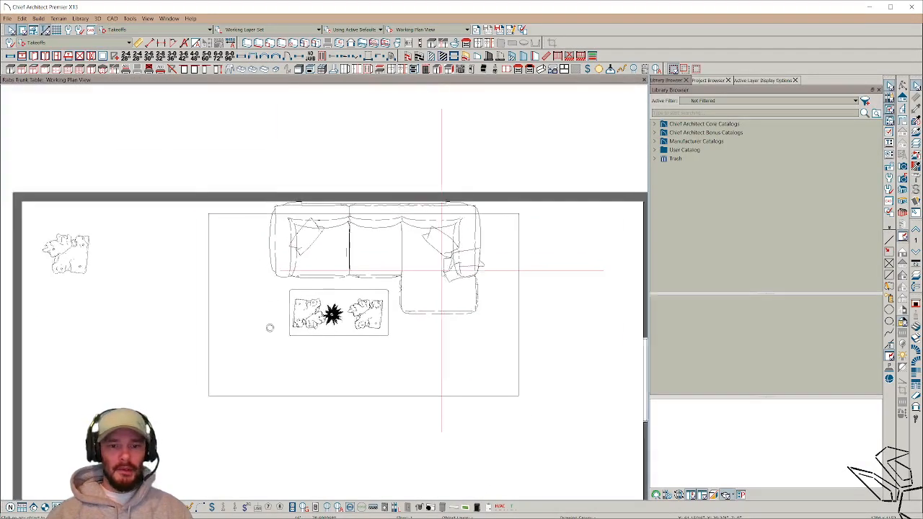
{"action": "scroll", "coordinate": [443, 274], "scroll_direction": "down", "scroll_amount": 2}
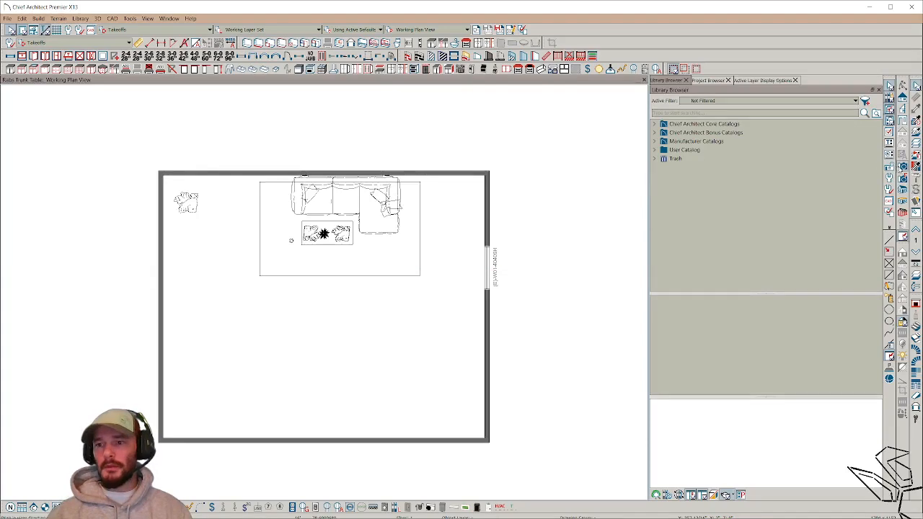
{"action": "left_click", "coordinate": [902, 167]}
{"action": "left_click_drag", "start_coordinate": [219, 356], "coordinate": [263, 281]}
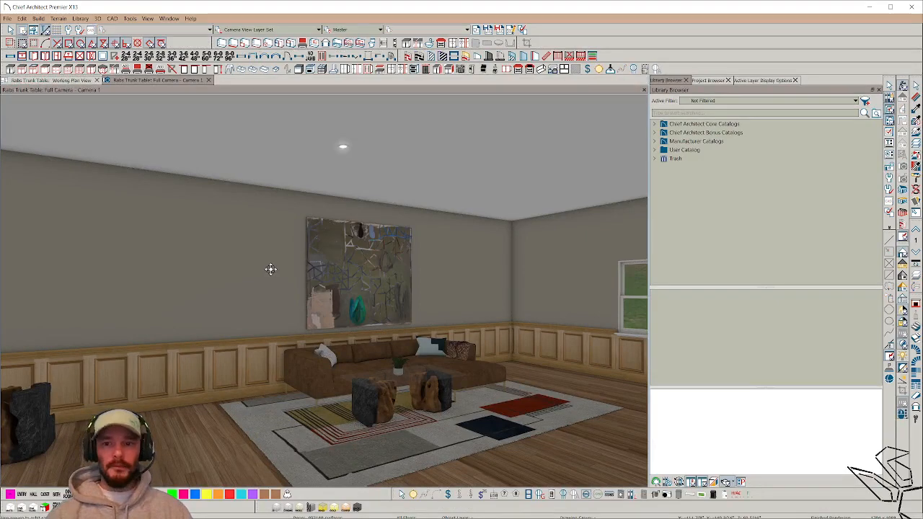
Close the Library Browser, Project Browser and Active Layer Display Options to enlarge the camera view
{"action": "left_click", "coordinate": [686, 80]}
{"action": "left_click", "coordinate": [685, 80]}
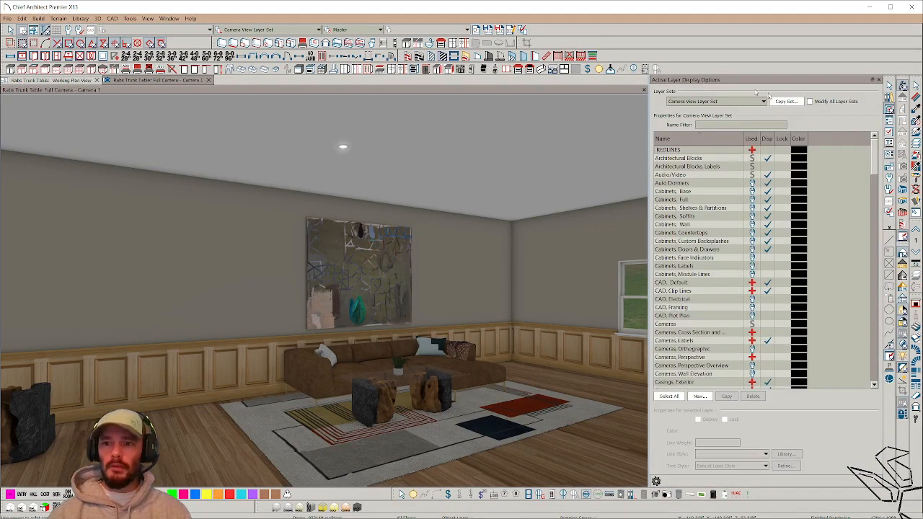
{"action": "left_click", "coordinate": [879, 81]}
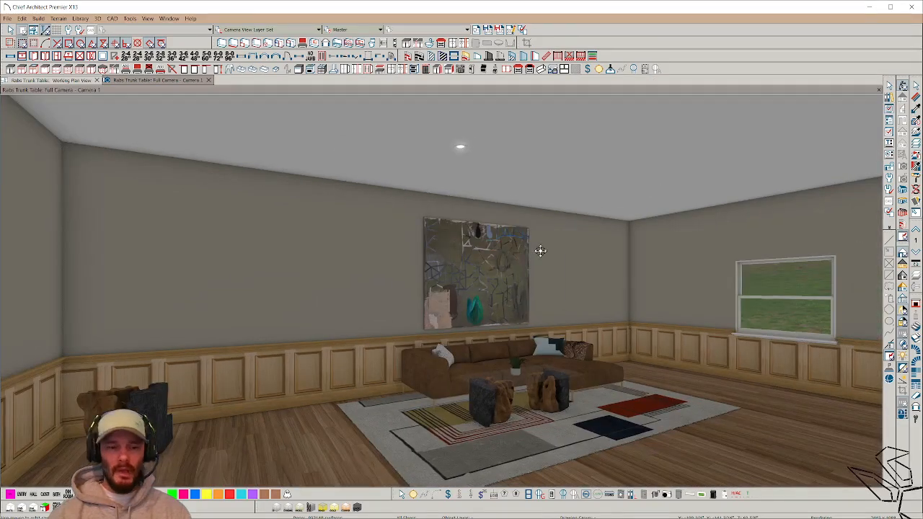
Examine the painting, sofa, pillows, throw and trunk table in the camera view from several angles
{"action": "mouse_move", "coordinate": [540, 251]}
{"action": "left_mouse_down"}
{"action": "mouse_move", "coordinate": [549, 223]}
{"action": "mouse_move", "coordinate": [536, 216]}
{"action": "mouse_move", "coordinate": [528, 158]}
{"action": "mouse_move", "coordinate": [394, 216]}
{"action": "left_mouse_up"}
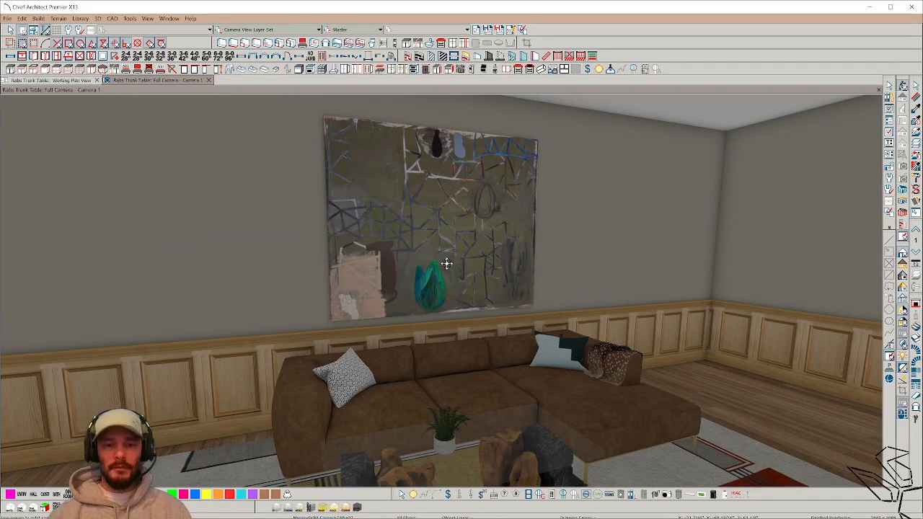
{"action": "key", "text": "Right"}
{"action": "key", "text": "Right"}
{"action": "key", "text": "Right"}
{"action": "key", "text": "Right"}
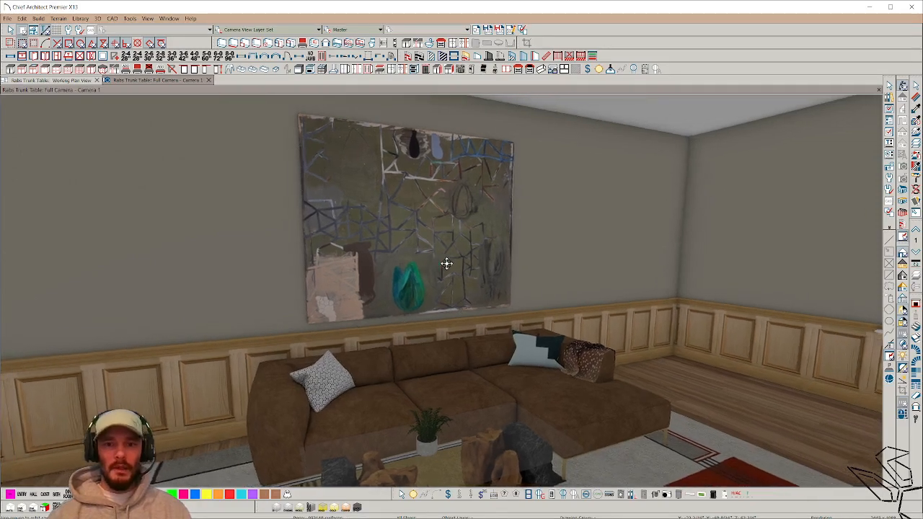
{"action": "left_click_drag", "start_coordinate": [446, 263], "coordinate": [348, 255]}
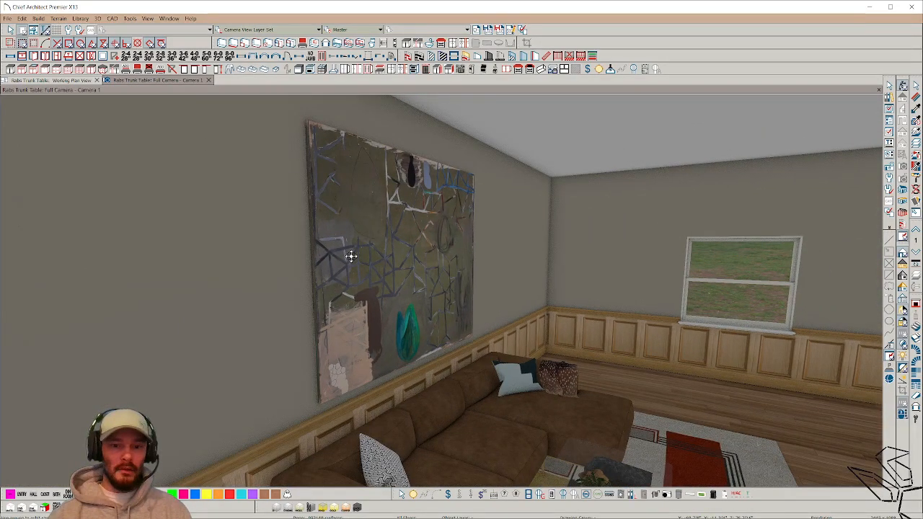
{"action": "mouse_move", "coordinate": [352, 257]}
{"action": "left_mouse_down"}
{"action": "mouse_move", "coordinate": [411, 457]}
{"action": "mouse_move", "coordinate": [429, 397]}
{"action": "left_mouse_up"}
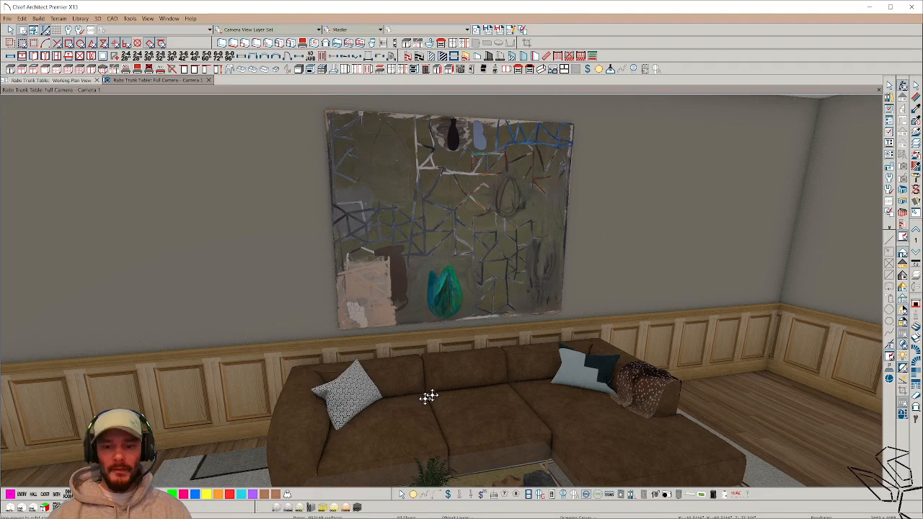
{"action": "left_click_drag", "start_coordinate": [428, 396], "coordinate": [416, 379]}
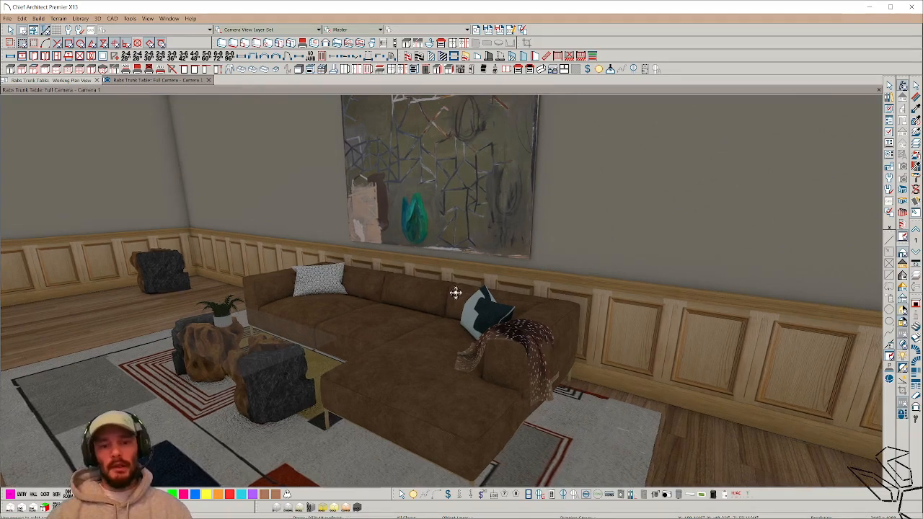
{"action": "mouse_move", "coordinate": [274, 328]}
{"action": "left_mouse_down"}
{"action": "mouse_move", "coordinate": [397, 378]}
{"action": "mouse_move", "coordinate": [394, 353]}
{"action": "mouse_move", "coordinate": [373, 346]}
{"action": "mouse_move", "coordinate": [431, 336]}
{"action": "left_mouse_up"}
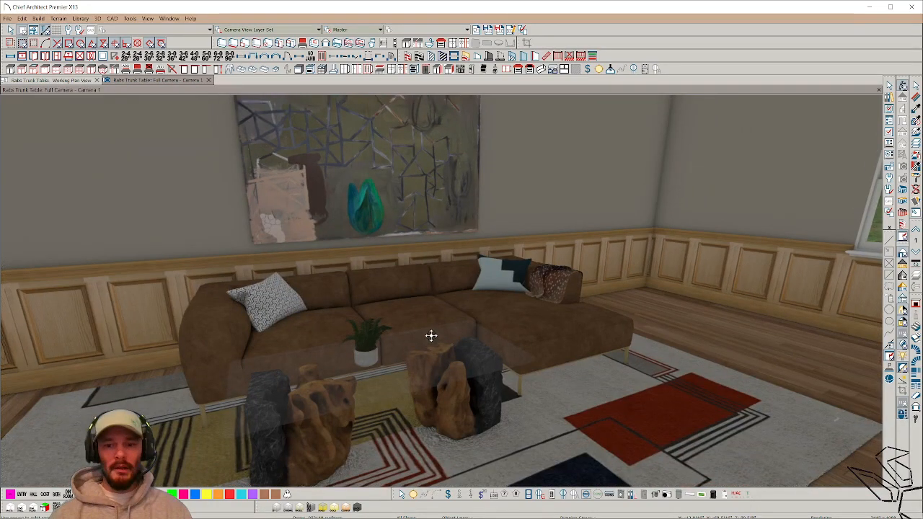
Render the camera view with the Physically Based (Ray Trace) technique and review its rendering options
{"action": "middle_click_drag", "start_coordinate": [431, 336], "coordinate": [443, 325]}
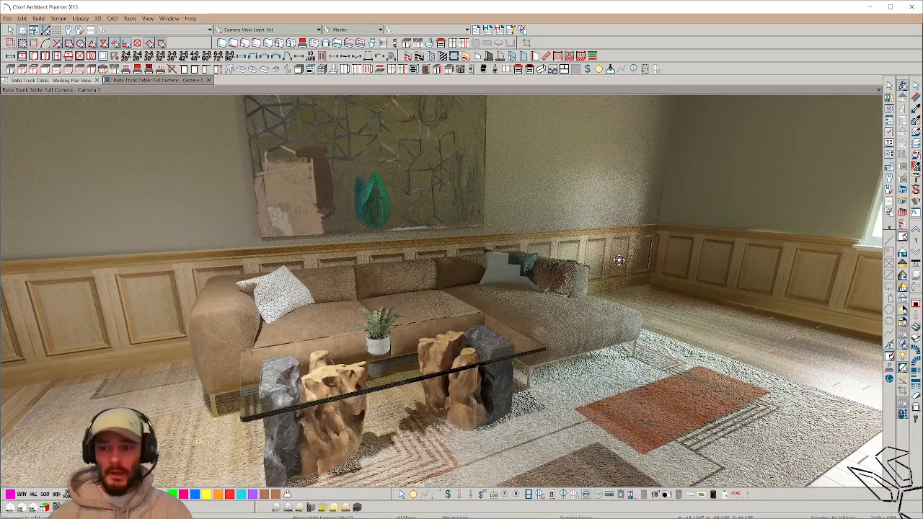
{"action": "left_click", "coordinate": [902, 301]}
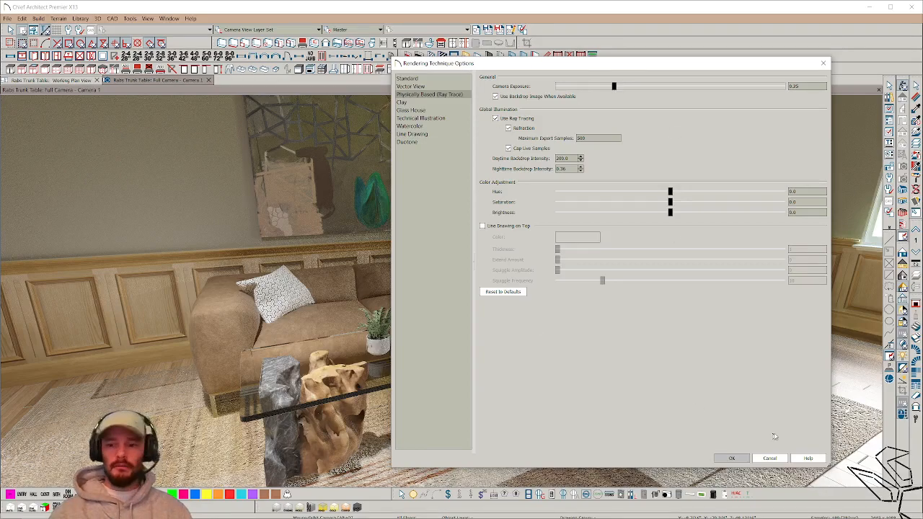
{"action": "left_click", "coordinate": [732, 458]}
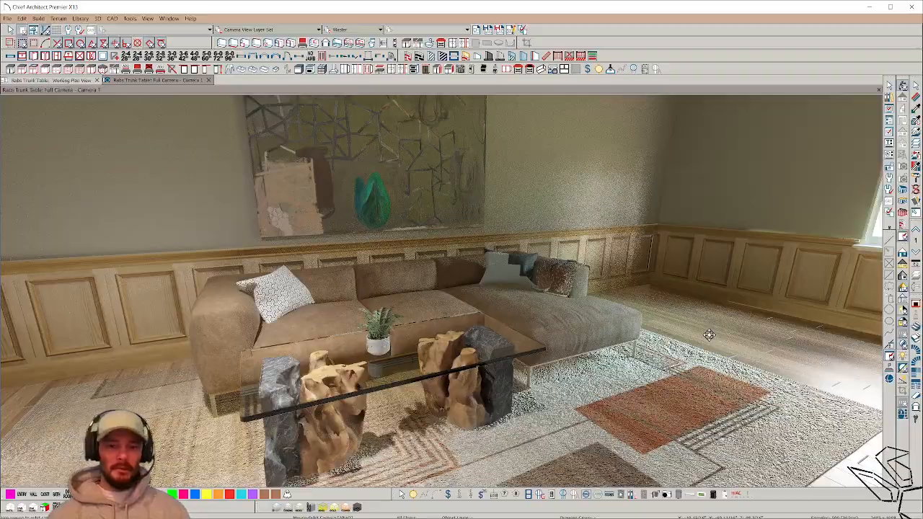
Examine the glass coffee table and its stone and wood bases from several sides in the ray-traced view
{"action": "left_click_drag", "start_coordinate": [708, 335], "coordinate": [709, 335]}
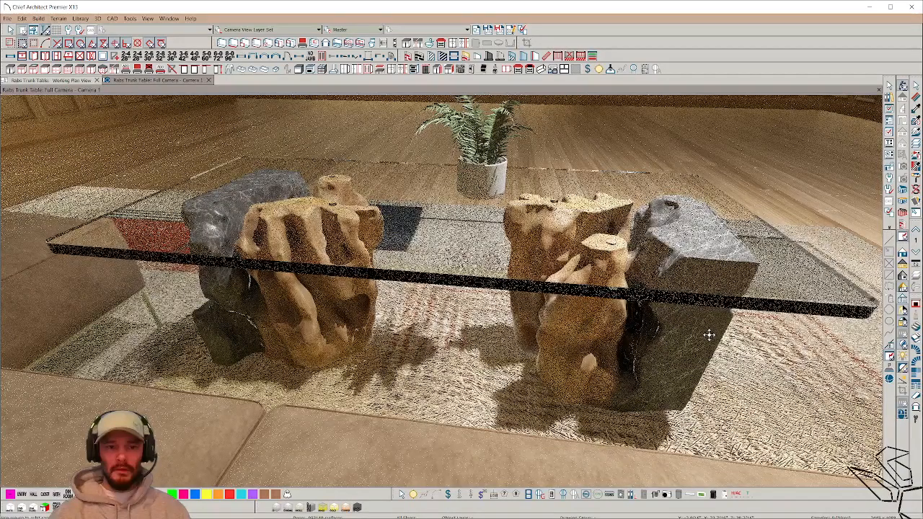
{"action": "left_click_drag", "start_coordinate": [709, 334], "coordinate": [708, 335]}
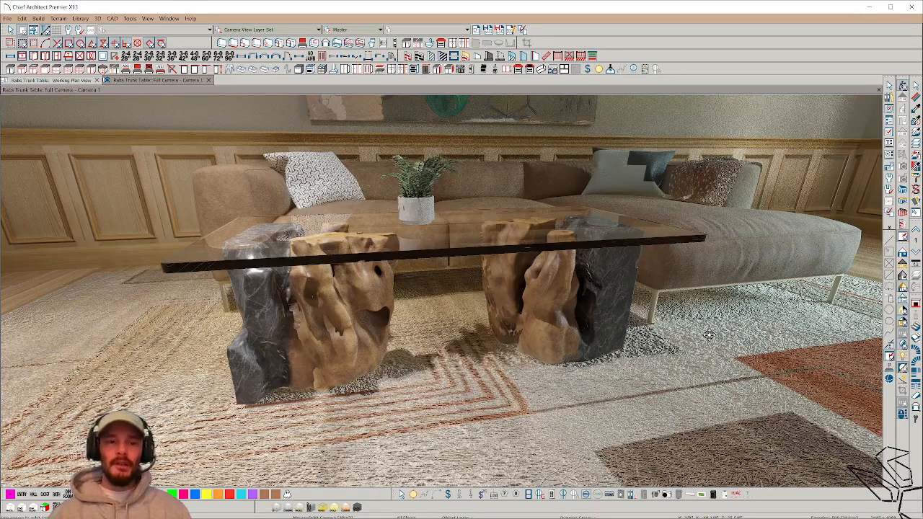
{"action": "left_click_drag", "start_coordinate": [708, 334], "coordinate": [709, 335]}
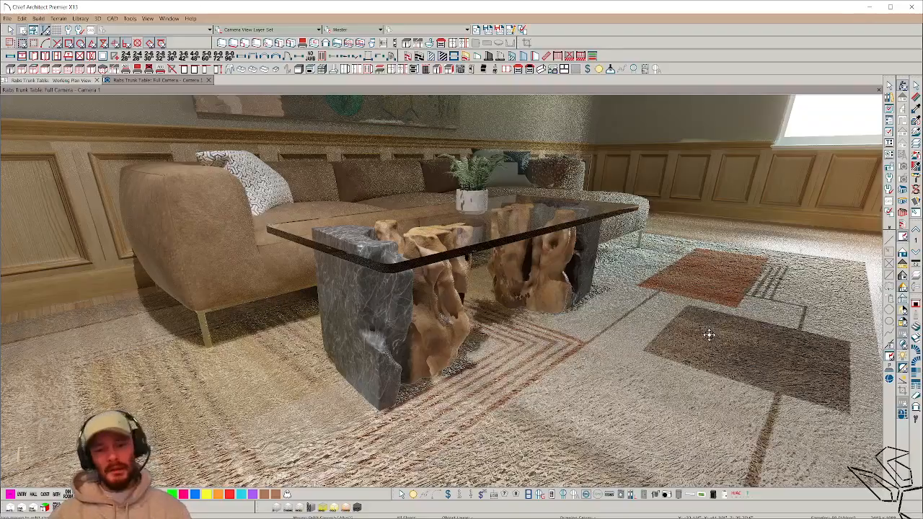
{"action": "left_click_drag", "start_coordinate": [709, 335], "coordinate": [708, 334]}
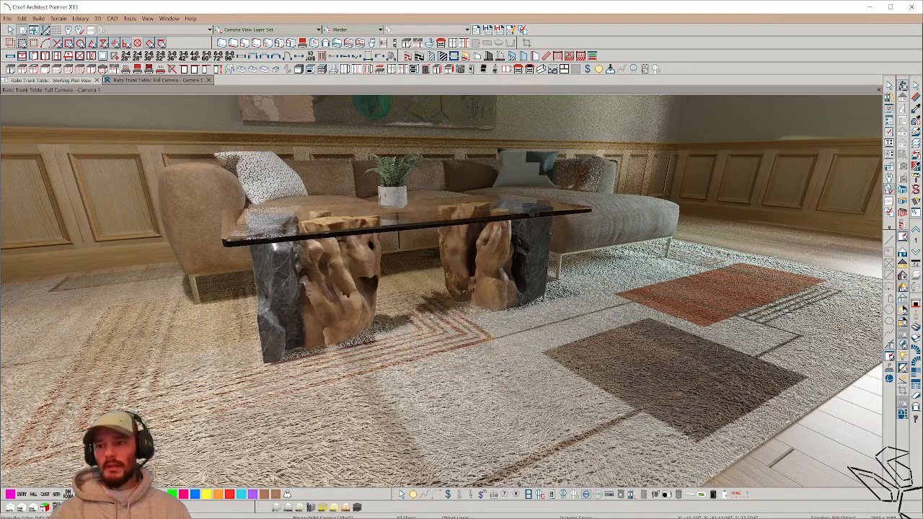
Inspect the near trunk table base from different sides in its Furniture Specification preview, and close it without changes
{"action": "key", "text": "space"}
{"action": "left_click", "coordinate": [330, 271]}
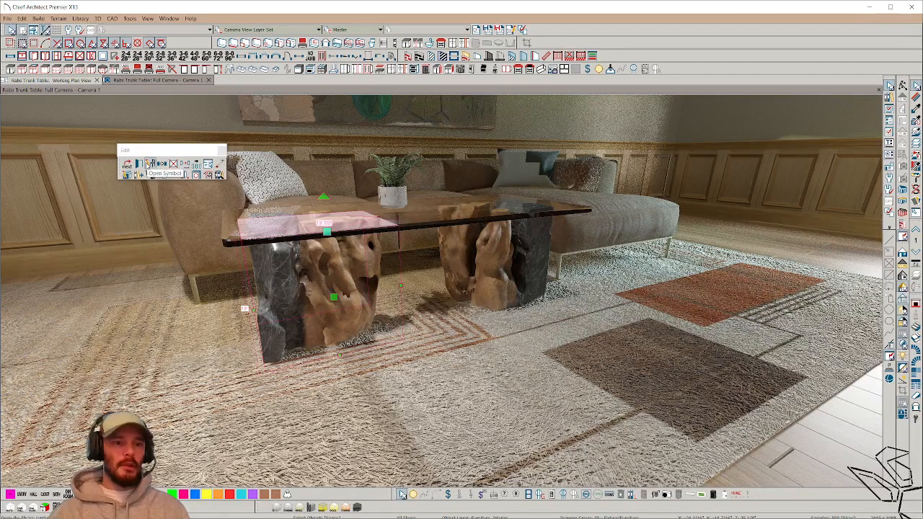
{"action": "left_click", "coordinate": [149, 164]}
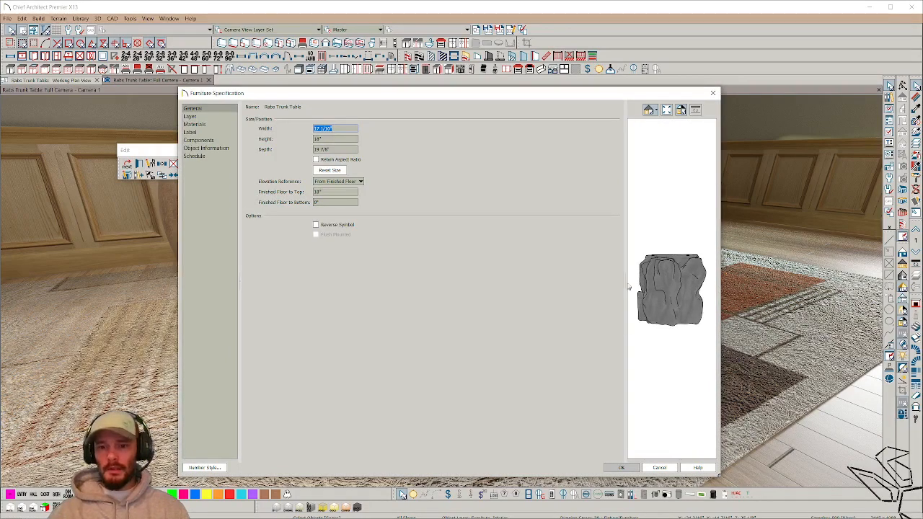
{"action": "left_click_drag", "start_coordinate": [628, 286], "coordinate": [472, 259]}
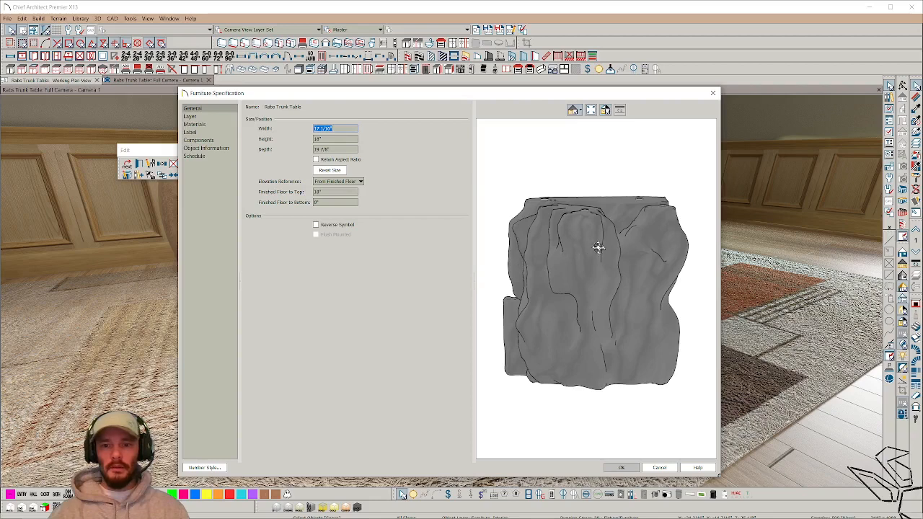
{"action": "left_click_drag", "start_coordinate": [597, 247], "coordinate": [635, 426]}
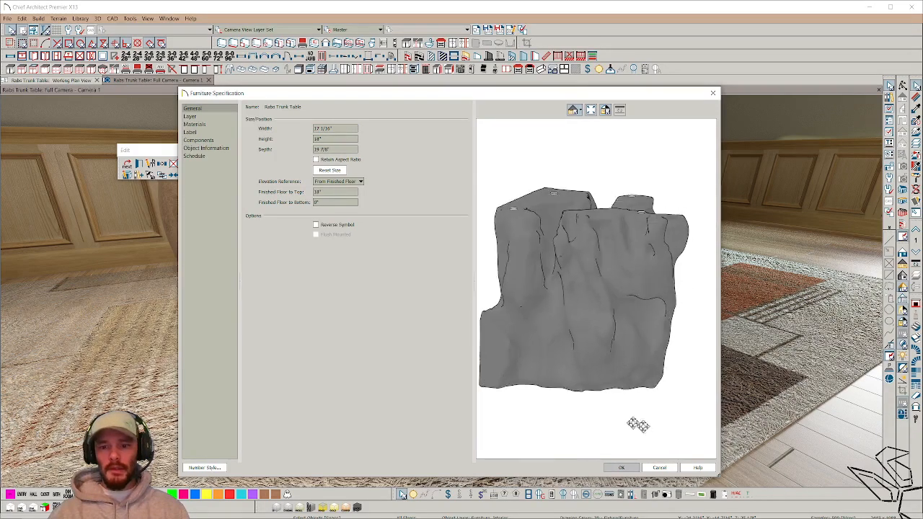
{"action": "left_click", "coordinate": [660, 467]}
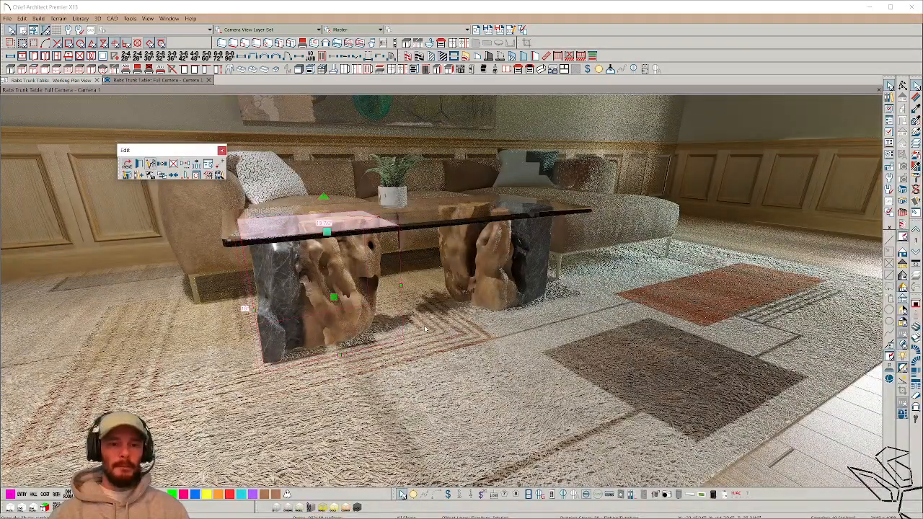
Try to set the smoothing angle of the Rabs Trunk Table symbol to 0
{"action": "double_click", "coordinate": [425, 329]}
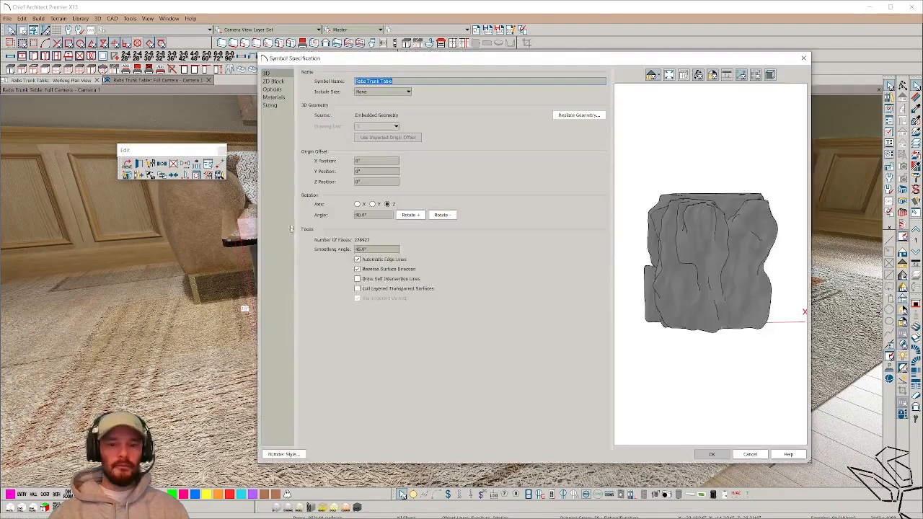
{"action": "left_click_drag", "start_coordinate": [372, 249], "coordinate": [268, 226]}
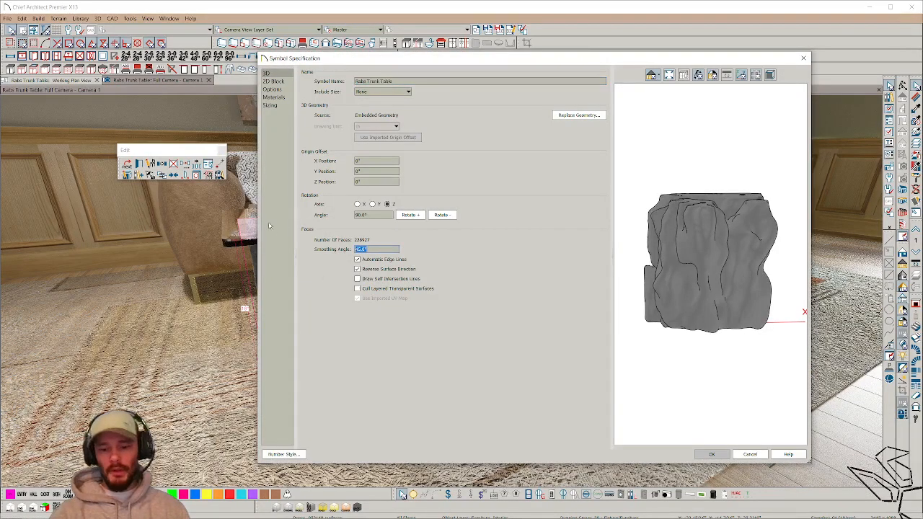
{"action": "type", "text": "0"}
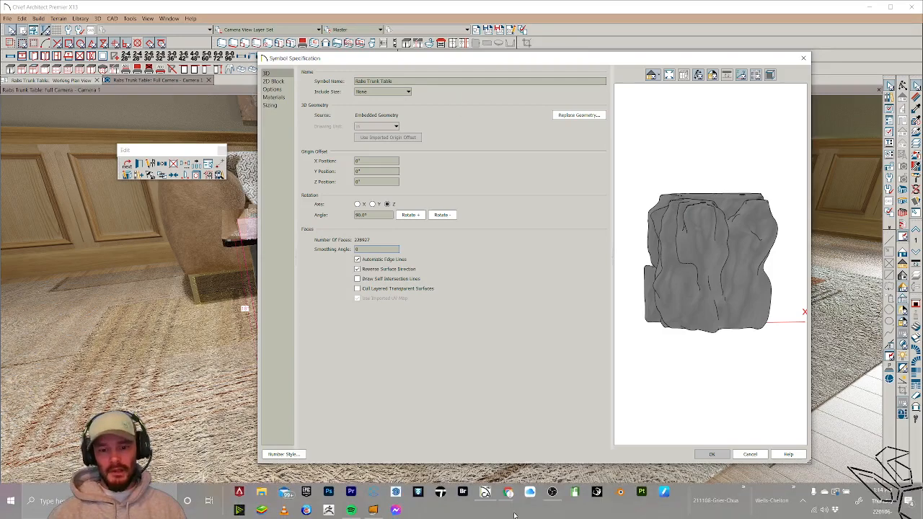
Switch to Task Manager, end the unresponsive Chief Architect Premier X13 task, and close Task Manager
{"action": "right_click", "coordinate": [515, 514]}
{"action": "left_click", "coordinate": [546, 469]}
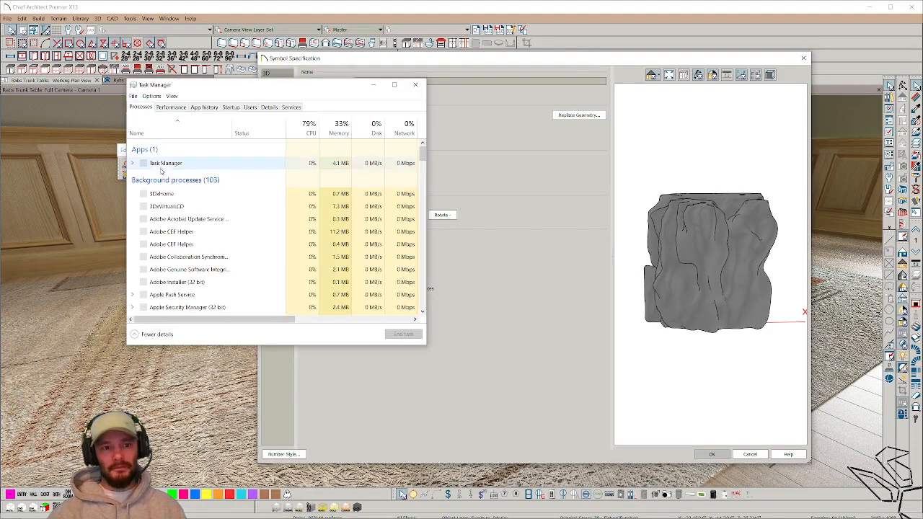
{"action": "left_click", "coordinate": [182, 163]}
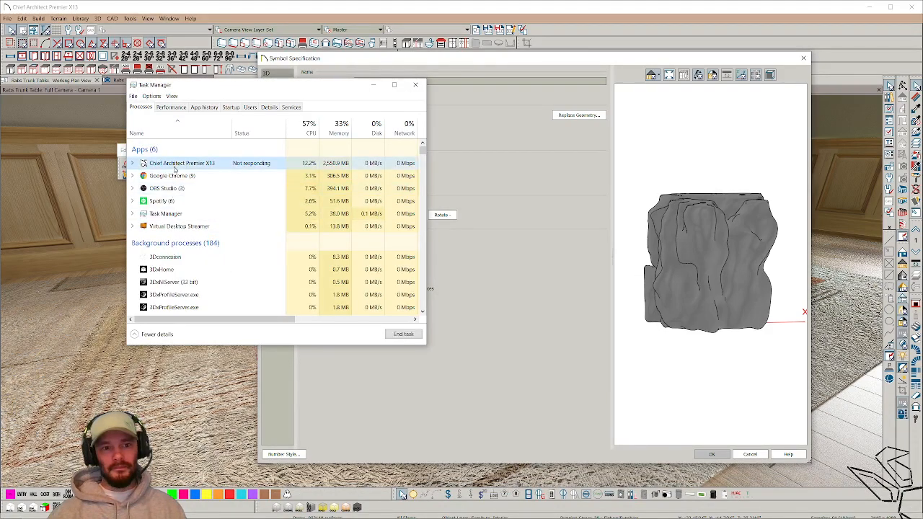
{"action": "left_click", "coordinate": [403, 334]}
{"action": "left_click", "coordinate": [415, 85]}
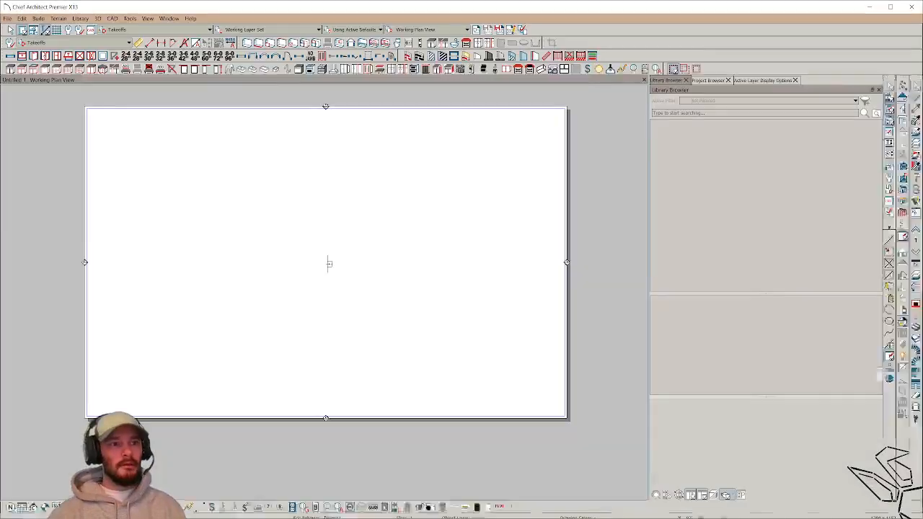
Reopen the recent Rabs Trunk Table plan and view the table, sofa and rug in its ray-traced camera view
{"action": "left_click", "coordinate": [7, 18]}
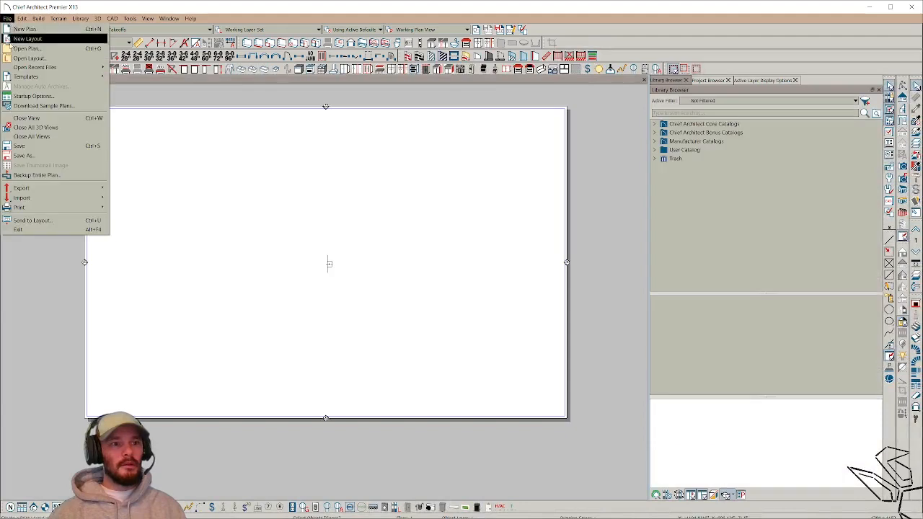
{"action": "mouse_move", "coordinate": [54, 67]}
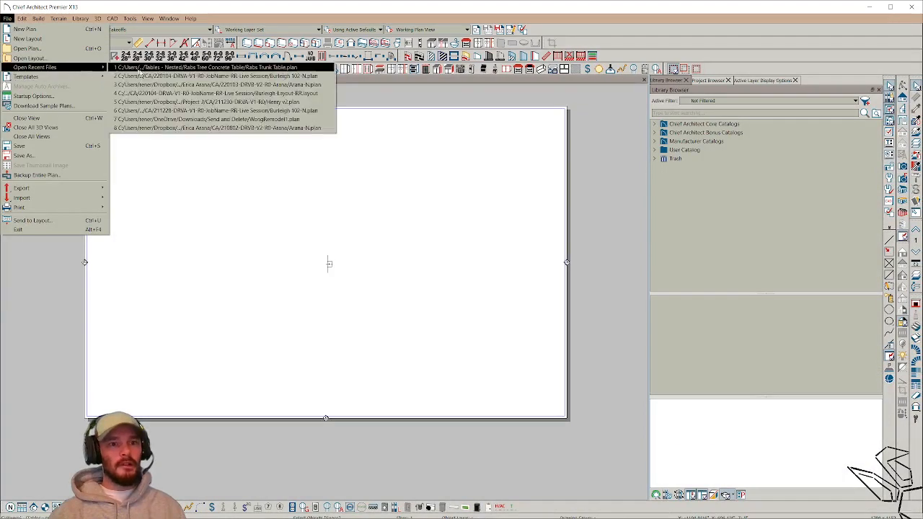
{"action": "left_click", "coordinate": [162, 93]}
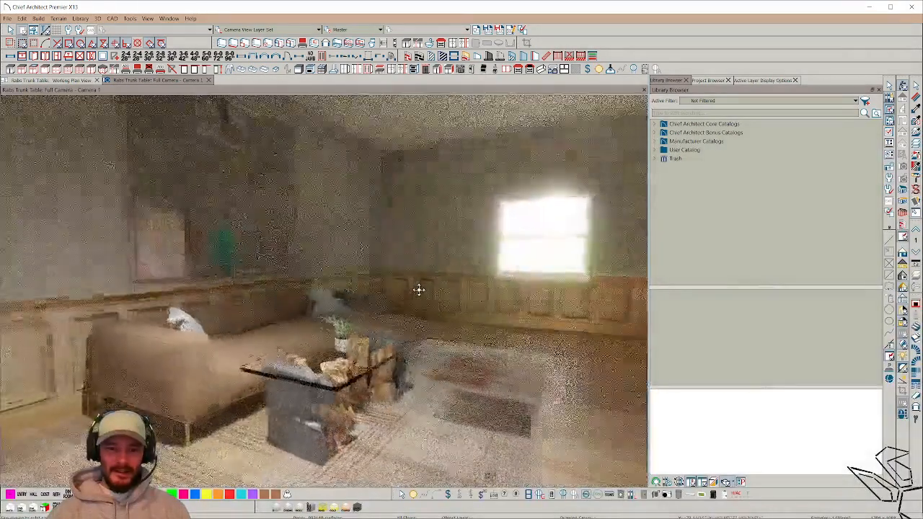
{"action": "left_click_drag", "start_coordinate": [419, 290], "coordinate": [419, 289]}
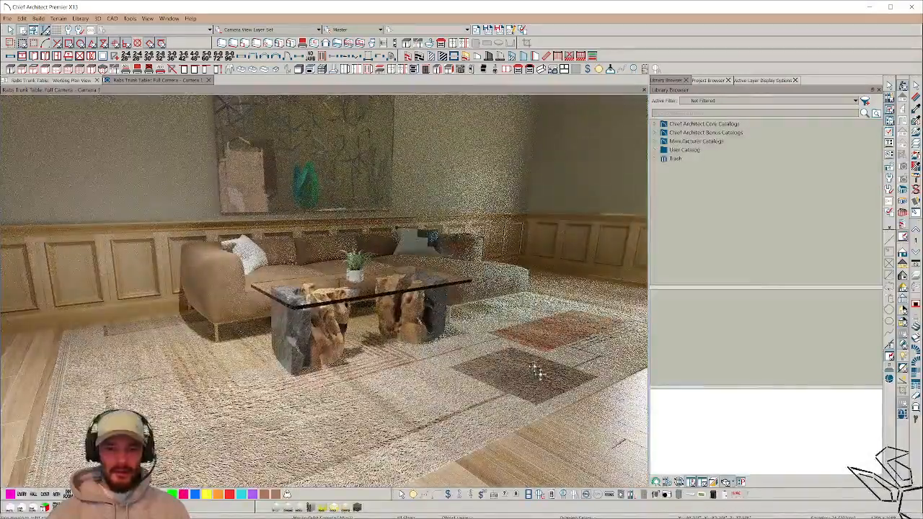
{"action": "left_click_drag", "start_coordinate": [441, 397], "coordinate": [441, 396]}
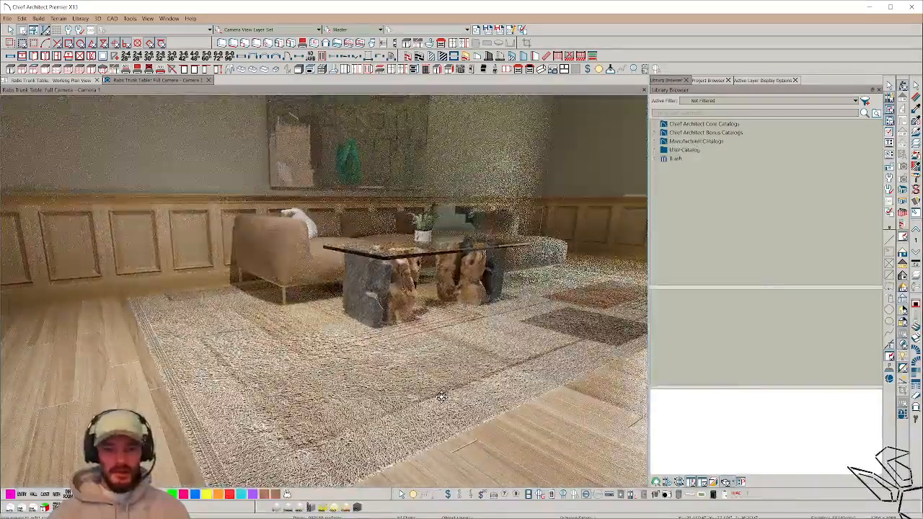
{"action": "left_click_drag", "start_coordinate": [441, 397], "coordinate": [441, 396]}
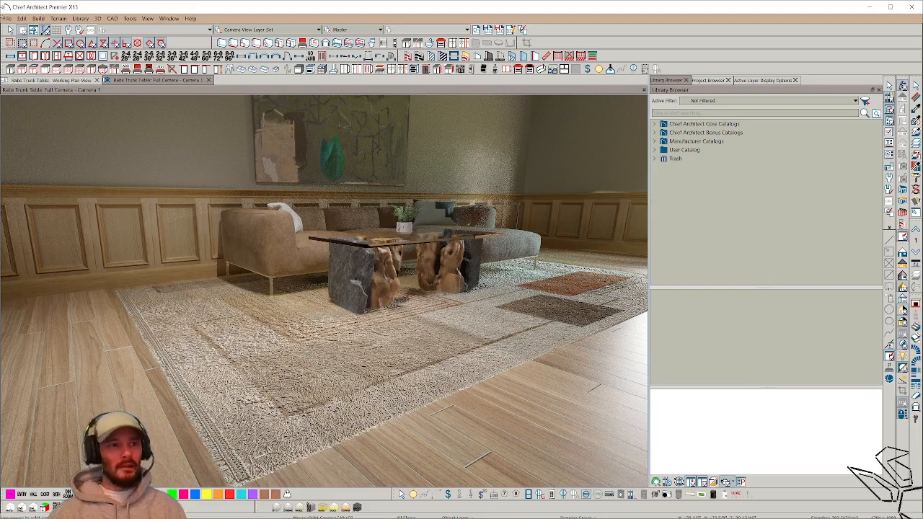
Review the available export formats, including 3D COLLADA Model (DAE), without exporting anything
{"action": "left_click", "coordinate": [7, 18]}
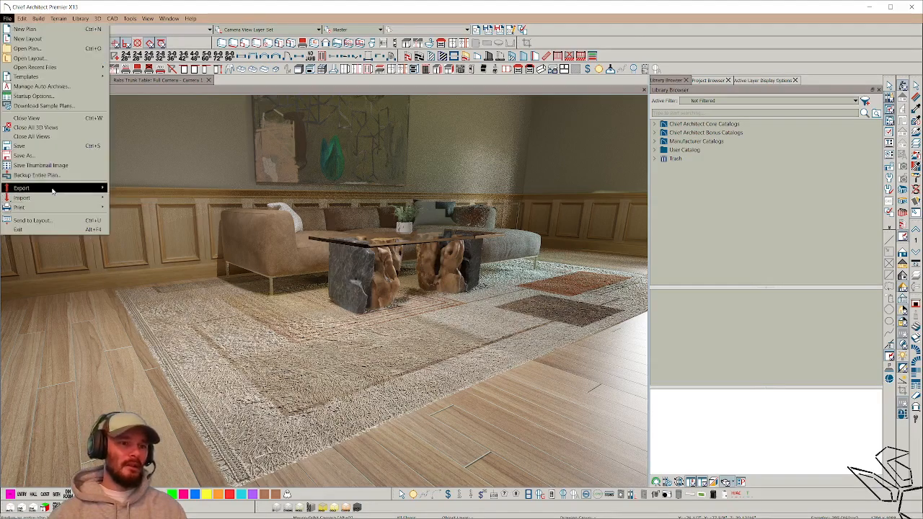
{"action": "mouse_move", "coordinate": [50, 189]}
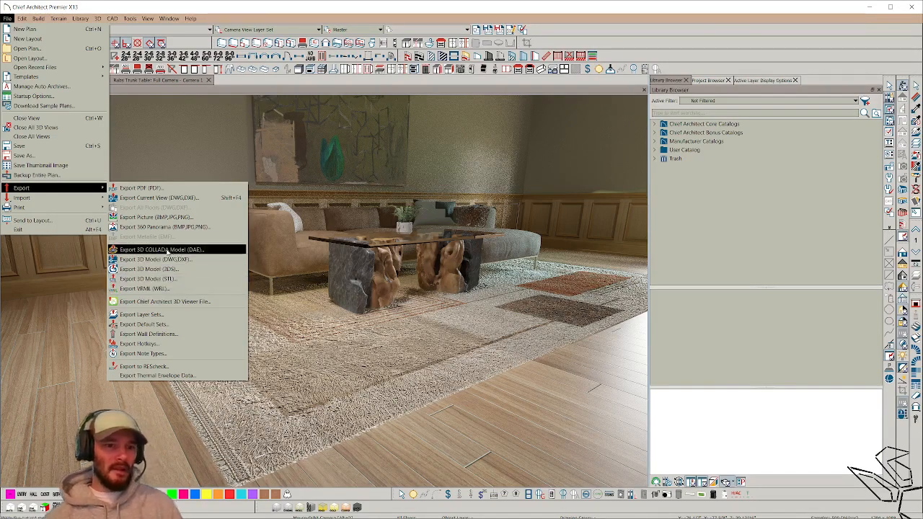
{"action": "left_click", "coordinate": [320, 11]}
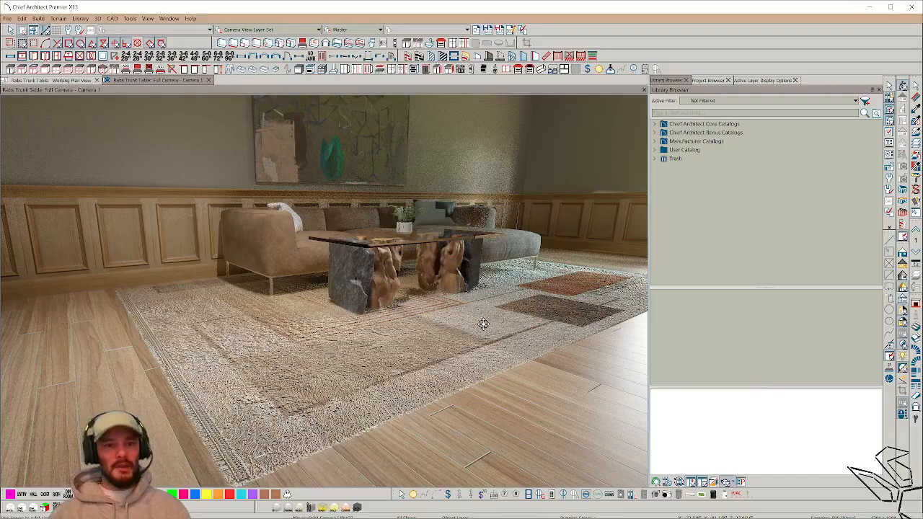
Examine the sectional sofa, pillows, draped throw, wainscoting and glass table from several angles in the ray-traced room
{"action": "scroll", "coordinate": [483, 324], "scroll_direction": "up", "scroll_amount": 3}
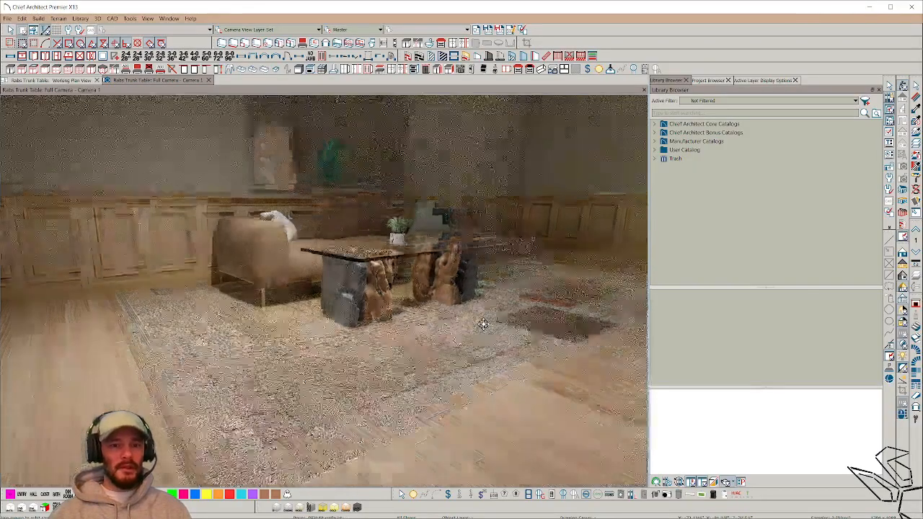
{"action": "middle_click_drag", "start_coordinate": [483, 324], "coordinate": [483, 324]}
{"action": "left_click_drag", "start_coordinate": [483, 324], "coordinate": [401, 342]}
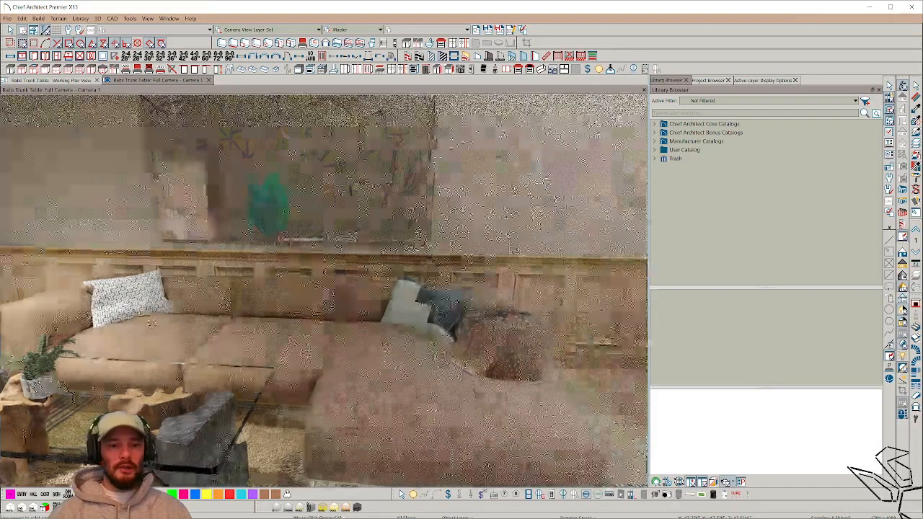
{"action": "left_click_drag", "start_coordinate": [151, 323], "coordinate": [161, 330]}
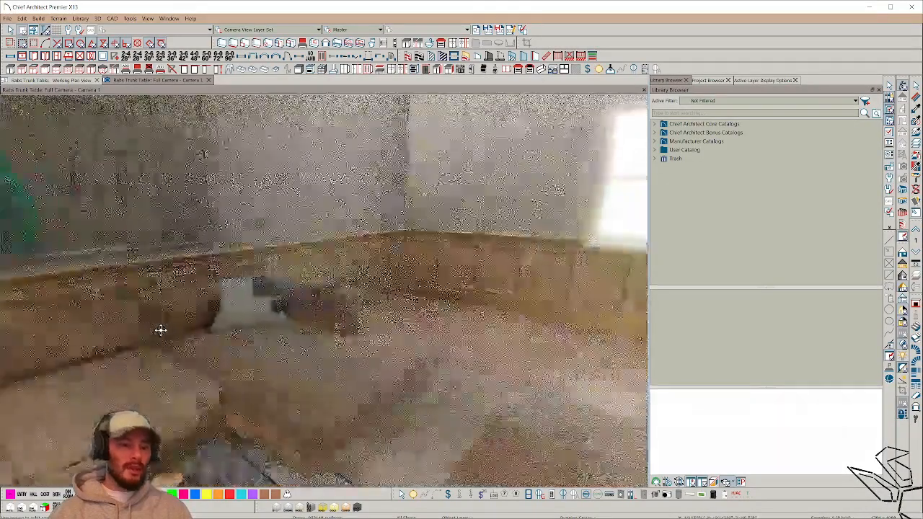
{"action": "left_click_drag", "start_coordinate": [161, 330], "coordinate": [161, 330]}
{"action": "mouse_move", "coordinate": [317, 312]}
{"action": "left_mouse_down"}
{"action": "mouse_move", "coordinate": [354, 311]}
{"action": "mouse_move", "coordinate": [383, 331]}
{"action": "left_mouse_up"}
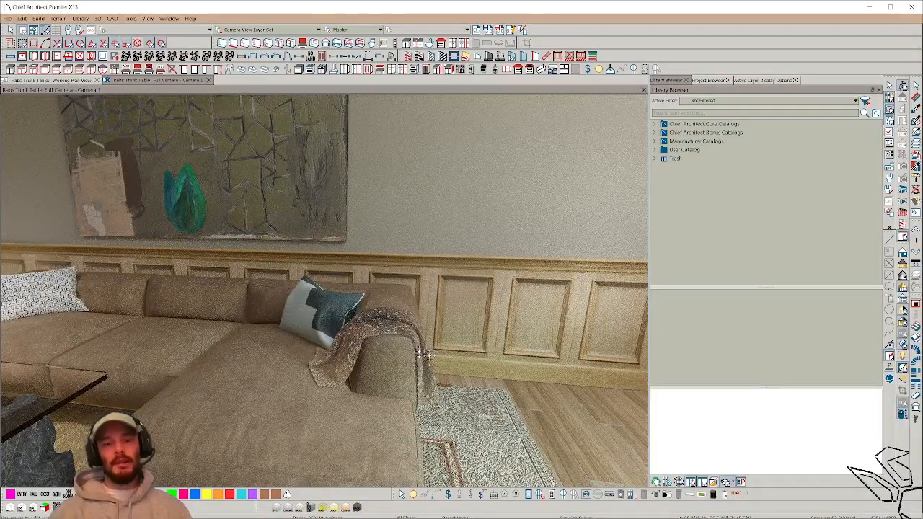
{"action": "left_click", "coordinate": [368, 328]}
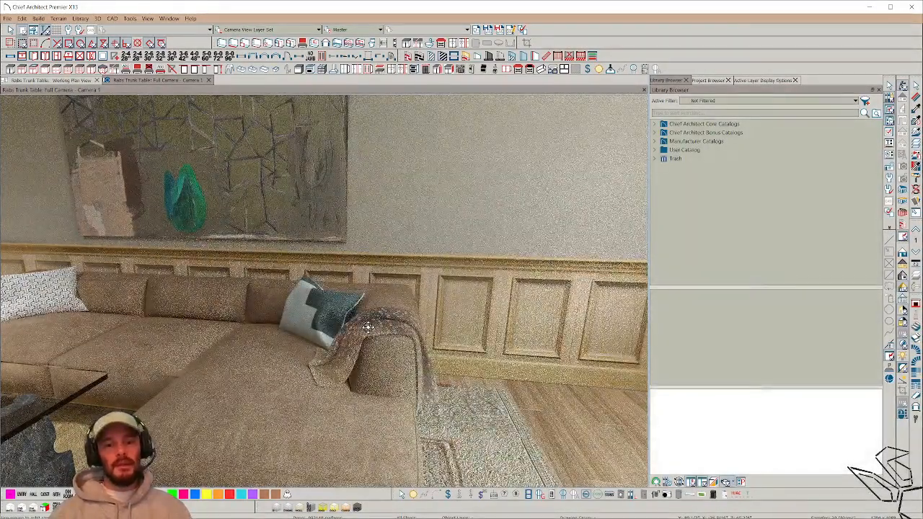
{"action": "left_click_drag", "start_coordinate": [368, 328], "coordinate": [367, 328]}
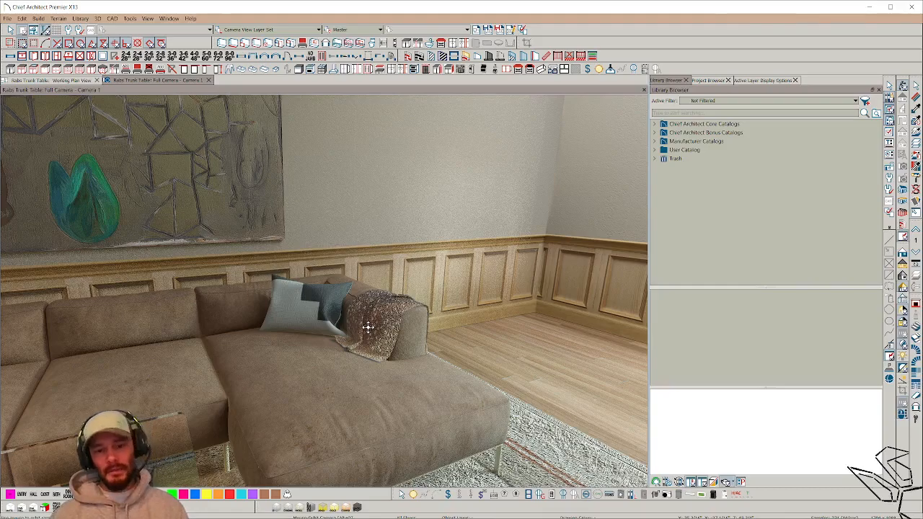
{"action": "scroll", "coordinate": [367, 327], "scroll_direction": "down", "scroll_amount": 5}
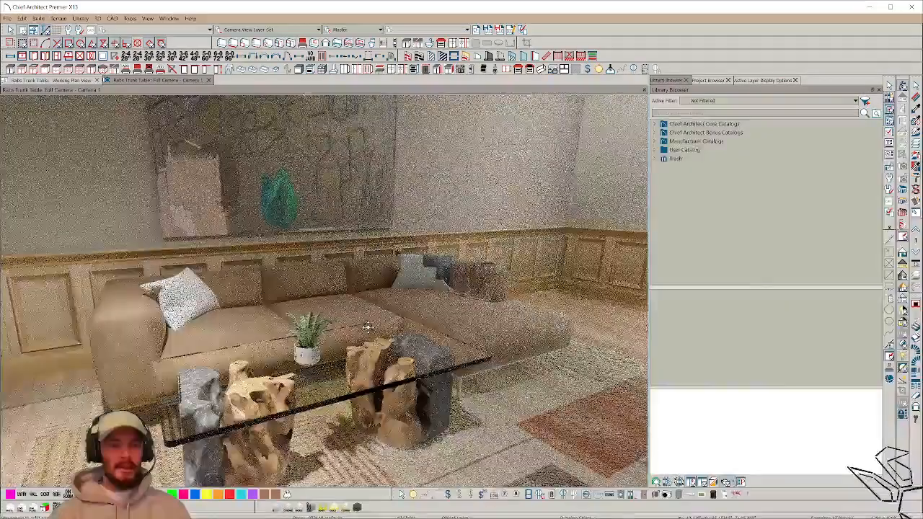
{"action": "left_click_drag", "start_coordinate": [368, 328], "coordinate": [140, 328]}
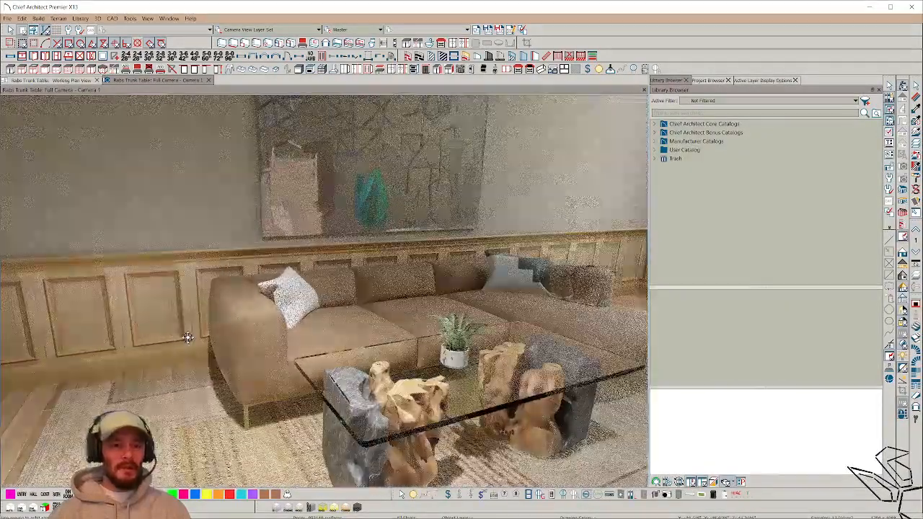
Create a new plan and draw a square room with straight exterior walls around the plan's centre
{"action": "left_click", "coordinate": [7, 18]}
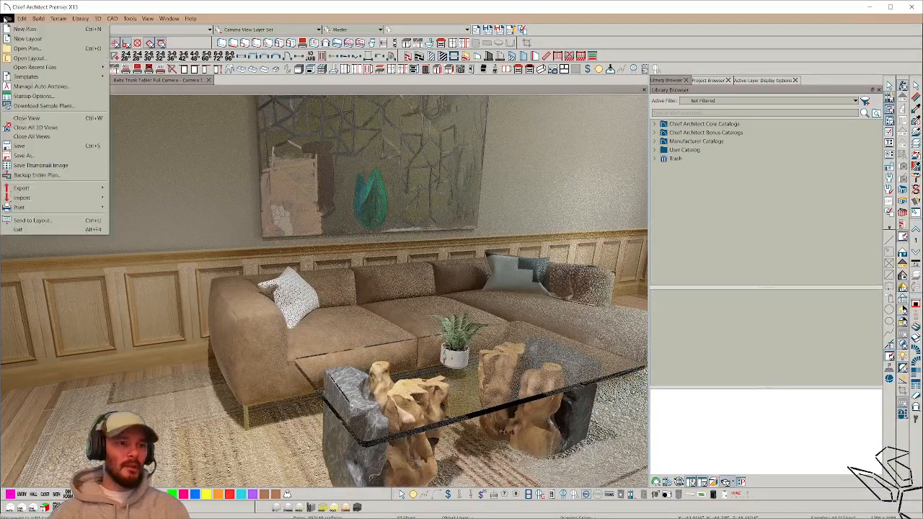
{"action": "left_click", "coordinate": [20, 29]}
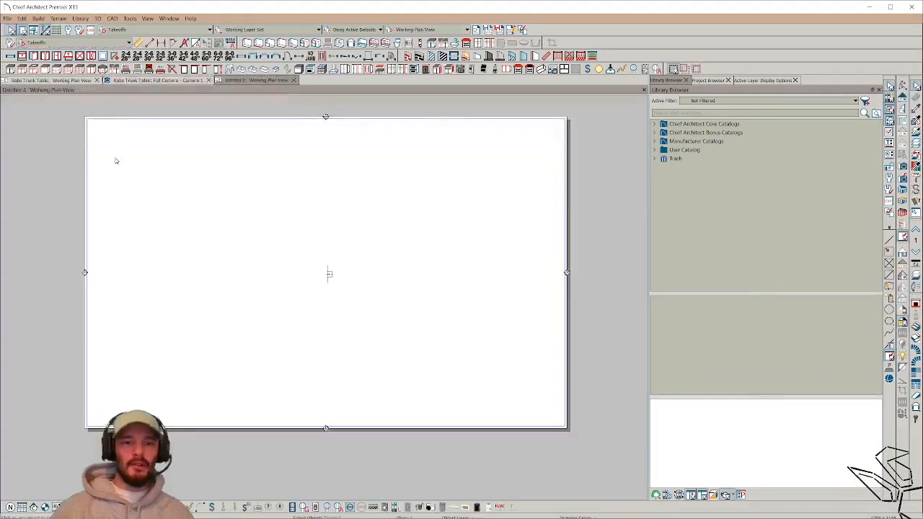
{"action": "left_click", "coordinate": [407, 56]}
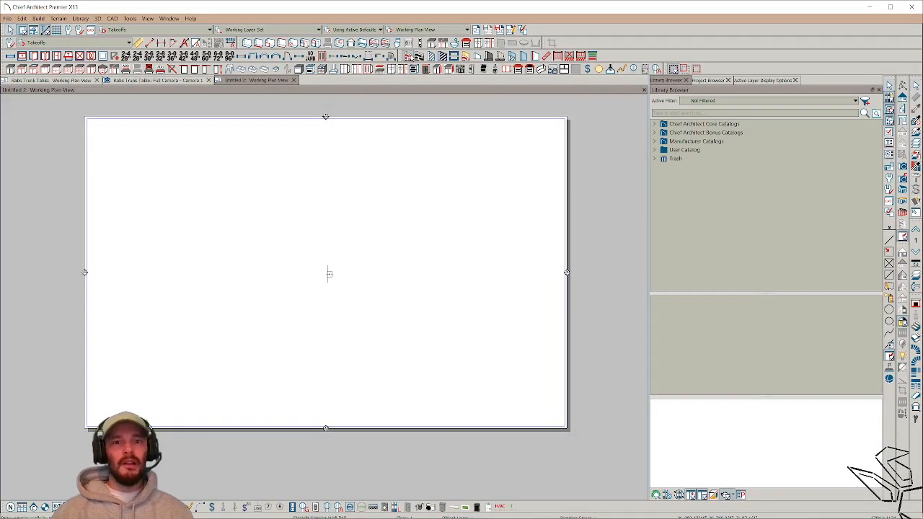
{"action": "mouse_move", "coordinate": [278, 234]}
{"action": "left_mouse_down"}
{"action": "mouse_move", "coordinate": [391, 240]}
{"action": "mouse_move", "coordinate": [391, 345]}
{"action": "mouse_move", "coordinate": [277, 348]}
{"action": "mouse_move", "coordinate": [280, 241]}
{"action": "left_mouse_up"}
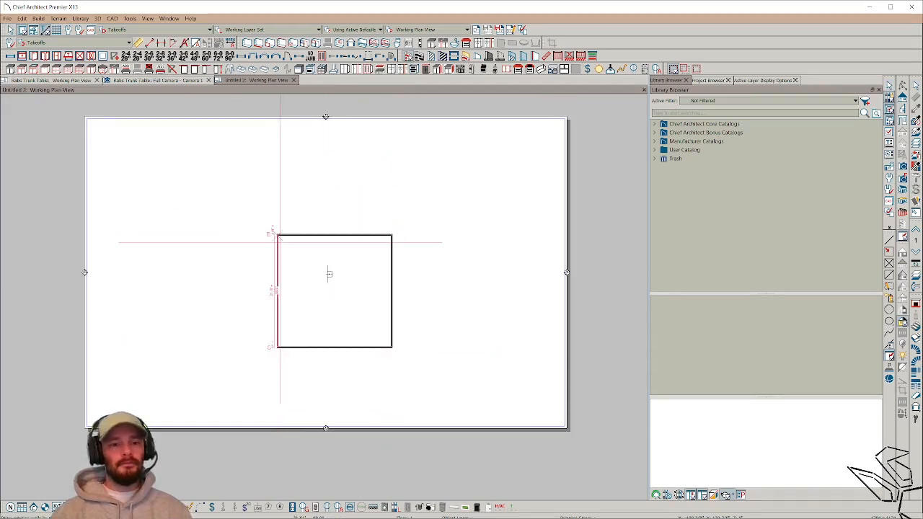
{"action": "scroll", "coordinate": [329, 274], "scroll_direction": "up", "scroll_amount": 5}
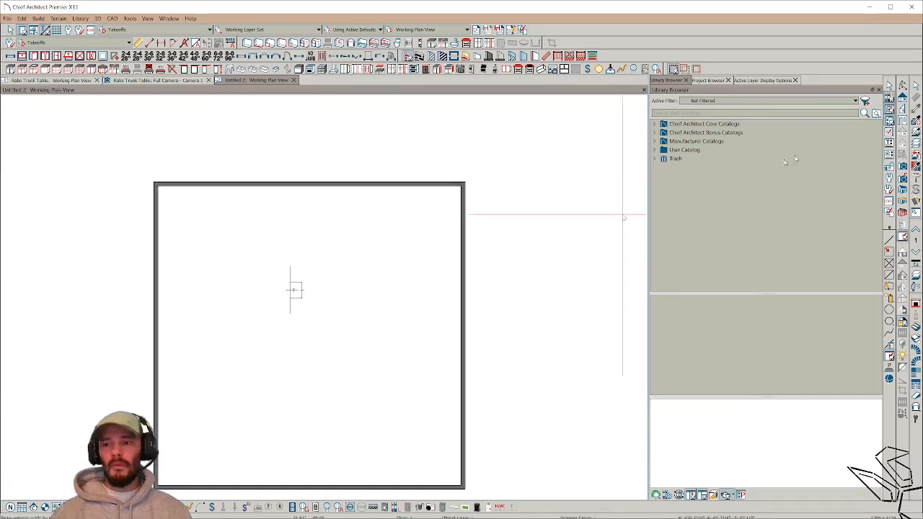
Create a full camera view looking into the room's corner and place a window in the right-hand wall
{"action": "left_click", "coordinate": [902, 166]}
{"action": "left_click_drag", "start_coordinate": [217, 422], "coordinate": [266, 364]}
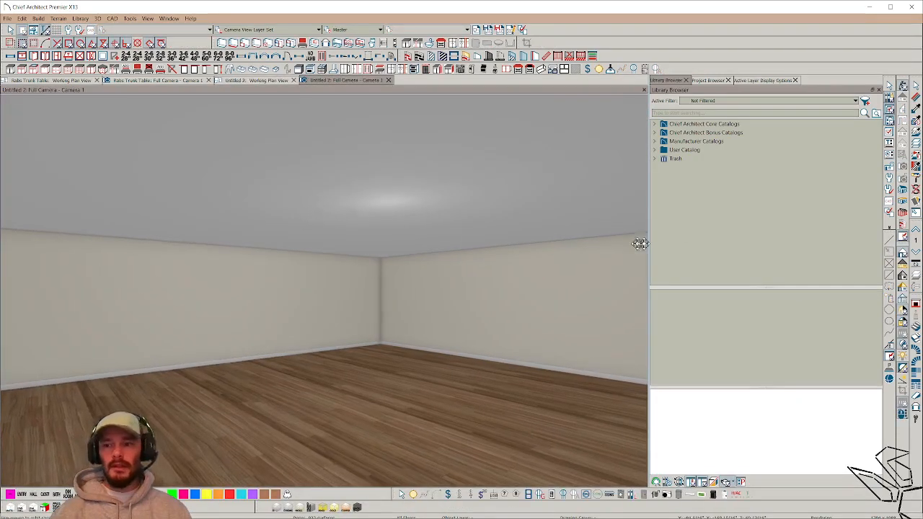
{"action": "middle_click_drag", "start_coordinate": [817, 269], "coordinate": [900, 285]}
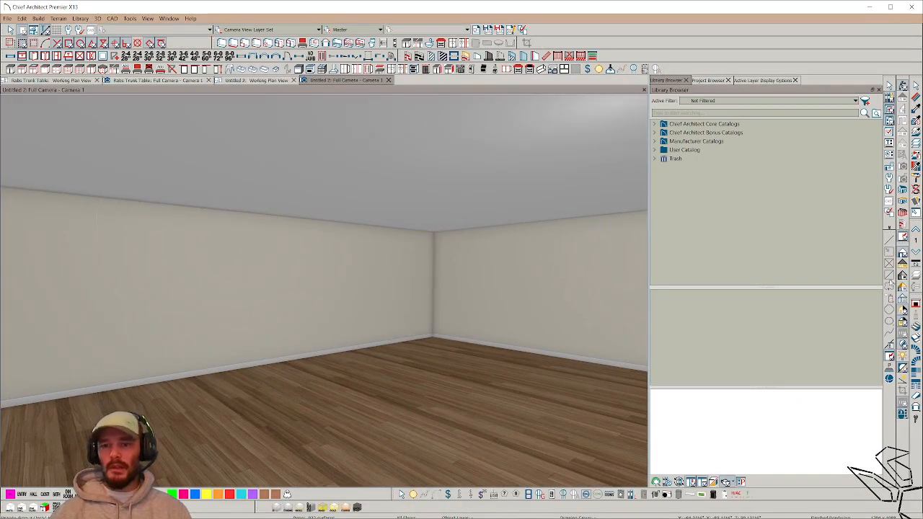
{"action": "left_click", "coordinate": [10, 57]}
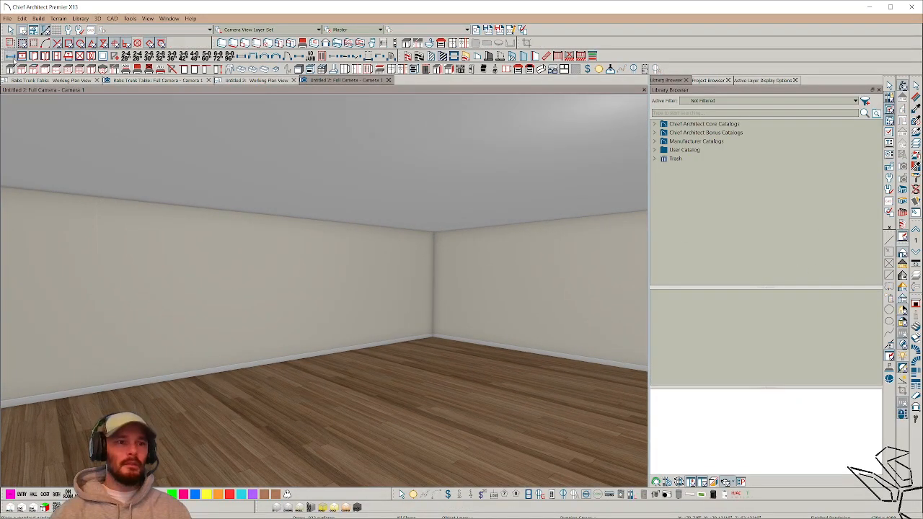
{"action": "left_click", "coordinate": [570, 291]}
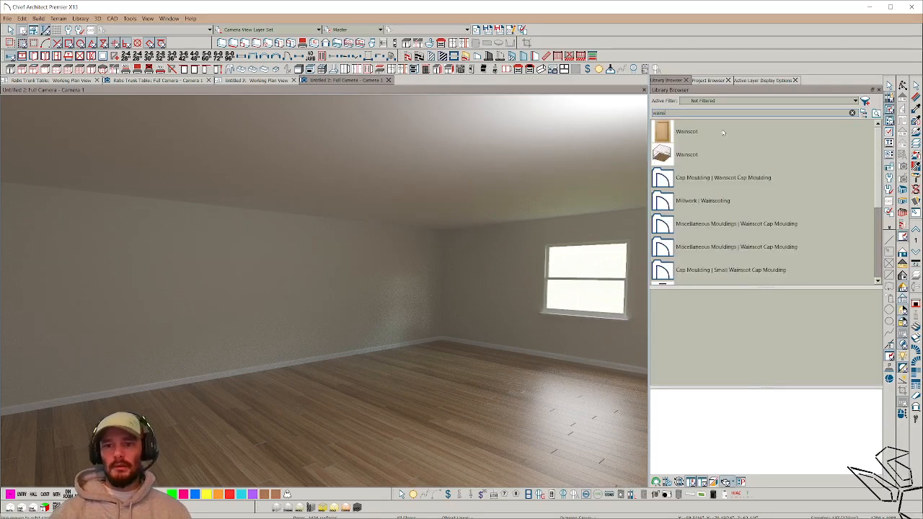
Apply the room-type Wainscot from the library search for "wains" to the room, and dismiss the missing file list without replacing anything
{"action": "left_click", "coordinate": [667, 154]}
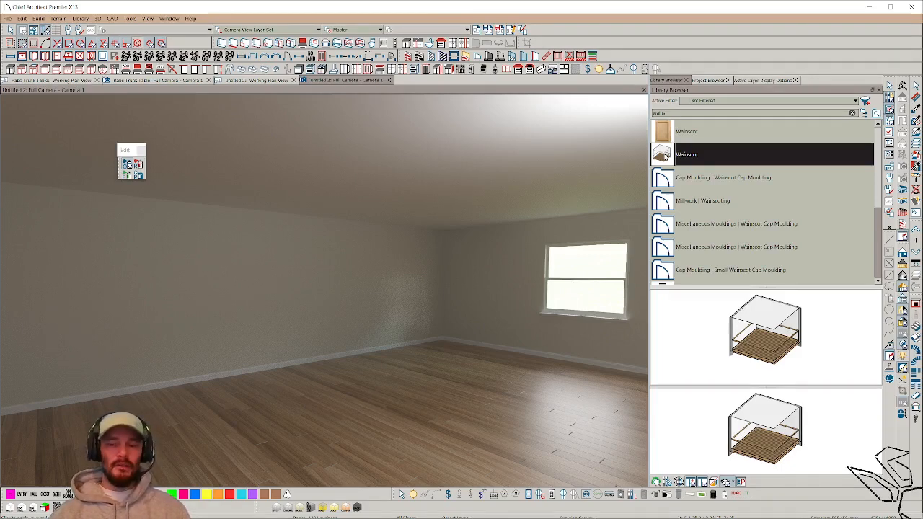
{"action": "left_click", "coordinate": [395, 362]}
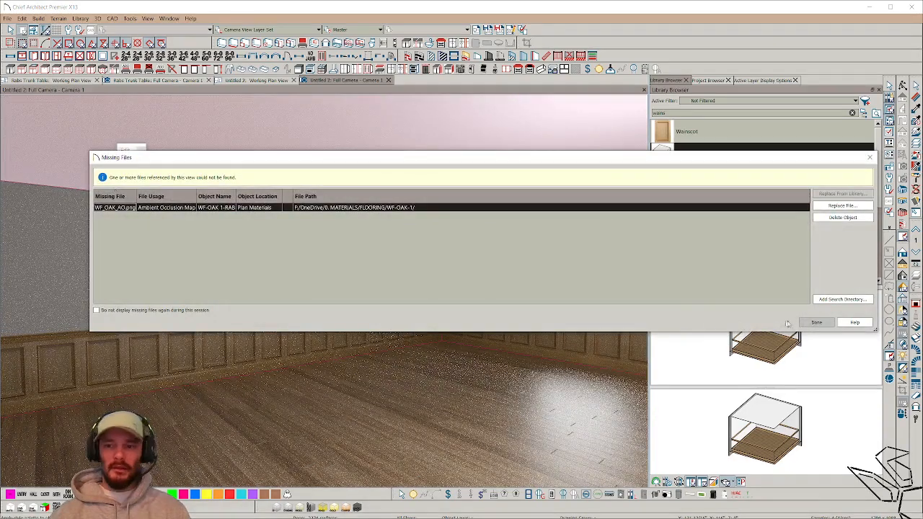
{"action": "left_click", "coordinate": [816, 323]}
{"action": "scroll", "coordinate": [396, 303], "scroll_direction": "up", "scroll_amount": 5}
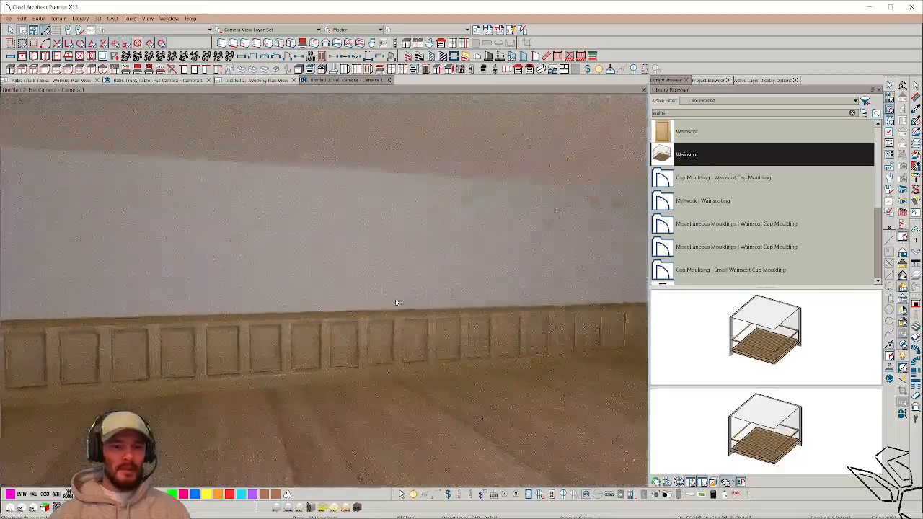
Examine the wainscoting along the room's walls in the ray-traced camera view
{"action": "key", "text": "Left"}
{"action": "key", "text": "Left"}
{"action": "key", "text": "Left"}
{"action": "key", "text": "Left"}
{"action": "key", "text": "Left"}
{"action": "key", "text": "Left"}
{"action": "key", "text": "Left"}
{"action": "key", "text": "Left"}
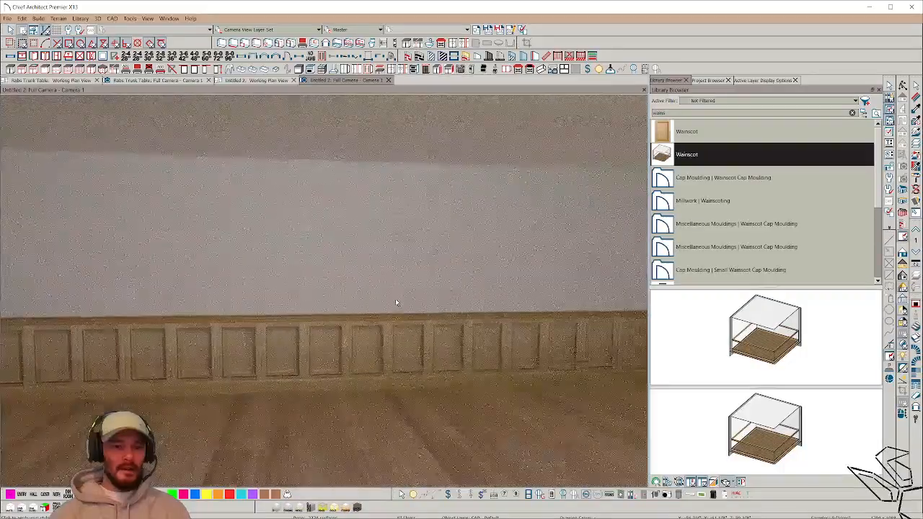
{"action": "key", "text": "Left"}
{"action": "key", "text": "Left"}
{"action": "key", "text": "Left"}
{"action": "key", "text": "Left"}
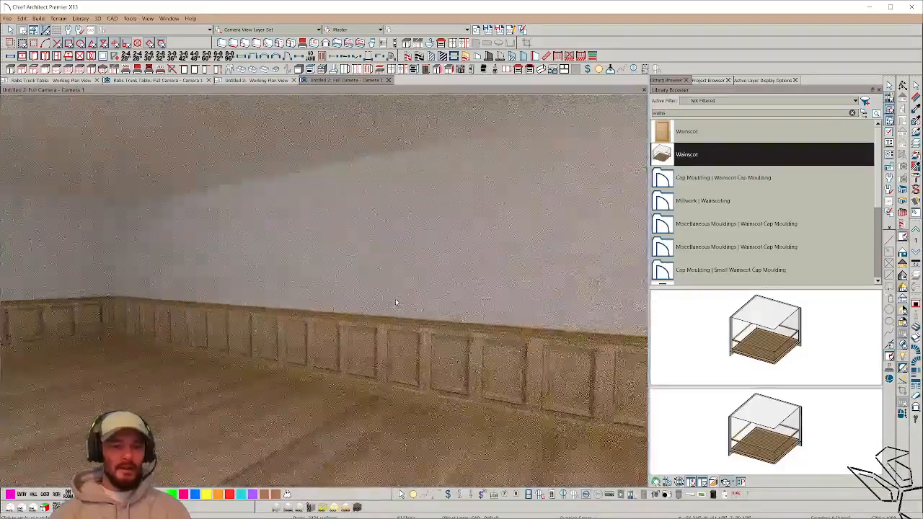
In the plan, pull the top and left walls back from their shared corner, leaving the left wall about 294 inches long
{"action": "left_click", "coordinate": [249, 81]}
{"action": "left_click", "coordinate": [271, 208]}
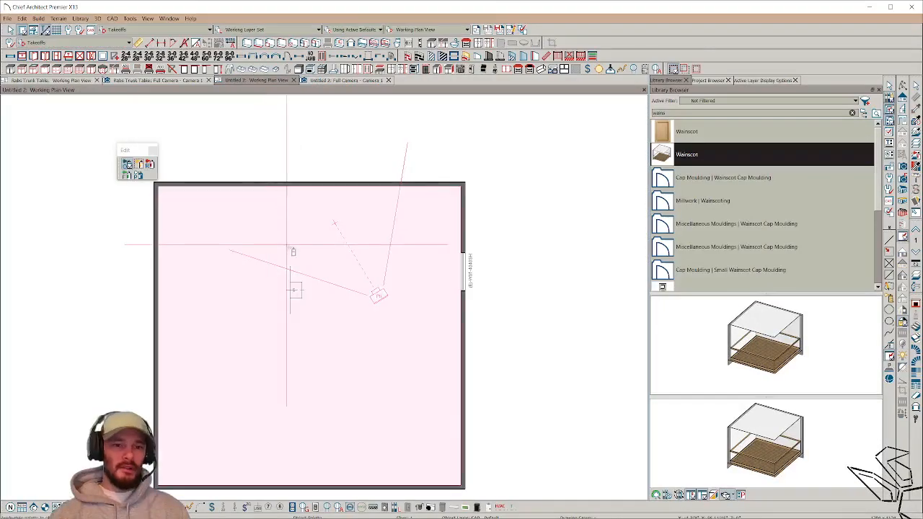
{"action": "key", "text": "Escape"}
{"action": "left_click", "coordinate": [214, 185]}
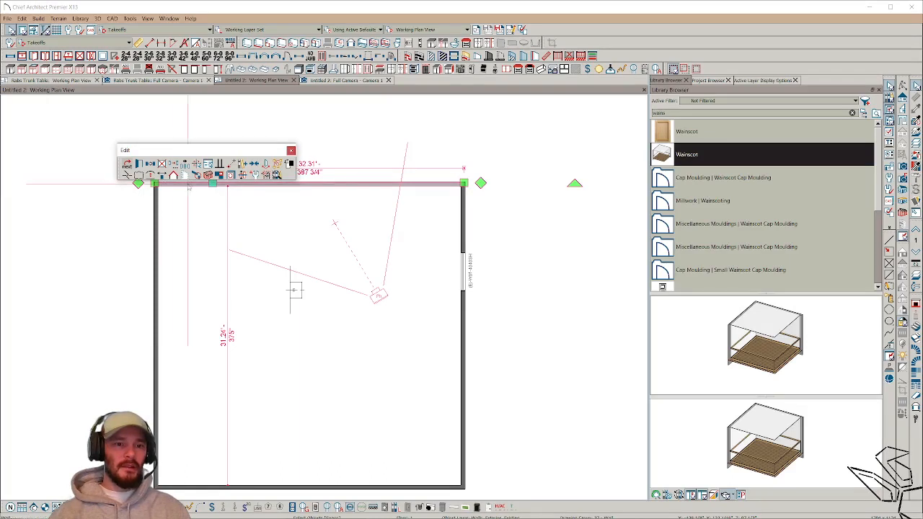
{"action": "left_click_drag", "start_coordinate": [189, 183], "coordinate": [209, 185]}
{"action": "left_click", "coordinate": [154, 186]}
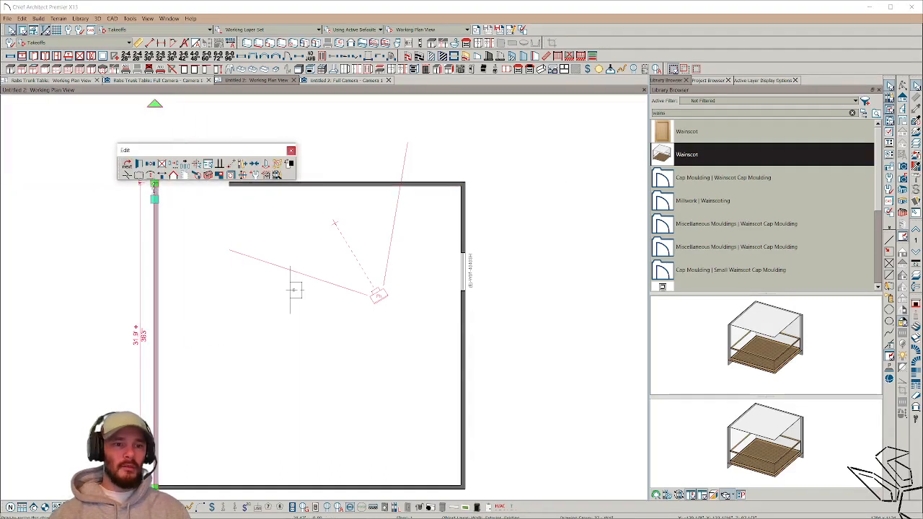
{"action": "left_click_drag", "start_coordinate": [208, 150], "coordinate": [213, 124]}
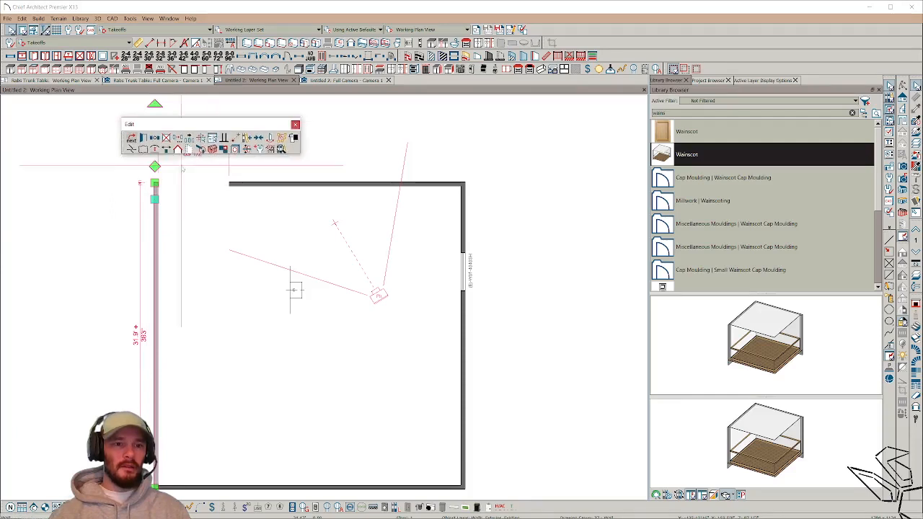
{"action": "left_click_drag", "start_coordinate": [156, 182], "coordinate": [151, 253]}
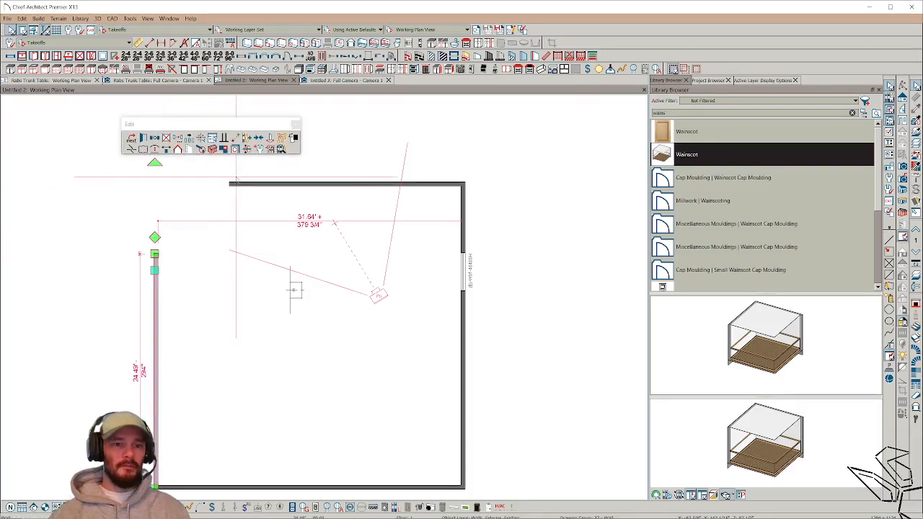
Close the upper-left corner with a curved exterior wall tangent to the shortened top and left walls
{"action": "left_click", "coordinate": [242, 183]}
{"action": "mouse_move", "coordinate": [213, 183]}
{"action": "left_mouse_down"}
{"action": "mouse_move", "coordinate": [155, 208]}
{"action": "mouse_move", "coordinate": [172, 210]}
{"action": "mouse_move", "coordinate": [194, 193]}
{"action": "mouse_move", "coordinate": [166, 216]}
{"action": "mouse_move", "coordinate": [155, 255]}
{"action": "left_mouse_up"}
{"action": "key", "text": "Escape"}
{"action": "left_click", "coordinate": [196, 193]}
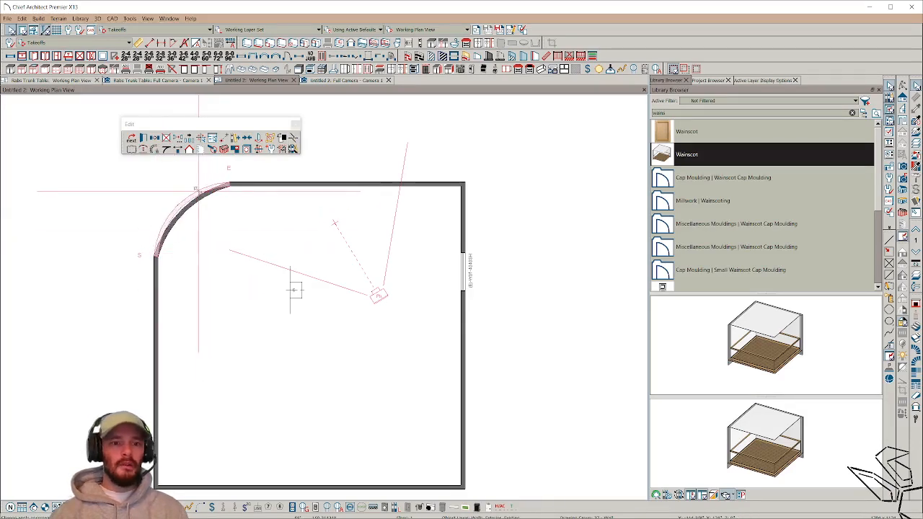
{"action": "left_click", "coordinate": [194, 188]}
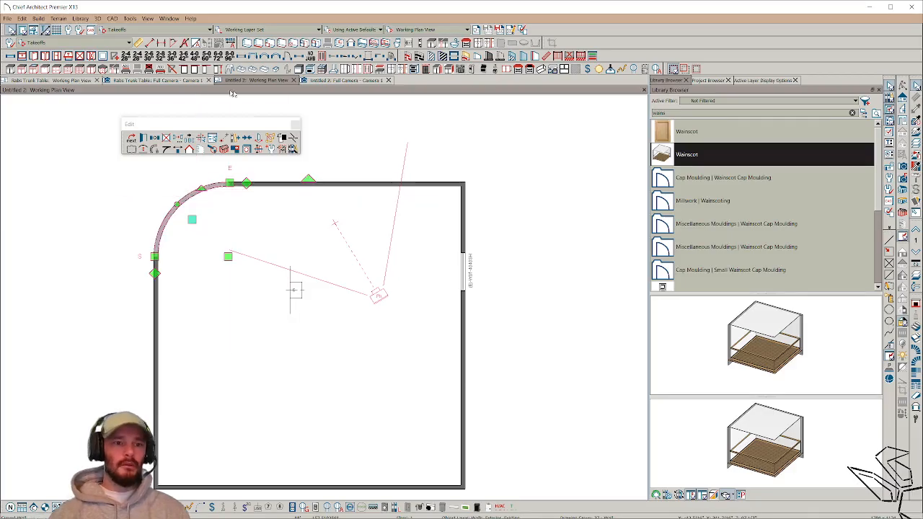
Examine how the wainscoting follows the new curved corner wall in the ray-traced camera view
{"action": "left_click", "coordinate": [318, 81]}
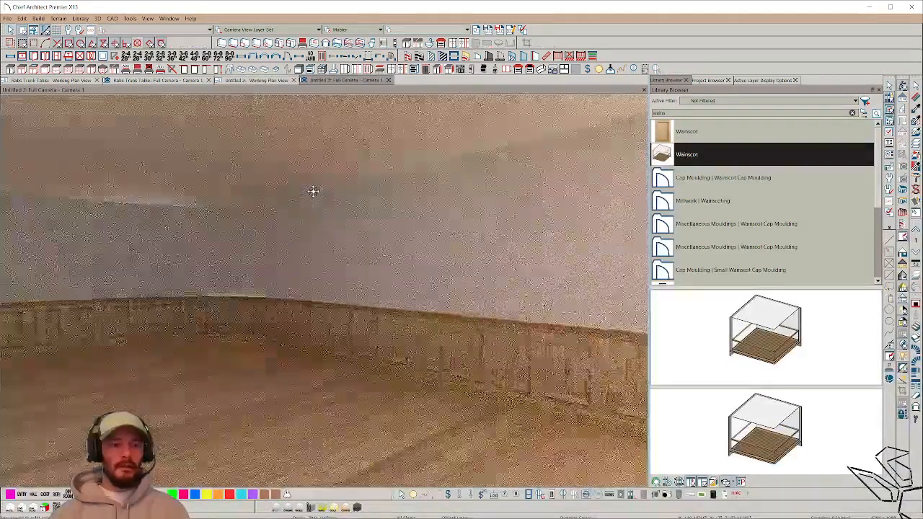
{"action": "middle_click_drag", "start_coordinate": [325, 270], "coordinate": [283, 295]}
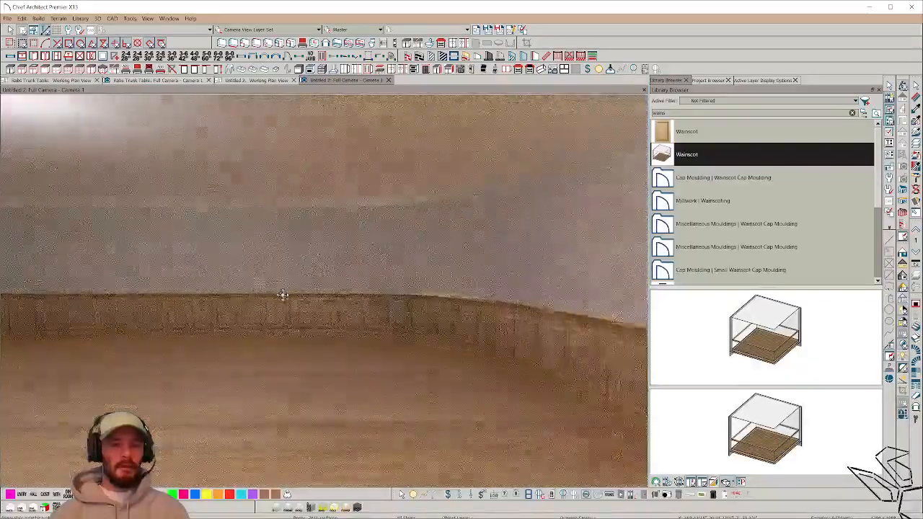
{"action": "middle_click_drag", "start_coordinate": [283, 295], "coordinate": [289, 303]}
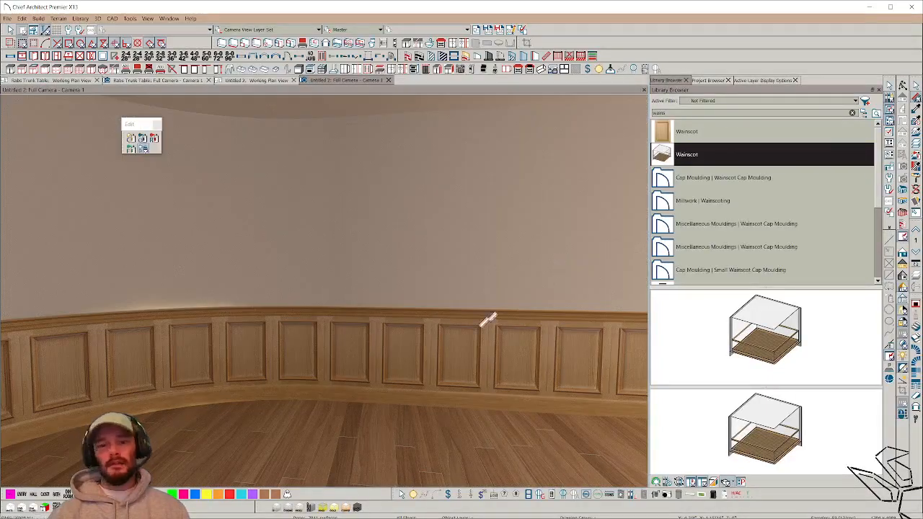
Open the definition of the wall's Wainscot material, orbit its preview block and inspect its texture settings
{"action": "double_click", "coordinate": [456, 343]}
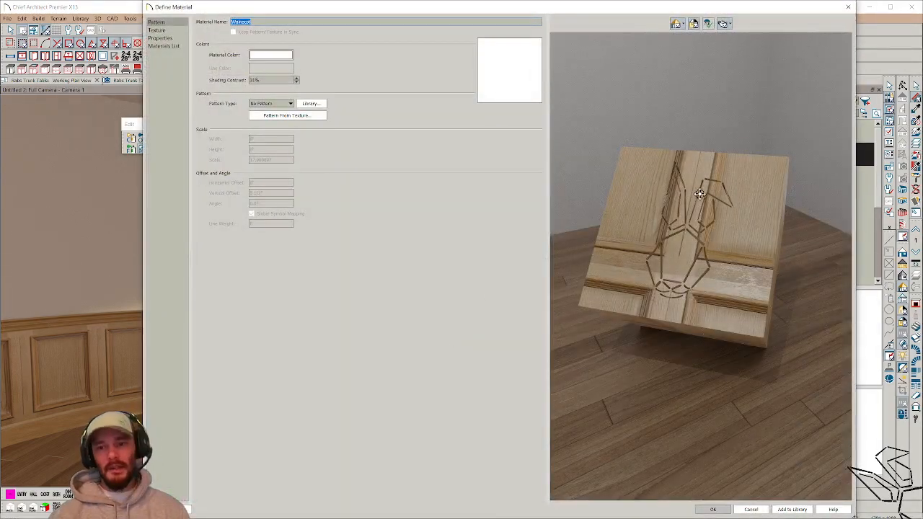
{"action": "left_click_drag", "start_coordinate": [681, 193], "coordinate": [689, 245]}
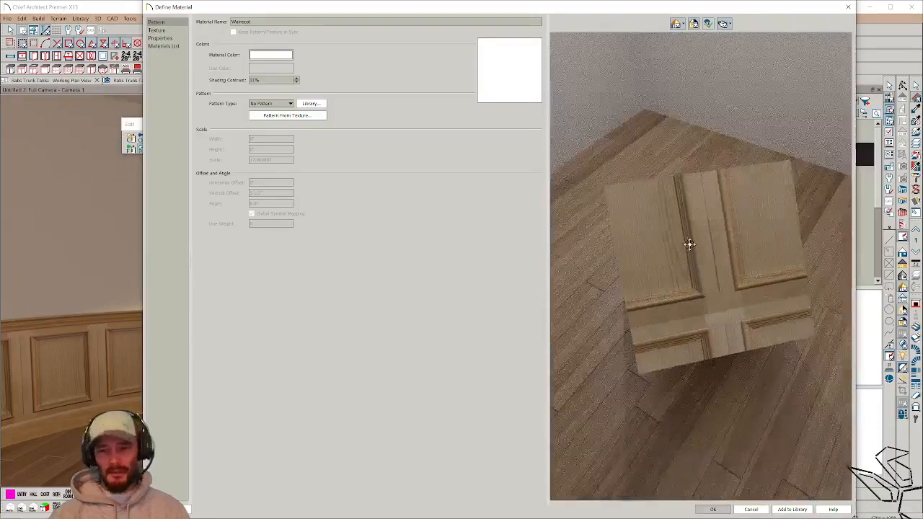
{"action": "left_click", "coordinate": [156, 29]}
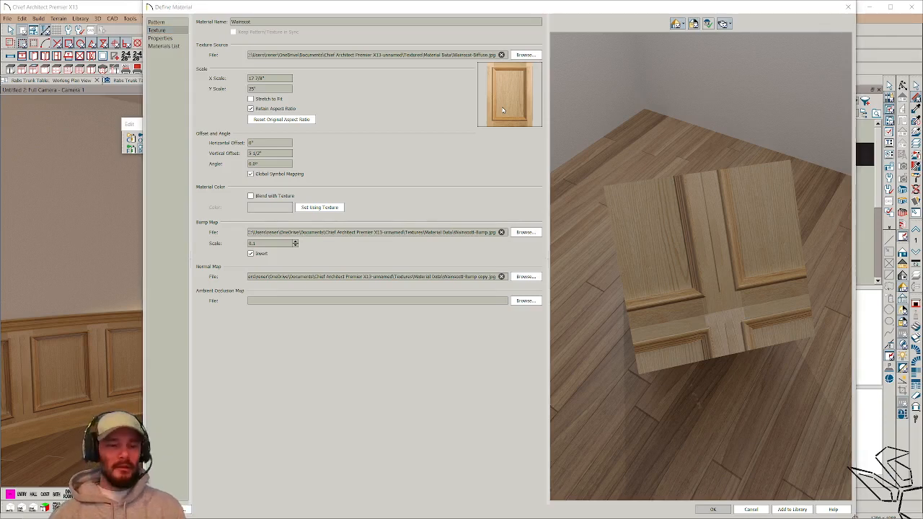
{"action": "key", "text": "alt+Tab"}
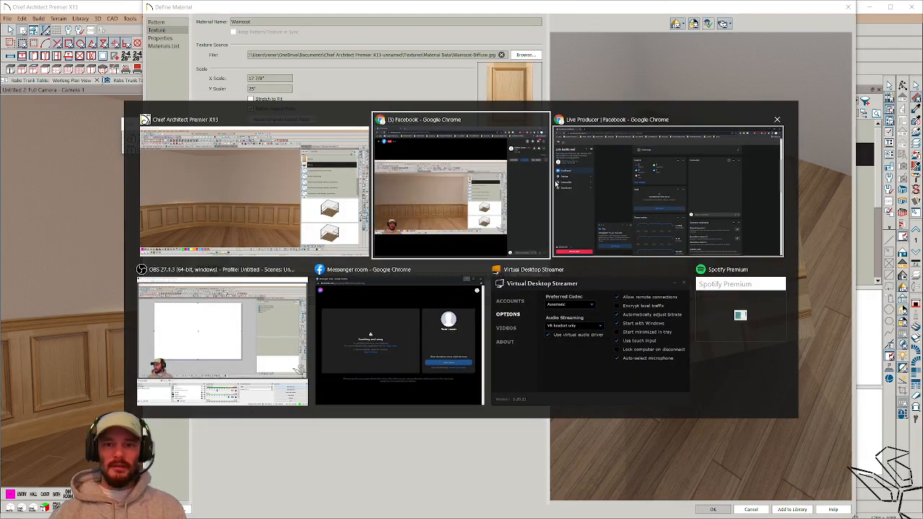
{"action": "key", "text": "Escape"}
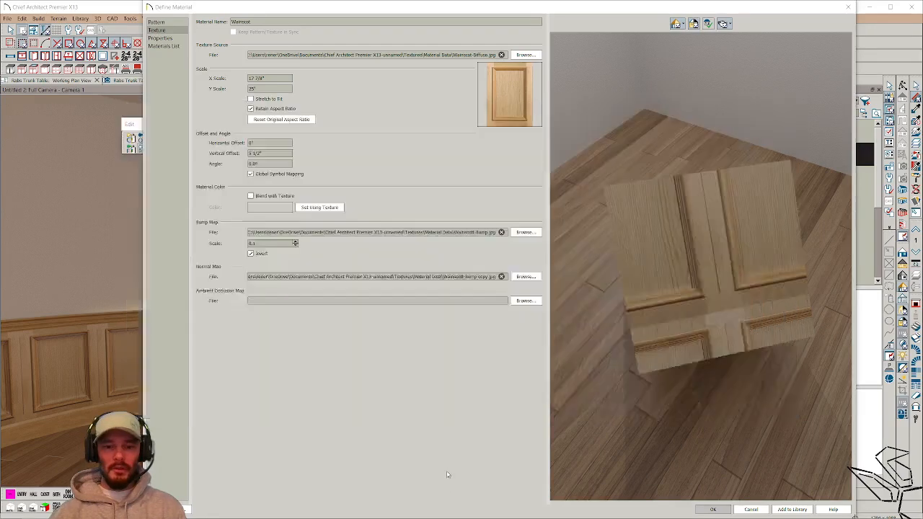
{"action": "mouse_move", "coordinate": [487, 498]}
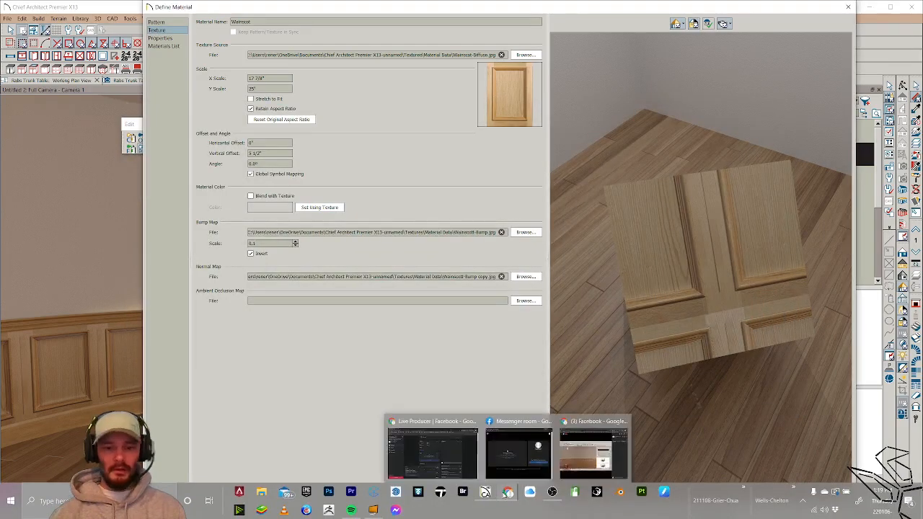
{"action": "left_click", "coordinate": [589, 449]}
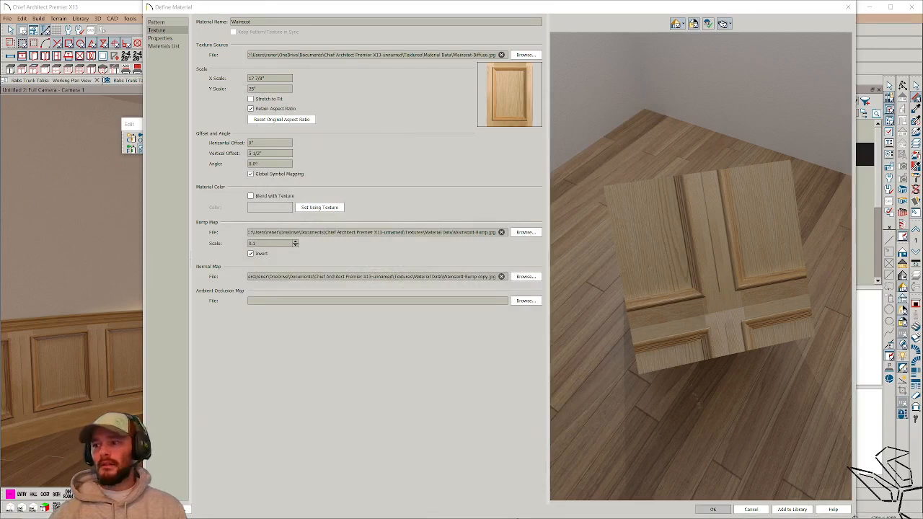
Switch to the Chrome window with the live dashboard and open Google Advanced Image Search in a new tab
{"action": "mouse_move", "coordinate": [438, 511]}
{"action": "mouse_move", "coordinate": [510, 496]}
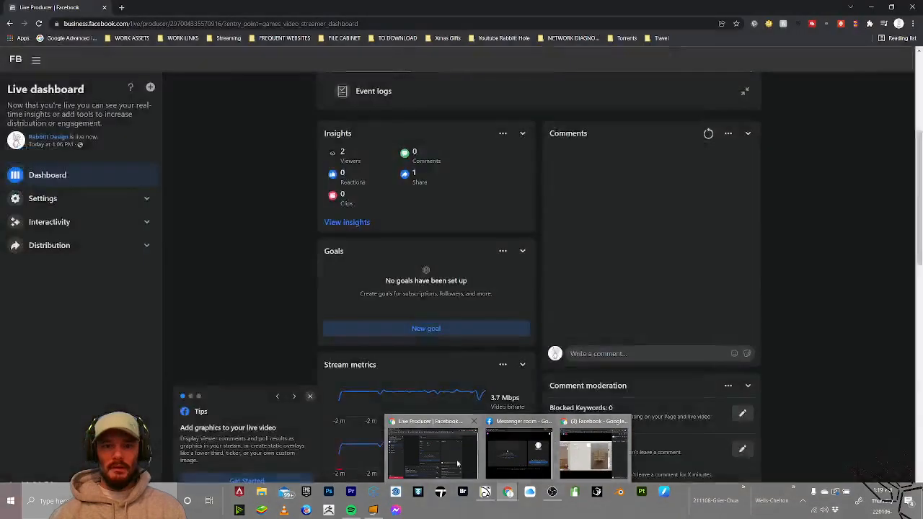
{"action": "left_click", "coordinate": [457, 463]}
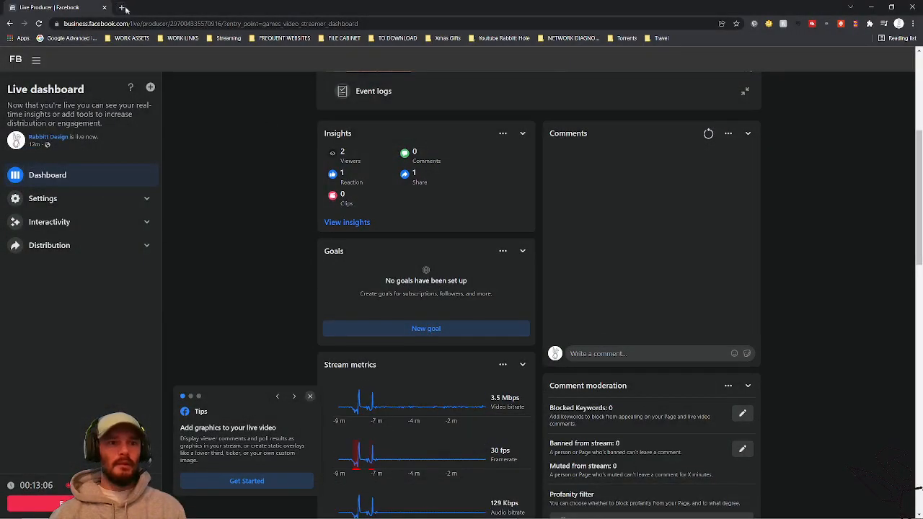
{"action": "left_click", "coordinate": [121, 8]}
{"action": "left_click", "coordinate": [123, 23]}
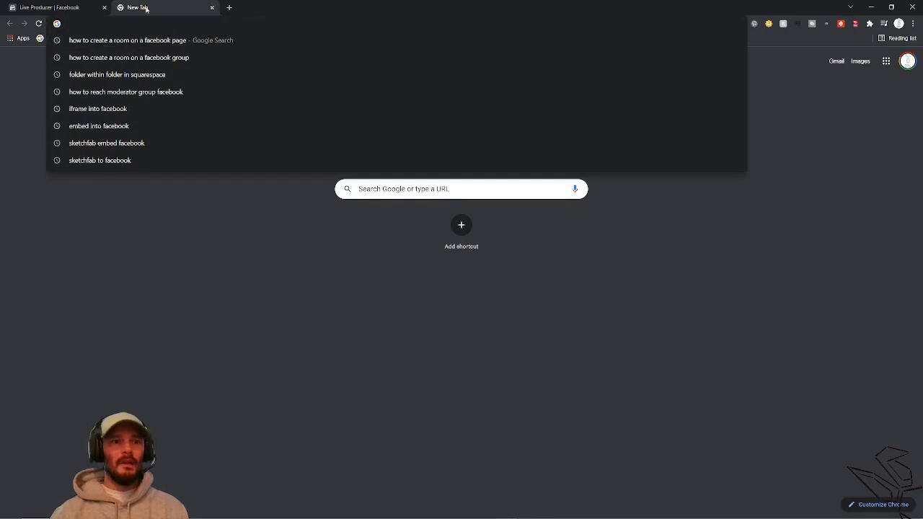
{"action": "left_click", "coordinate": [14, 66]}
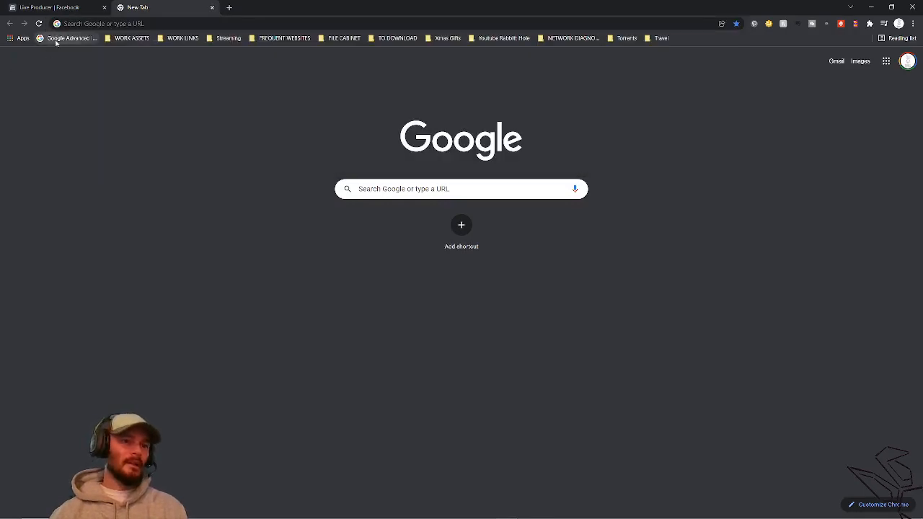
{"action": "left_click", "coordinate": [57, 38]}
{"action": "left_click", "coordinate": [92, 24]}
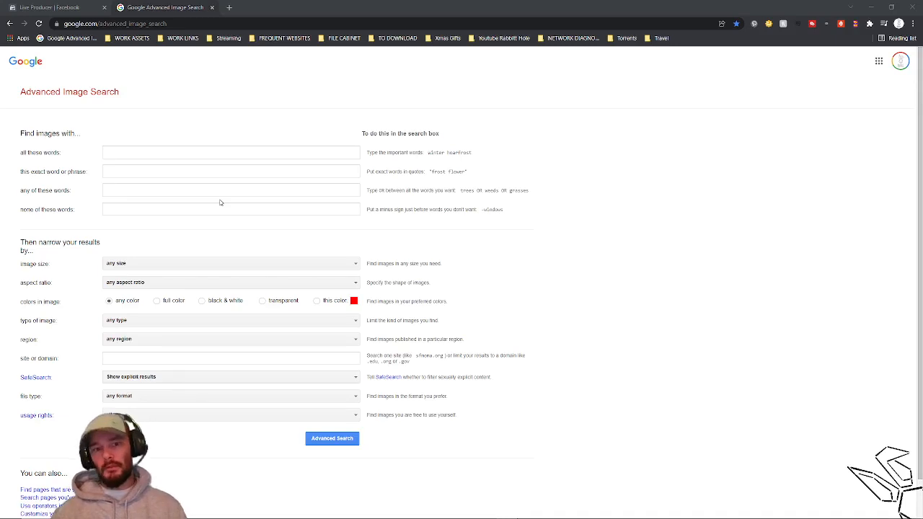
Enter "Cabinet Door" as the words all images must match
{"action": "left_click", "coordinate": [124, 151]}
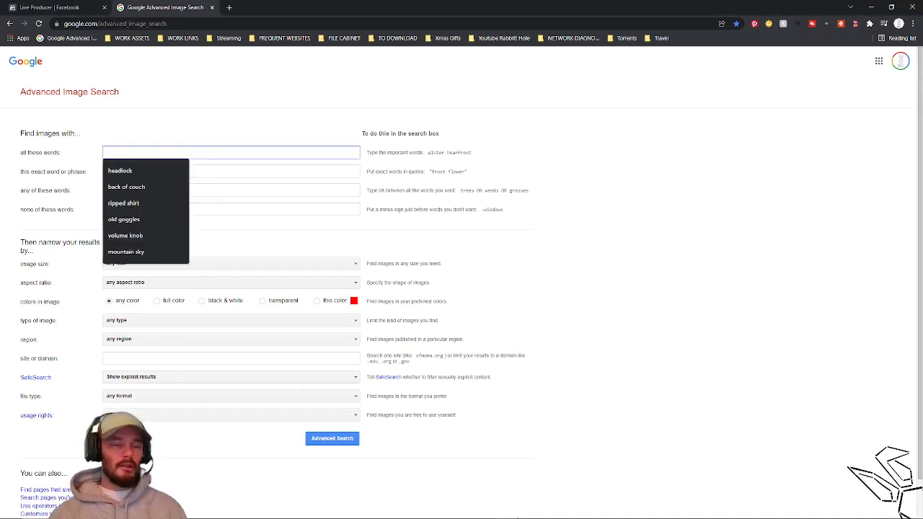
{"action": "type", "text": "wansl"}
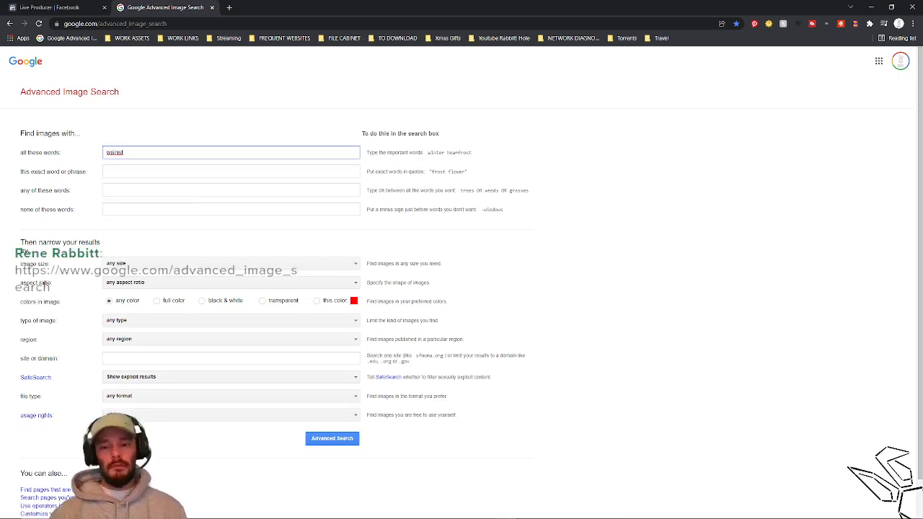
{"action": "key", "text": "BackSpace"}
{"action": "key", "text": "BackSpace"}
{"action": "key", "text": "BackSpace"}
{"action": "key", "text": "BackSpace"}
{"action": "type", "text": "Cabinet Door"}
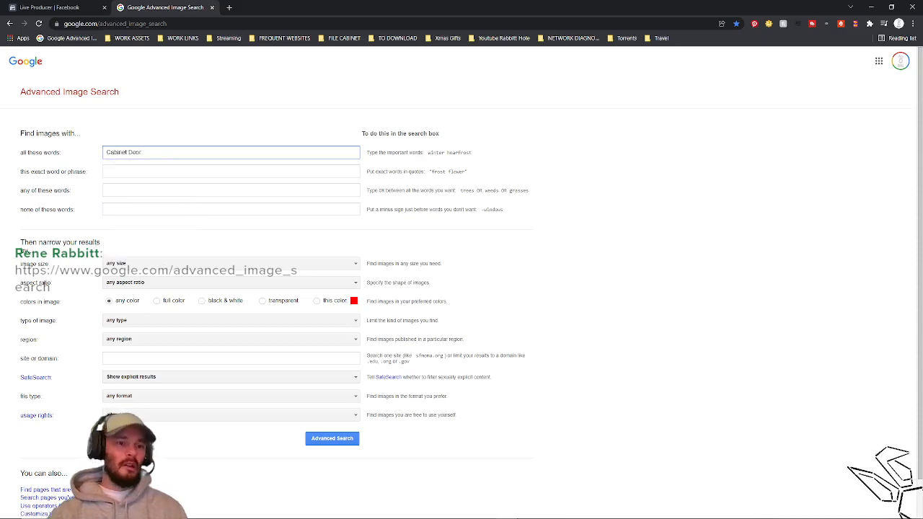
Limit the image size to Larger than 2 MP and run the advanced image search
{"action": "left_click", "coordinate": [165, 264]}
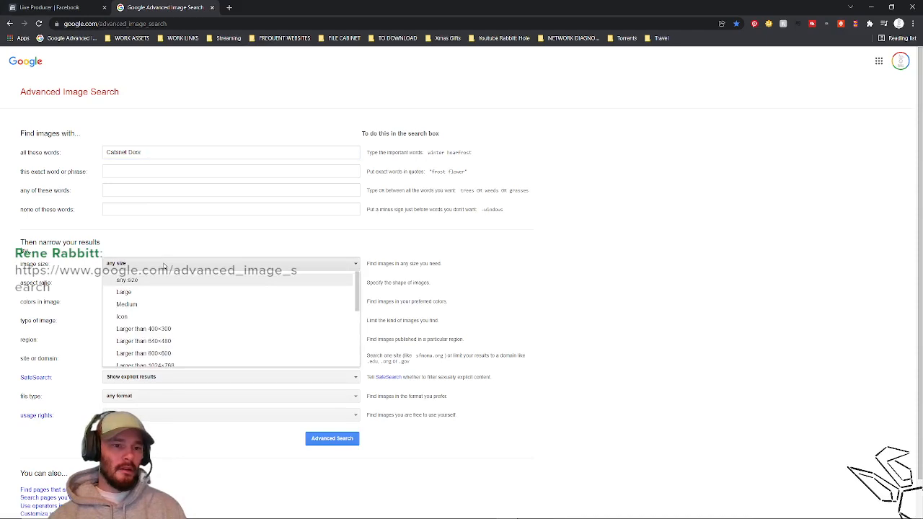
{"action": "scroll", "coordinate": [191, 324], "scroll_direction": "down", "scroll_amount": 1}
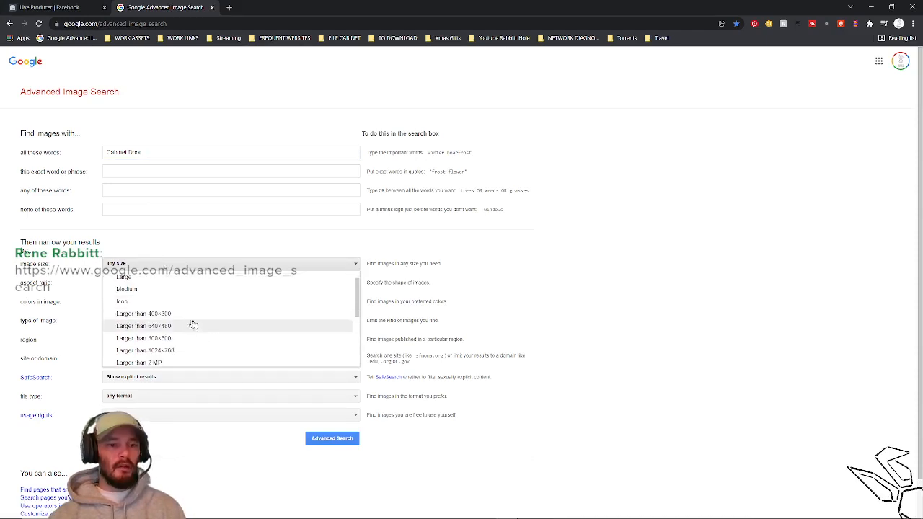
{"action": "scroll", "coordinate": [193, 326], "scroll_direction": "down", "scroll_amount": 1}
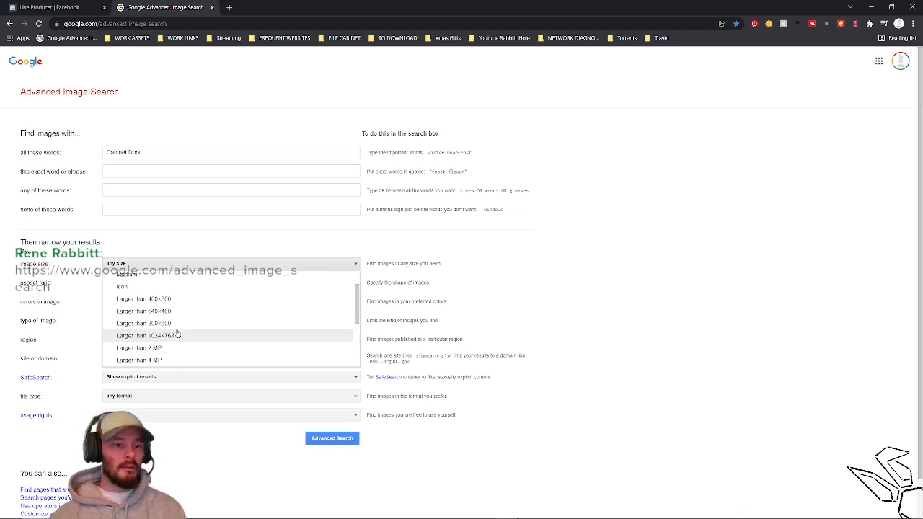
{"action": "left_click", "coordinate": [140, 348]}
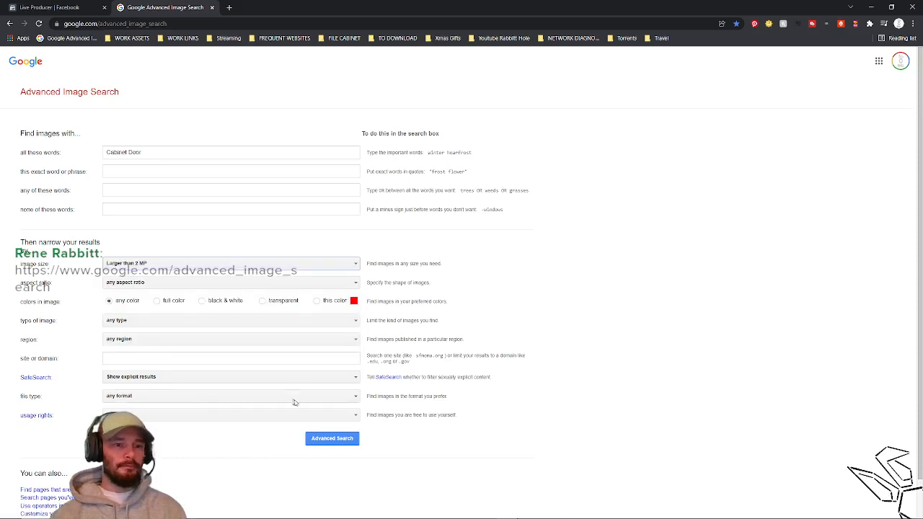
{"action": "left_click", "coordinate": [332, 439]}
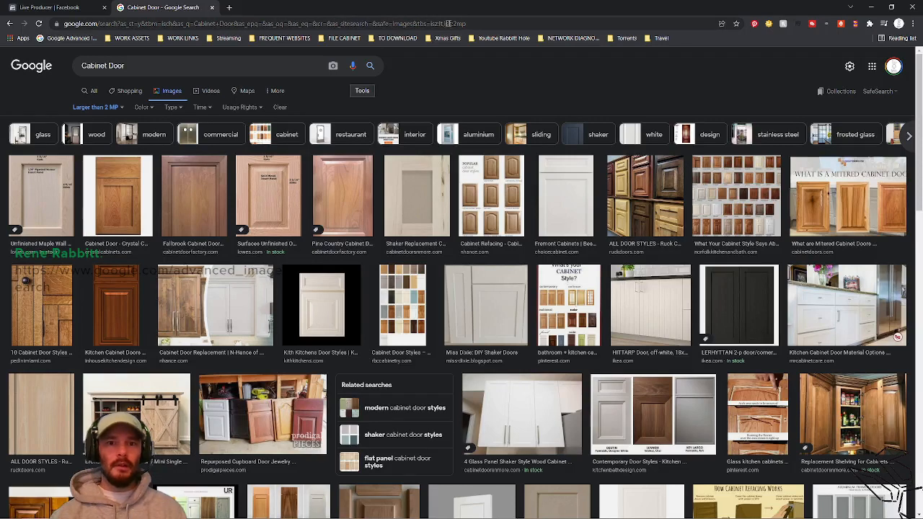
Highlight the "2mp" size parameter in the results page address and browse the cabinet door images
{"action": "left_click_drag", "start_coordinate": [478, 24], "coordinate": [462, 24]}
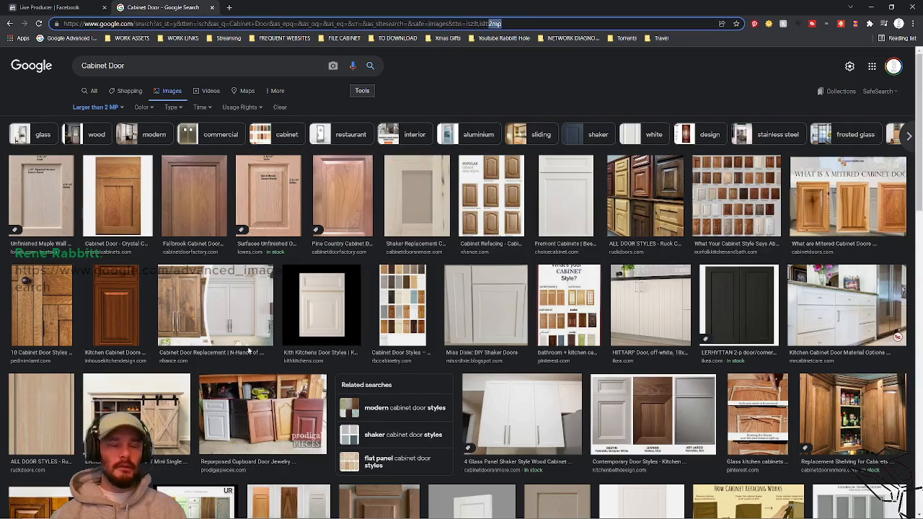
{"action": "scroll", "coordinate": [99, 334], "scroll_direction": "down", "scroll_amount": 2}
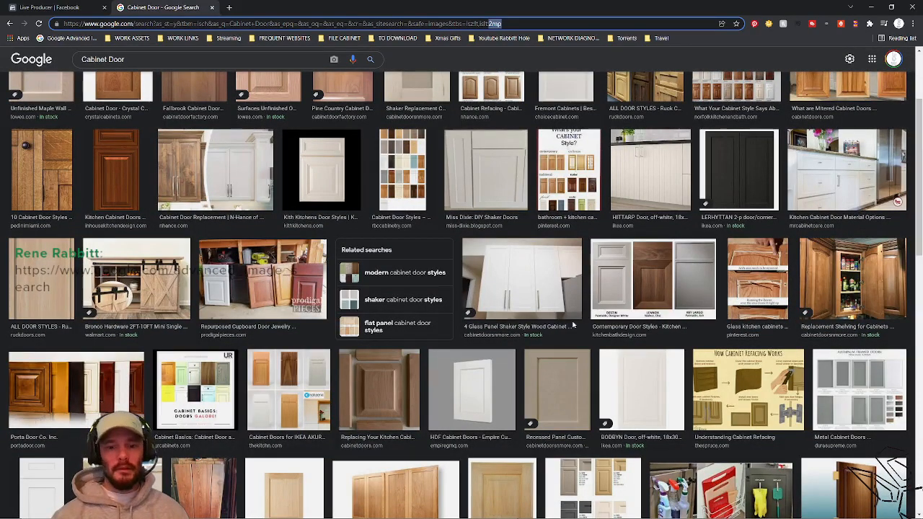
{"action": "scroll", "coordinate": [573, 326], "scroll_direction": "down", "scroll_amount": 3}
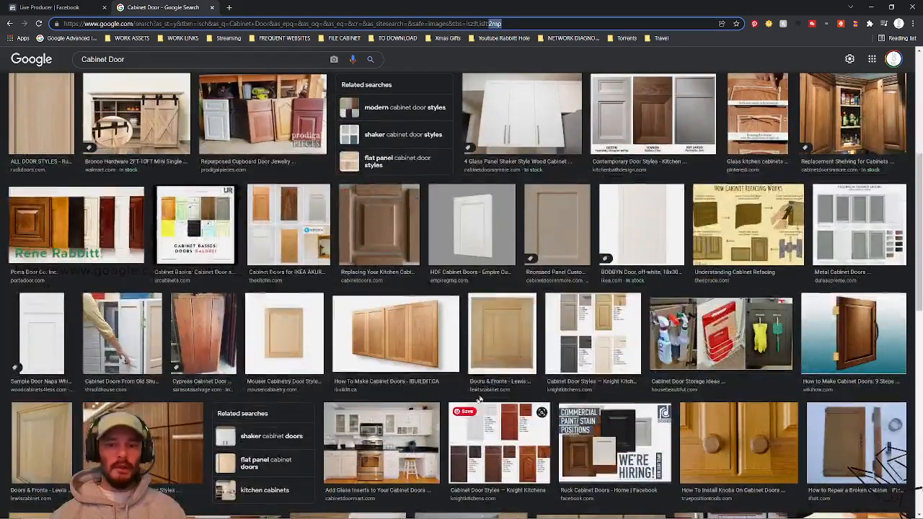
Preview the flat-panel maple door from Mouser Cabinetry and filter the image results to transparent color
{"action": "left_click", "coordinate": [289, 350]}
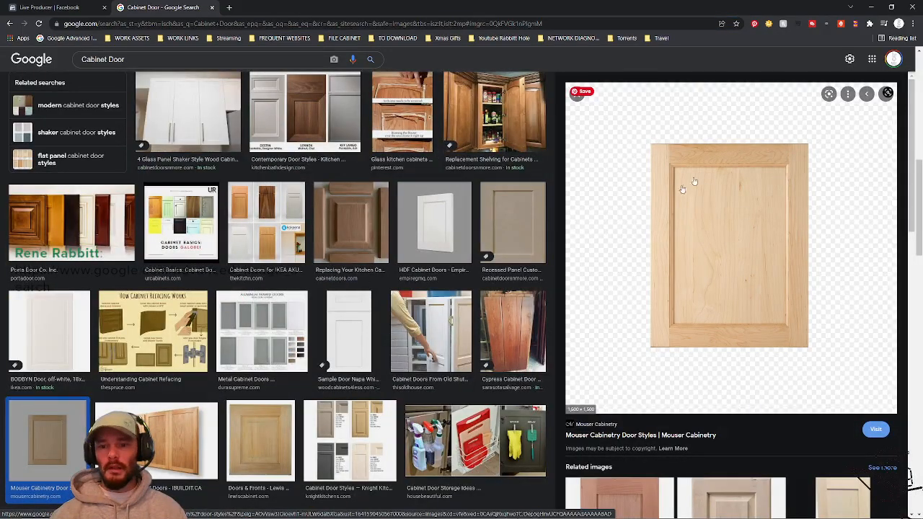
{"action": "scroll", "coordinate": [428, 251], "scroll_direction": "up", "scroll_amount": 4}
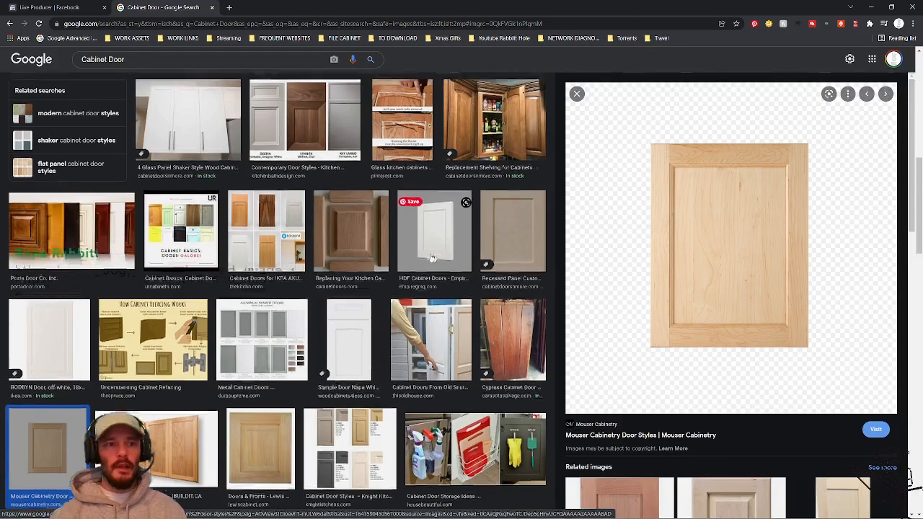
{"action": "scroll", "coordinate": [428, 251], "scroll_direction": "up", "scroll_amount": 4}
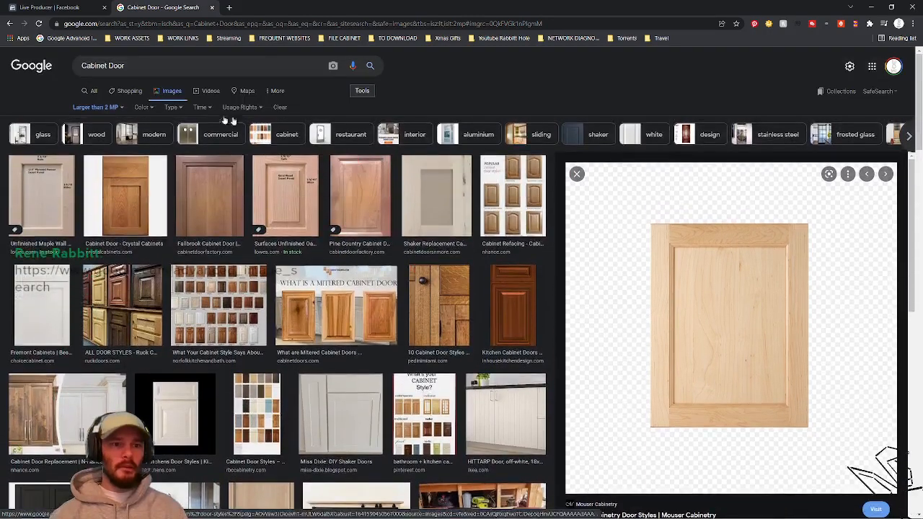
{"action": "left_click", "coordinate": [142, 108]}
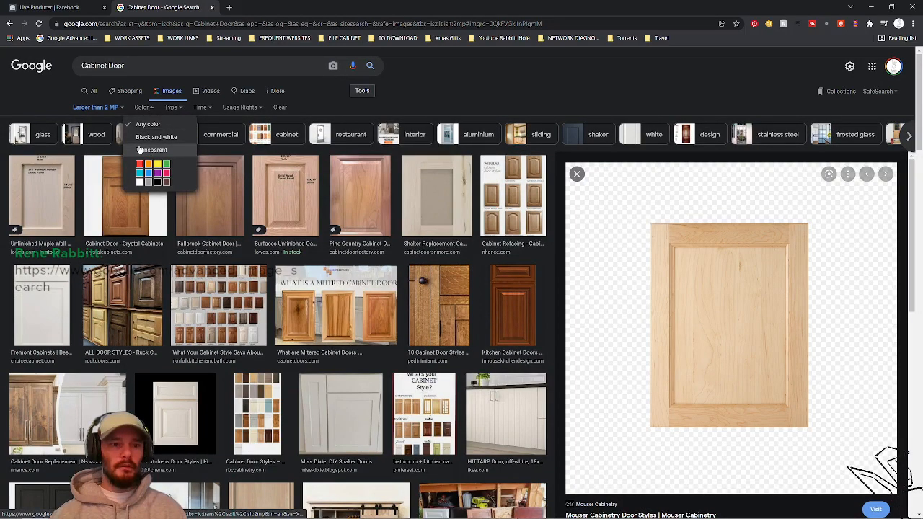
{"action": "left_click", "coordinate": [140, 149]}
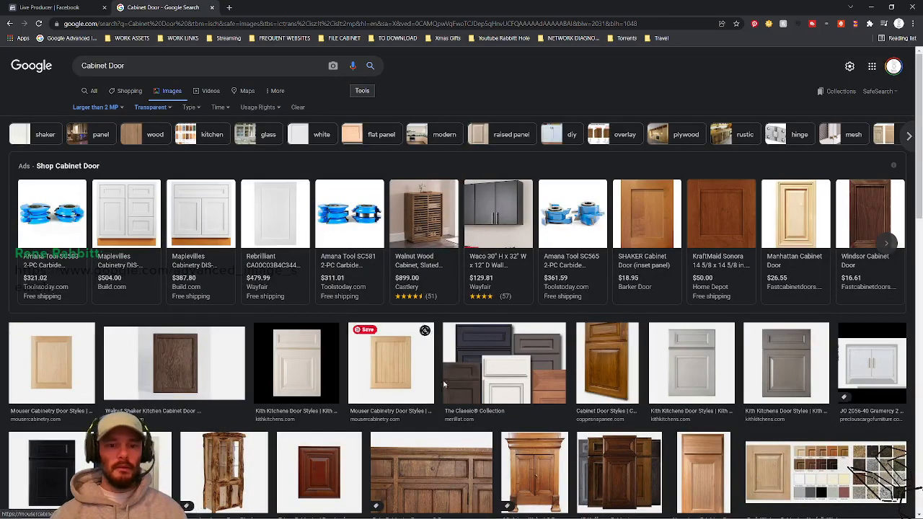
Preview the bead-board maple door from Mouser Cabinetry and start saving its image
{"action": "scroll", "coordinate": [372, 333], "scroll_direction": "down", "scroll_amount": 1}
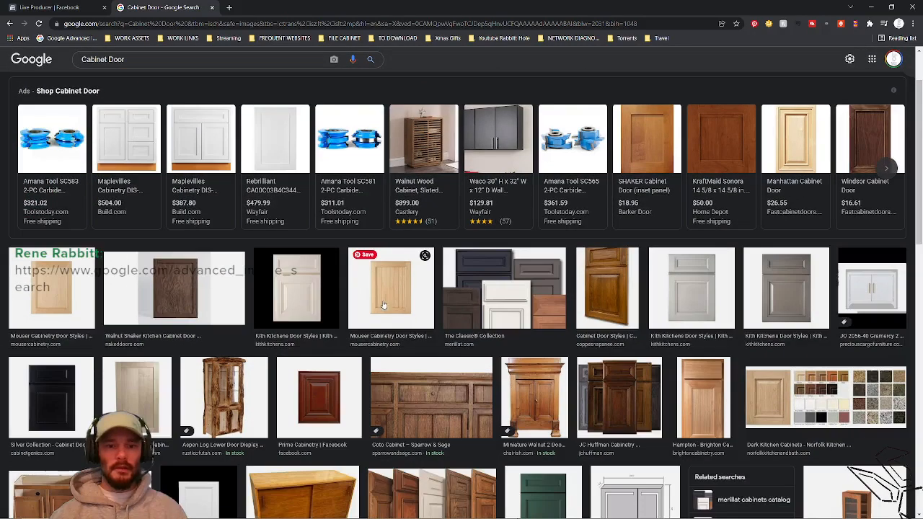
{"action": "left_click", "coordinate": [386, 306]}
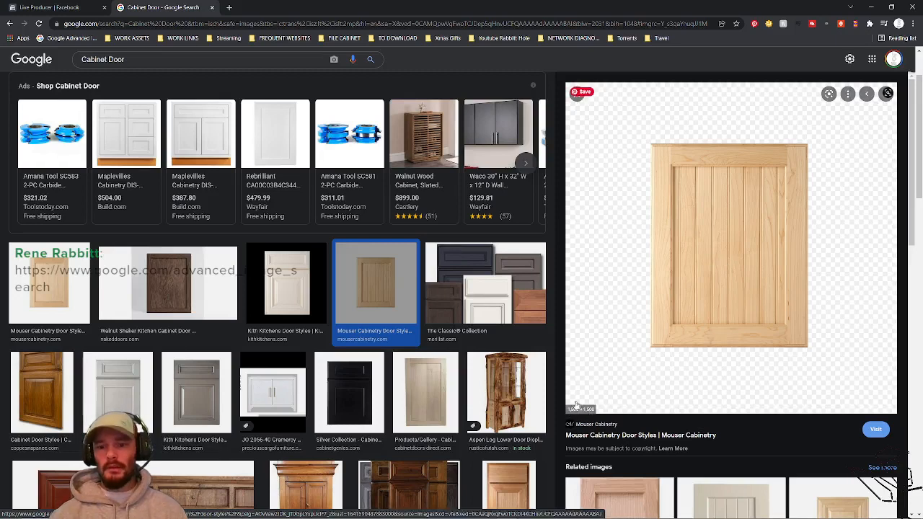
{"action": "right_click", "coordinate": [715, 289]}
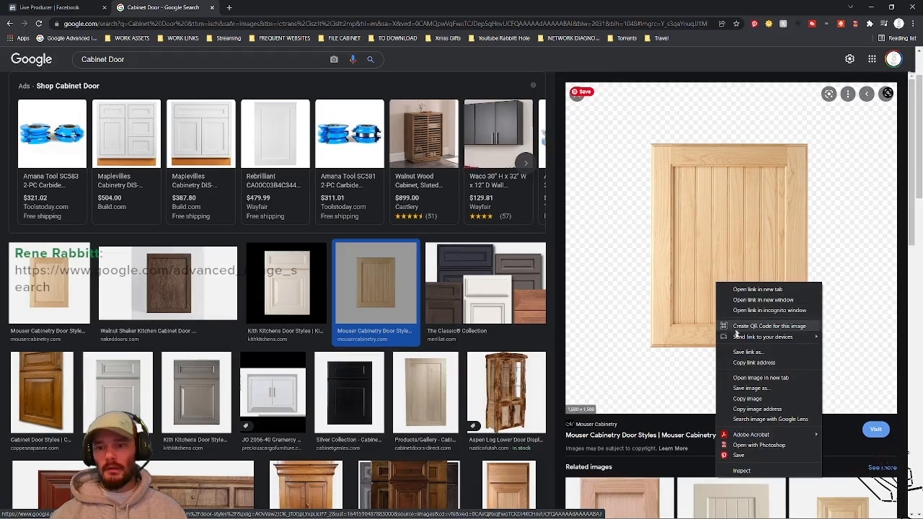
{"action": "left_click", "coordinate": [750, 388]}
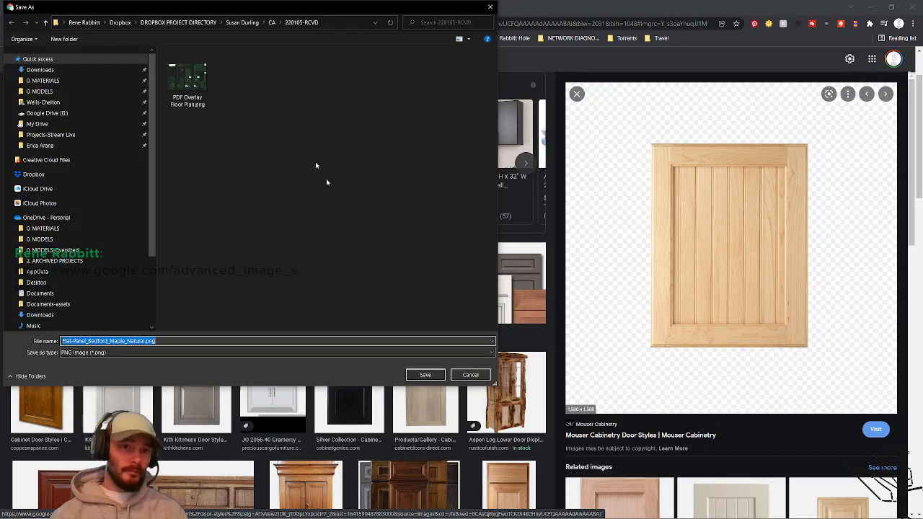
Browse to the Wood folder inside 0. MATERIALS and create a folder there named "Wainscot-Bead Board-1"
{"action": "left_click", "coordinate": [42, 80]}
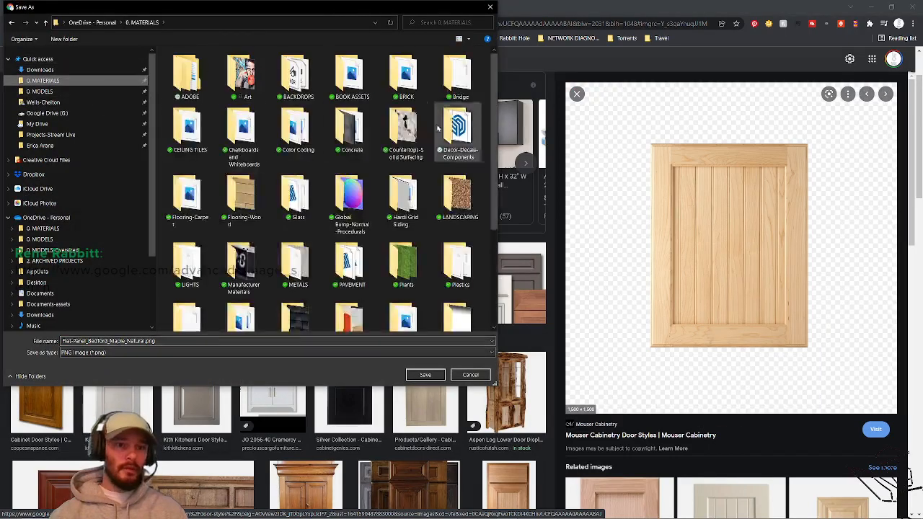
{"action": "scroll", "coordinate": [376, 160], "scroll_direction": "down", "scroll_amount": 5}
{"action": "double_click", "coordinate": [296, 299]}
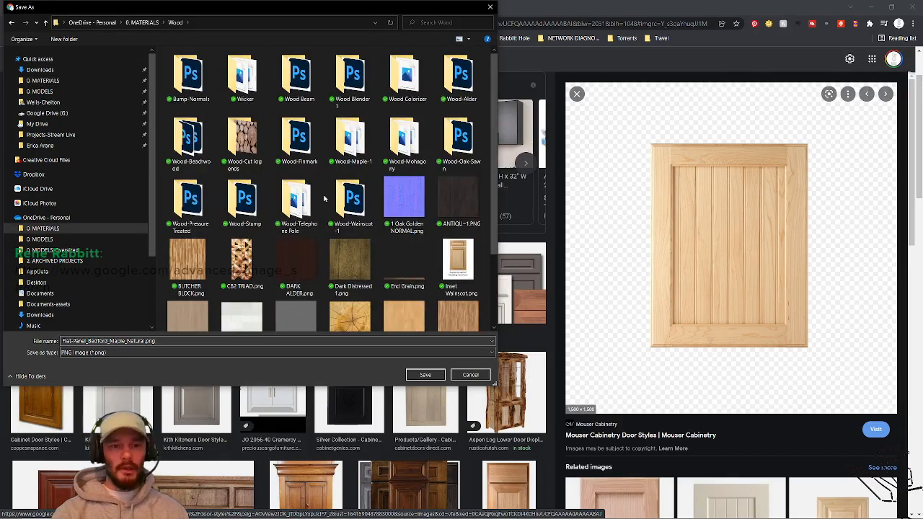
{"action": "key", "text": "ctrl+shift+n"}
{"action": "type", "text": "Wainscot-Be"}
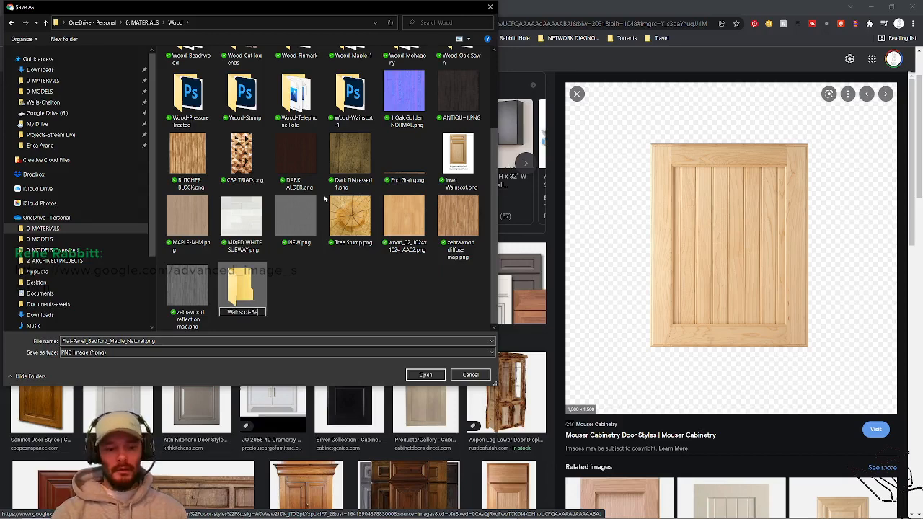
{"action": "type", "text": "ad Boar"}
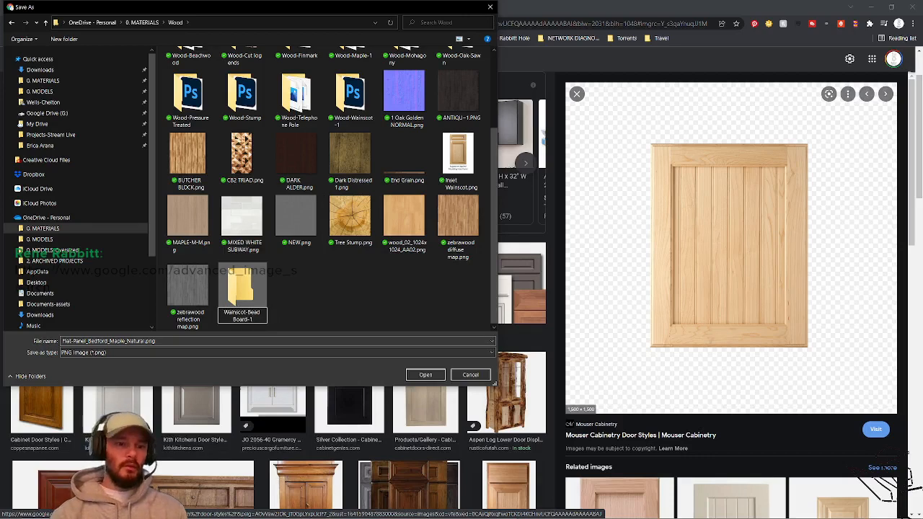
{"action": "type", "text": "d-1"}
{"action": "key", "text": "Return"}
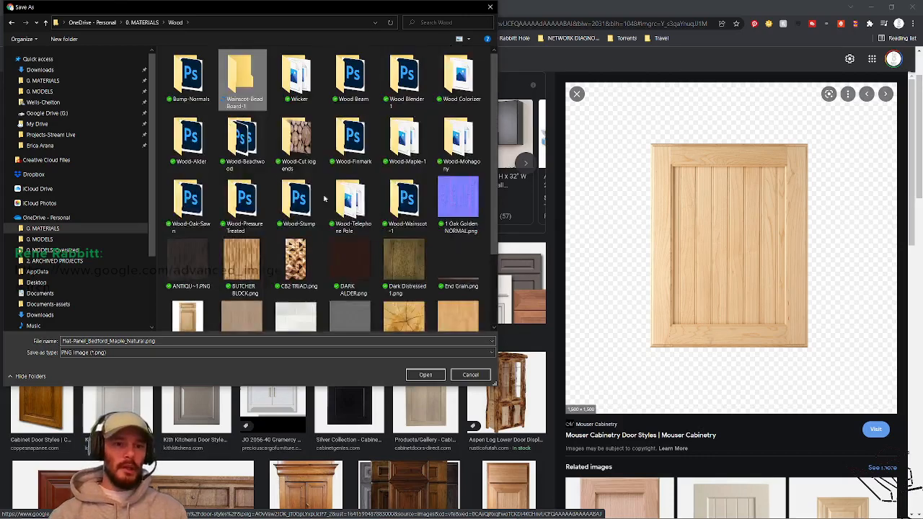
Save the door image in the Wainscot-Bead Board-1 folder as Flat-Panel_Bedford_Maple_Natural.png
{"action": "double_click", "coordinate": [241, 77]}
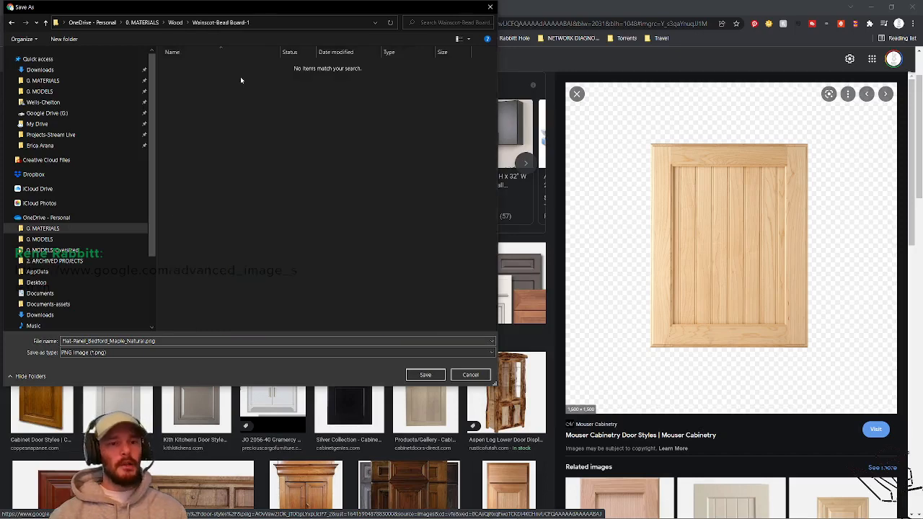
{"action": "left_click", "coordinate": [116, 341]}
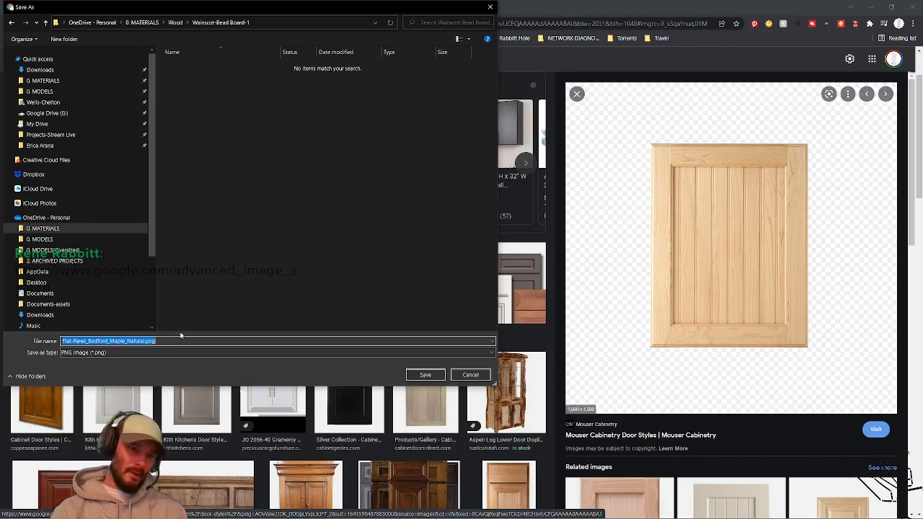
{"action": "key", "text": "Return"}
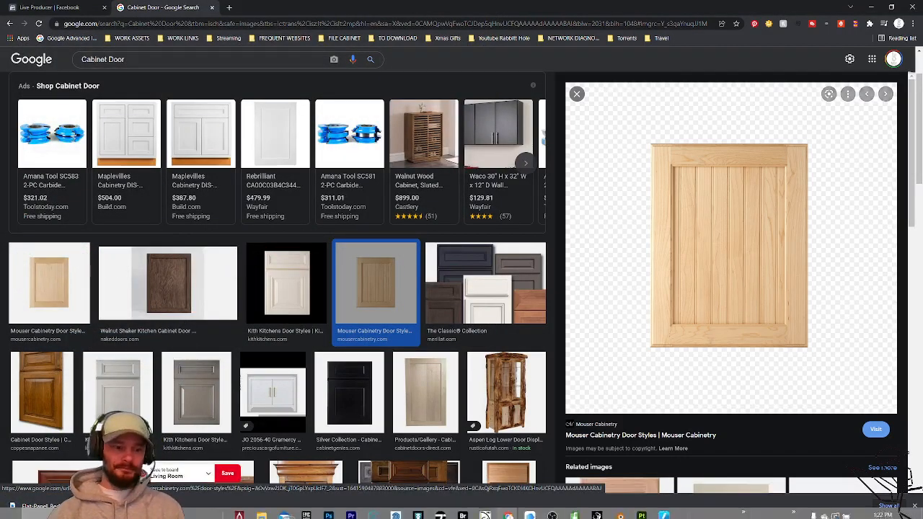
Switch to Photoshop and start opening a file, browsing to the Wood-Wainscot-1 folder under 0. MATERIALS, Wood
{"action": "mouse_move", "coordinate": [331, 513]}
{"action": "left_click", "coordinate": [334, 491]}
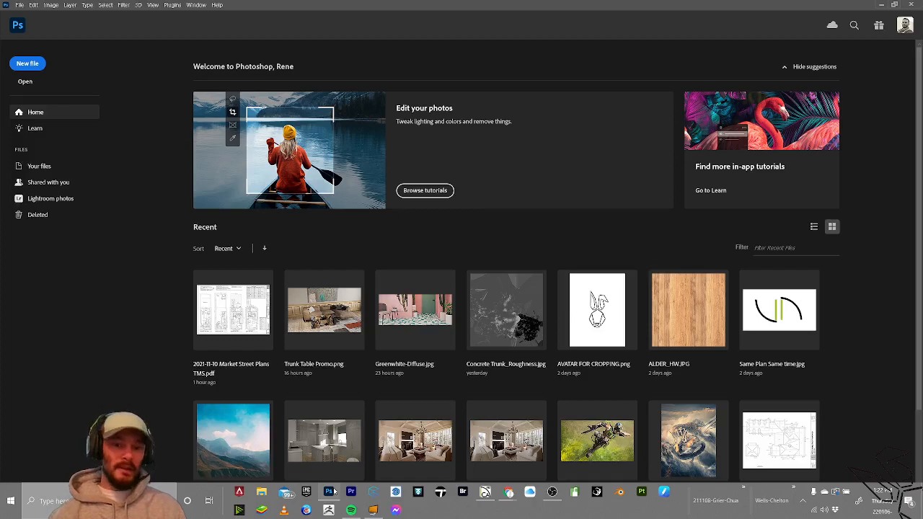
{"action": "left_click", "coordinate": [20, 5]}
{"action": "left_click", "coordinate": [29, 22]}
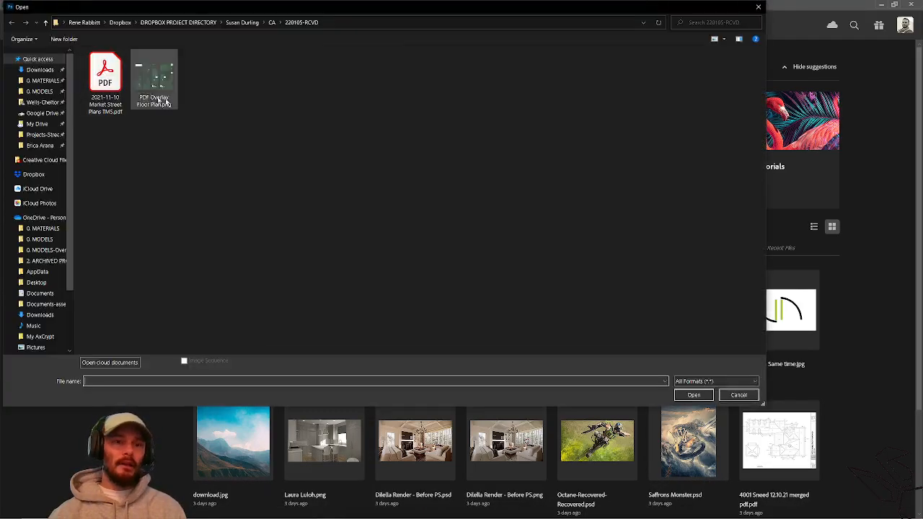
{"action": "left_click", "coordinate": [40, 82]}
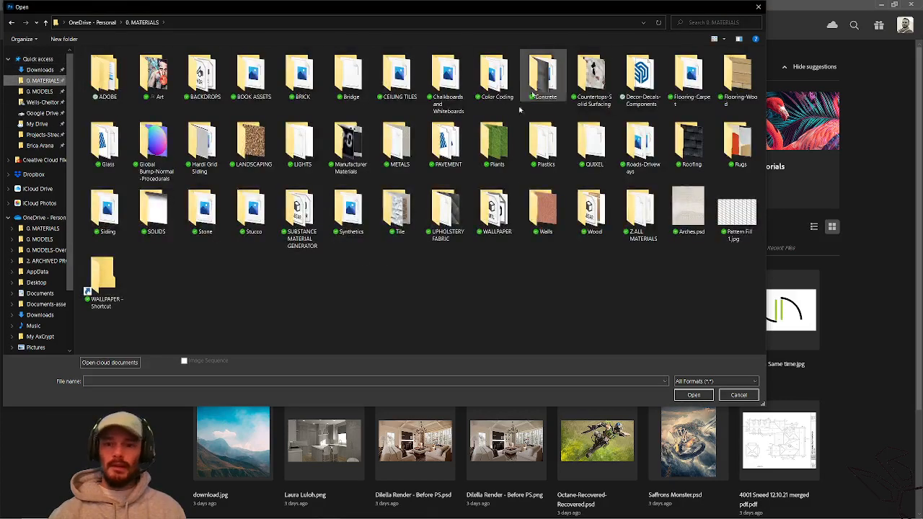
{"action": "double_click", "coordinate": [588, 215]}
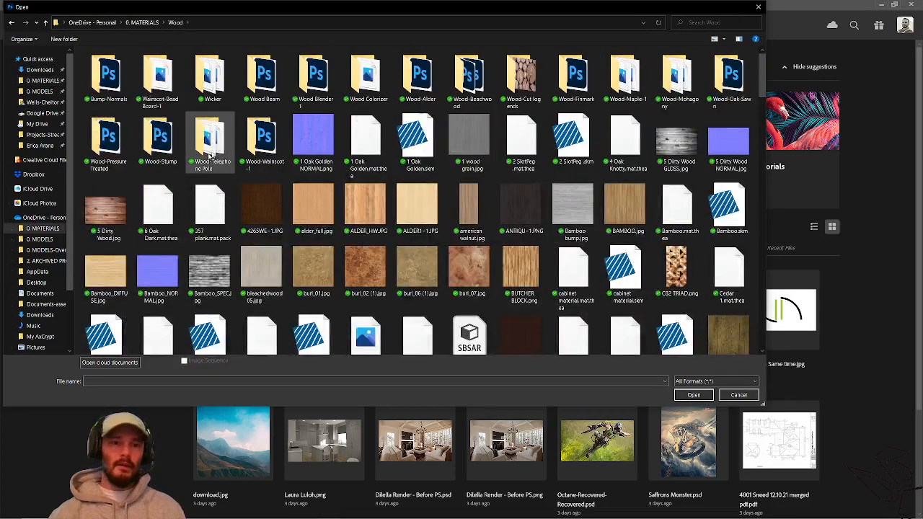
{"action": "double_click", "coordinate": [262, 144]}
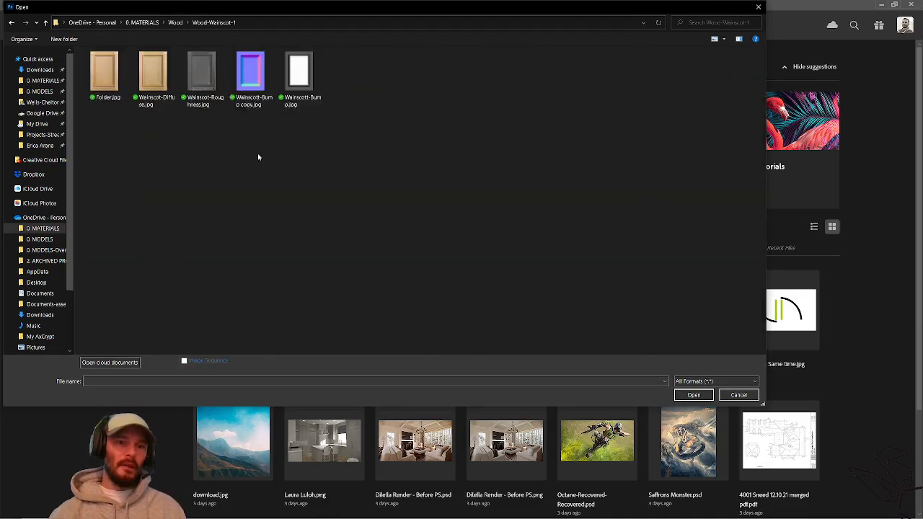
Open Flat-Panel_Bedford_Maple_Natural.png from the Wainscot-Bead Board-1 folder inside Wood and switch to the Move tool
{"action": "left_click", "coordinate": [257, 22]}
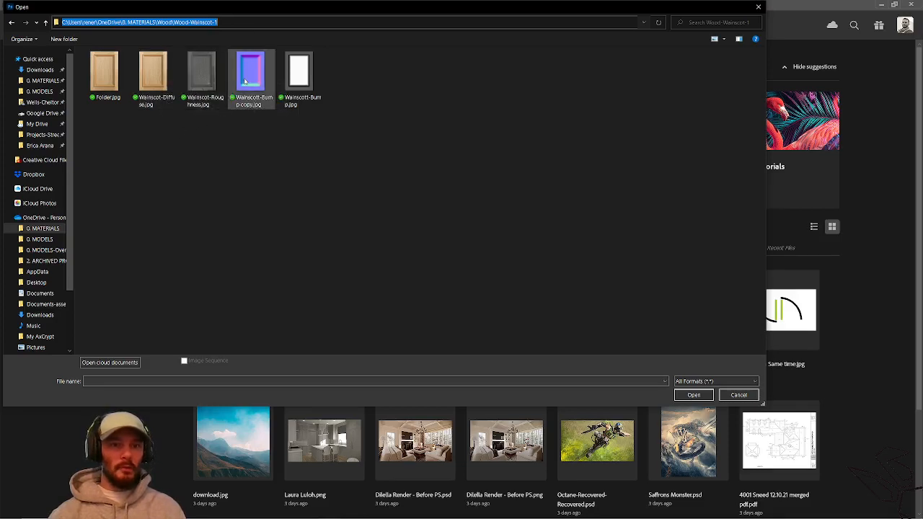
{"action": "left_click", "coordinate": [642, 23]}
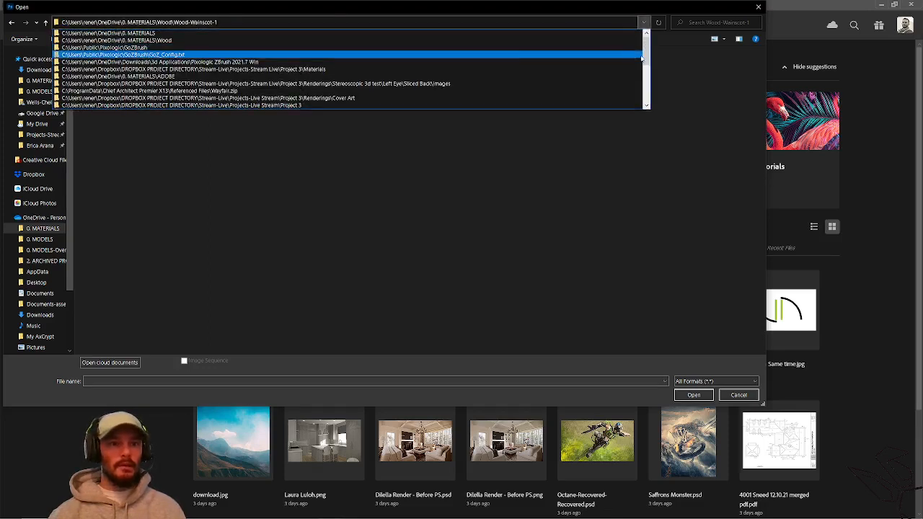
{"action": "left_click", "coordinate": [500, 40]}
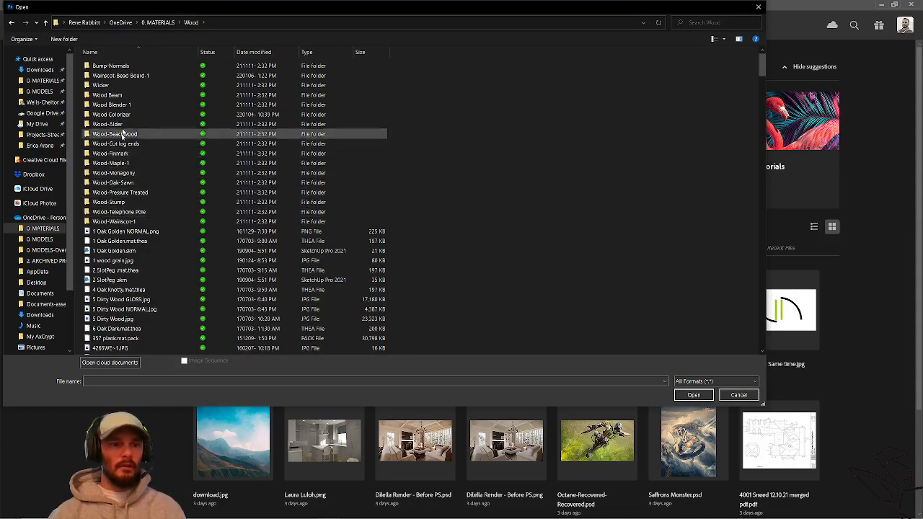
{"action": "double_click", "coordinate": [118, 76]}
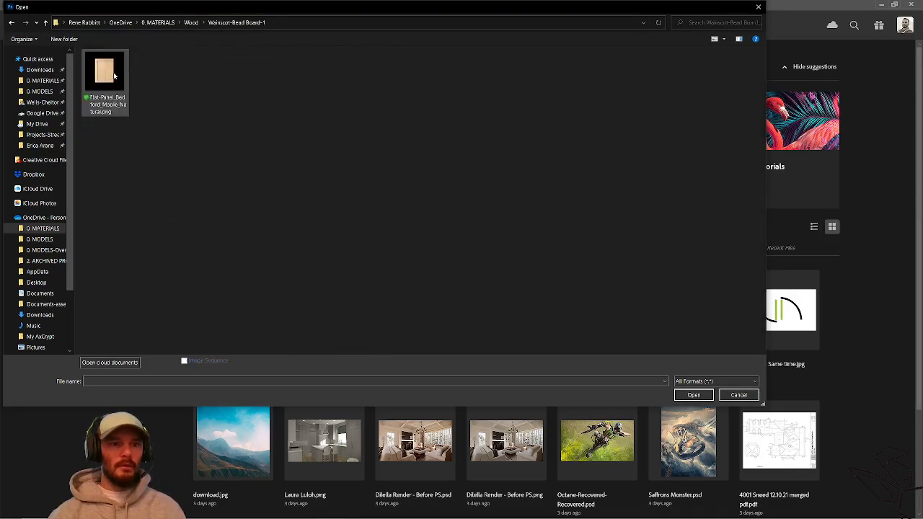
{"action": "double_click", "coordinate": [108, 72]}
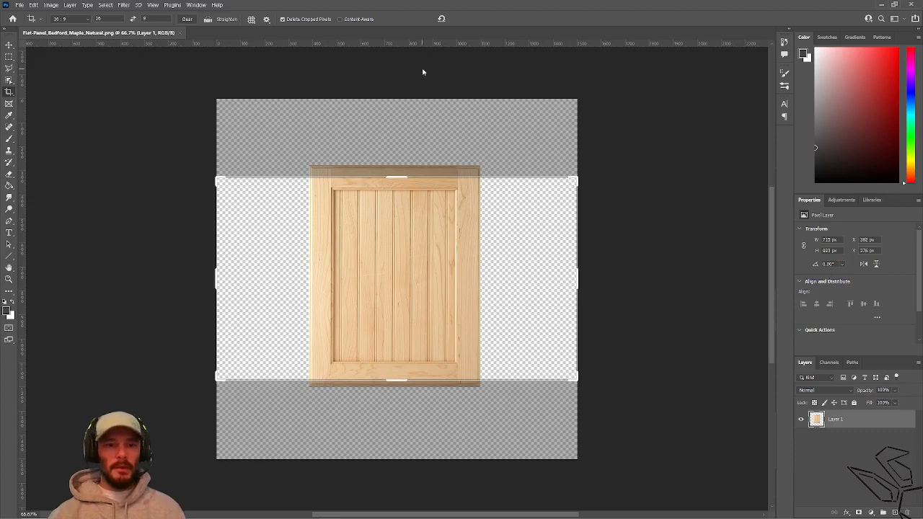
{"action": "left_click", "coordinate": [9, 46]}
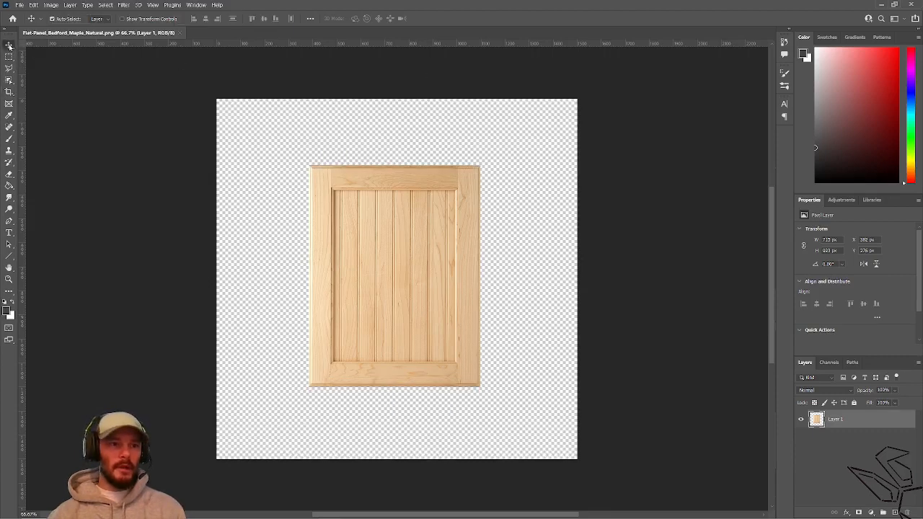
{"action": "left_click", "coordinate": [817, 421], "text": "ctrl"}
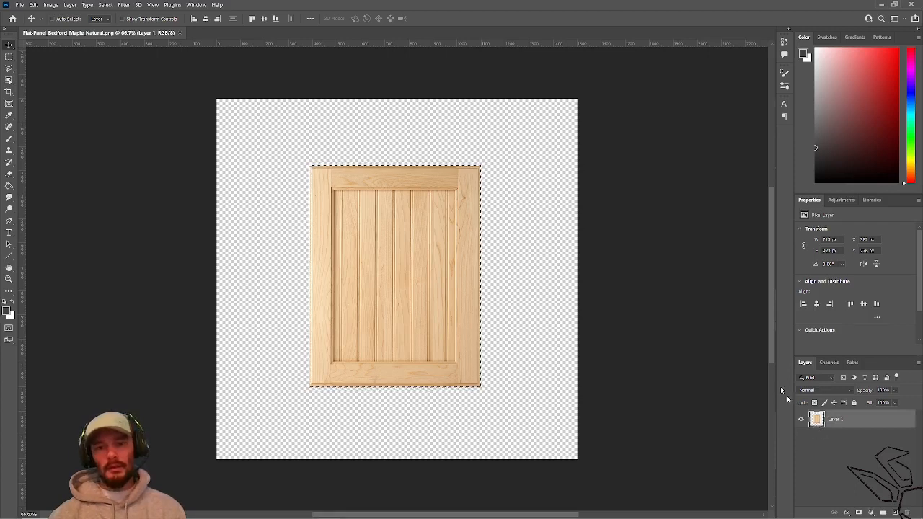
{"action": "key", "text": "ctrl"}
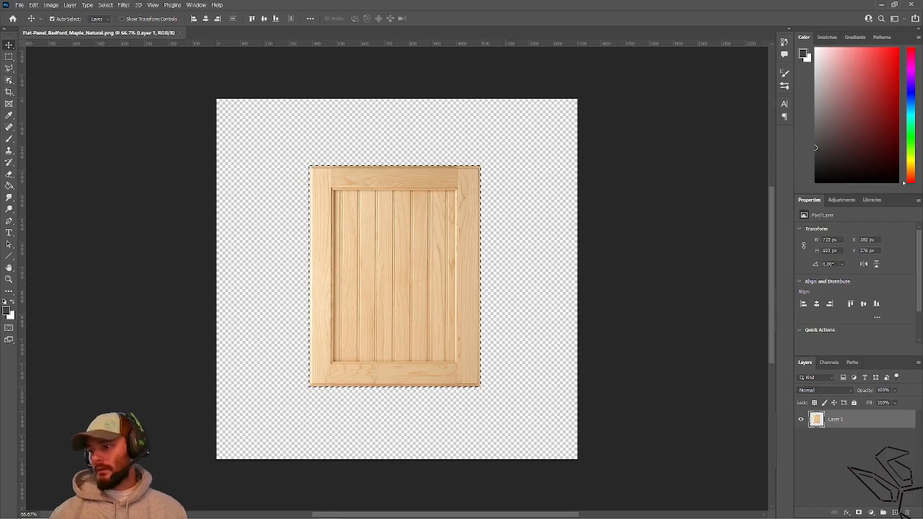
{"action": "key", "text": "ctrl+d"}
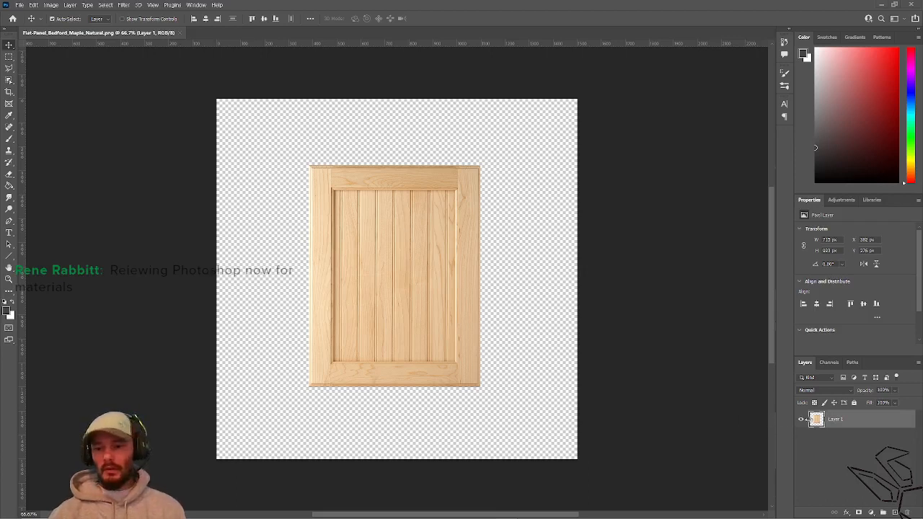
Select the door layer's pixels, crop the canvas to that selection, and duplicate the layer
{"action": "left_click", "coordinate": [816, 419], "text": "ctrl"}
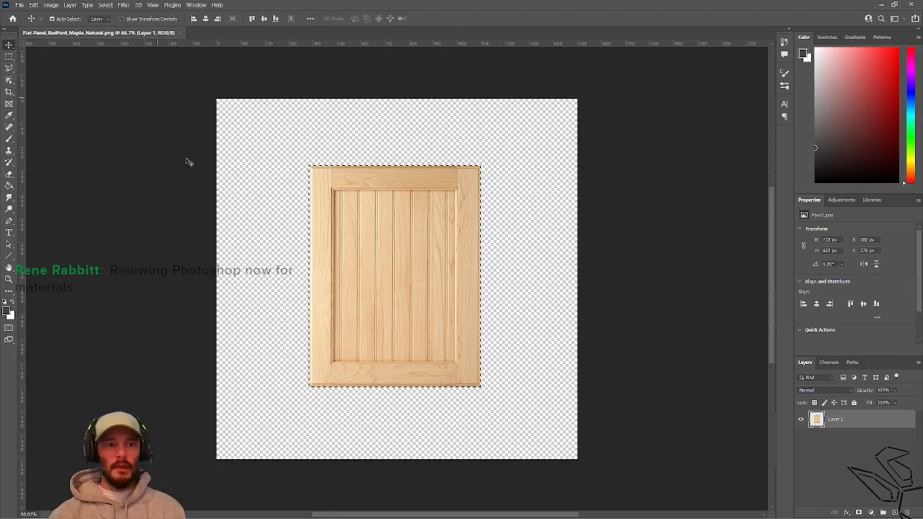
{"action": "left_click", "coordinate": [8, 92]}
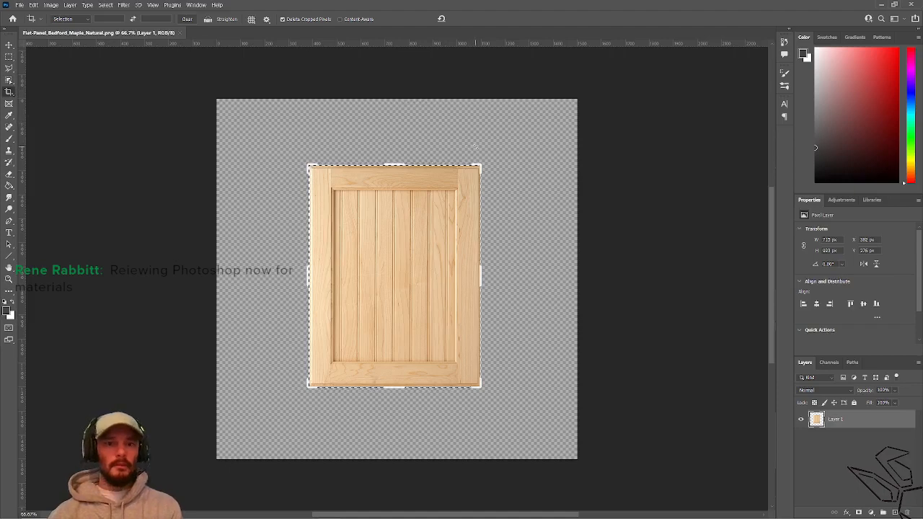
{"action": "key", "text": "Return"}
{"action": "key", "text": "Return"}
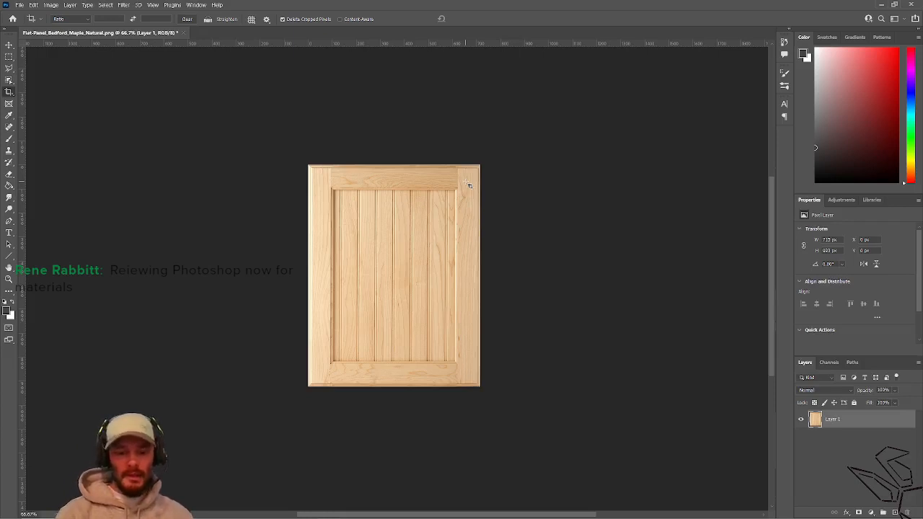
{"action": "key", "text": "ctrl+j"}
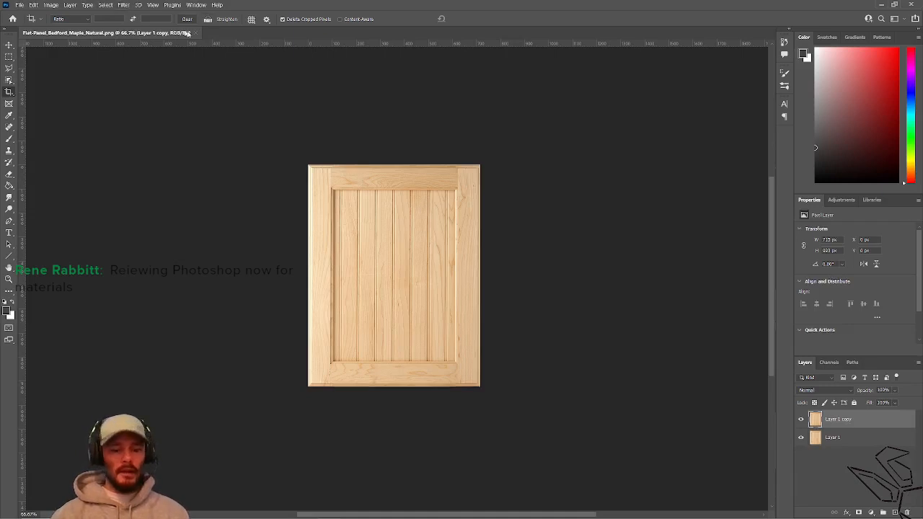
Undo the last layer duplication, then rename the door layer as Wainscot-2- and duplicate it
{"action": "key", "text": "ctrl+z"}
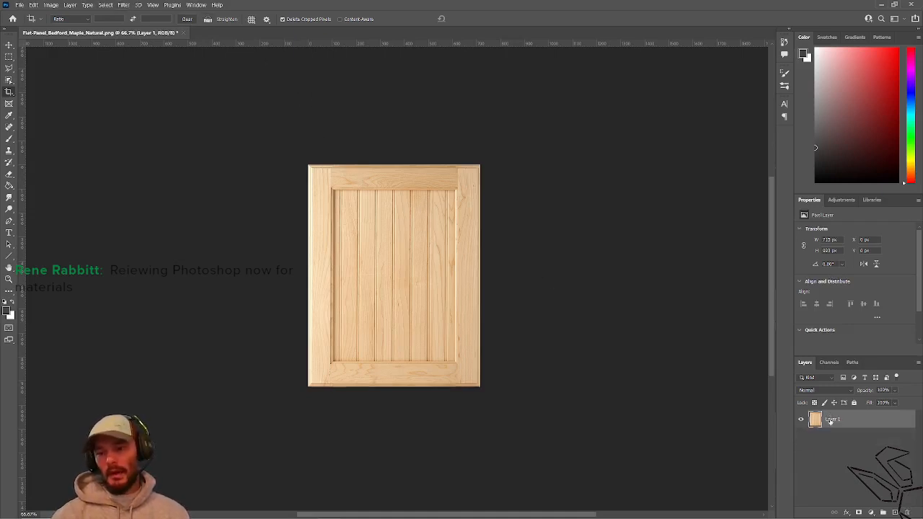
{"action": "double_click", "coordinate": [831, 418]}
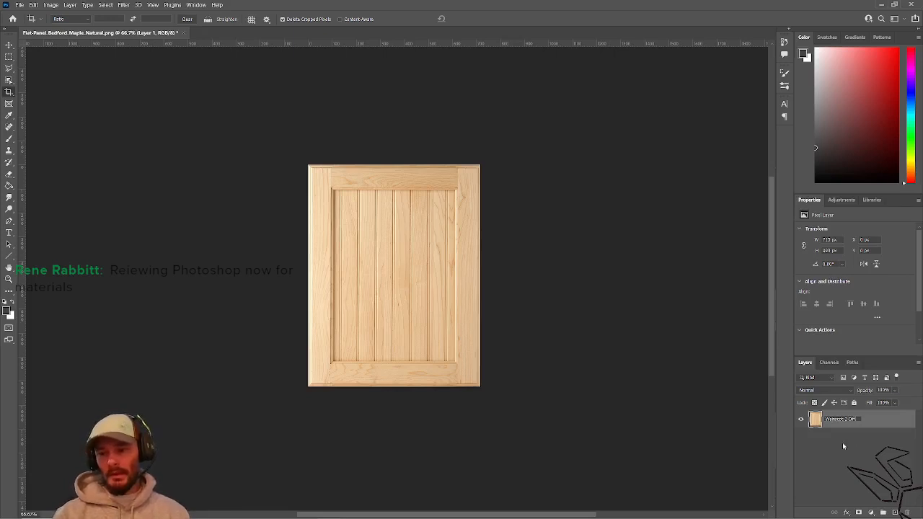
{"action": "key", "text": "Return"}
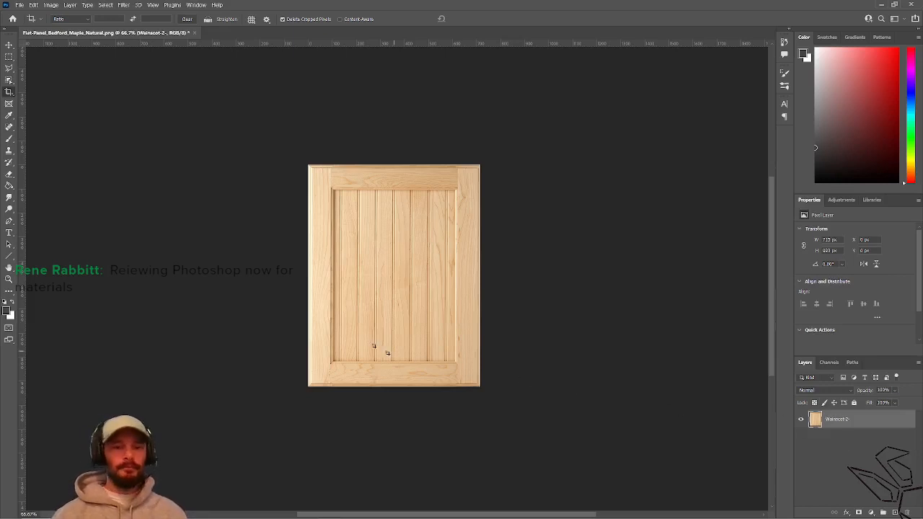
{"action": "key", "text": "ctrl+j"}
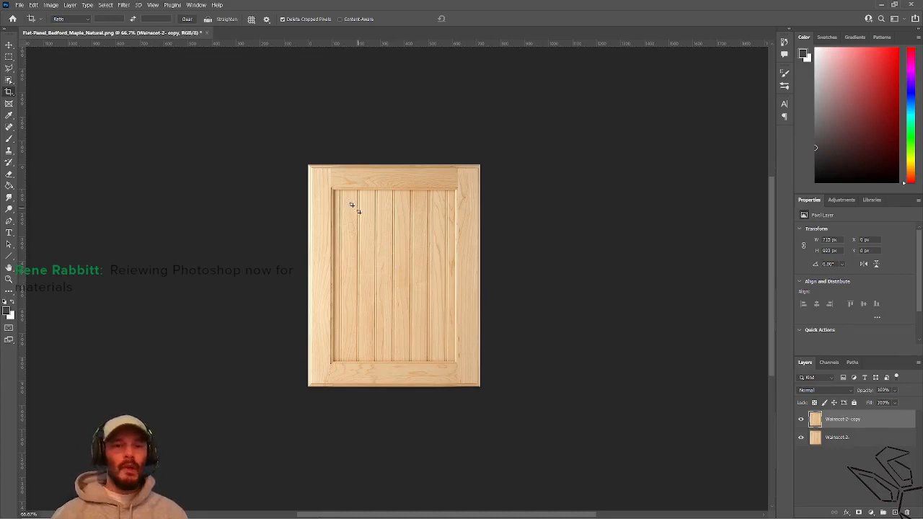
Apply a High Pass filter with a 10.0-pixel radius to the duplicated door layer
{"action": "left_click", "coordinate": [123, 5]}
{"action": "mouse_move", "coordinate": [189, 191]}
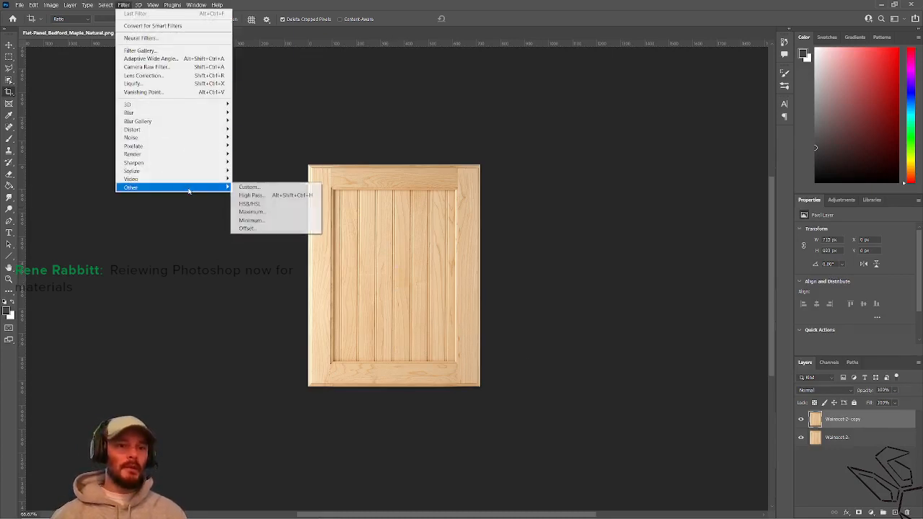
{"action": "left_click", "coordinate": [276, 196]}
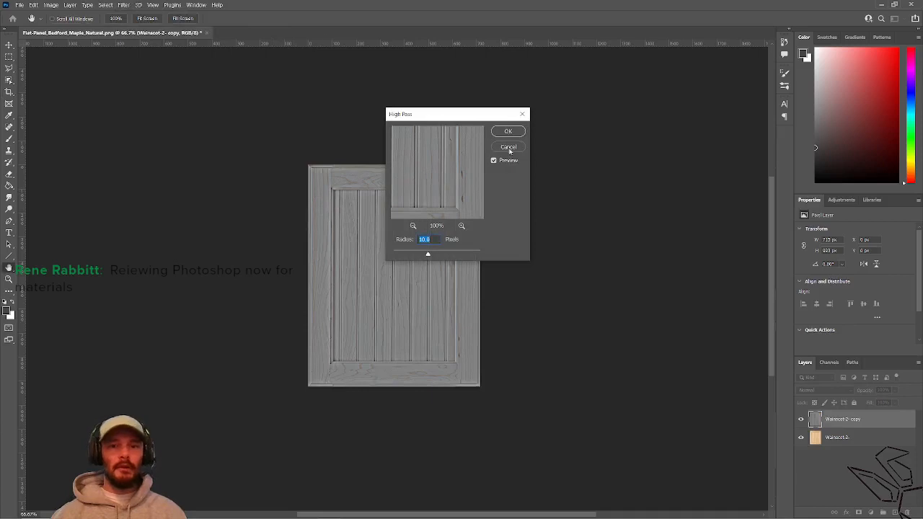
{"action": "left_click", "coordinate": [507, 131]}
{"action": "key", "text": "c"}
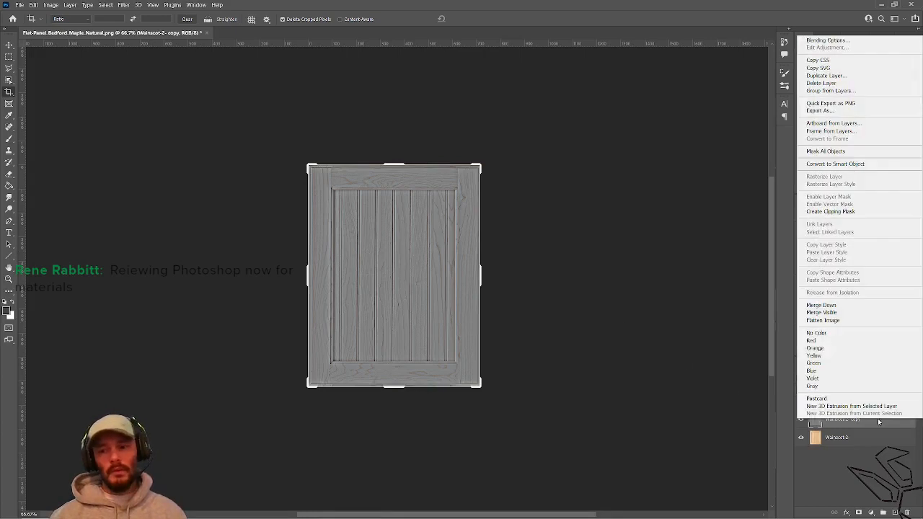
Convert the High Pass copy to a smart object and apply Hue/Saturation with saturation -100 and lightness -64
{"action": "right_click", "coordinate": [879, 421]}
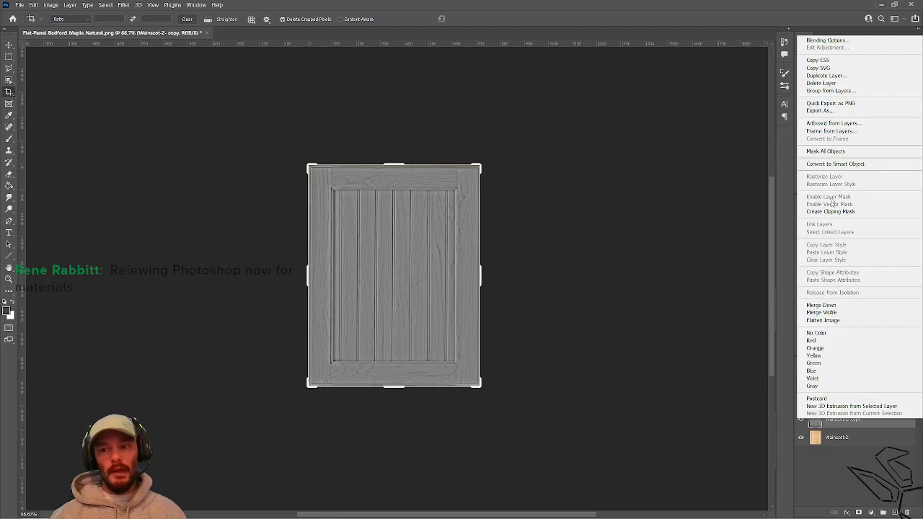
{"action": "left_click", "coordinate": [836, 164]}
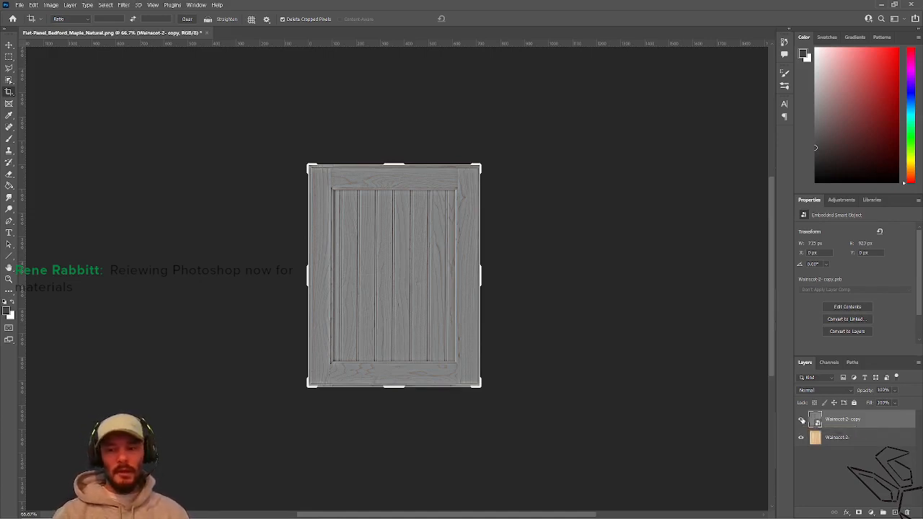
{"action": "key", "text": "ctrl+u"}
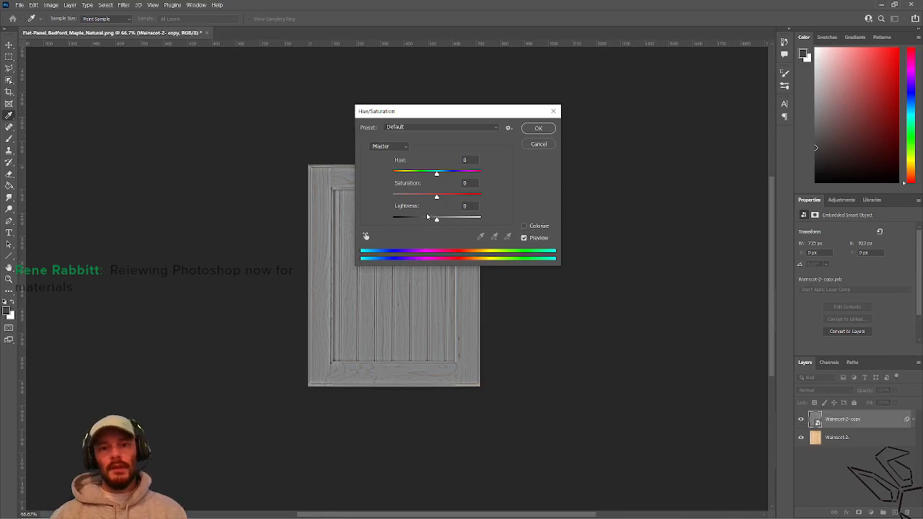
{"action": "left_click_drag", "start_coordinate": [437, 196], "coordinate": [358, 193]}
{"action": "left_click_drag", "start_coordinate": [437, 219], "coordinate": [409, 219]}
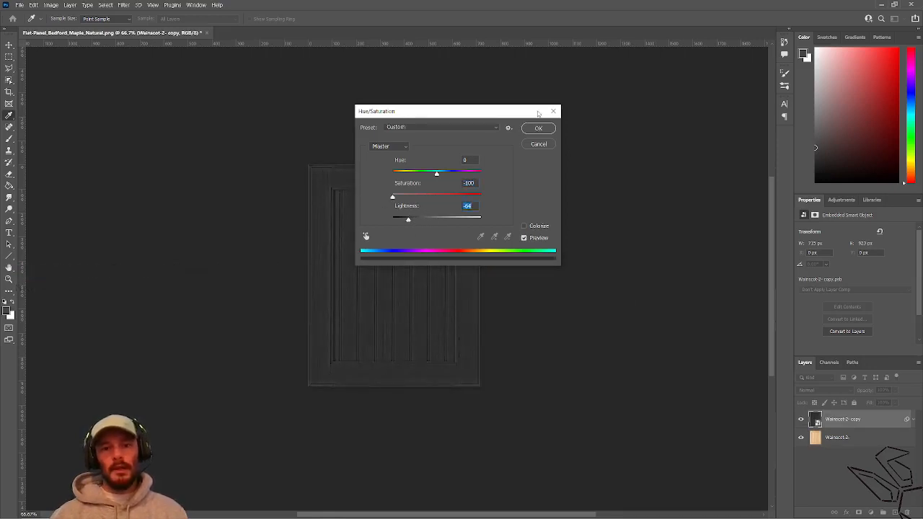
{"action": "left_click", "coordinate": [532, 128]}
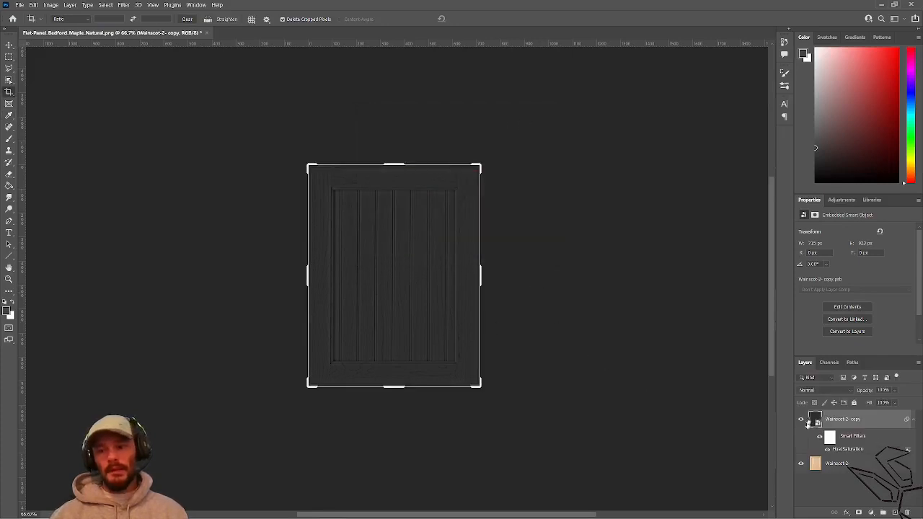
Edit the copy's Hue/Saturation smart filter and set its lightness to -2
{"action": "double_click", "coordinate": [851, 450]}
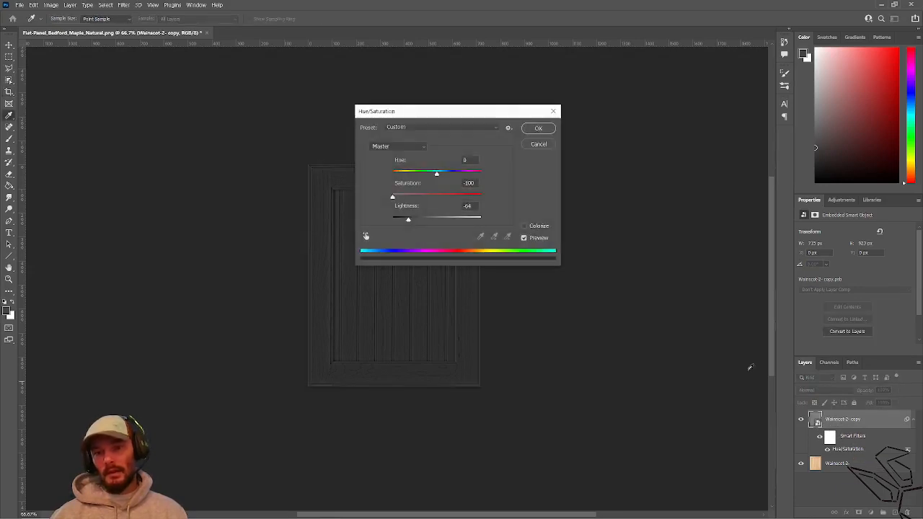
{"action": "left_click_drag", "start_coordinate": [407, 220], "coordinate": [434, 221]}
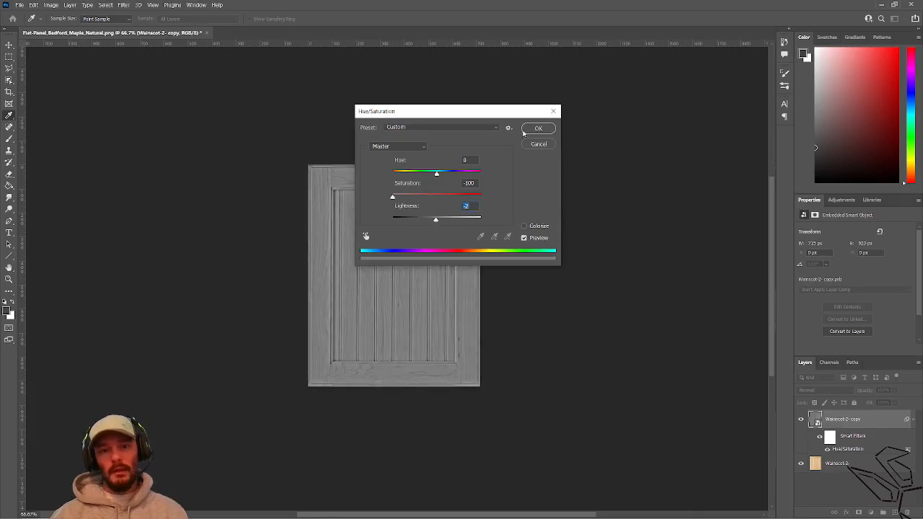
{"action": "left_click", "coordinate": [538, 128]}
{"action": "key", "text": "c"}
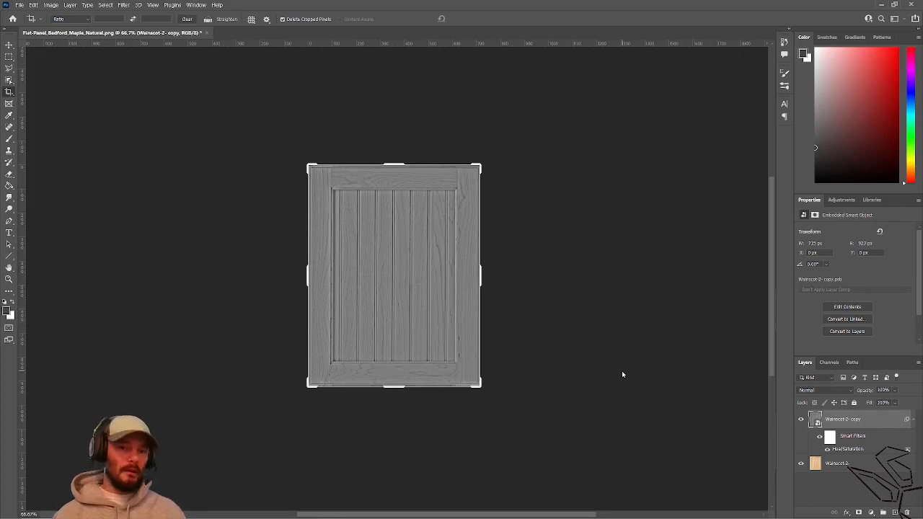
Place four ruler guides along the outer edges of the door frame, just inside the edge profile
{"action": "scroll", "coordinate": [361, 228], "scroll_direction": "up", "scroll_amount": 1}
{"action": "scroll", "coordinate": [352, 228], "scroll_direction": "up", "scroll_amount": 5, "text": "alt"}
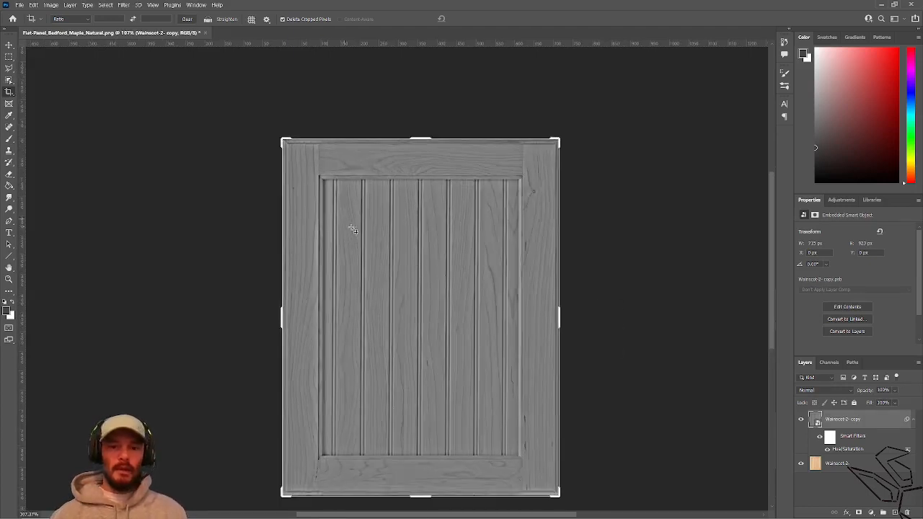
{"action": "scroll", "coordinate": [352, 228], "scroll_direction": "up", "scroll_amount": 2, "text": "alt"}
{"action": "scroll", "coordinate": [394, 220], "scroll_direction": "down", "scroll_amount": 1}
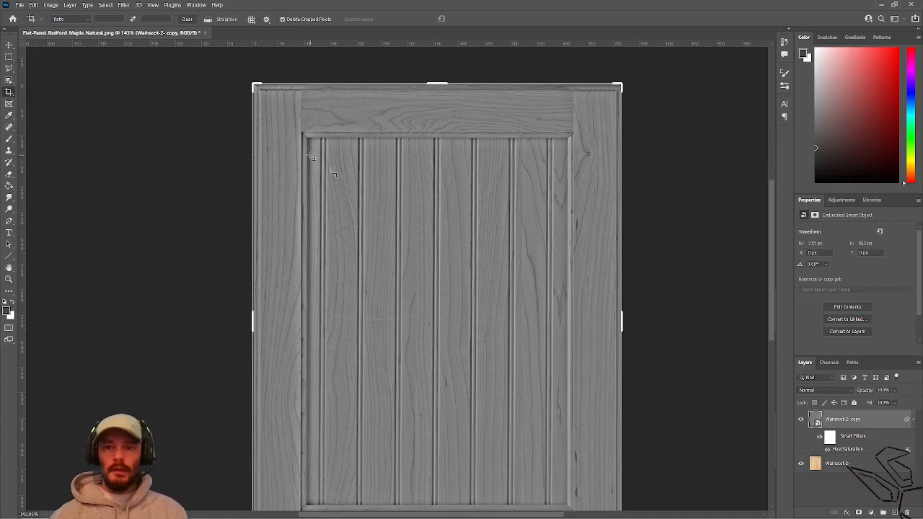
{"action": "scroll", "coordinate": [400, 290], "scroll_direction": "down", "scroll_amount": 1}
{"action": "scroll", "coordinate": [469, 293], "scroll_direction": "down", "scroll_amount": 2, "text": "alt"}
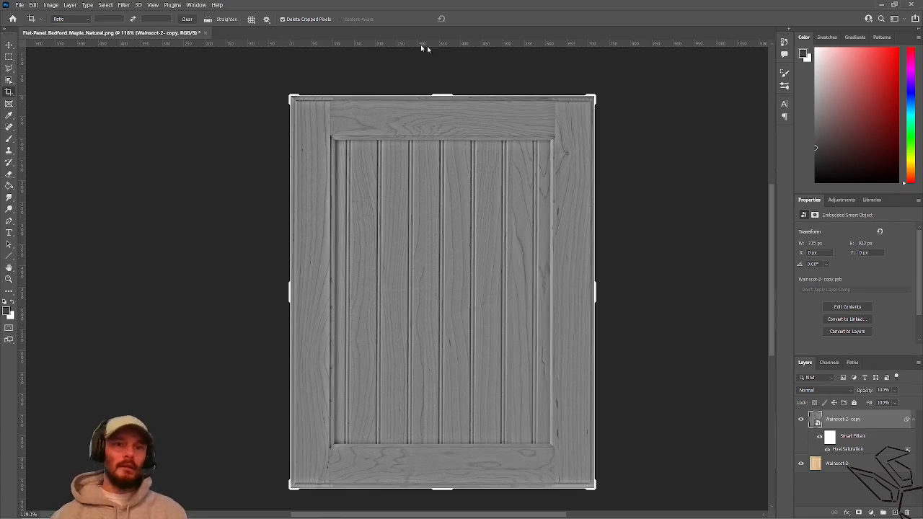
{"action": "left_click_drag", "start_coordinate": [462, 46], "coordinate": [443, 101]}
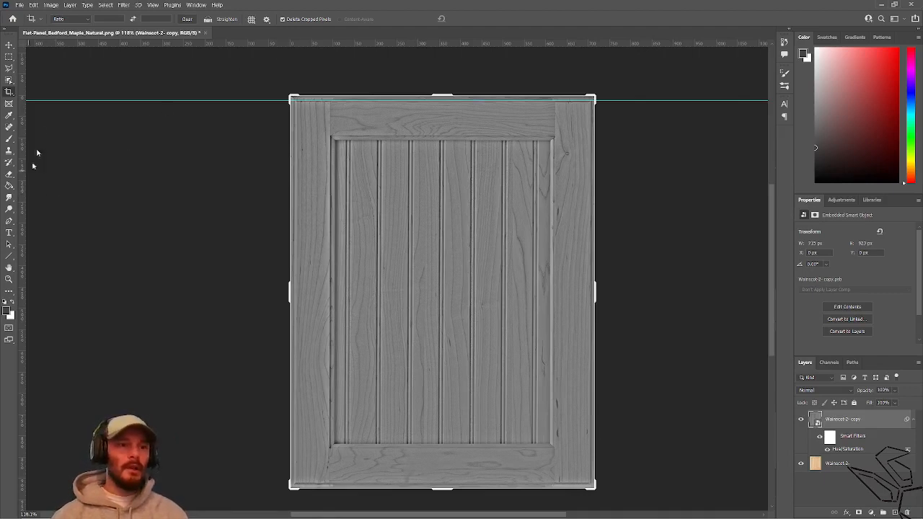
{"action": "left_click", "coordinate": [152, 5]}
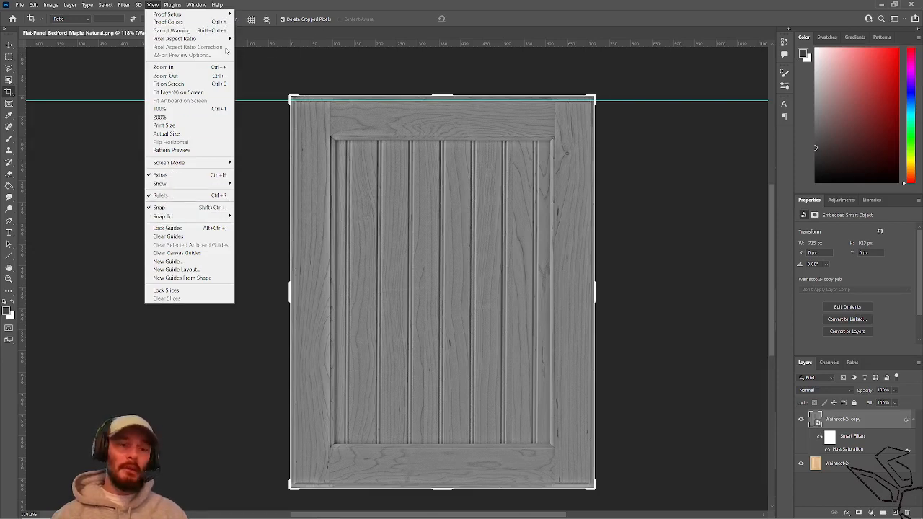
{"action": "left_click", "coordinate": [24, 181]}
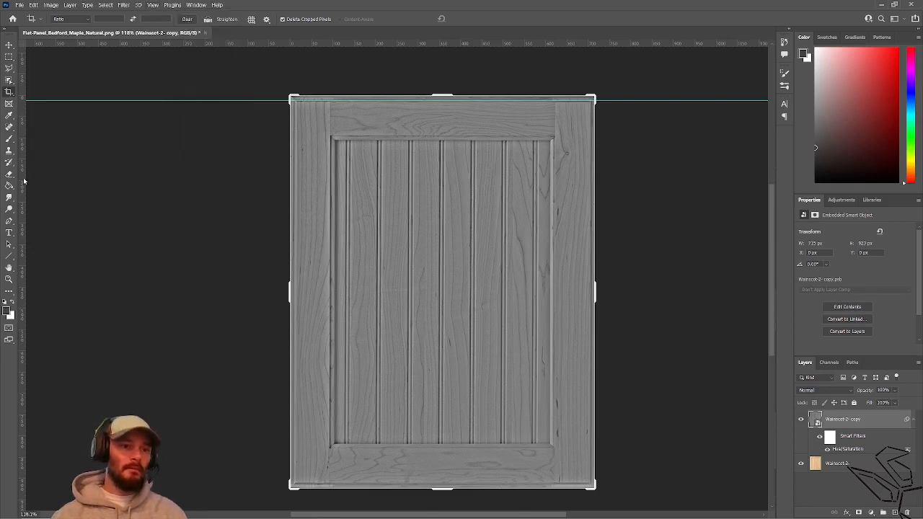
{"action": "left_click_drag", "start_coordinate": [22, 181], "coordinate": [297, 132]}
{"action": "left_click_drag", "start_coordinate": [22, 184], "coordinate": [590, 144]}
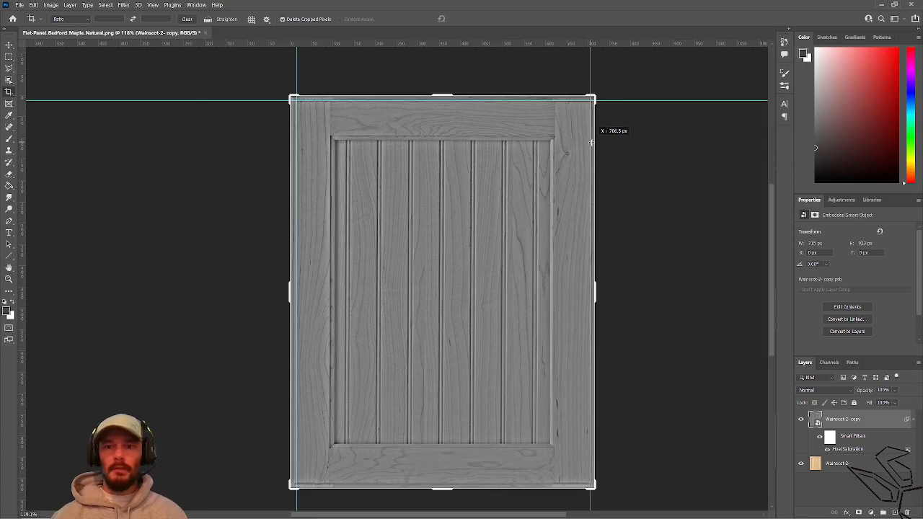
{"action": "left_click_drag", "start_coordinate": [591, 142], "coordinate": [592, 142]}
{"action": "left_click_drag", "start_coordinate": [508, 46], "coordinate": [494, 481]}
Place four more ruler guides along the inner edges of the frame, around the bead-board panel
{"action": "left_click_drag", "start_coordinate": [481, 44], "coordinate": [496, 448]}
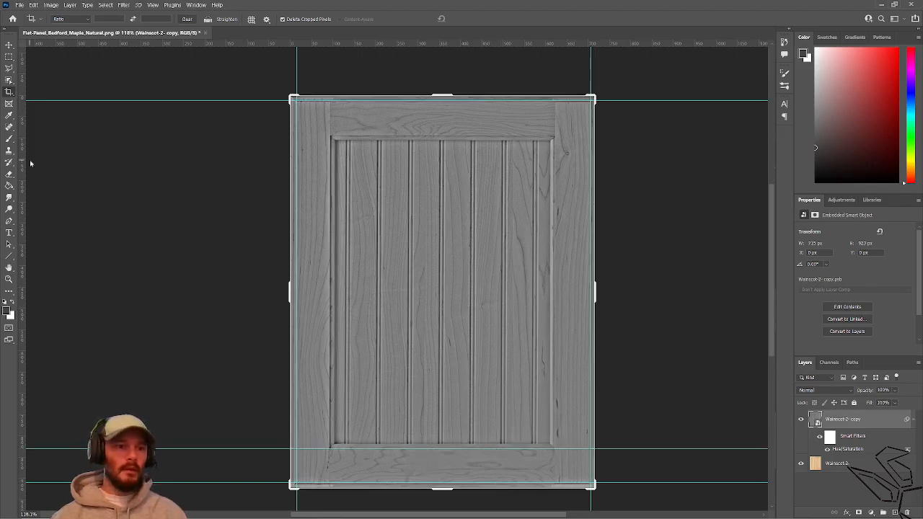
{"action": "left_click_drag", "start_coordinate": [24, 164], "coordinate": [330, 145]}
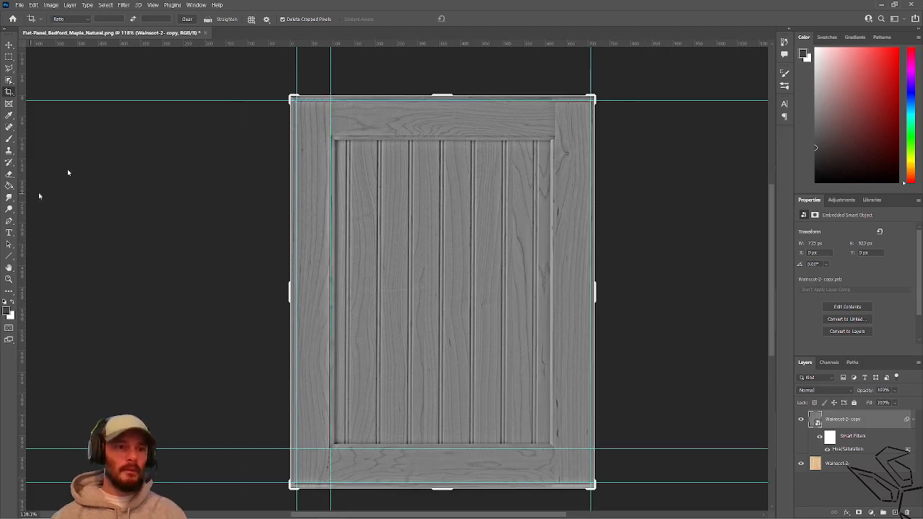
{"action": "left_click_drag", "start_coordinate": [366, 44], "coordinate": [376, 137]}
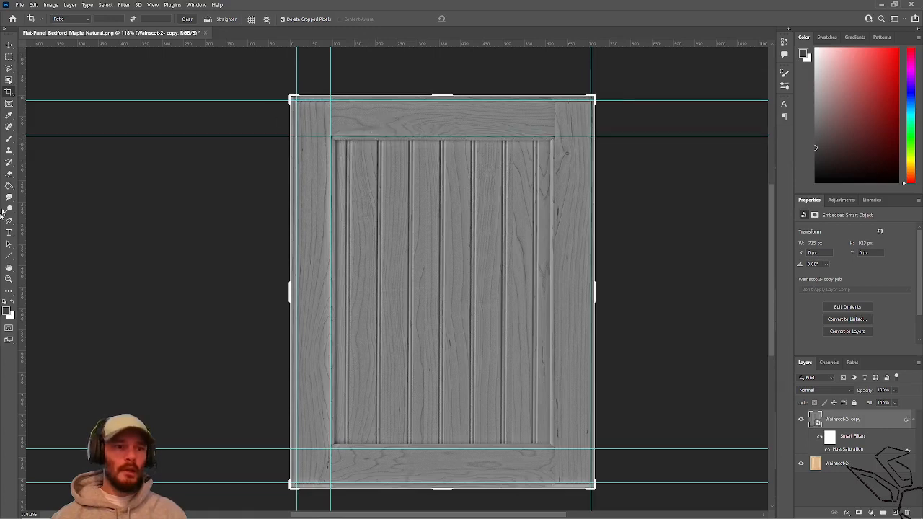
{"action": "left_click_drag", "start_coordinate": [20, 215], "coordinate": [555, 178]}
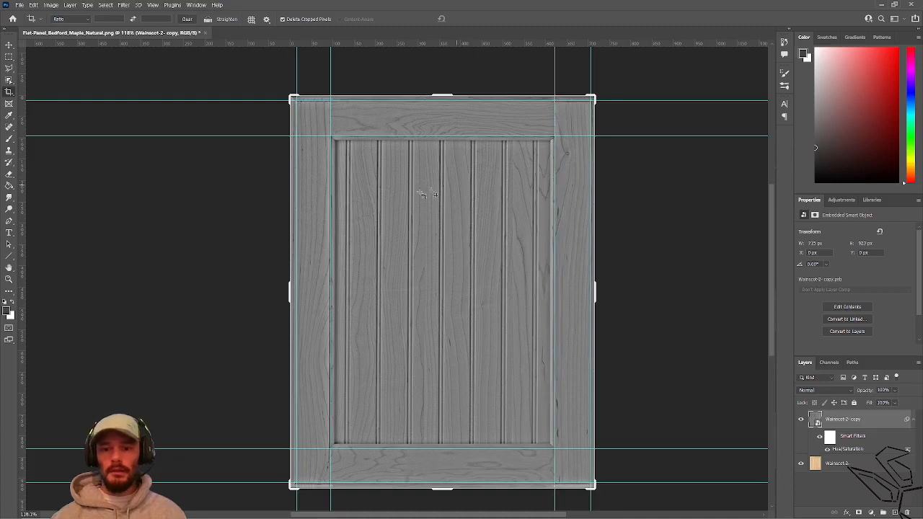
Select the flat frame area by marquee-selecting within the outer guides and subtracting the inner panel rectangle
{"action": "left_click", "coordinate": [9, 57]}
{"action": "left_click_drag", "start_coordinate": [295, 99], "coordinate": [167, 117]}
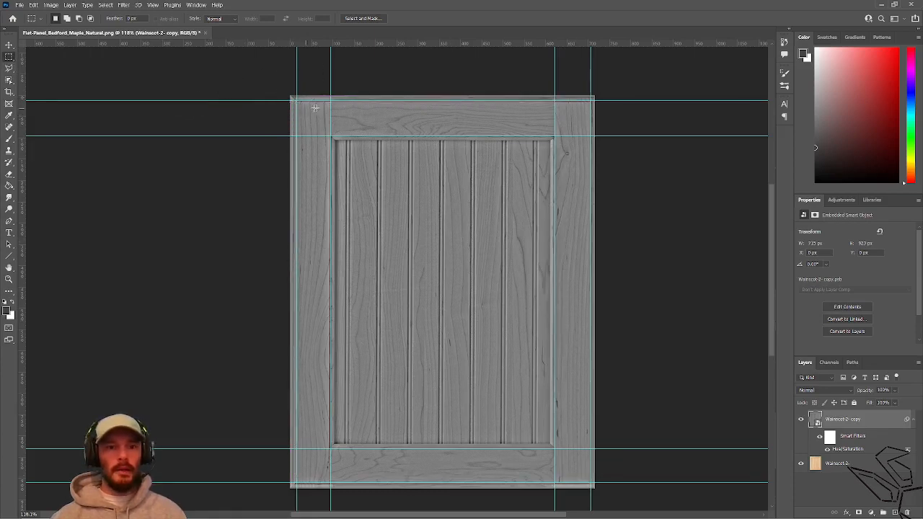
{"action": "left_click_drag", "start_coordinate": [301, 103], "coordinate": [593, 483]}
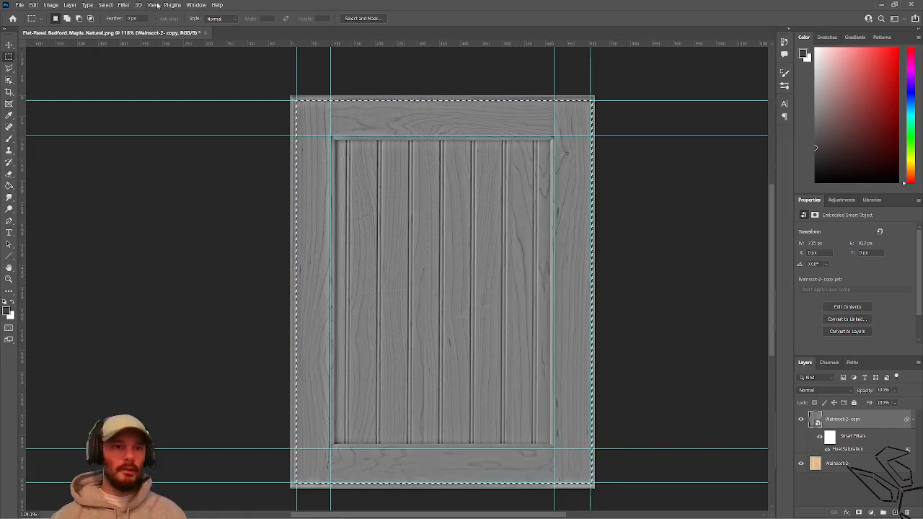
{"action": "left_click", "coordinate": [153, 5]}
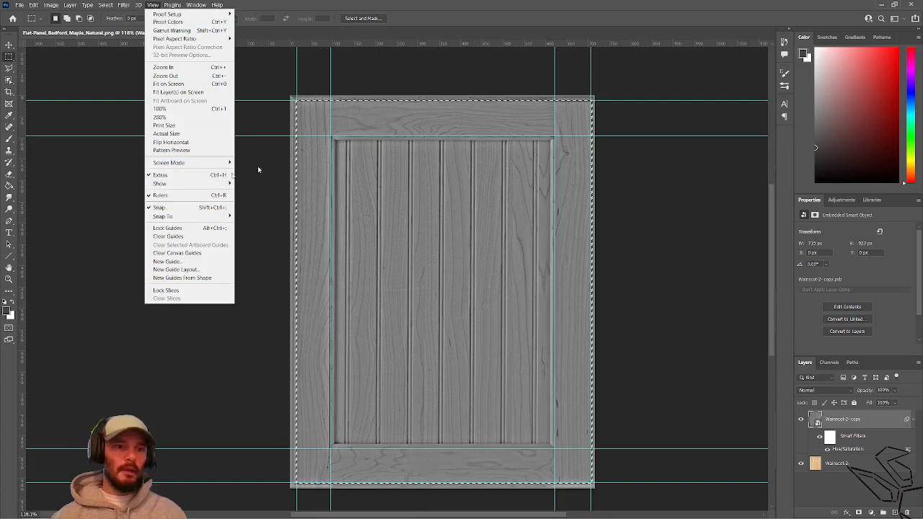
{"action": "left_click", "coordinate": [688, 226]}
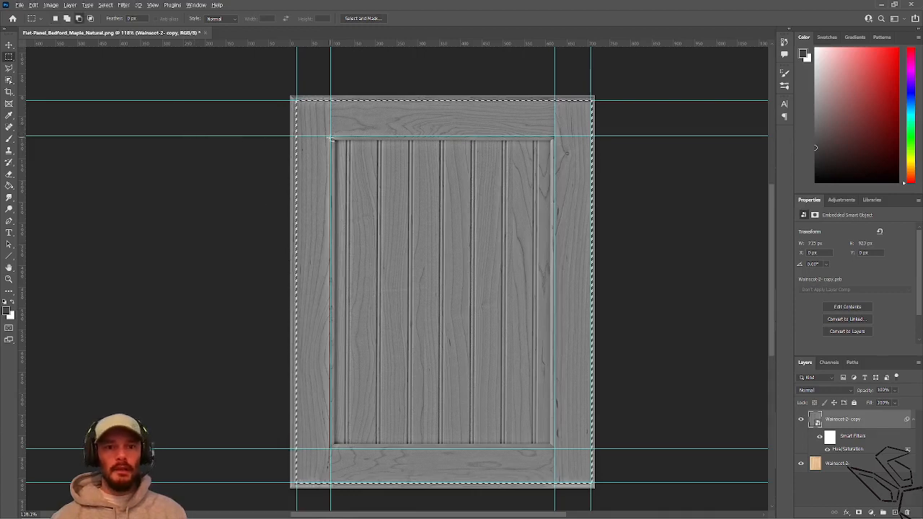
{"action": "left_click_drag", "start_coordinate": [331, 137], "coordinate": [555, 449]}
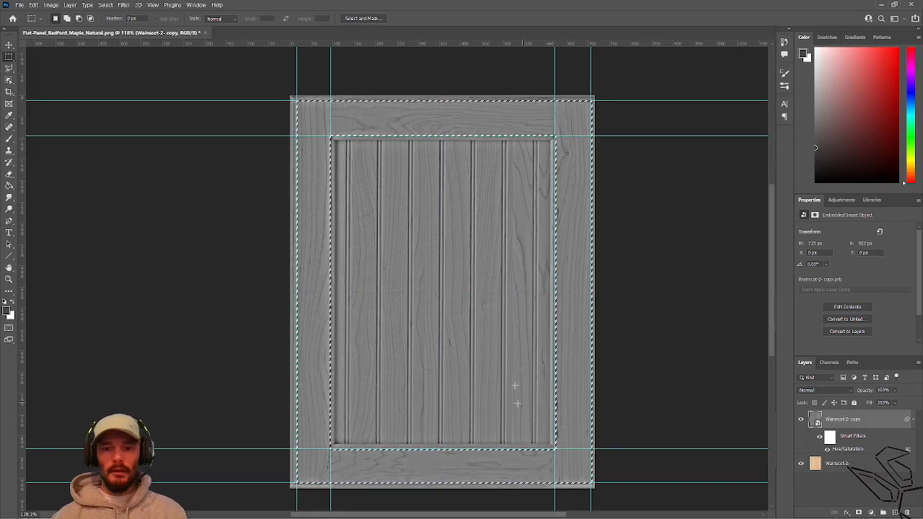
Add a Solid Color fill layer over the selected flat frame area and set its color to black, 000000
{"action": "left_click", "coordinate": [872, 511]}
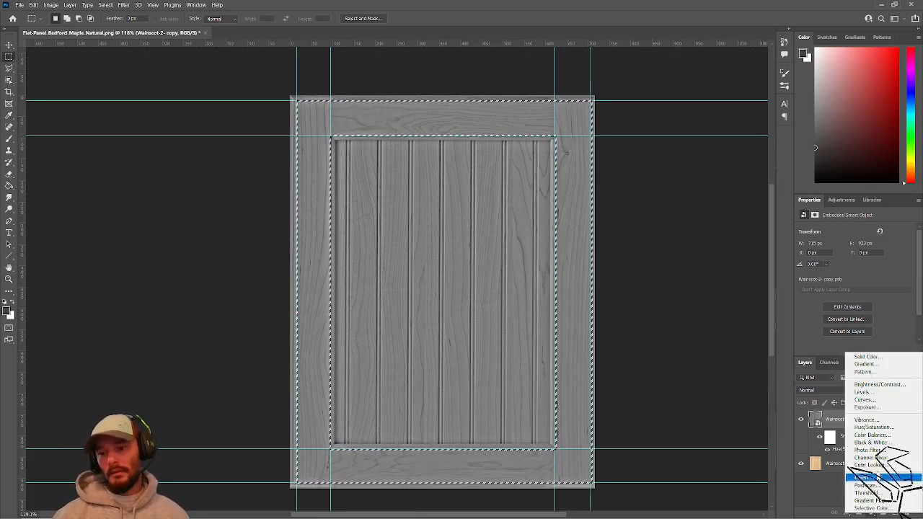
{"action": "left_click", "coordinate": [867, 356]}
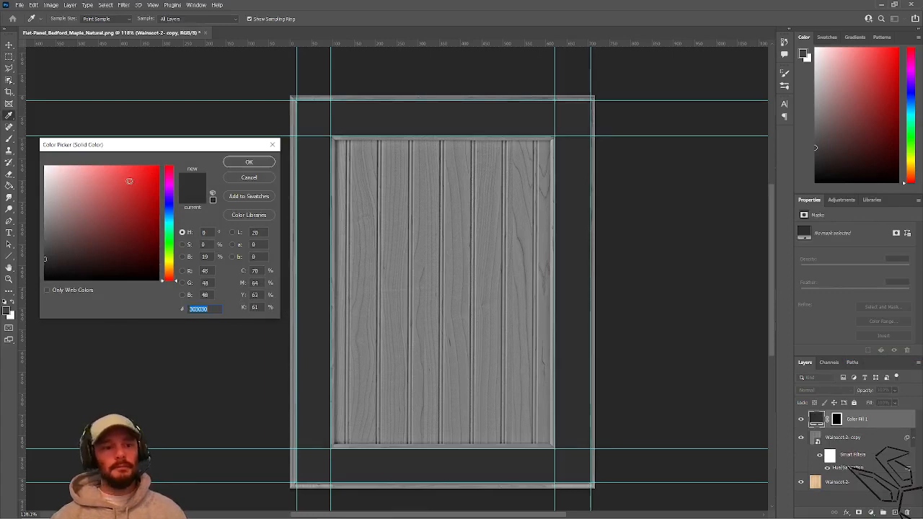
{"action": "left_click", "coordinate": [241, 164]}
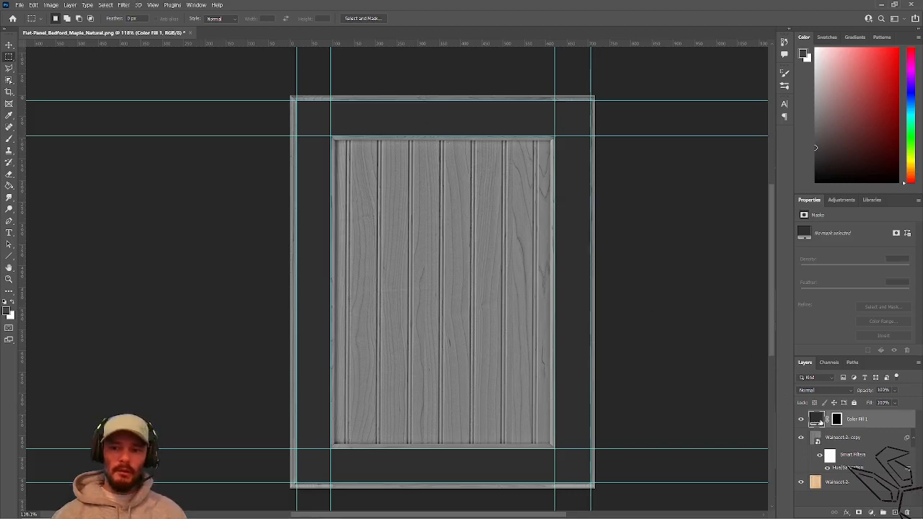
{"action": "double_click", "coordinate": [820, 422]}
{"action": "left_click_drag", "start_coordinate": [125, 258], "coordinate": [45, 280]}
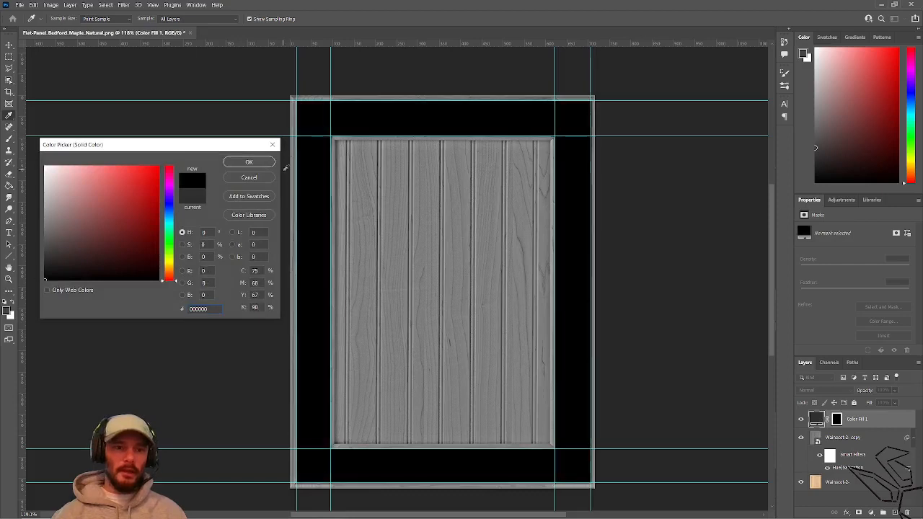
{"action": "left_click", "coordinate": [249, 163]}
{"action": "key", "text": "m"}
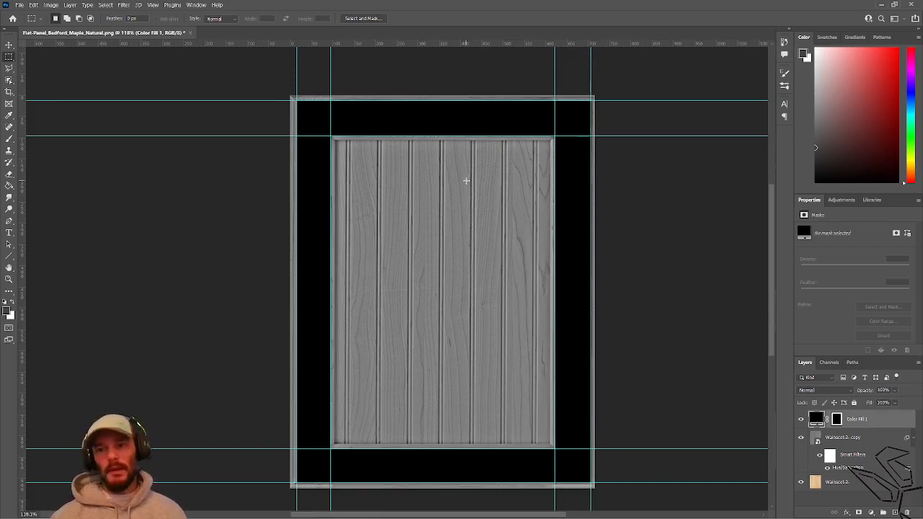
Try the Soft Light blend mode on the black color fill layer
{"action": "left_click", "coordinate": [839, 393]}
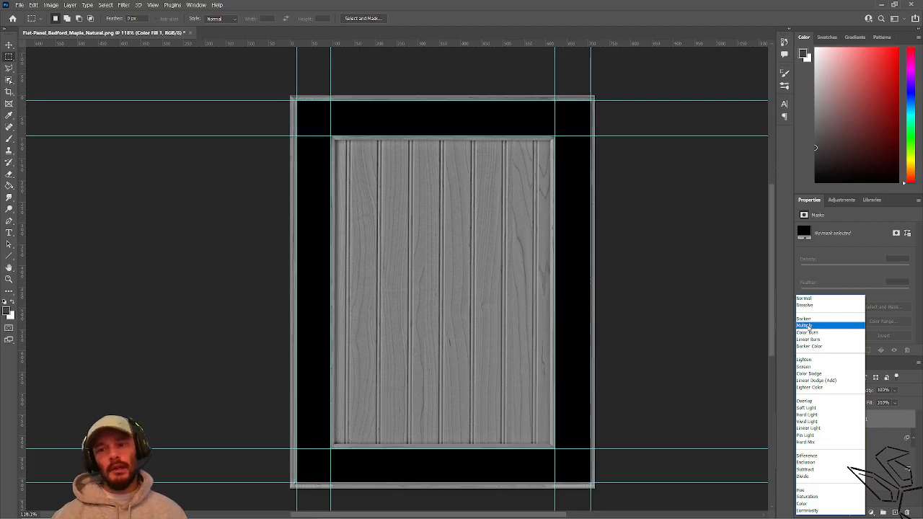
{"action": "left_click", "coordinate": [910, 398]}
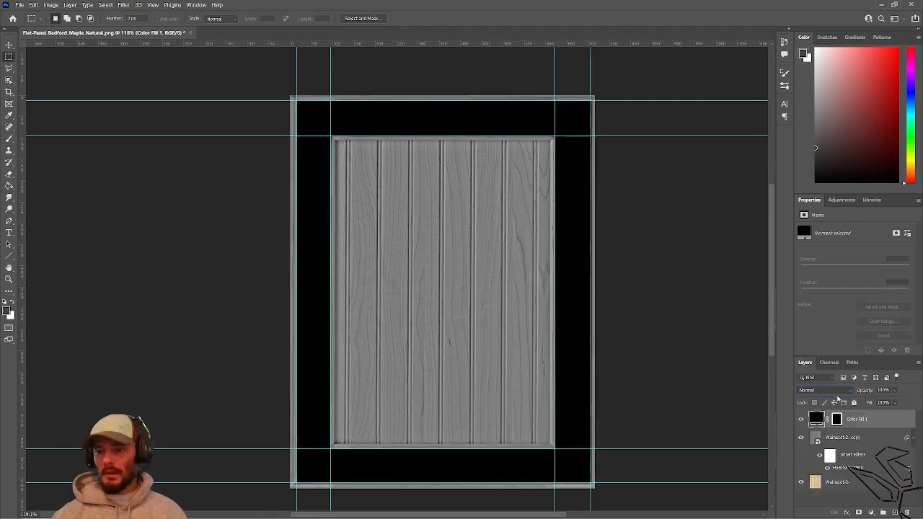
{"action": "left_click", "coordinate": [834, 392]}
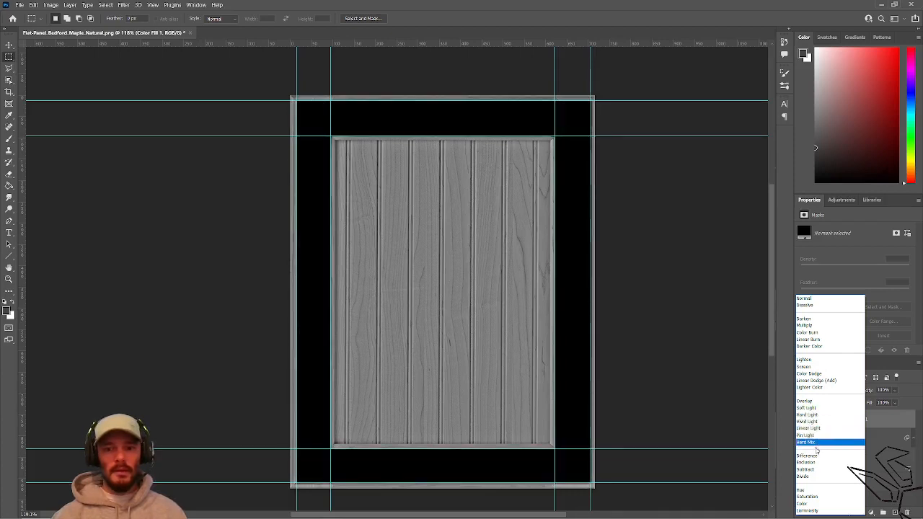
{"action": "left_click", "coordinate": [816, 409]}
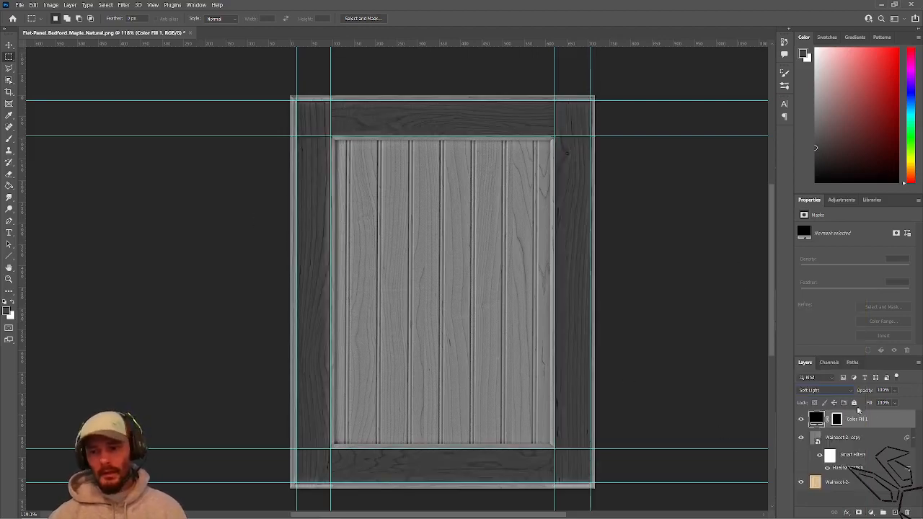
Set the black color fill layer's blend mode to Hard Light and its opacity to 65%
{"action": "left_click", "coordinate": [822, 390]}
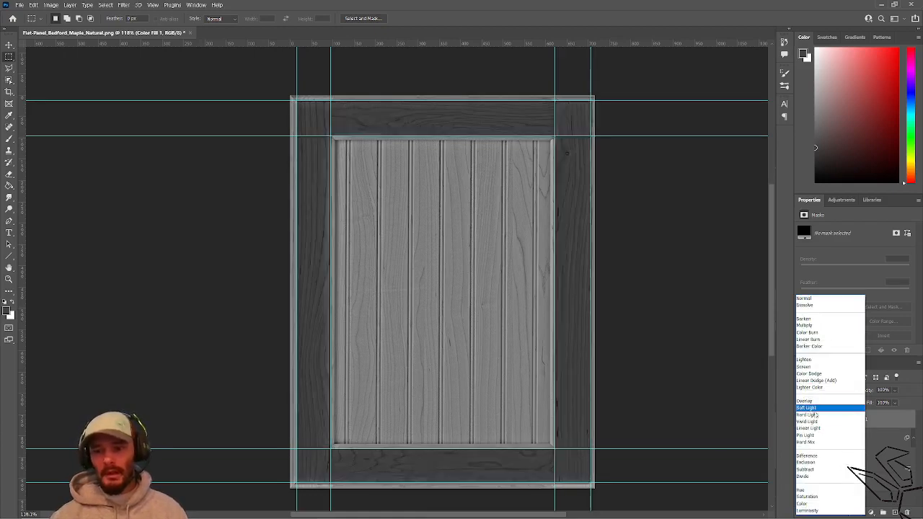
{"action": "left_click", "coordinate": [811, 415]}
{"action": "left_click", "coordinate": [894, 390]}
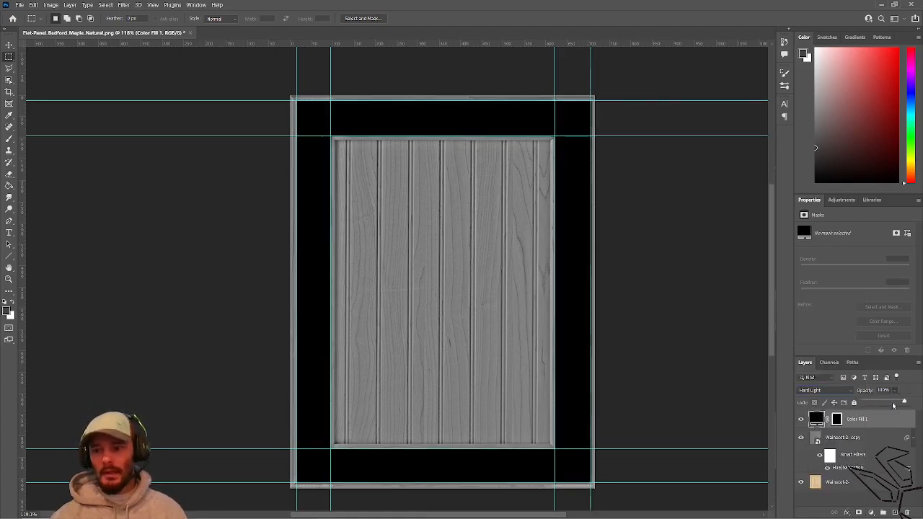
{"action": "left_click_drag", "start_coordinate": [894, 403], "coordinate": [887, 404]}
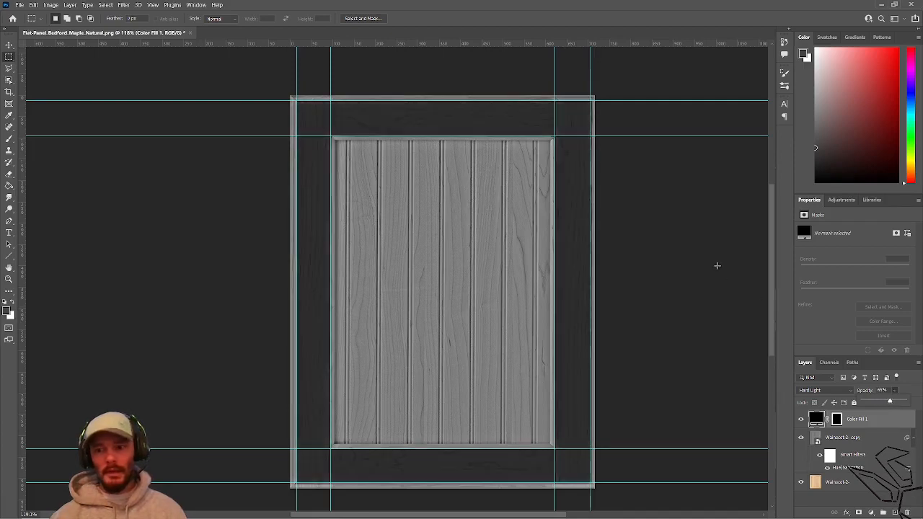
{"action": "left_click", "coordinate": [695, 265]}
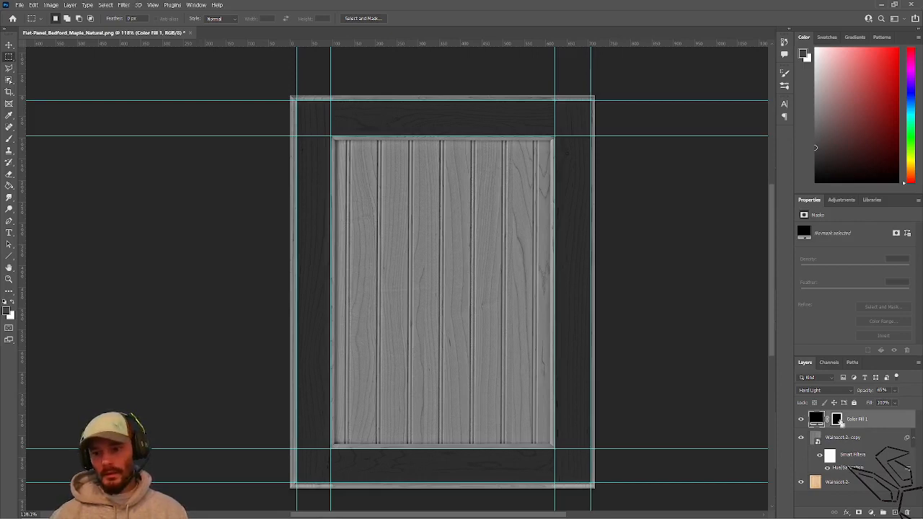
Select the outer edge profile and bead-board panel from the fill mask, and brighten the grayscale copy using Curves with input 4, output 125
{"action": "left_click", "coordinate": [837, 421], "text": "ctrl"}
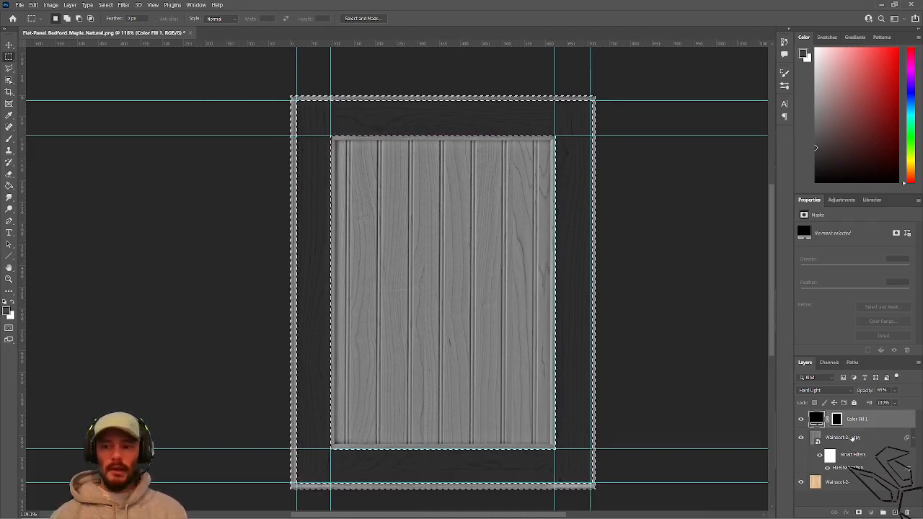
{"action": "left_click", "coordinate": [851, 437]}
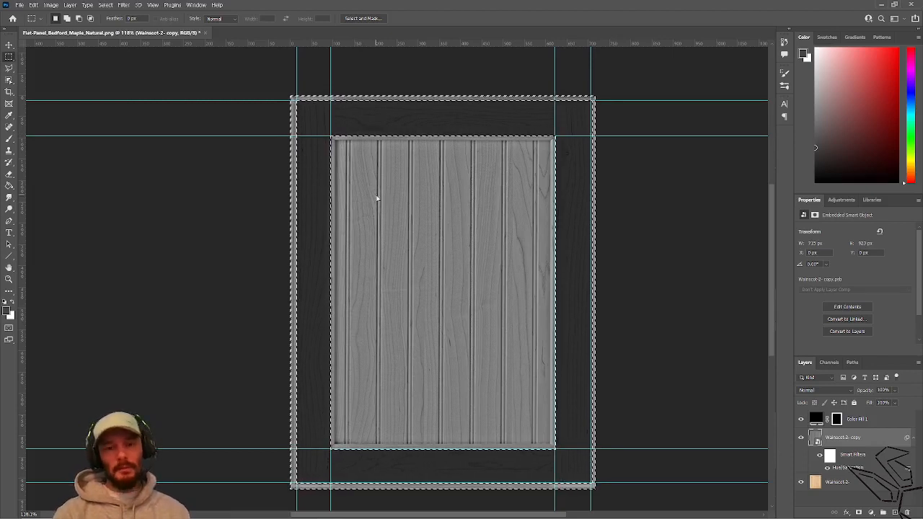
{"action": "key", "text": "ctrl+m"}
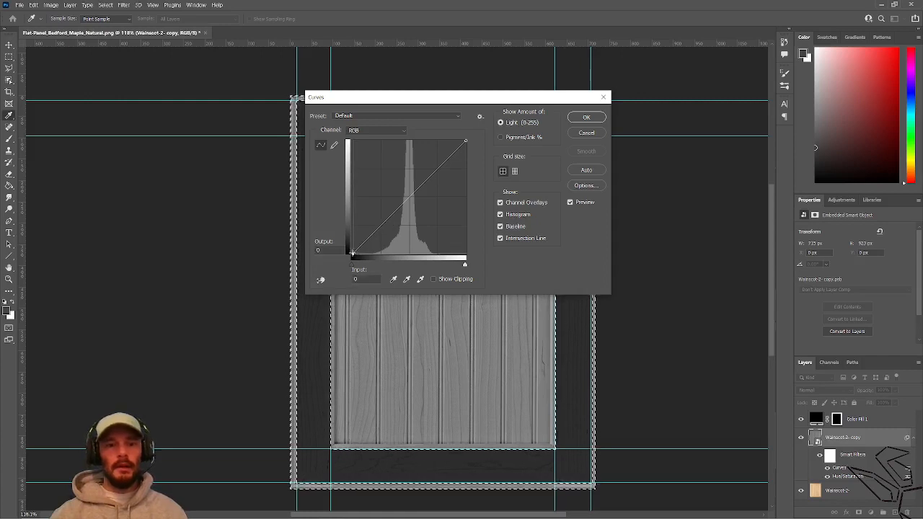
{"action": "left_click_drag", "start_coordinate": [349, 247], "coordinate": [345, 230]}
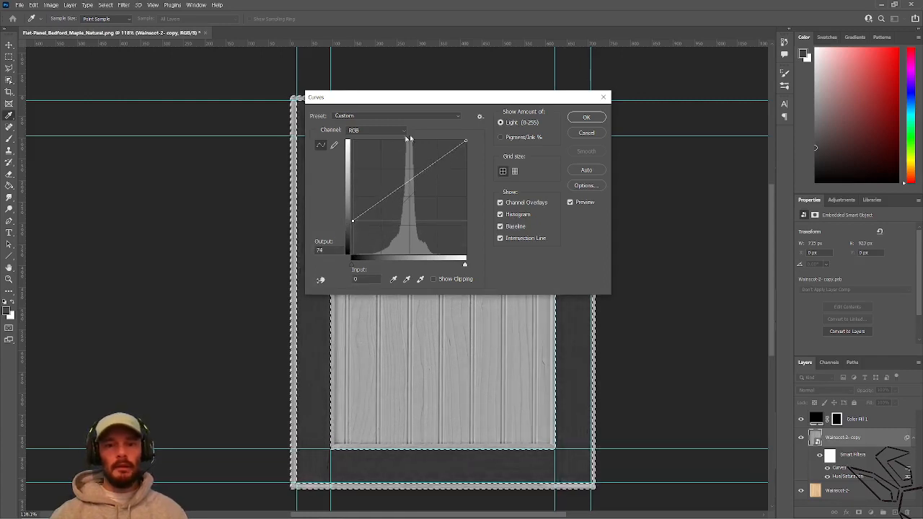
{"action": "left_click_drag", "start_coordinate": [471, 98], "coordinate": [162, 76]}
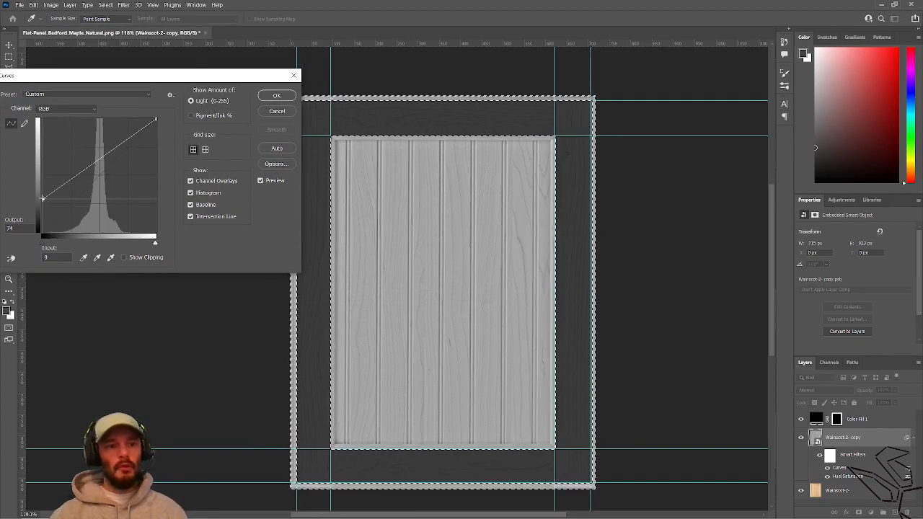
{"action": "left_click_drag", "start_coordinate": [43, 197], "coordinate": [44, 175]}
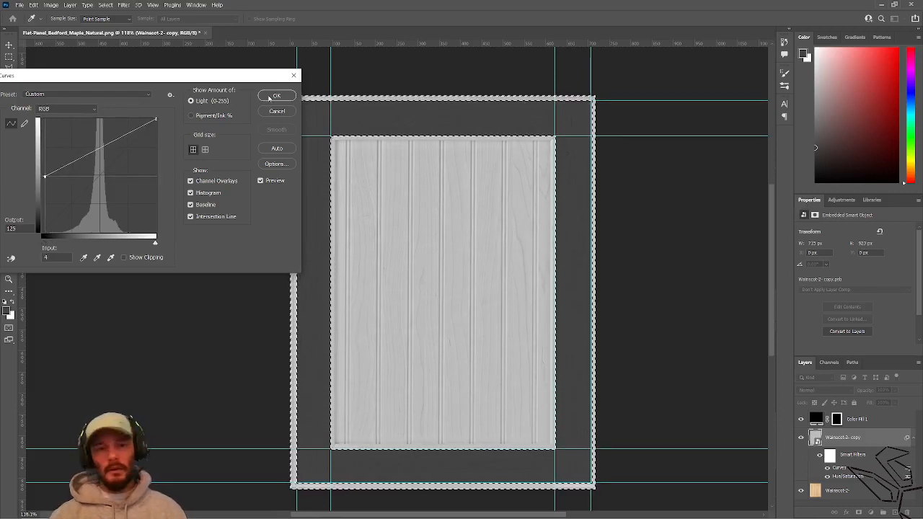
{"action": "left_click", "coordinate": [272, 96]}
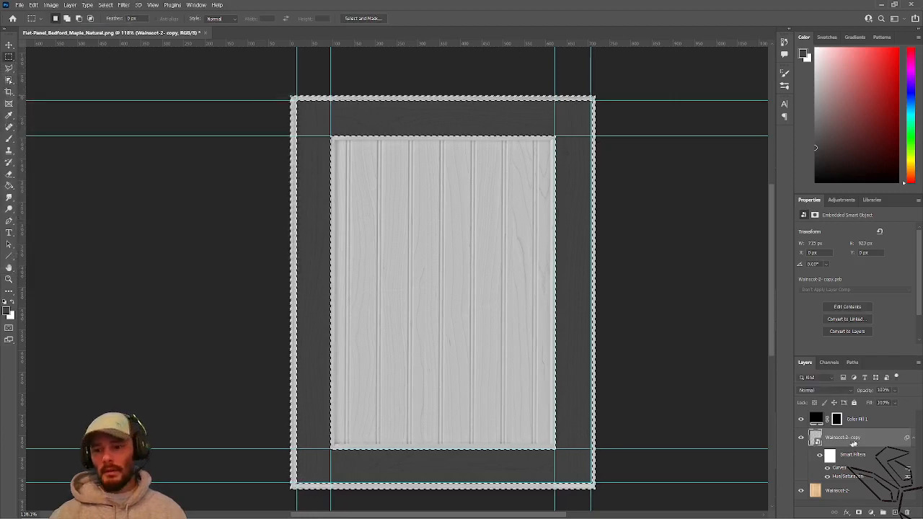
Rename the grayscale smart object layer Wainscot-2- Bump and the original wood layer Wainscot-2-Diffuse
{"action": "double_click", "coordinate": [858, 438]}
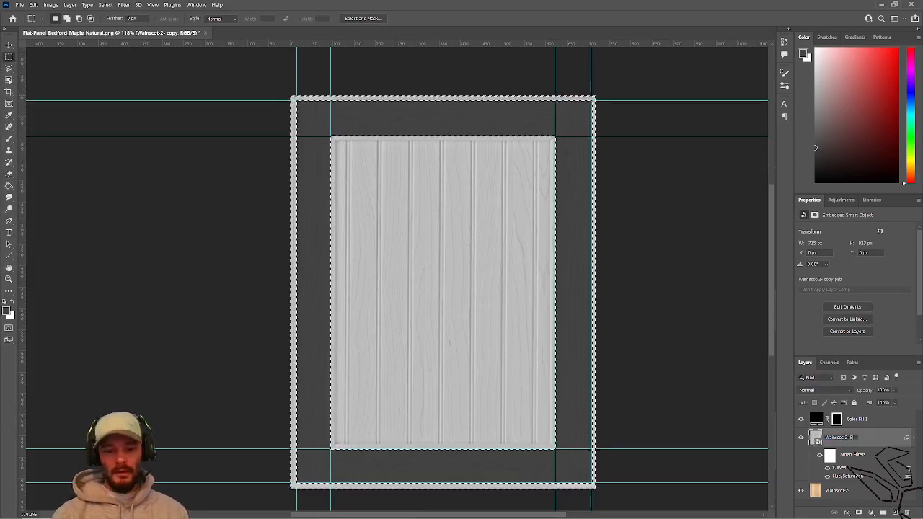
{"action": "double_click", "coordinate": [837, 490]}
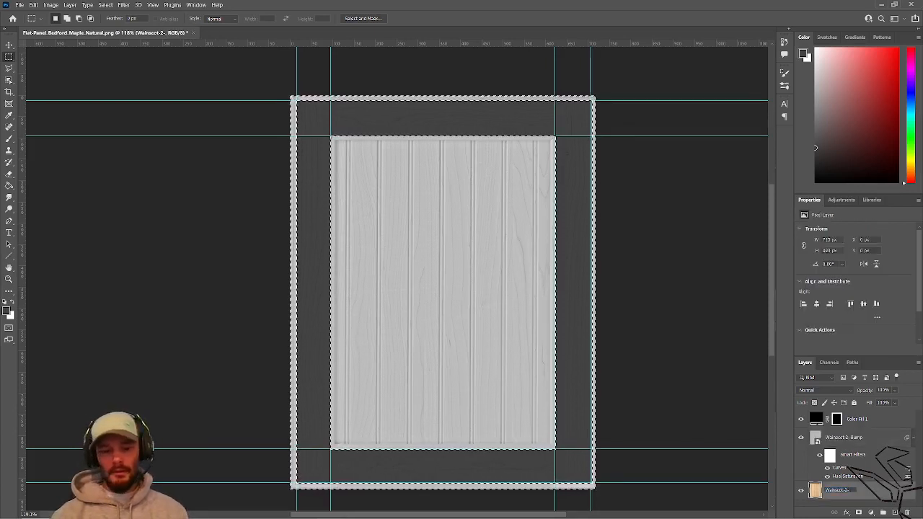
{"action": "key", "text": "Return"}
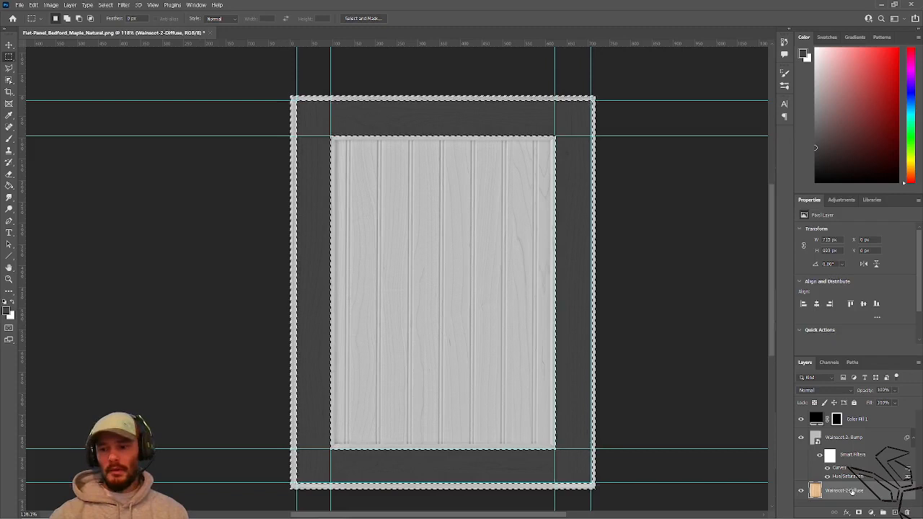
Clear the selection, stamp the visible layers into a new layer above the color fill, and name it Wainscot-2-Bump
{"action": "left_click", "coordinate": [875, 422]}
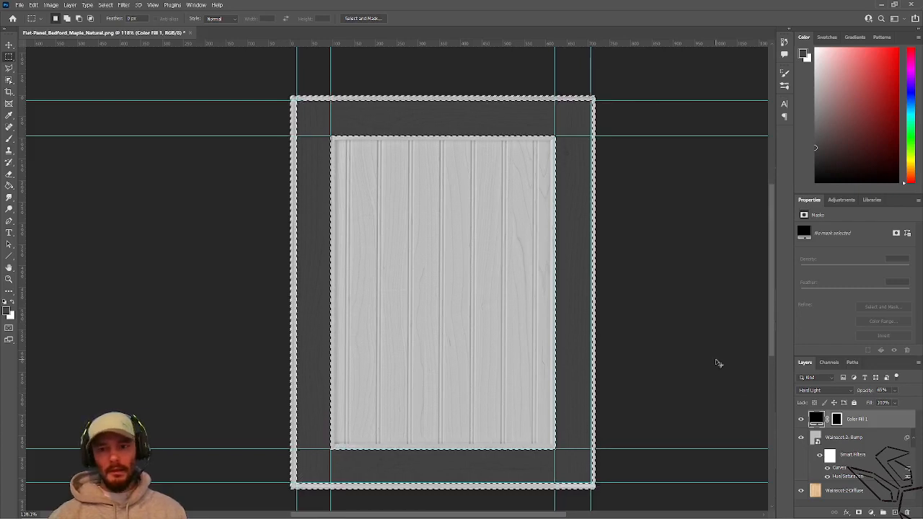
{"action": "key", "text": "ctrl+d"}
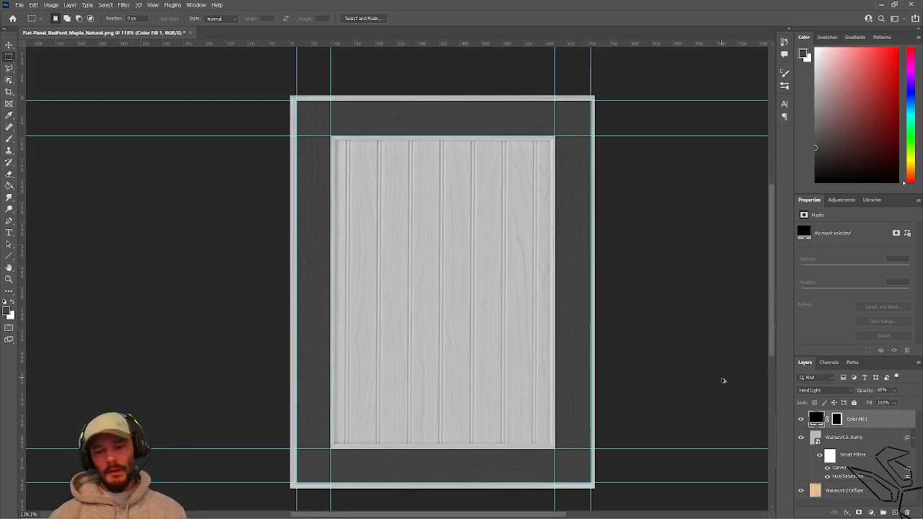
{"action": "key", "text": "ctrl+shift+alt+n"}
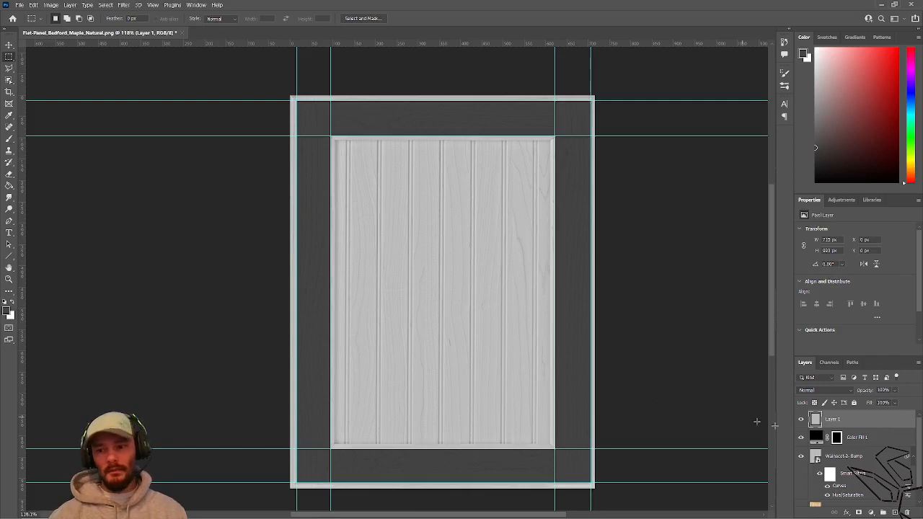
{"action": "double_click", "coordinate": [834, 419]}
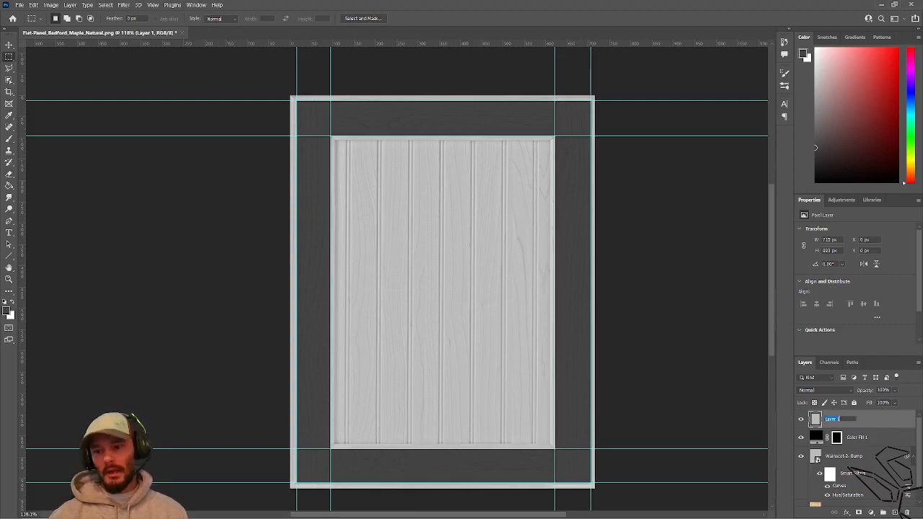
{"action": "type", "text": "Wainscot-2-Curve"}
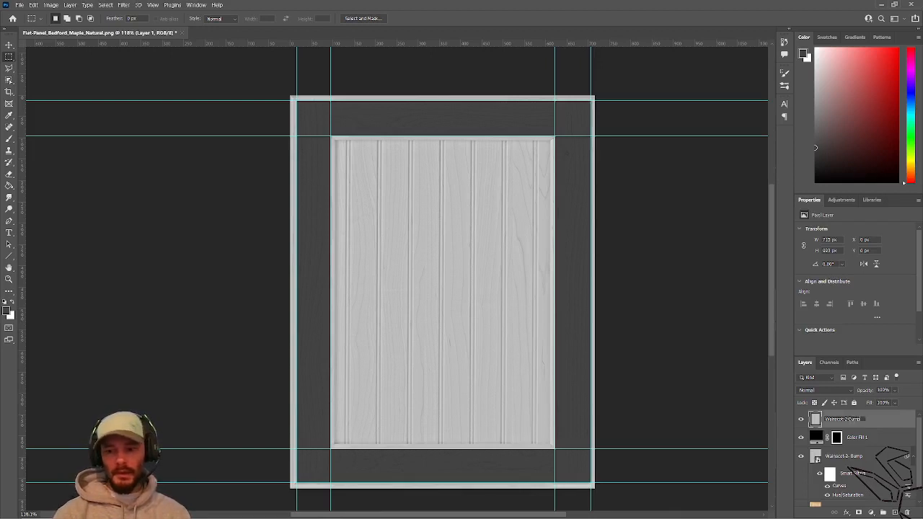
{"action": "key", "text": "Return"}
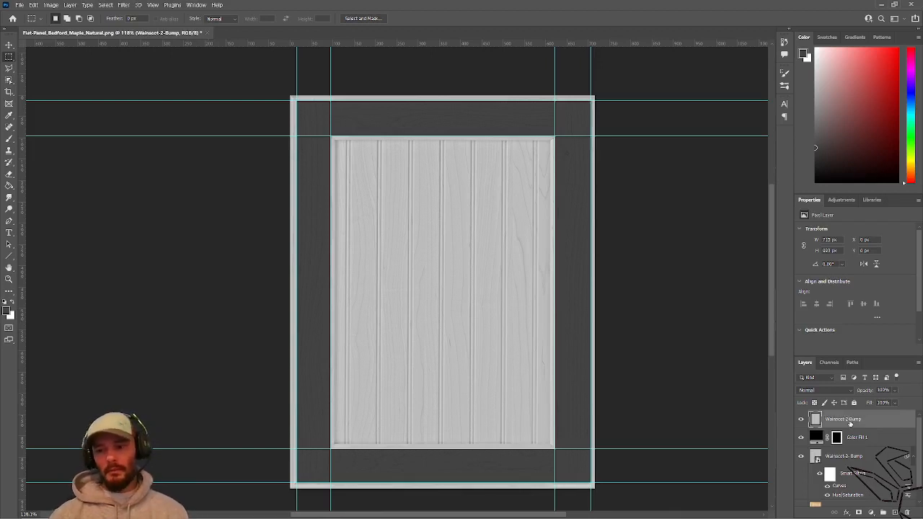
Group the color fill layer with the grayscale smart object layer beneath it
{"action": "left_click", "coordinate": [885, 460]}
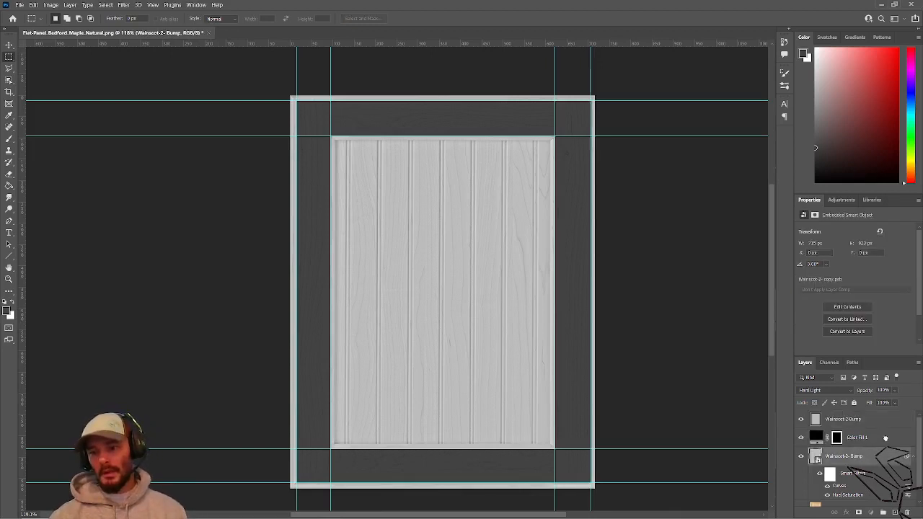
{"action": "left_click", "coordinate": [885, 438]}
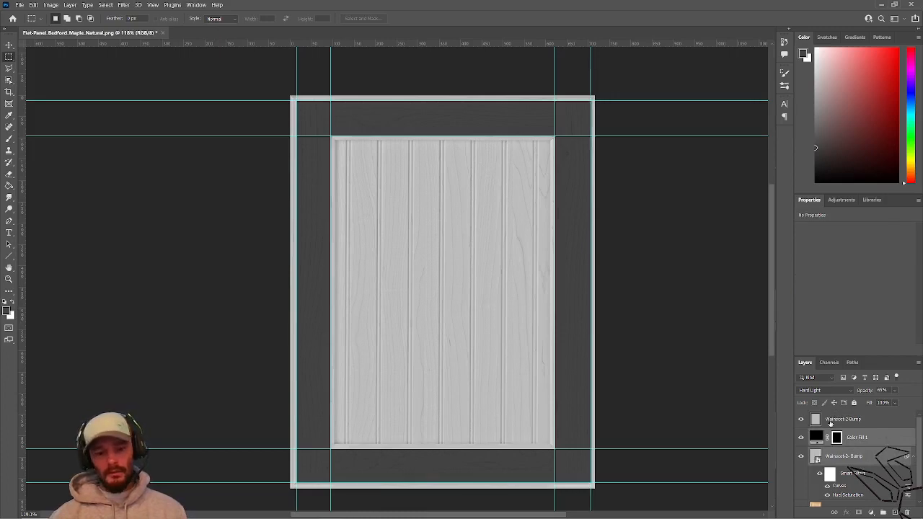
{"action": "key", "text": "ctrl+g"}
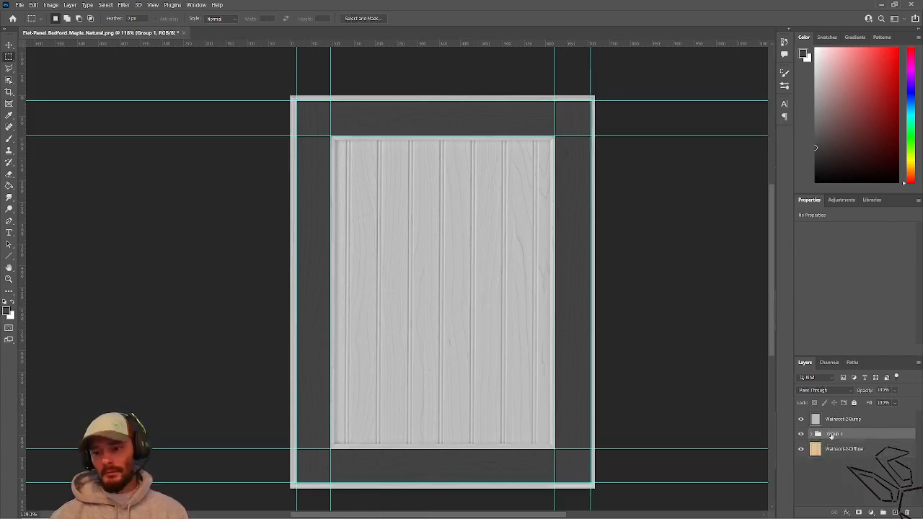
Open the export settings for the Wainscot-2-Bump and Wainscot-2-Diffuse layers and set the bump image's format to JPG
{"action": "left_click", "coordinate": [865, 421]}
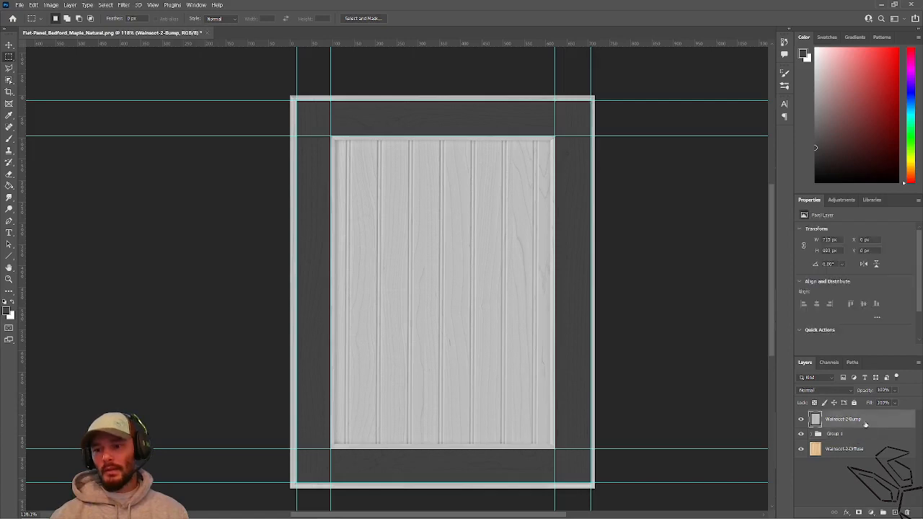
{"action": "left_click", "coordinate": [870, 449], "text": "ctrl"}
{"action": "right_click", "coordinate": [870, 448]}
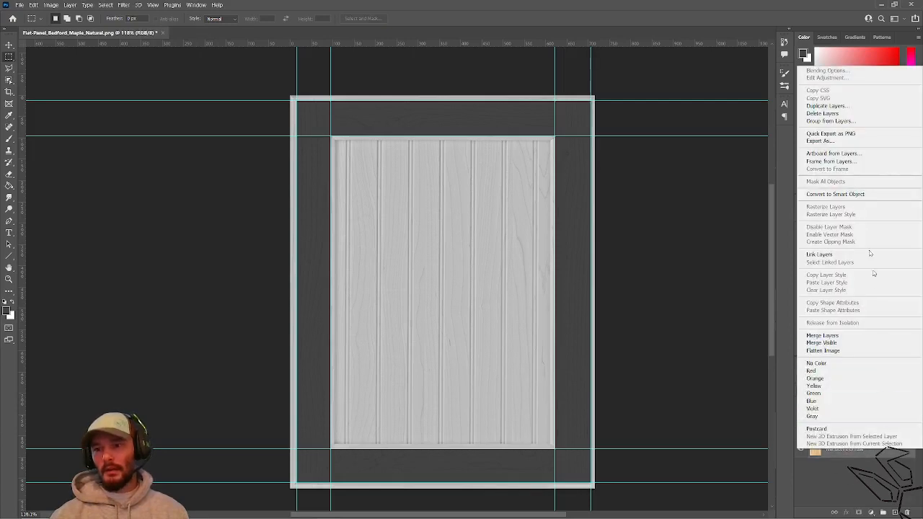
{"action": "left_click", "coordinate": [837, 141]}
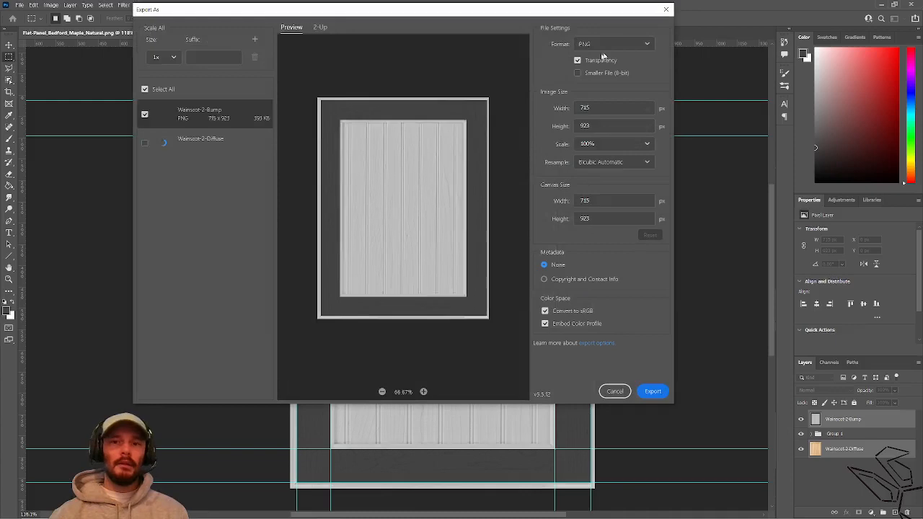
{"action": "left_click", "coordinate": [606, 44]}
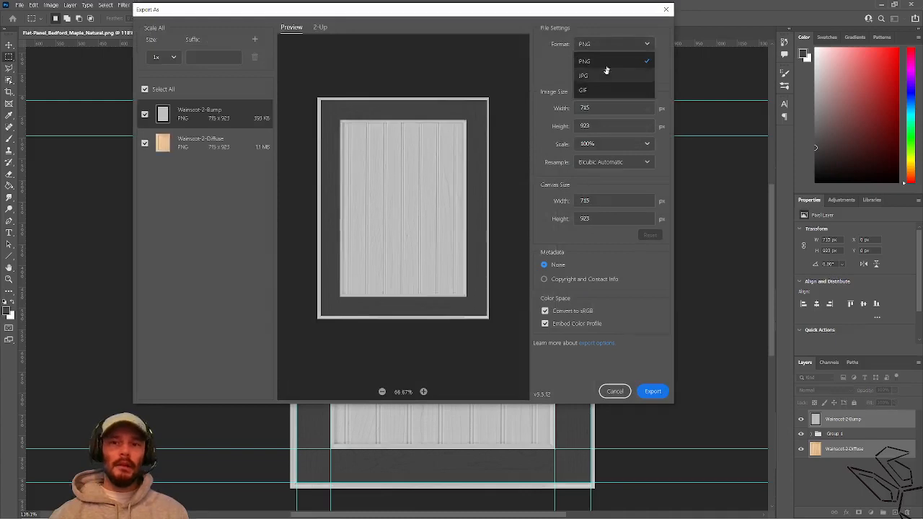
{"action": "left_click", "coordinate": [604, 72]}
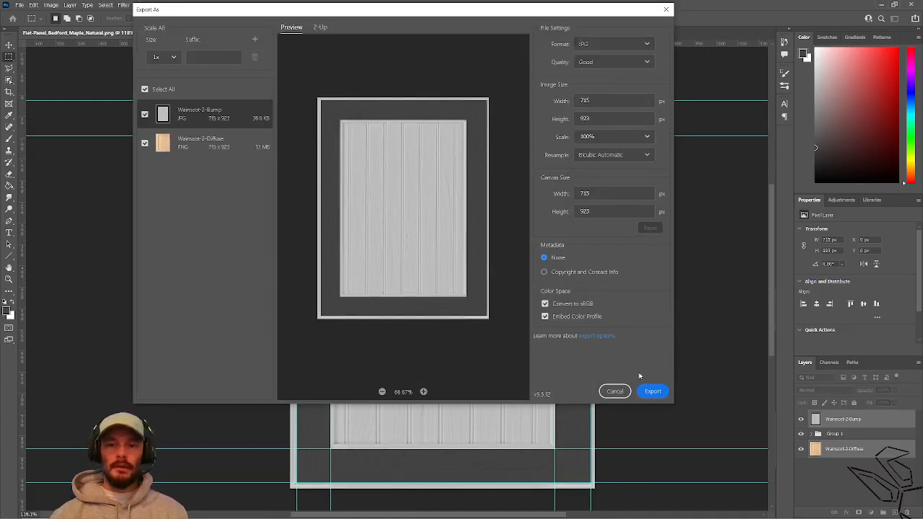
Export both wainscot images to the Wainscot-Bead Board-1 folder inside 0. MATERIALS > Wood
{"action": "left_click", "coordinate": [652, 391]}
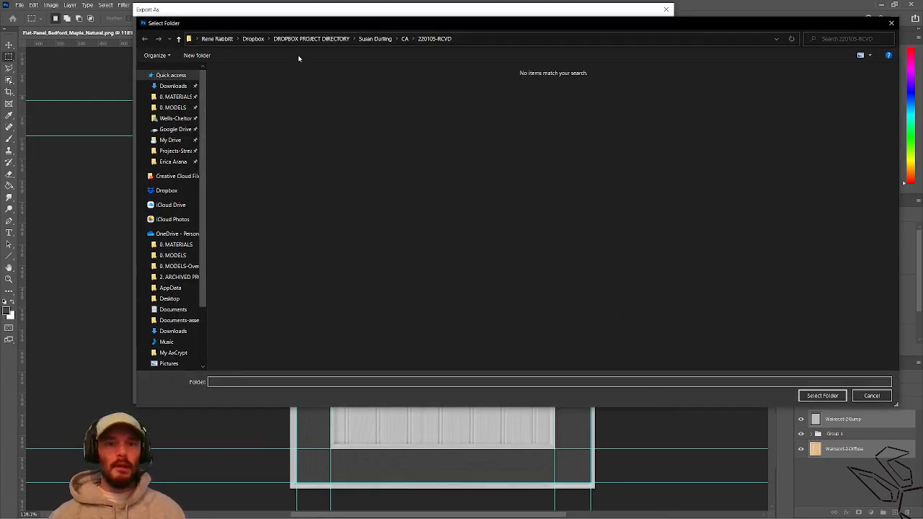
{"action": "left_click", "coordinate": [176, 99]}
{"action": "double_click", "coordinate": [735, 242]}
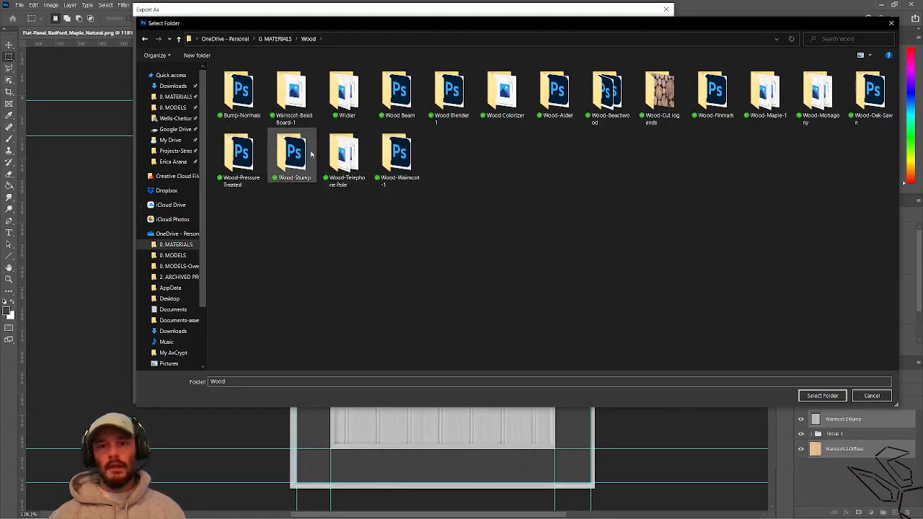
{"action": "double_click", "coordinate": [297, 98]}
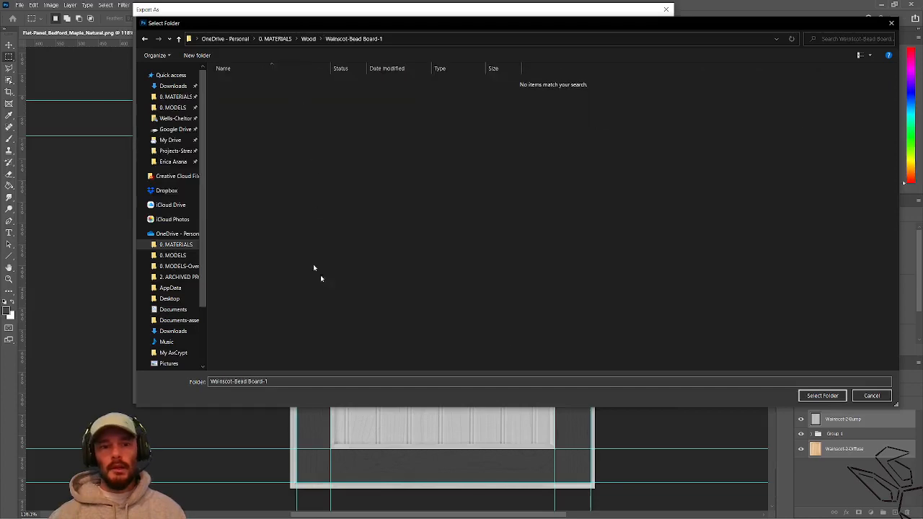
{"action": "left_click", "coordinate": [822, 395]}
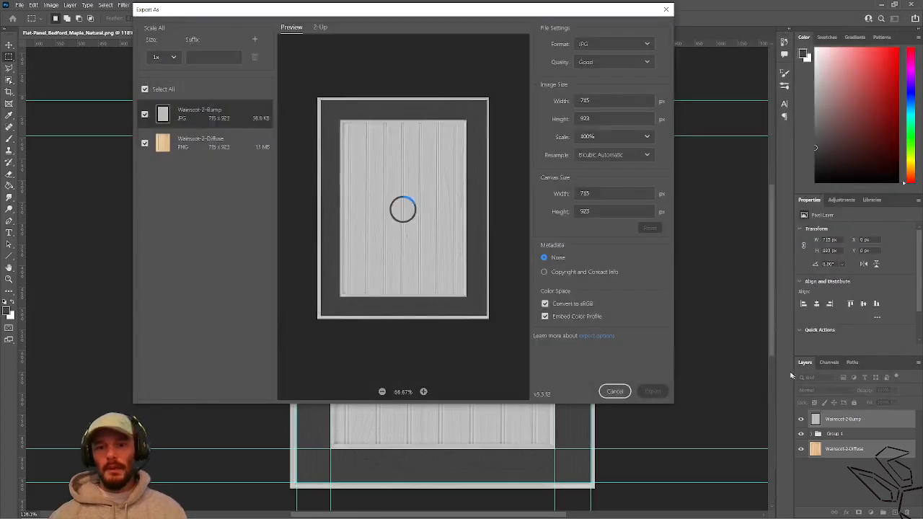
Switch to Chief Architect and browse for the Wainscot material's texture source in 0. MATERIALS > Wood > Wainscot-Bead Board-1
{"action": "key", "text": "alt+Tab"}
{"action": "key", "text": "alt+Tab"}
{"action": "key", "text": "alt+Tab"}
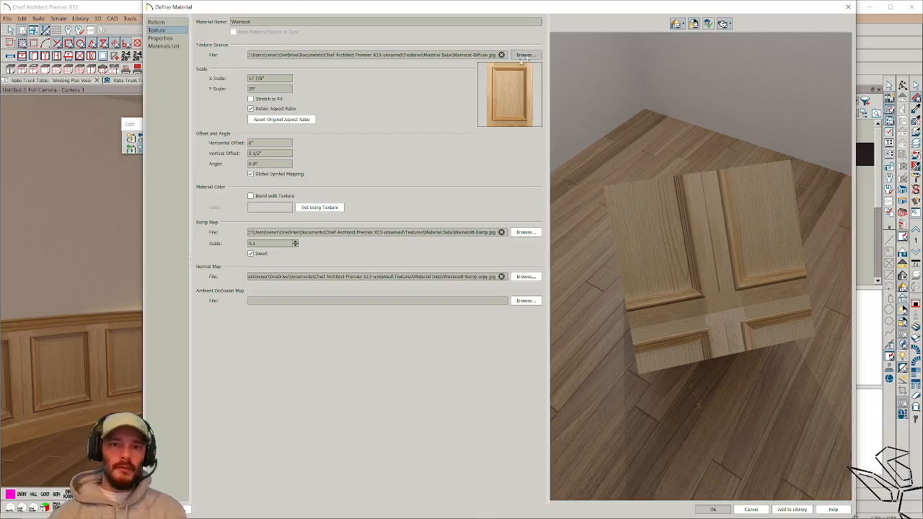
{"action": "left_click_drag", "start_coordinate": [702, 260], "coordinate": [588, 210]}
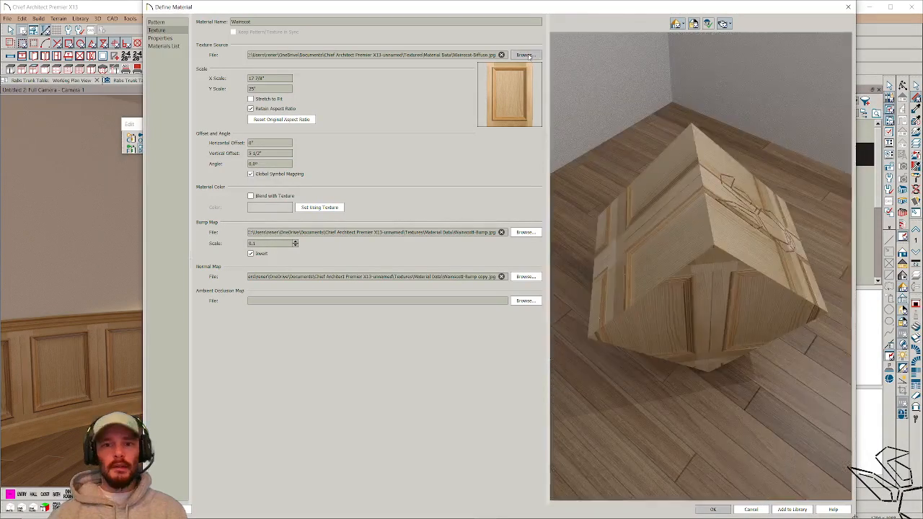
{"action": "left_click", "coordinate": [525, 55]}
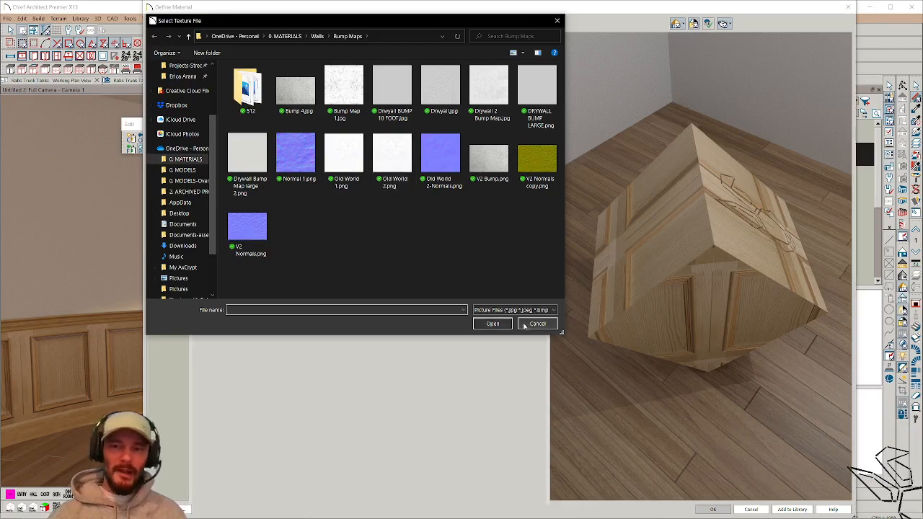
{"action": "key", "text": "alt+Tab"}
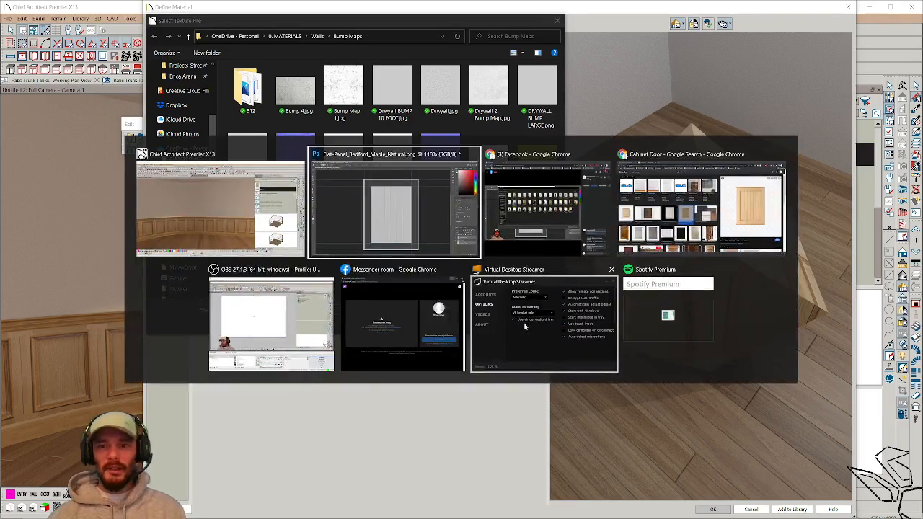
{"action": "key", "text": "alt+Tab"}
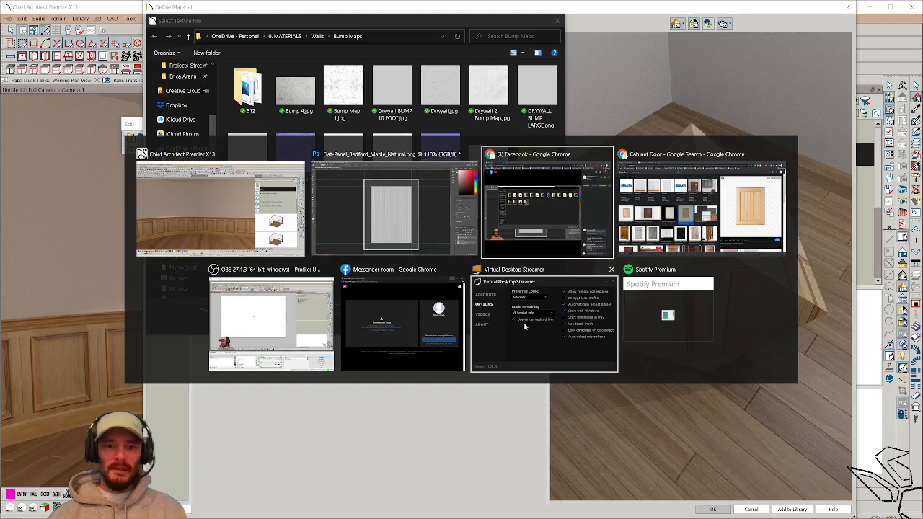
{"action": "key", "text": "Escape"}
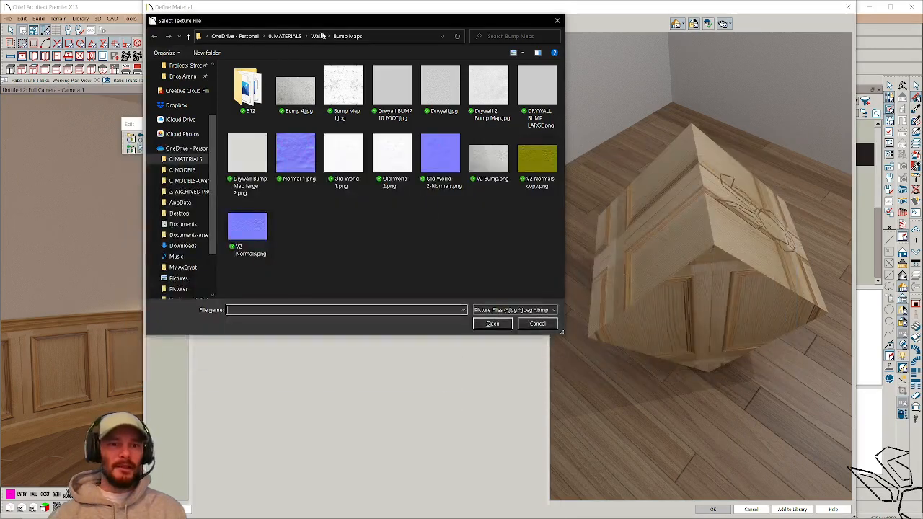
{"action": "left_click", "coordinate": [285, 36]}
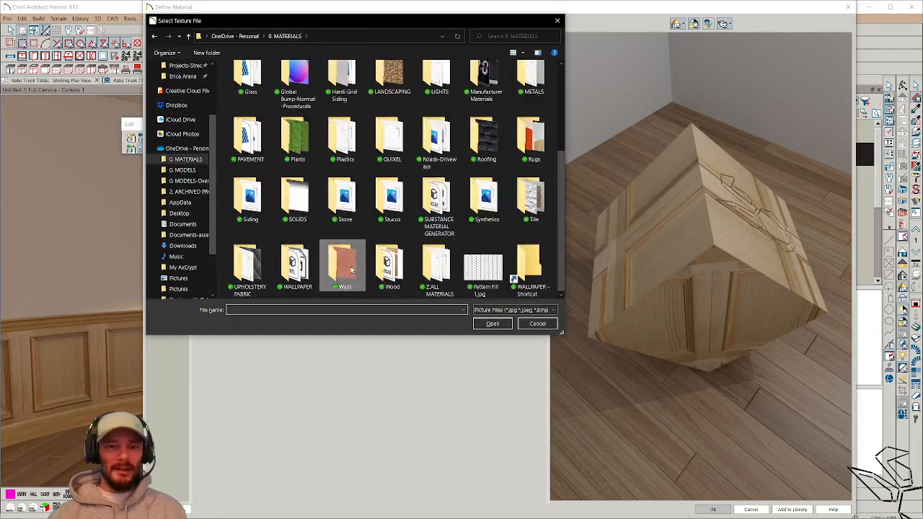
{"action": "double_click", "coordinate": [388, 265]}
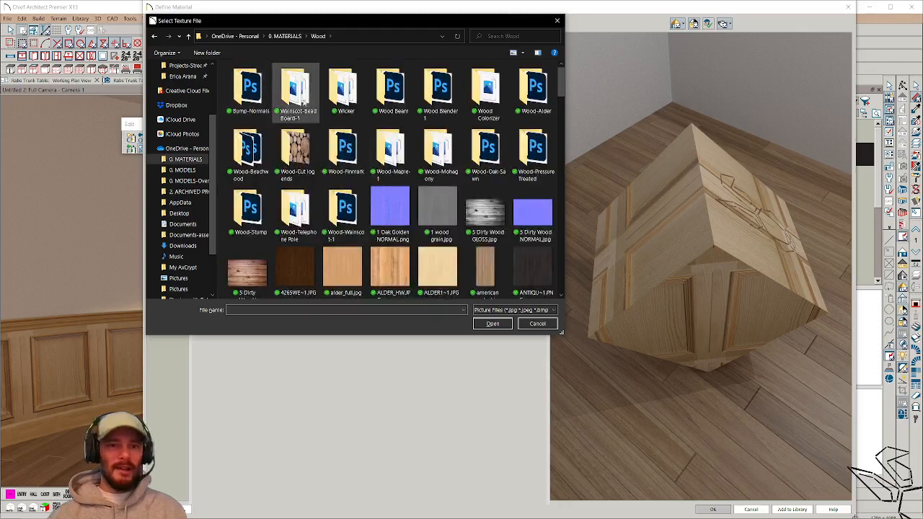
{"action": "double_click", "coordinate": [303, 101]}
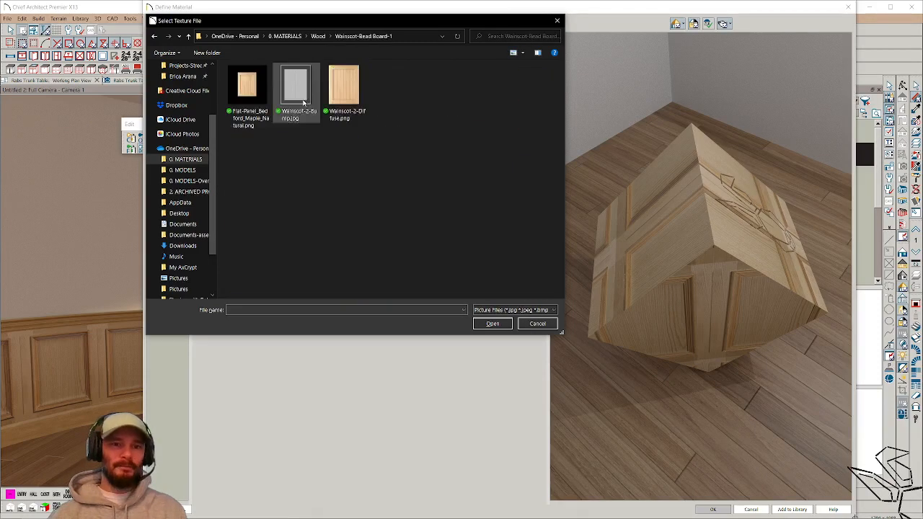
{"action": "left_click", "coordinate": [414, 37]}
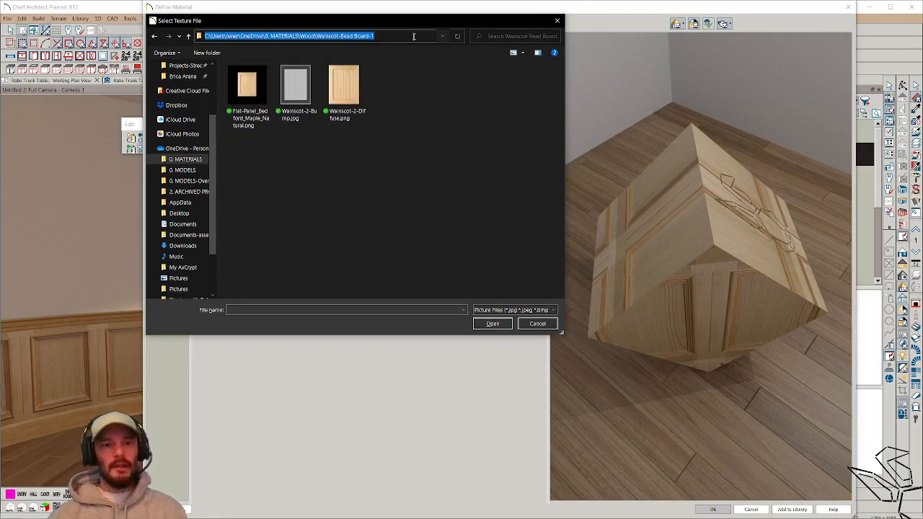
{"action": "left_click", "coordinate": [342, 162]}
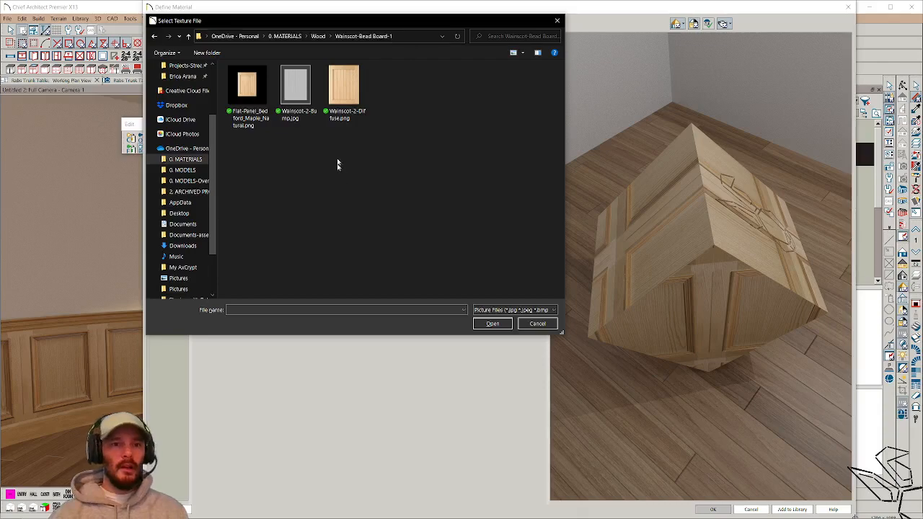
Pin the Wainscot-Bead Board-1 folder to Quick access, and widen the navigation pane and the file dialog
{"action": "left_click", "coordinate": [319, 36]}
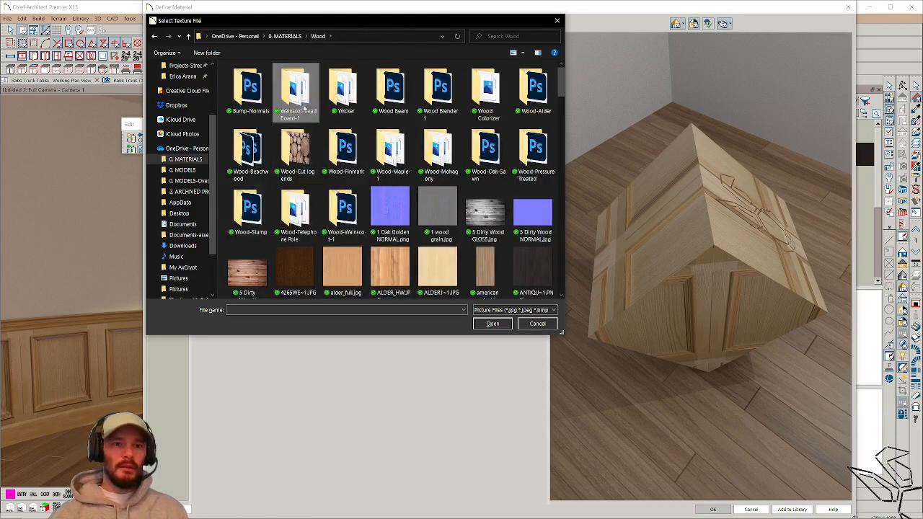
{"action": "right_click", "coordinate": [304, 106]}
{"action": "left_click", "coordinate": [339, 143]}
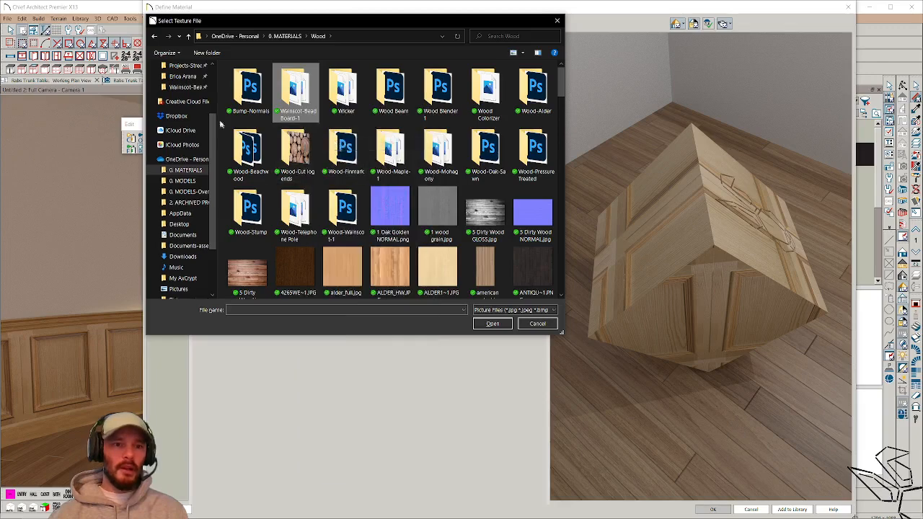
{"action": "scroll", "coordinate": [187, 122], "scroll_direction": "up", "scroll_amount": 3}
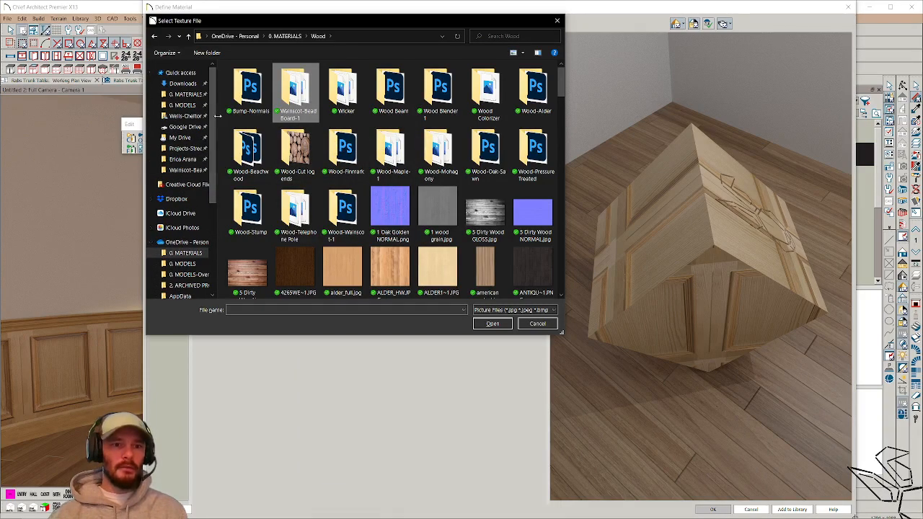
{"action": "left_click_drag", "start_coordinate": [217, 115], "coordinate": [251, 117]}
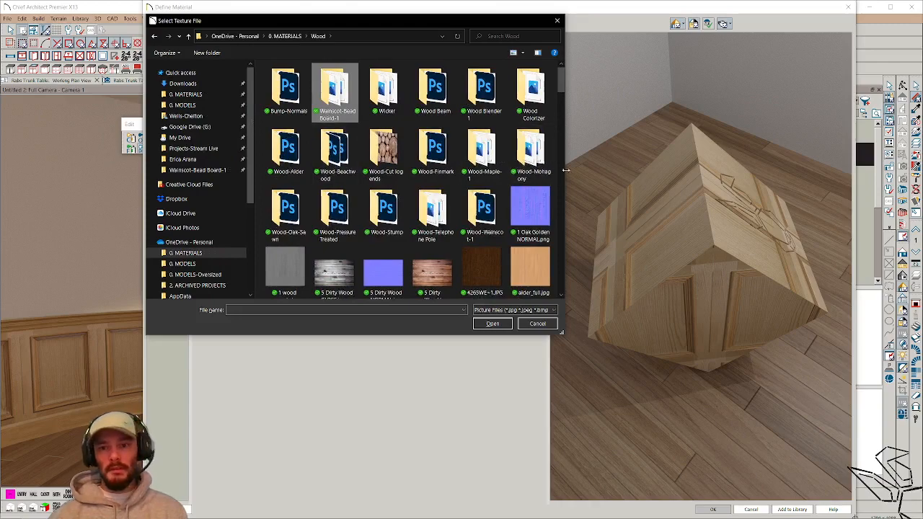
{"action": "left_click_drag", "start_coordinate": [566, 170], "coordinate": [741, 170]}
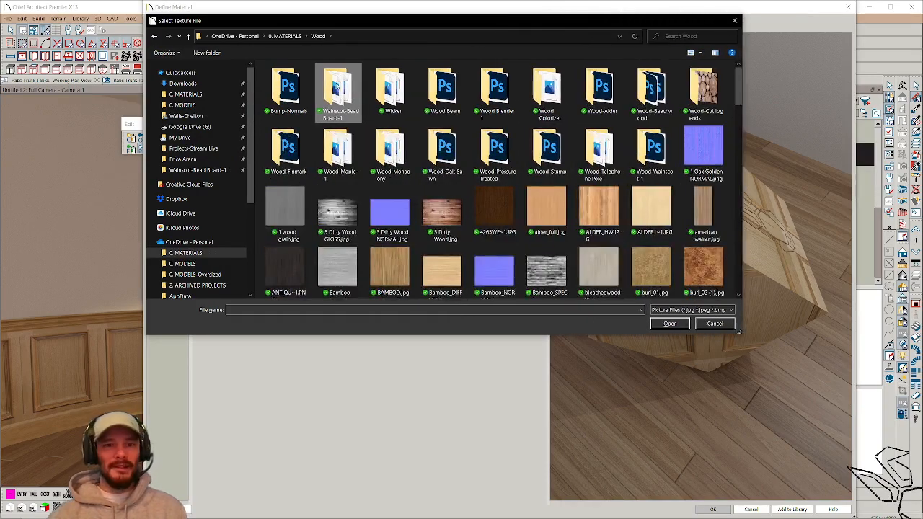
Load Wainscot-2-Diffuse.png as the material's texture source and clear its bump map and normal map files
{"action": "double_click", "coordinate": [336, 85]}
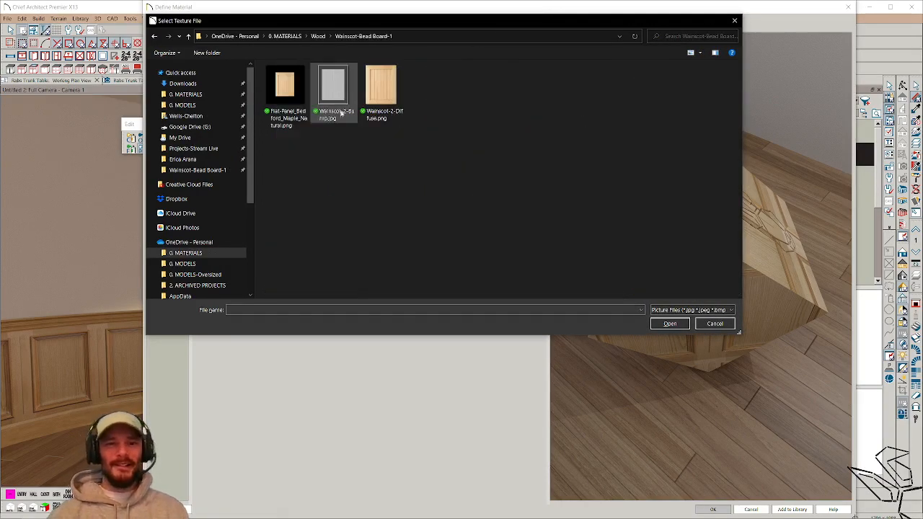
{"action": "double_click", "coordinate": [385, 88]}
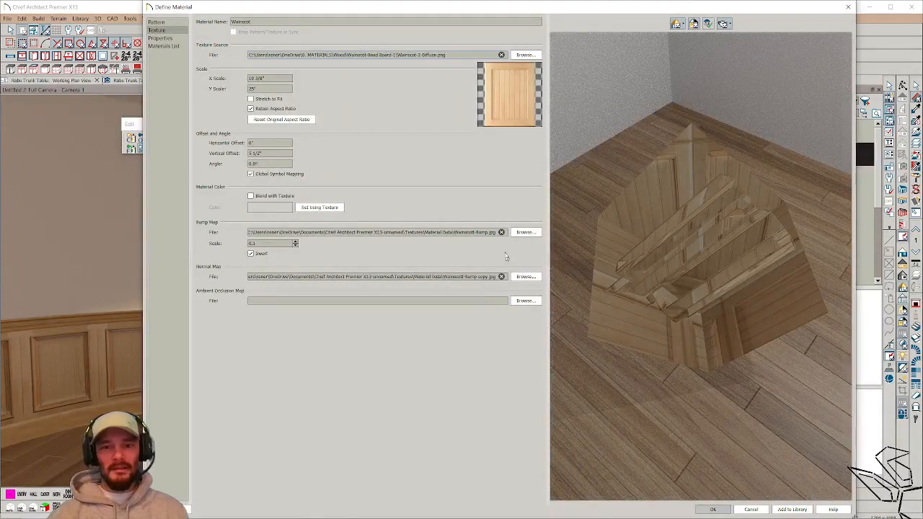
{"action": "left_click", "coordinate": [501, 277]}
{"action": "left_click", "coordinate": [502, 233]}
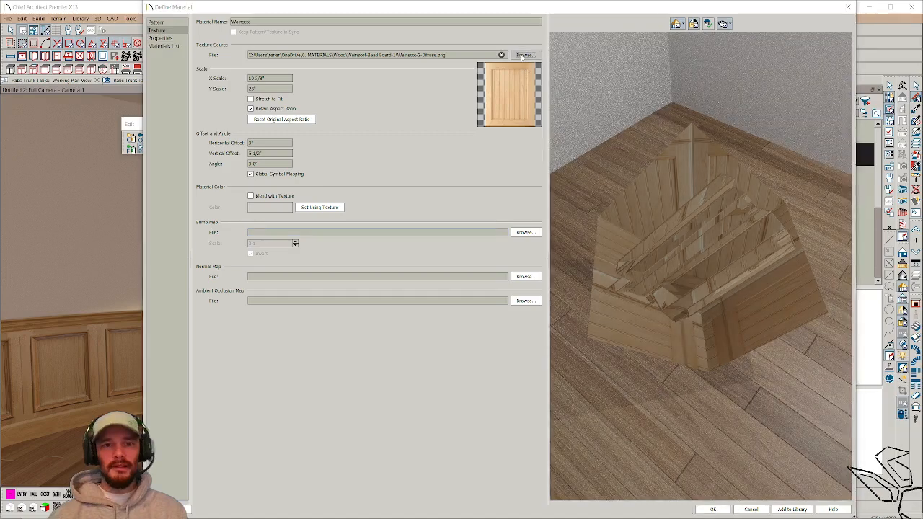
{"action": "left_click", "coordinate": [523, 55]}
{"action": "left_click", "coordinate": [381, 83]}
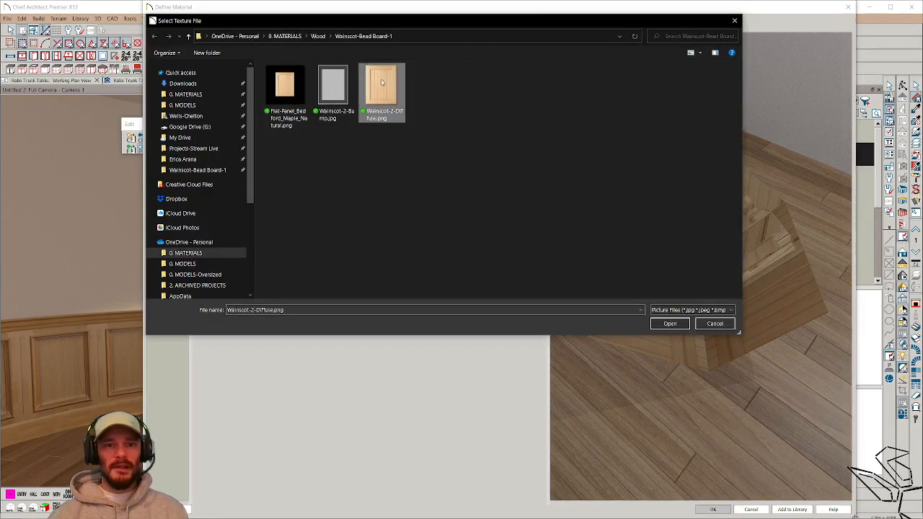
{"action": "double_click", "coordinate": [381, 82]}
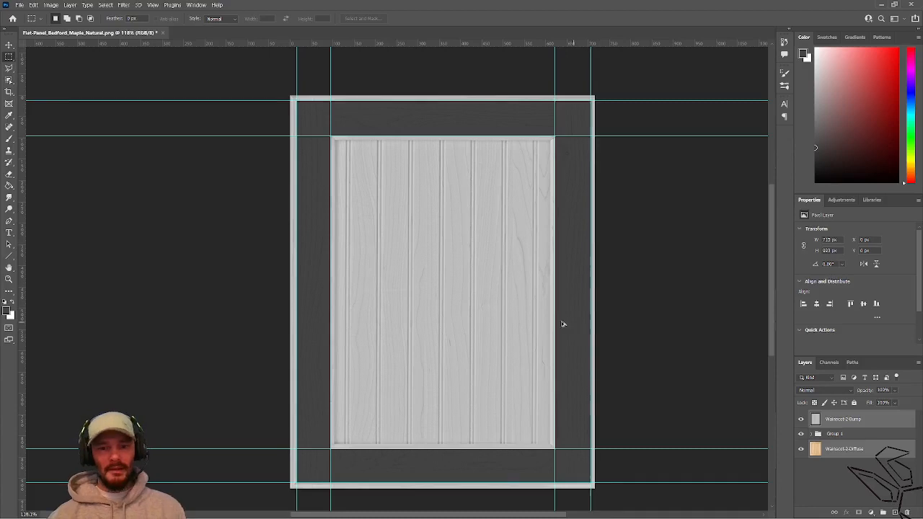
Switch to Photoshop and re-export the Wainscot-2-Bump and Wainscot-2-Diffuse layers to the Wainscot-Bead Board-1 folder, with the bump as JPG
{"action": "key", "text": "ctrl+alt+shift+w"}
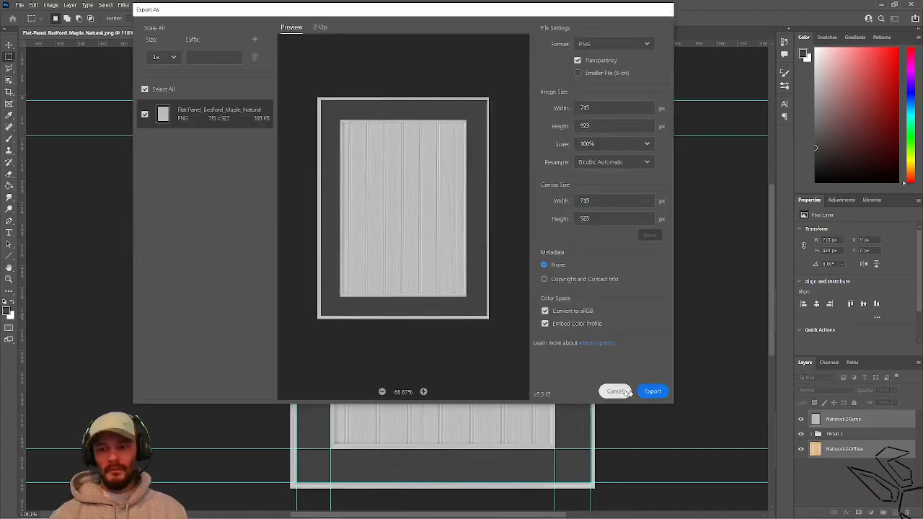
{"action": "left_click", "coordinate": [615, 390]}
{"action": "right_click", "coordinate": [856, 425]}
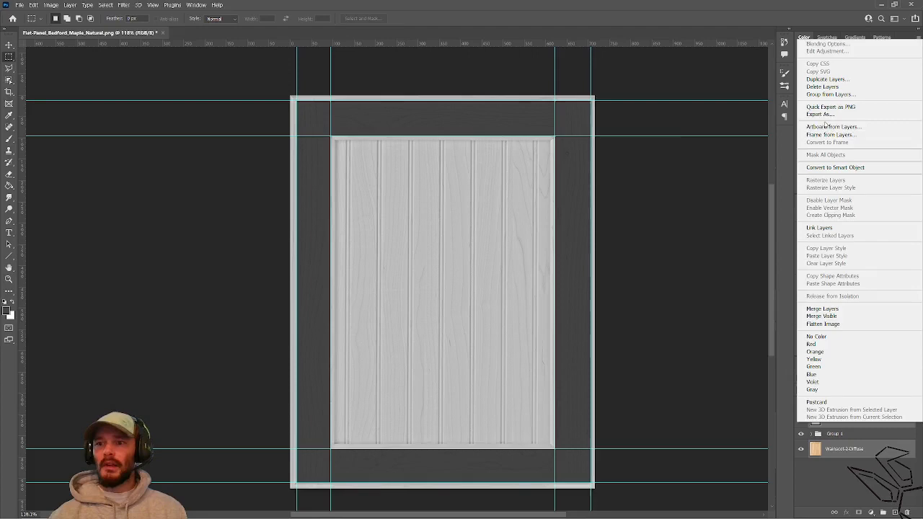
{"action": "left_click", "coordinate": [820, 114]}
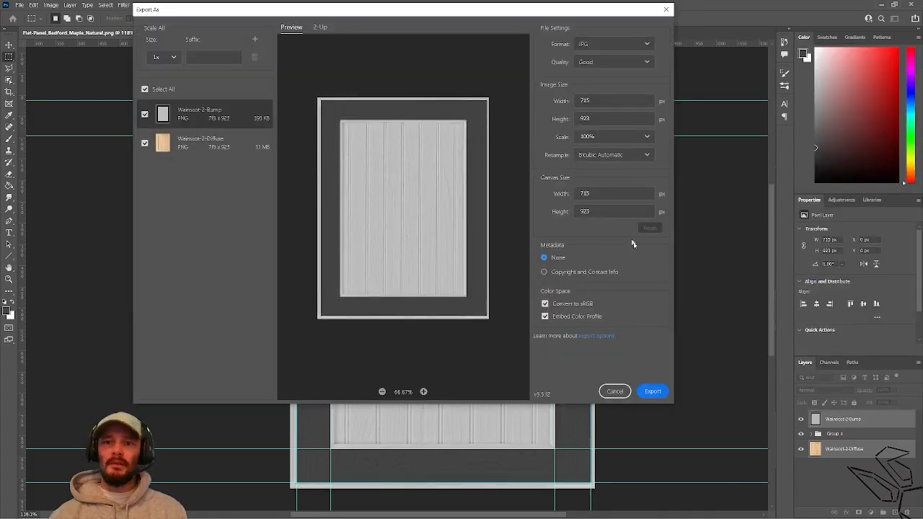
{"action": "left_click", "coordinate": [652, 391]}
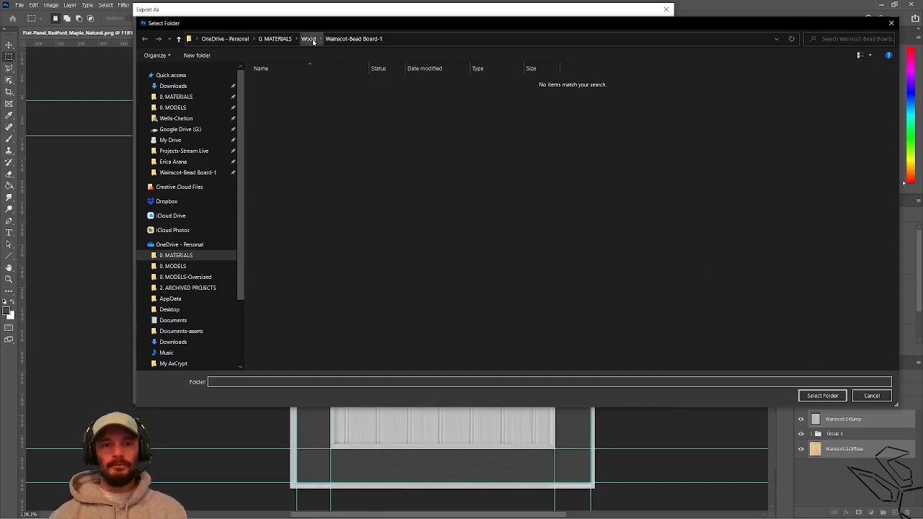
{"action": "left_click", "coordinate": [822, 395]}
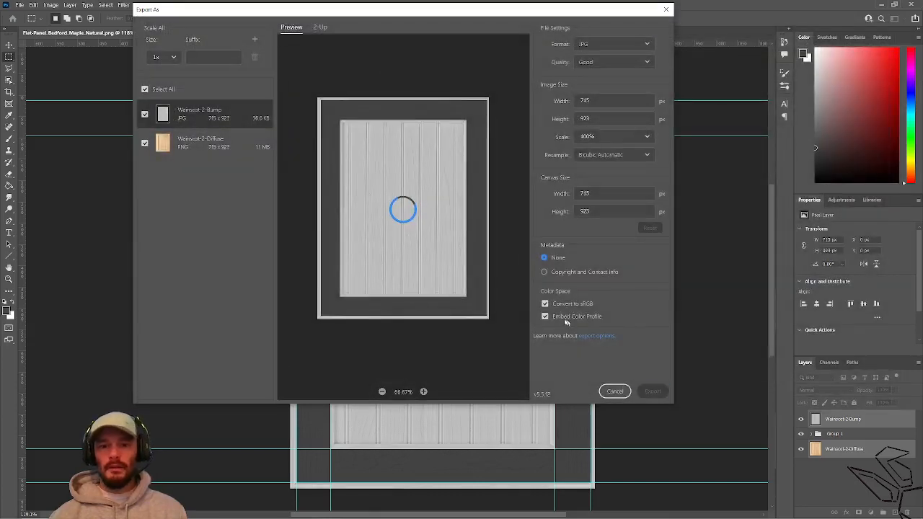
Open the Wainscot-Bead Board-1 folder in File Explorer and delete Wainscot-2-Diffuse.png
{"action": "key", "text": "alt+Tab"}
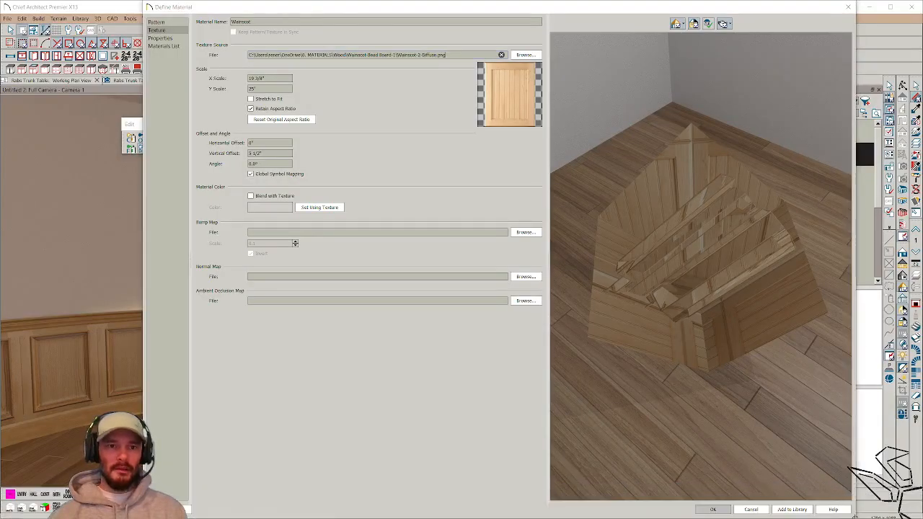
{"action": "key", "text": "super+e"}
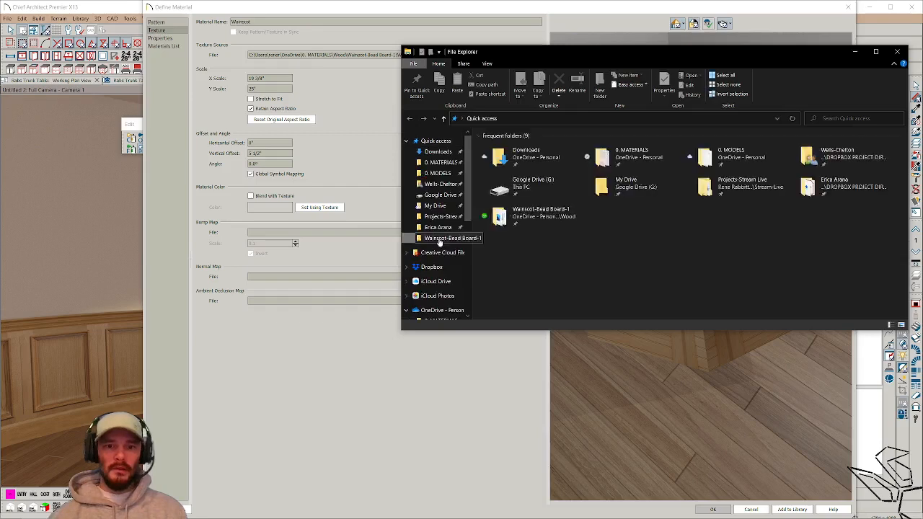
{"action": "left_click", "coordinate": [439, 238]}
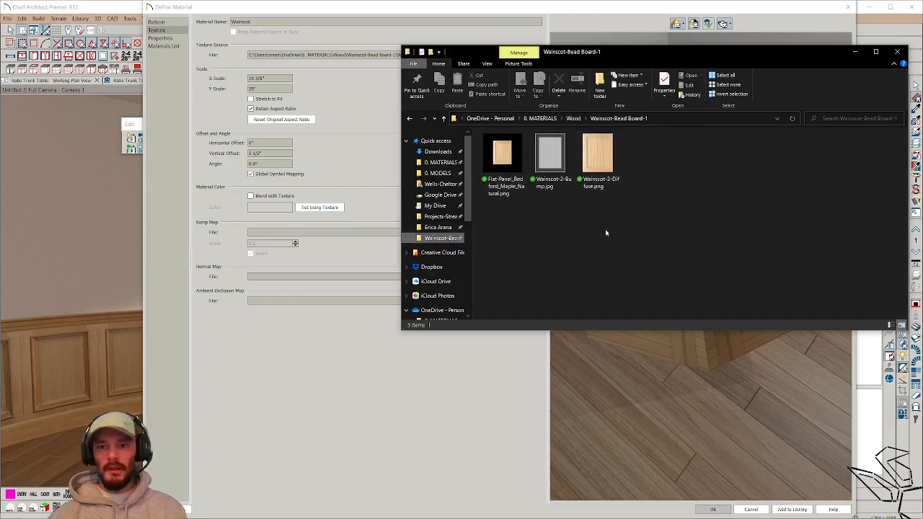
{"action": "left_click_drag", "start_coordinate": [605, 229], "coordinate": [591, 152]}
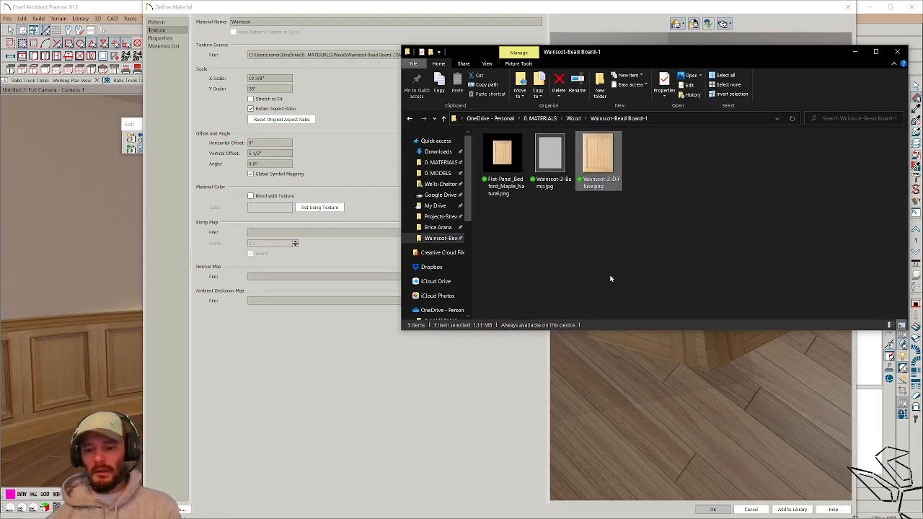
{"action": "key", "text": "Delete"}
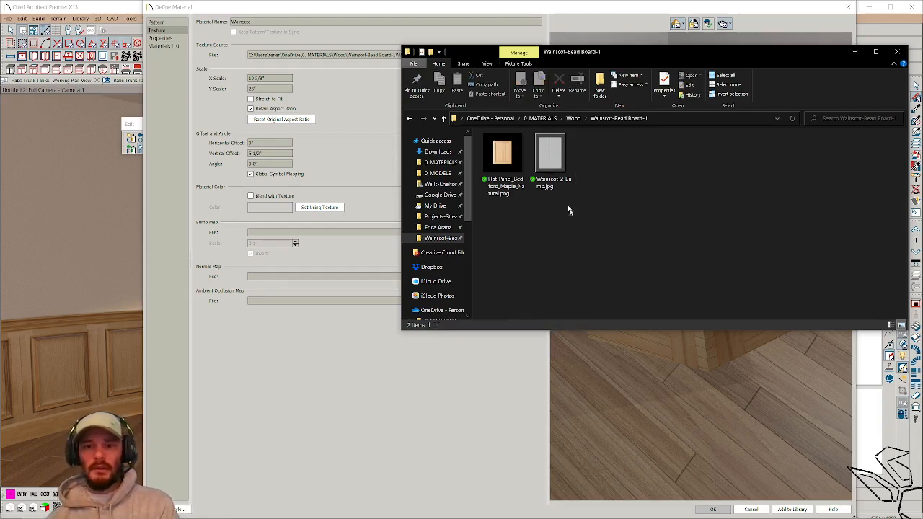
Switch to Photoshop and set up an export of the Wainscot-2-Diffuse and Wainscot-2-Bump layers, both in JPG format
{"action": "key", "text": "alt+Tab"}
{"action": "left_click", "coordinate": [636, 240]}
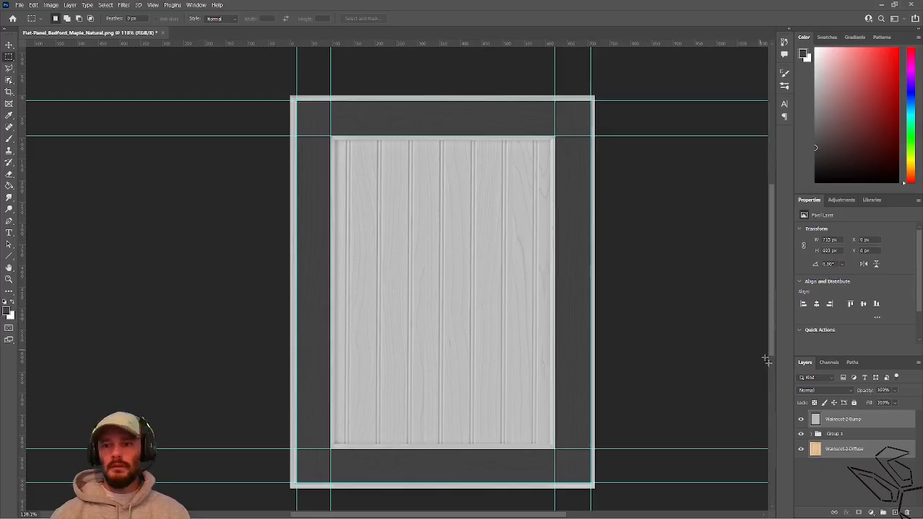
{"action": "right_click", "coordinate": [799, 430]}
{"action": "left_click", "coordinate": [822, 115]}
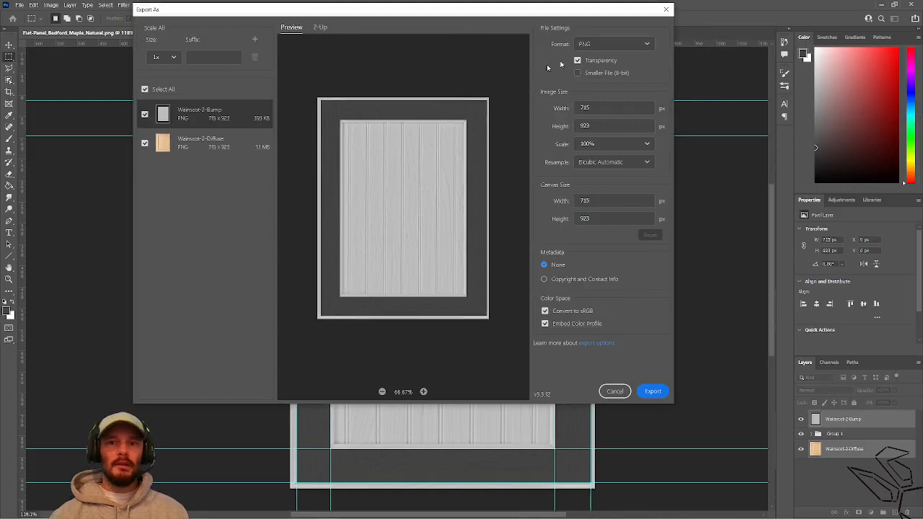
{"action": "left_click", "coordinate": [180, 143]}
{"action": "left_click", "coordinate": [597, 46]}
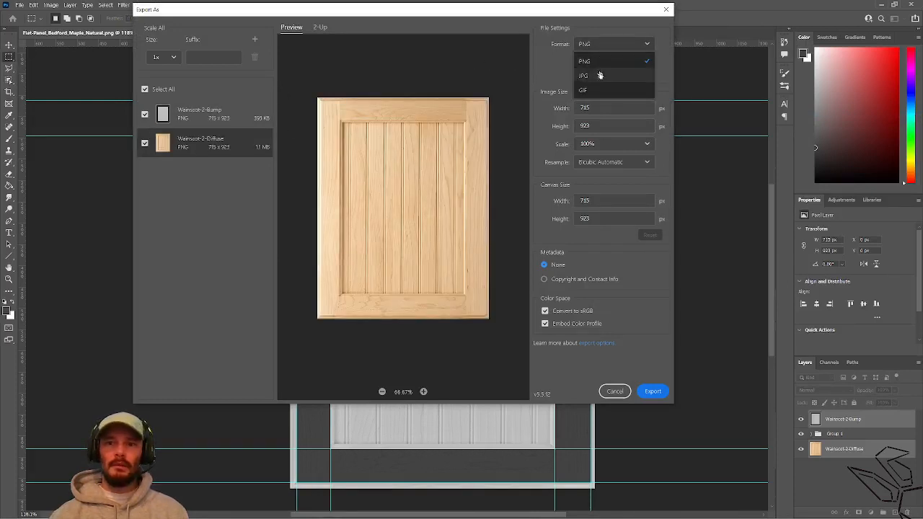
{"action": "left_click", "coordinate": [601, 75]}
{"action": "left_click", "coordinate": [218, 111]}
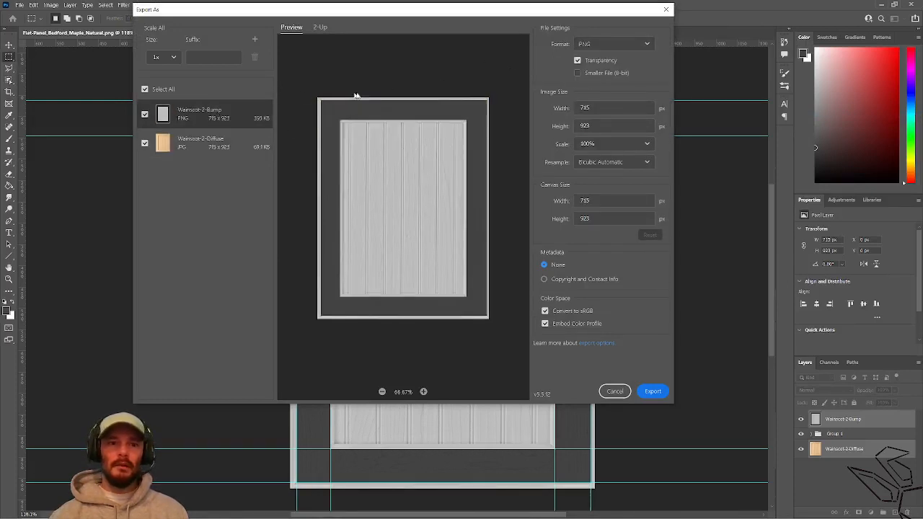
{"action": "left_click", "coordinate": [619, 44]}
{"action": "left_click", "coordinate": [604, 74]}
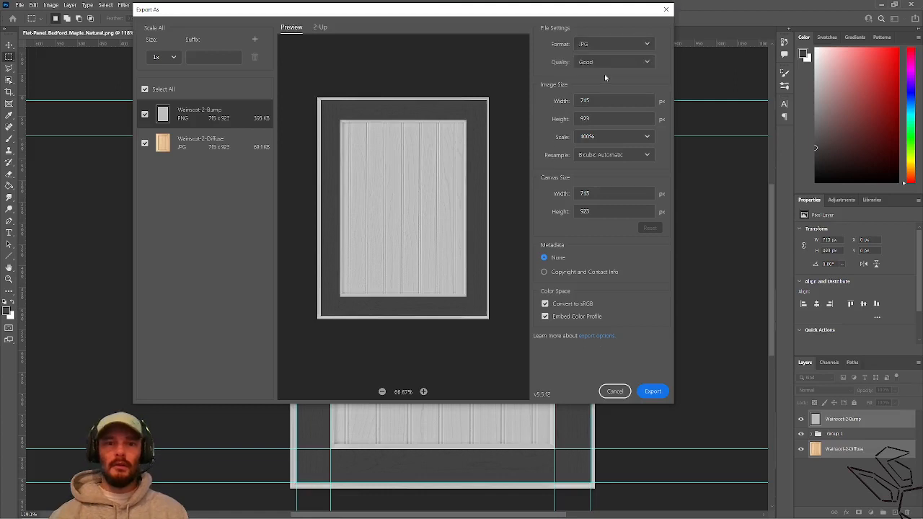
Export both selected layers to the Wainscot-Bead Board-1 folder
{"action": "left_click", "coordinate": [158, 90]}
{"action": "left_click", "coordinate": [173, 91]}
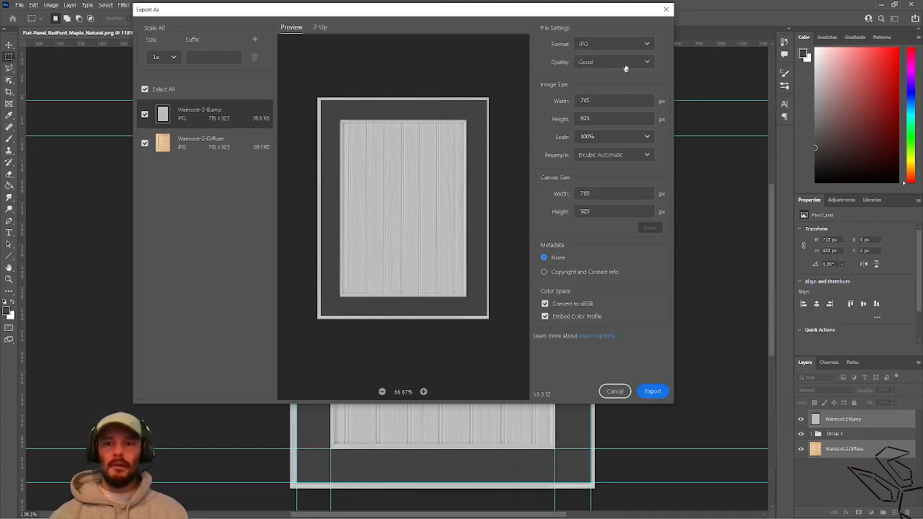
{"action": "left_click", "coordinate": [192, 146]}
{"action": "left_click", "coordinate": [653, 391]}
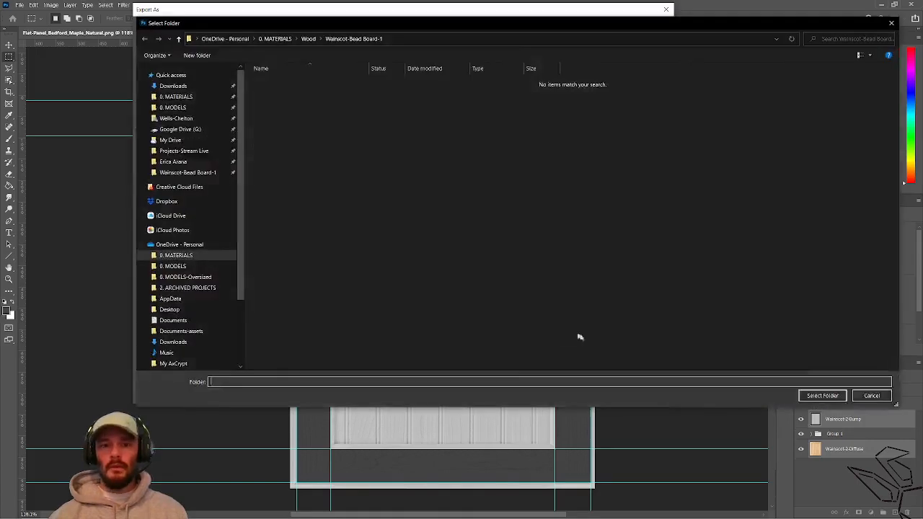
{"action": "left_click", "coordinate": [827, 395]}
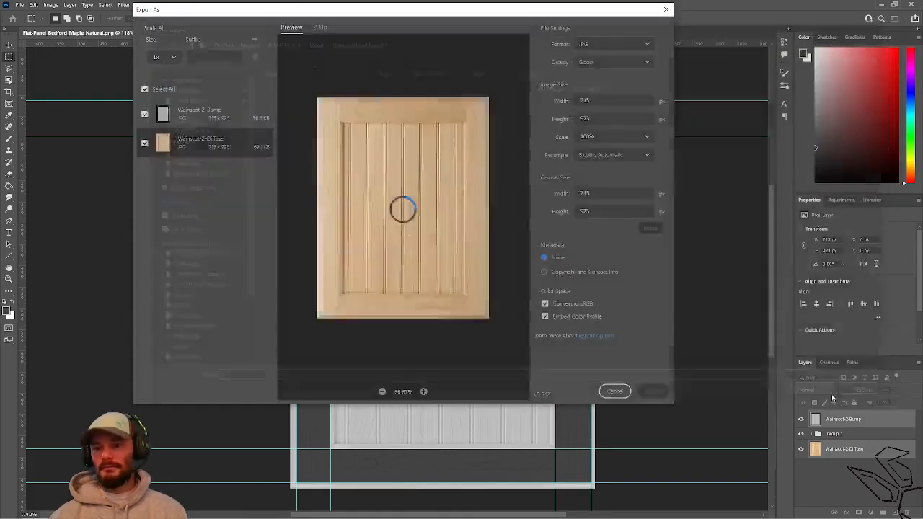
Switch to Chief Architect, load Wainscot-2-Diffuse.jpg as the Wainscot material's texture source, and apply the material definition
{"action": "key", "text": "alt+Tab"}
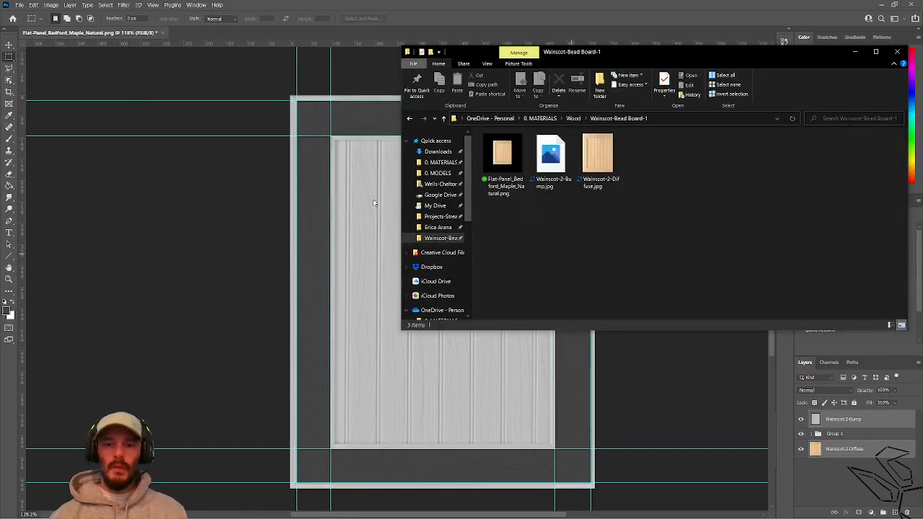
{"action": "key", "text": "alt+Tab"}
{"action": "key", "text": "alt+Tab"}
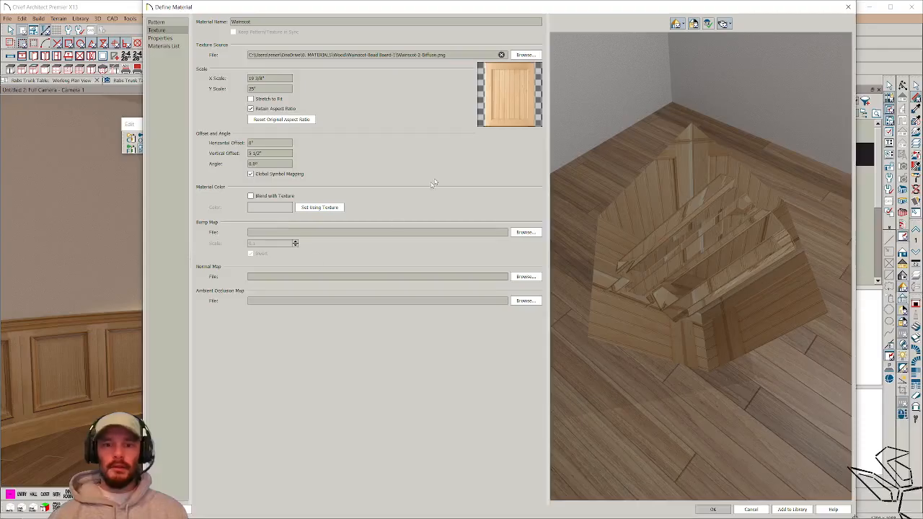
{"action": "left_click", "coordinate": [525, 55]}
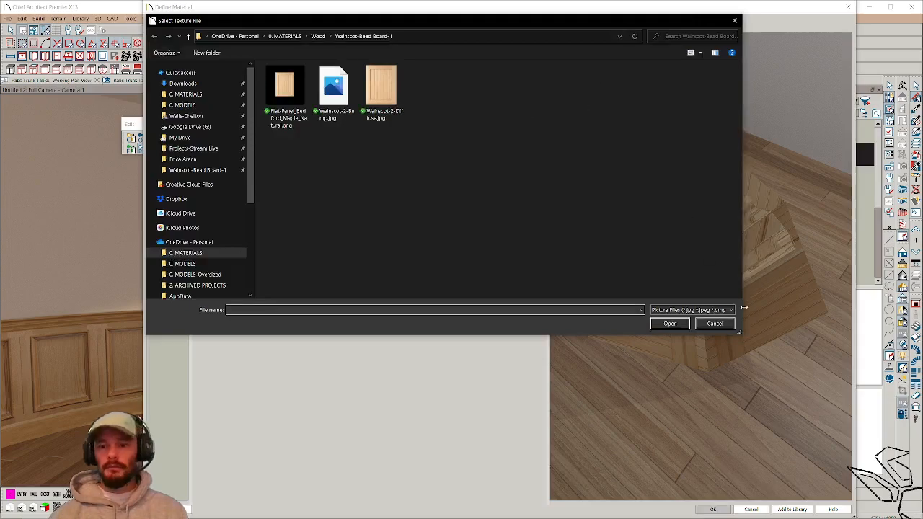
{"action": "left_click", "coordinate": [716, 323]}
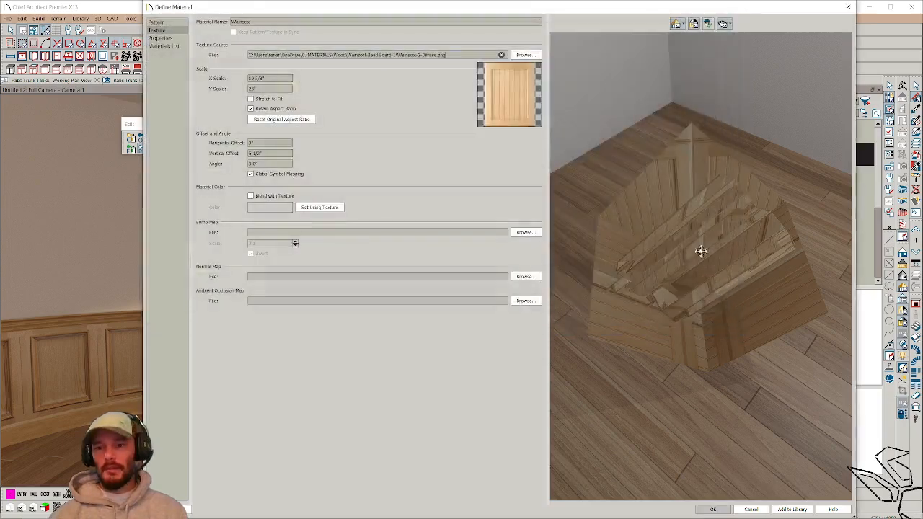
{"action": "left_click_drag", "start_coordinate": [752, 270], "coordinate": [765, 177]}
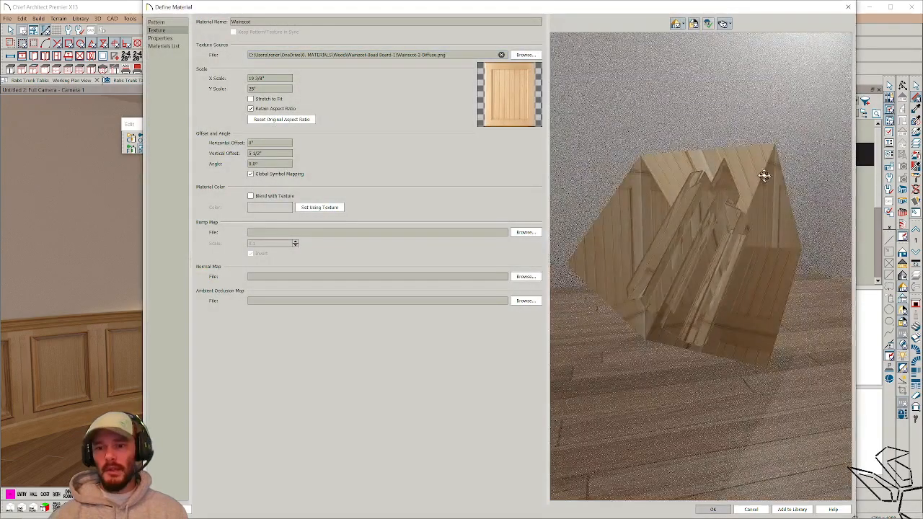
{"action": "left_click_drag", "start_coordinate": [764, 176], "coordinate": [690, 219]}
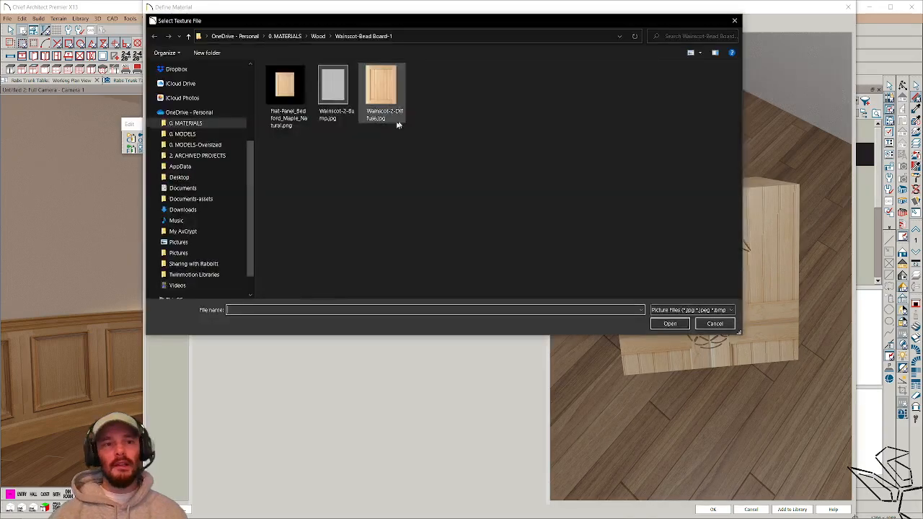
{"action": "double_click", "coordinate": [393, 115]}
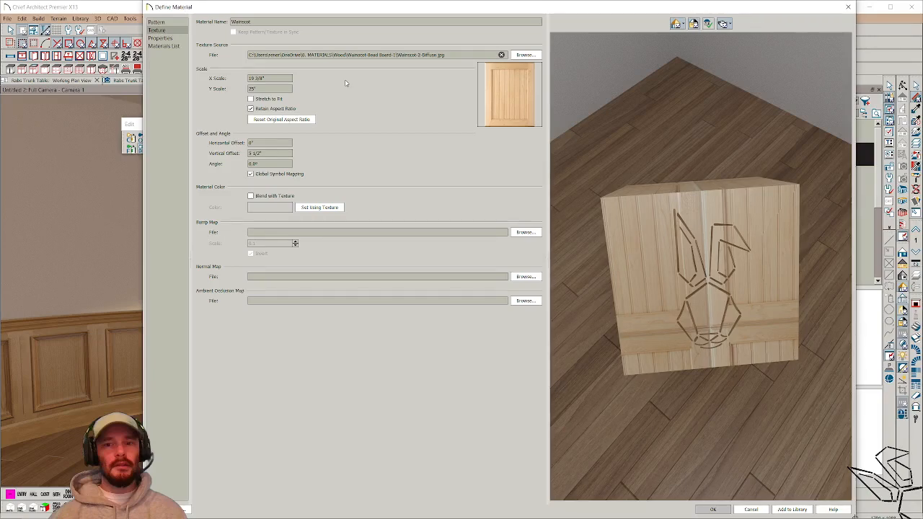
{"action": "key", "text": "Return"}
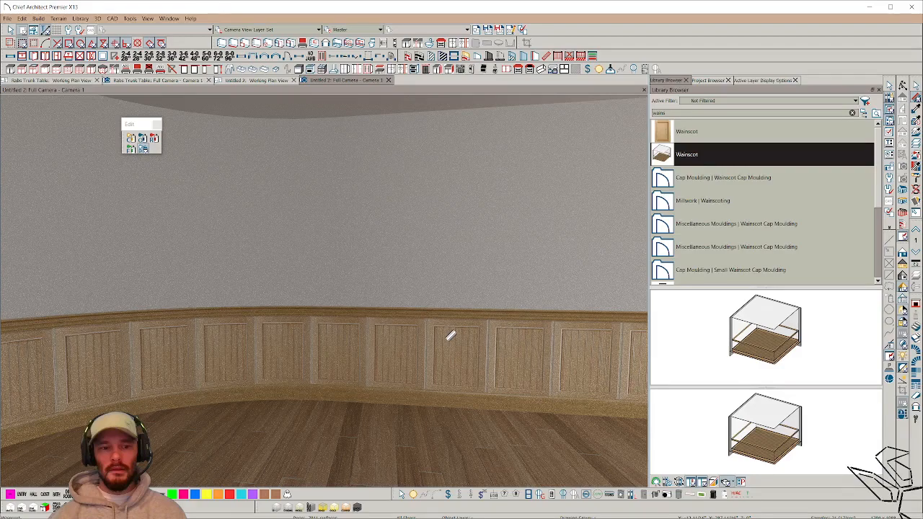
Clear the Wainscot material's roughness map file, set its roughness to 90%, and apply the changes
{"action": "left_click", "coordinate": [449, 336]}
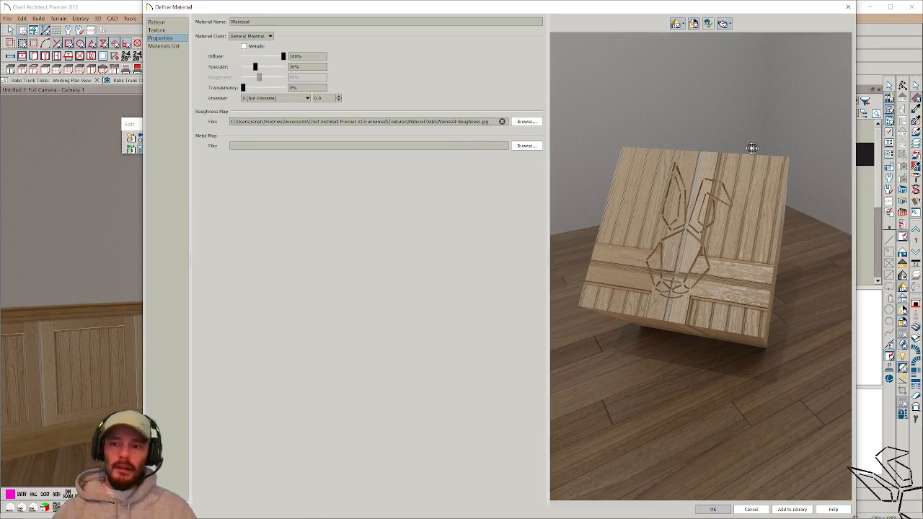
{"action": "left_click_drag", "start_coordinate": [757, 237], "coordinate": [697, 217]}
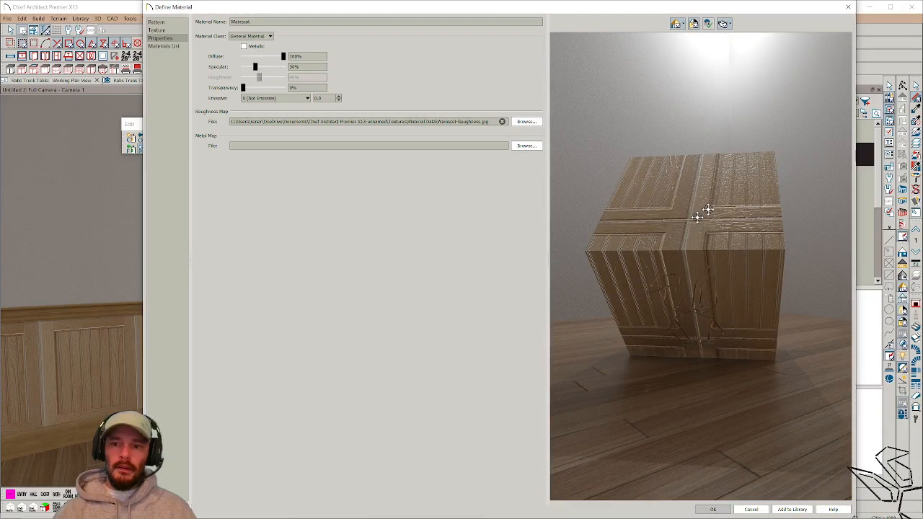
{"action": "scroll", "coordinate": [697, 217], "scroll_direction": "up", "scroll_amount": 3}
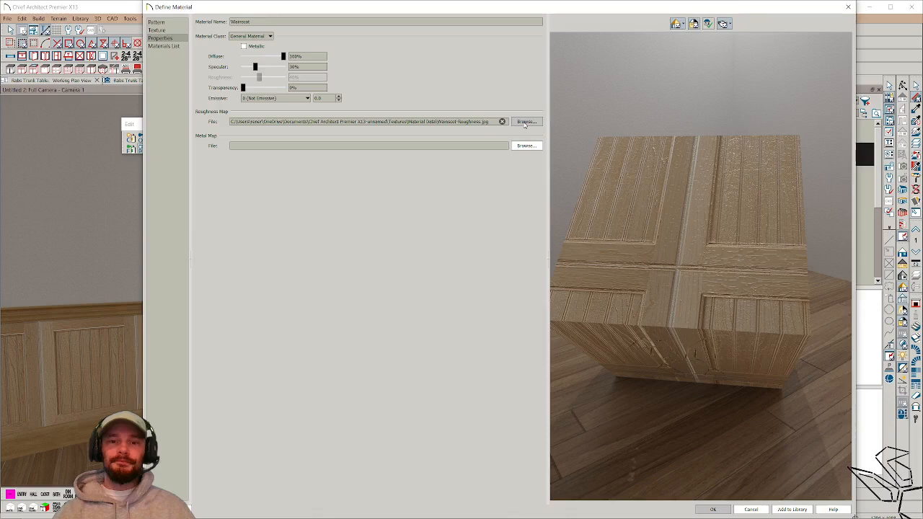
{"action": "left_click", "coordinate": [501, 122]}
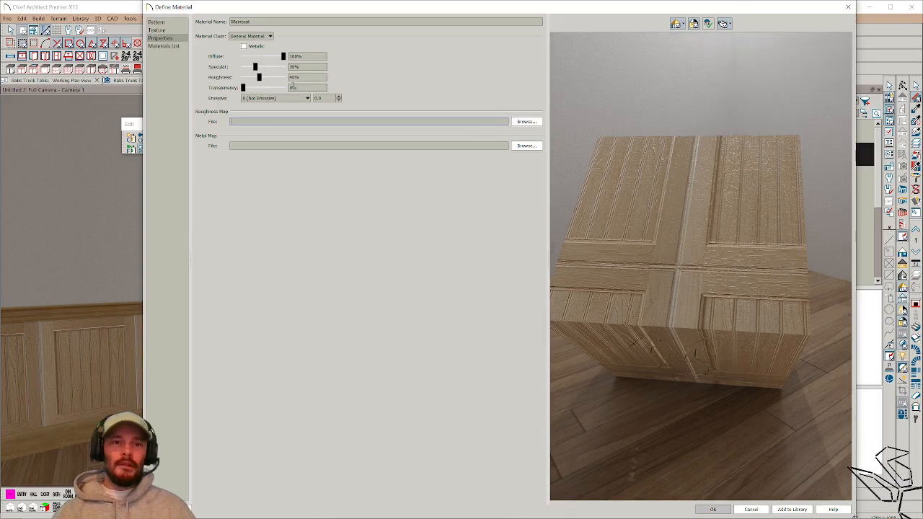
{"action": "left_click", "coordinate": [281, 78]}
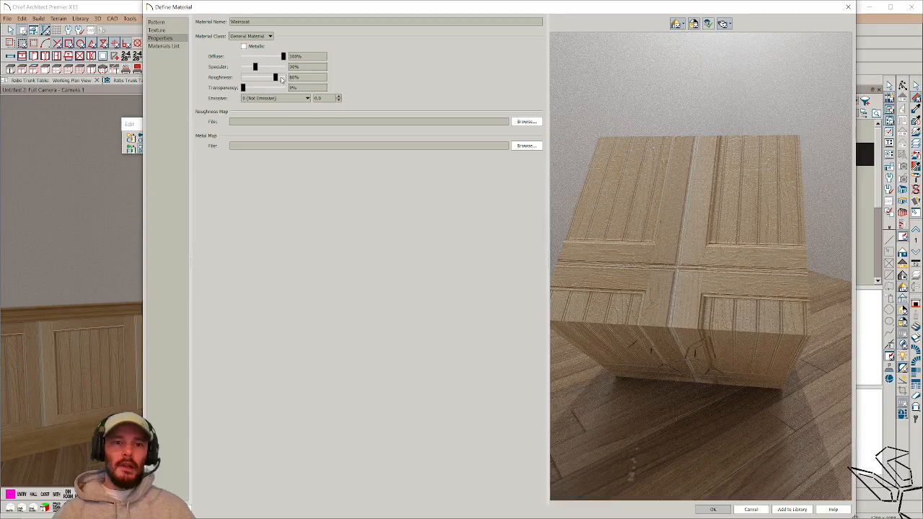
{"action": "left_click", "coordinate": [282, 78]}
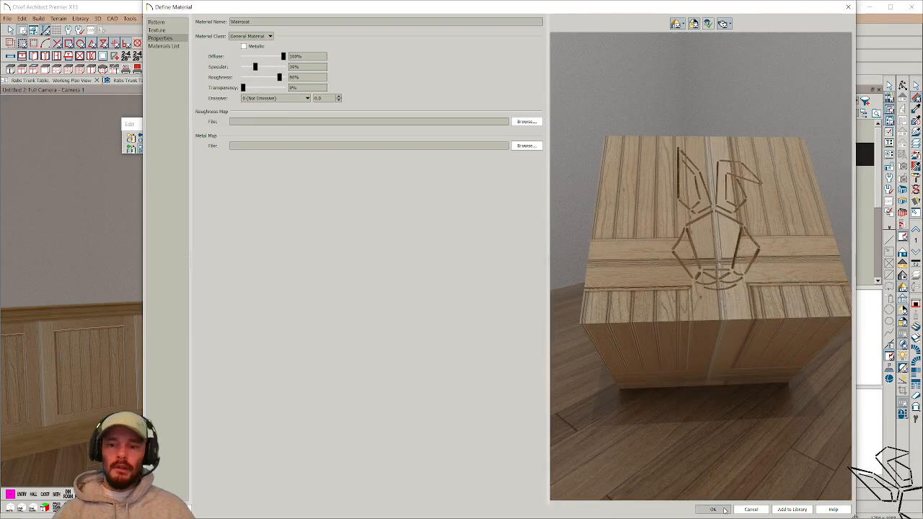
{"action": "left_click", "coordinate": [712, 509]}
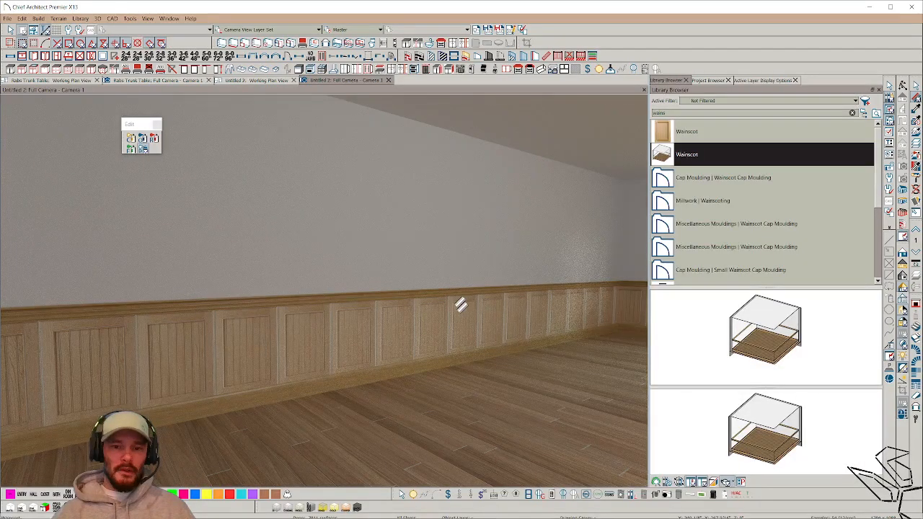
Switch to Photoshop and reorder the layers so Wainscot-2-Diffuse is on top, Wainscot-2-Bump below it, and Group 1 last
{"action": "key", "text": "space"}
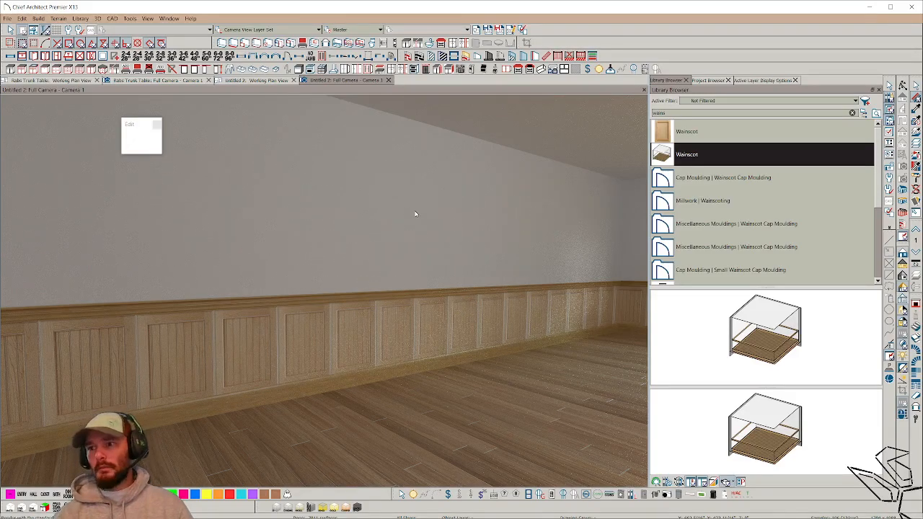
{"action": "key", "text": "alt+Tab"}
{"action": "key", "text": "alt+Tab"}
{"action": "key", "text": "alt+Tab"}
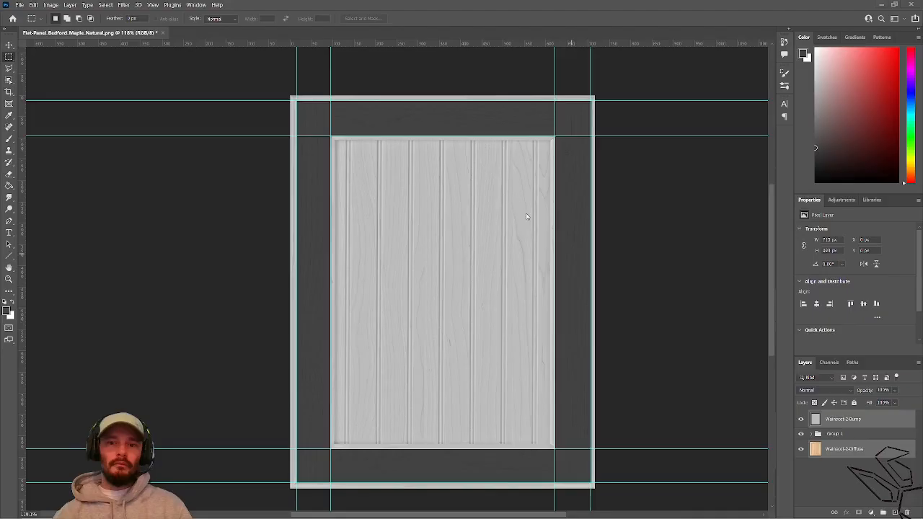
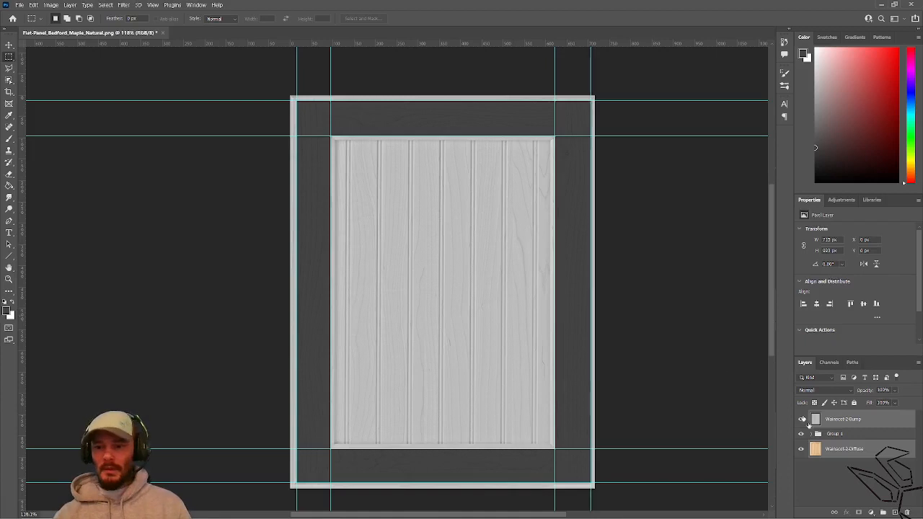
{"action": "left_click_drag", "start_coordinate": [835, 406], "coordinate": [838, 421]}
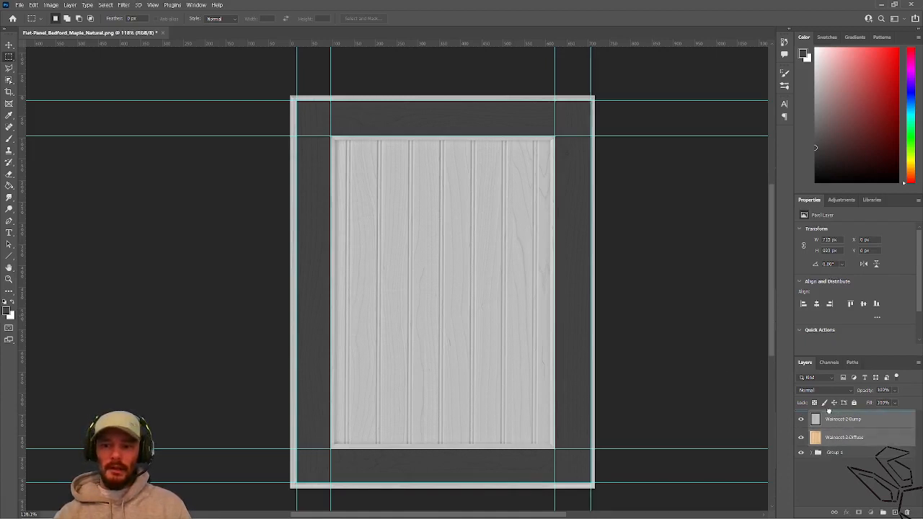
{"action": "left_click_drag", "start_coordinate": [833, 435], "coordinate": [836, 413]}
{"action": "scroll", "coordinate": [555, 324], "scroll_direction": "down", "scroll_amount": 5, "text": "alt"}
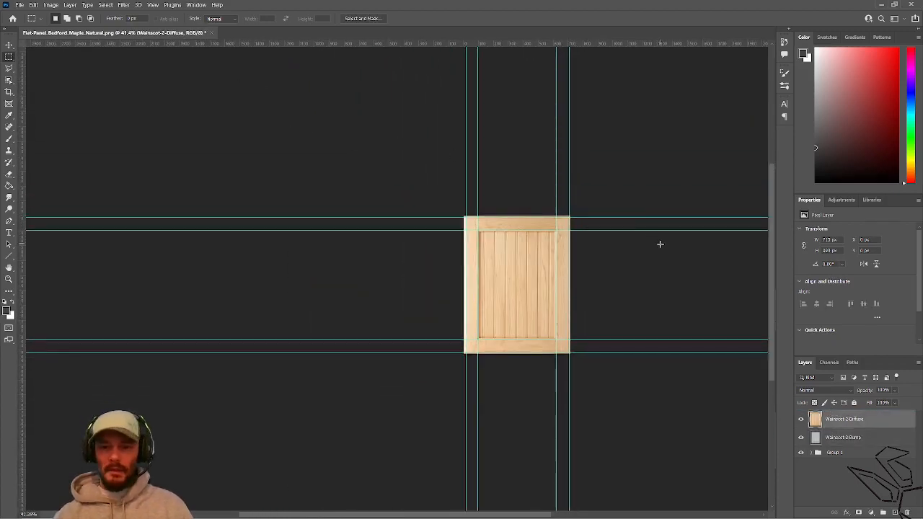
{"action": "scroll", "coordinate": [633, 288], "scroll_direction": "up", "scroll_amount": 1}
{"action": "scroll", "coordinate": [663, 343], "scroll_direction": "down", "scroll_amount": 1}
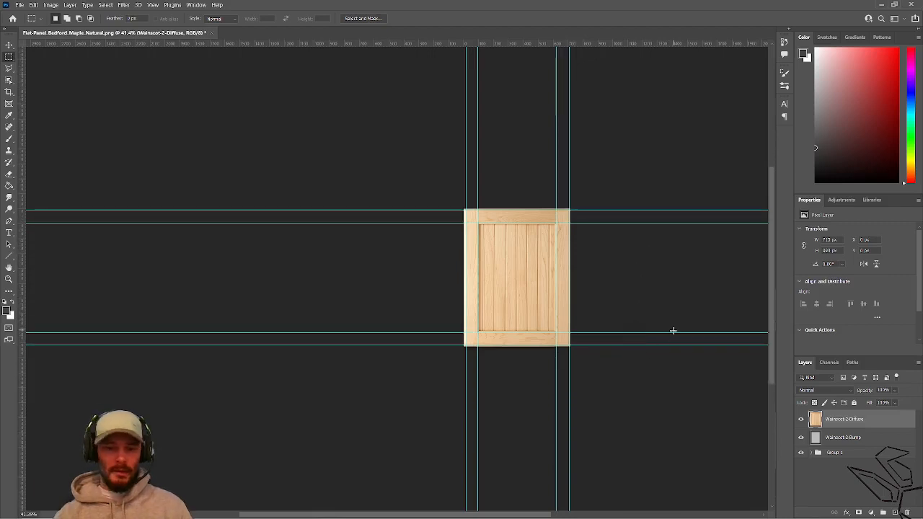
{"action": "scroll", "coordinate": [672, 330], "scroll_direction": "up", "scroll_amount": 1, "text": "alt"}
{"action": "scroll", "coordinate": [505, 447], "scroll_direction": "right", "scroll_amount": 4, "text": "shift"}
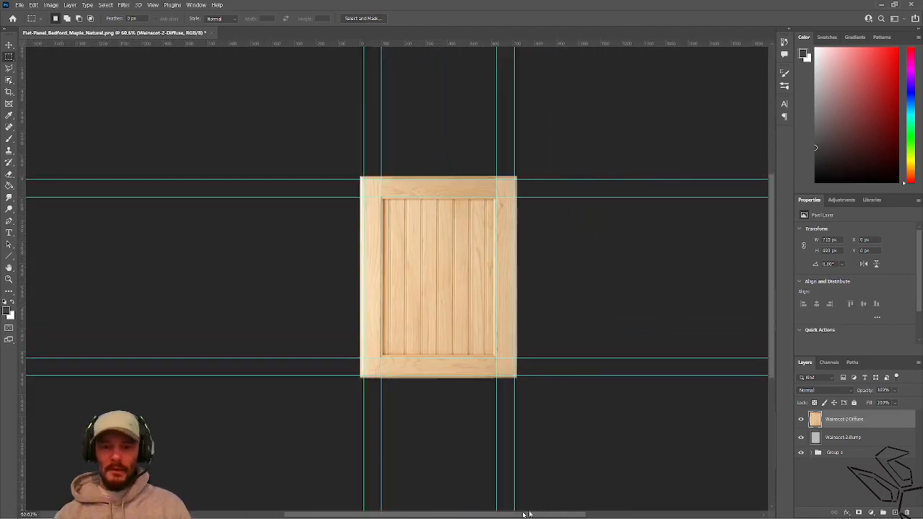
Crop the outer strips off both side stiles of the wainscot image, leaving it about 619 px wide at full height
{"action": "scroll", "coordinate": [410, 338], "scroll_direction": "up", "scroll_amount": 2, "text": "alt"}
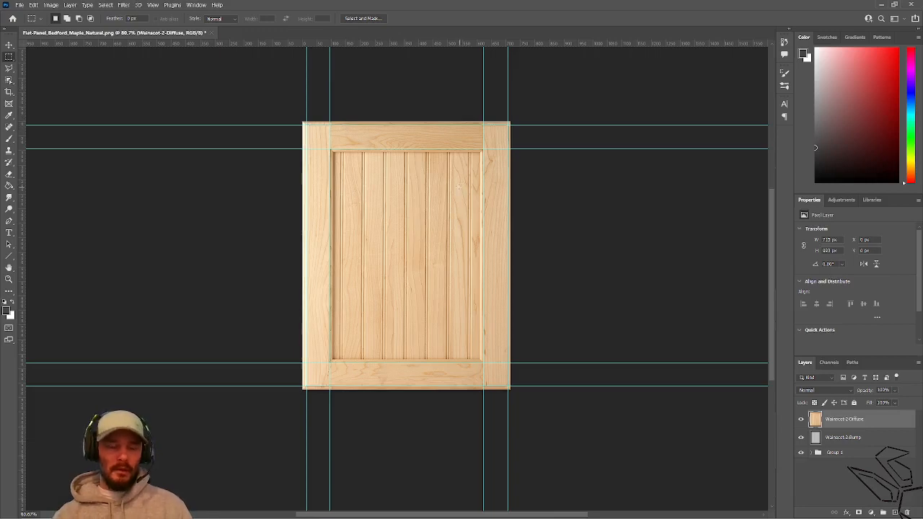
{"action": "scroll", "coordinate": [451, 183], "scroll_direction": "up", "scroll_amount": 2, "text": "alt"}
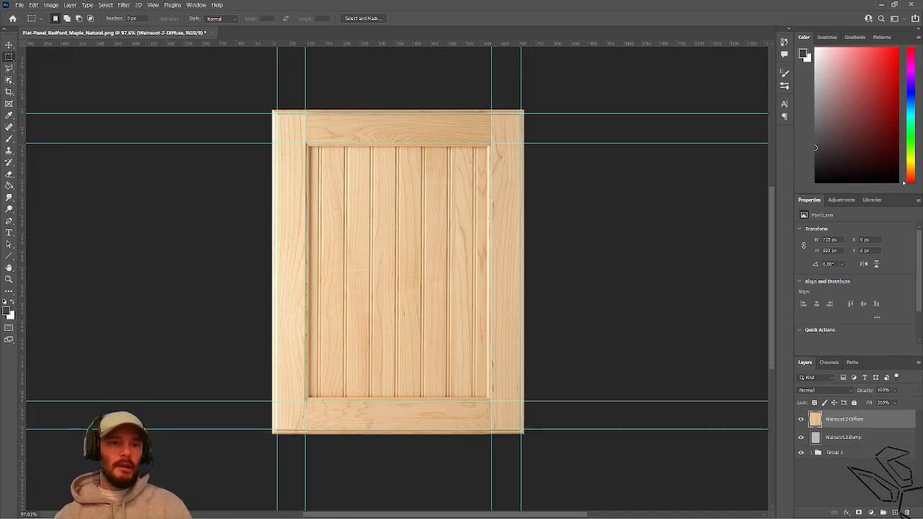
{"action": "left_click", "coordinate": [9, 91]}
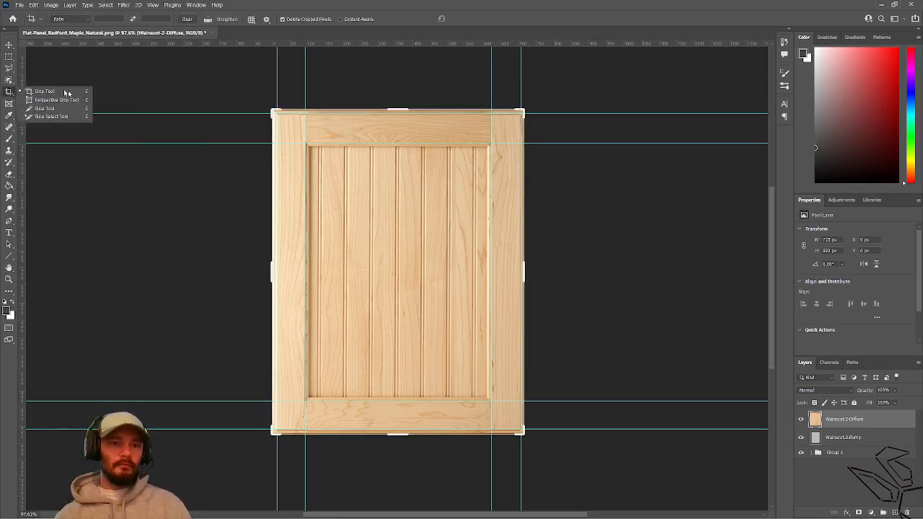
{"action": "left_click_drag", "start_coordinate": [274, 269], "coordinate": [292, 269]}
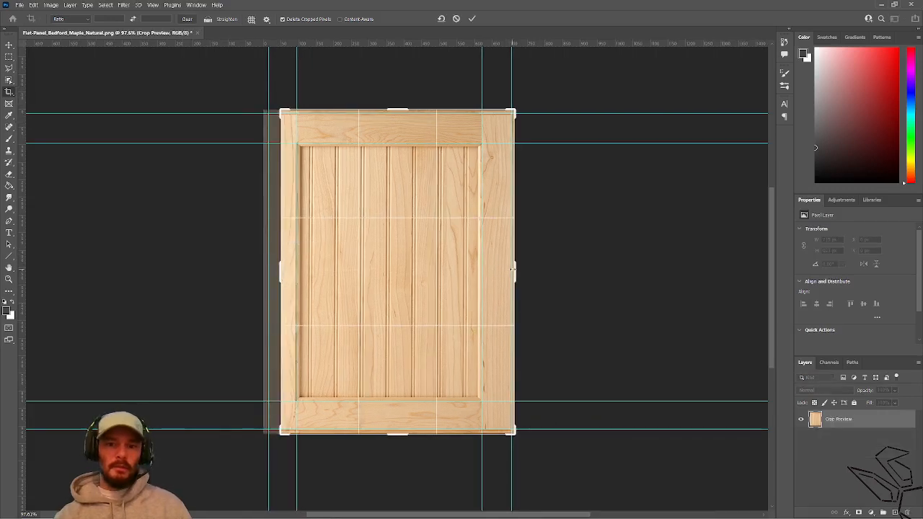
{"action": "left_click_drag", "start_coordinate": [510, 269], "coordinate": [507, 269]}
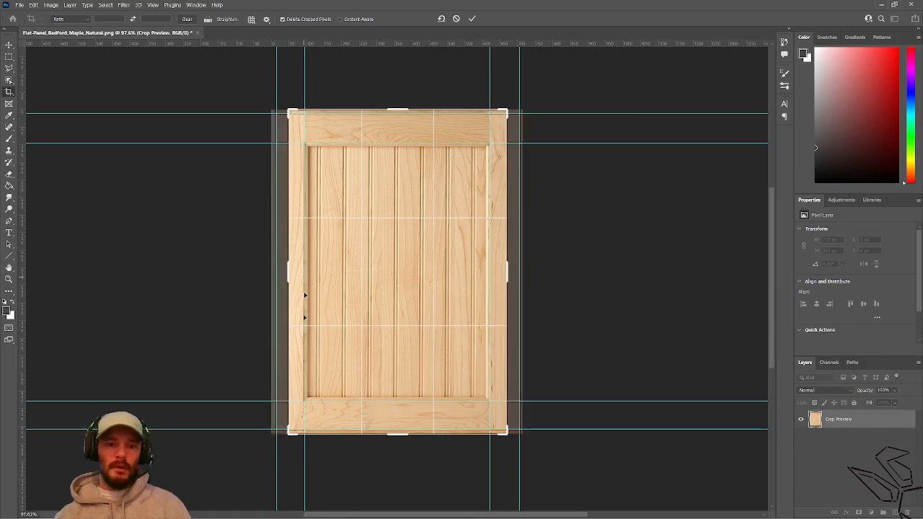
{"action": "left_click", "coordinate": [474, 18]}
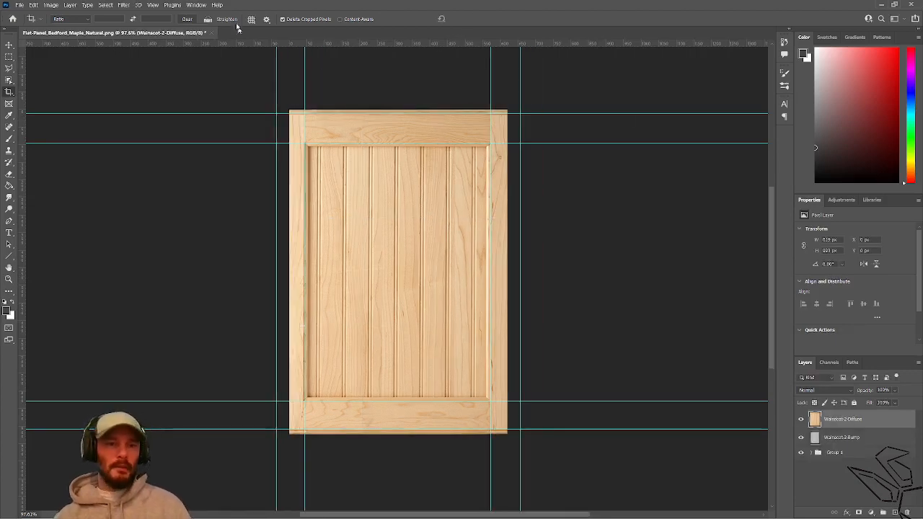
Apply the Offset filter to the Wainscot-2-Diffuse layer with horizontal -277, vertical 0 and Wrap Around to move the side seam inward
{"action": "left_click", "coordinate": [123, 5]}
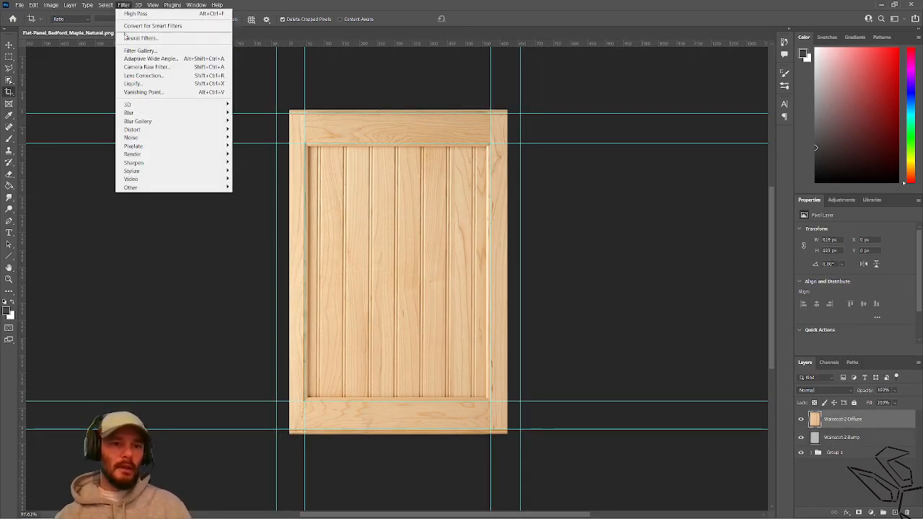
{"action": "mouse_move", "coordinate": [177, 189]}
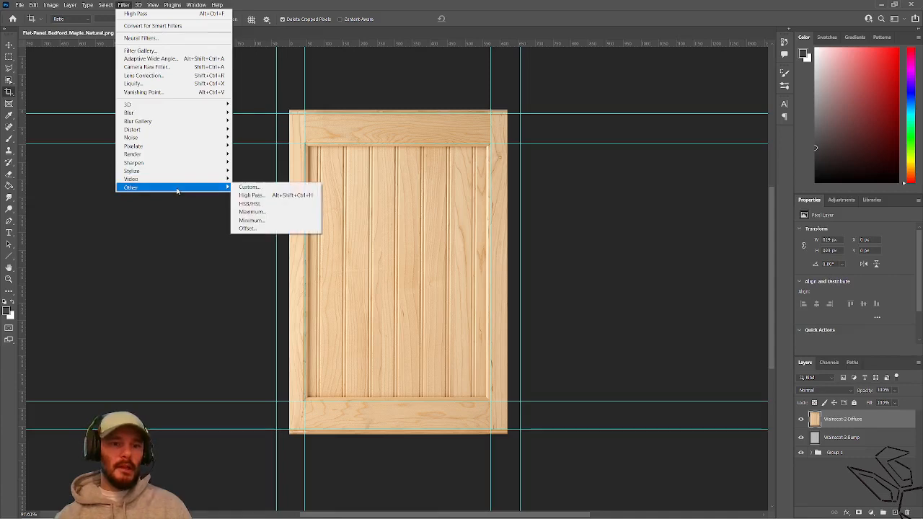
{"action": "left_click", "coordinate": [246, 229]}
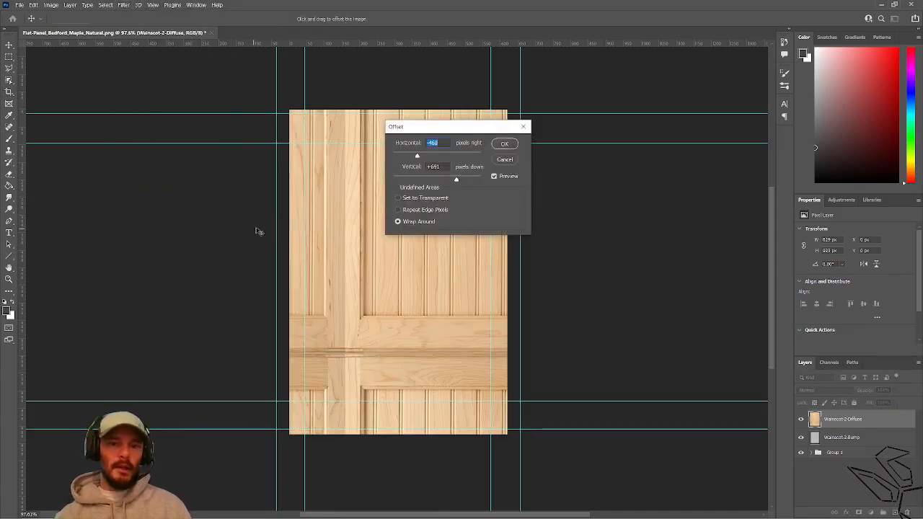
{"action": "left_click", "coordinate": [441, 166]}
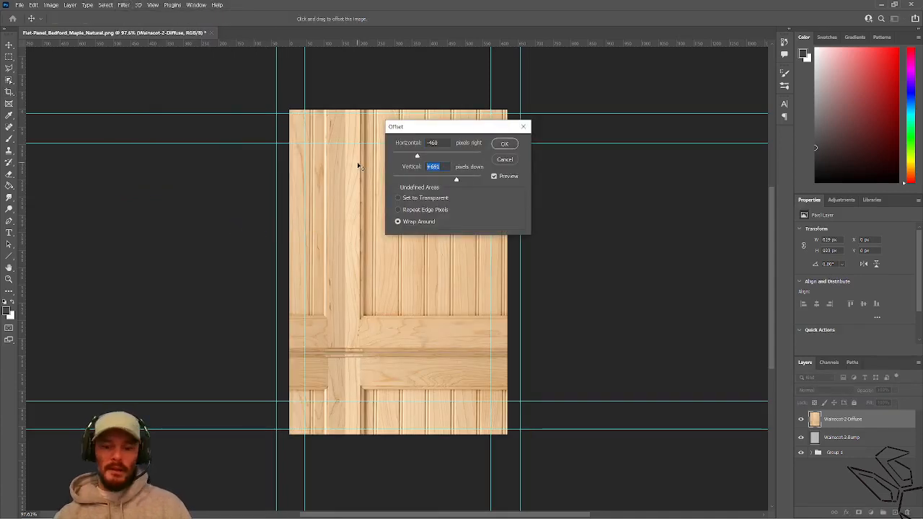
{"action": "type", "text": "0"}
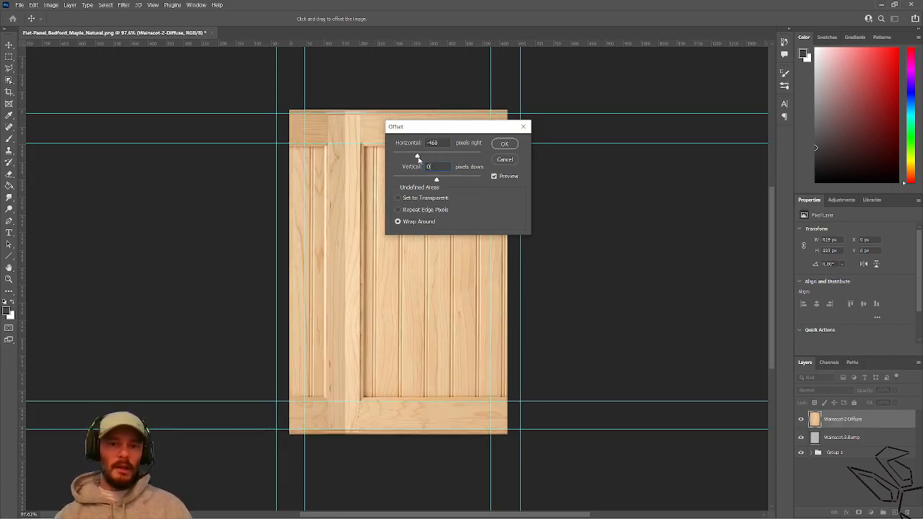
{"action": "left_click_drag", "start_coordinate": [417, 158], "coordinate": [425, 156]}
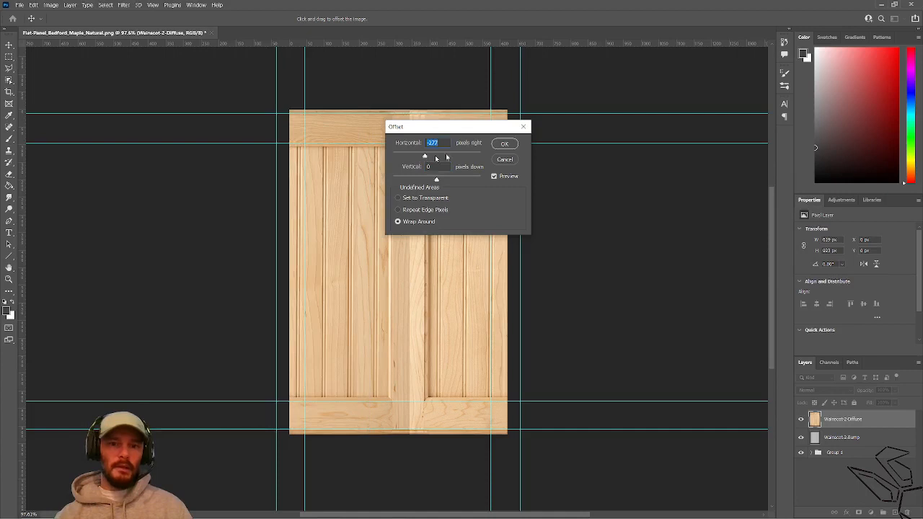
{"action": "left_click", "coordinate": [504, 145]}
{"action": "key", "text": "c"}
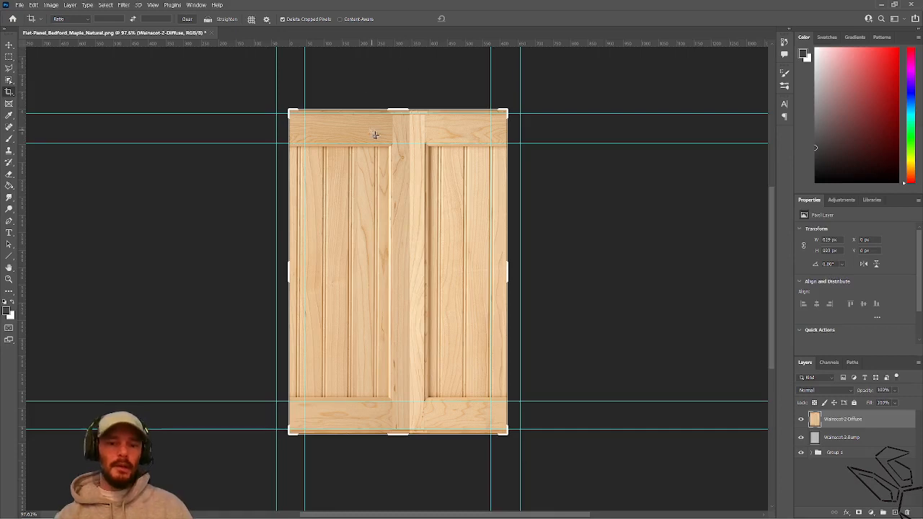
Heal the vertical seam along the full height of the central stile with the content-aware Spot Healing Brush, refining it with a smaller brush
{"action": "left_click", "coordinate": [8, 128]}
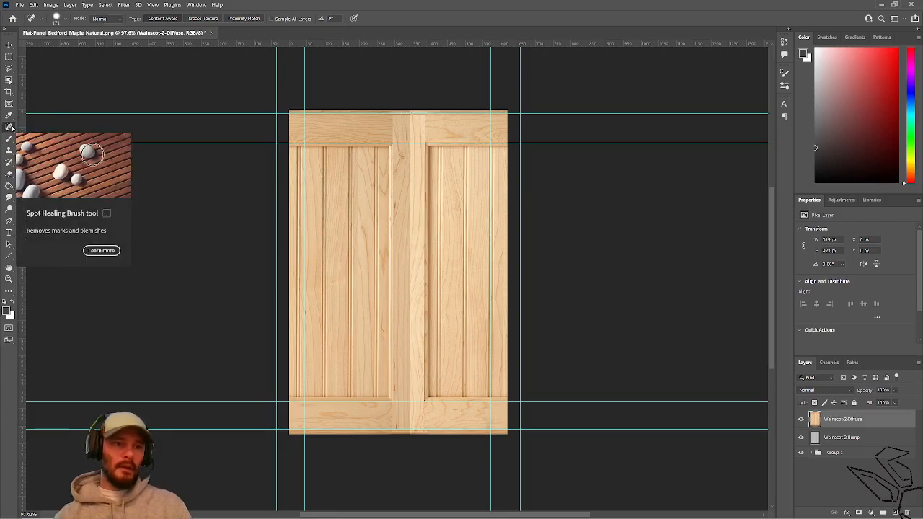
{"action": "right_click_drag", "start_coordinate": [431, 168], "coordinate": [405, 173], "text": "alt"}
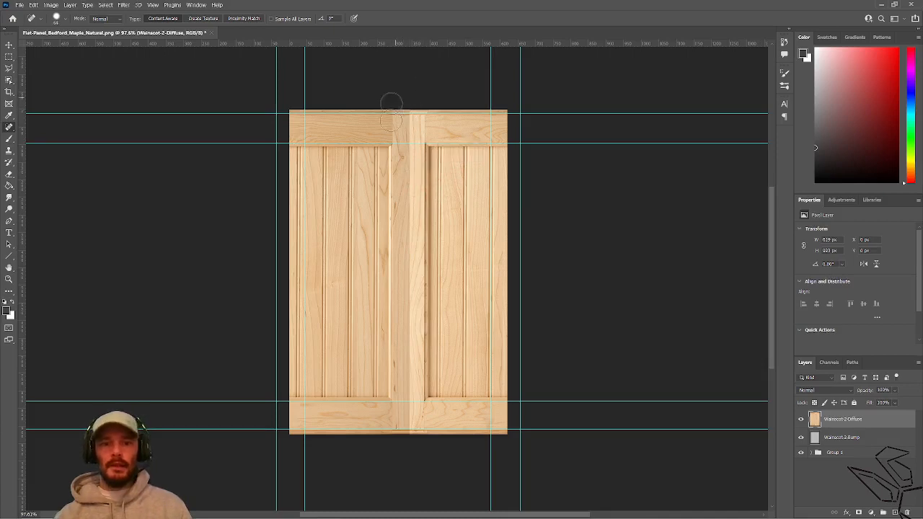
{"action": "left_click", "coordinate": [407, 121]}
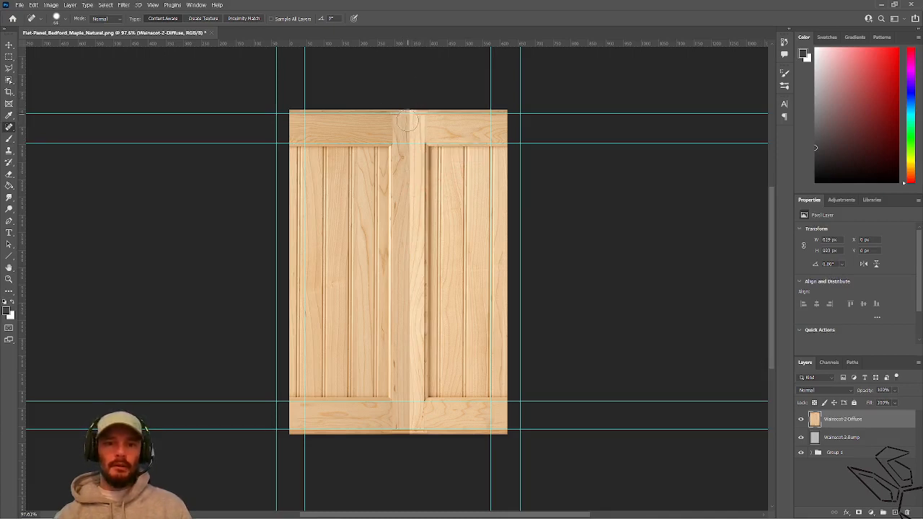
{"action": "left_click", "coordinate": [405, 422], "text": "shift"}
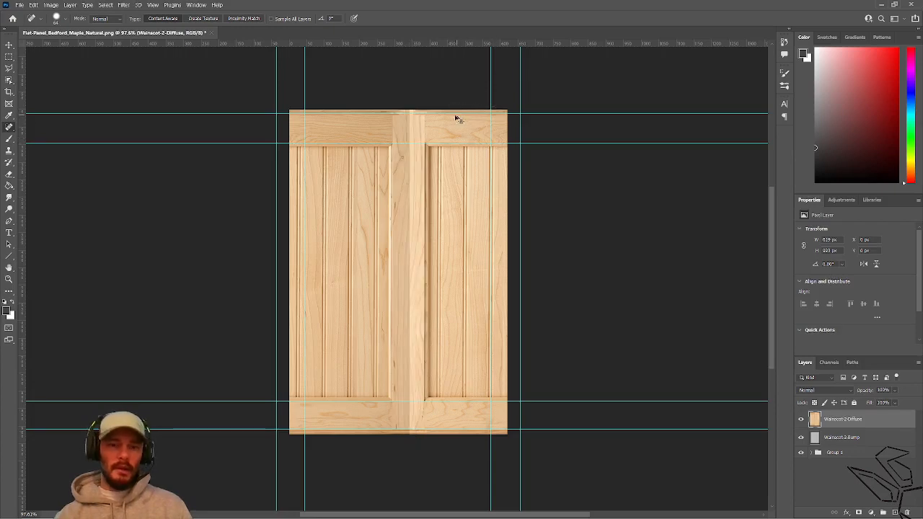
{"action": "right_click_drag", "start_coordinate": [423, 120], "coordinate": [411, 129], "text": "alt"}
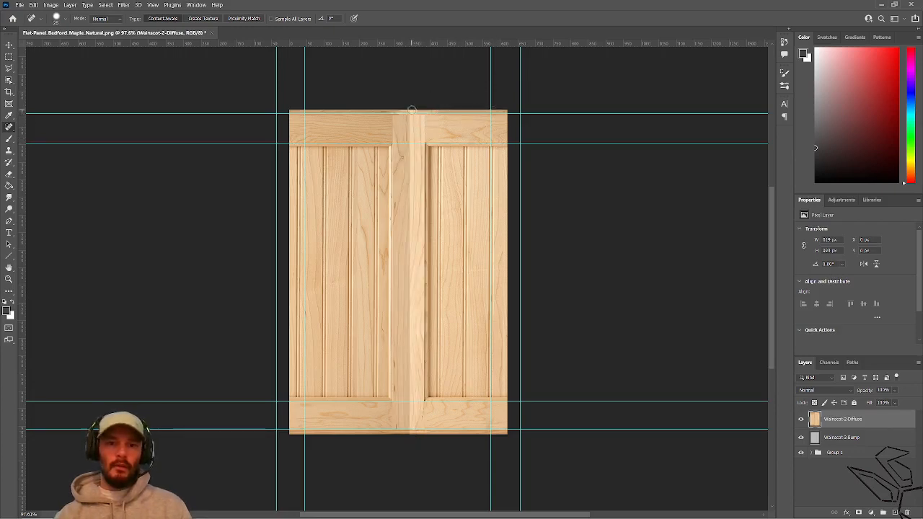
{"action": "left_click", "coordinate": [408, 108]}
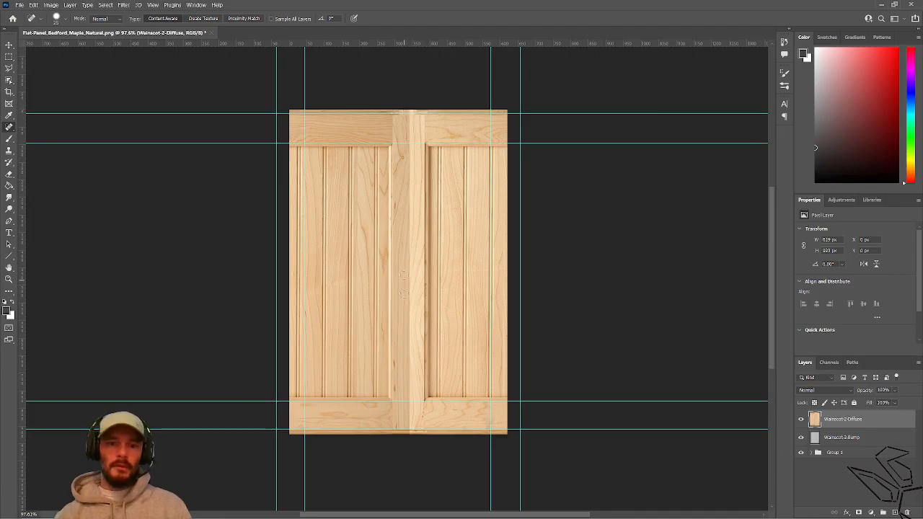
{"action": "left_click", "coordinate": [408, 432], "text": "shift"}
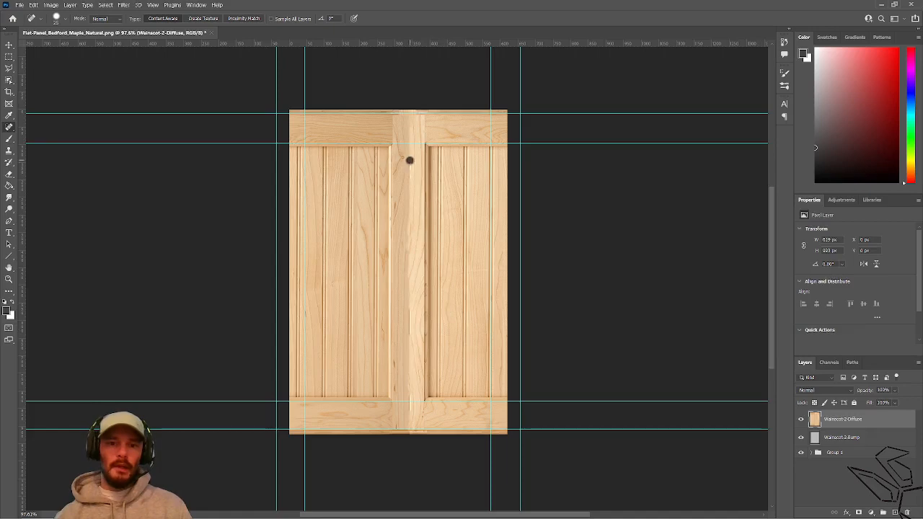
{"action": "left_click_drag", "start_coordinate": [409, 157], "coordinate": [408, 185]}
{"action": "left_click_drag", "start_coordinate": [410, 309], "coordinate": [408, 341]}
{"action": "left_click_drag", "start_coordinate": [410, 396], "coordinate": [408, 410]}
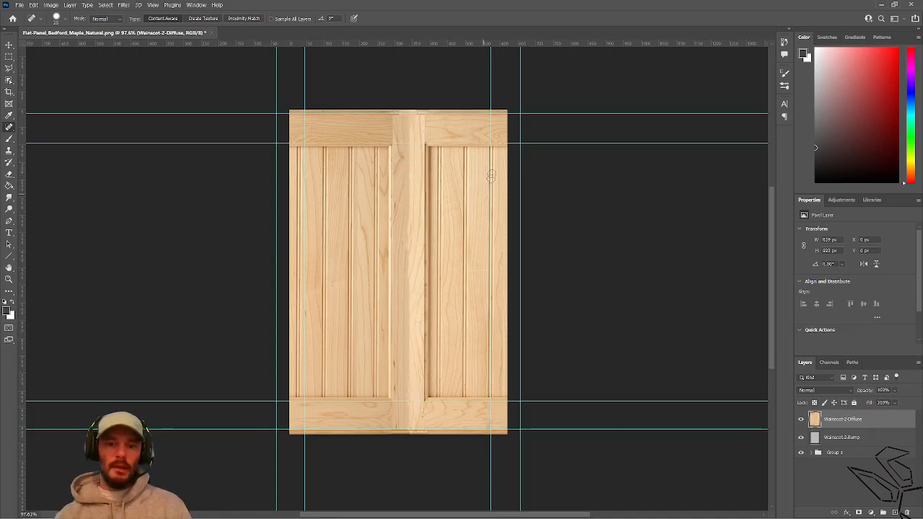
Blend the seam down the central stile with a larger Clone Stamp brush at reduced opacity, sampling wood grain from the same stile
{"action": "left_click", "coordinate": [8, 150]}
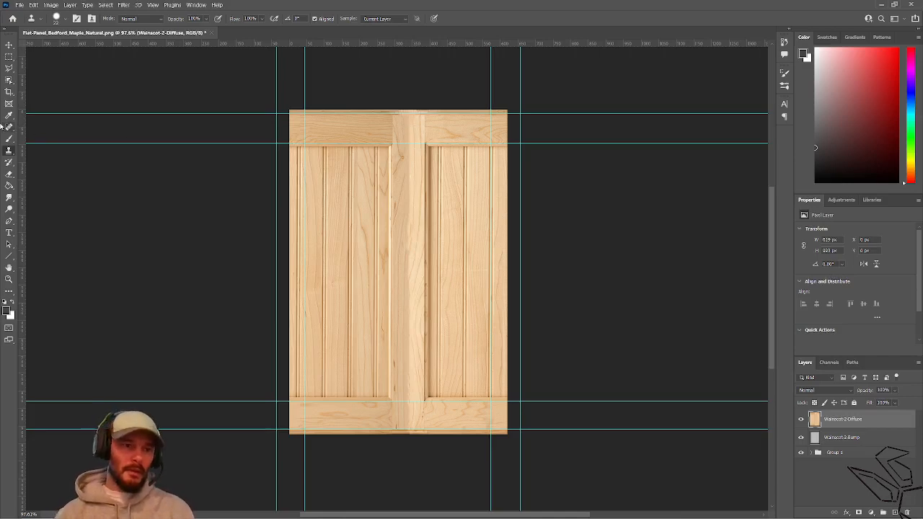
{"action": "right_click_drag", "start_coordinate": [422, 126], "coordinate": [428, 128], "text": "alt"}
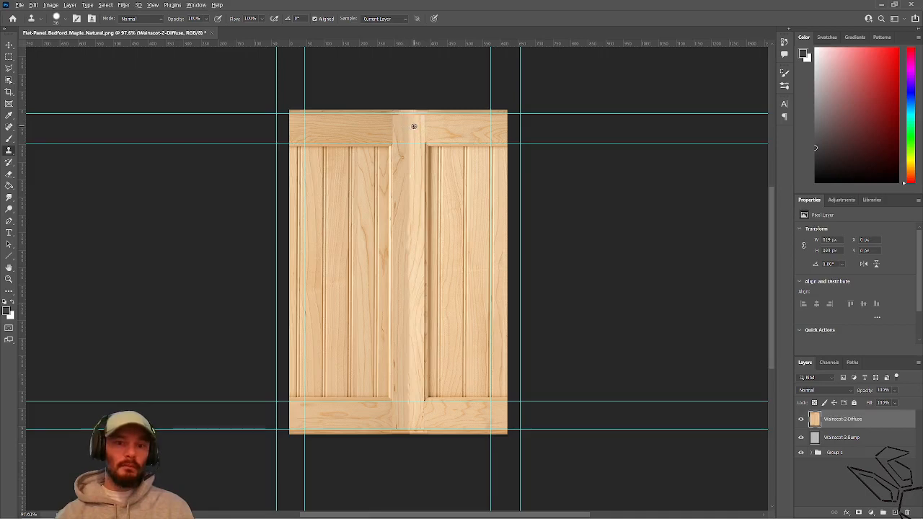
{"action": "right_click_drag", "start_coordinate": [407, 128], "coordinate": [414, 125], "text": "alt"}
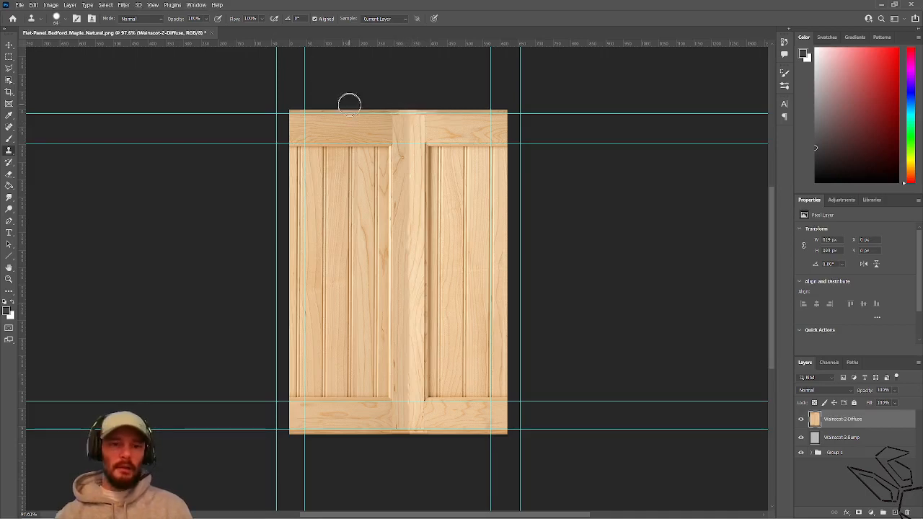
{"action": "key", "text": "3"}
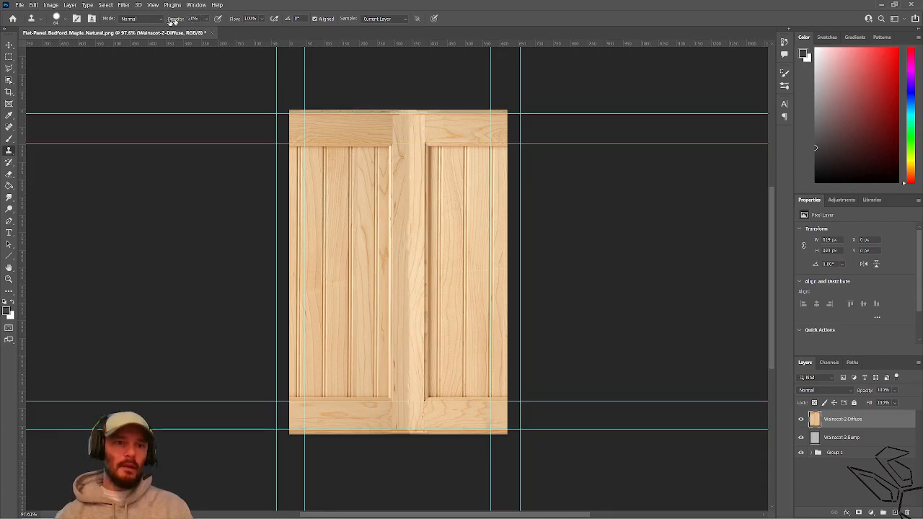
{"action": "left_click", "coordinate": [410, 124]}
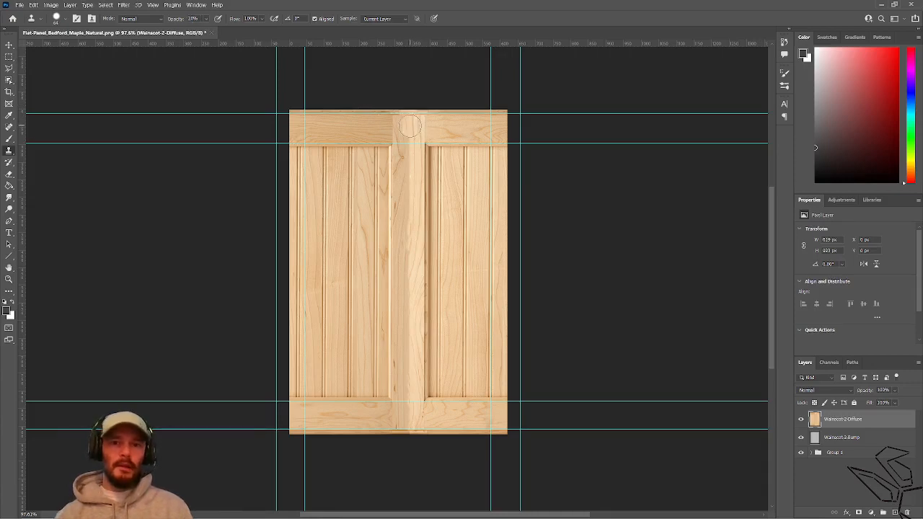
{"action": "left_click", "coordinate": [409, 126]}
{"action": "left_click", "coordinate": [409, 126]}
{"action": "left_click_drag", "start_coordinate": [407, 160], "coordinate": [408, 413]}
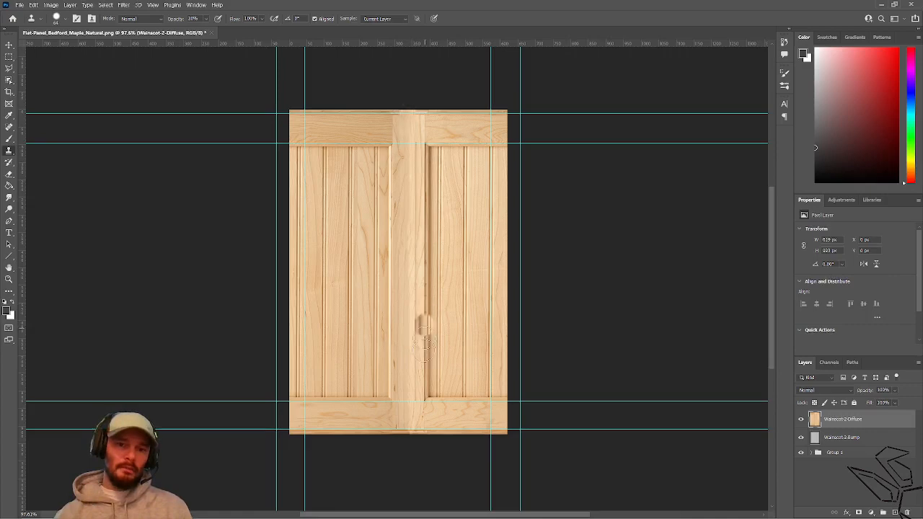
Heal the remaining tone difference down the central stile with further content-aware Spot Healing strokes and an enlarged brush
{"action": "left_click", "coordinate": [10, 127]}
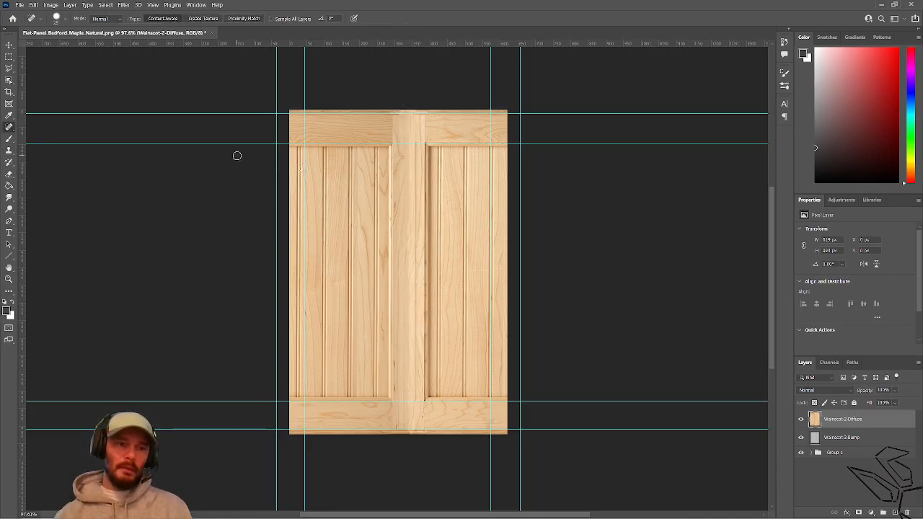
{"action": "left_click", "coordinate": [414, 405], "text": "shift"}
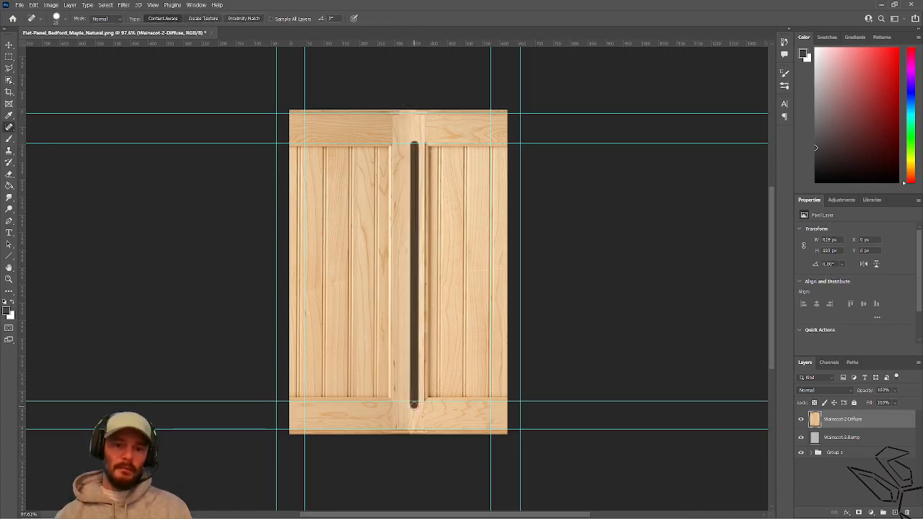
{"action": "left_click_drag", "start_coordinate": [414, 144], "coordinate": [409, 165]}
{"action": "mouse_move", "coordinate": [409, 164]}
{"action": "right_mouse_down", "text": "alt"}
{"action": "mouse_move", "coordinate": [423, 144]}
{"action": "mouse_move", "coordinate": [417, 90]}
{"action": "mouse_move", "coordinate": [408, 157]}
{"action": "mouse_move", "coordinate": [394, 156]}
{"action": "right_mouse_up", "text": "alt"}
{"action": "left_click", "coordinate": [411, 148]}
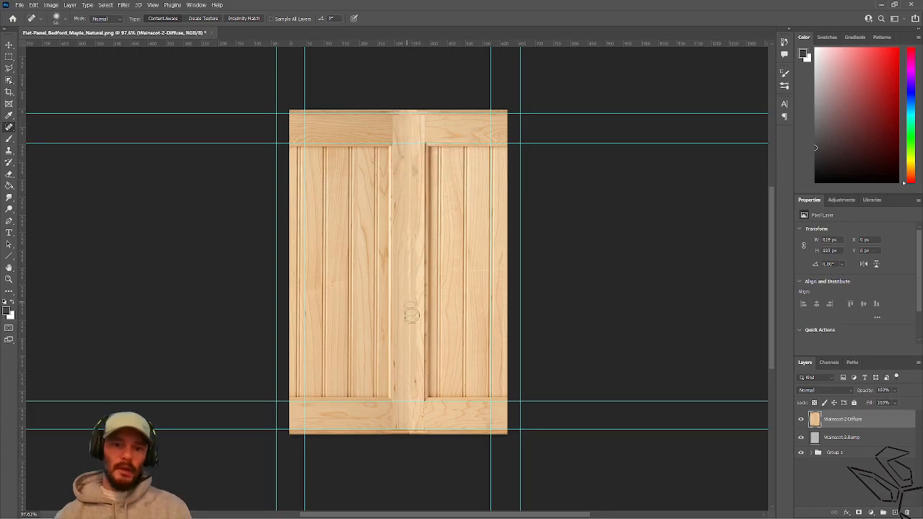
{"action": "left_click", "coordinate": [409, 396], "text": "shift"}
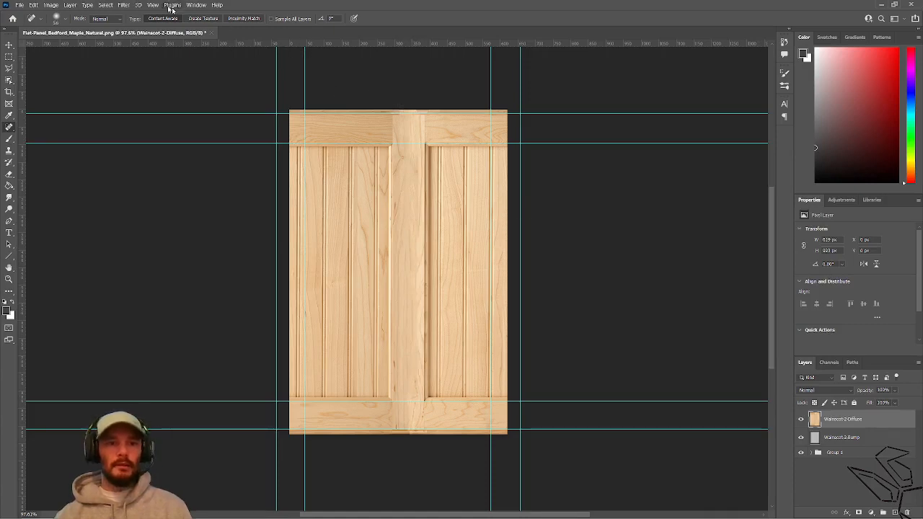
Try to return the healed wainscot to its original position by applying the Offset filter with horizontal and vertical at 0
{"action": "left_click", "coordinate": [123, 5]}
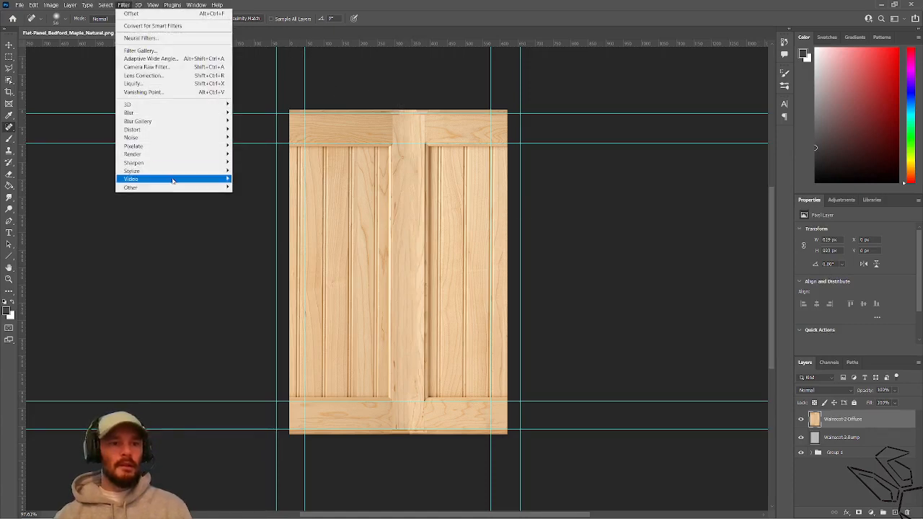
{"action": "mouse_move", "coordinate": [184, 187]}
{"action": "left_click", "coordinate": [247, 228]}
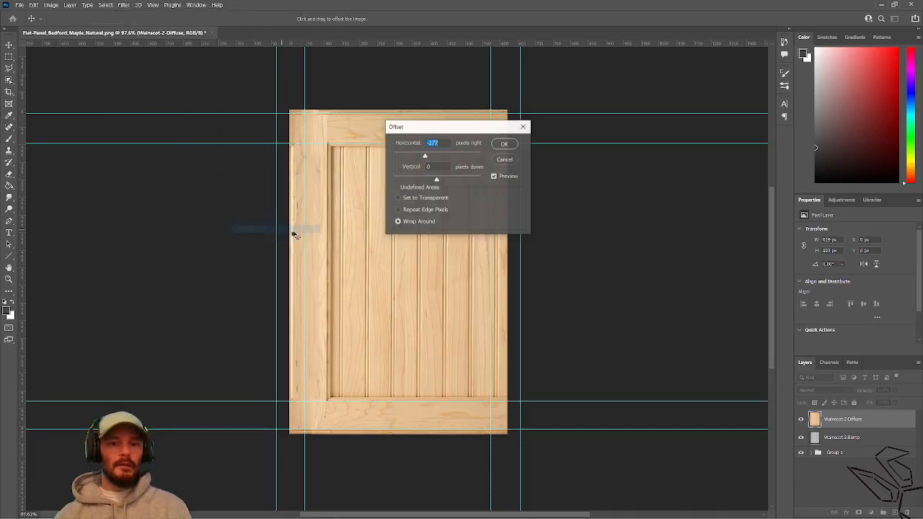
{"action": "type", "text": "0"}
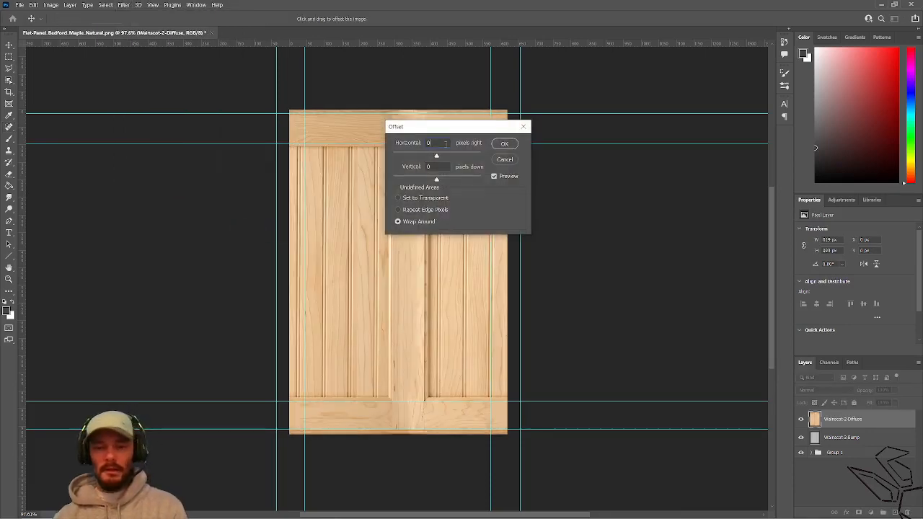
{"action": "key", "text": "Return"}
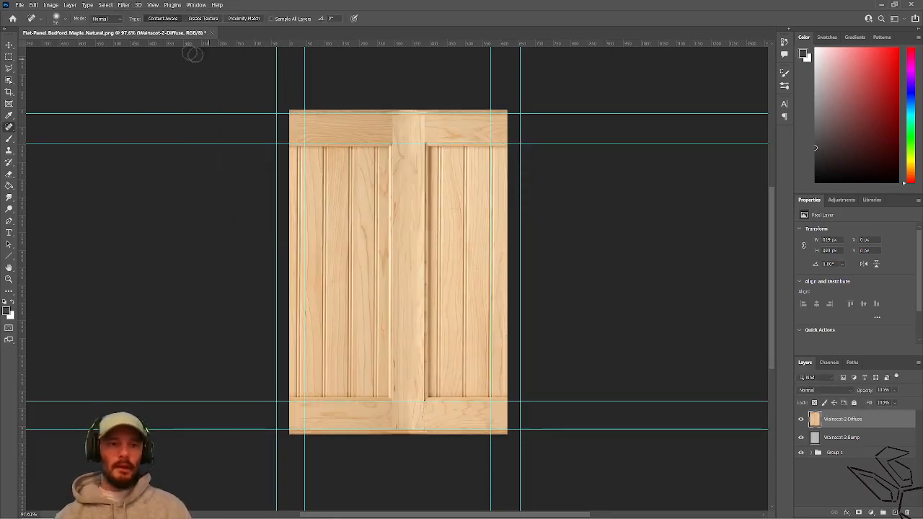
Shift the Wainscot-2-Diffuse layer back with the Offset filter at horizontal -340 px, vertical 0, wrapping around
{"action": "left_click", "coordinate": [124, 4]}
{"action": "mouse_move", "coordinate": [224, 189]}
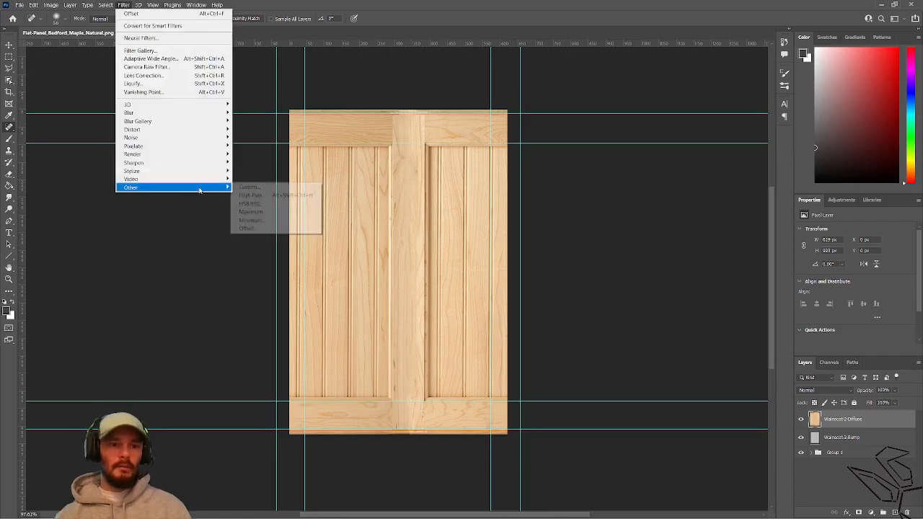
{"action": "left_click", "coordinate": [264, 229]}
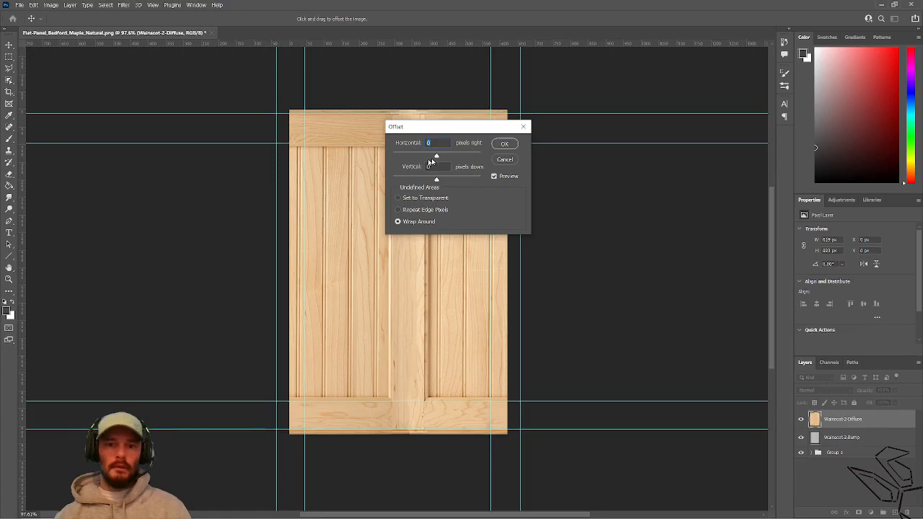
{"action": "left_click_drag", "start_coordinate": [431, 157], "coordinate": [423, 156]}
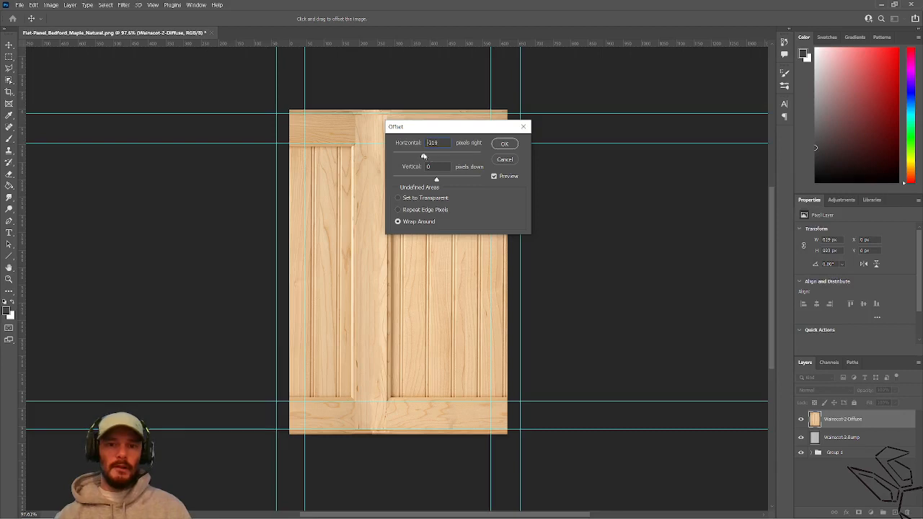
{"action": "left_click_drag", "start_coordinate": [465, 122], "coordinate": [667, 103]}
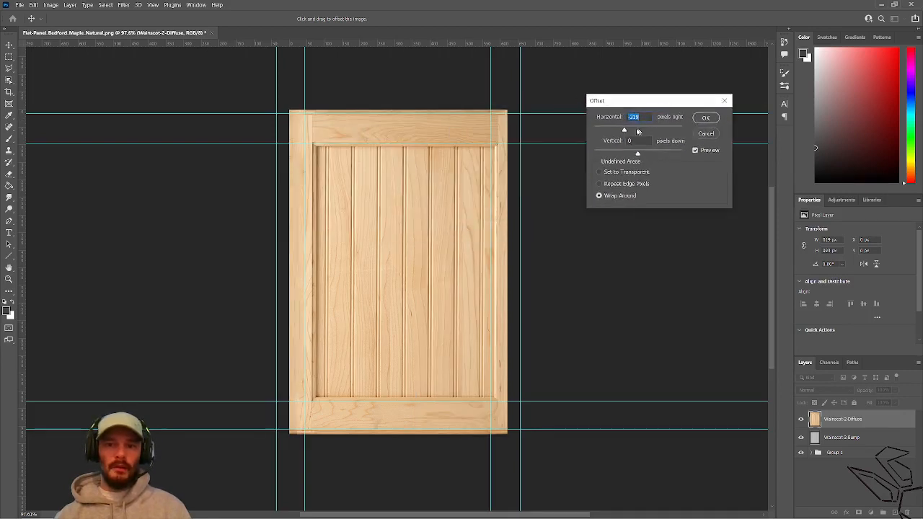
{"action": "left_click_drag", "start_coordinate": [625, 130], "coordinate": [624, 130]}
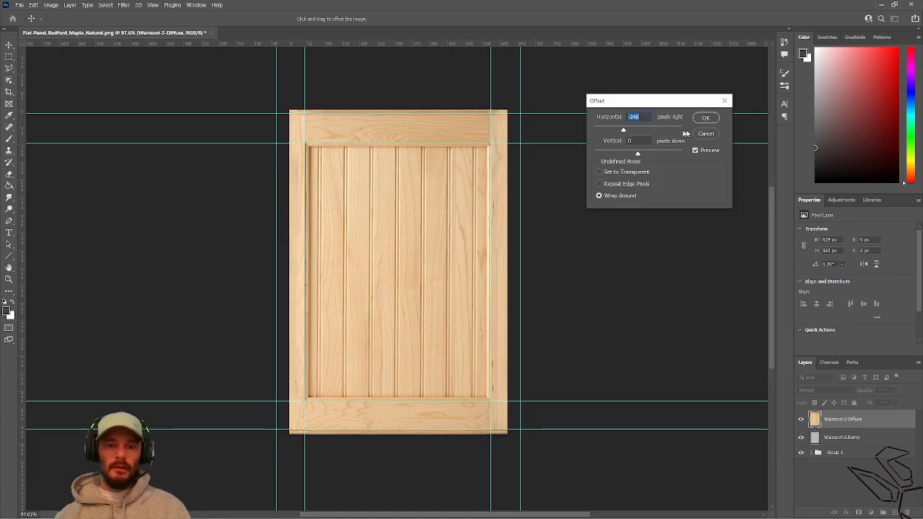
{"action": "left_click", "coordinate": [710, 117]}
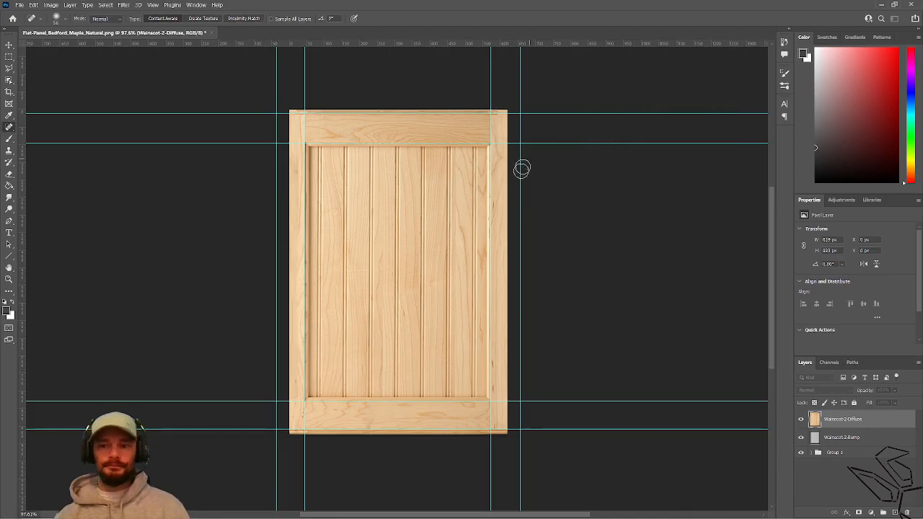
Compare the diffuse layer's alignment with the bump, move Group 1 above the Wainscot-2-Bump layer, and hide the diffuse and merged bump layers
{"action": "left_click", "coordinate": [800, 421]}
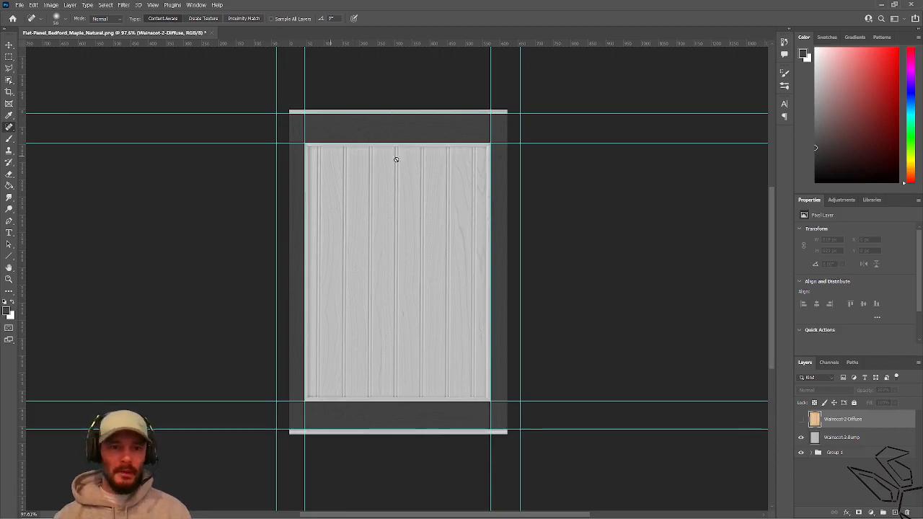
{"action": "left_click", "coordinate": [801, 419]}
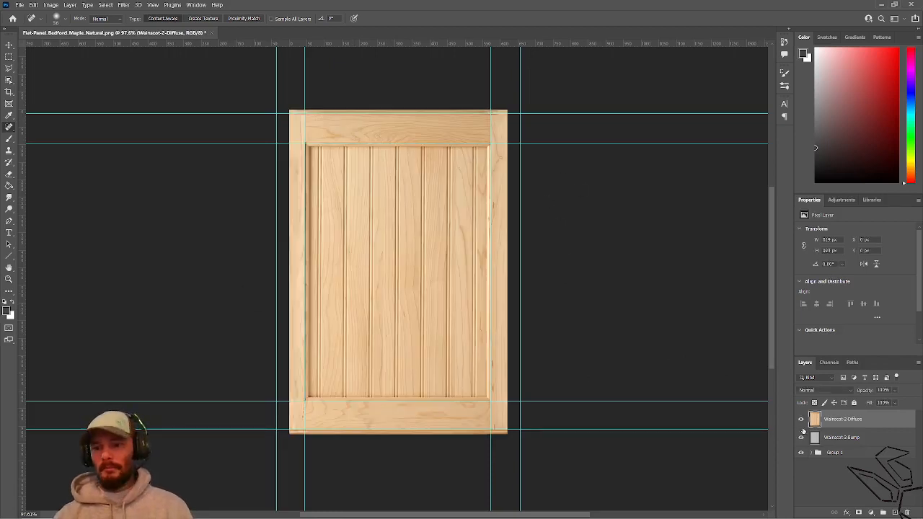
{"action": "left_click_drag", "start_coordinate": [820, 457], "coordinate": [824, 437]}
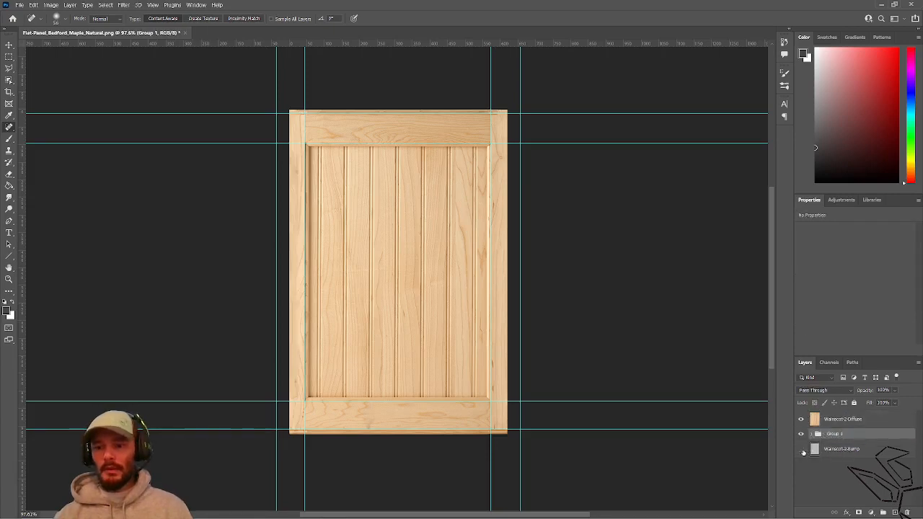
{"action": "left_click", "coordinate": [801, 419]}
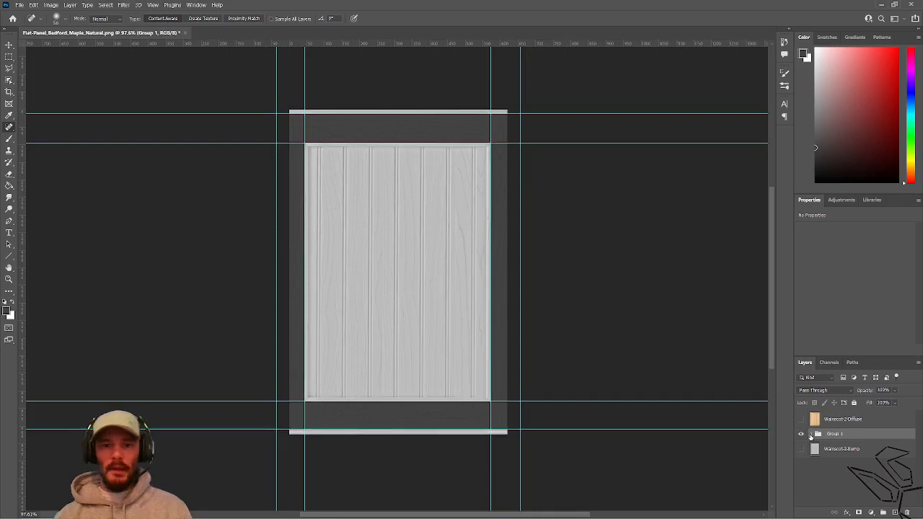
Raise the opacity of the Color Fill 1 layer inside Group 1 to 75%
{"action": "left_click", "coordinate": [811, 434]}
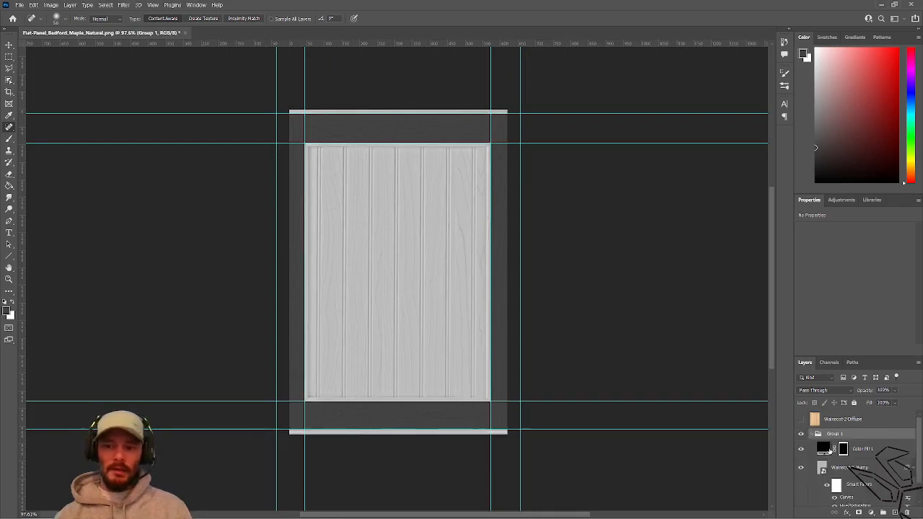
{"action": "left_click", "coordinate": [824, 451]}
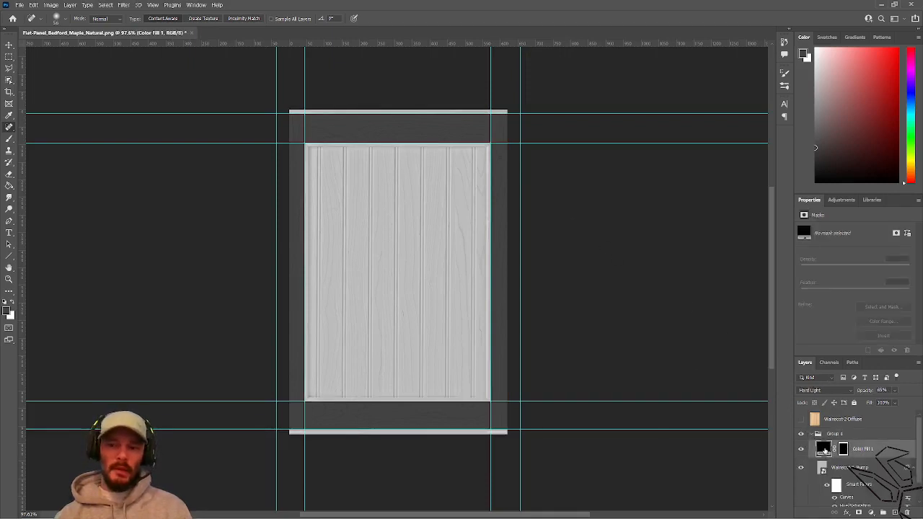
{"action": "left_click", "coordinate": [894, 390]}
{"action": "left_click_drag", "start_coordinate": [903, 402], "coordinate": [906, 403]}
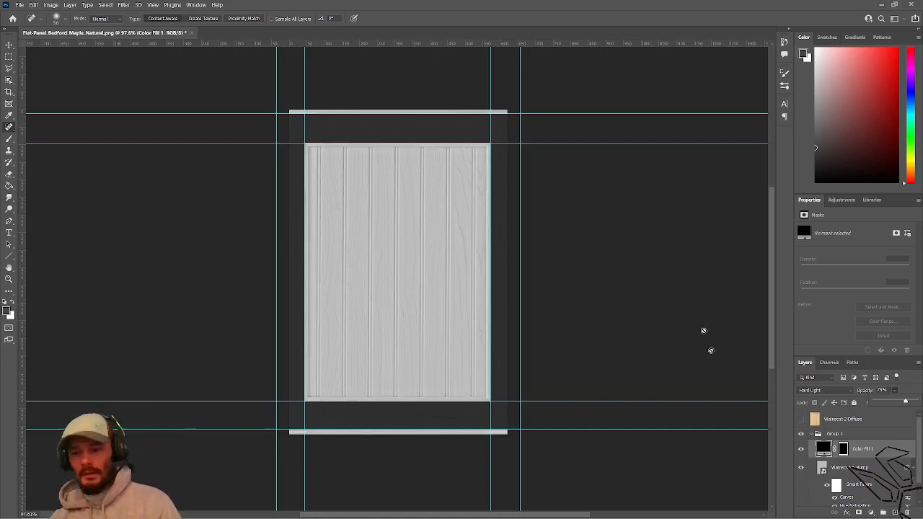
Stamp the visible bump layers into a new layer above Group 1 and name it Wainscot-Bump
{"action": "left_click", "coordinate": [846, 434]}
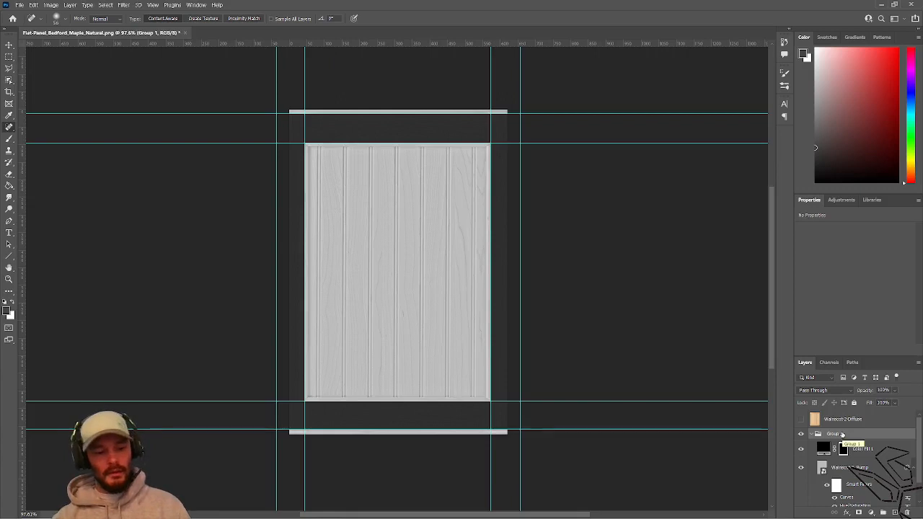
{"action": "key", "text": "ctrl+shift+alt+e"}
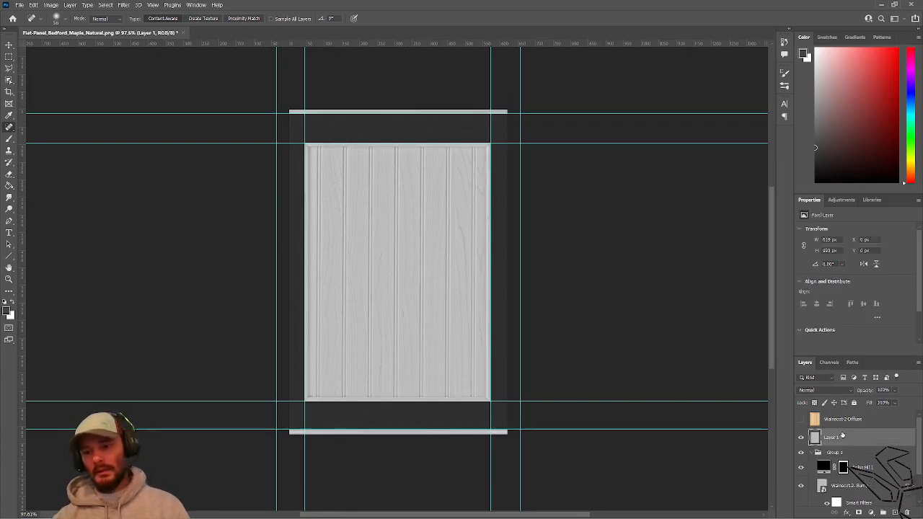
{"action": "double_click", "coordinate": [832, 437]}
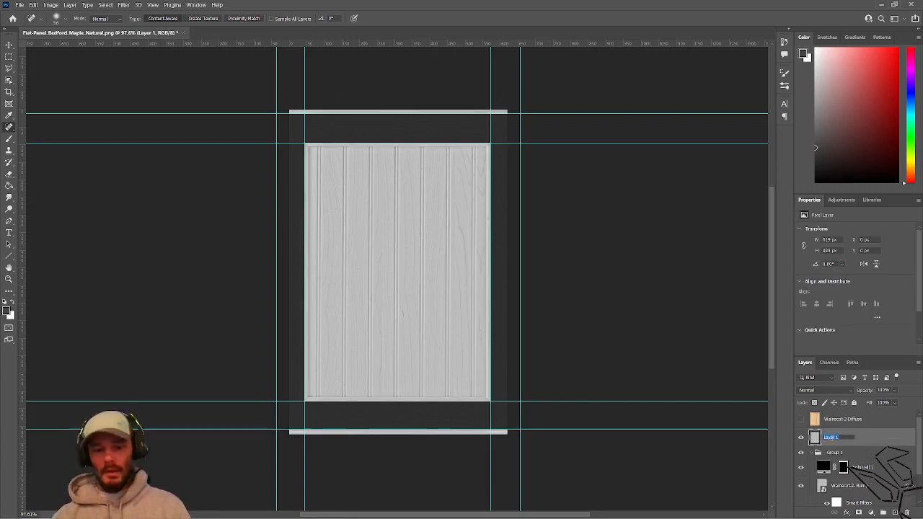
{"action": "type", "text": "Walls"}
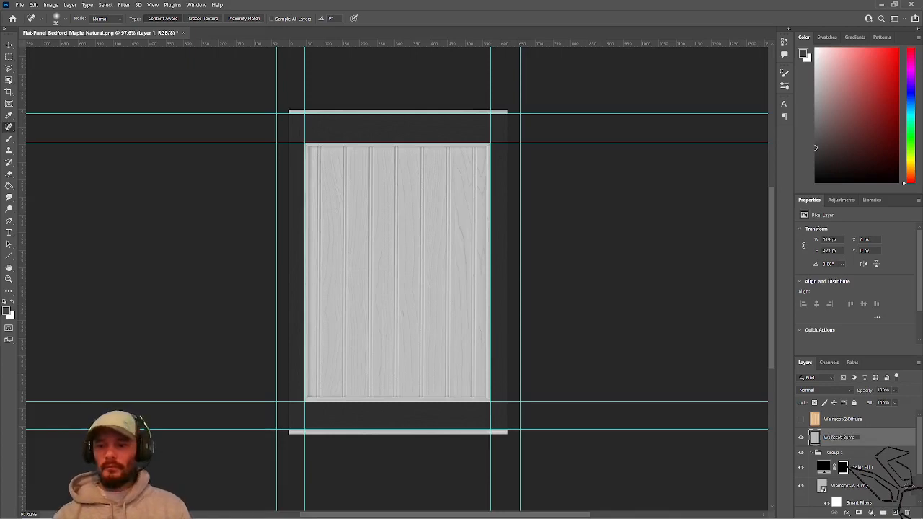
{"action": "key", "text": "Return"}
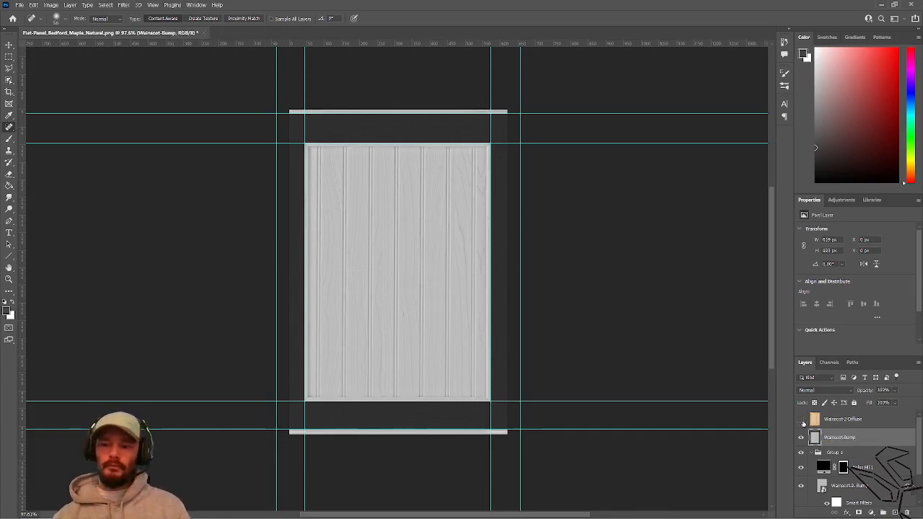
Show the diffuse layer and export Wainscot-2-Diffuse and Wainscot-Bump as JPGs into the Wainscot-Bead Board-1 folder
{"action": "left_click", "coordinate": [801, 420]}
{"action": "left_click", "coordinate": [863, 428]}
{"action": "left_click", "coordinate": [865, 439], "text": "shift"}
{"action": "right_click", "coordinate": [866, 438]}
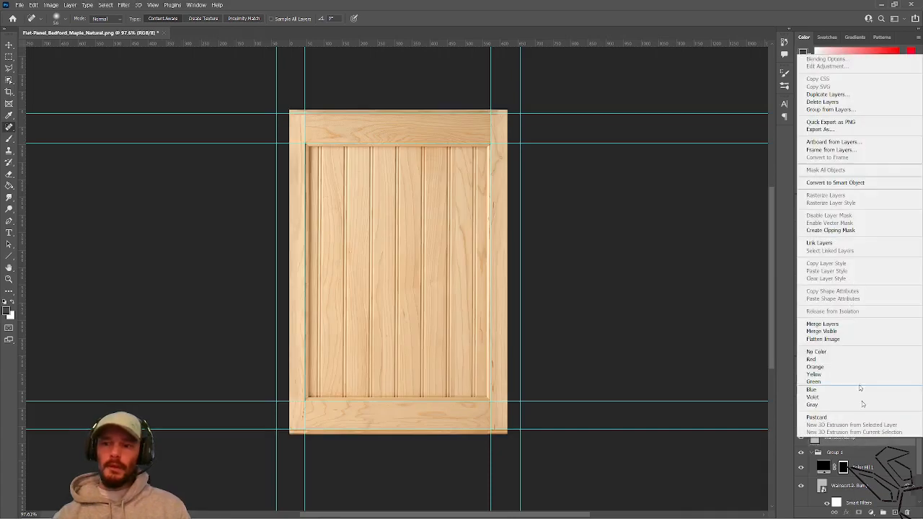
{"action": "left_click", "coordinate": [829, 130]}
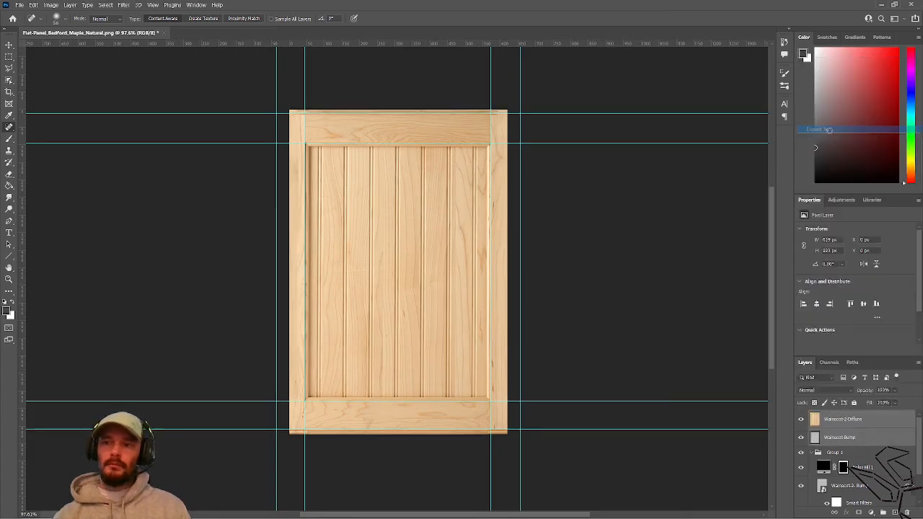
{"action": "left_click", "coordinate": [184, 146]}
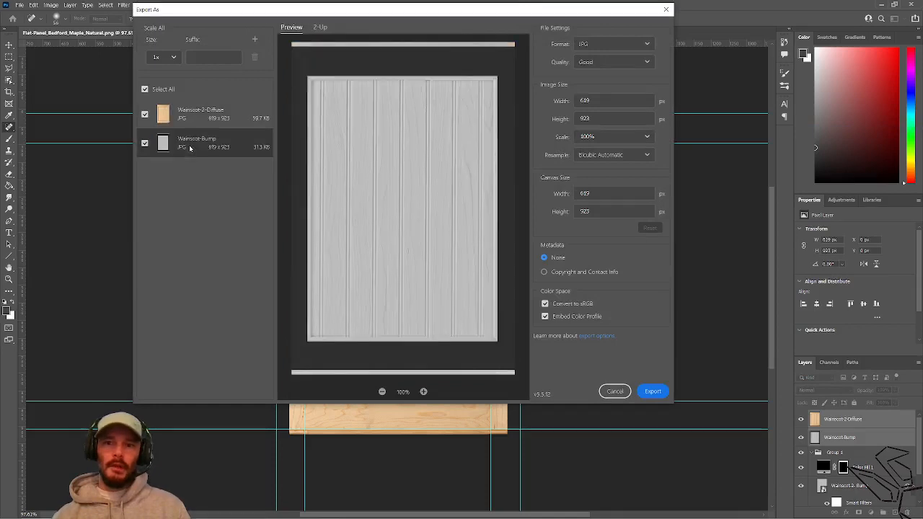
{"action": "left_click", "coordinate": [651, 392]}
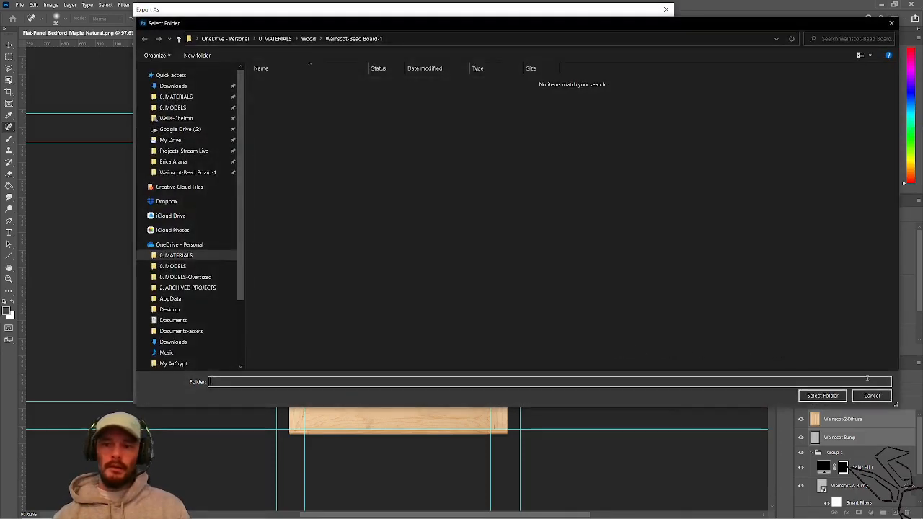
{"action": "left_click", "coordinate": [825, 395]}
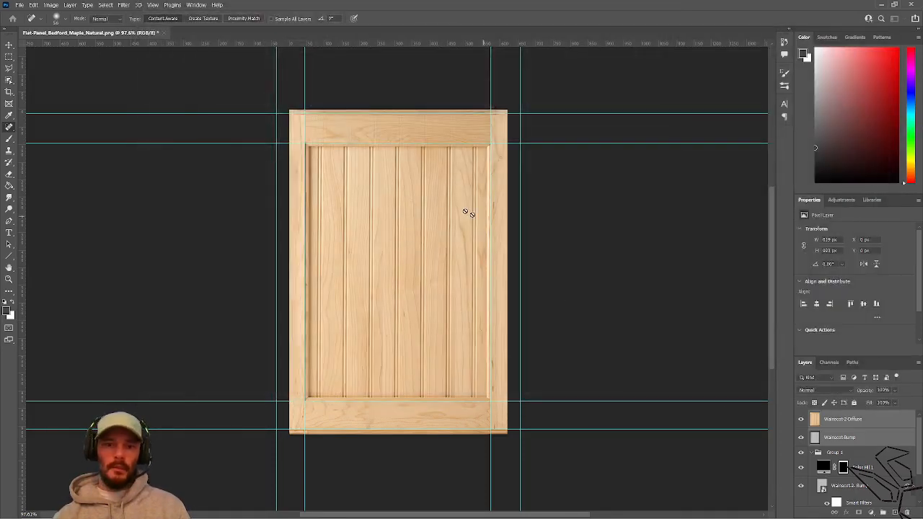
Switch to Chief Architect and set the wainscot material's texture X scale to 16 3/4" with the Y scale at 25"
{"action": "key", "text": "alt+Tab"}
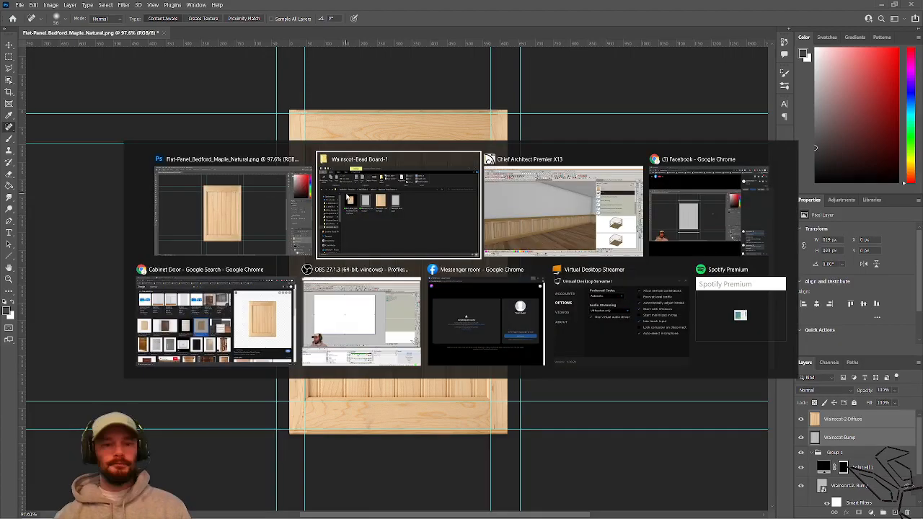
{"action": "key", "text": "alt+Tab"}
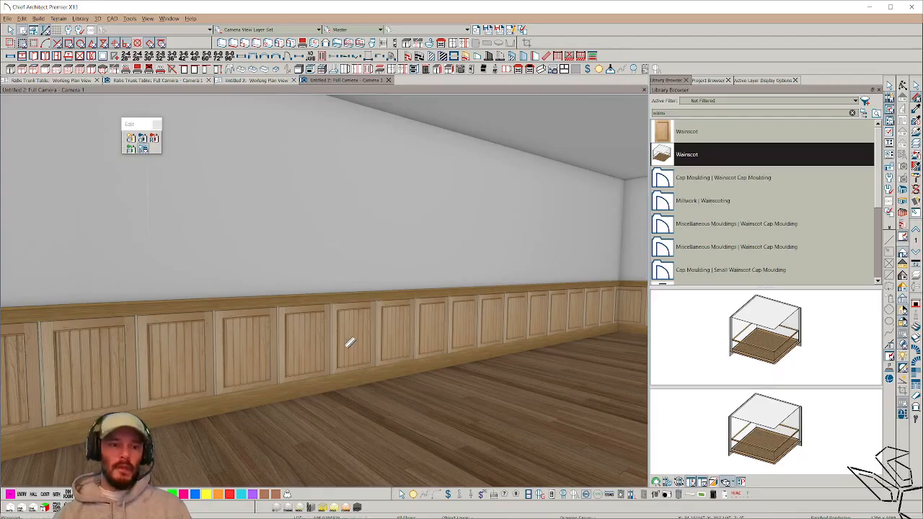
{"action": "left_click", "coordinate": [350, 342]}
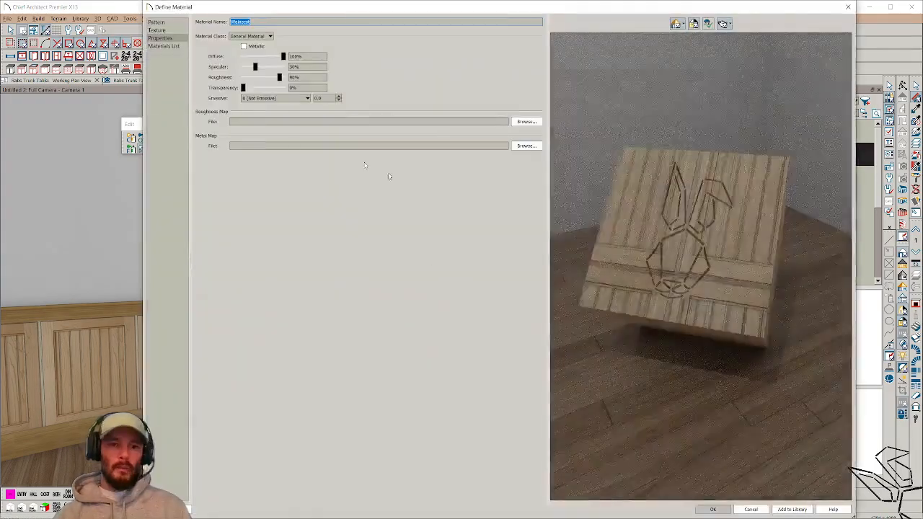
{"action": "left_click", "coordinate": [158, 30]}
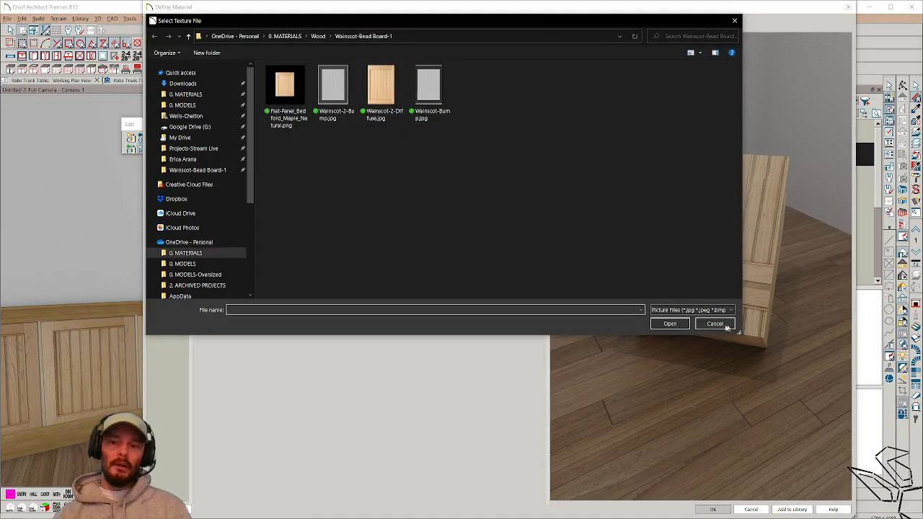
{"action": "left_click", "coordinate": [725, 325]}
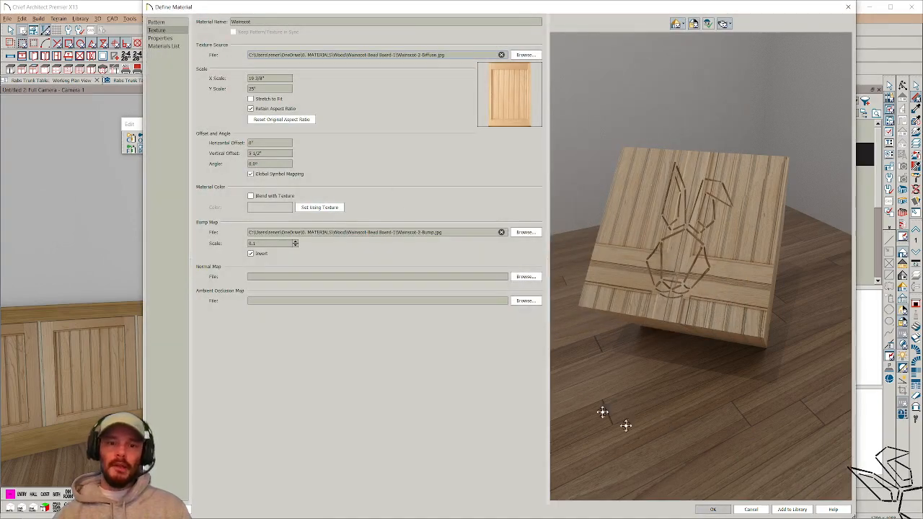
{"action": "left_click", "coordinate": [714, 510]}
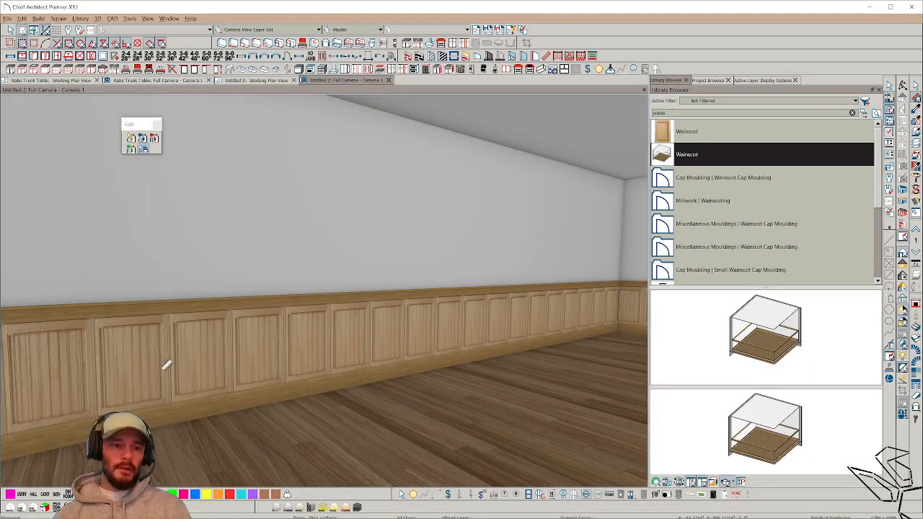
Replace the wainscot material's bump map with Wainscot-Bump.jpg from the Wainscot-Bead Board-1 folder
{"action": "scroll", "coordinate": [357, 371], "scroll_direction": "up", "scroll_amount": 3}
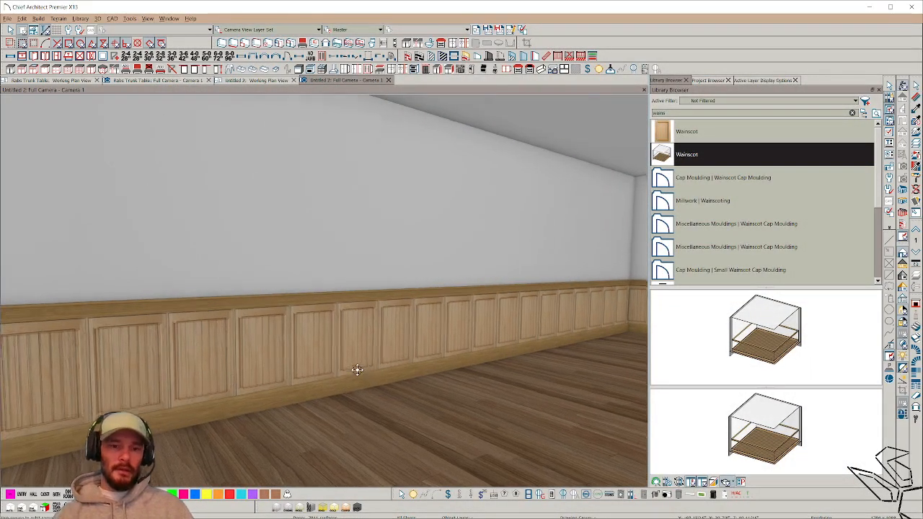
{"action": "scroll", "coordinate": [357, 371], "scroll_direction": "up", "scroll_amount": 3}
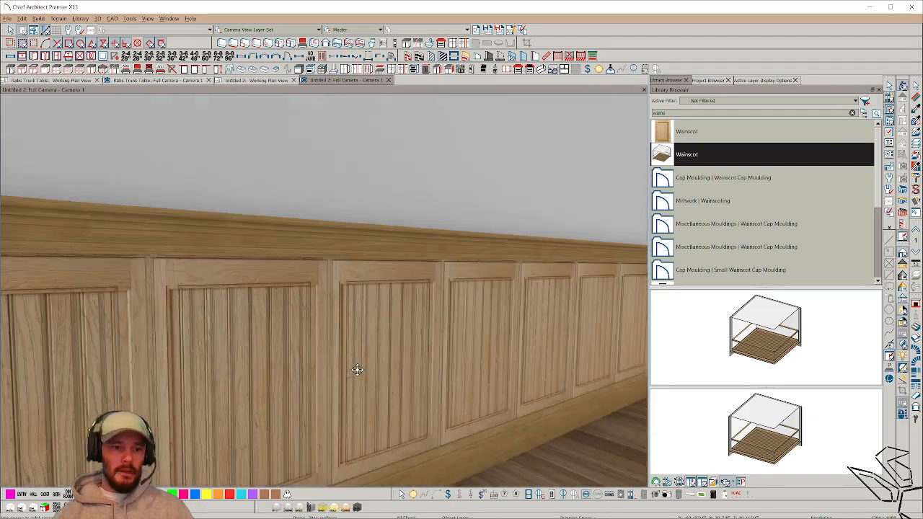
{"action": "scroll", "coordinate": [357, 371], "scroll_direction": "up", "scroll_amount": 2}
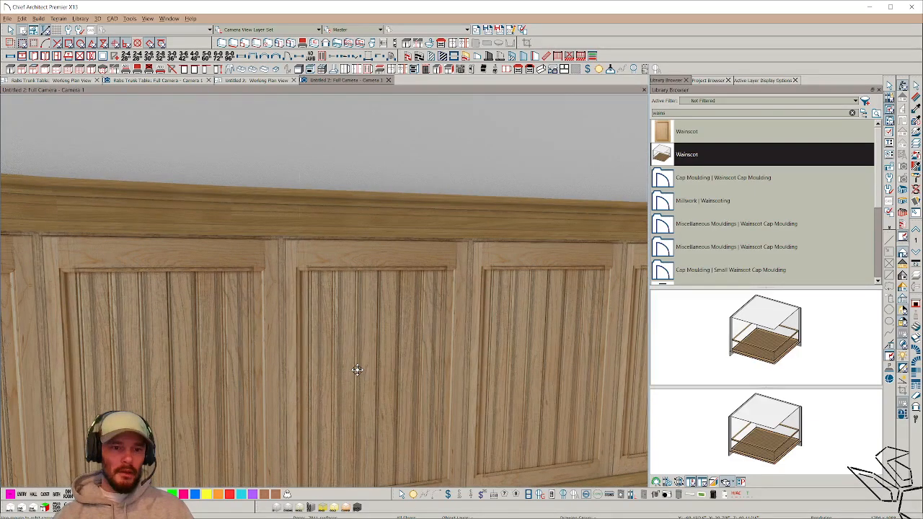
{"action": "scroll", "coordinate": [357, 371], "scroll_direction": "up", "scroll_amount": 2}
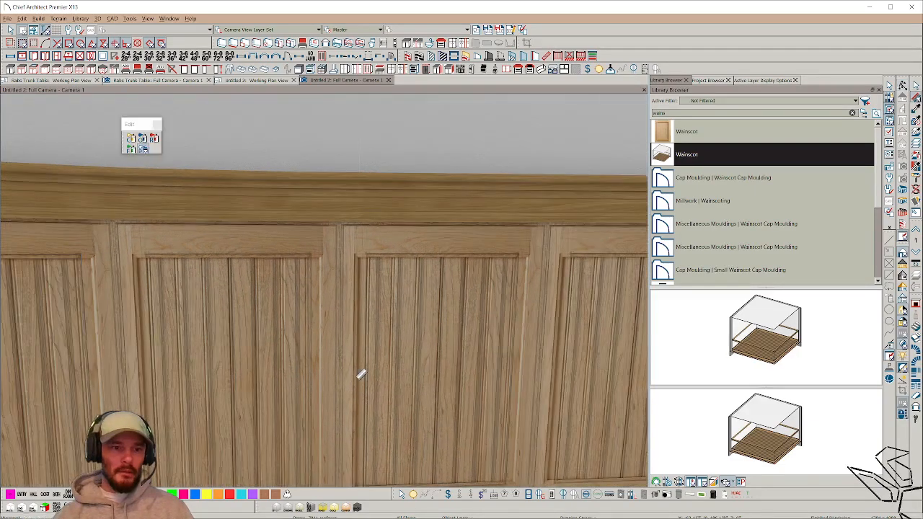
{"action": "middle_click_drag", "start_coordinate": [357, 377], "coordinate": [357, 370]}
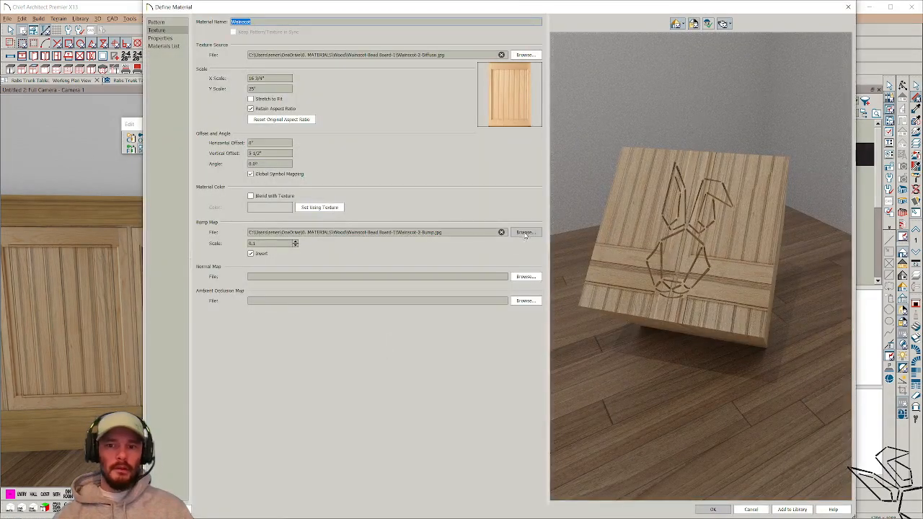
{"action": "left_click", "coordinate": [525, 232]}
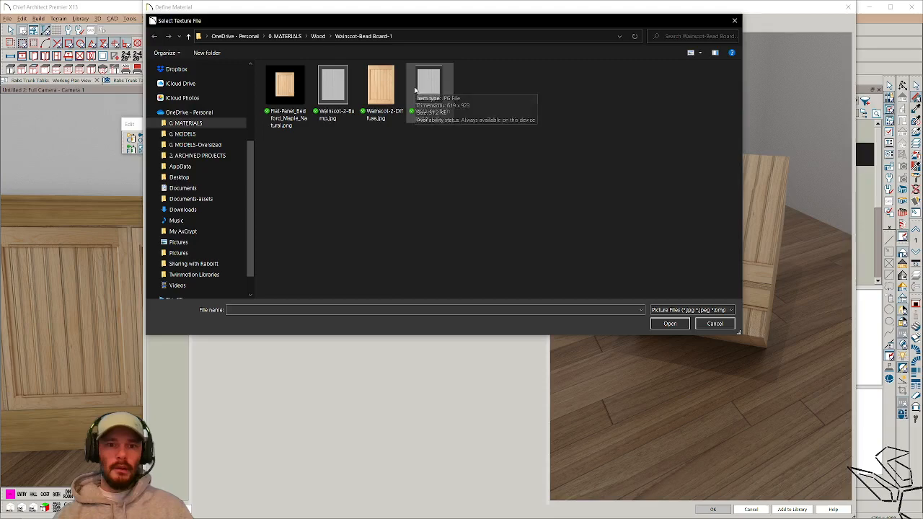
{"action": "left_click", "coordinate": [426, 94]}
{"action": "double_click", "coordinate": [425, 94]}
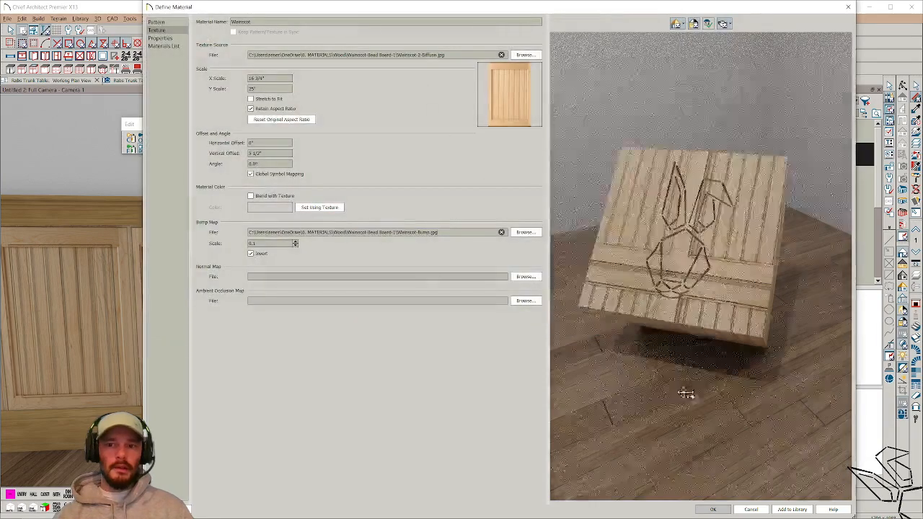
{"action": "left_click", "coordinate": [714, 509]}
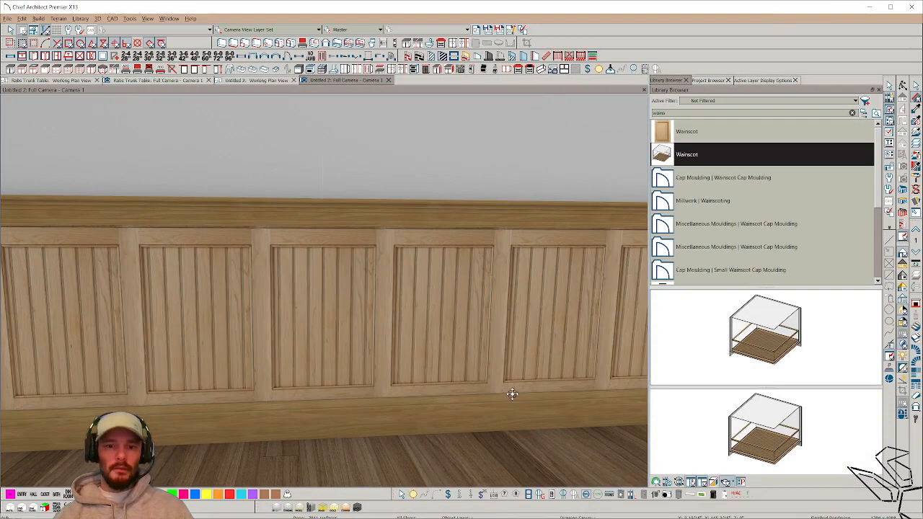
Place a ceiling light near the room's corner in the camera view and examine the wainscot's relief under it
{"action": "scroll", "coordinate": [512, 391], "scroll_direction": "down", "scroll_amount": 5}
{"action": "scroll", "coordinate": [511, 392], "scroll_direction": "down", "scroll_amount": 1}
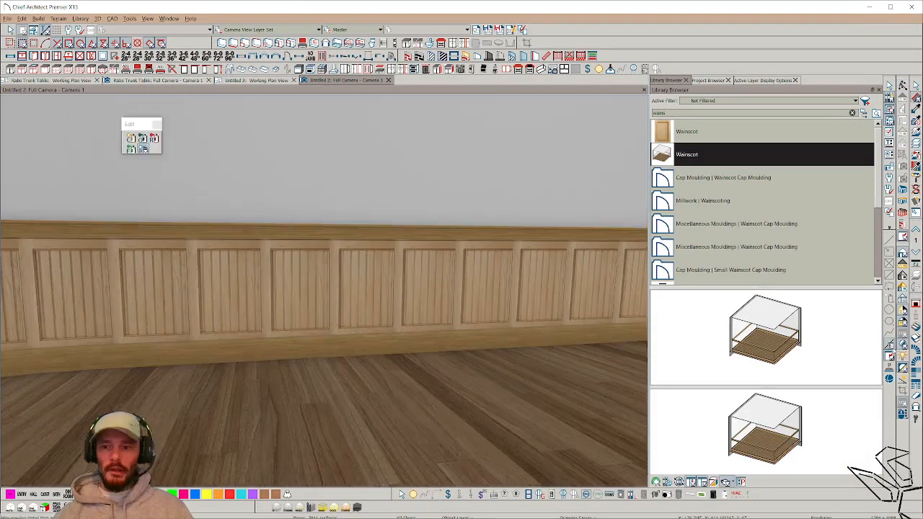
{"action": "left_click", "coordinate": [902, 286]}
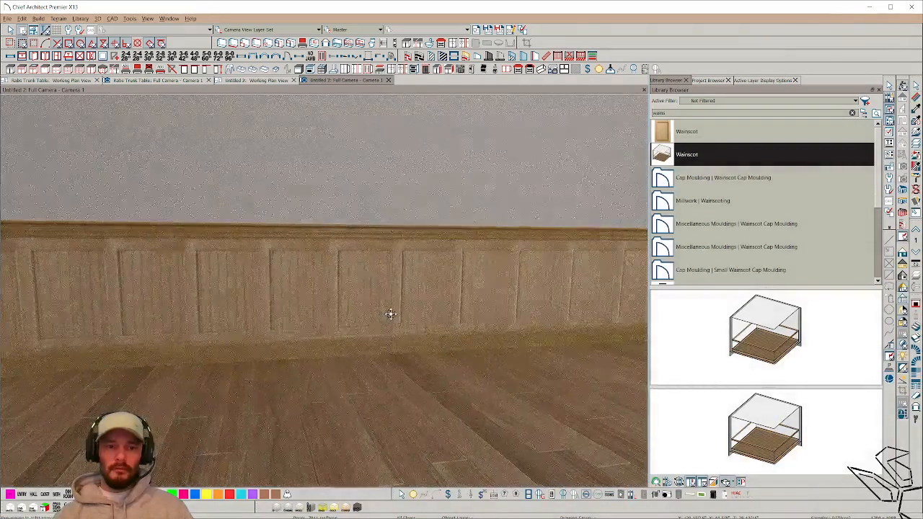
{"action": "middle_click_drag", "start_coordinate": [390, 314], "coordinate": [543, 326]}
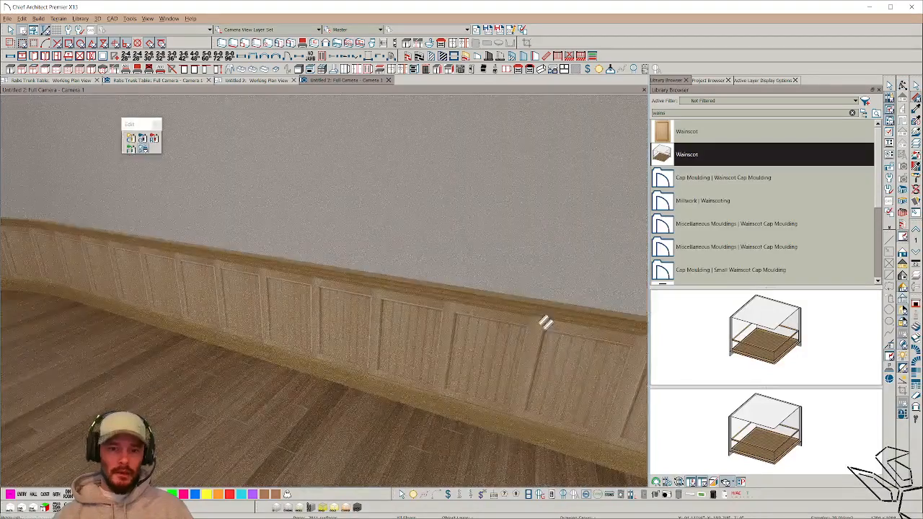
{"action": "mouse_move", "coordinate": [483, 380]}
{"action": "middle_mouse_down"}
{"action": "mouse_move", "coordinate": [476, 331]}
{"action": "mouse_move", "coordinate": [527, 154]}
{"action": "middle_mouse_up"}
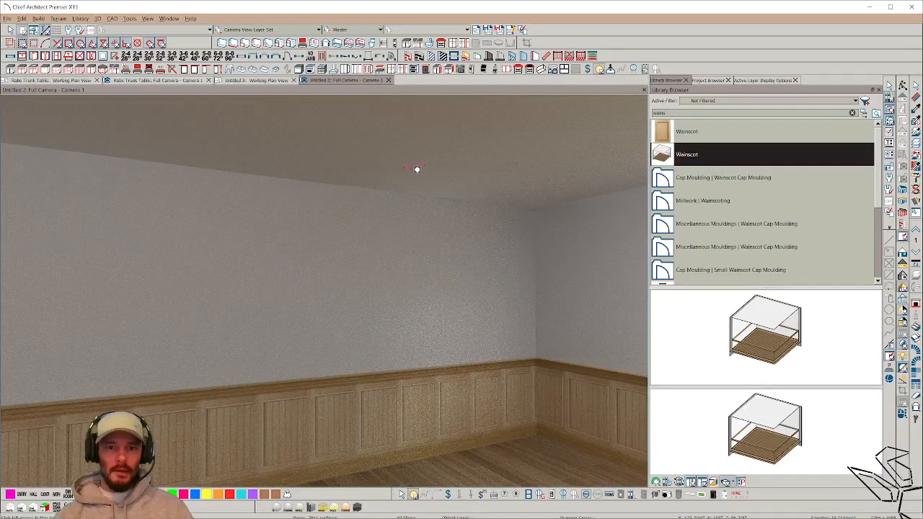
{"action": "left_click", "coordinate": [410, 371]}
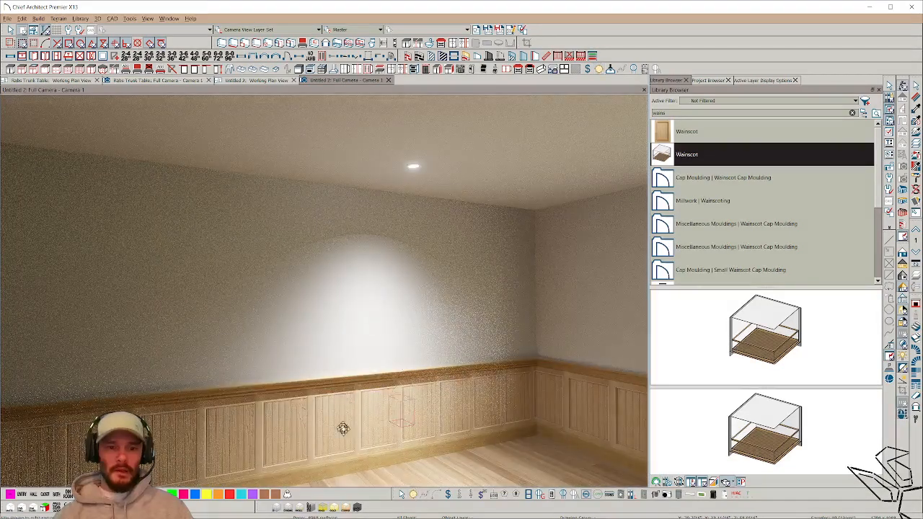
{"action": "scroll", "coordinate": [351, 437], "scroll_direction": "up", "scroll_amount": 3}
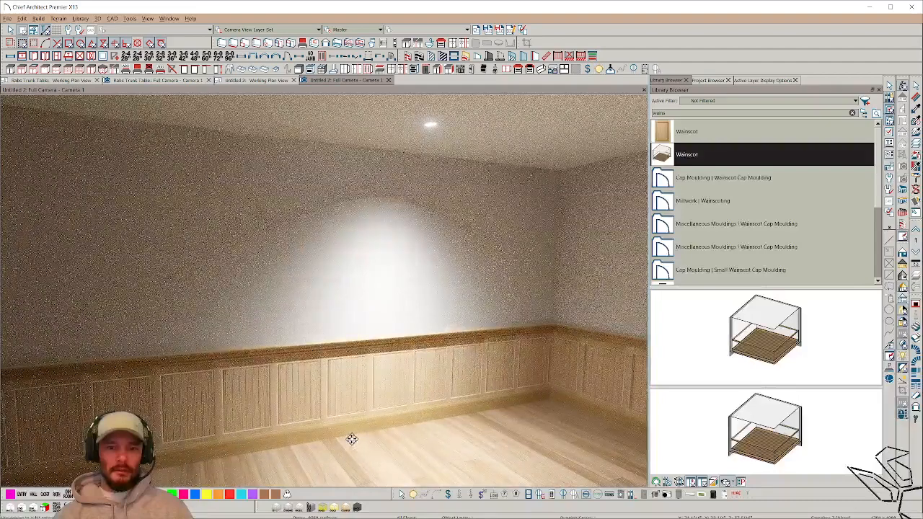
{"action": "scroll", "coordinate": [351, 438], "scroll_direction": "up", "scroll_amount": 2}
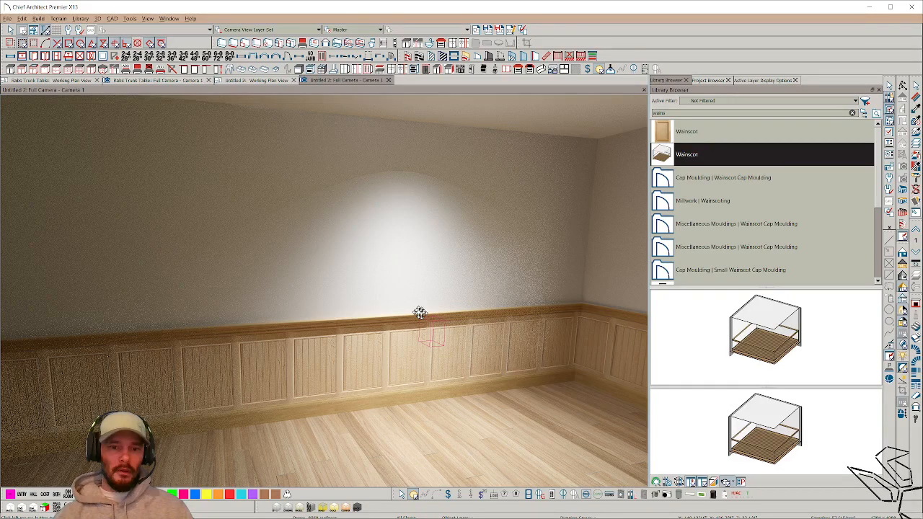
{"action": "scroll", "coordinate": [419, 314], "scroll_direction": "down", "scroll_amount": 3}
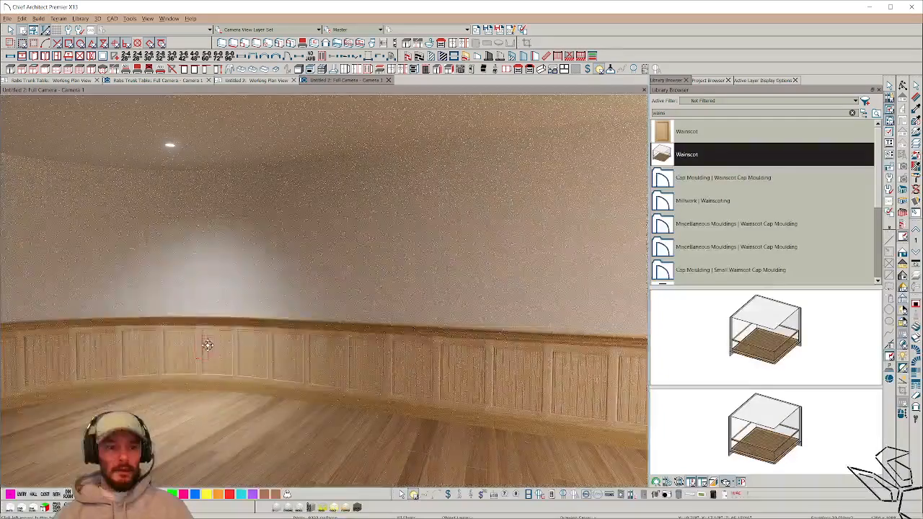
{"action": "key", "text": "Left"}
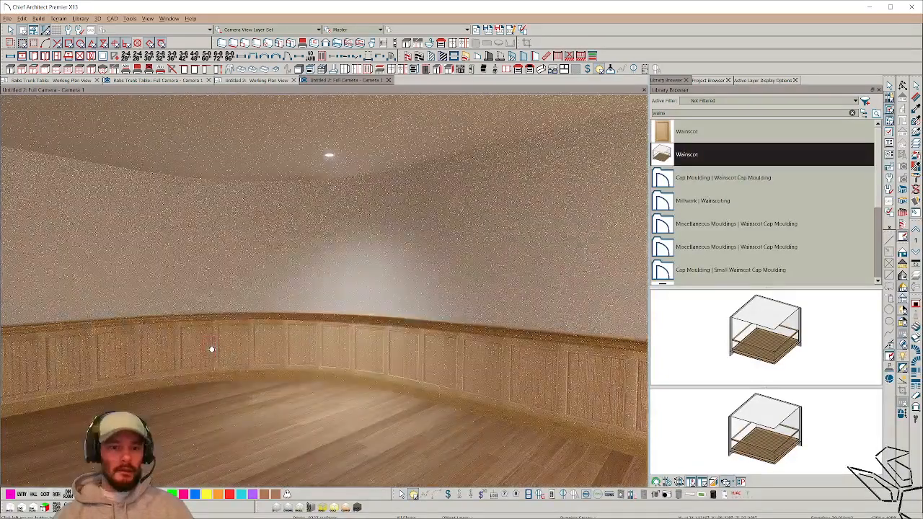
{"action": "left_click_drag", "start_coordinate": [210, 350], "coordinate": [276, 345]}
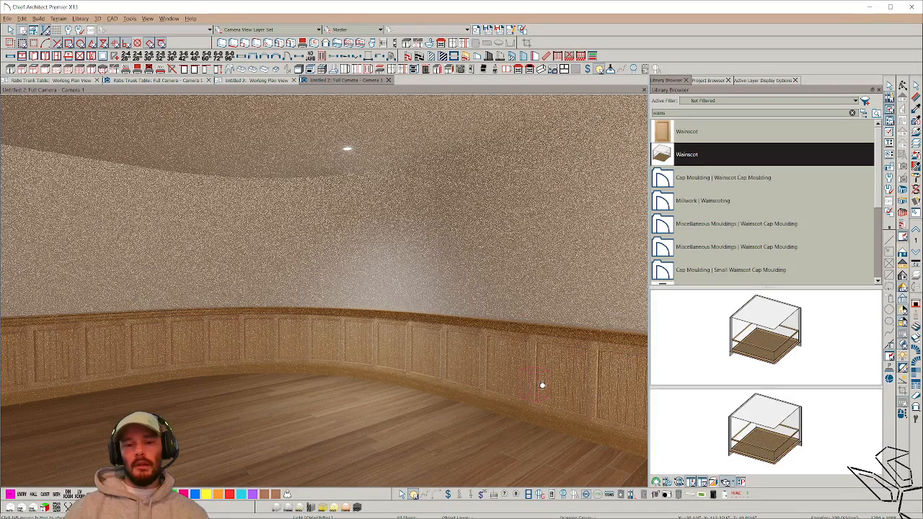
Create a new style palette from the room and clear all of its selected room properties
{"action": "left_click", "coordinate": [393, 428]}
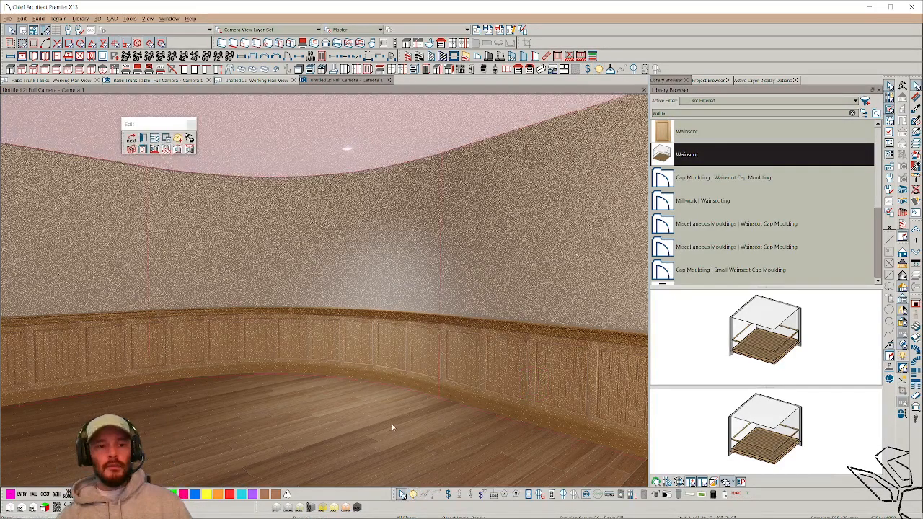
{"action": "left_click", "coordinate": [178, 139]}
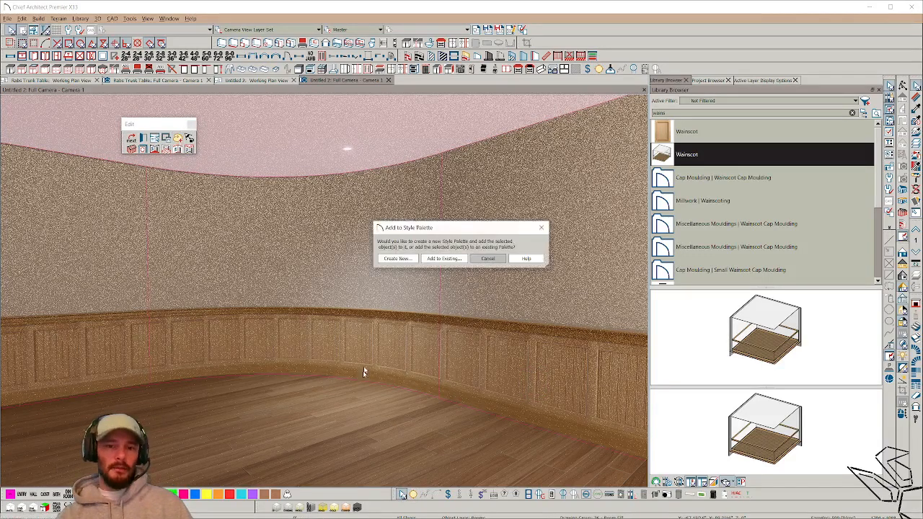
{"action": "left_click", "coordinate": [397, 258]}
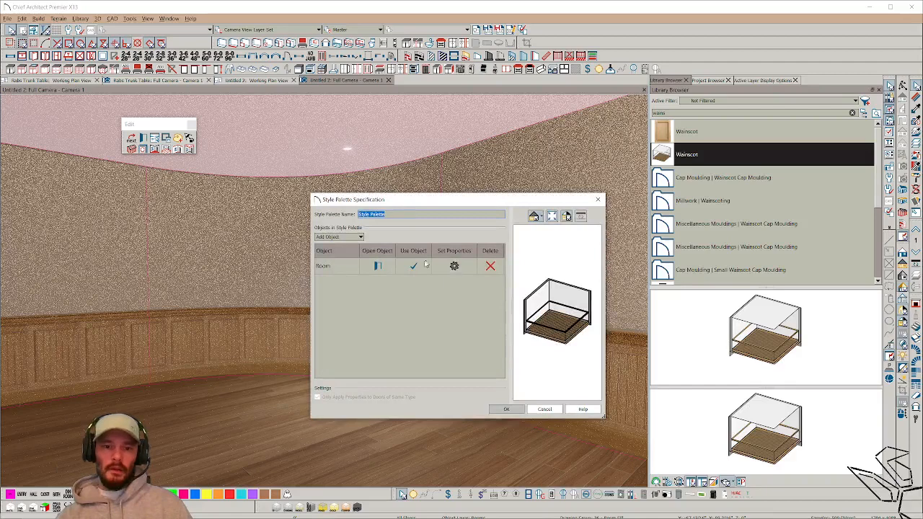
{"action": "left_click", "coordinate": [456, 266]}
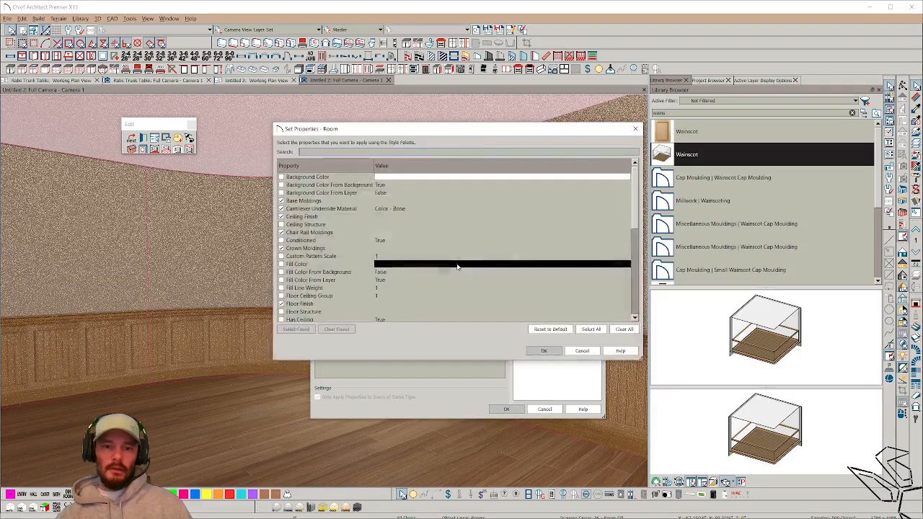
{"action": "left_click", "coordinate": [582, 351]}
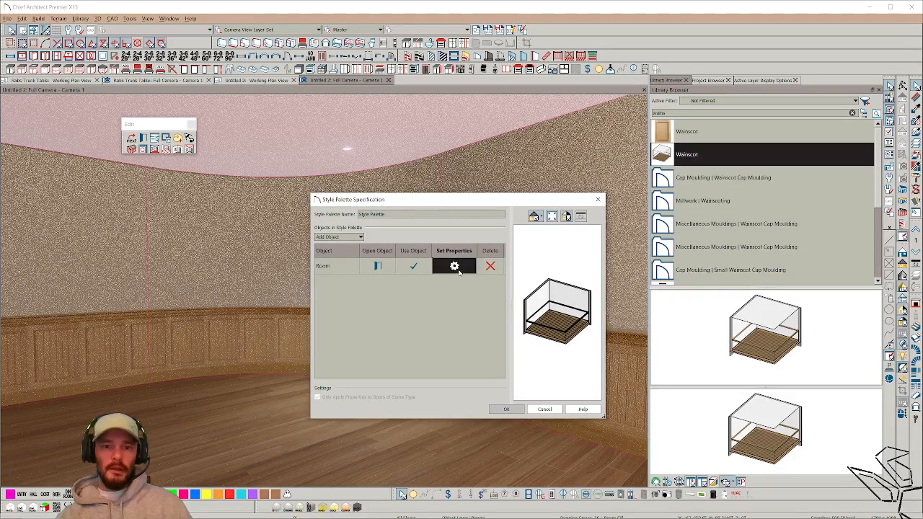
{"action": "left_click", "coordinate": [454, 269]}
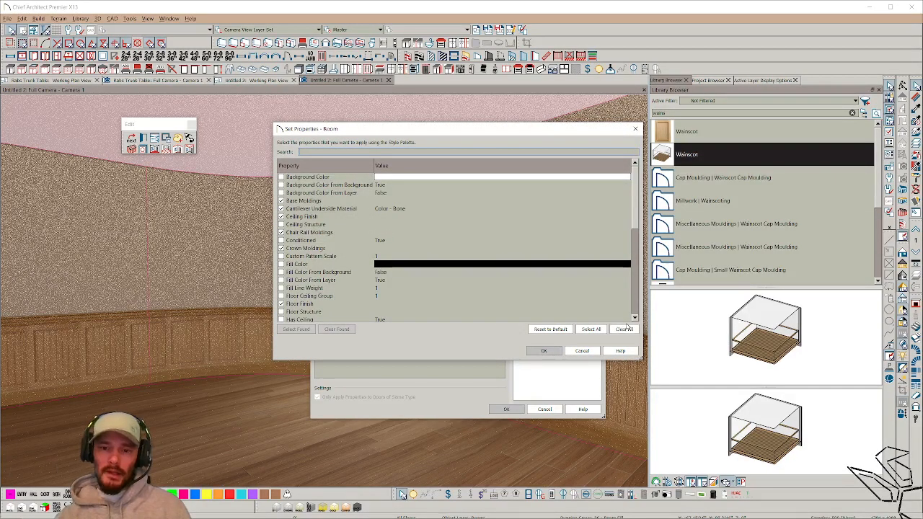
{"action": "left_click_drag", "start_coordinate": [575, 132], "coordinate": [524, 143]}
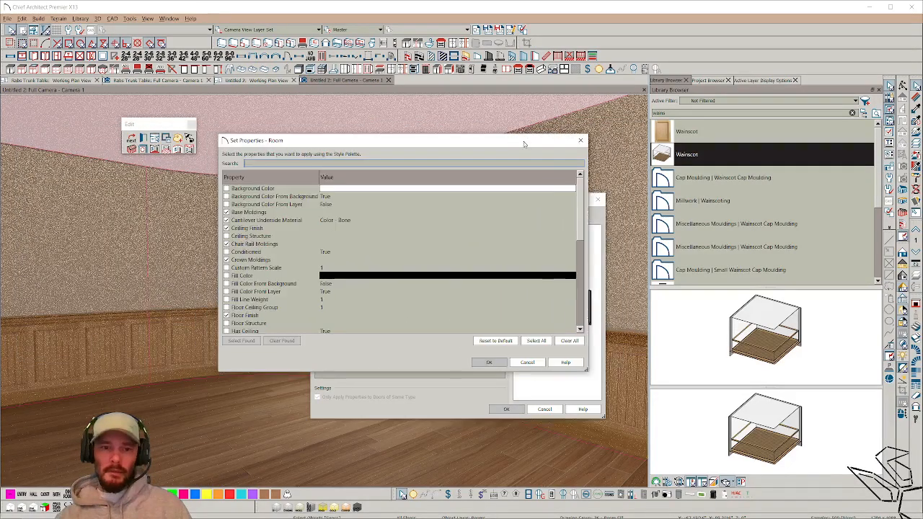
{"action": "left_click", "coordinate": [576, 341]}
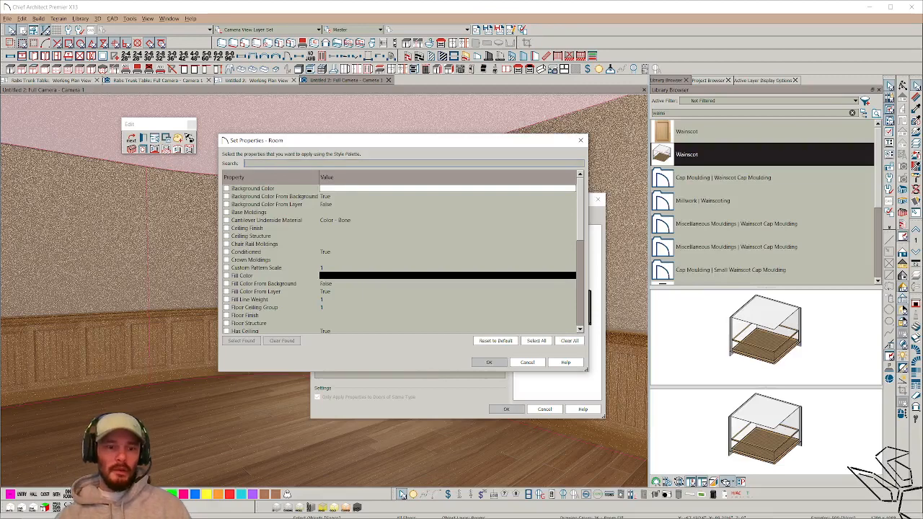
Find the molding properties and include Base Moldings, Chair Rail Moldings and Crown Moldings in the style palette
{"action": "type", "text": "moldin"}
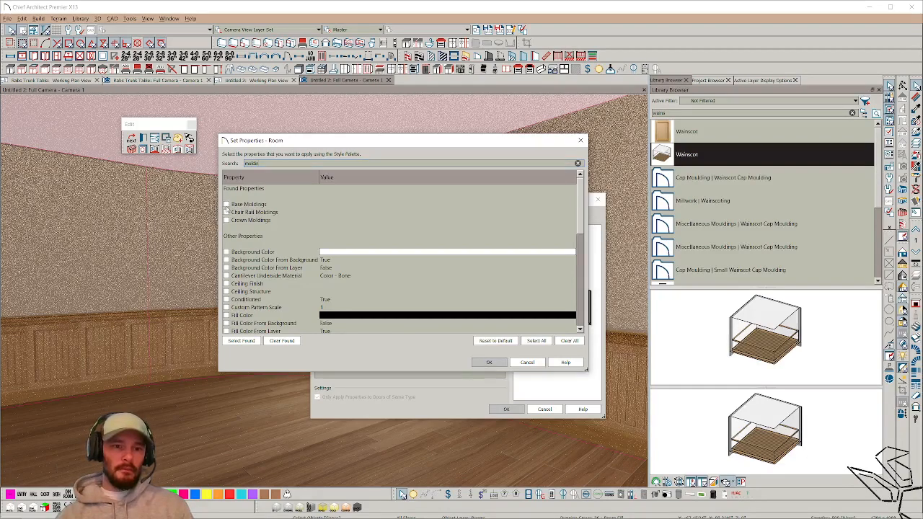
{"action": "left_click", "coordinate": [227, 205]}
{"action": "left_click", "coordinate": [227, 212]}
{"action": "left_click", "coordinate": [227, 220]}
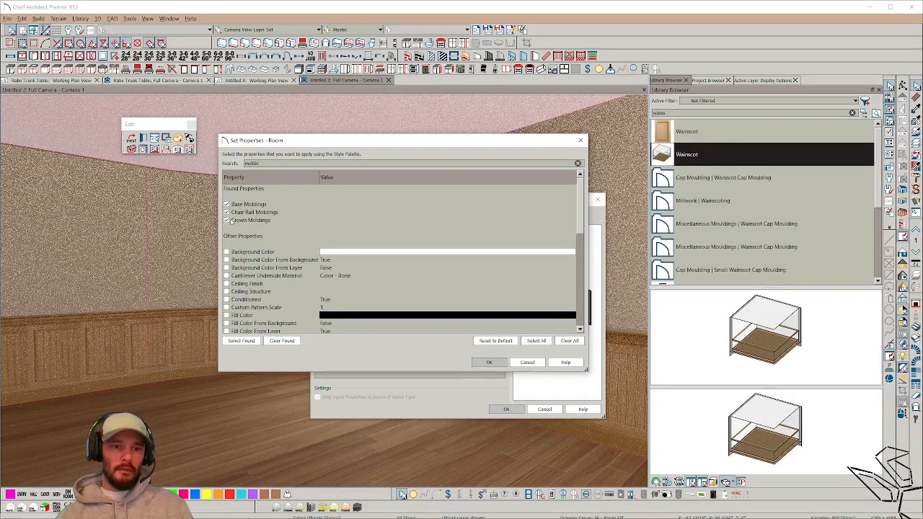
Include the room's Wall Coverings property in the style palette and save the palette
{"action": "left_click_drag", "start_coordinate": [259, 164], "coordinate": [192, 165]}
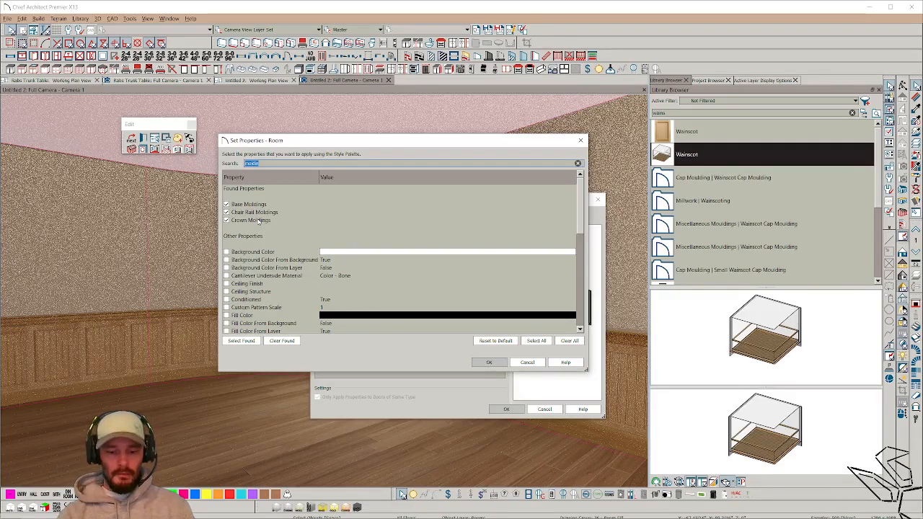
{"action": "key", "text": "BackSpace"}
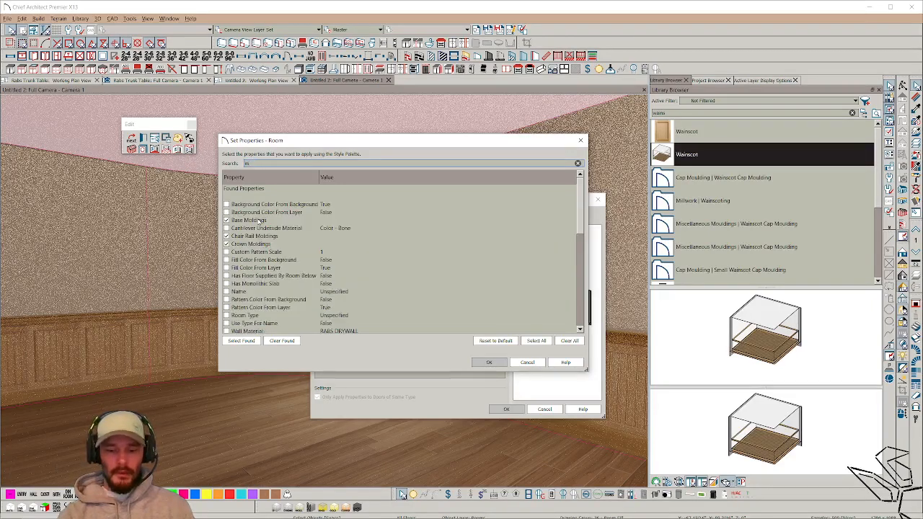
{"action": "type", "text": "wall"}
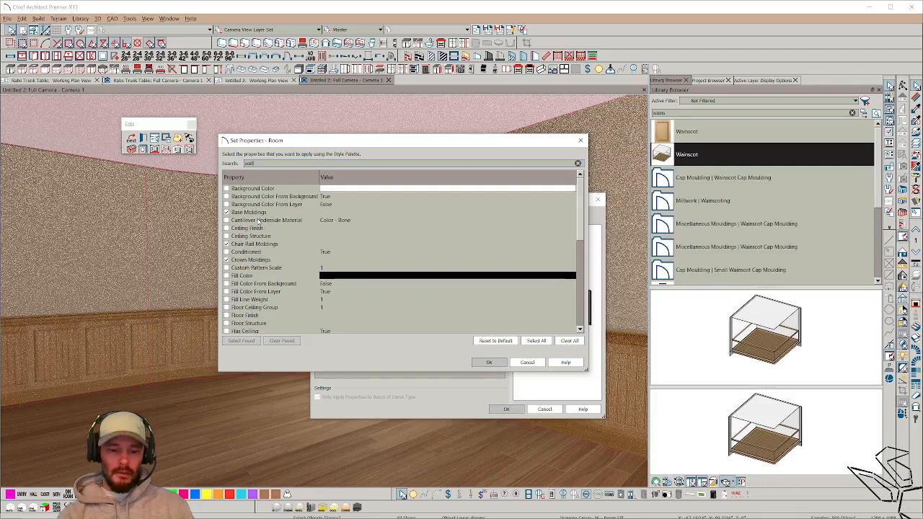
{"action": "type", "text": " cov"}
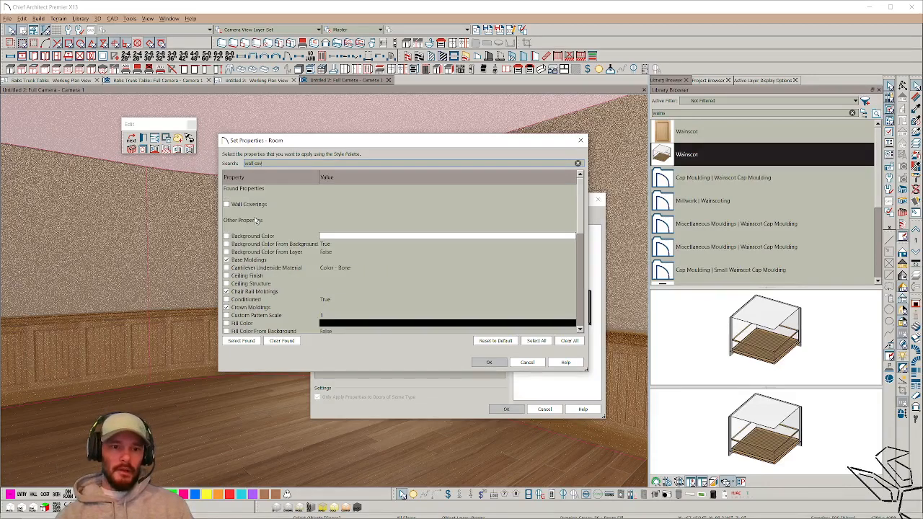
{"action": "left_click", "coordinate": [227, 204]}
{"action": "left_click", "coordinate": [489, 362]}
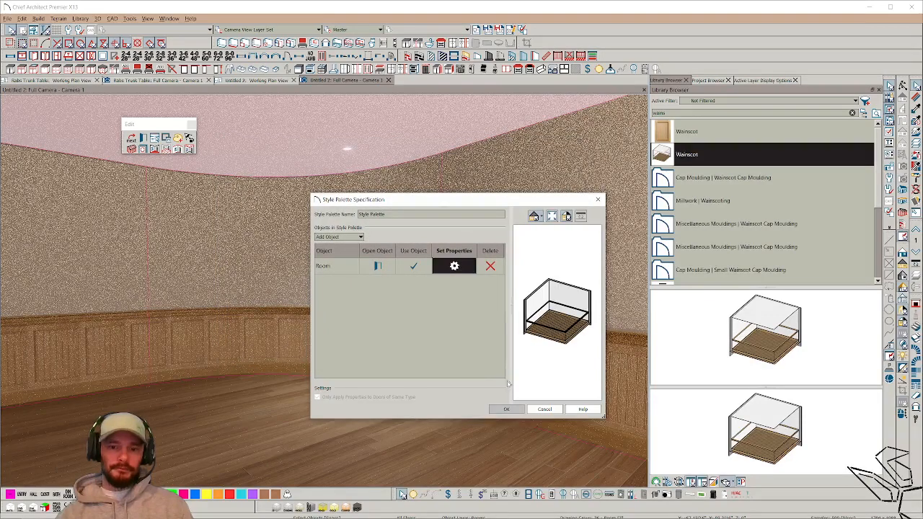
{"action": "left_click", "coordinate": [506, 409]}
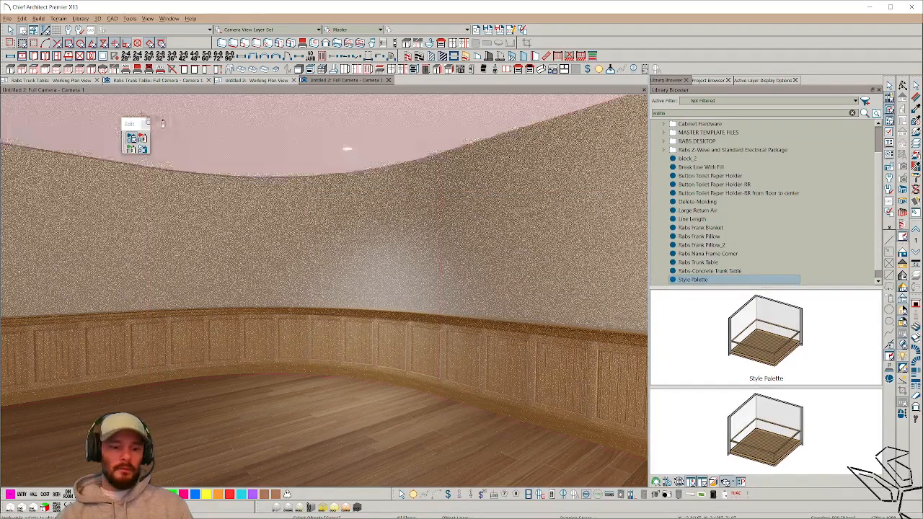
Create a new plan and draw a closed rectangular room with four exterior walls around the plan's centre
{"action": "key", "text": "ctrl+n"}
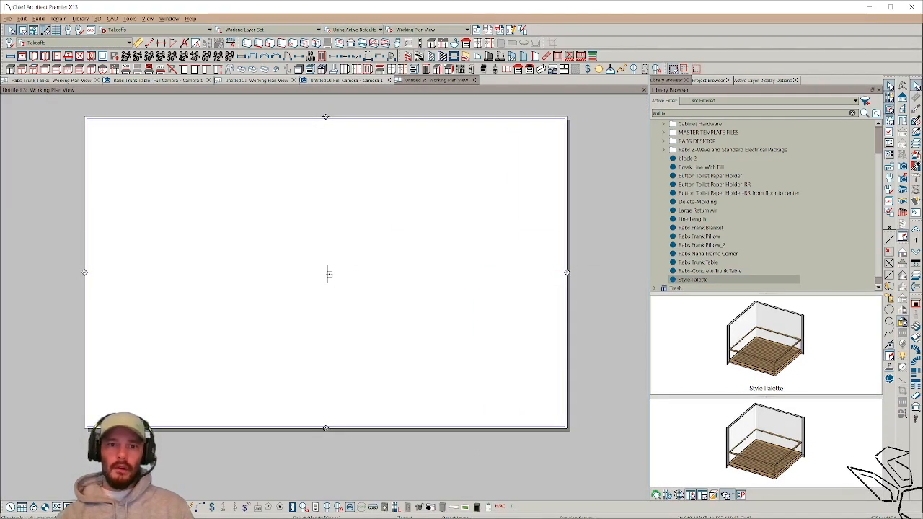
{"action": "left_click", "coordinate": [408, 56]}
{"action": "left_click", "coordinate": [262, 209]}
{"action": "left_click", "coordinate": [396, 209]}
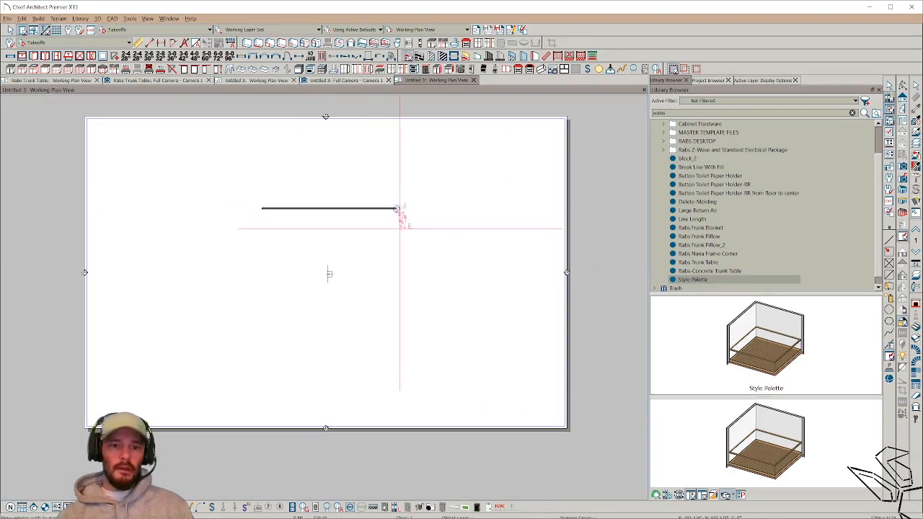
{"action": "left_click", "coordinate": [396, 326]}
{"action": "left_click", "coordinate": [262, 325]}
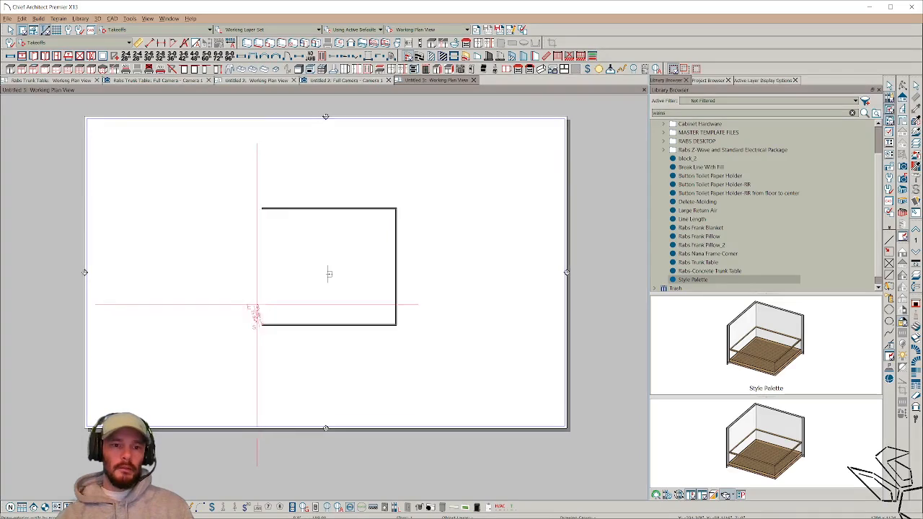
{"action": "left_click", "coordinate": [262, 208]}
Apply the saved Style Palette to the new room and inspect its wainscot in a perspective floor overview
{"action": "left_click", "coordinate": [698, 280]}
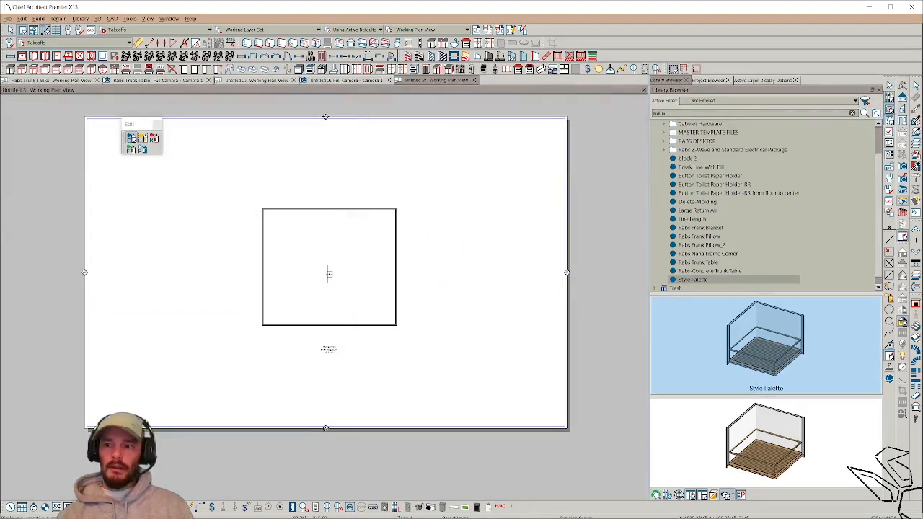
{"action": "left_click", "coordinate": [902, 200]}
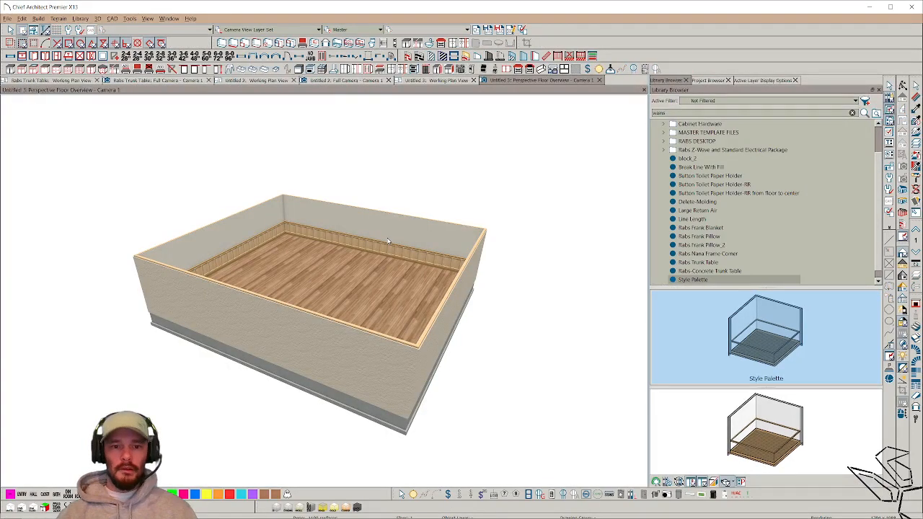
{"action": "scroll", "coordinate": [387, 240], "scroll_direction": "up", "scroll_amount": 5}
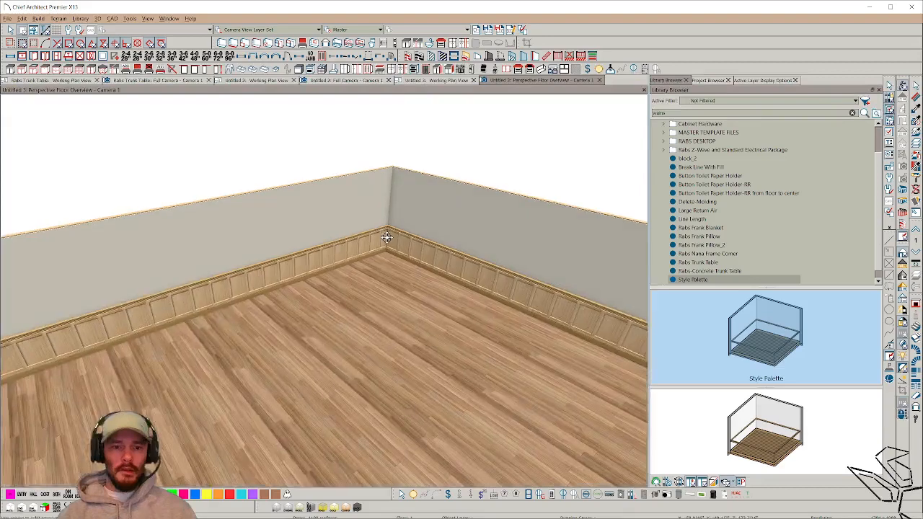
{"action": "left_click_drag", "start_coordinate": [387, 238], "coordinate": [430, 292]}
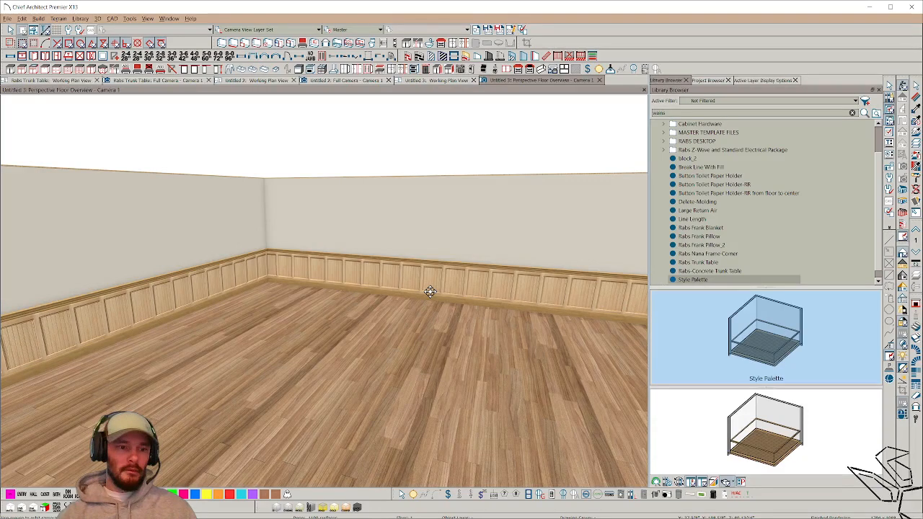
Close the views of the test room plan and of the curved-corner wainscot plan, discarding the changes in both plans
{"action": "key", "text": "ctrl+w"}
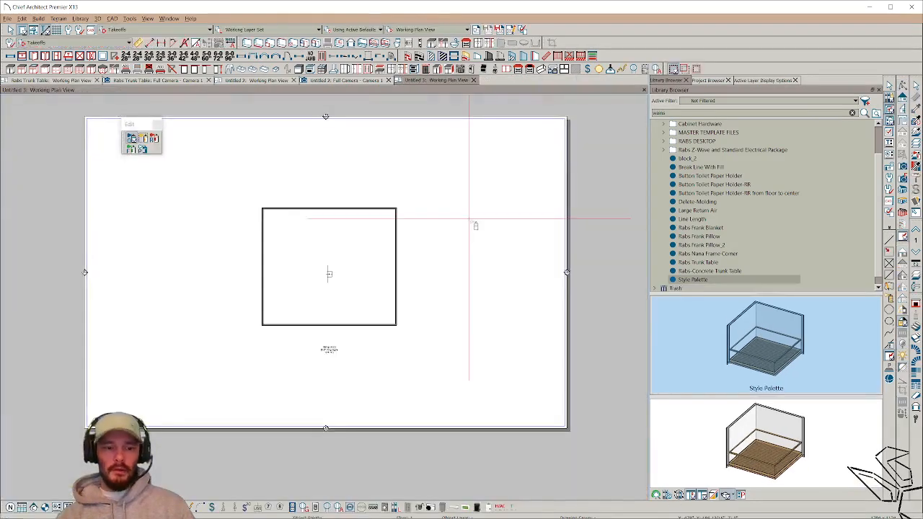
{"action": "key", "text": "ctrl+w"}
{"action": "left_click", "coordinate": [477, 277]}
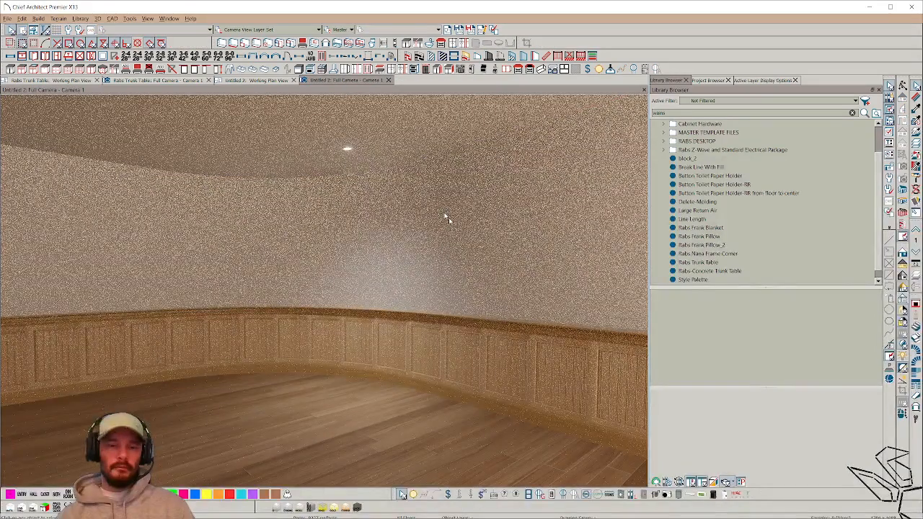
{"action": "key", "text": "ctrl+w"}
{"action": "key", "text": "ctrl+w"}
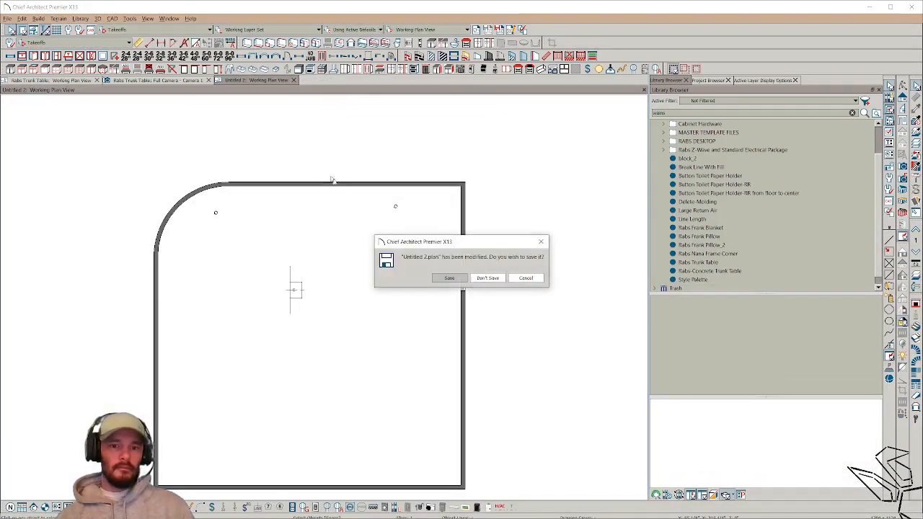
{"action": "left_click", "coordinate": [487, 277]}
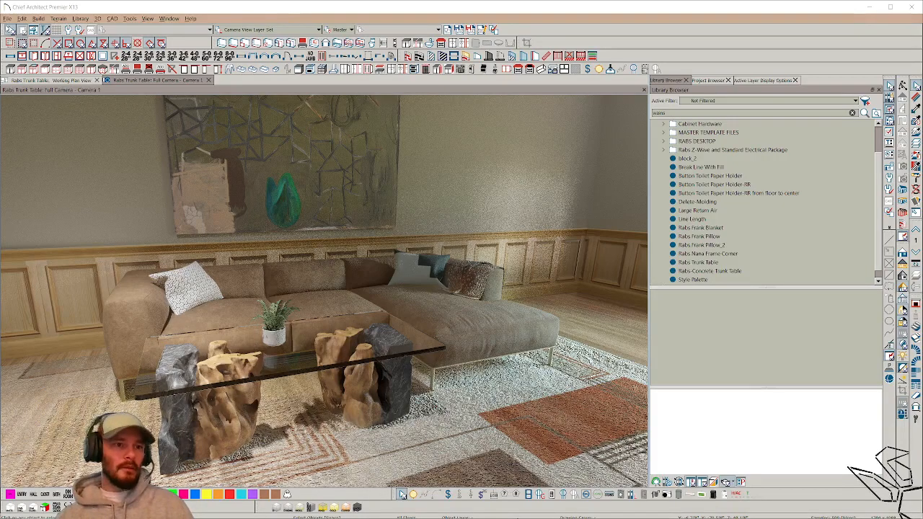
Open the client's plan from the 220103-DRVB-V2-R0 project folder inside the client's CA directory
{"action": "left_click", "coordinate": [8, 19]}
{"action": "left_click", "coordinate": [10, 47]}
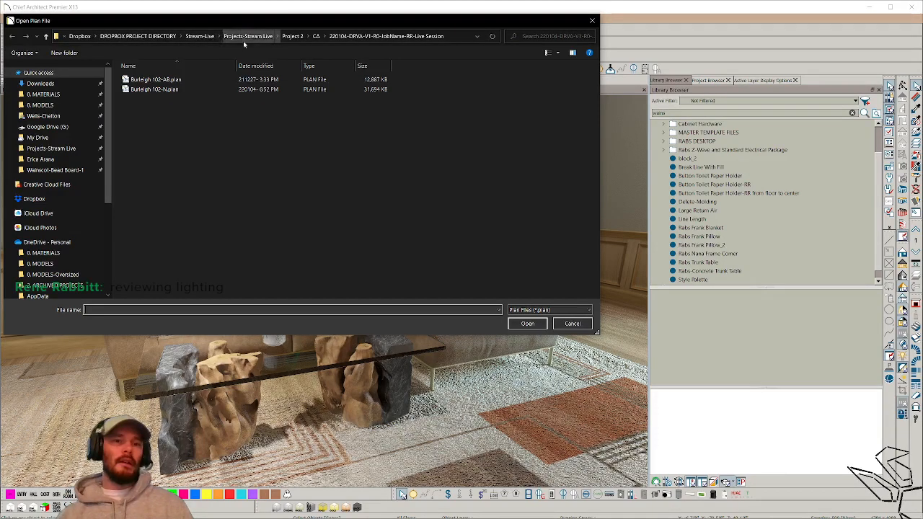
{"action": "left_click", "coordinate": [137, 36]}
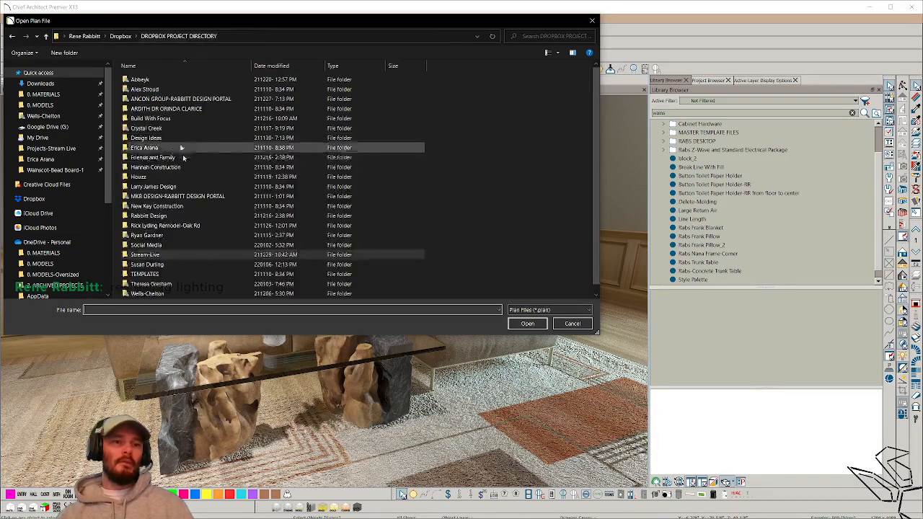
{"action": "double_click", "coordinate": [144, 148]}
{"action": "double_click", "coordinate": [137, 99]}
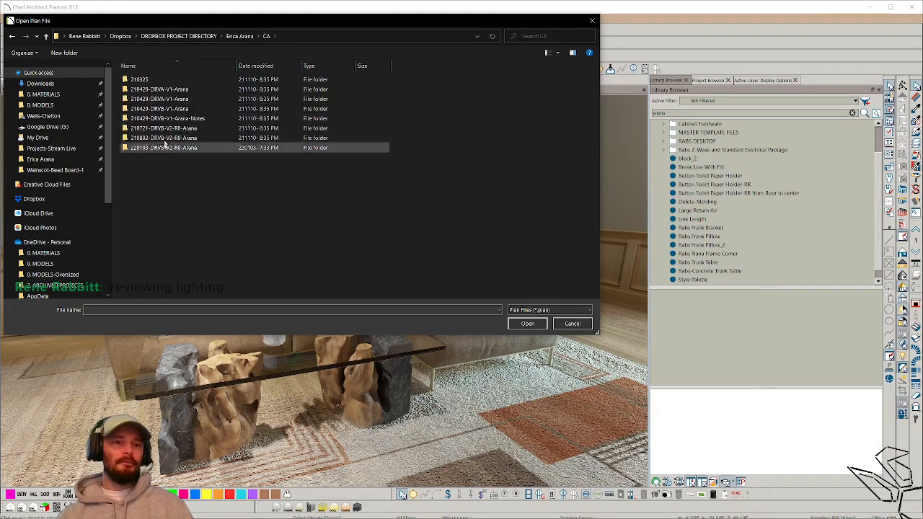
{"action": "double_click", "coordinate": [167, 147]}
{"action": "double_click", "coordinate": [155, 90]}
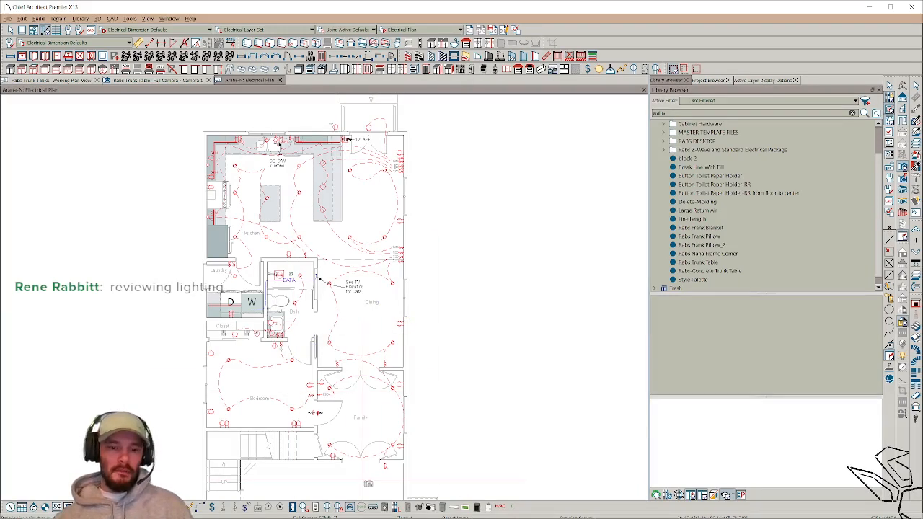
Create a full camera view inside the house, skip the missing files, and close the Physically Based rendering options without applying changes
{"action": "left_click_drag", "start_coordinate": [364, 478], "coordinate": [374, 430]}
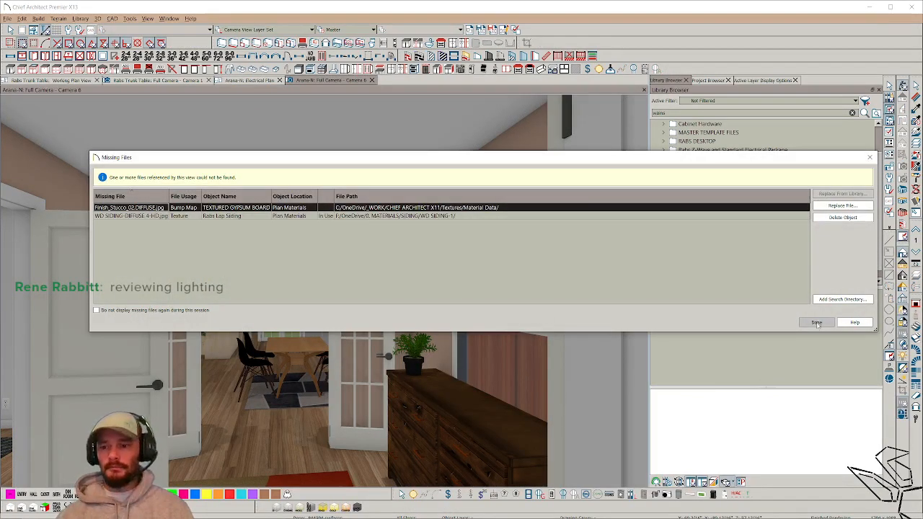
{"action": "left_click", "coordinate": [816, 323]}
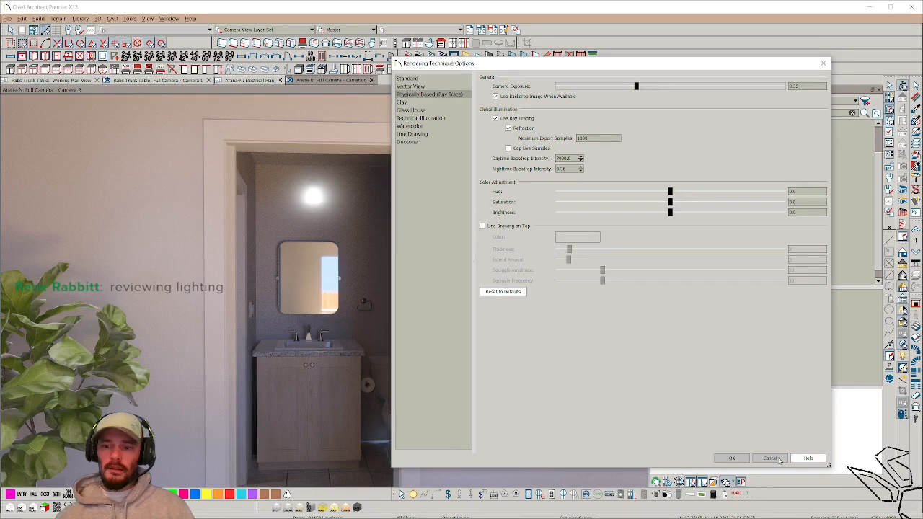
{"action": "left_click", "coordinate": [772, 459]}
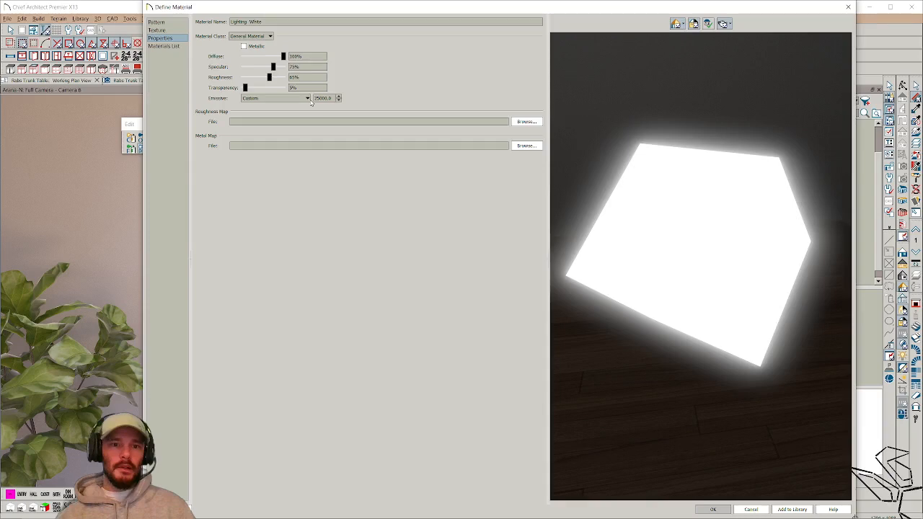
Cancel the Lighting White material definition and undo the outlet placement on the bathroom wall
{"action": "left_click", "coordinate": [750, 509]}
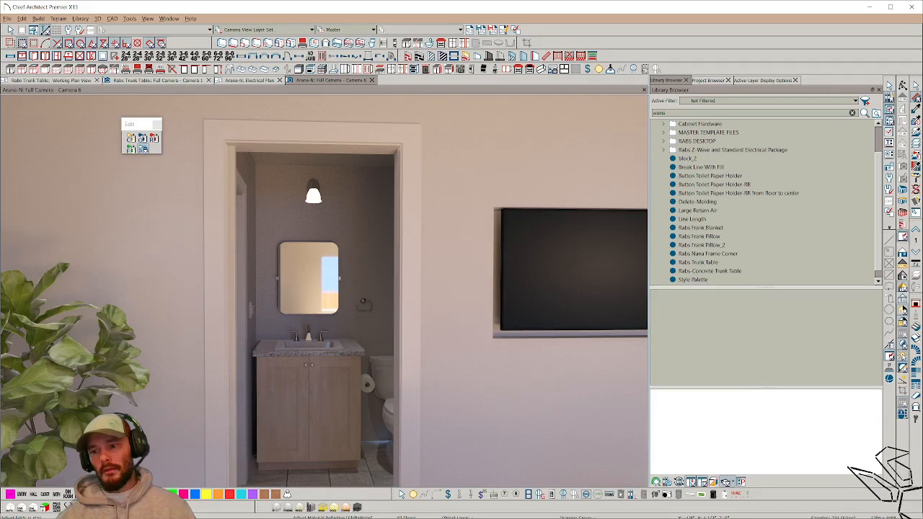
{"action": "left_click", "coordinate": [903, 310]}
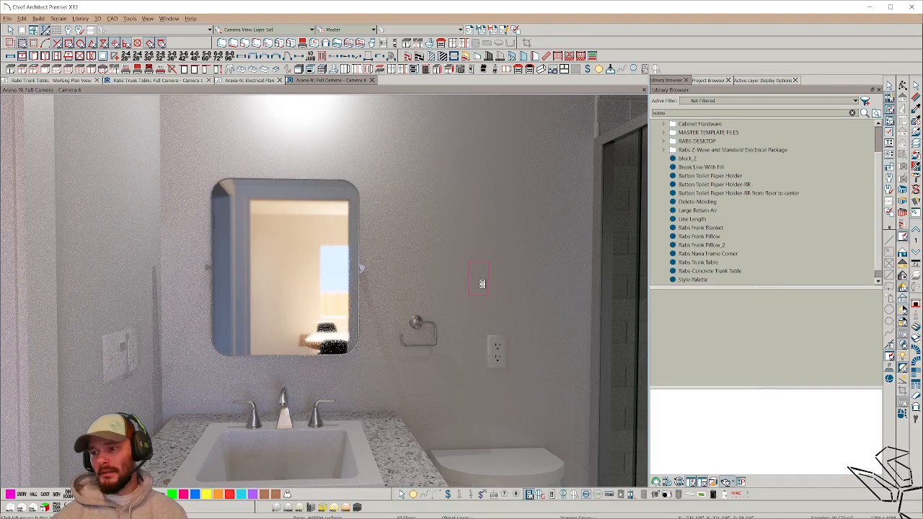
{"action": "key", "text": "ctrl+z"}
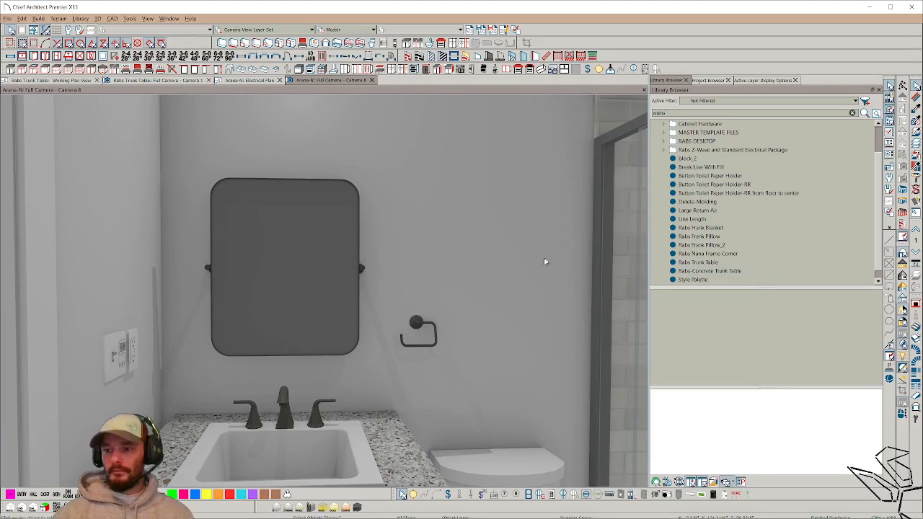
Return to the Arana-N Camera 6 view and examine the ray-traced laundry and kitchen, ending on an overview of the kitchen
{"action": "scroll", "coordinate": [525, 261], "scroll_direction": "down", "scroll_amount": 5}
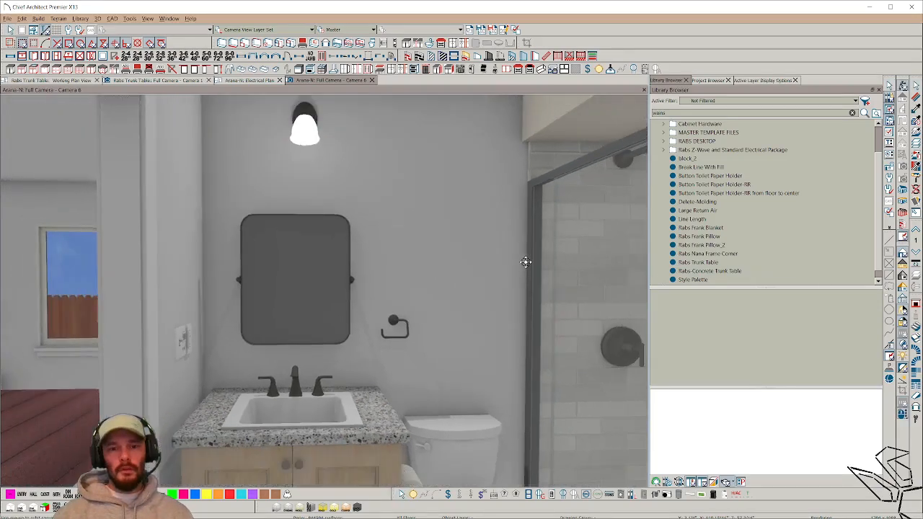
{"action": "scroll", "coordinate": [526, 262], "scroll_direction": "down", "scroll_amount": 3}
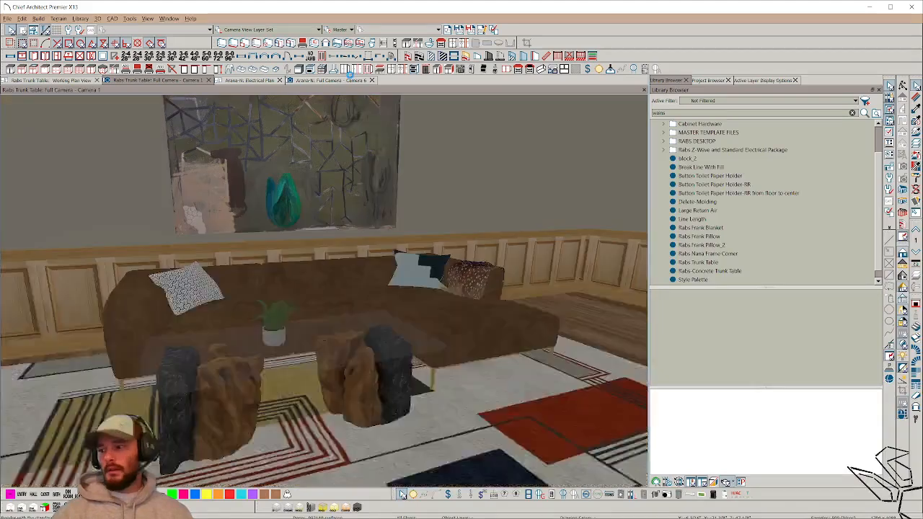
{"action": "left_click", "coordinate": [340, 80]}
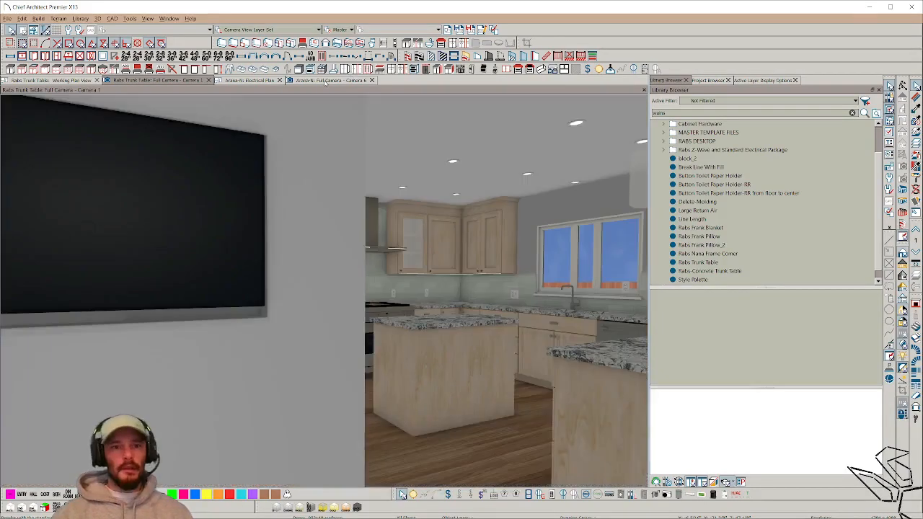
{"action": "middle_click_drag", "start_coordinate": [436, 252], "coordinate": [495, 294]}
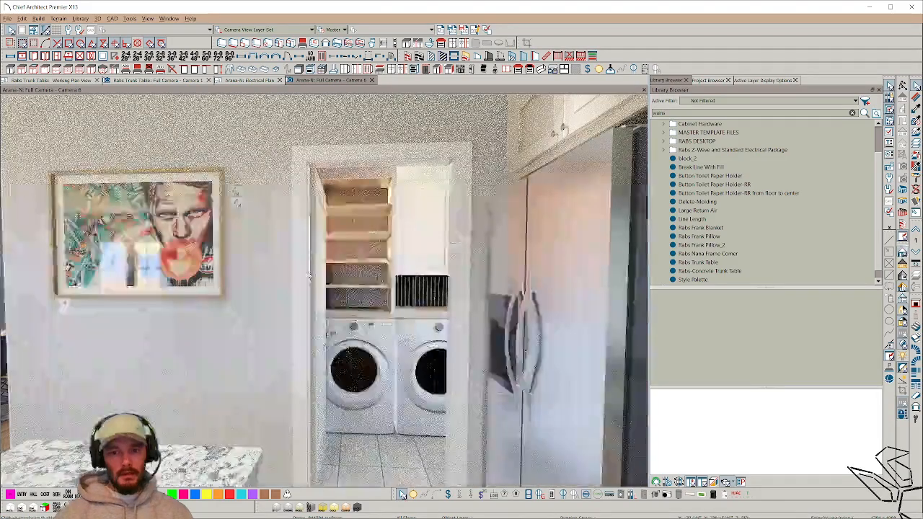
{"action": "scroll", "coordinate": [307, 271], "scroll_direction": "up", "scroll_amount": 5}
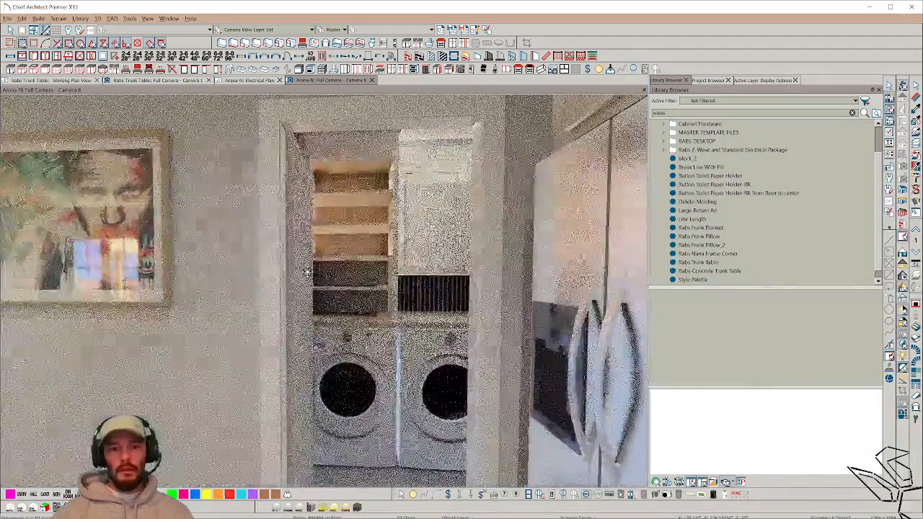
{"action": "scroll", "coordinate": [307, 271], "scroll_direction": "up", "scroll_amount": 2}
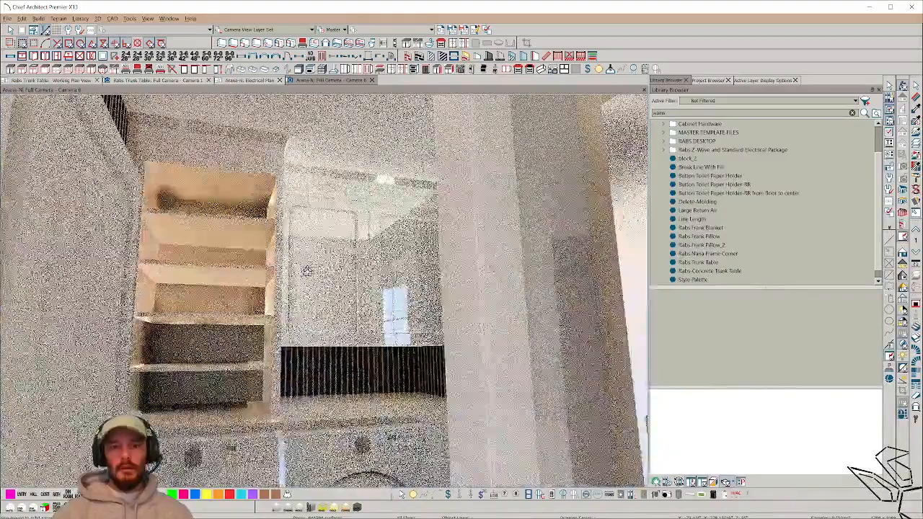
{"action": "scroll", "coordinate": [307, 271], "scroll_direction": "down", "scroll_amount": 2}
{"action": "scroll", "coordinate": [307, 271], "scroll_direction": "down", "scroll_amount": 6}
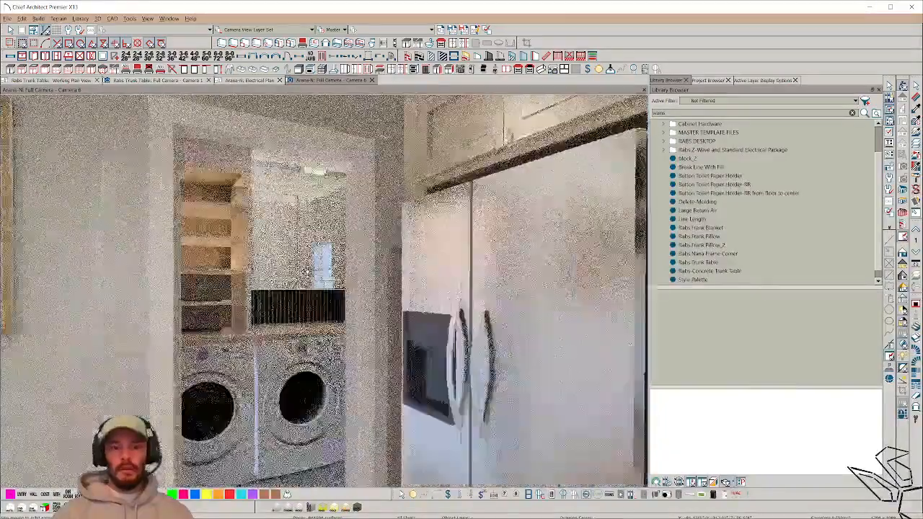
{"action": "scroll", "coordinate": [308, 271], "scroll_direction": "down", "scroll_amount": 3}
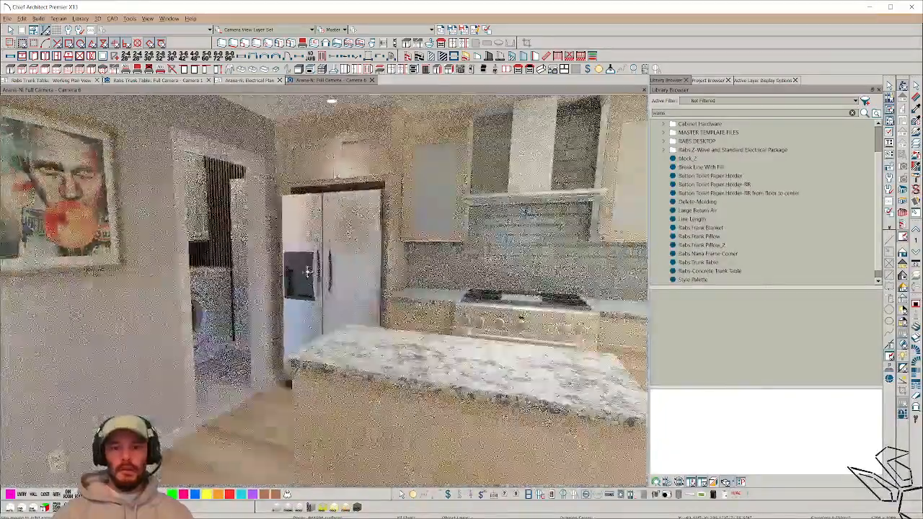
{"action": "scroll", "coordinate": [308, 271], "scroll_direction": "down", "scroll_amount": 5}
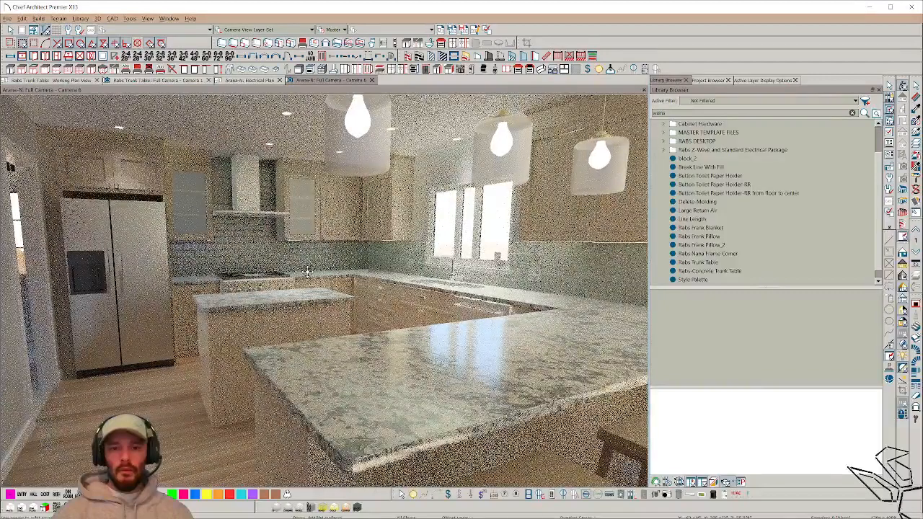
{"action": "scroll", "coordinate": [307, 272], "scroll_direction": "down", "scroll_amount": 3}
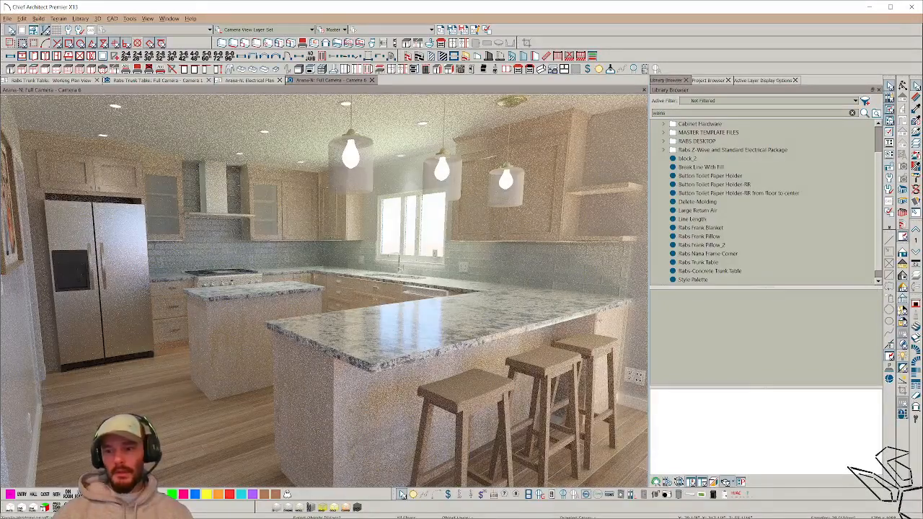
Switch the kitchen view to Standard rendering and open the light adjustments for Camera 6 to review its light sources
{"action": "left_click", "coordinate": [901, 253]}
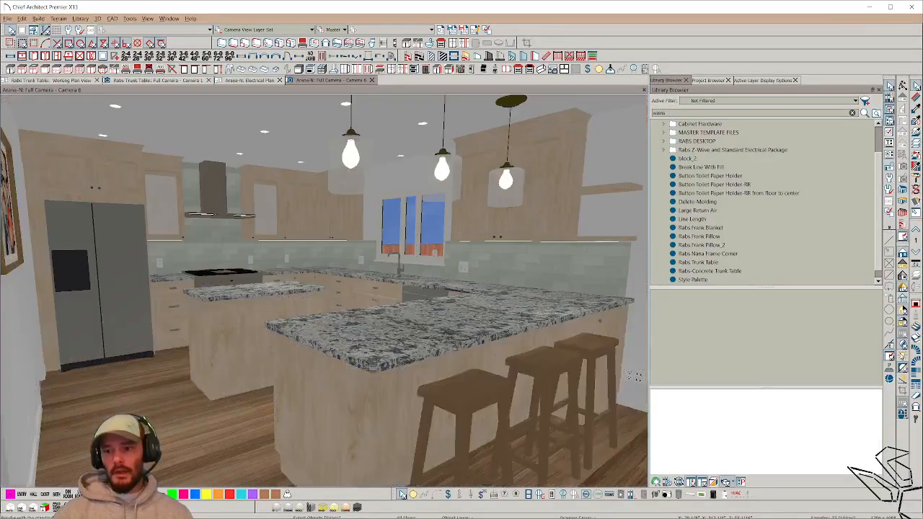
{"action": "left_click", "coordinate": [902, 355]}
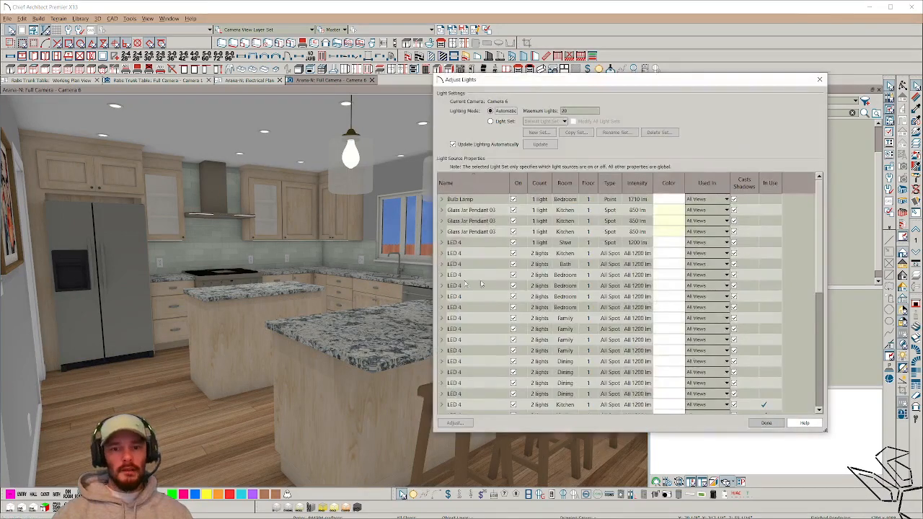
{"action": "left_click_drag", "start_coordinate": [822, 238], "coordinate": [830, 349]}
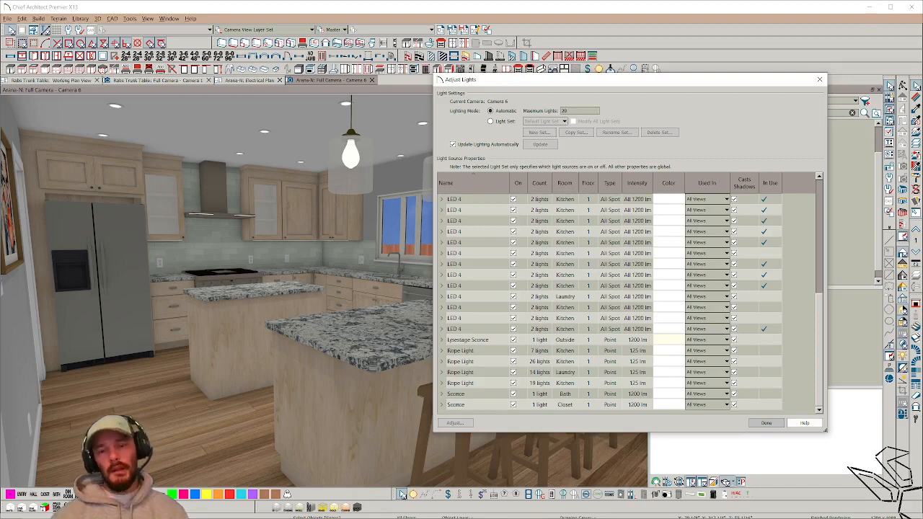
Change the lighting mode to a light set and create a new set named Kitchen Lights
{"action": "left_click", "coordinate": [491, 122]}
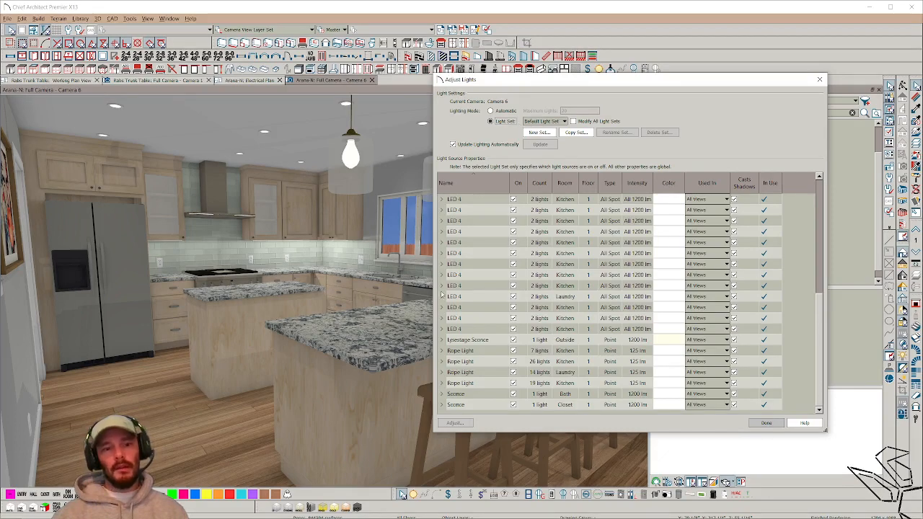
{"action": "left_click", "coordinate": [538, 136]}
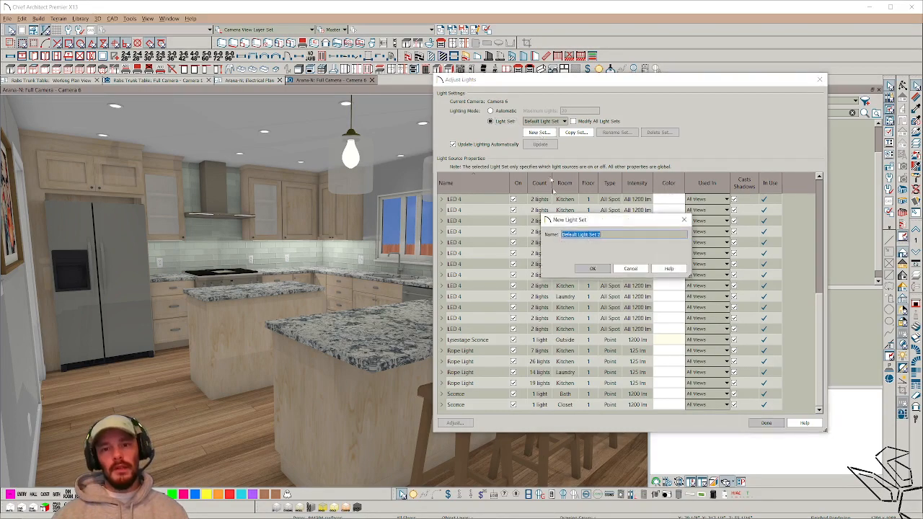
{"action": "type", "text": "Kitchen"}
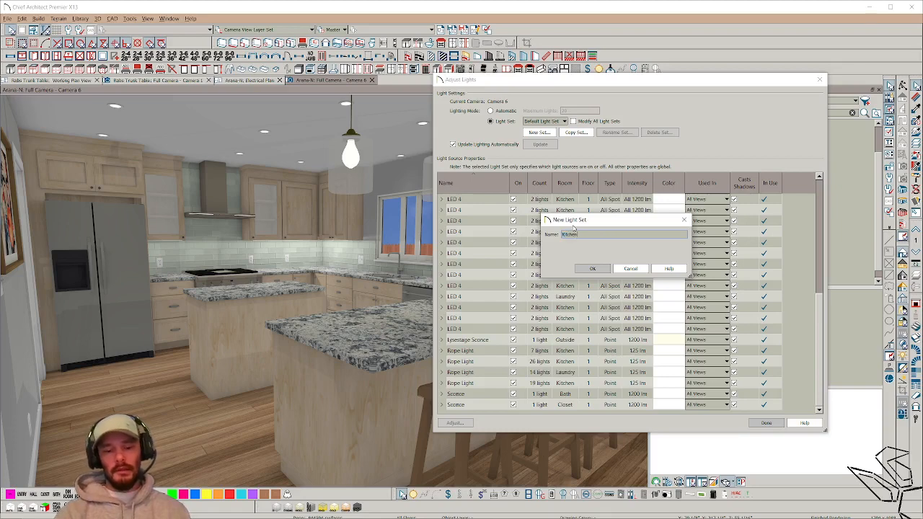
{"action": "type", "text": " Lights"}
{"action": "key", "text": "Return"}
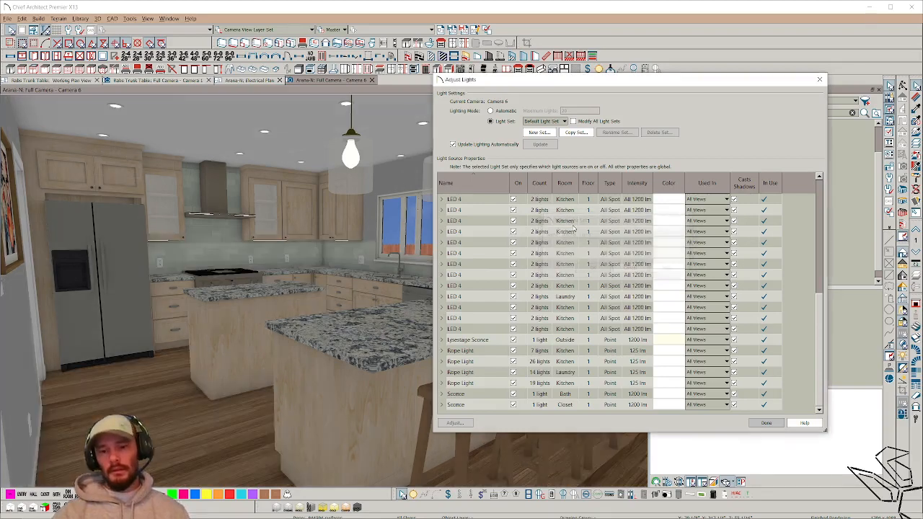
Sort the light sources by room so that the kitchen lights are listed together
{"action": "scroll", "coordinate": [493, 277], "scroll_direction": "up", "scroll_amount": 3}
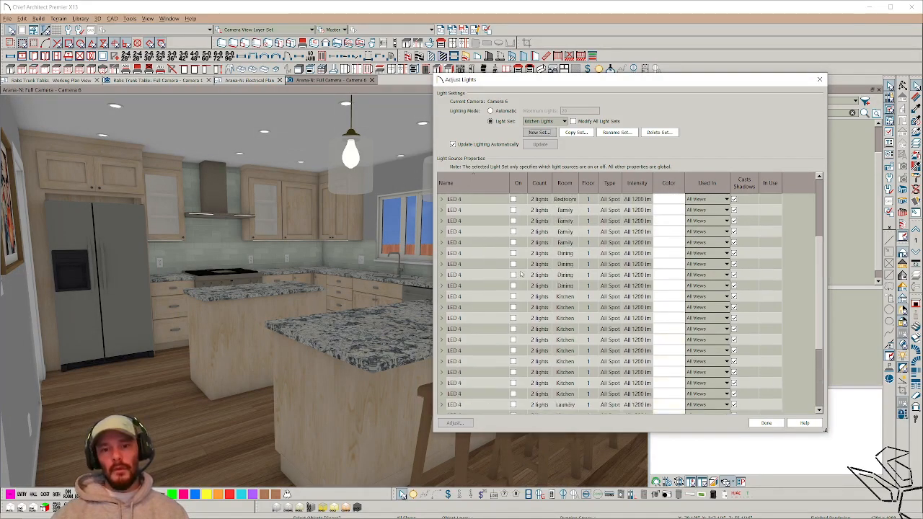
{"action": "scroll", "coordinate": [560, 225], "scroll_direction": "down", "scroll_amount": 2}
{"action": "left_click", "coordinate": [556, 253]}
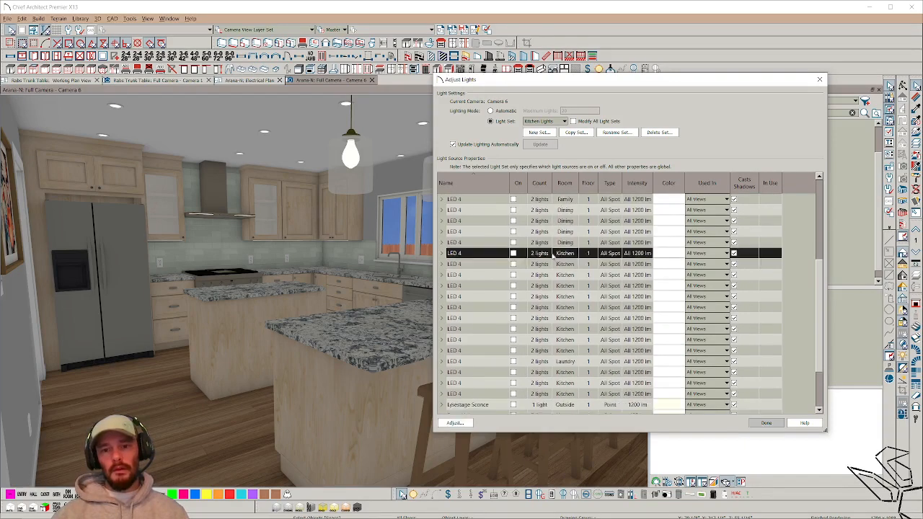
{"action": "scroll", "coordinate": [548, 280], "scroll_direction": "down", "scroll_amount": 4}
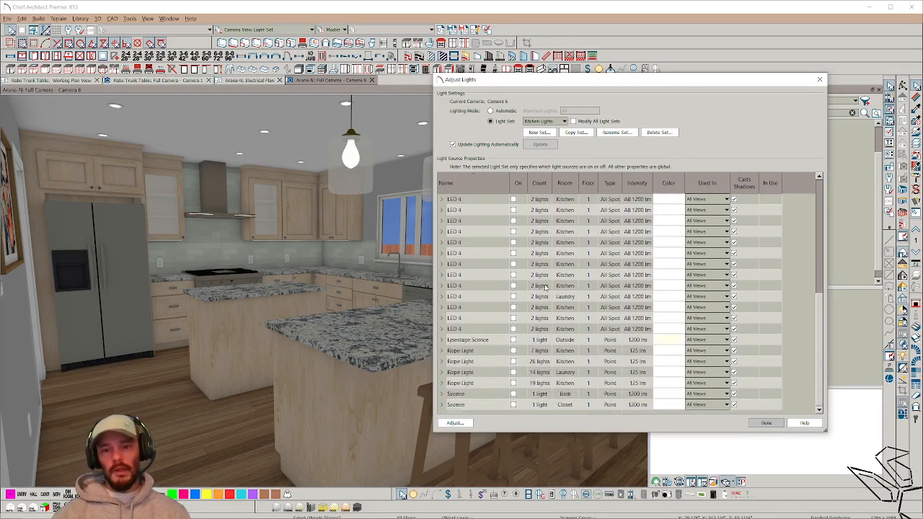
{"action": "scroll", "coordinate": [567, 184], "scroll_direction": "down", "scroll_amount": 1}
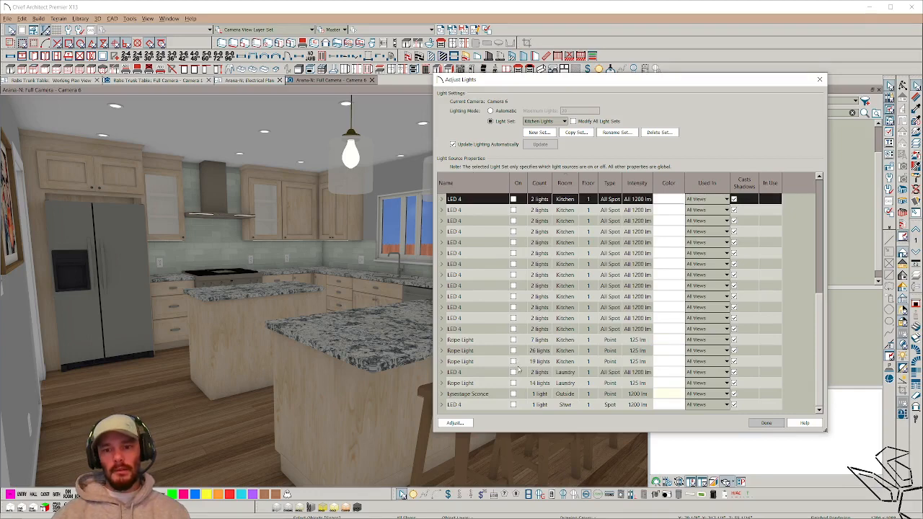
Try to turn on all kitchen lights at once, from the last kitchen rope light up to the first Glass Jar Pendant 03
{"action": "left_click", "coordinate": [519, 362]}
{"action": "scroll", "coordinate": [526, 346], "scroll_direction": "up", "scroll_amount": 5}
{"action": "scroll", "coordinate": [530, 329], "scroll_direction": "up", "scroll_amount": 1}
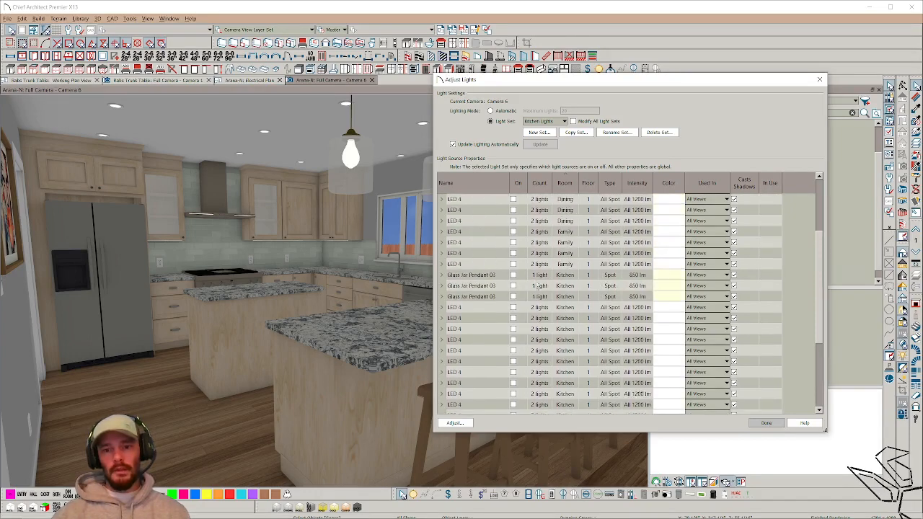
{"action": "left_click", "coordinate": [519, 275], "text": "shift"}
{"action": "left_click", "coordinate": [513, 275]}
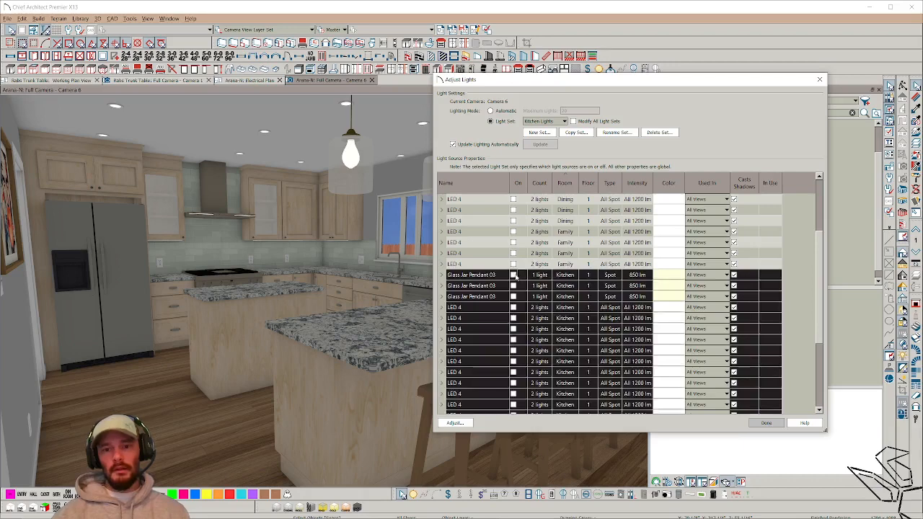
Turn on every kitchen light from the first Glass Jar Pendant 03 through the last kitchen Rope Light, and finish the light adjustments
{"action": "left_click", "coordinate": [532, 274]}
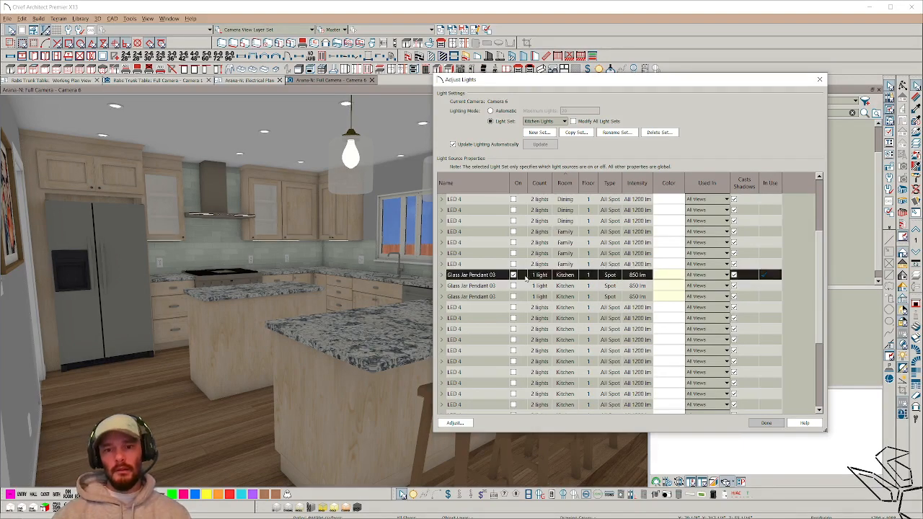
{"action": "scroll", "coordinate": [526, 310], "scroll_direction": "down", "scroll_amount": 5}
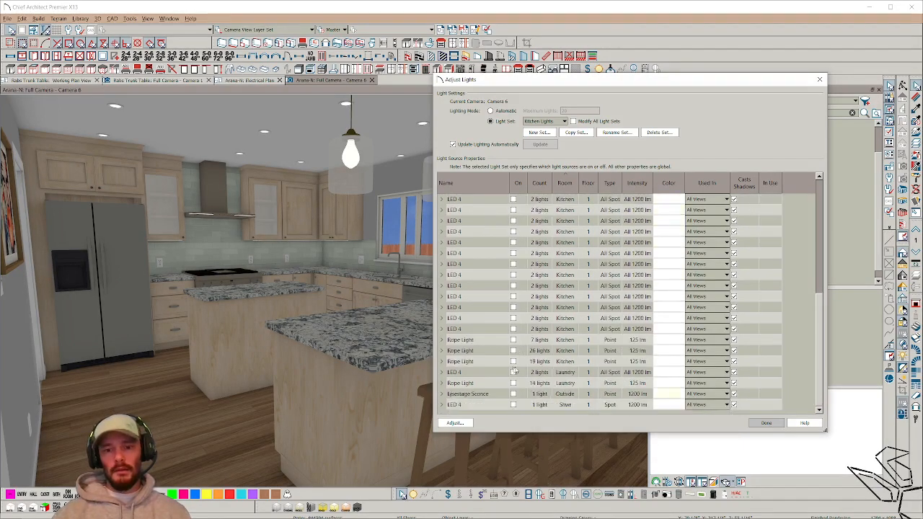
{"action": "left_click", "coordinate": [510, 362], "text": "shift"}
{"action": "left_click", "coordinate": [514, 362]}
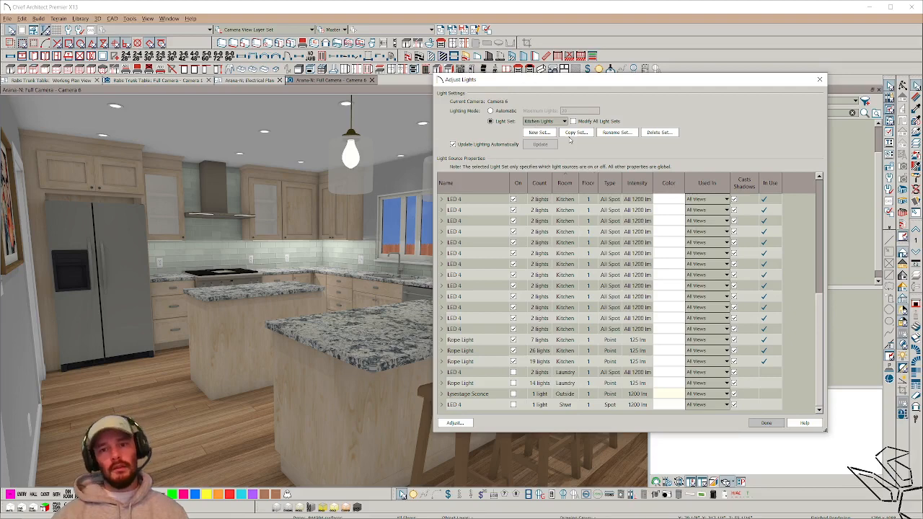
{"action": "left_click", "coordinate": [765, 423]}
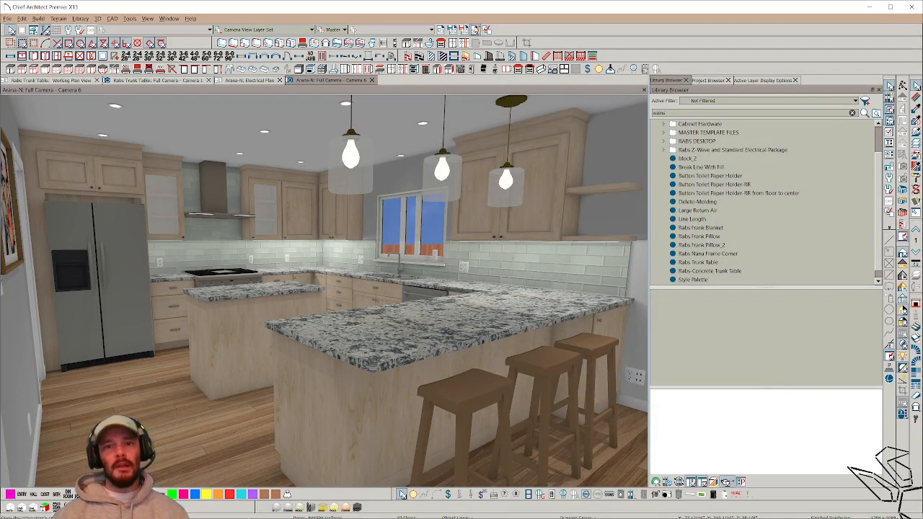
Check the light set in the Camera 6 specification, and expand the first-floor cameras of Arana-N.plan in the project browser
{"action": "left_click", "coordinate": [476, 29]}
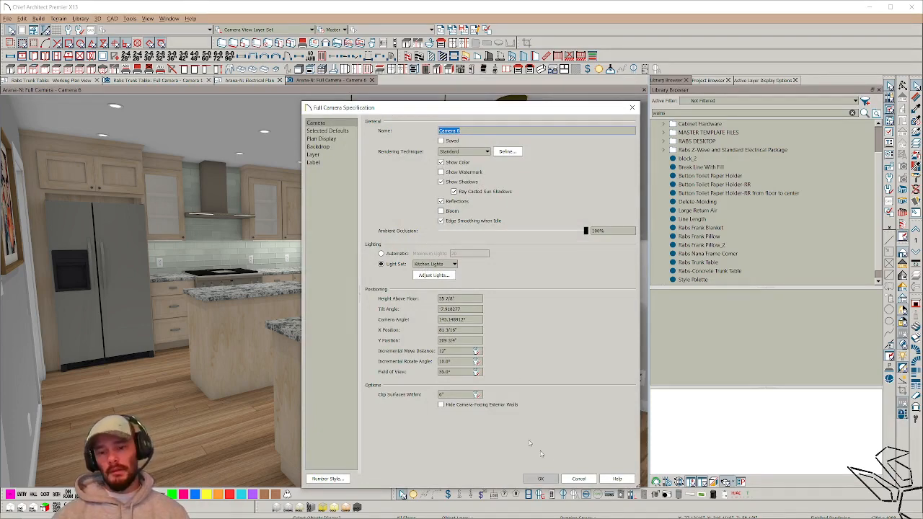
{"action": "left_click", "coordinate": [552, 479]}
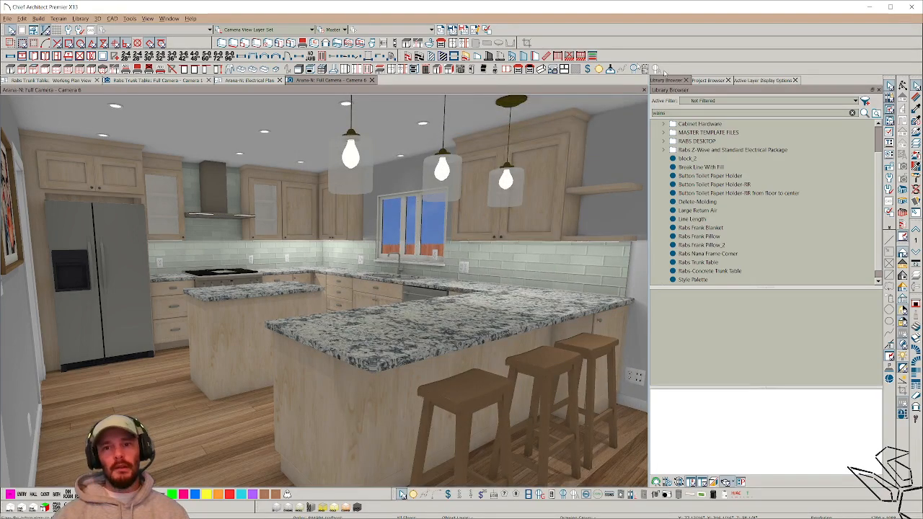
{"action": "left_click", "coordinate": [709, 80]}
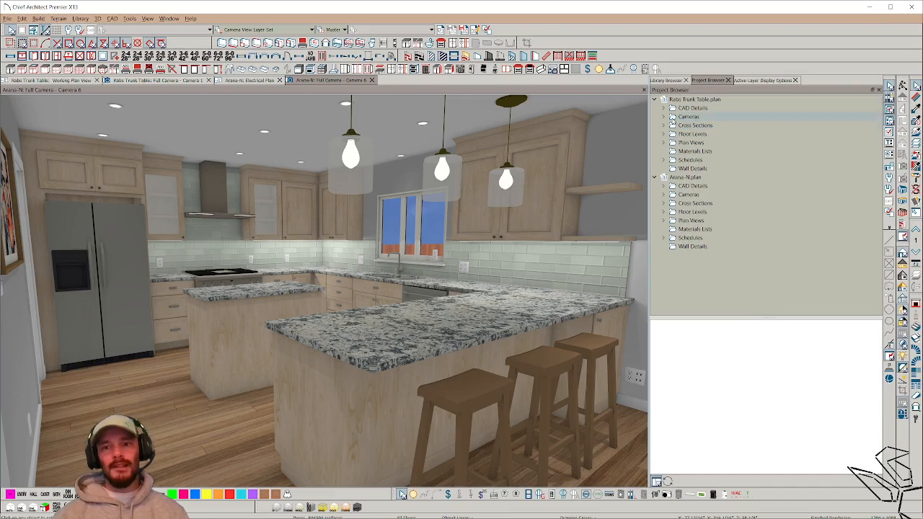
{"action": "left_click", "coordinate": [663, 194]}
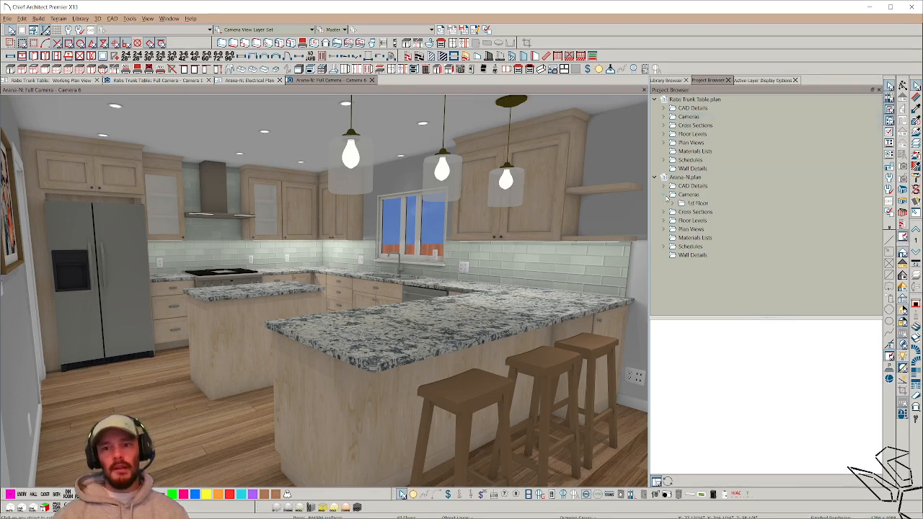
{"action": "left_click", "coordinate": [673, 203]}
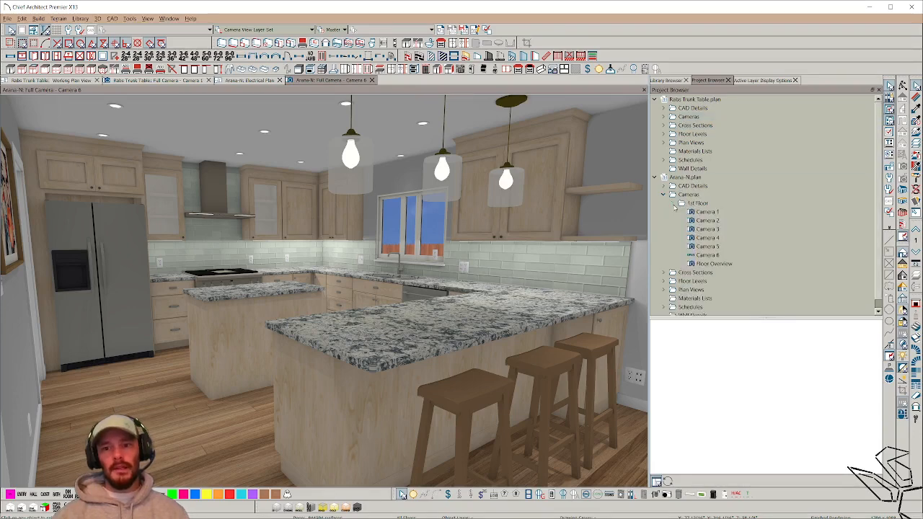
Rename Camera 6 of Arana-N.plan as Kitchen Camera
{"action": "left_click", "coordinate": [708, 255]}
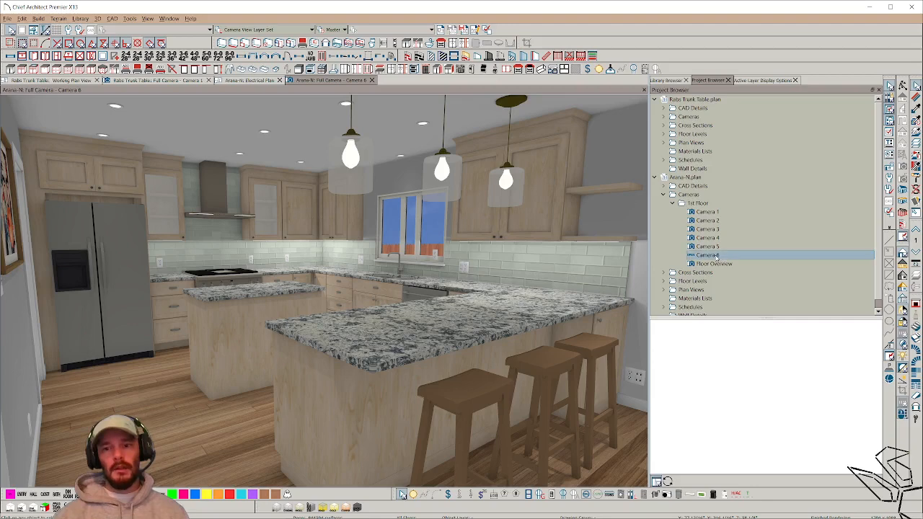
{"action": "right_click", "coordinate": [718, 255]}
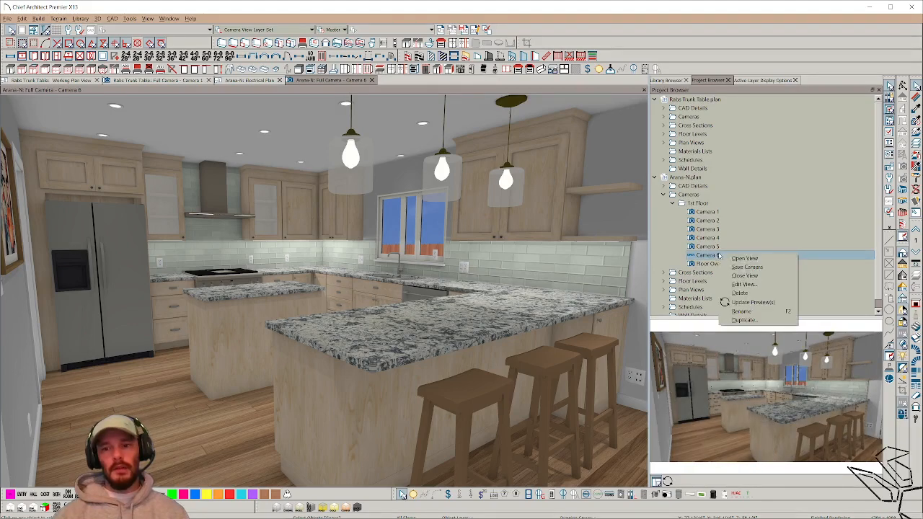
{"action": "left_click", "coordinate": [746, 309]}
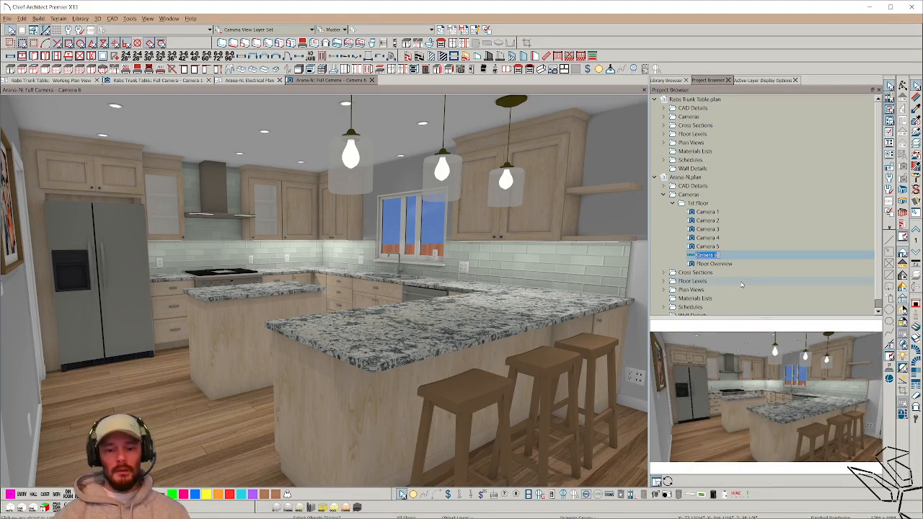
{"action": "type", "text": "Kitchen Camera"}
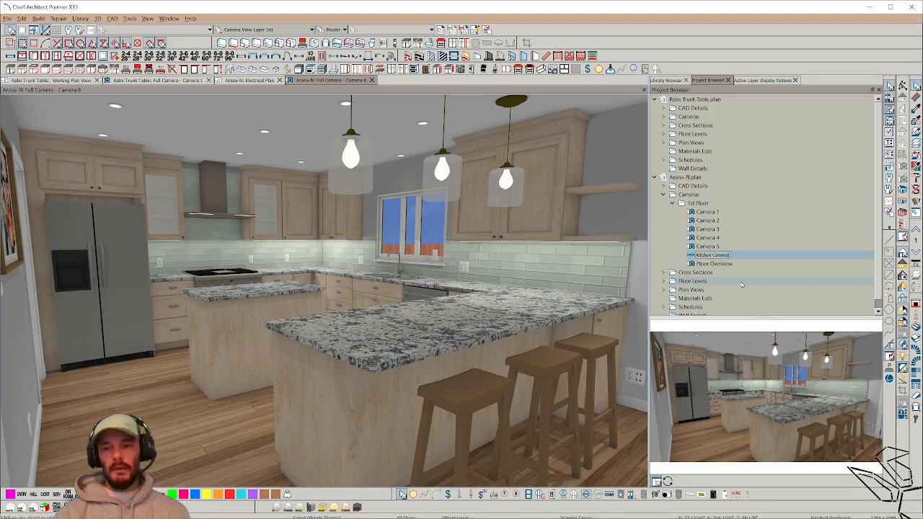
{"action": "key", "text": "Return"}
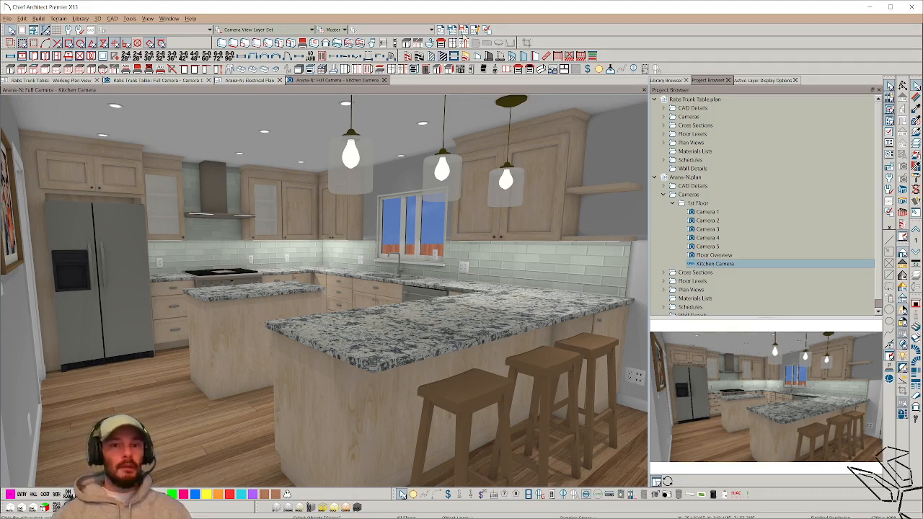
Set the Kitchen Camera's field of view to 35 degrees in its camera specification
{"action": "left_click", "coordinate": [475, 29]}
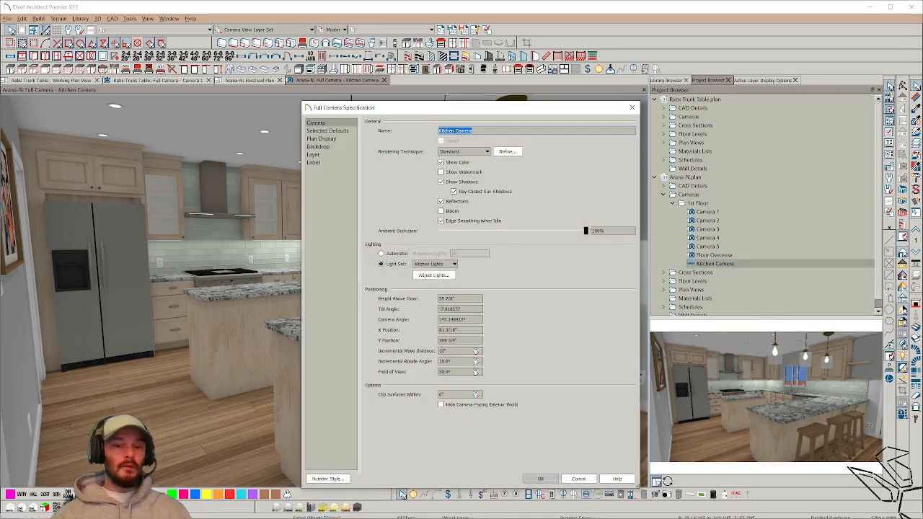
{"action": "left_click_drag", "start_coordinate": [453, 371], "coordinate": [344, 362]}
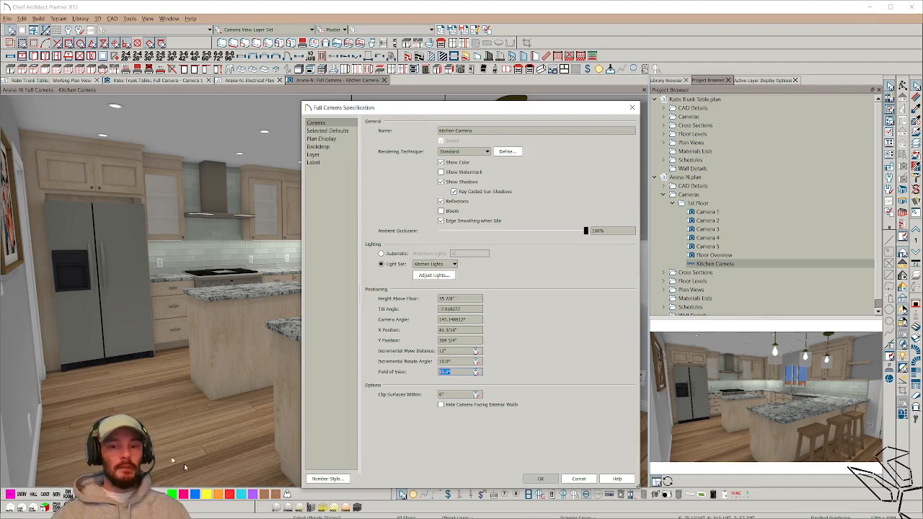
{"action": "type", "text": "35"}
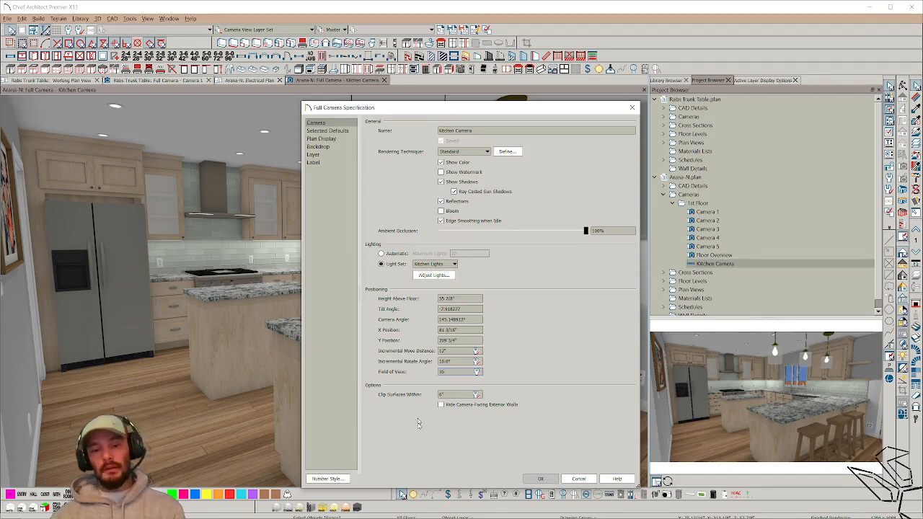
{"action": "left_click", "coordinate": [541, 479]}
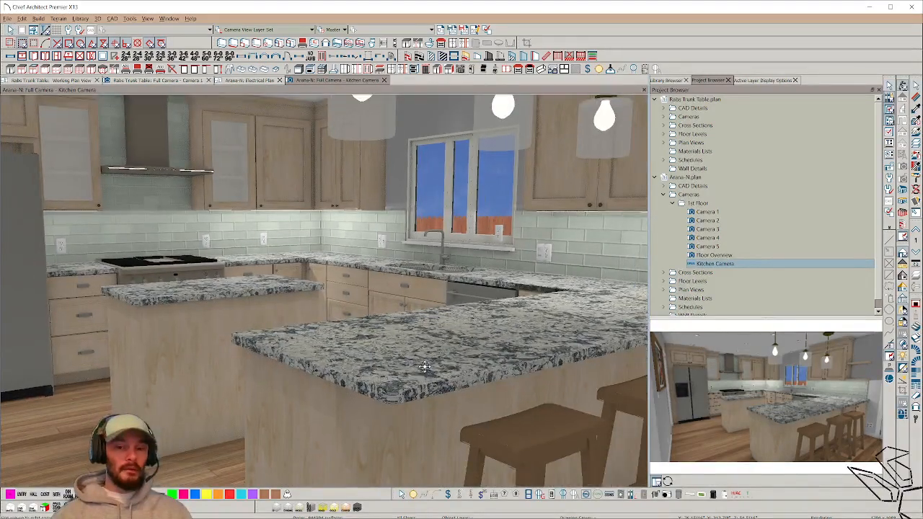
Back the Kitchen Camera away and shift its view to frame the refrigerator, both islands, the pendants and the stools
{"action": "scroll", "coordinate": [425, 367], "scroll_direction": "down", "scroll_amount": 3}
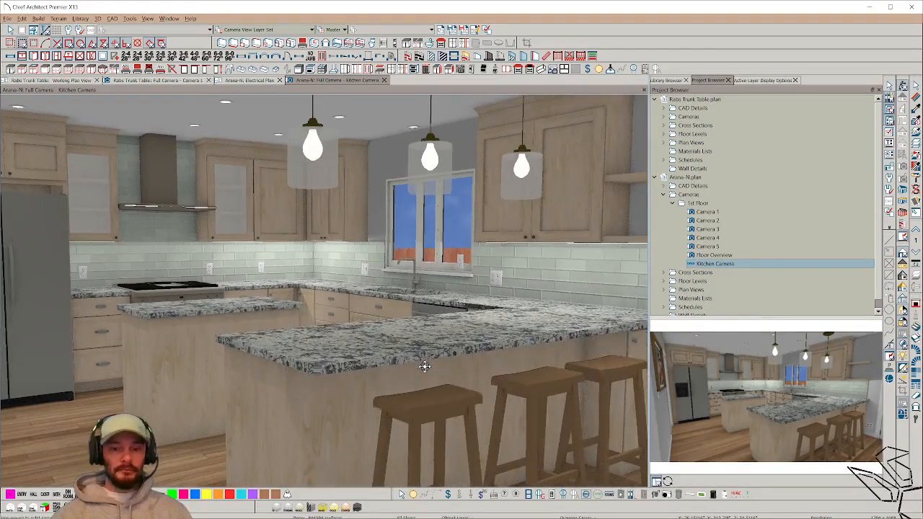
{"action": "scroll", "coordinate": [424, 367], "scroll_direction": "down", "scroll_amount": 2}
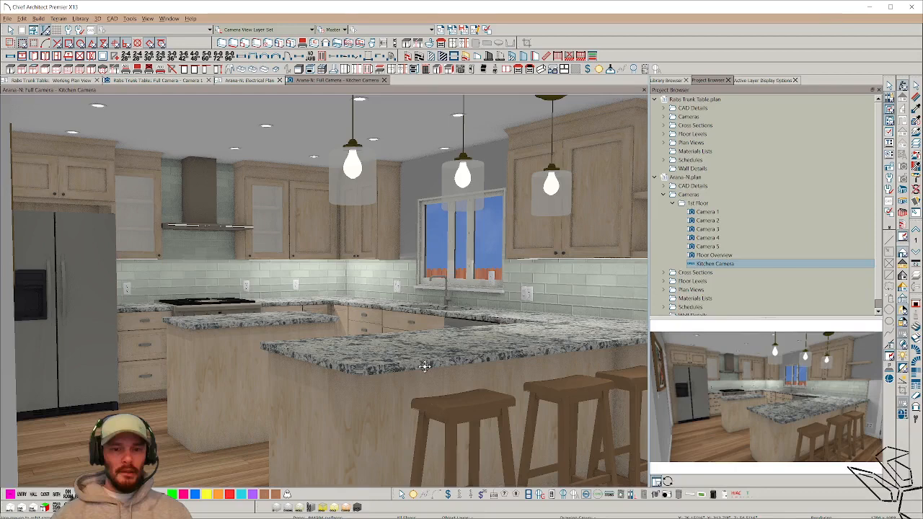
{"action": "middle_click_drag", "start_coordinate": [425, 366], "coordinate": [456, 380]}
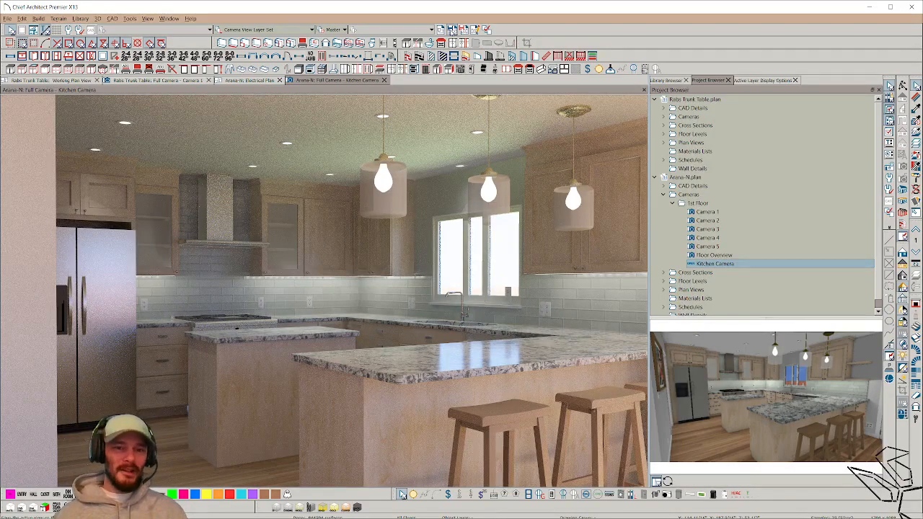
Apply the Material Painter to the glass shade of the leftmost pendant in the rendered kitchen view
{"action": "left_click", "coordinate": [452, 31]}
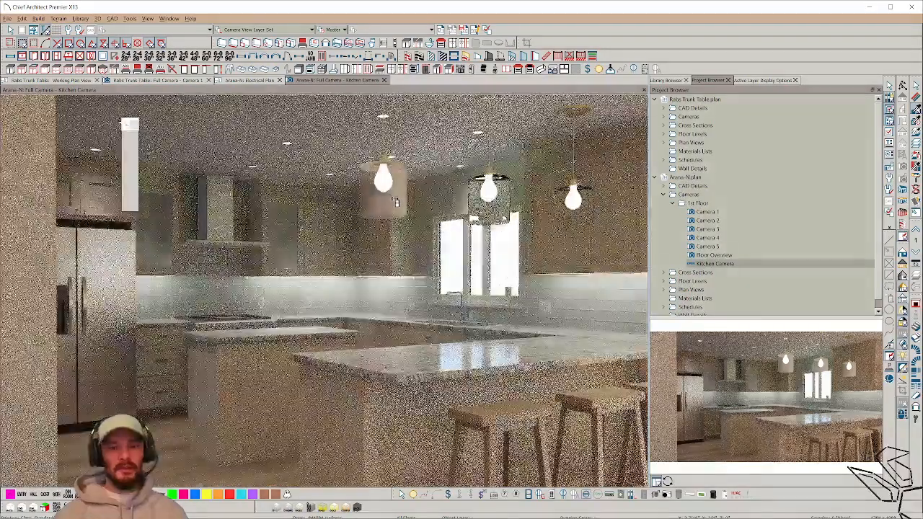
{"action": "left_click", "coordinate": [396, 202]}
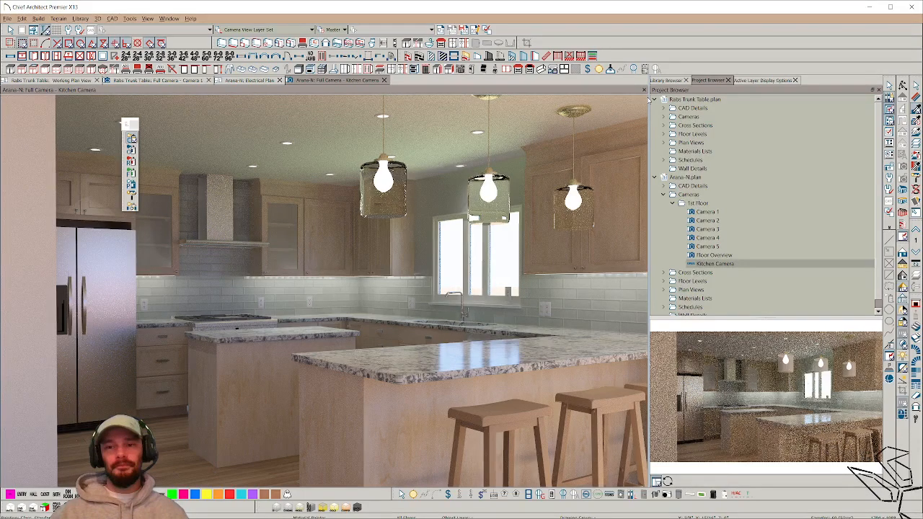
Capture the rendered kitchen view to the clipboard, switch to Photoshop and paste it into a new 1688 x 1086 px document
{"action": "key", "text": "super+shift+s"}
{"action": "left_click_drag", "start_coordinate": [645, 98], "coordinate": [48, 495]}
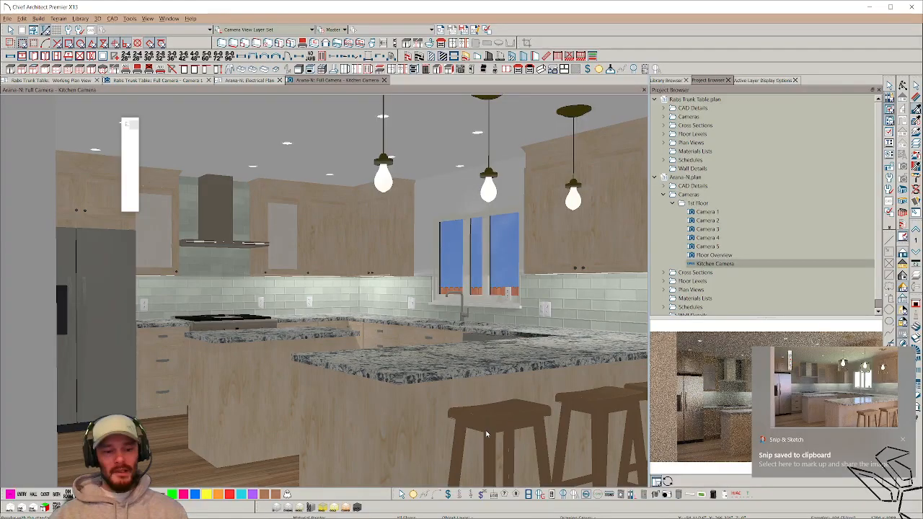
{"action": "key", "text": "alt+Tab"}
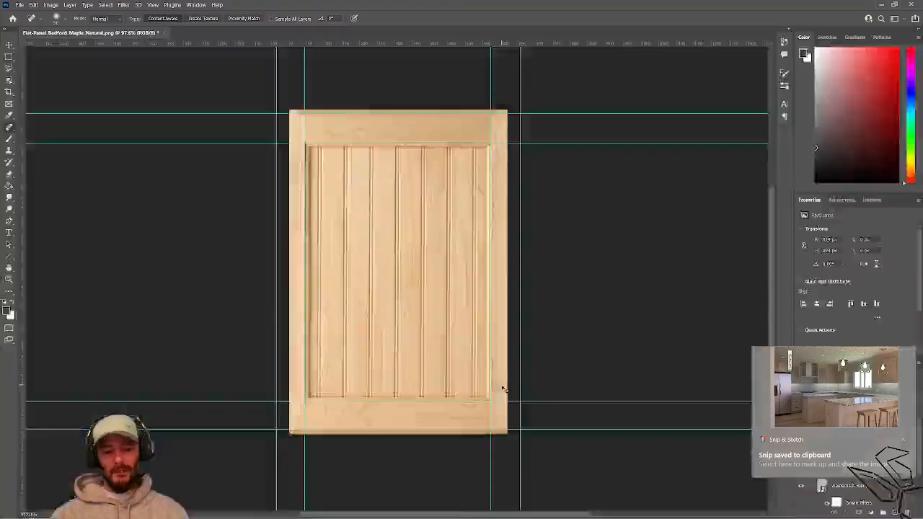
{"action": "key", "text": "ctrl+n"}
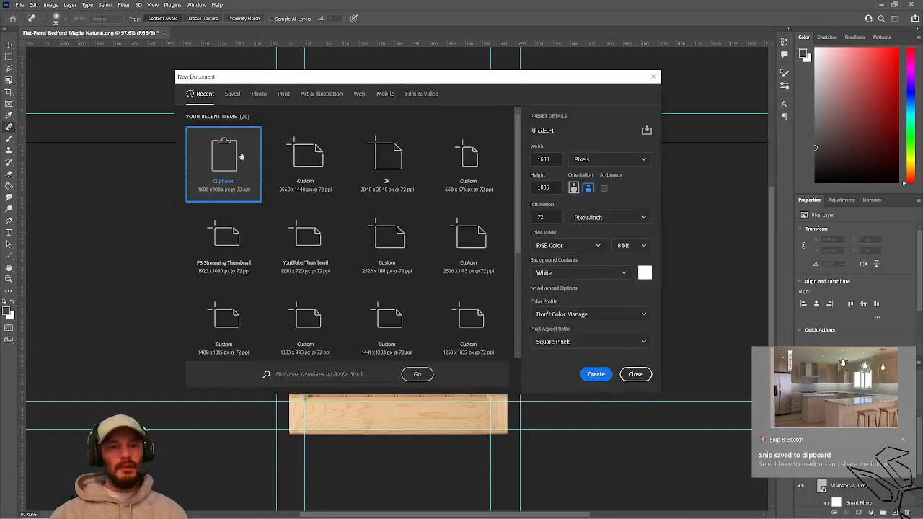
{"action": "left_click", "coordinate": [603, 374]}
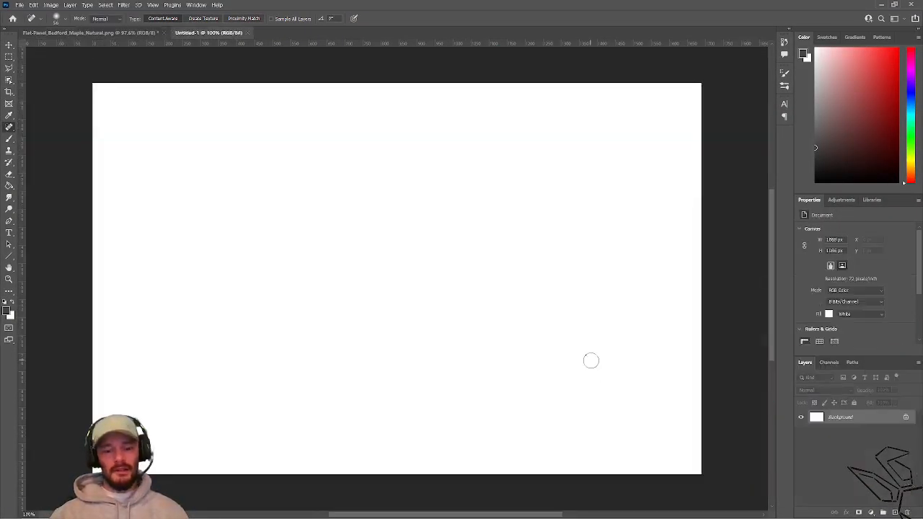
{"action": "key", "text": "ctrl+v"}
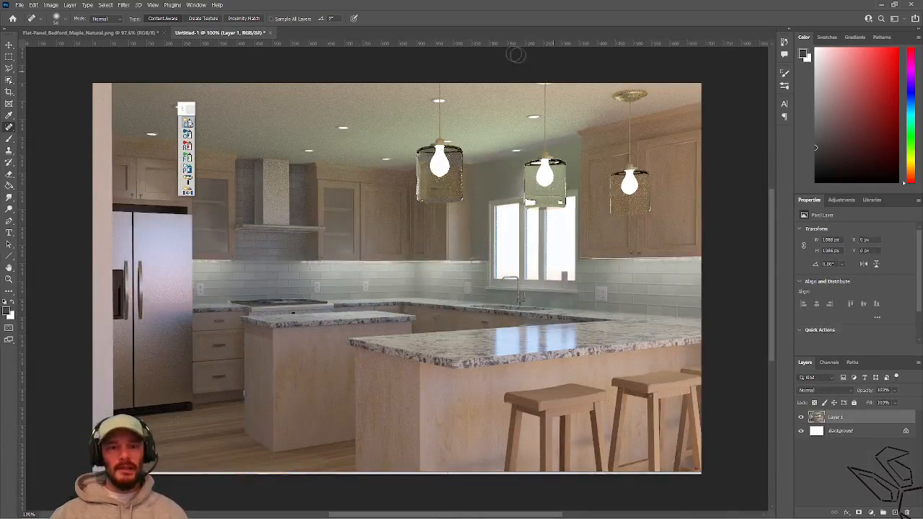
Switch to the Brush tool and look through its brush presets, including the Square Brush
{"action": "right_click", "coordinate": [407, 232]}
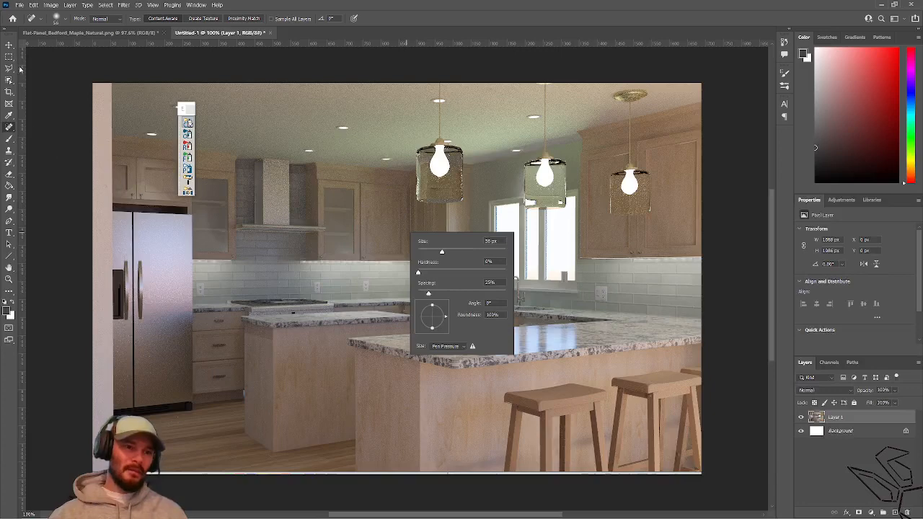
{"action": "left_click", "coordinate": [9, 138]}
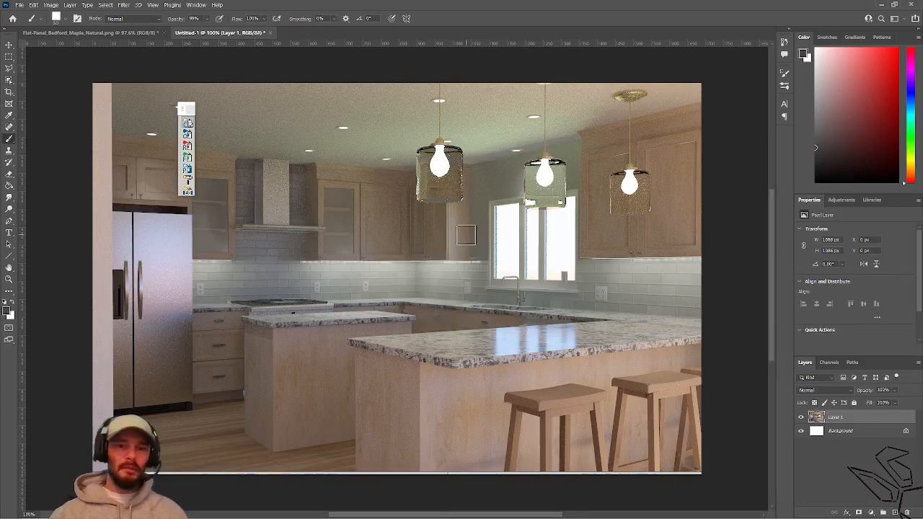
{"action": "right_click", "coordinate": [445, 261]}
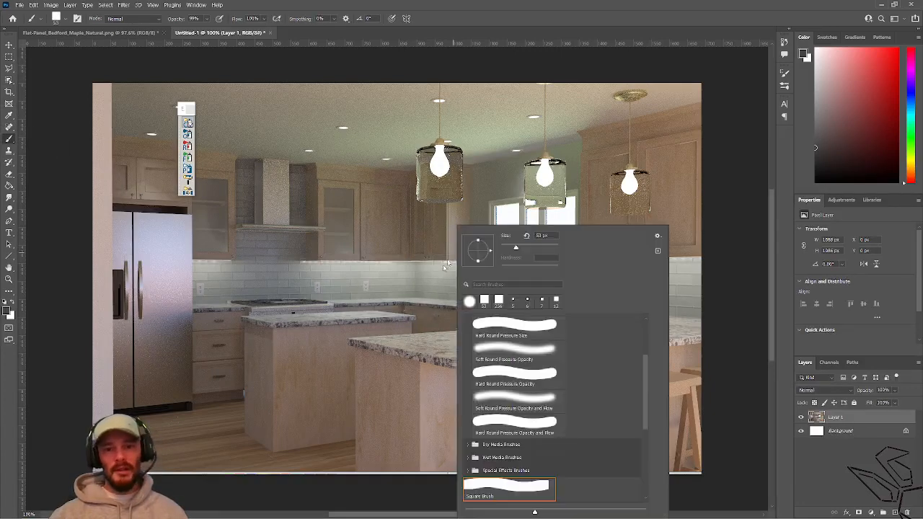
{"action": "left_click_drag", "start_coordinate": [645, 369], "coordinate": [642, 444]}
{"action": "left_click", "coordinate": [750, 336]}
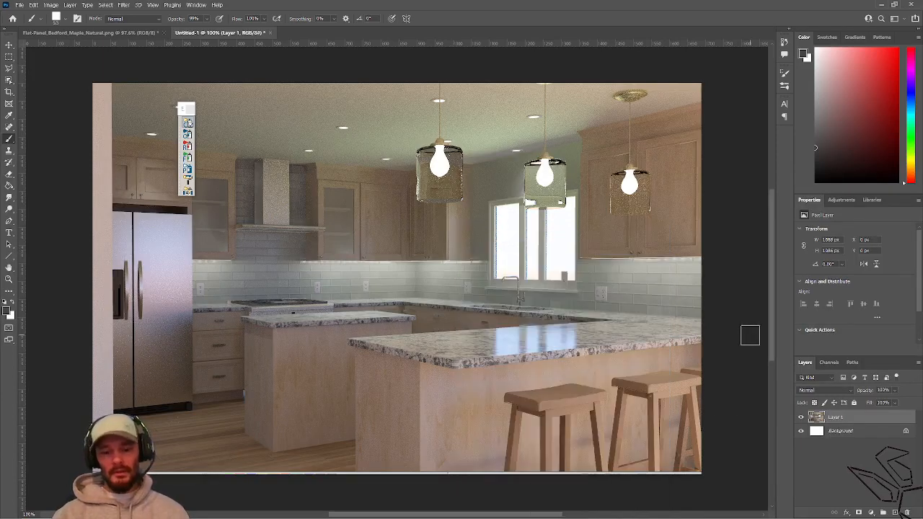
Create a new 2048 x 2048 px document from the saved 2K preset
{"action": "key", "text": "ctrl+n"}
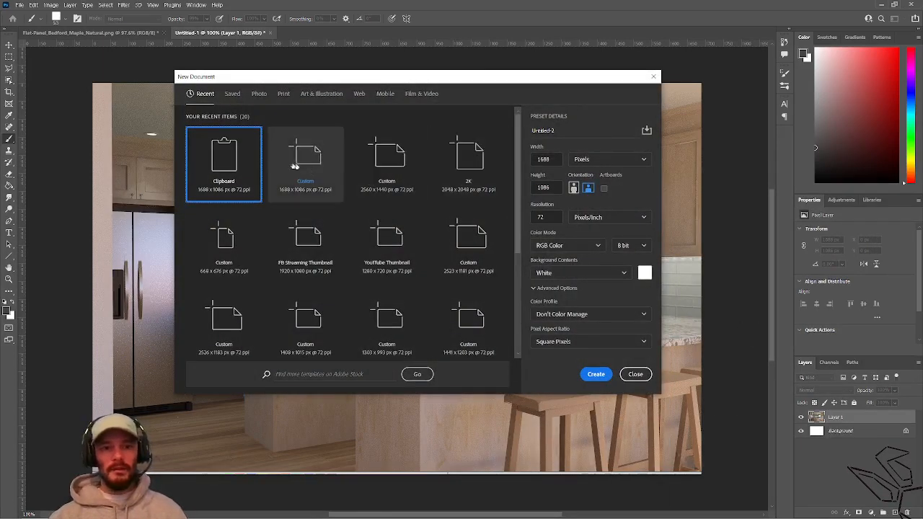
{"action": "left_click", "coordinate": [469, 155]}
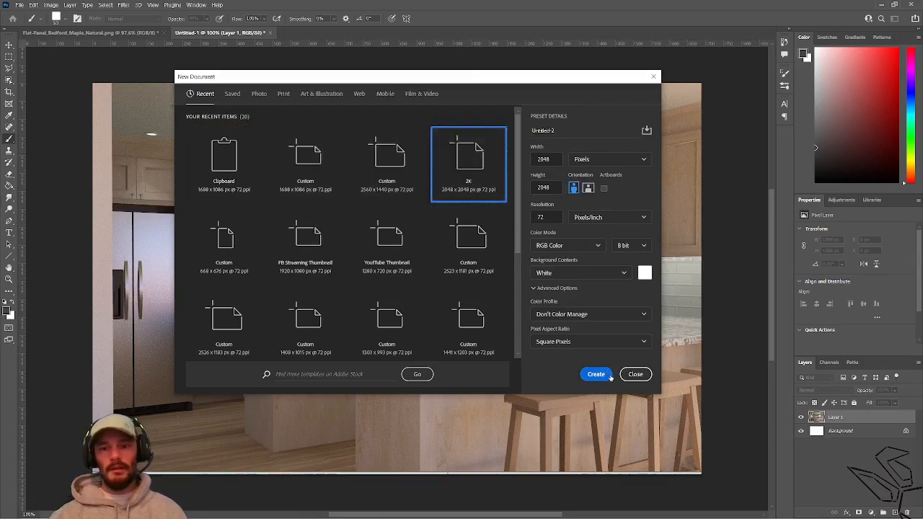
{"action": "left_click", "coordinate": [238, 94]}
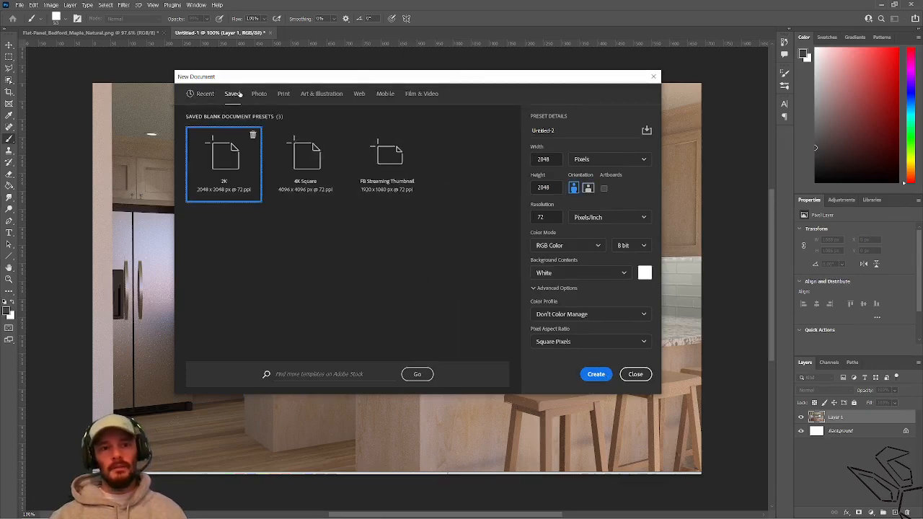
{"action": "left_click", "coordinate": [593, 374]}
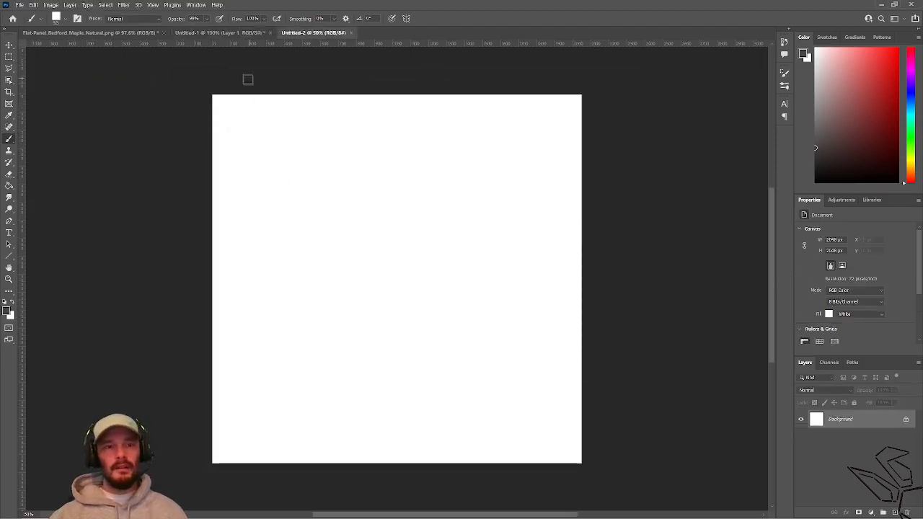
Switch to the Chrome window with the cabinet door search and open Google Advanced Image Search
{"action": "key", "text": "alt+Tab"}
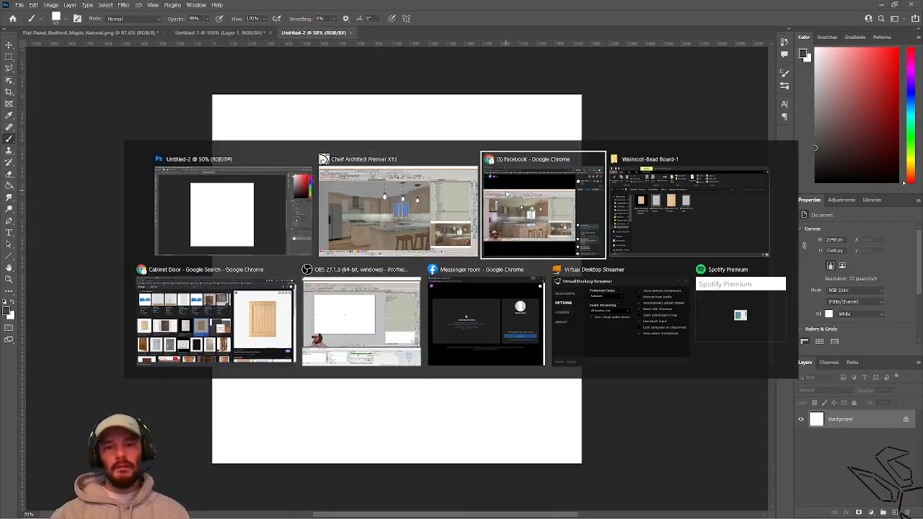
{"action": "left_click", "coordinate": [507, 194]}
{"action": "key", "text": "alt+Tab"}
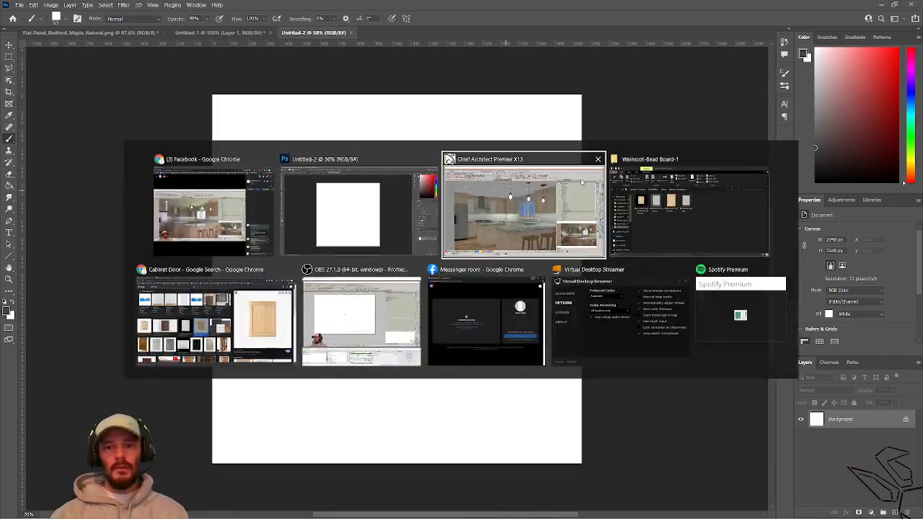
{"action": "left_click", "coordinate": [182, 282]}
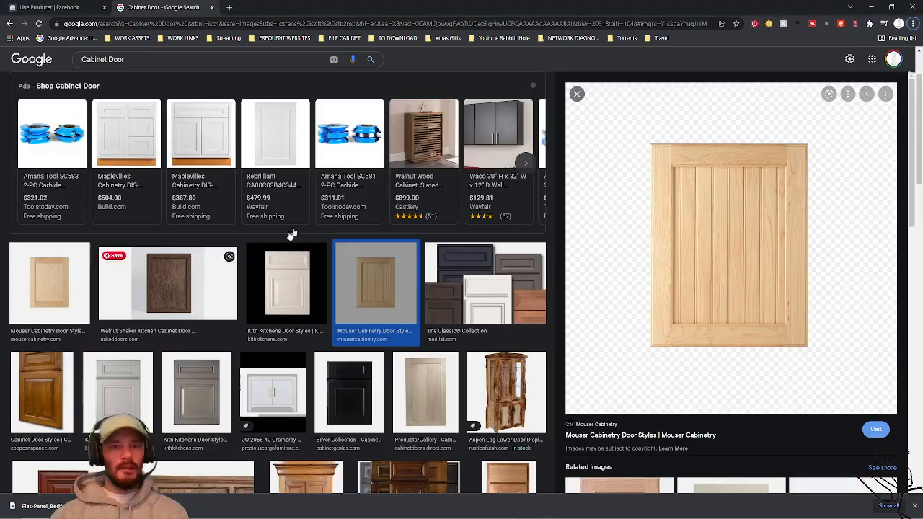
{"action": "left_click", "coordinate": [64, 39]}
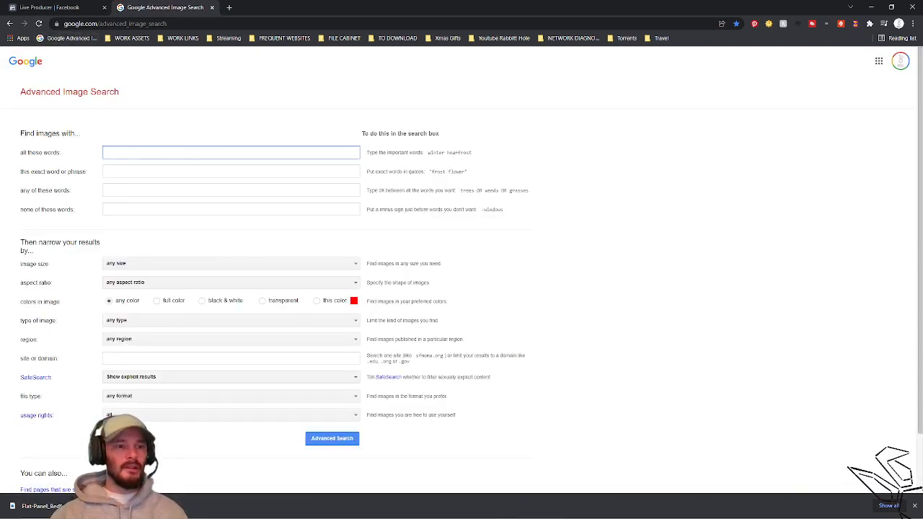
Run an advanced image search for "Recessed ies profile" limited to images larger than 1024×768
{"action": "left_click", "coordinate": [127, 152]}
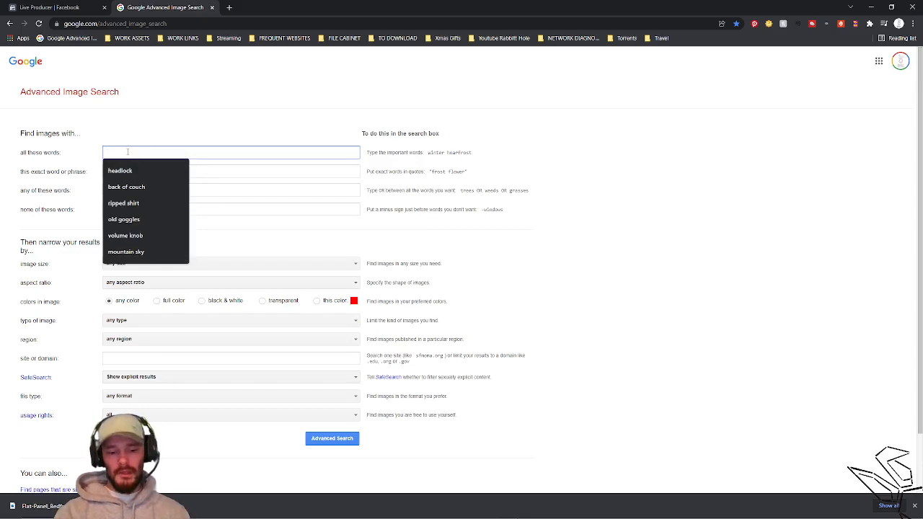
{"action": "type", "text": "Recess"}
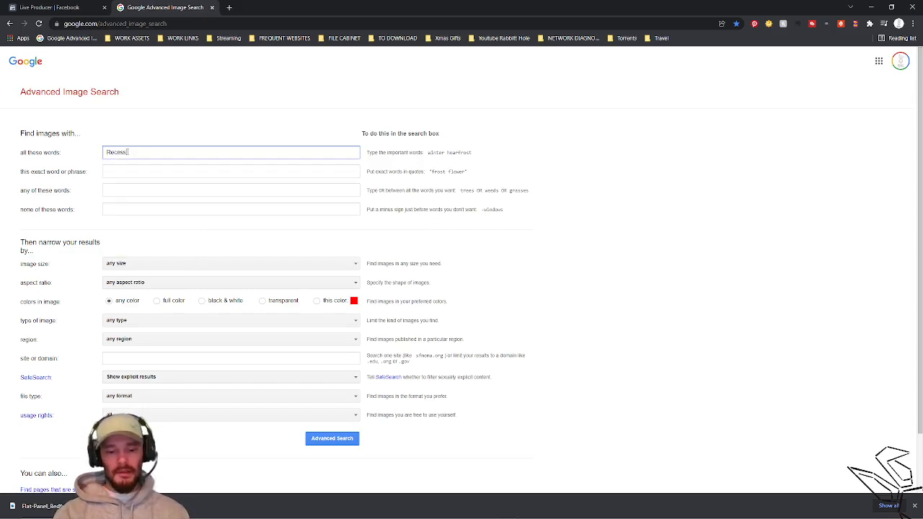
{"action": "type", "text": "ed lig"}
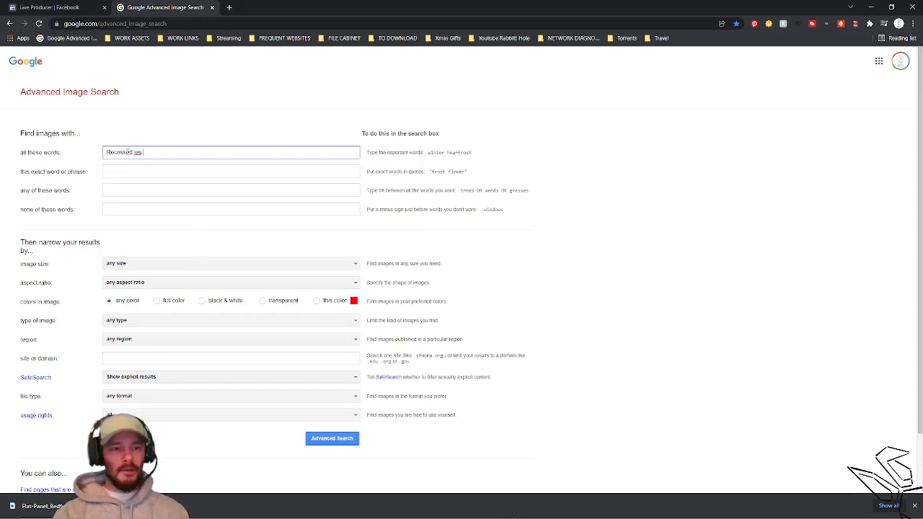
{"action": "type", "text": " profile"}
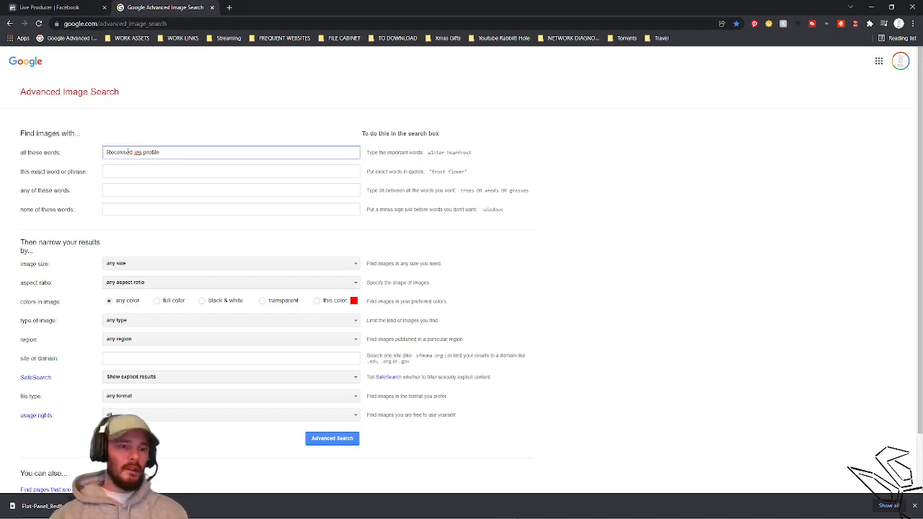
{"action": "left_click", "coordinate": [138, 263]}
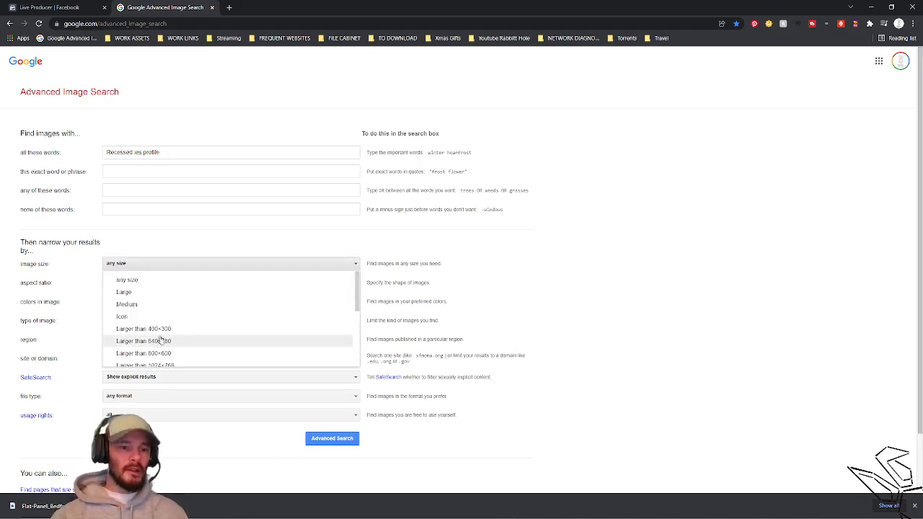
{"action": "left_click", "coordinate": [163, 363]}
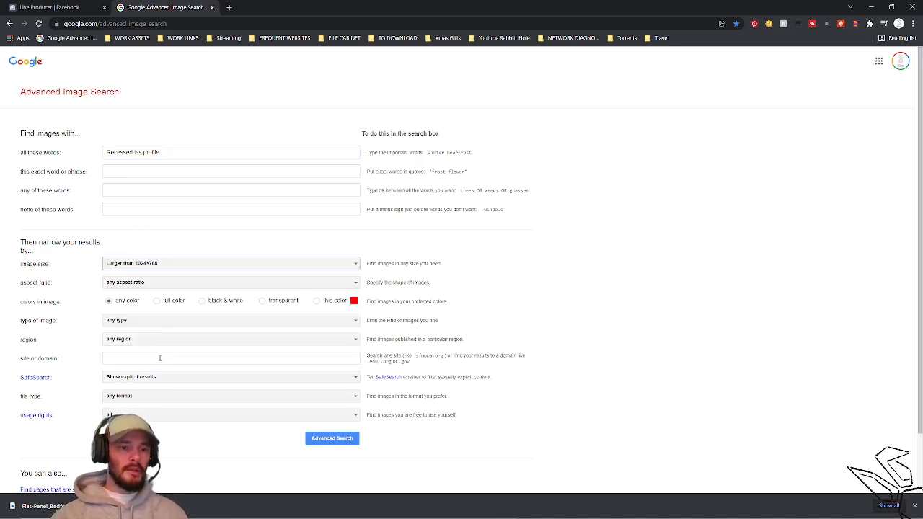
{"action": "left_click", "coordinate": [322, 439]}
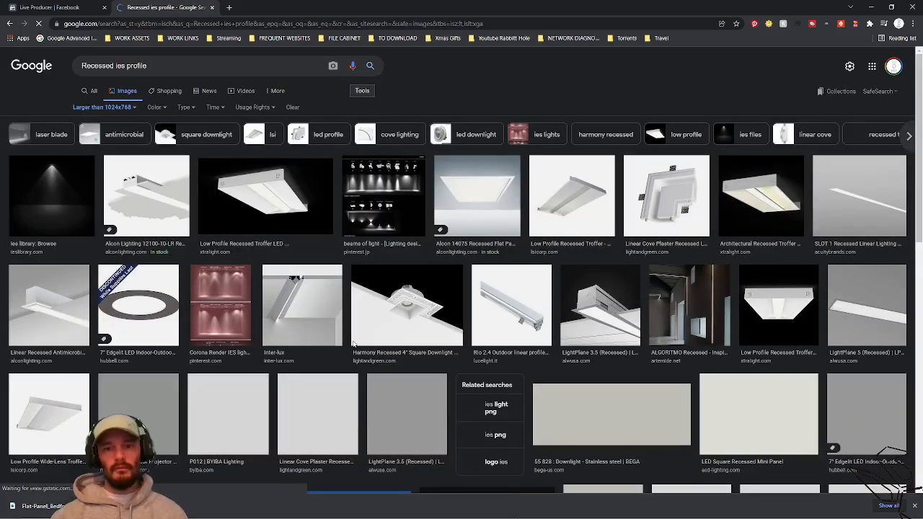
Open the ies library light-beam image, snip its light cone and paste it into the blank 2048 x 2048 px Photoshop document
{"action": "left_click", "coordinate": [51, 195]}
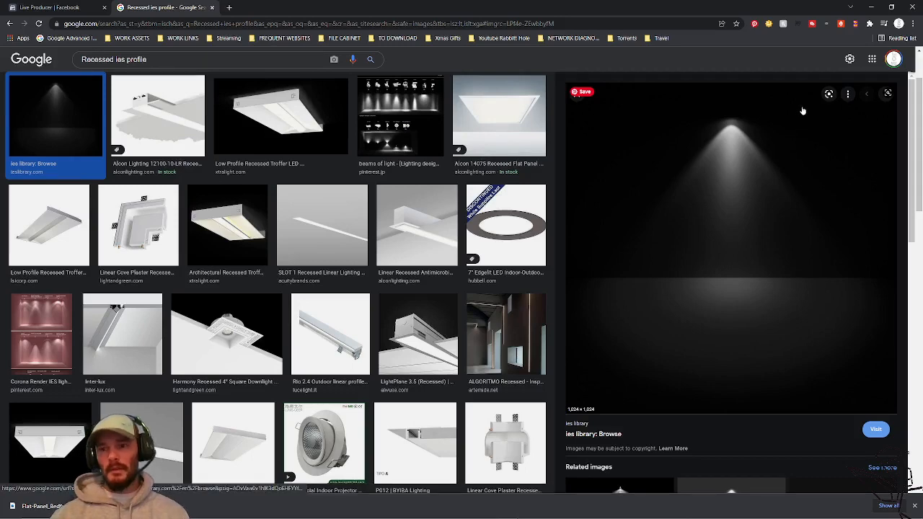
{"action": "key", "text": "super+shift+s"}
{"action": "left_click_drag", "start_coordinate": [812, 105], "coordinate": [652, 252]}
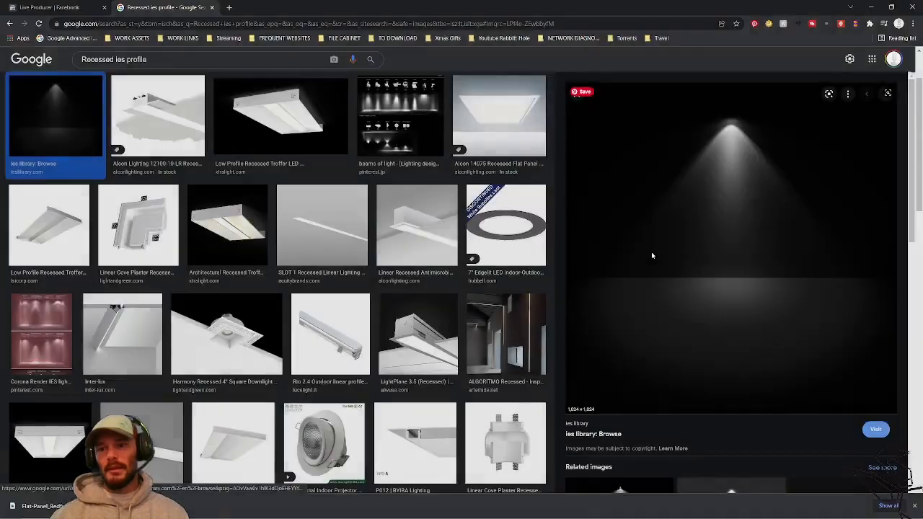
{"action": "key", "text": "alt+Tab"}
{"action": "key", "text": "alt+Tab"}
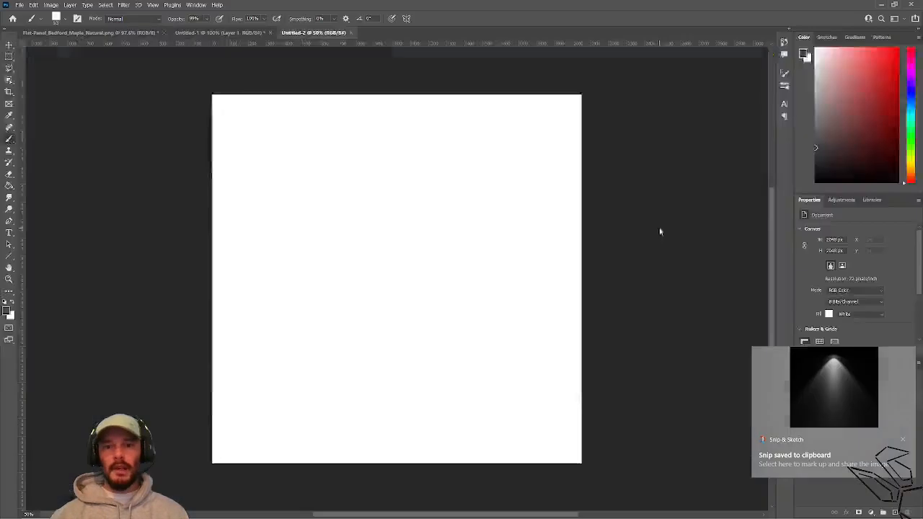
{"action": "key", "text": "ctrl+v"}
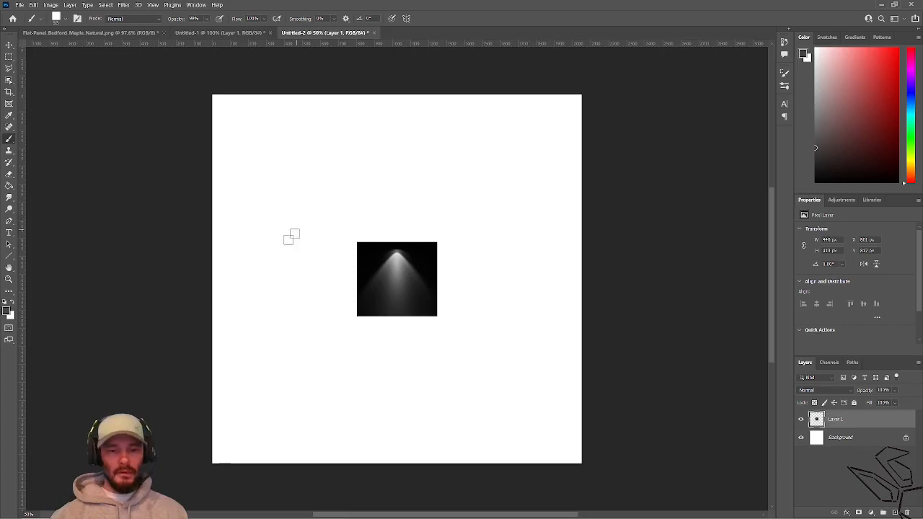
Crop the canvas to the edges of the pasted light image and select the whole canvas
{"action": "key", "text": "c"}
{"action": "left_click_drag", "start_coordinate": [210, 274], "coordinate": [283, 259]}
{"action": "left_click_drag", "start_coordinate": [385, 89], "coordinate": [327, 164]}
{"action": "left_click_drag", "start_coordinate": [510, 281], "coordinate": [439, 226]}
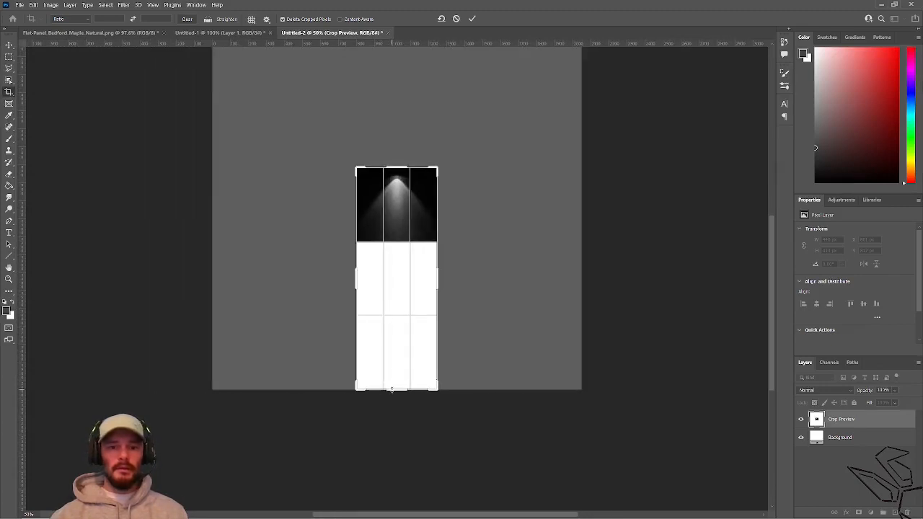
{"action": "left_click_drag", "start_coordinate": [391, 390], "coordinate": [402, 315]}
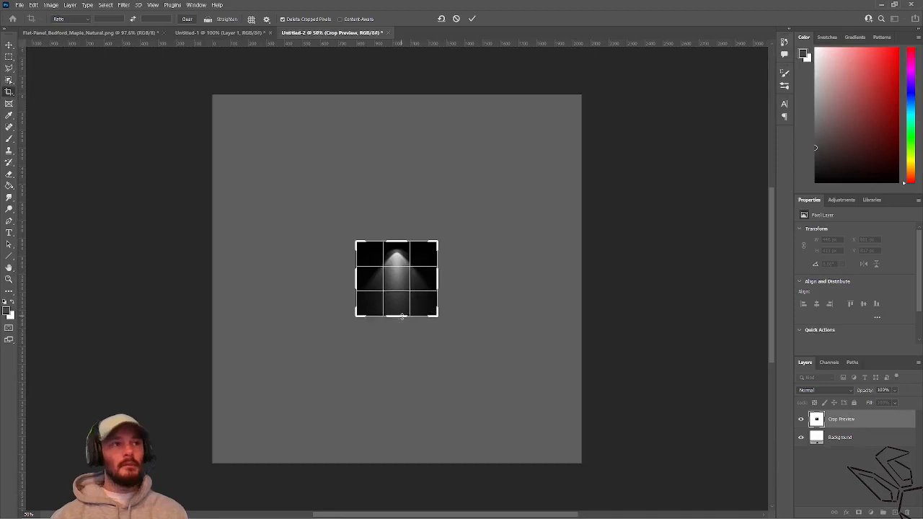
{"action": "left_click", "coordinate": [472, 19]}
{"action": "scroll", "coordinate": [414, 287], "scroll_direction": "up", "scroll_amount": 10, "text": "alt"}
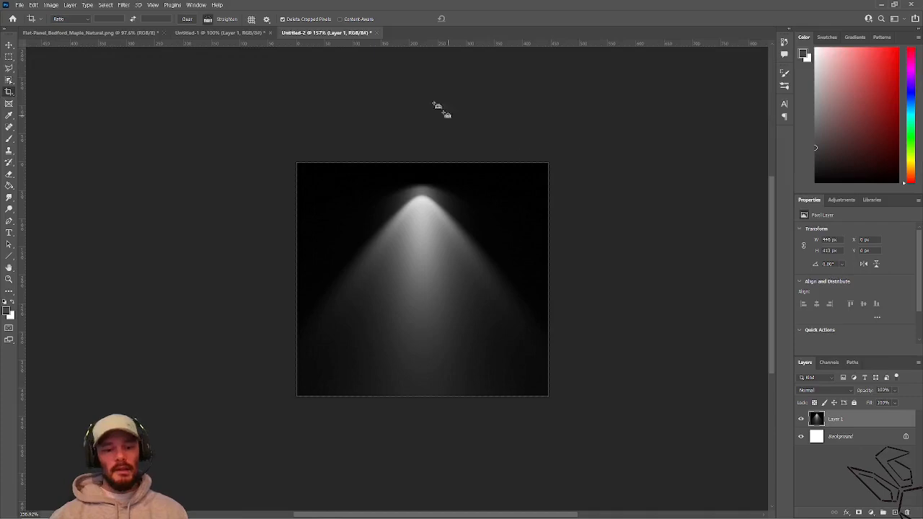
{"action": "key", "text": "ctrl+a"}
{"action": "left_click", "coordinate": [33, 5]}
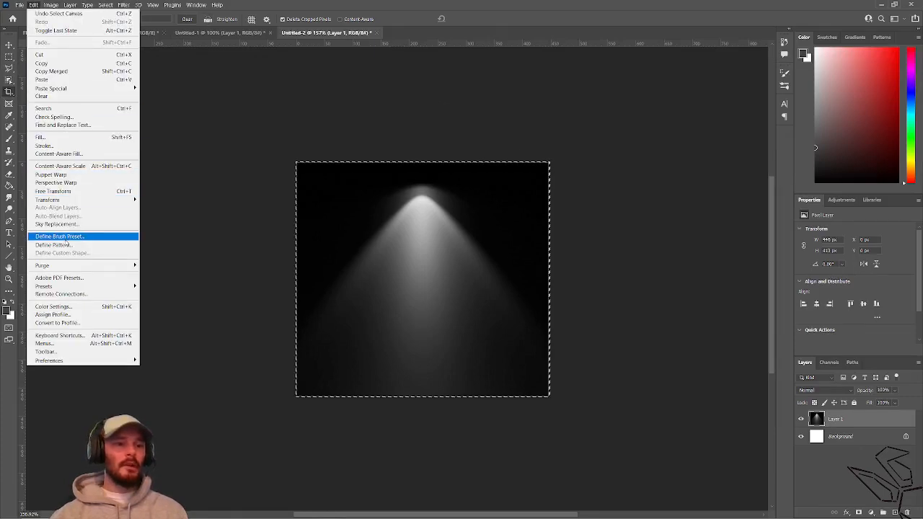
{"action": "left_click", "coordinate": [60, 236]}
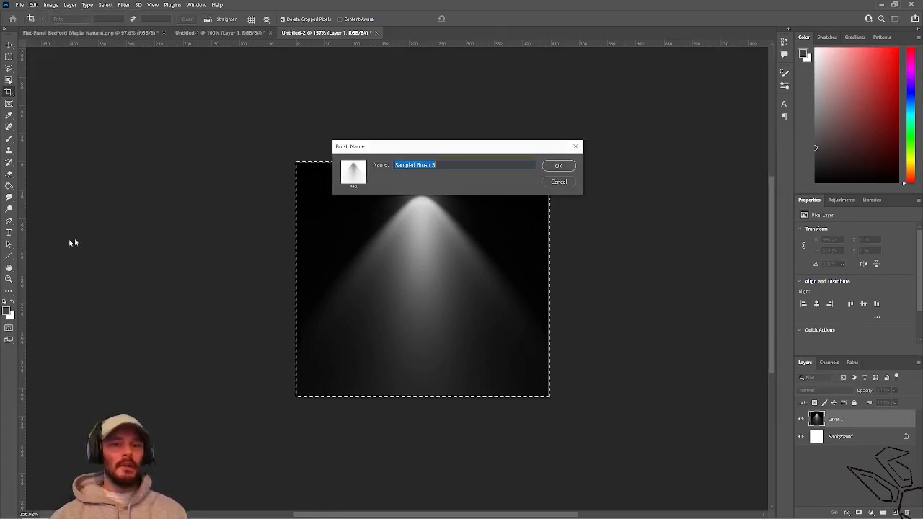
{"action": "left_click", "coordinate": [559, 181]}
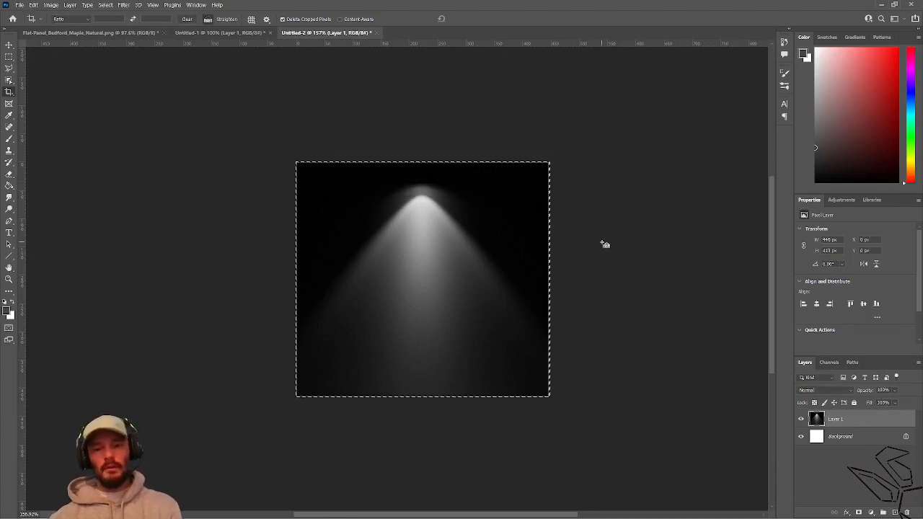
Invert the light image and define it as a brush preset with a name starting with "Can Light"
{"action": "key", "text": "ctrl+i"}
{"action": "left_click", "coordinate": [33, 4]}
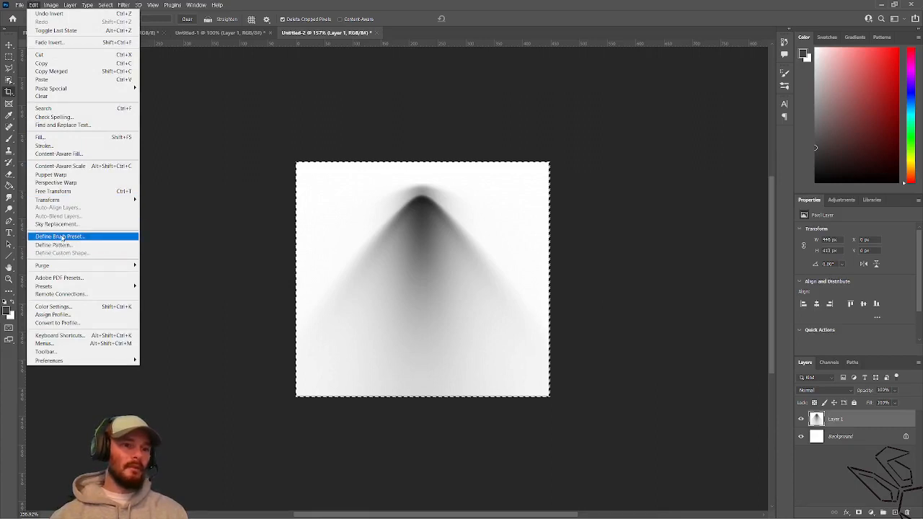
{"action": "left_click", "coordinate": [62, 237]}
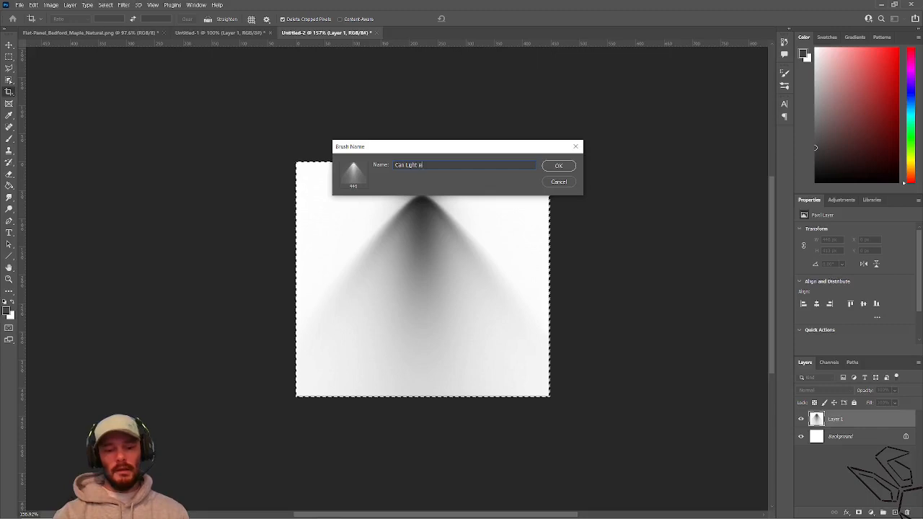
{"action": "key", "text": "Return"}
Test the new light brush with single dabs at several spots on the canvas, undoing each one
{"action": "key", "text": "b"}
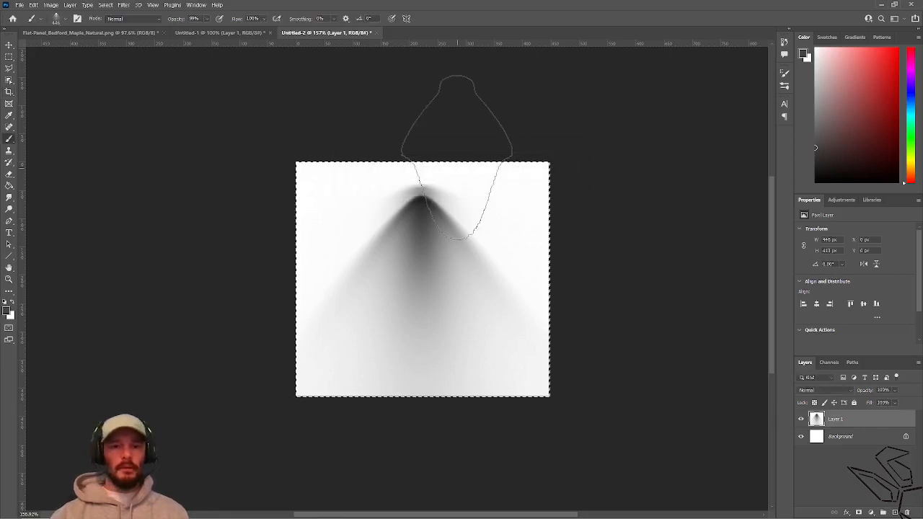
{"action": "left_click", "coordinate": [344, 241]}
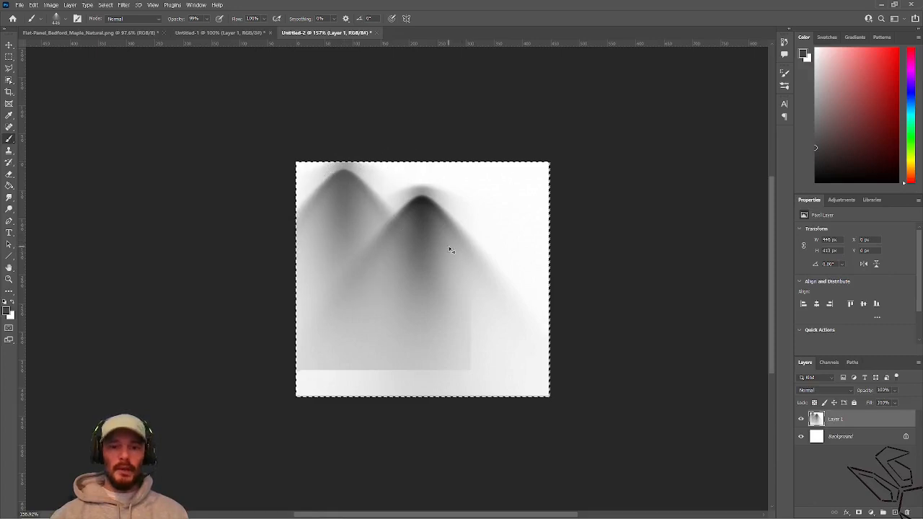
{"action": "key", "text": "ctrl+z"}
{"action": "left_click", "coordinate": [426, 267]}
{"action": "key", "text": "ctrl+z"}
{"action": "left_click", "coordinate": [426, 257]}
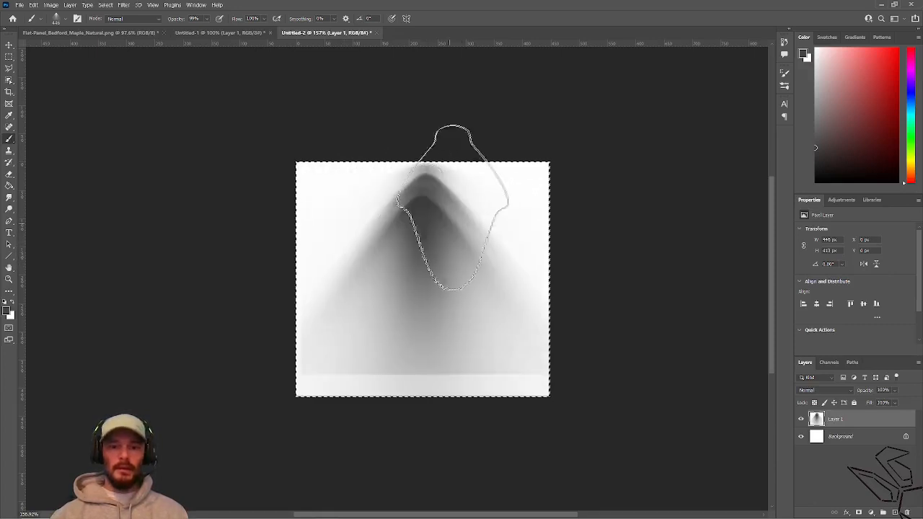
{"action": "key", "text": "ctrl+z"}
{"action": "left_click", "coordinate": [429, 273]}
{"action": "key", "text": "ctrl+z"}
{"action": "left_click", "coordinate": [434, 175]}
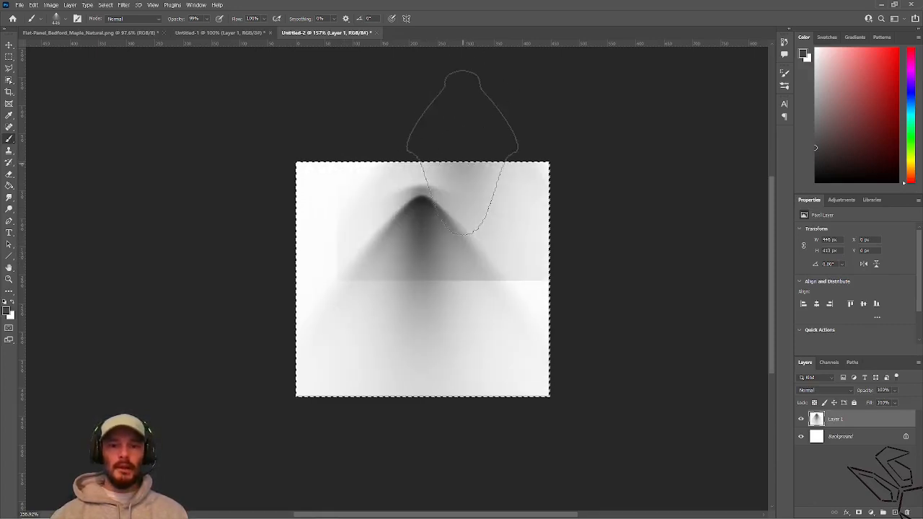
{"action": "key", "text": "ctrl+z"}
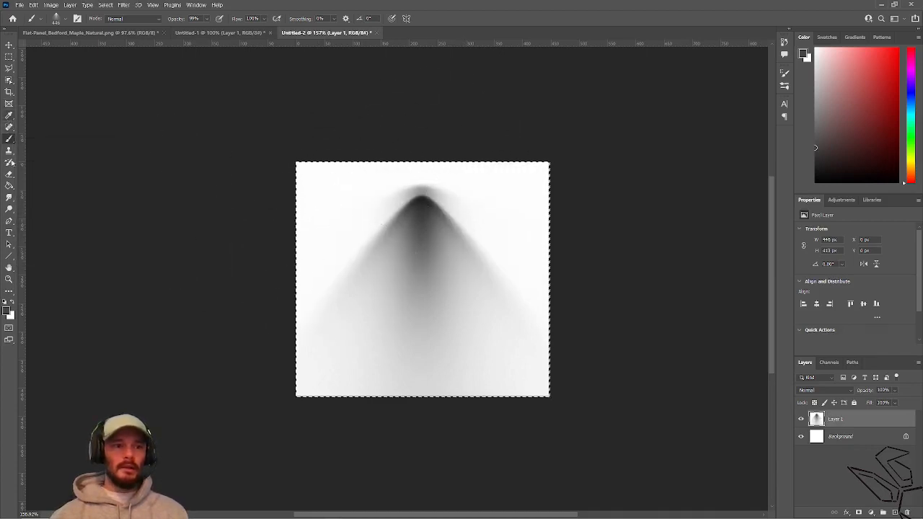
Fade out the sides and lower edge of the light shape with a soft round eraser, starting at about 245 px
{"action": "left_click", "coordinate": [9, 173]}
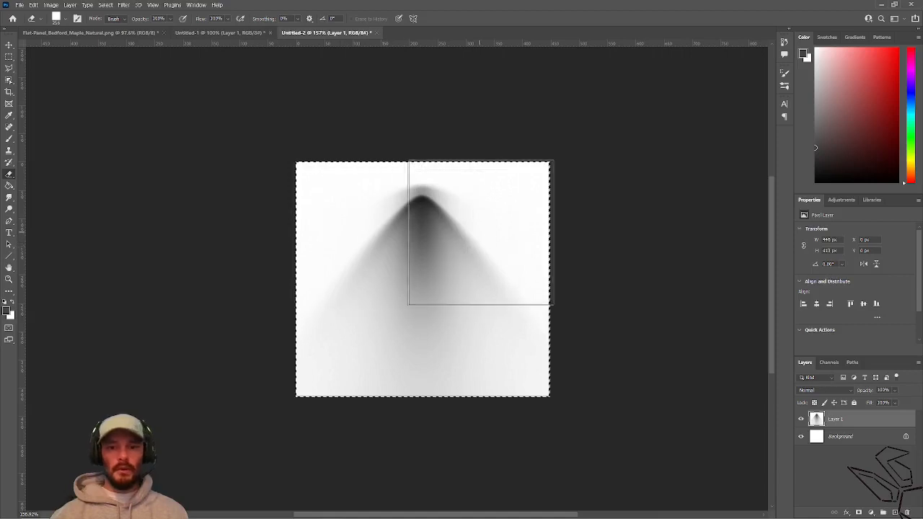
{"action": "right_click", "coordinate": [429, 238]}
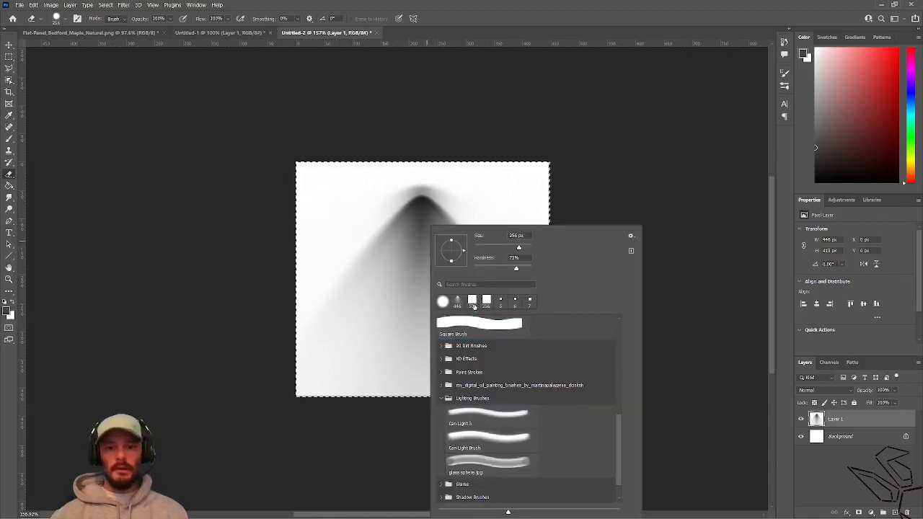
{"action": "mouse_move", "coordinate": [317, 186]}
{"action": "right_mouse_down", "text": "alt"}
{"action": "mouse_move", "coordinate": [303, 264]}
{"action": "mouse_move", "coordinate": [316, 254]}
{"action": "mouse_move", "coordinate": [313, 79]}
{"action": "mouse_move", "coordinate": [275, 210]}
{"action": "mouse_move", "coordinate": [281, 165]}
{"action": "right_mouse_up", "text": "alt"}
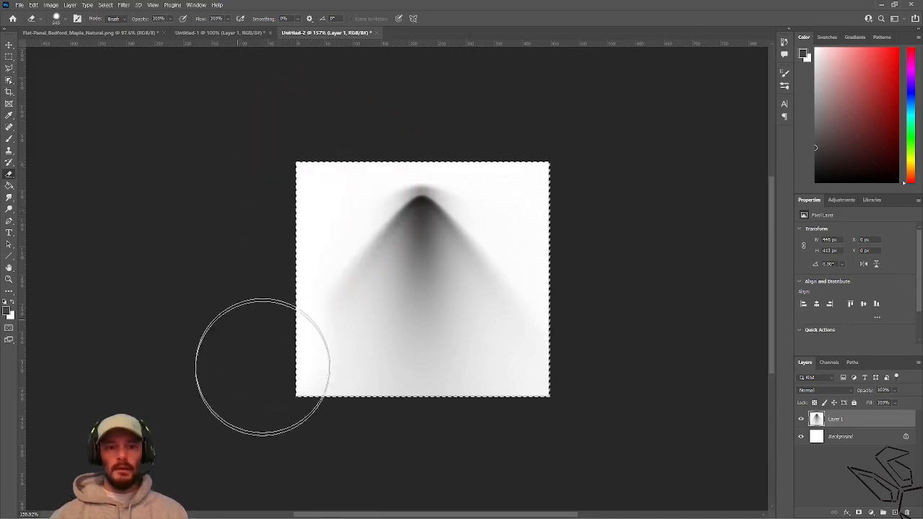
{"action": "mouse_move", "coordinate": [263, 367]}
{"action": "left_mouse_down"}
{"action": "mouse_move", "coordinate": [387, 427]}
{"action": "mouse_move", "coordinate": [604, 434]}
{"action": "mouse_move", "coordinate": [591, 361]}
{"action": "mouse_move", "coordinate": [592, 239]}
{"action": "left_mouse_up"}
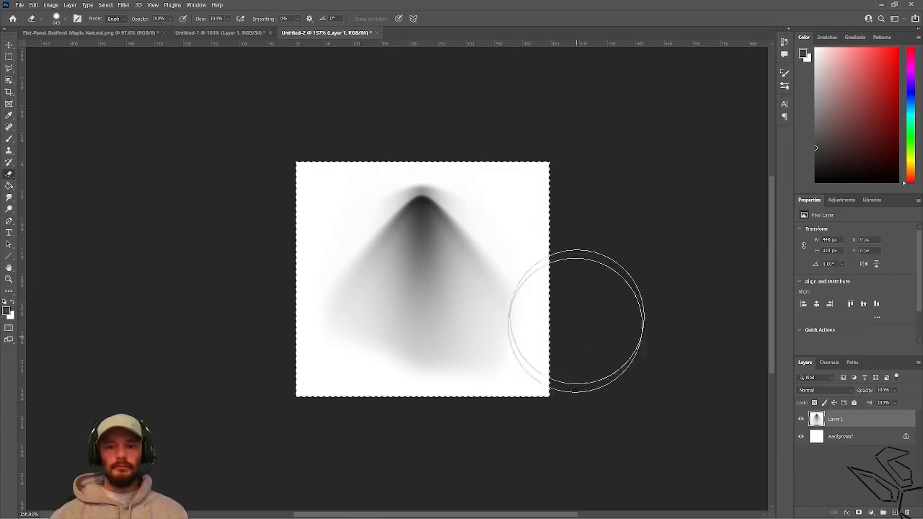
{"action": "right_click", "coordinate": [329, 387]}
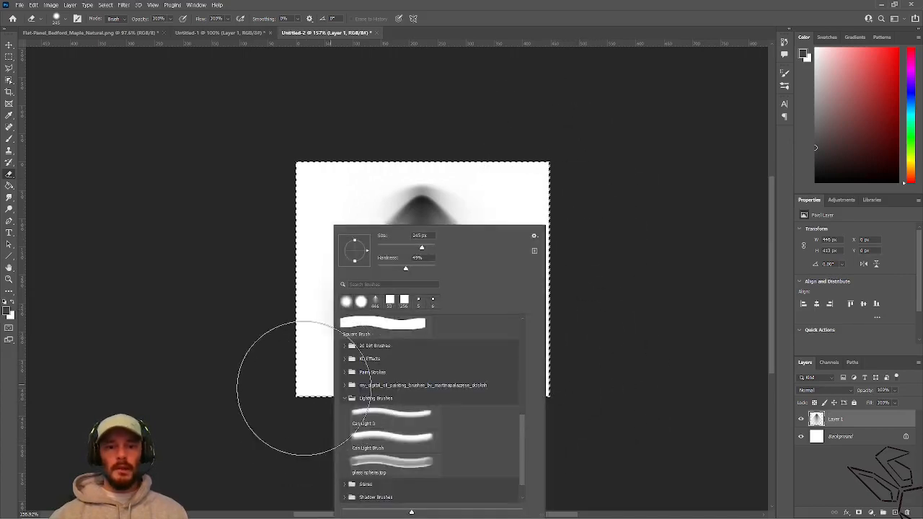
{"action": "left_click", "coordinate": [256, 331]}
{"action": "mouse_move", "coordinate": [356, 295]}
{"action": "right_mouse_down", "text": "alt"}
{"action": "mouse_move", "coordinate": [382, 300]}
{"action": "mouse_move", "coordinate": [366, 453]}
{"action": "mouse_move", "coordinate": [419, 360]}
{"action": "mouse_move", "coordinate": [387, 422]}
{"action": "right_mouse_up", "text": "alt"}
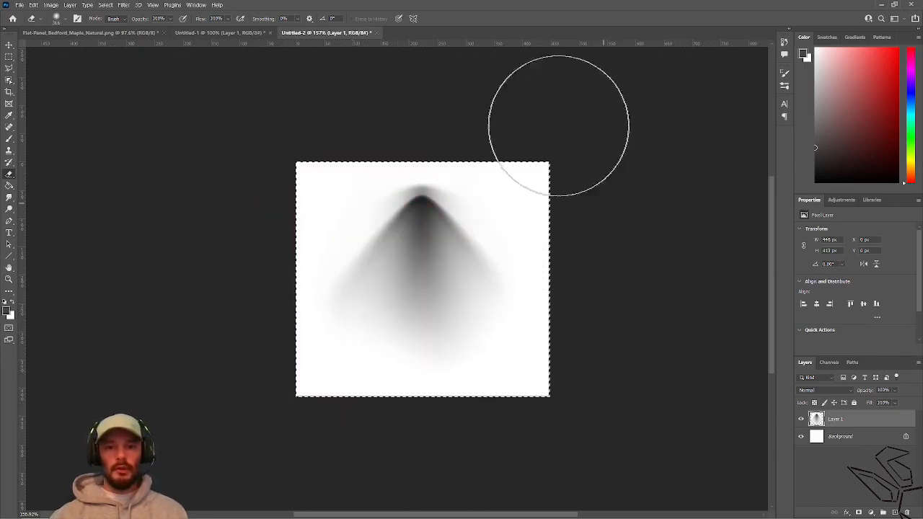
Define the softened light shape as another brush preset, keeping the suggested name Sampled Brush 5
{"action": "left_click", "coordinate": [34, 5]}
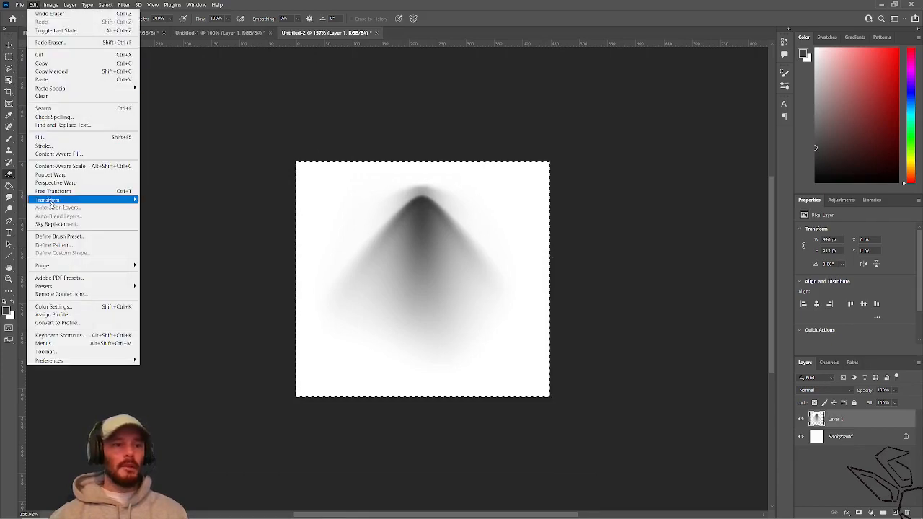
{"action": "left_click", "coordinate": [51, 236]}
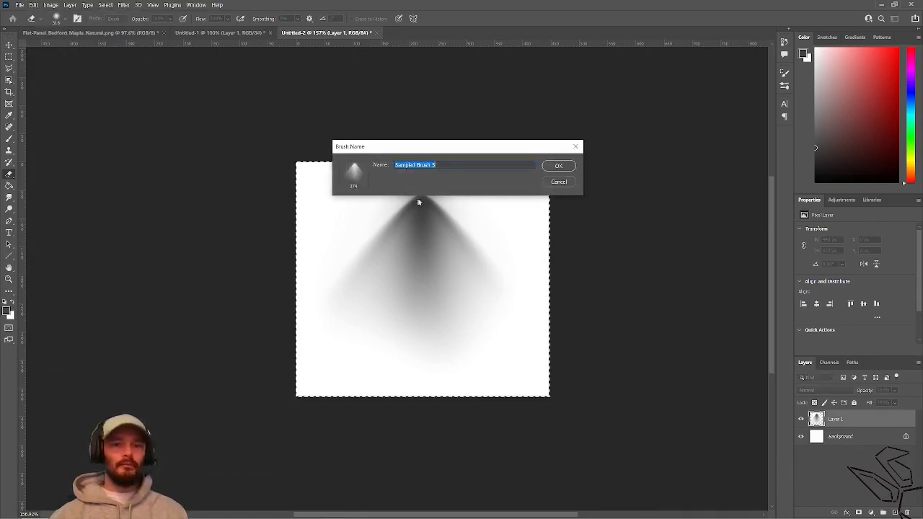
{"action": "key", "text": "Return"}
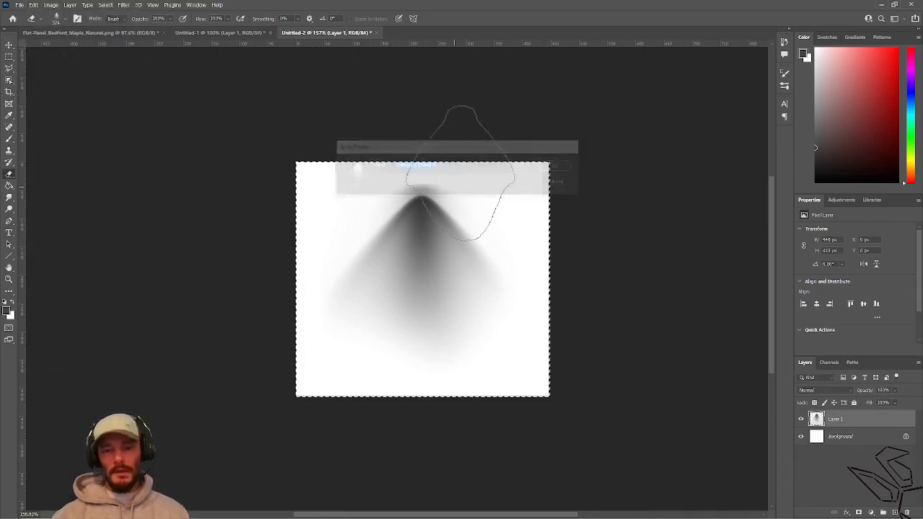
Try the new light-shaped brush tip with the Eraser by dabbing it over the light shape three times
{"action": "left_click", "coordinate": [471, 256]}
{"action": "left_click", "coordinate": [403, 249]}
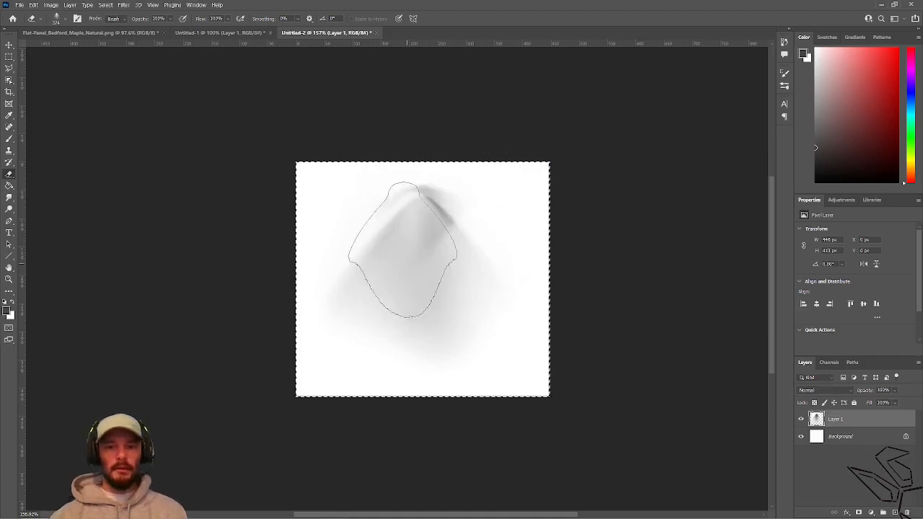
{"action": "left_click", "coordinate": [412, 230]}
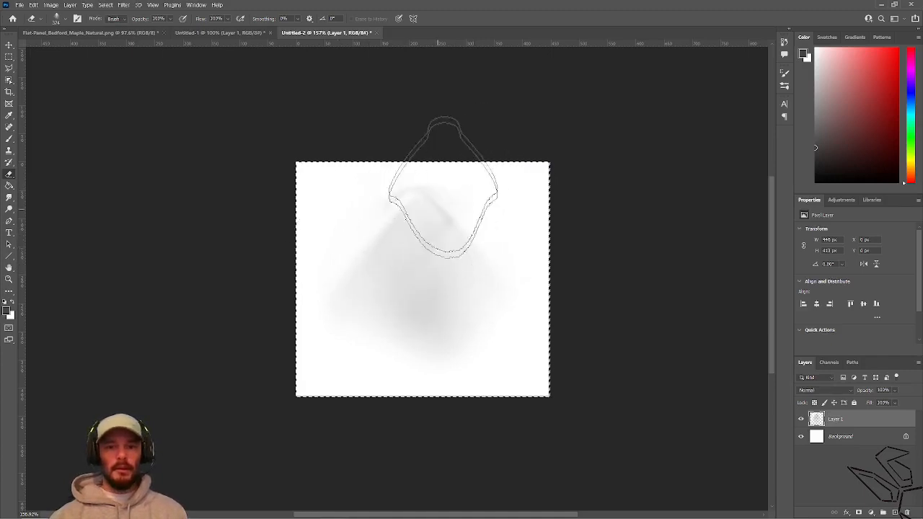
Switch to the Untitled-1 kitchen image and try one dab of the light-shaped Eraser above the refrigerator, undoing it
{"action": "left_click", "coordinate": [213, 32]}
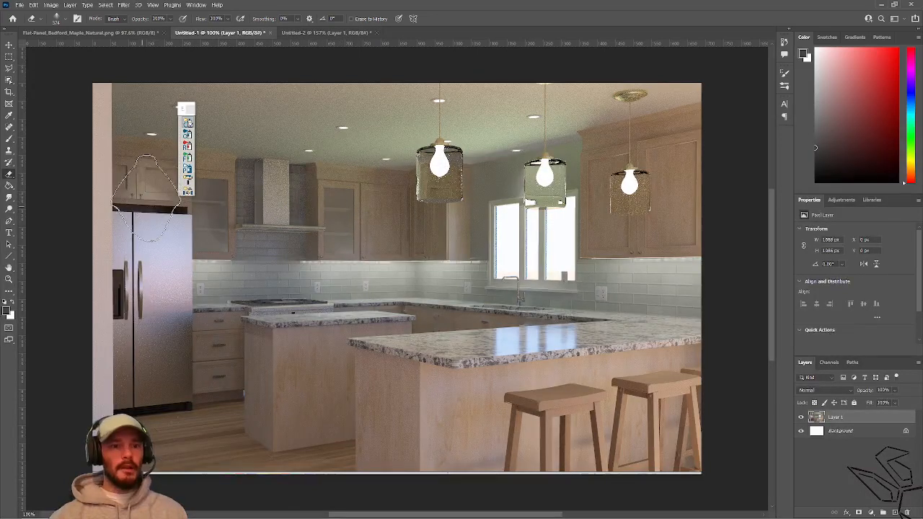
{"action": "left_click", "coordinate": [147, 198]}
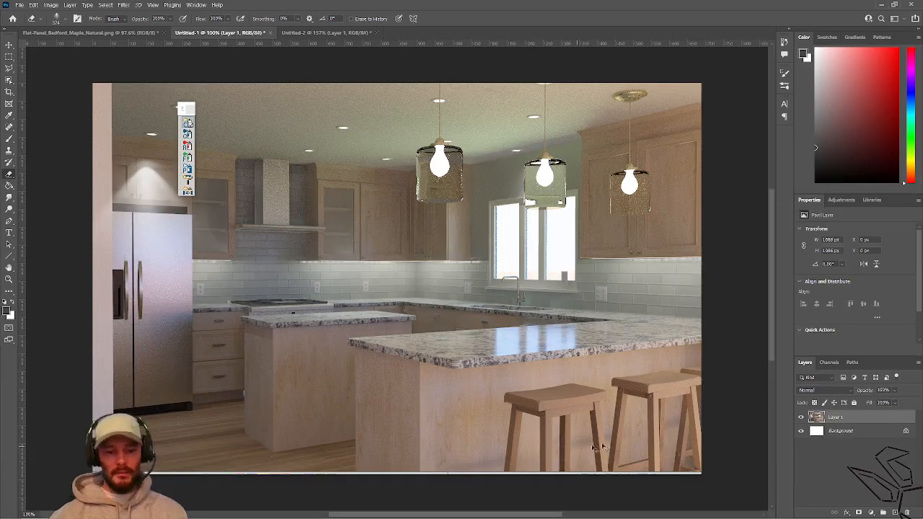
{"action": "key", "text": "ctrl+z"}
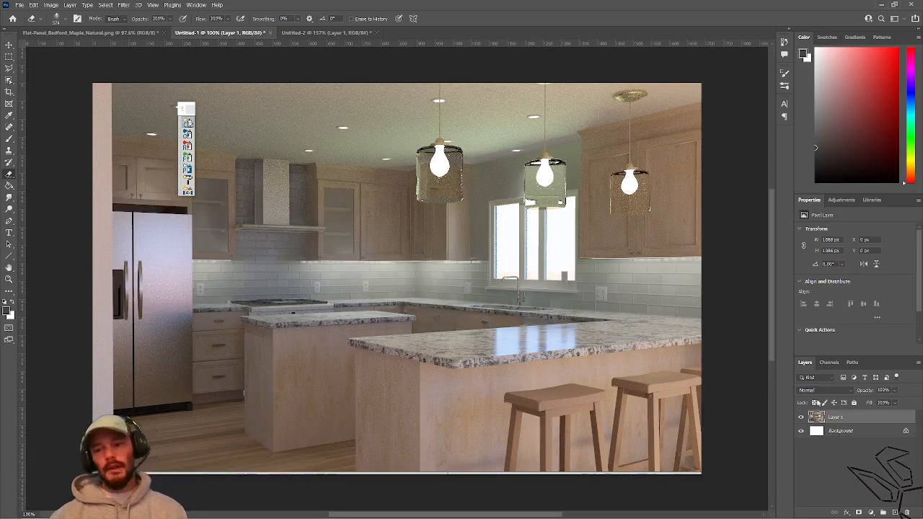
Add a new layer above the kitchen image, set its blend mode to Soft Light and make the foreground color white
{"action": "left_click", "coordinate": [894, 512]}
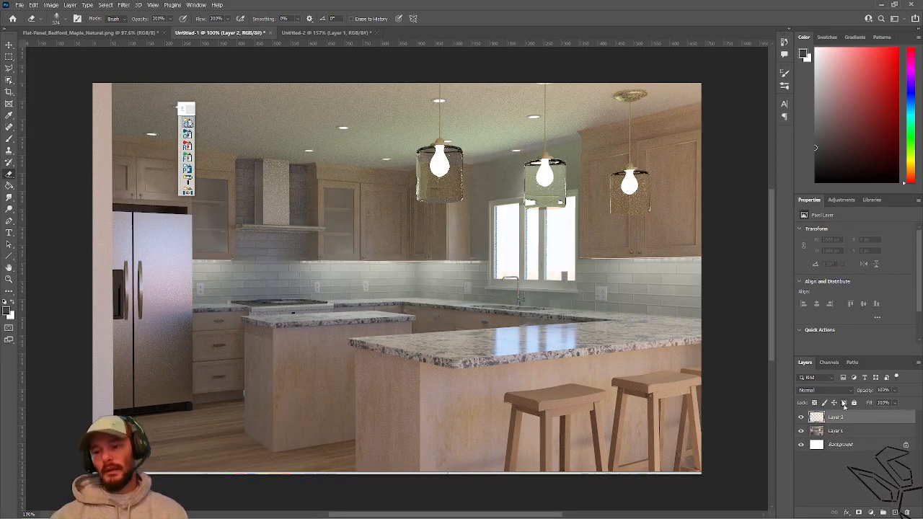
{"action": "left_click", "coordinate": [829, 390]}
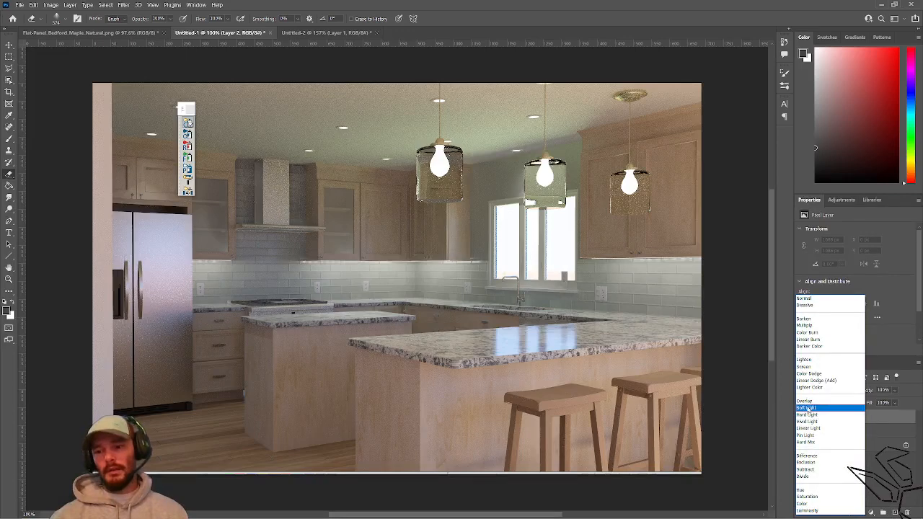
{"action": "left_click", "coordinate": [806, 408]}
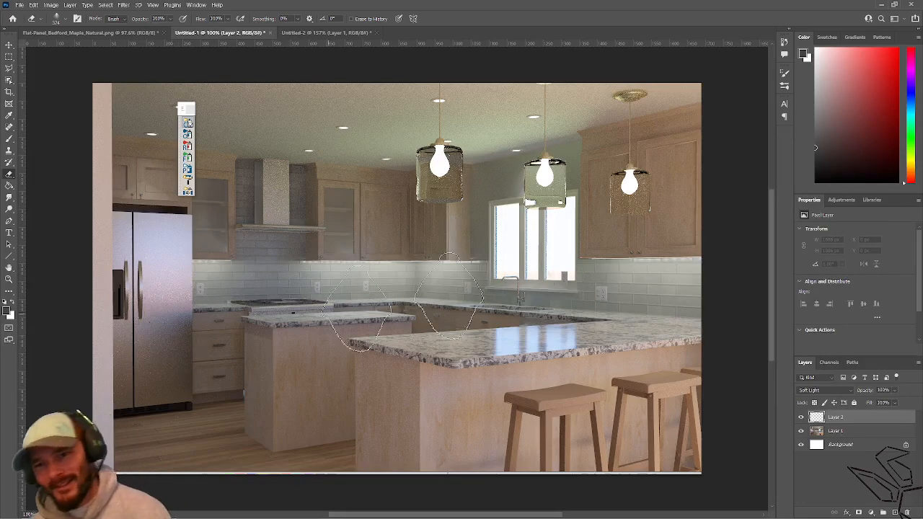
{"action": "left_click", "coordinate": [815, 48]}
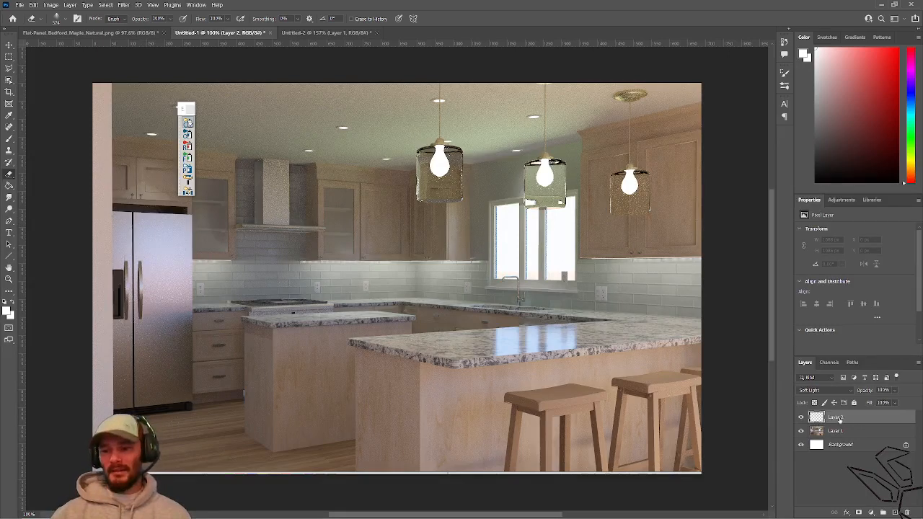
Try the Hard Light blend mode on the new layer, then set it back to Normal
{"action": "left_click", "coordinate": [831, 393]}
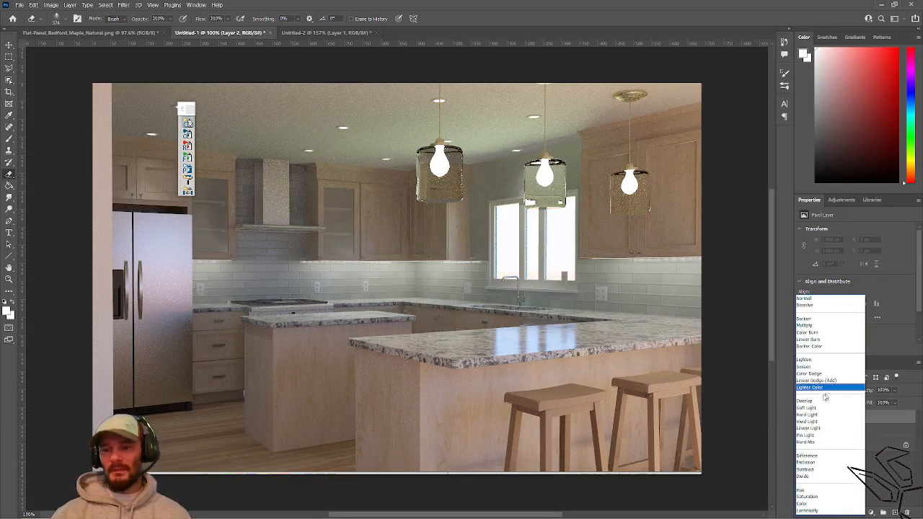
{"action": "left_click", "coordinate": [829, 413]}
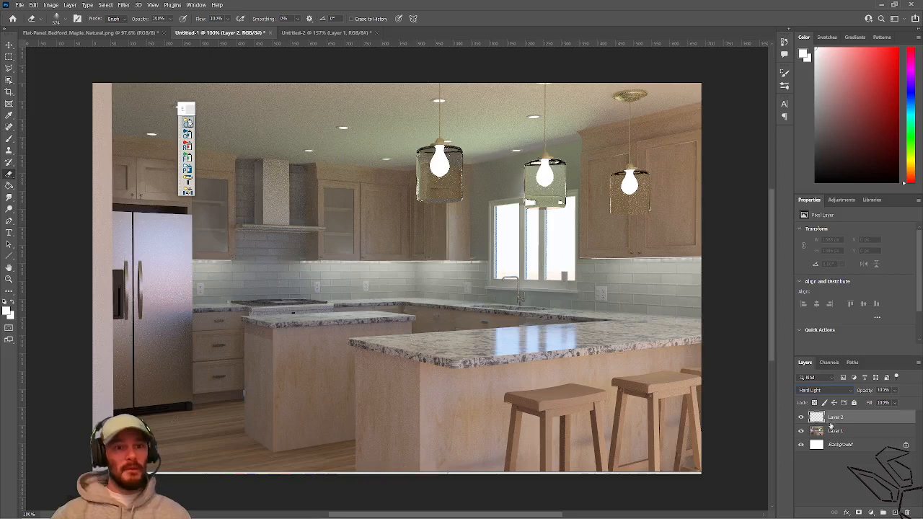
{"action": "left_click", "coordinate": [825, 391]}
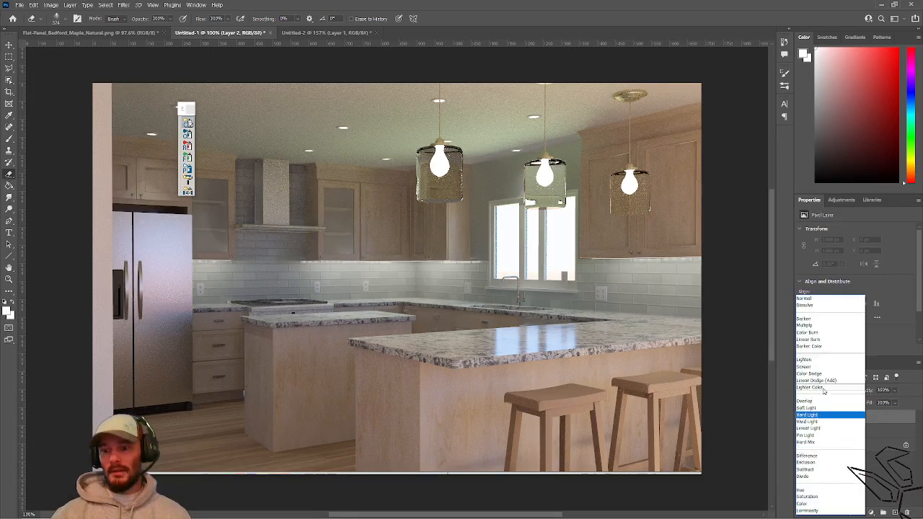
{"action": "left_click", "coordinate": [814, 303]}
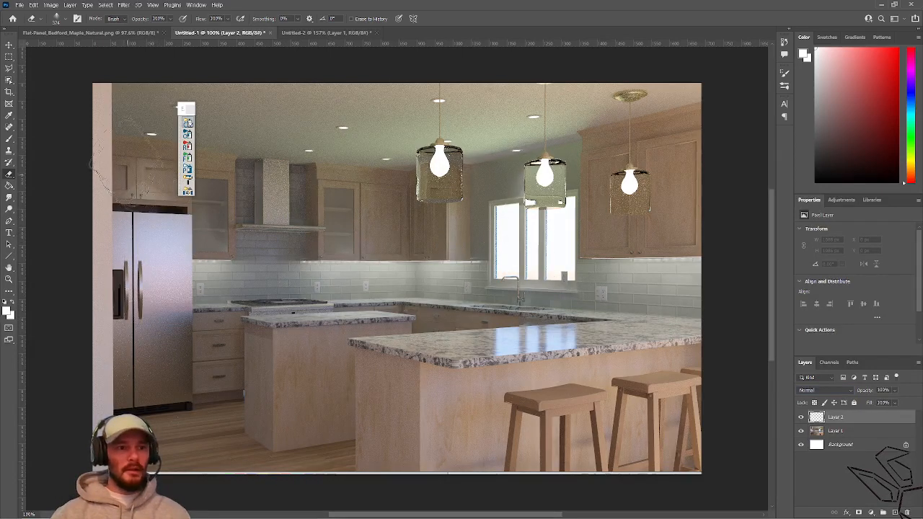
Paint one white light cone on the cabinets above the refrigerator using the Brush tool with the Sampled Brush 5 tip
{"action": "key", "text": "b"}
{"action": "left_click", "coordinate": [148, 214]}
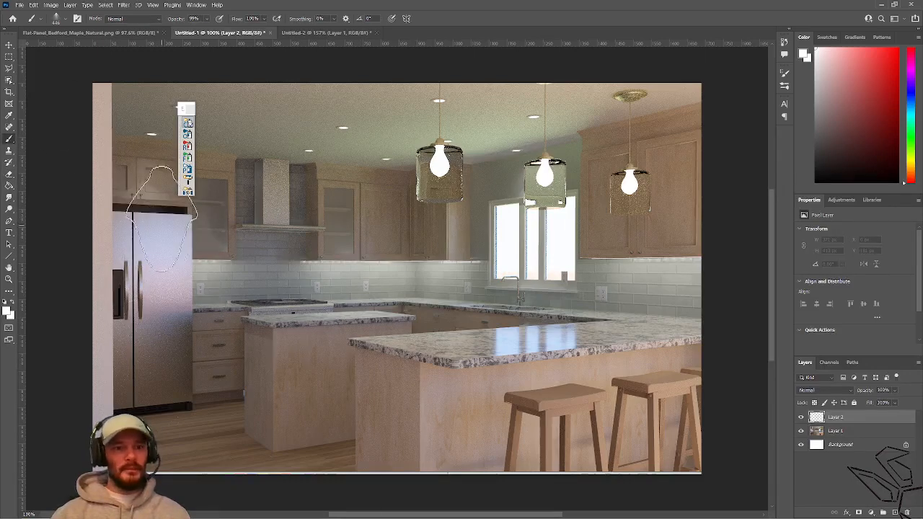
{"action": "right_click", "coordinate": [202, 292]}
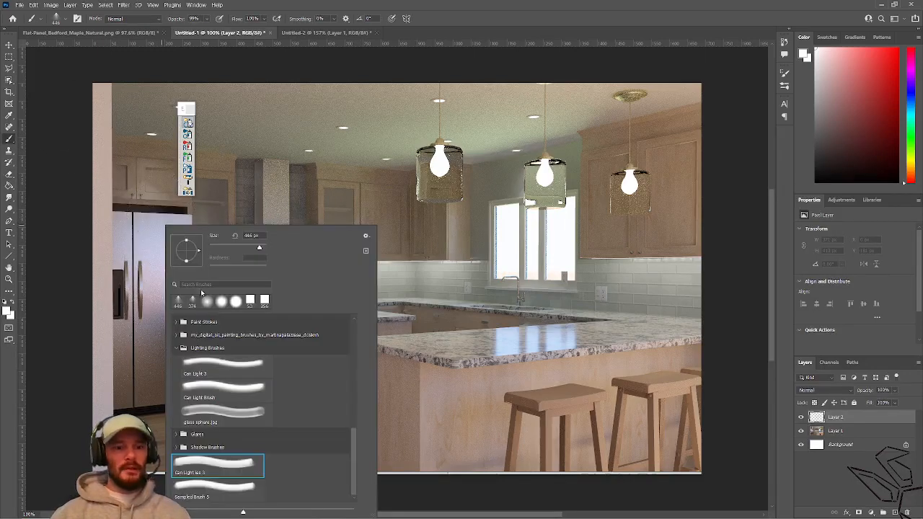
{"action": "left_click", "coordinate": [219, 490]}
{"action": "key", "text": "Return"}
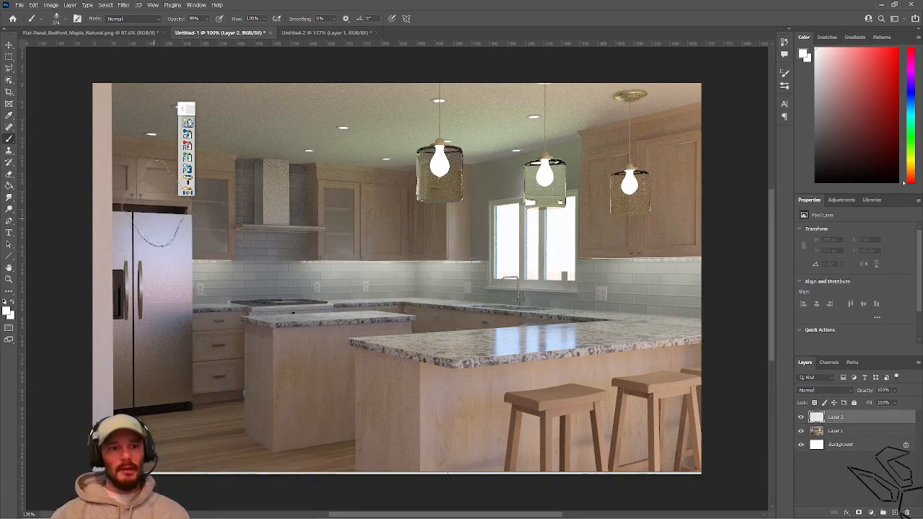
{"action": "left_click", "coordinate": [149, 211]}
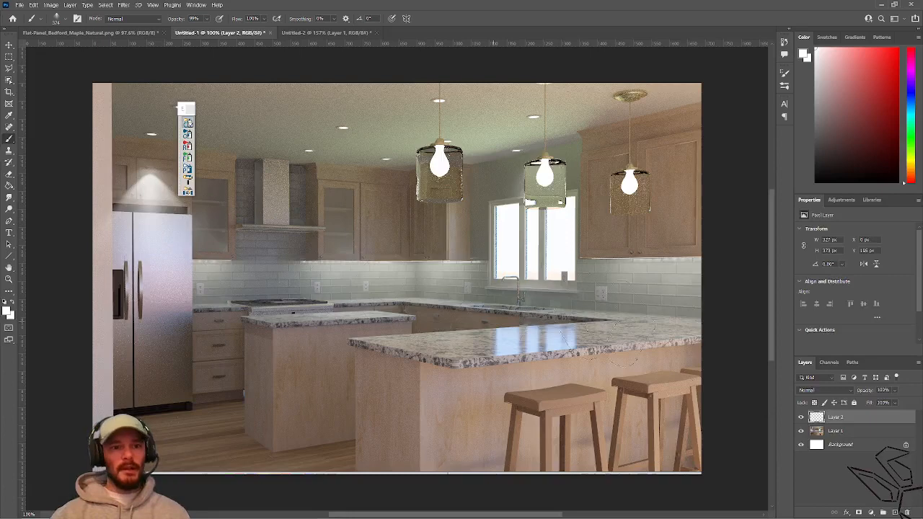
Set the light layer's blend mode to Overlay and lower its opacity to about 27%
{"action": "left_click", "coordinate": [823, 393]}
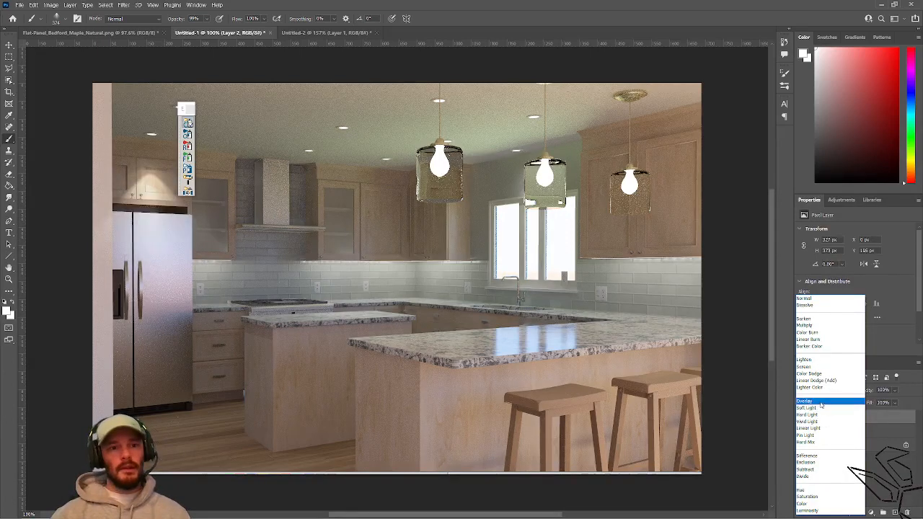
{"action": "left_click", "coordinate": [820, 401]}
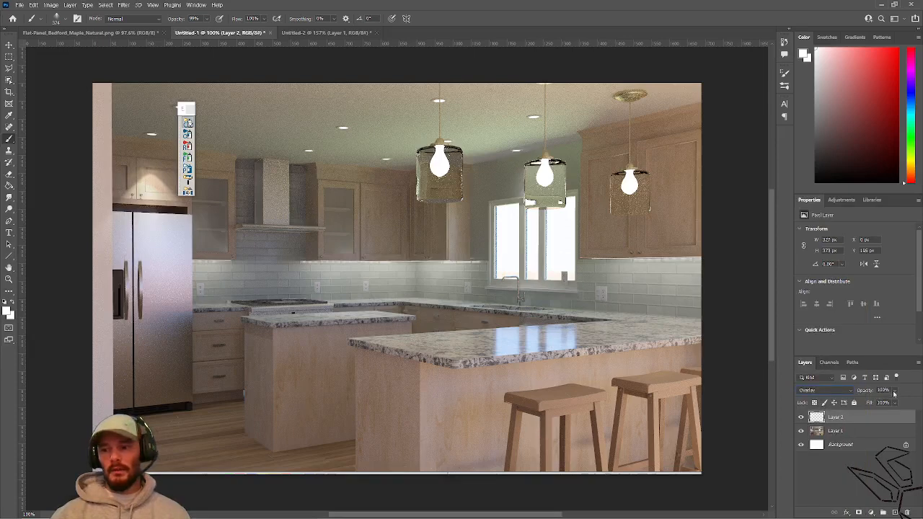
{"action": "left_click_drag", "start_coordinate": [884, 401], "coordinate": [874, 403]}
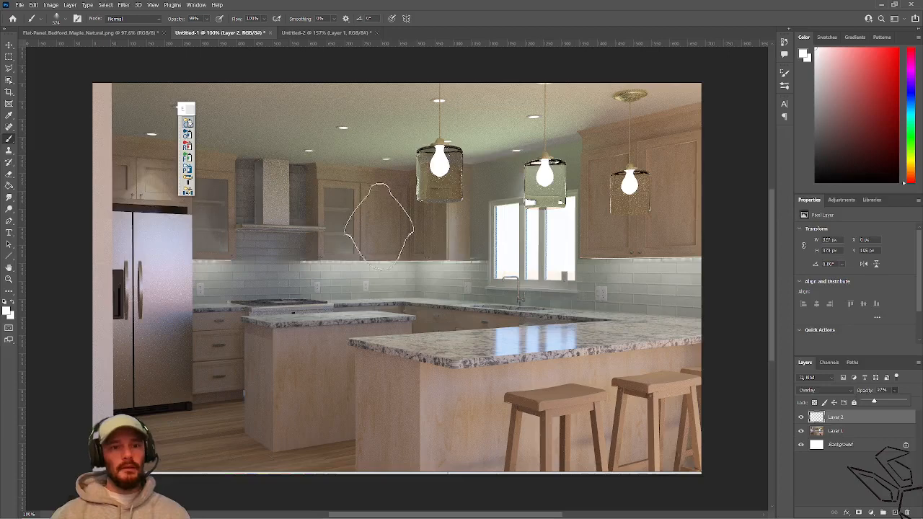
Flatten the brush tip and dab light along the upper cabinets, then try a dab on the ceiling and undo it
{"action": "right_click", "coordinate": [295, 240]}
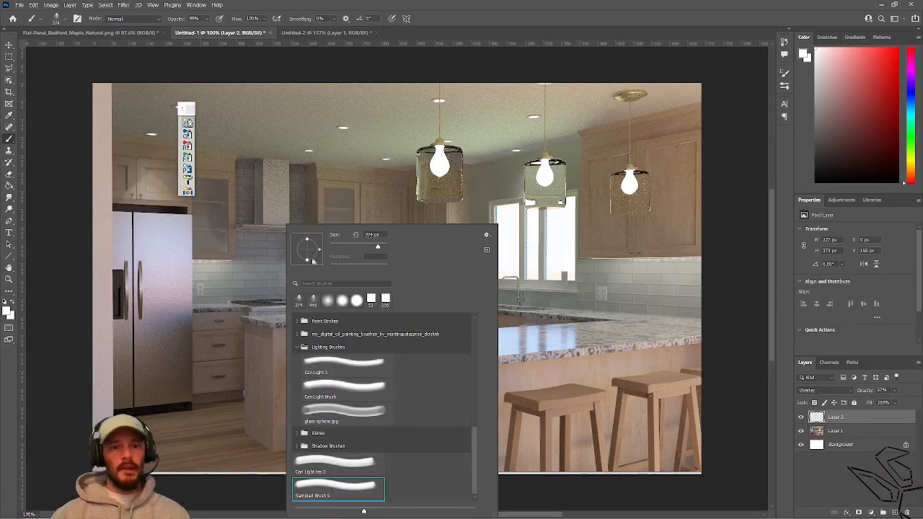
{"action": "left_click", "coordinate": [328, 198]}
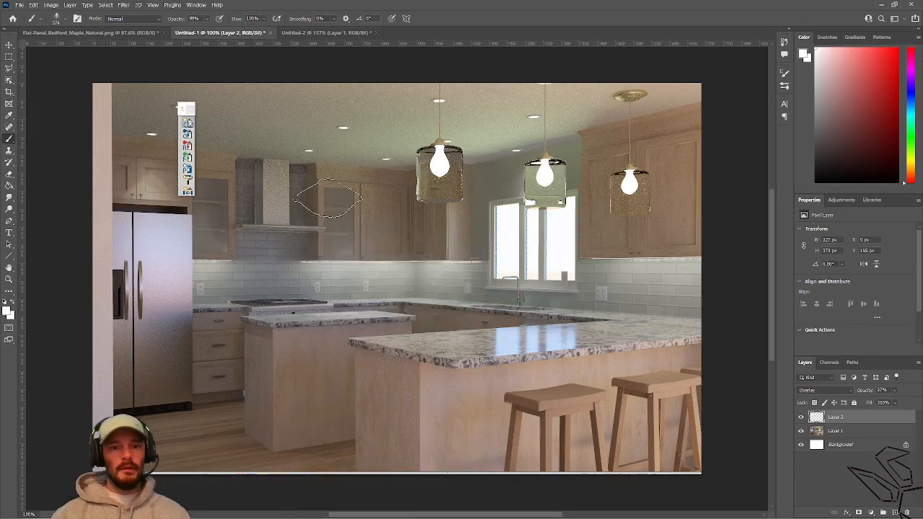
{"action": "left_click", "coordinate": [375, 198]}
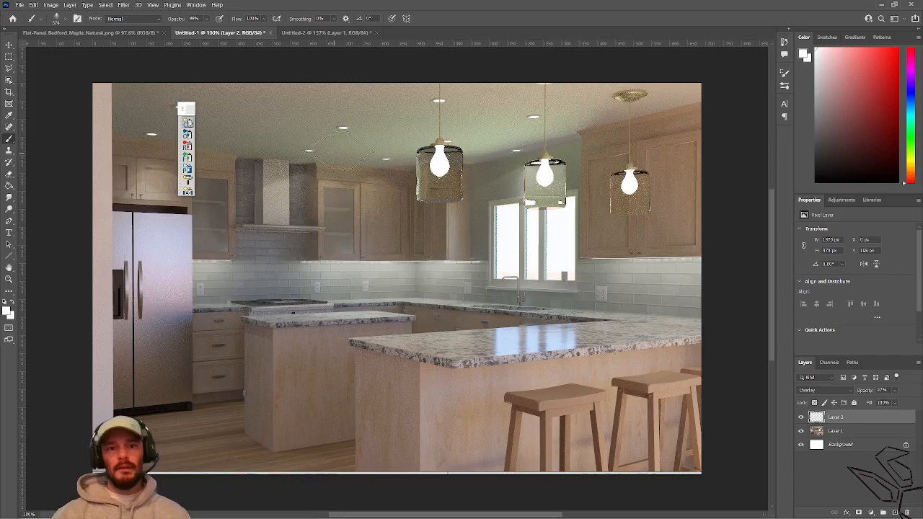
{"action": "left_click", "coordinate": [342, 146]}
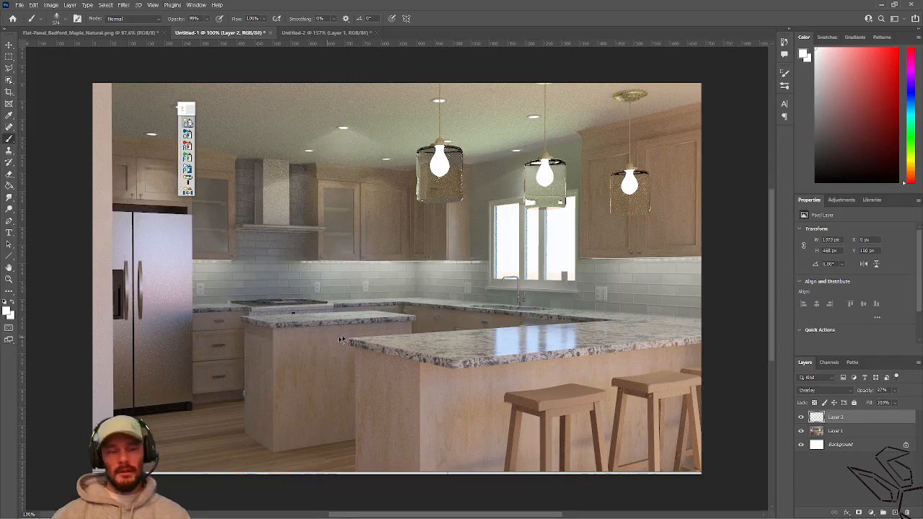
{"action": "key", "text": "ctrl+z"}
Dab light grey glass highlights over the pendant lights on a new layer, using the glass sphere.jpg brush reduced to a small size
{"action": "right_click", "coordinate": [509, 282]}
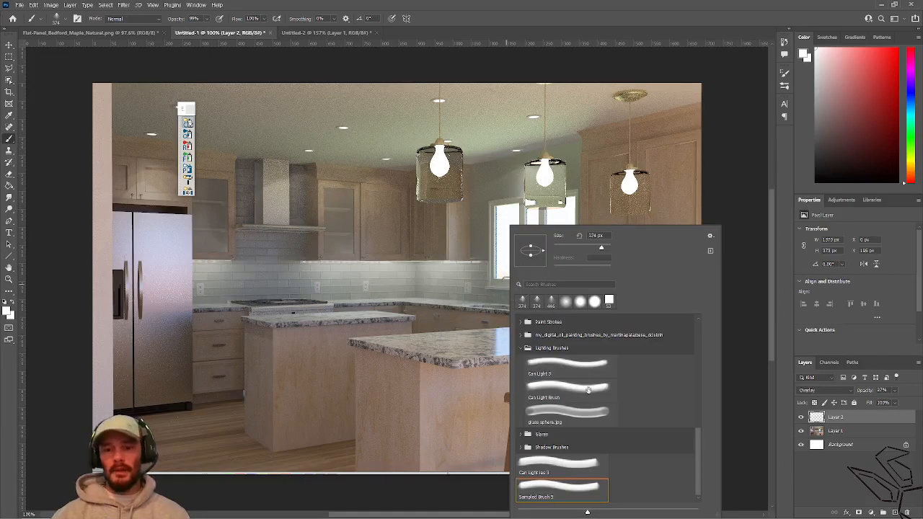
{"action": "left_click", "coordinate": [564, 415]}
{"action": "mouse_move", "coordinate": [436, 175]}
{"action": "right_mouse_down", "text": "alt"}
{"action": "mouse_move", "coordinate": [362, 179]}
{"action": "mouse_move", "coordinate": [372, 184]}
{"action": "right_mouse_up", "text": "alt"}
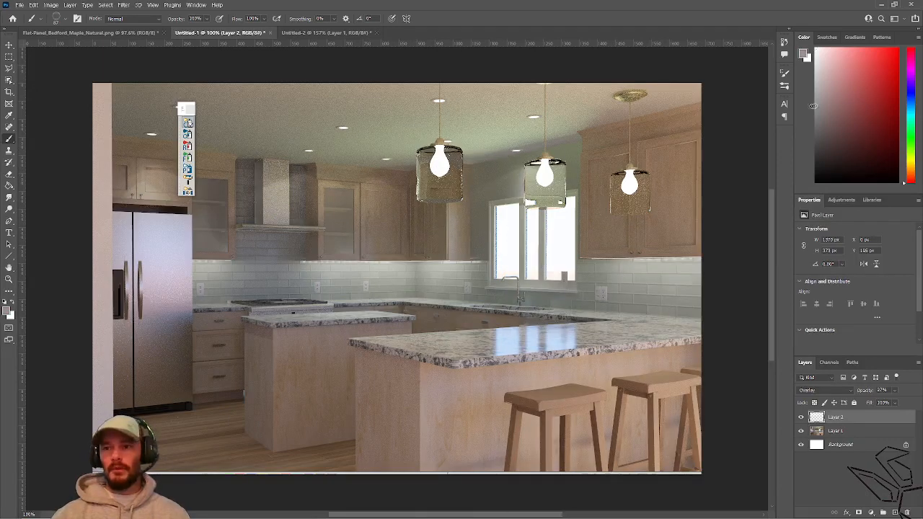
{"action": "right_click_drag", "start_coordinate": [431, 161], "coordinate": [437, 163], "text": "alt"}
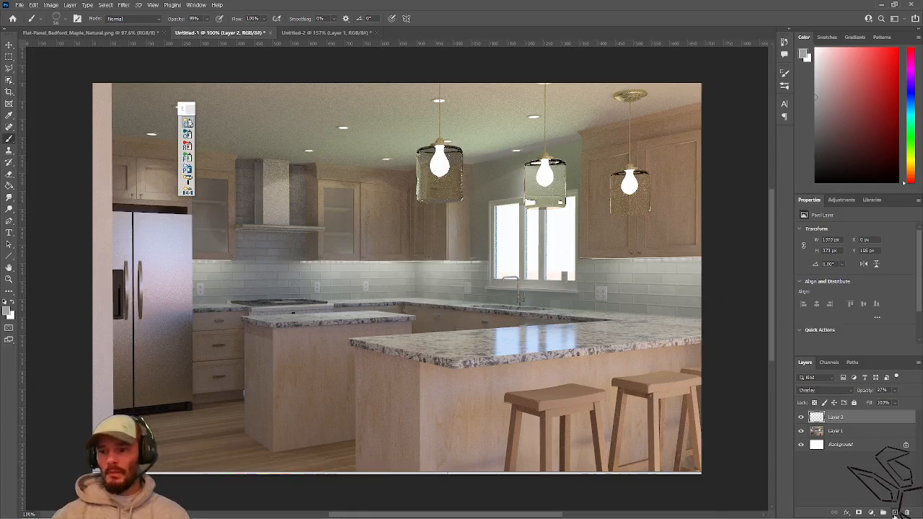
{"action": "left_click", "coordinate": [894, 512]}
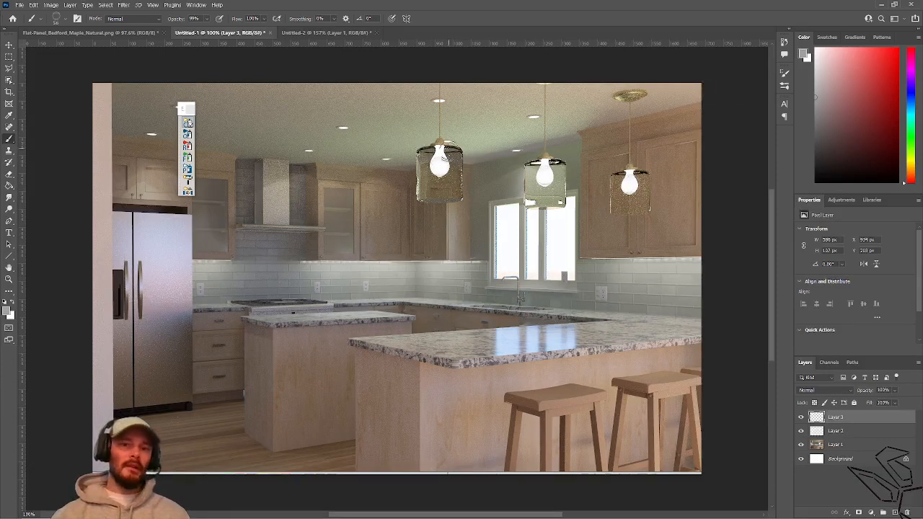
{"action": "right_click_drag", "start_coordinate": [441, 150], "coordinate": [438, 153], "text": "alt"}
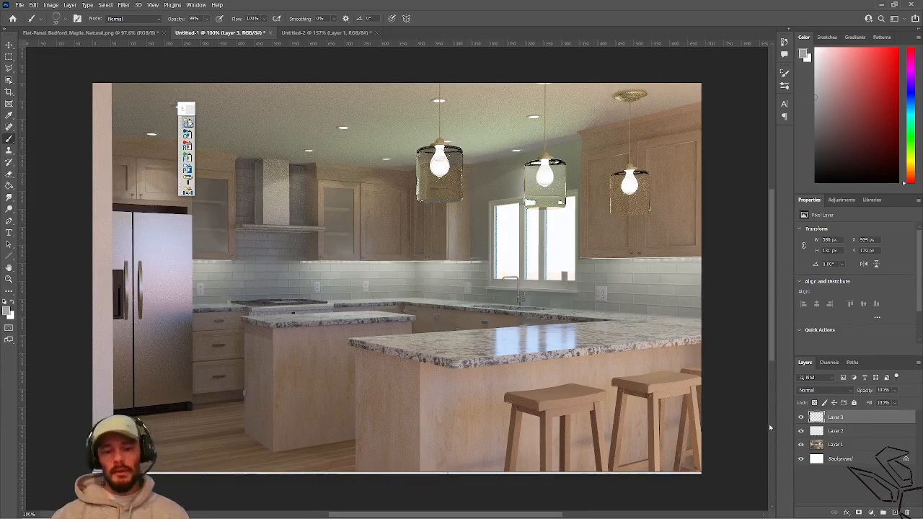
Stamp all visible layers into a new layer and apply the Camera Raw preset PL03 from the Portraits: Light Skin group to it
{"action": "key", "text": "ctrl+shift+alt+e"}
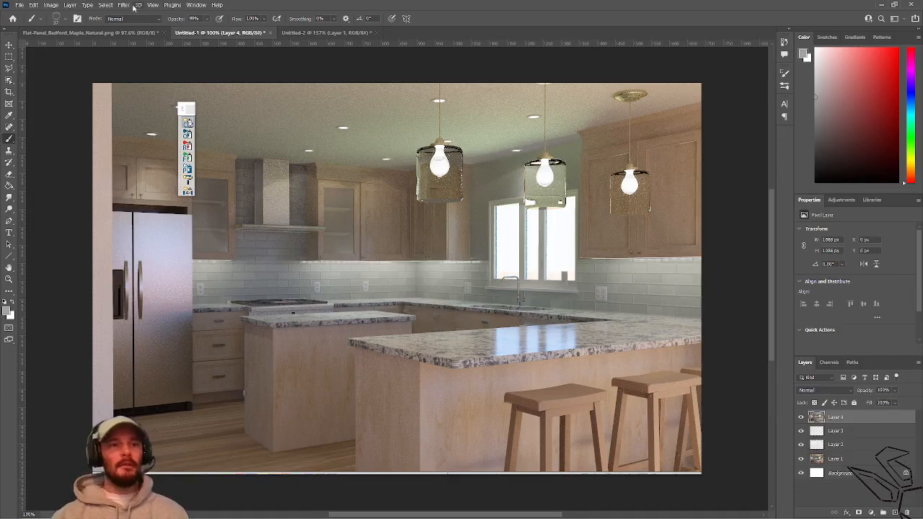
{"action": "left_click", "coordinate": [126, 5]}
{"action": "left_click", "coordinate": [148, 66]}
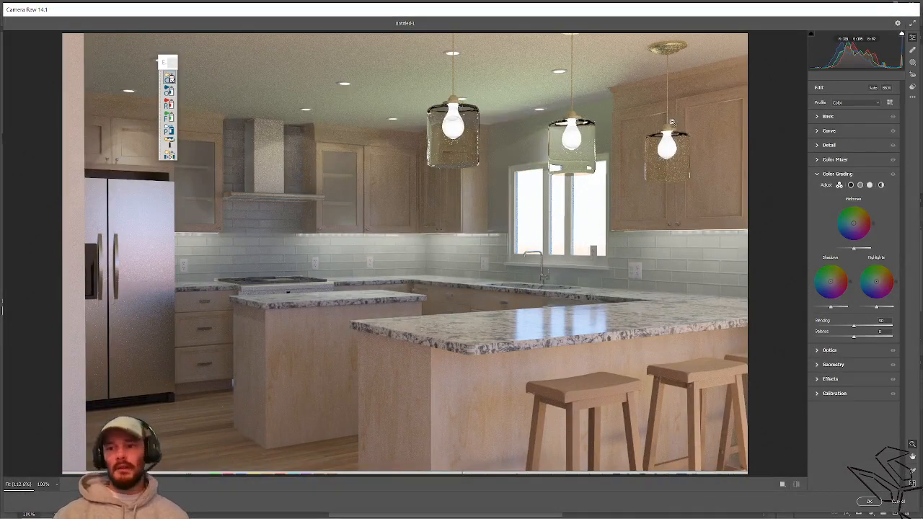
{"action": "left_click", "coordinate": [912, 86]}
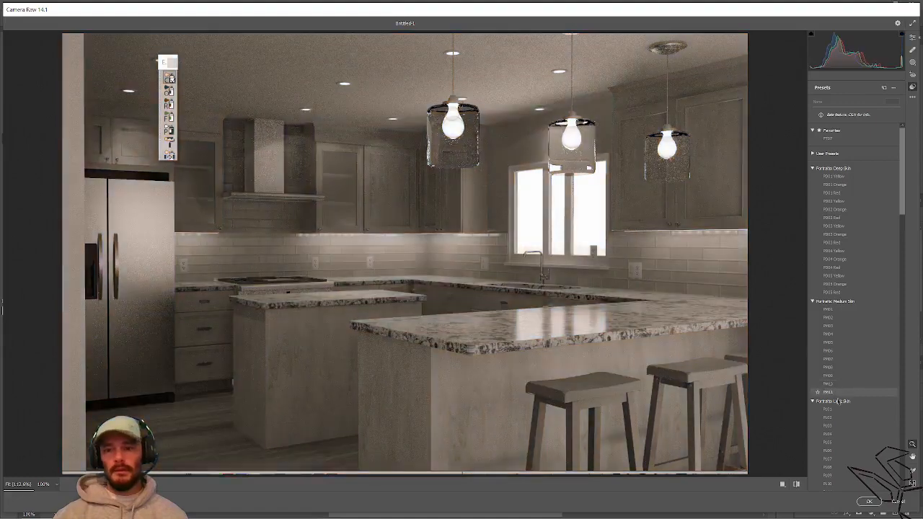
{"action": "scroll", "coordinate": [833, 422], "scroll_direction": "down", "scroll_amount": 2}
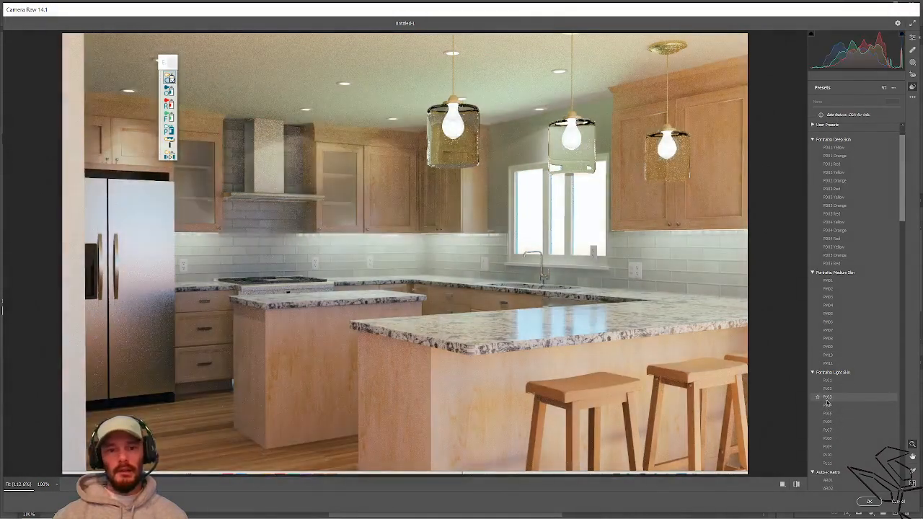
{"action": "left_click", "coordinate": [827, 399]}
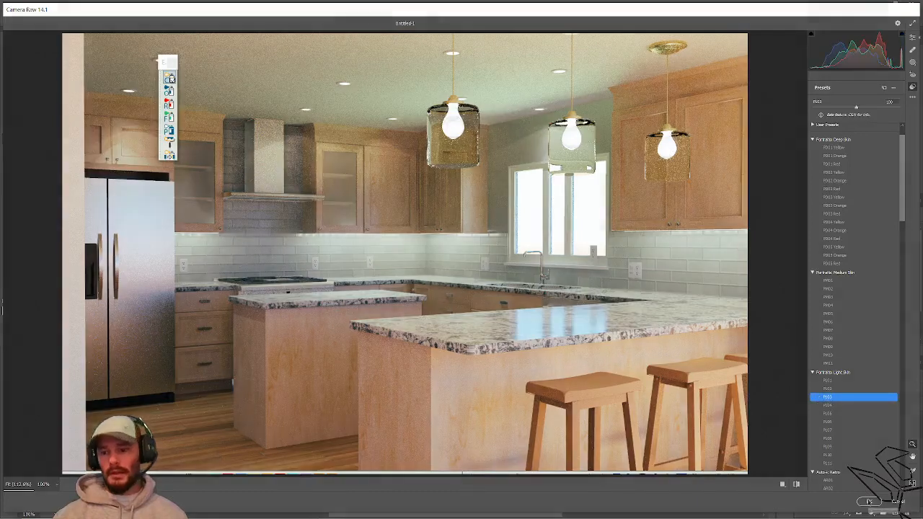
{"action": "left_click", "coordinate": [869, 501]}
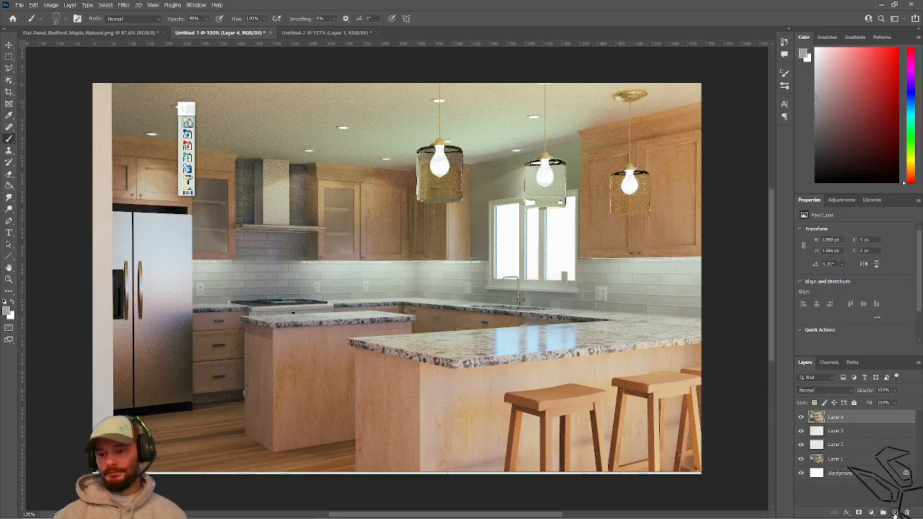
Add an Exposure adjustment layer above the stamped layer, lower its exposure to -1.88 and invert its mask to black
{"action": "left_click", "coordinate": [871, 513]}
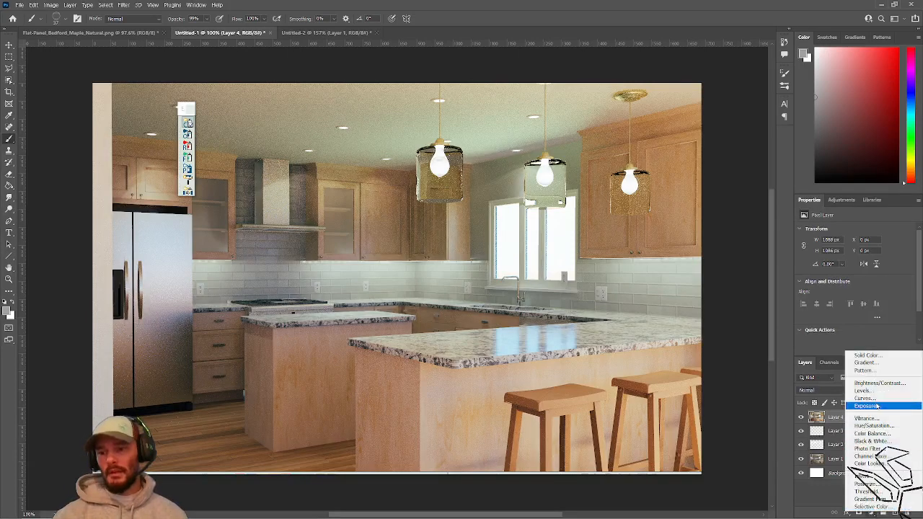
{"action": "left_click", "coordinate": [876, 406]}
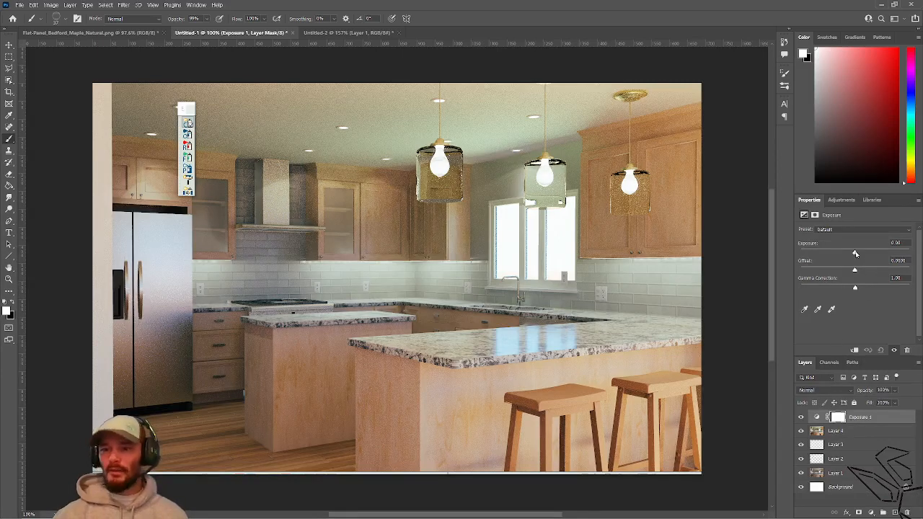
{"action": "left_click_drag", "start_coordinate": [855, 254], "coordinate": [842, 253]}
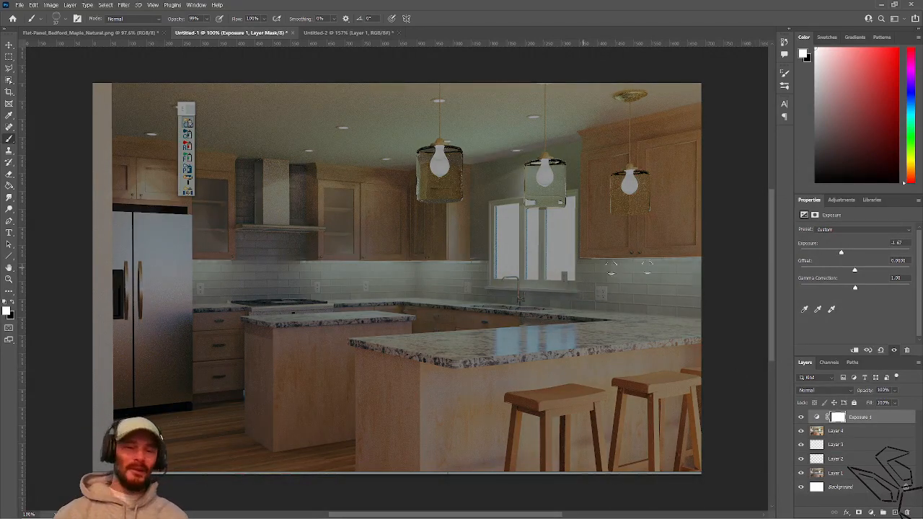
{"action": "left_click_drag", "start_coordinate": [842, 254], "coordinate": [840, 253]}
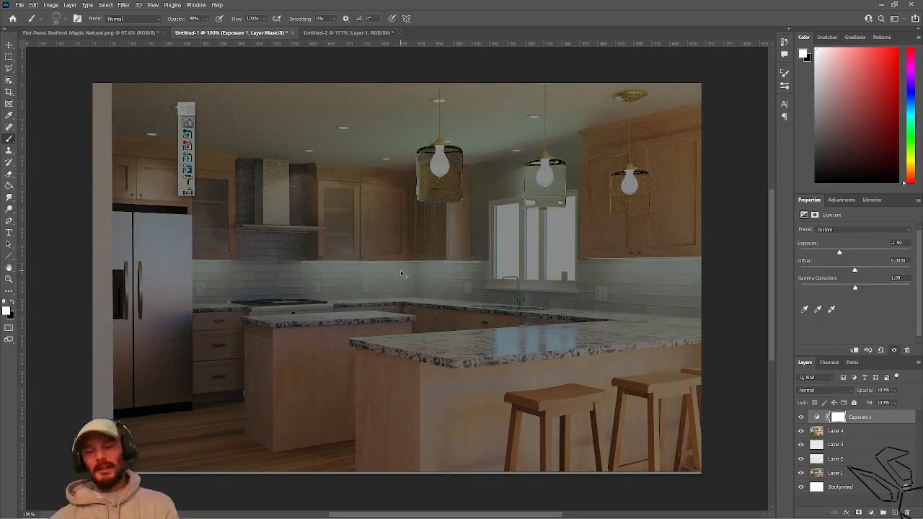
{"action": "key", "text": "ctrl+i"}
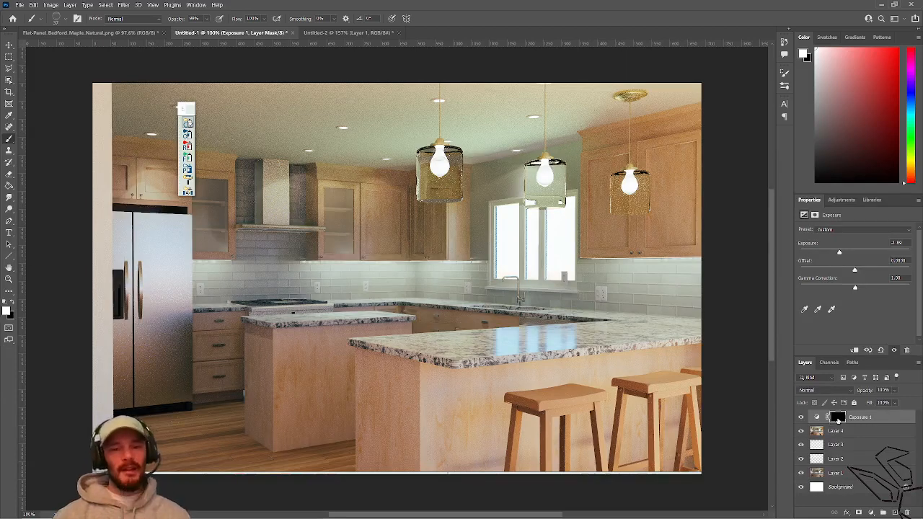
Choose the soft round brush, enlarge it to 146 px, and try strokes on the exposure mask, undoing them
{"action": "right_click", "coordinate": [246, 224]}
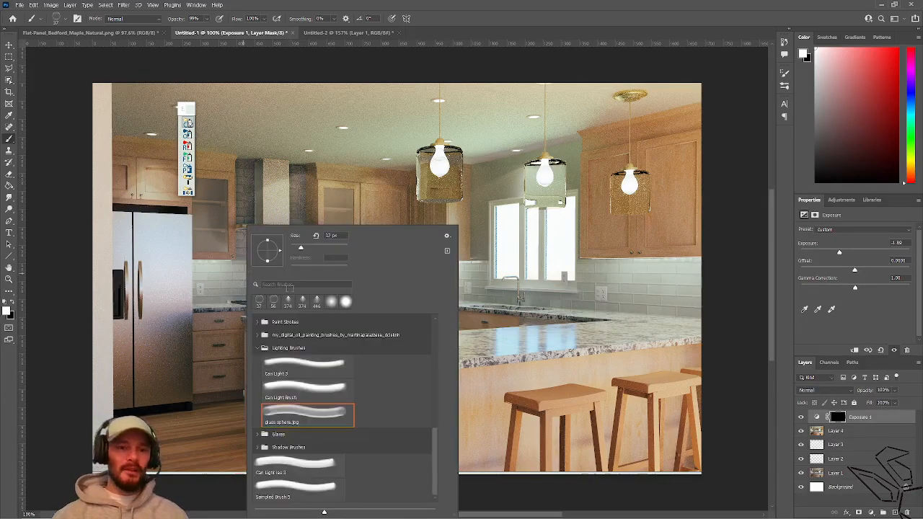
{"action": "left_click", "coordinate": [330, 302]}
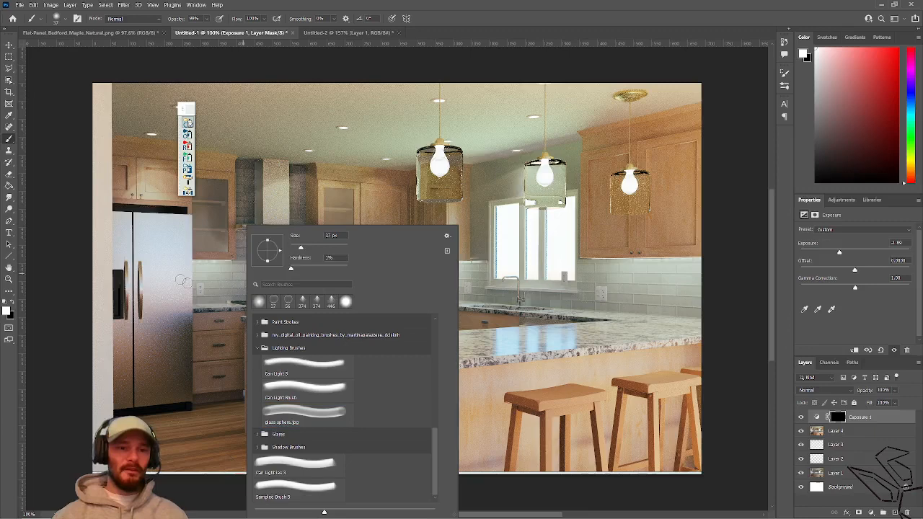
{"action": "left_click", "coordinate": [259, 301]}
{"action": "left_click", "coordinate": [187, 290]}
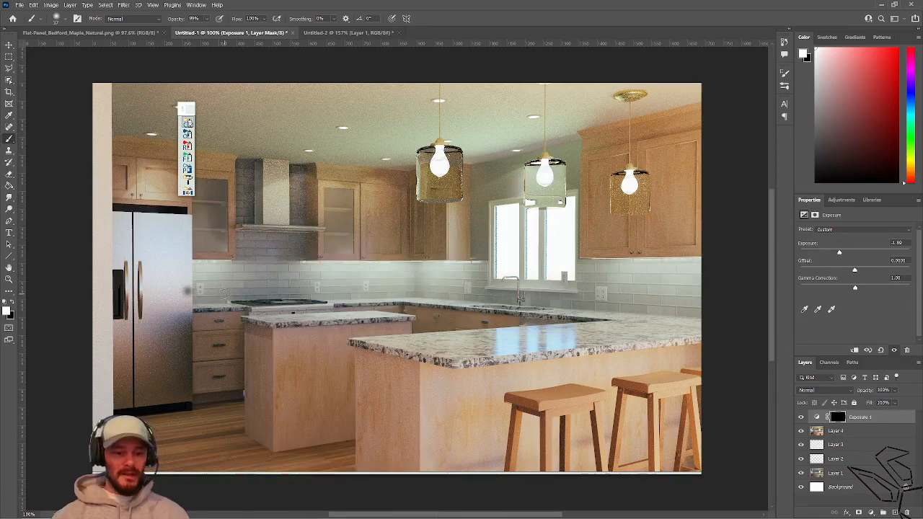
{"action": "key", "text": "ctrl+z"}
{"action": "right_click_drag", "start_coordinate": [249, 351], "coordinate": [269, 354], "text": "alt"}
{"action": "left_click_drag", "start_coordinate": [250, 423], "coordinate": [248, 430]}
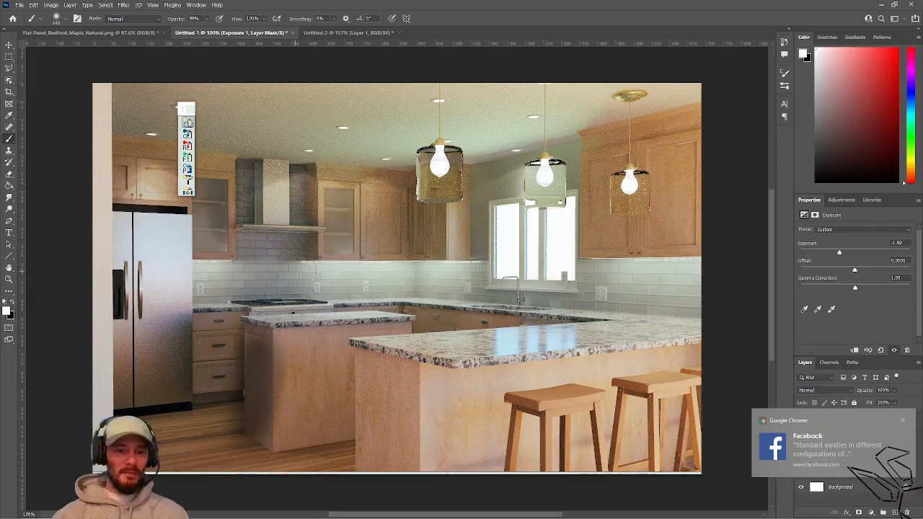
{"action": "key", "text": "ctrl+z"}
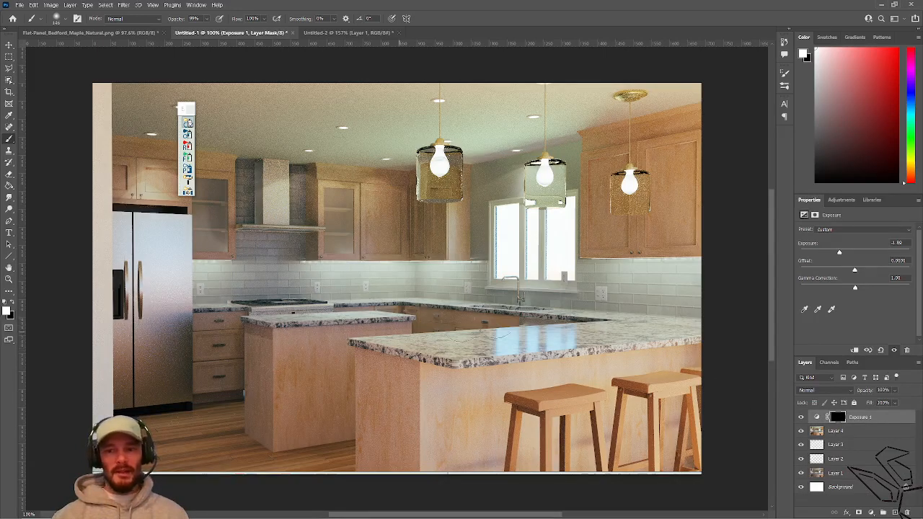
Set the adjustment's exposure to -0.78 and paint its mask in white over the peninsula, island base, floor, hood wall and window-side wall
{"action": "left_click_drag", "start_coordinate": [841, 253], "coordinate": [848, 253]}
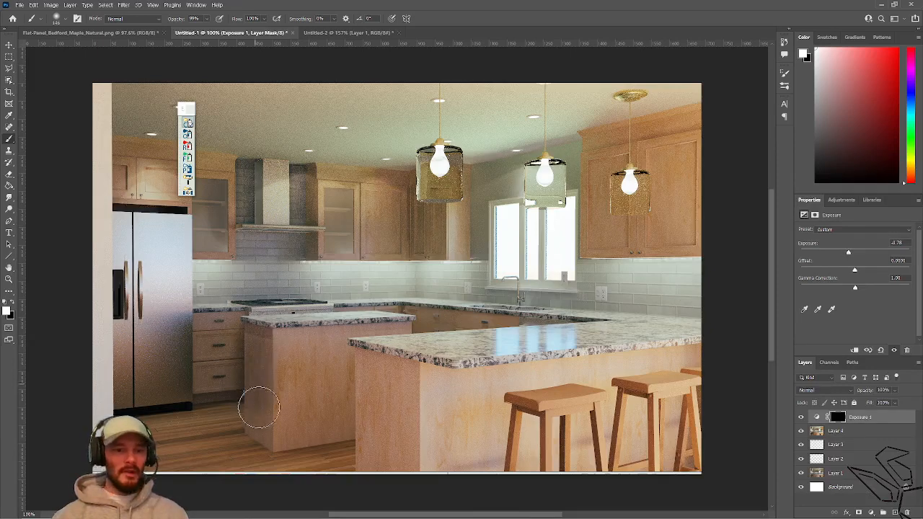
{"action": "mouse_move", "coordinate": [392, 385]}
{"action": "left_mouse_down"}
{"action": "mouse_move", "coordinate": [382, 455]}
{"action": "mouse_move", "coordinate": [374, 368]}
{"action": "mouse_move", "coordinate": [401, 434]}
{"action": "mouse_move", "coordinate": [408, 378]}
{"action": "mouse_move", "coordinate": [406, 470]}
{"action": "left_mouse_up"}
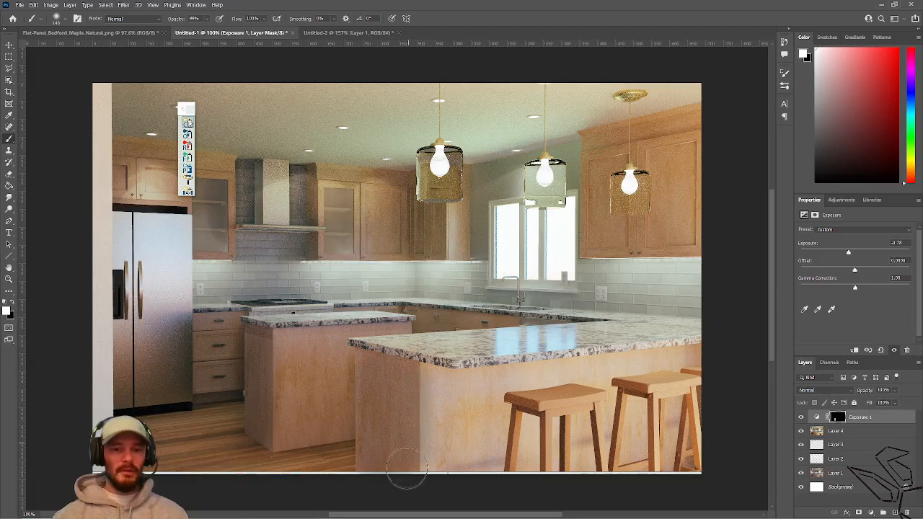
{"action": "right_click_drag", "start_coordinate": [228, 397], "coordinate": [230, 397], "text": "alt"}
{"action": "left_click_drag", "start_coordinate": [229, 397], "coordinate": [144, 410]}
{"action": "left_click_drag", "start_coordinate": [276, 457], "coordinate": [341, 451]}
{"action": "mouse_move", "coordinate": [258, 251]}
{"action": "left_mouse_down"}
{"action": "mouse_move", "coordinate": [283, 246]}
{"action": "mouse_move", "coordinate": [247, 246]}
{"action": "mouse_move", "coordinate": [246, 154]}
{"action": "mouse_move", "coordinate": [303, 183]}
{"action": "left_mouse_up"}
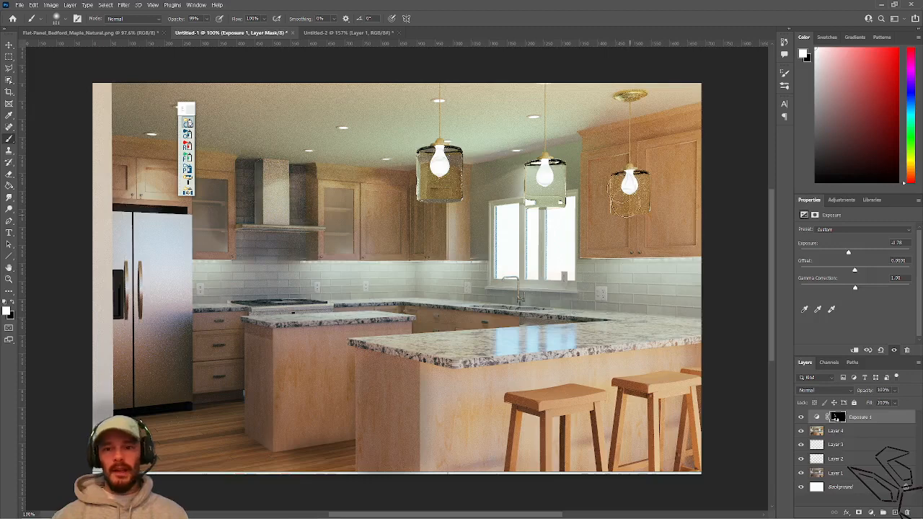
{"action": "mouse_move", "coordinate": [472, 251]}
{"action": "left_mouse_down"}
{"action": "mouse_move", "coordinate": [466, 196]}
{"action": "mouse_move", "coordinate": [476, 173]}
{"action": "left_mouse_up"}
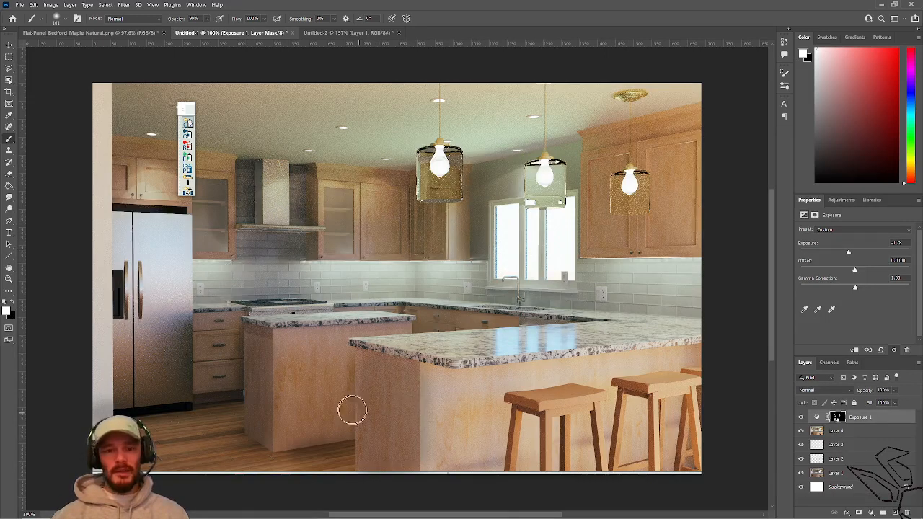
{"action": "key", "text": "x"}
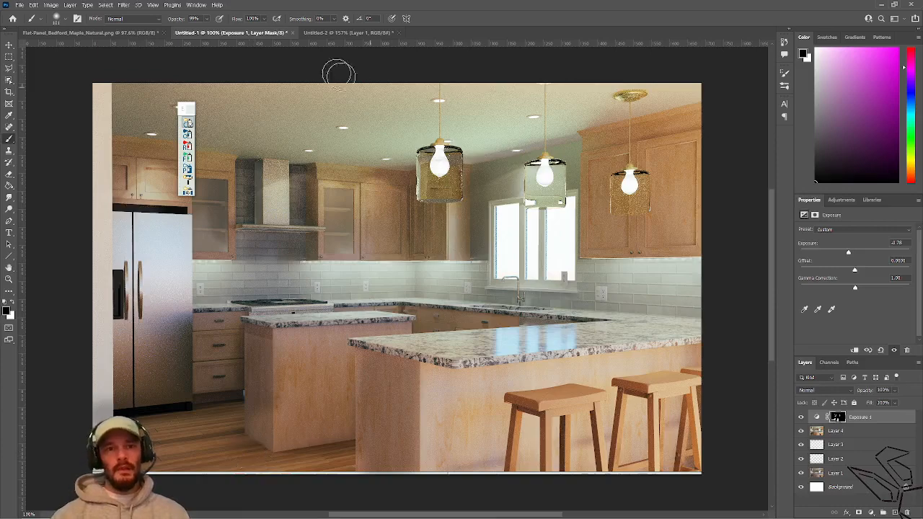
Switch to Chief Architect, search the library for "costa" and apply the Rabs-Costa Rica-Garza backdrop to the kitchen camera's sky
{"action": "key", "text": "alt+Tab"}
{"action": "key", "text": "alt+Tab"}
{"action": "key", "text": "alt+Tab"}
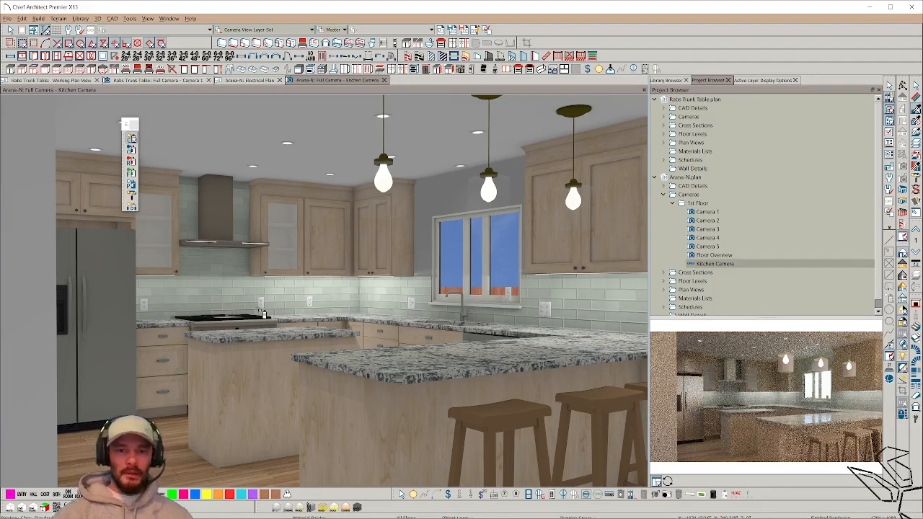
{"action": "middle_click_drag", "start_coordinate": [263, 313], "coordinate": [282, 393]}
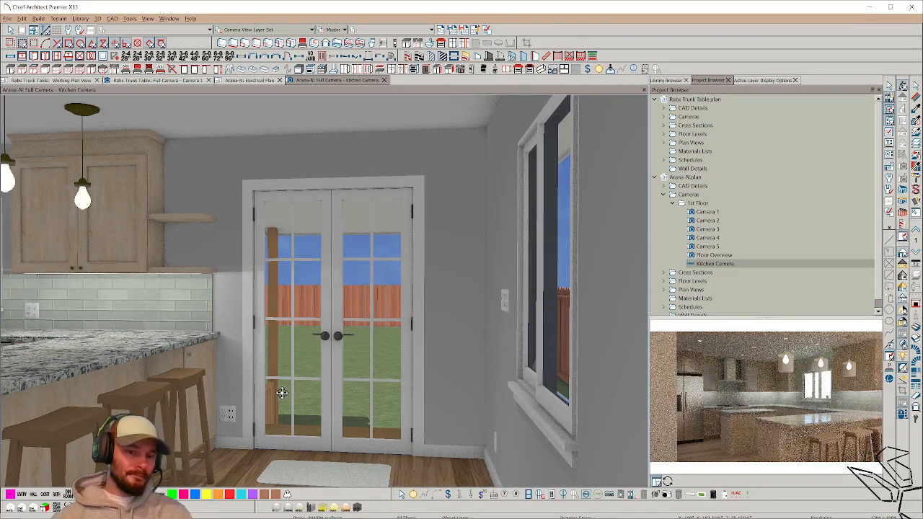
{"action": "middle_click_drag", "start_coordinate": [282, 393], "coordinate": [310, 391]}
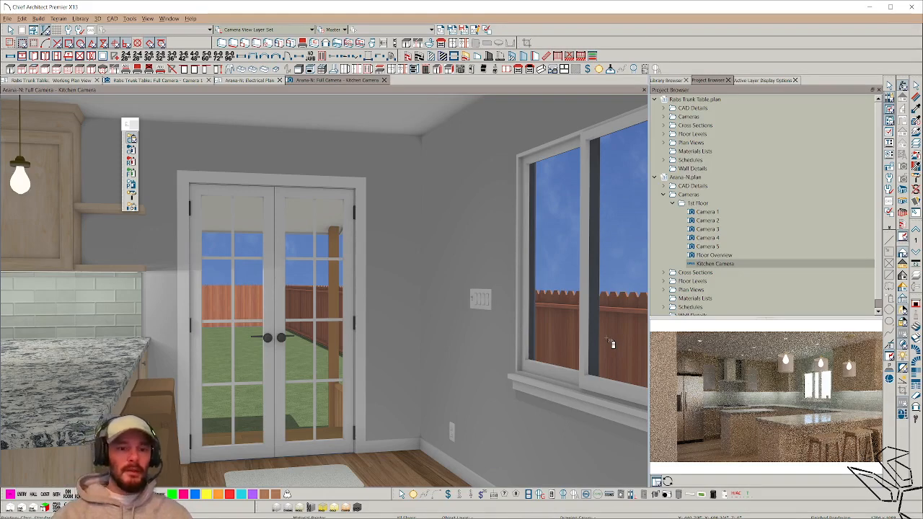
{"action": "middle_click_drag", "start_coordinate": [607, 338], "coordinate": [606, 337]}
{"action": "left_click", "coordinate": [668, 80]}
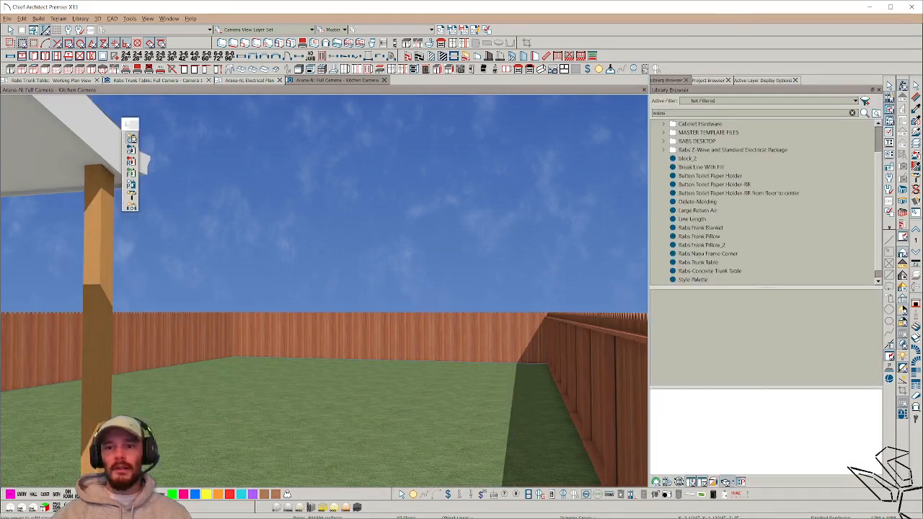
{"action": "type", "text": "costa"}
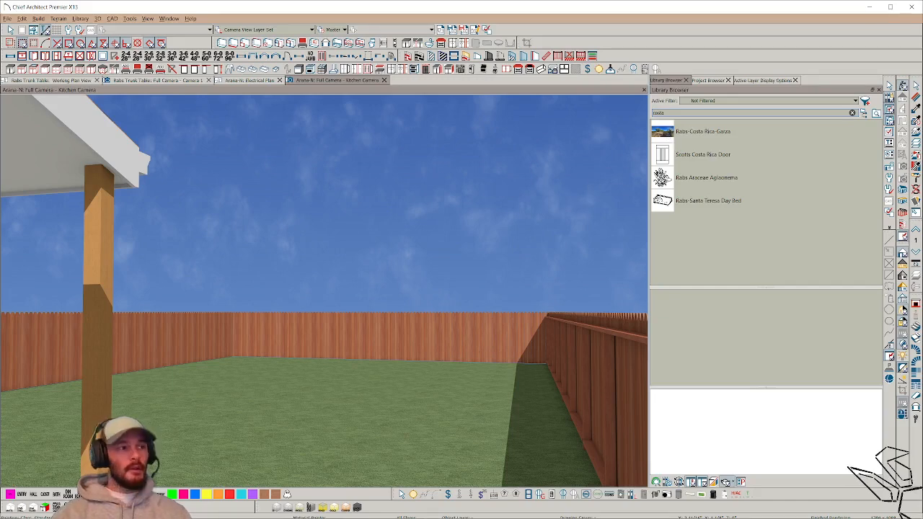
{"action": "left_click", "coordinate": [665, 132]}
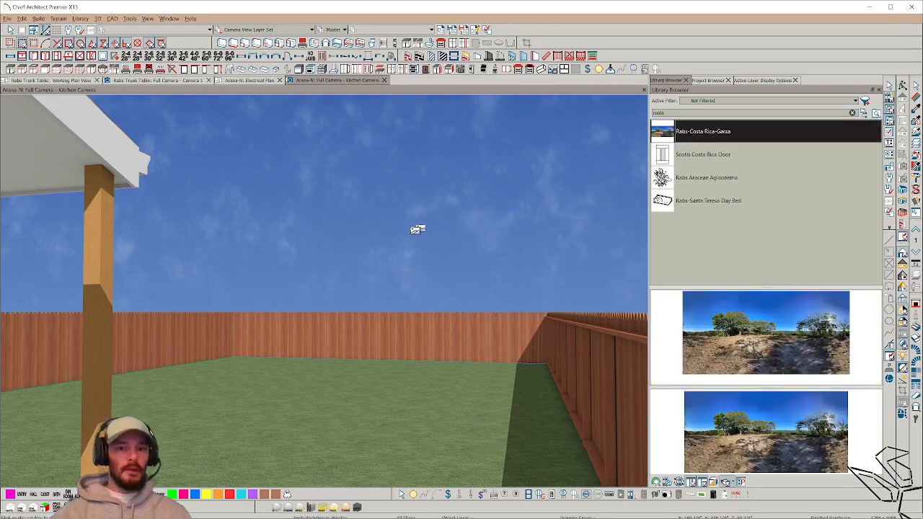
{"action": "left_click", "coordinate": [475, 276]}
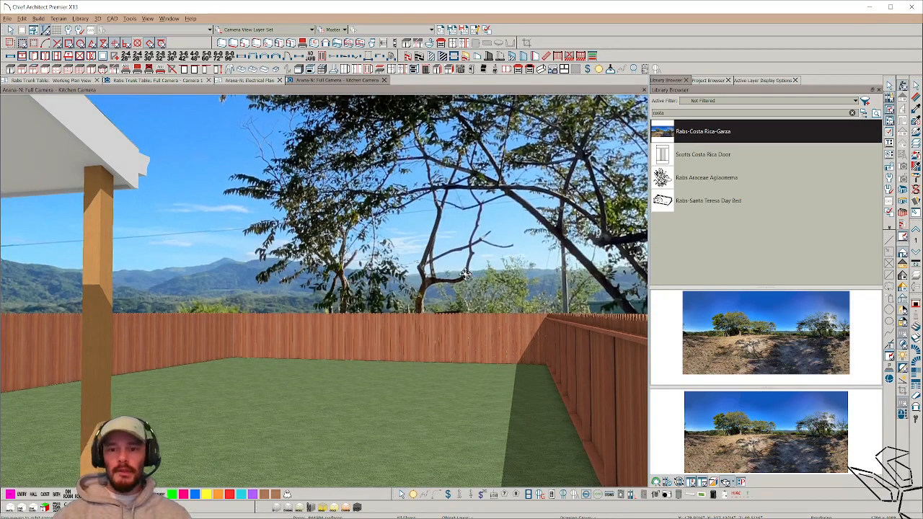
Turn the camera back into the kitchen toward the French doors and reduce the ray trace technique's daytime backdrop intensity
{"action": "mouse_move", "coordinate": [479, 270]}
{"action": "middle_mouse_down"}
{"action": "mouse_move", "coordinate": [464, 274]}
{"action": "mouse_move", "coordinate": [497, 274]}
{"action": "mouse_move", "coordinate": [464, 274]}
{"action": "middle_mouse_up"}
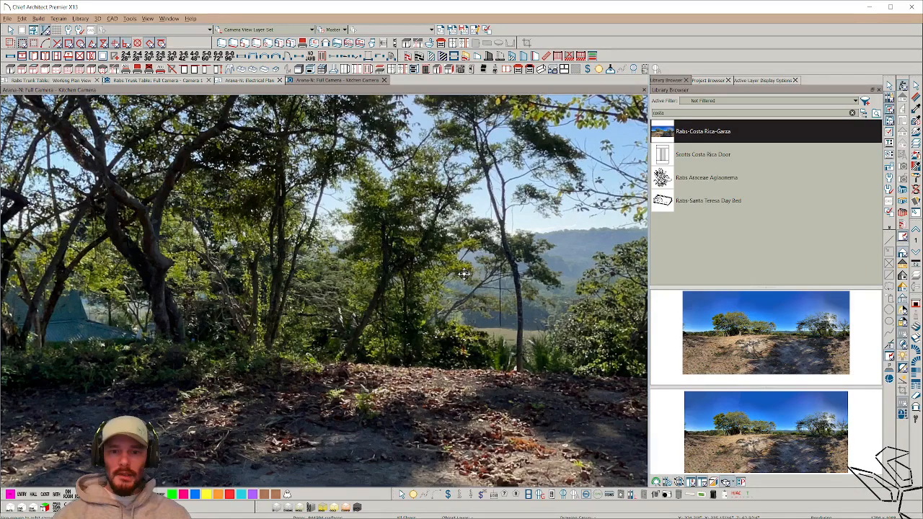
{"action": "mouse_move", "coordinate": [464, 274]}
{"action": "middle_mouse_down"}
{"action": "mouse_move", "coordinate": [486, 288]}
{"action": "mouse_move", "coordinate": [465, 274]}
{"action": "middle_mouse_up"}
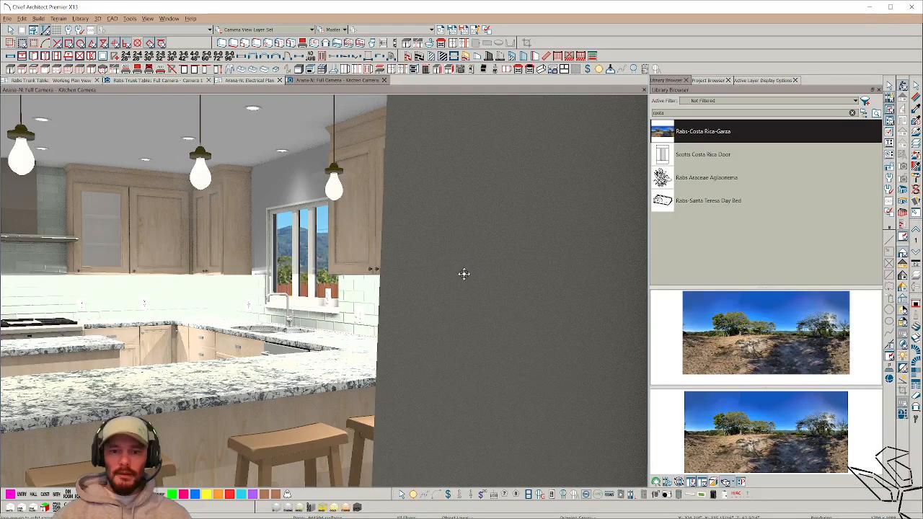
{"action": "left_click_drag", "start_coordinate": [464, 274], "coordinate": [382, 261]}
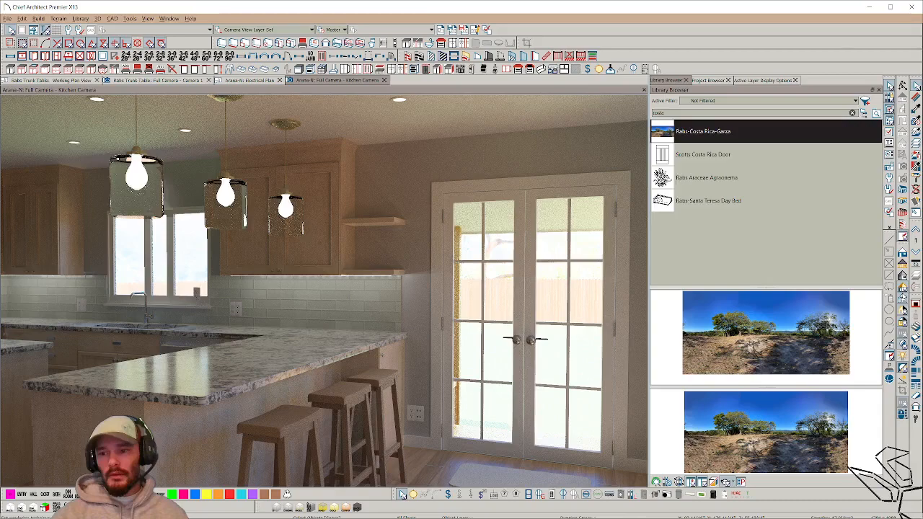
{"action": "left_click", "coordinate": [902, 297]}
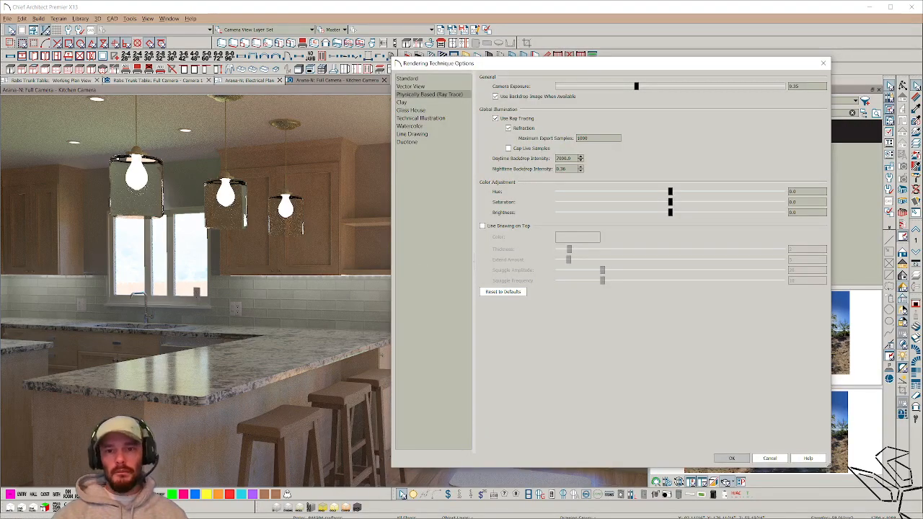
{"action": "double_click", "coordinate": [563, 158]}
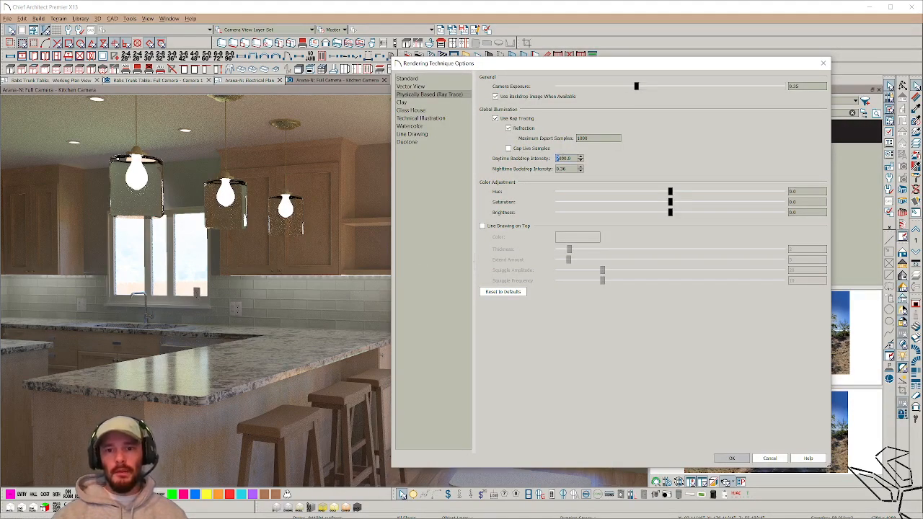
{"action": "key", "text": "Return"}
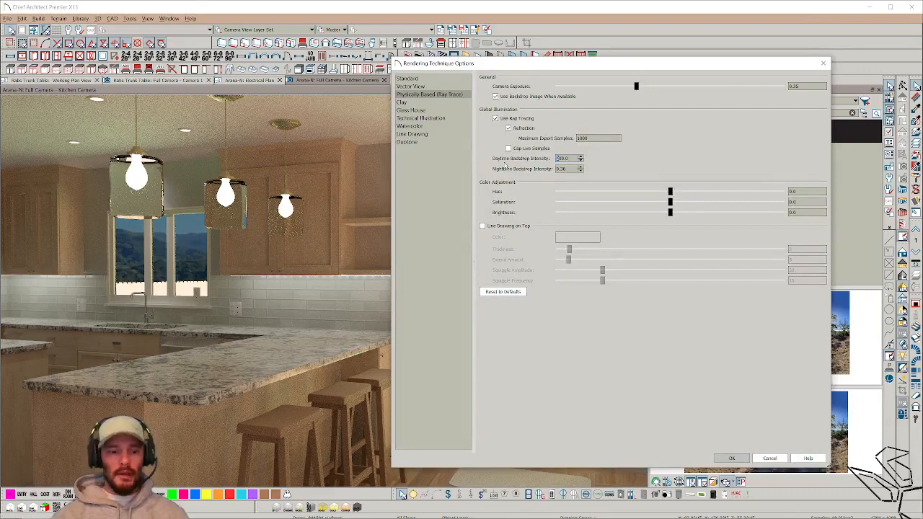
{"action": "type", "text": "0"}
{"action": "key", "text": "Return"}
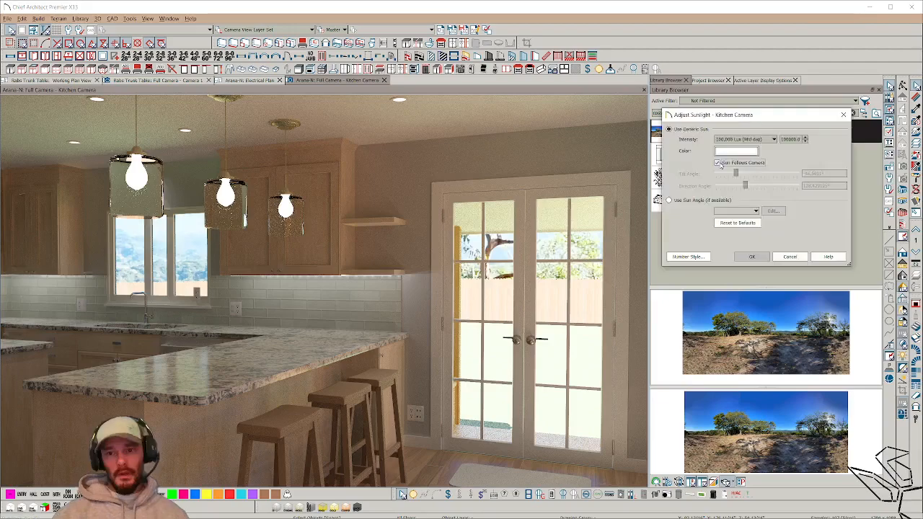
Stop the generic sun from following the camera and set its direction angle to 230°
{"action": "left_click", "coordinate": [718, 163]}
{"action": "left_click_drag", "start_coordinate": [769, 119], "coordinate": [549, 108]}
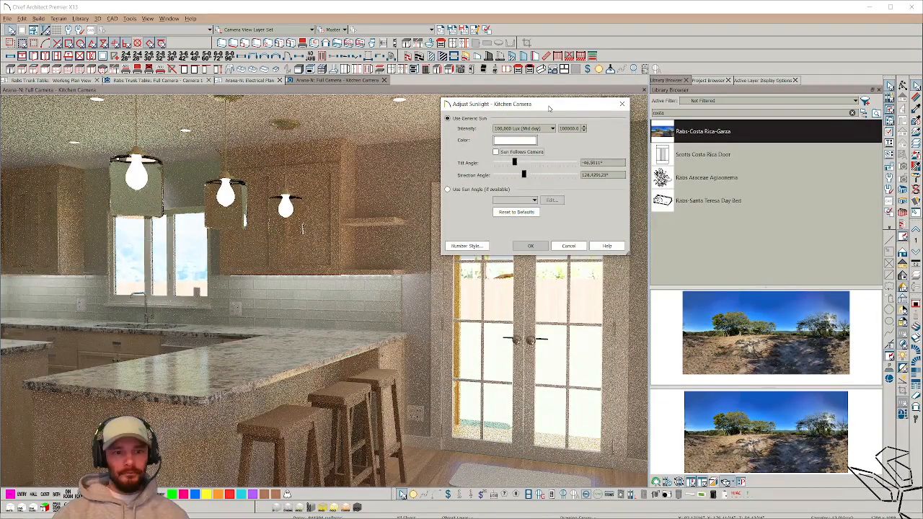
{"action": "left_click", "coordinate": [525, 175]}
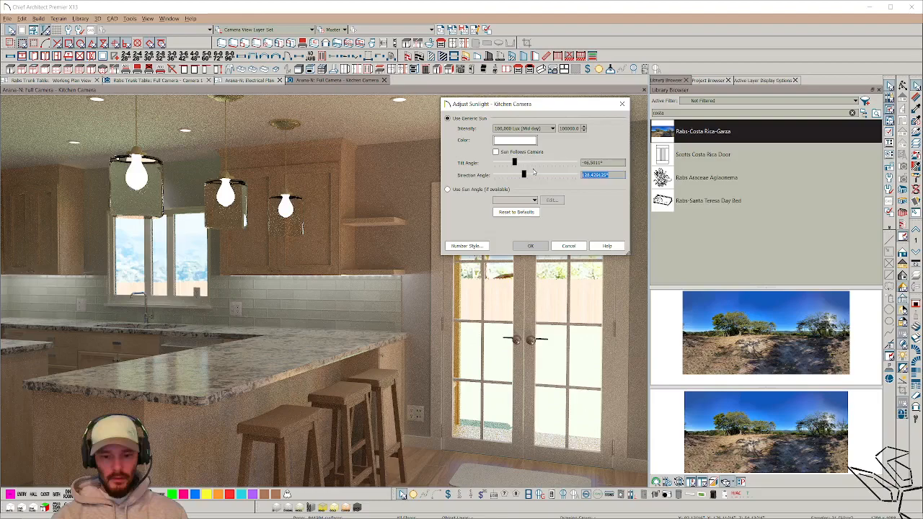
{"action": "type", "text": "230"}
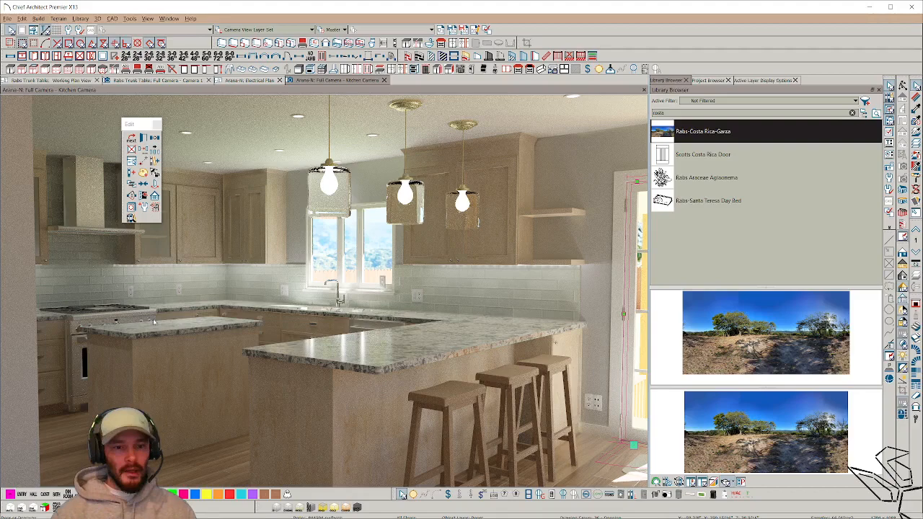
Create a light set named All Off for the Kitchen Camera with every light source switched off
{"action": "key", "text": "Right"}
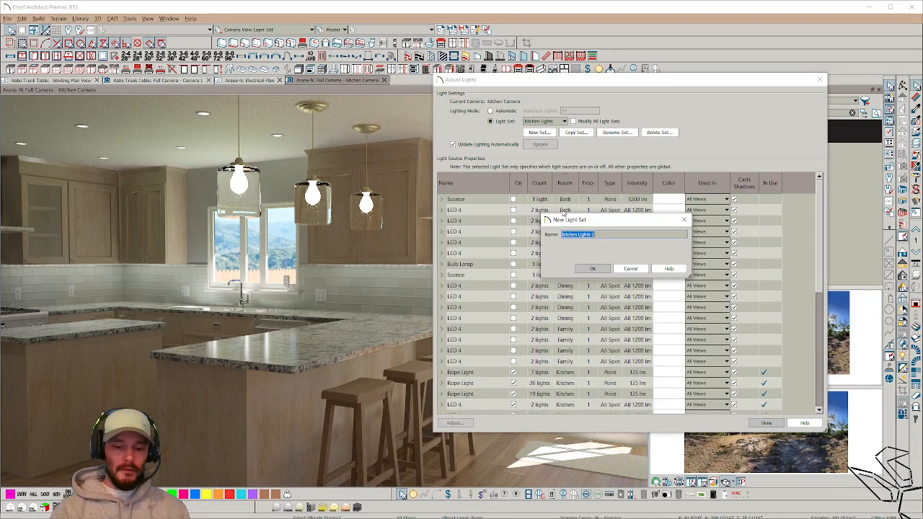
{"action": "key", "text": "Return"}
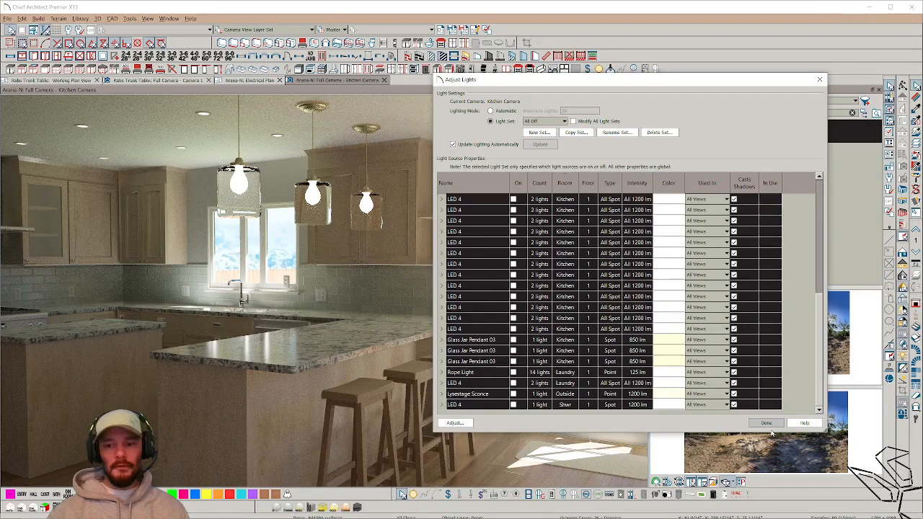
{"action": "left_click", "coordinate": [767, 424]}
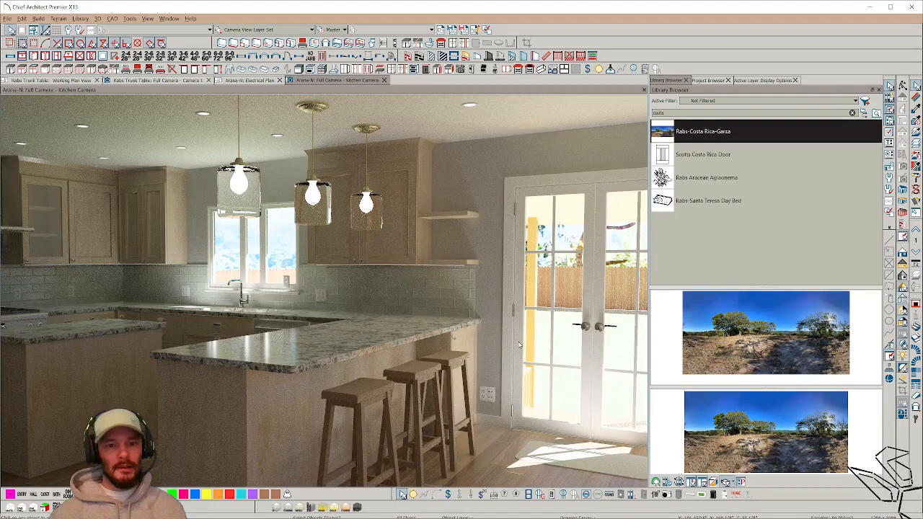
Toggle the light source of the nearest pendant over the peninsula, and select a recessed ceiling light above the island
{"action": "left_click", "coordinate": [240, 184]}
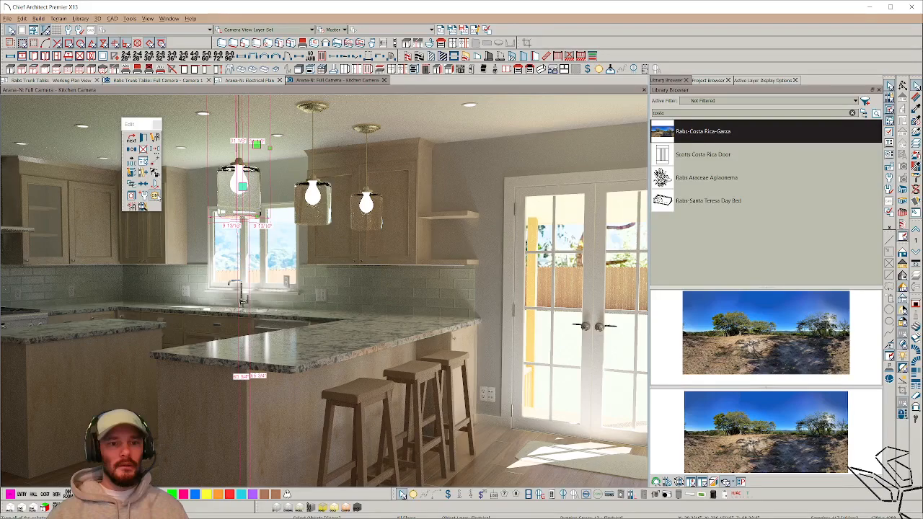
{"action": "left_click", "coordinate": [156, 195]}
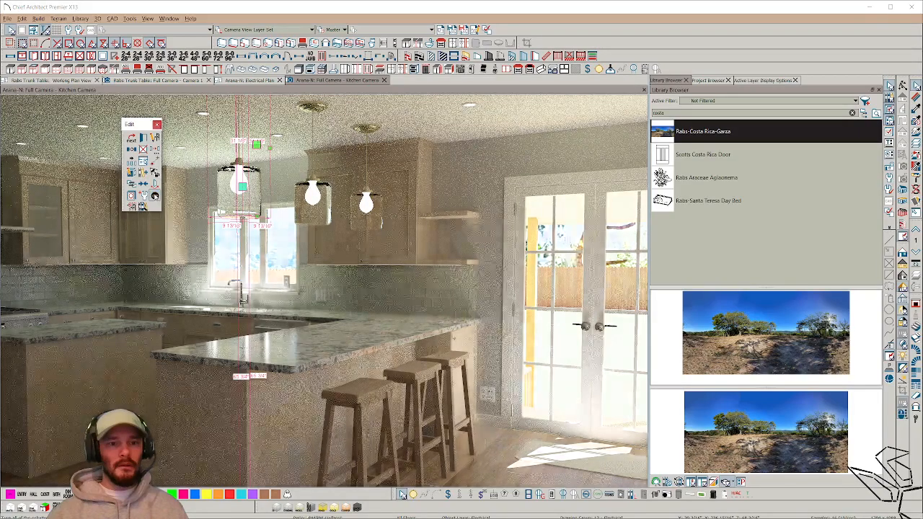
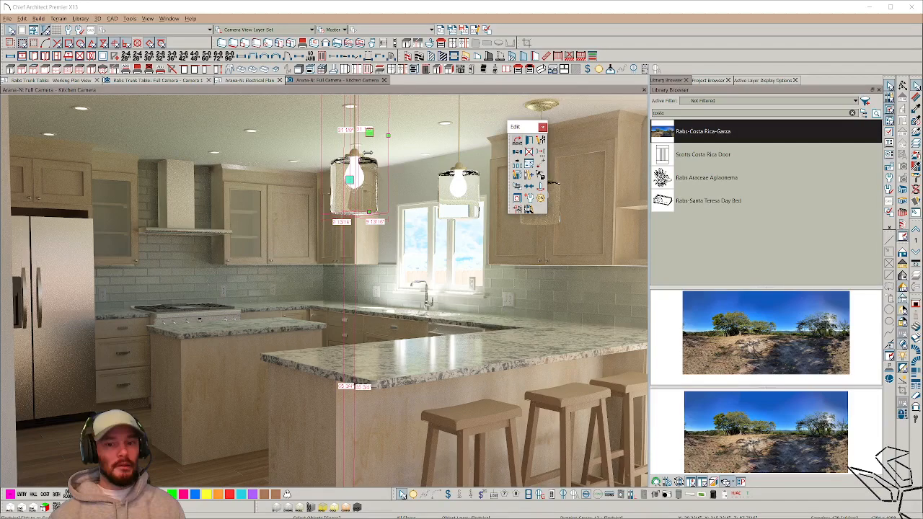
{"action": "key", "text": "s"}
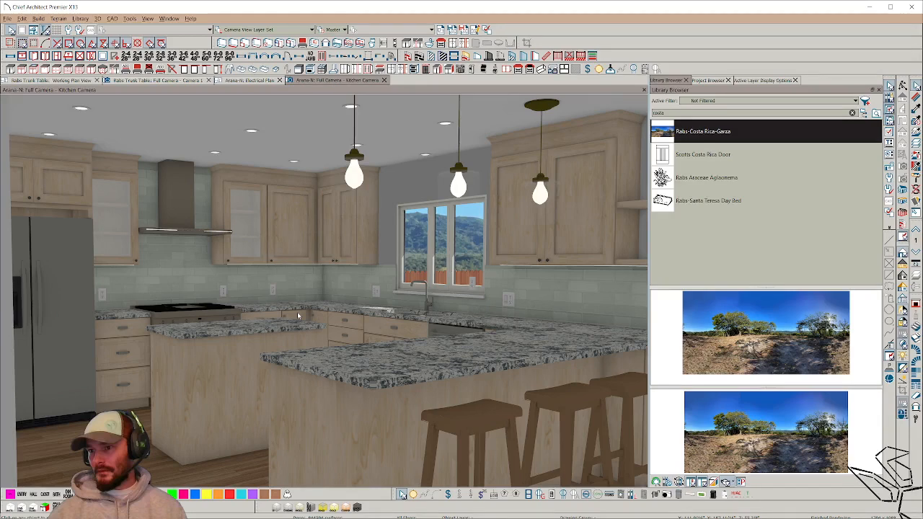
{"action": "double_click", "coordinate": [297, 312]}
{"action": "left_click", "coordinate": [358, 117]}
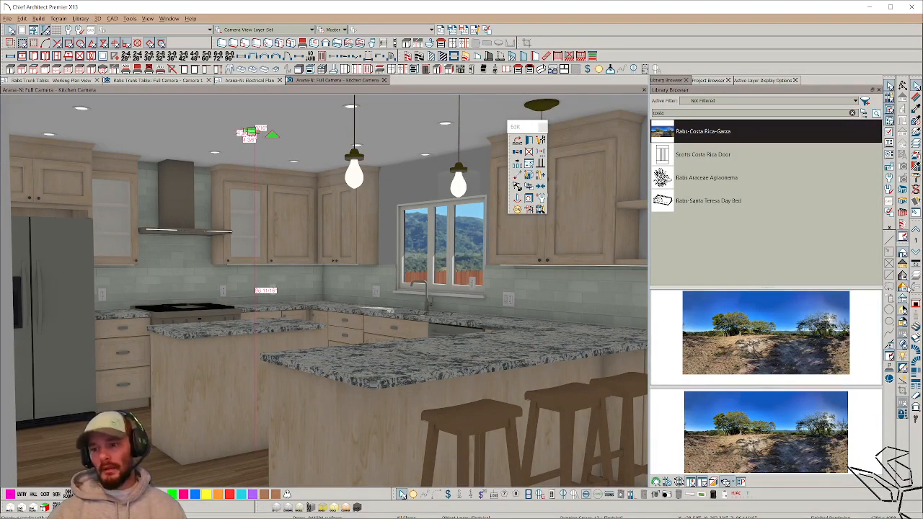
{"action": "key", "text": "Escape"}
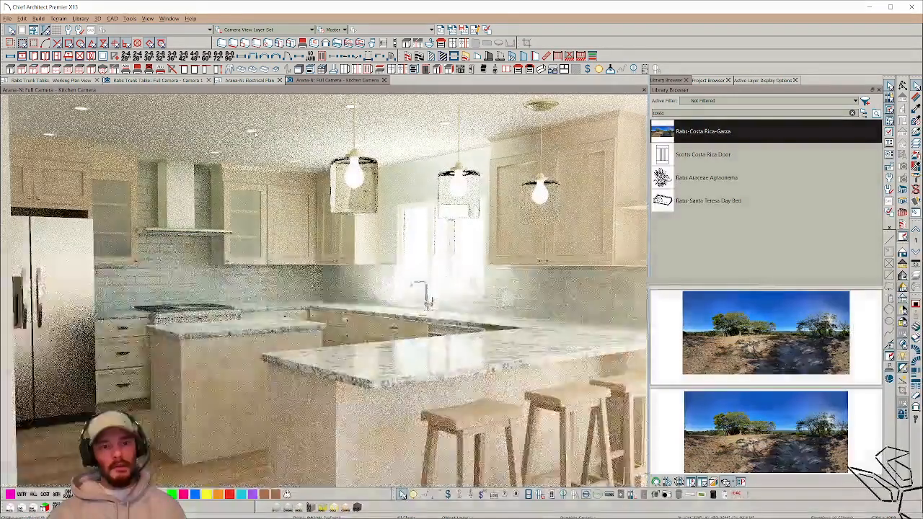
{"action": "left_click", "coordinate": [254, 131]}
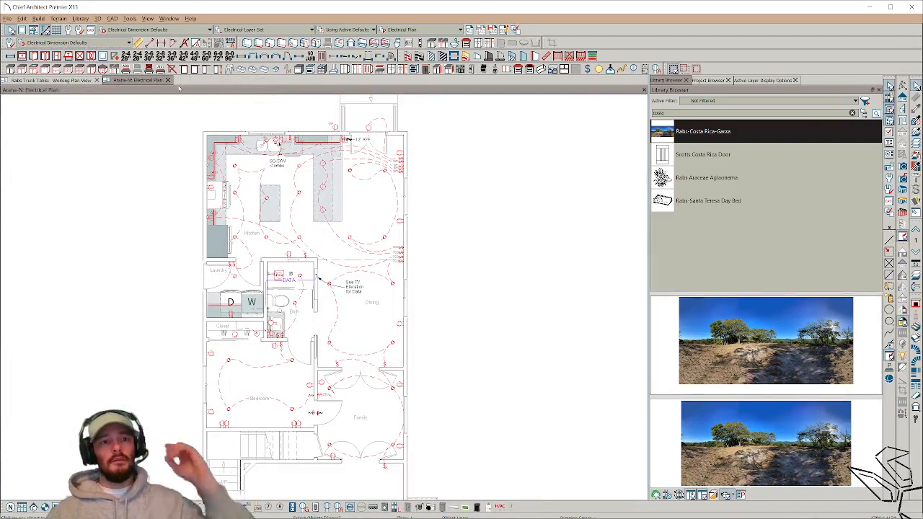
Close the kitchen project's electrical plan without saving the changes
{"action": "left_click", "coordinate": [168, 80]}
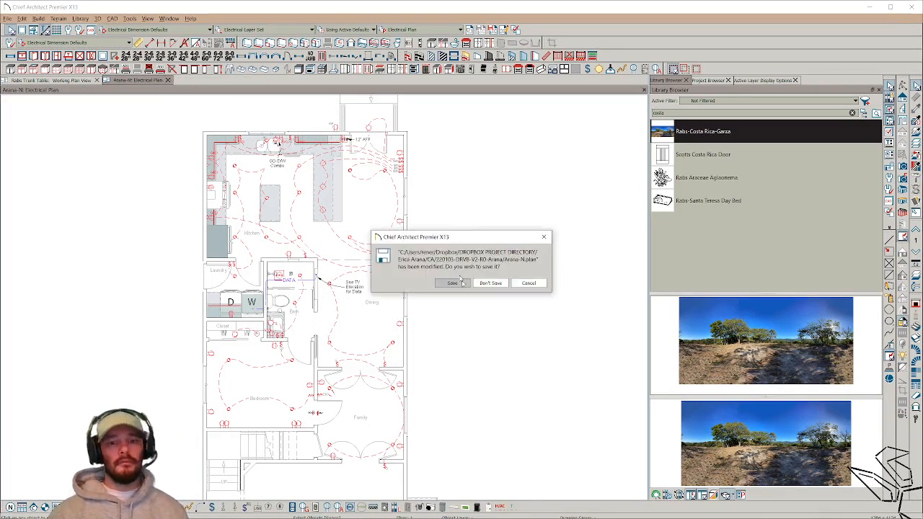
{"action": "left_click", "coordinate": [489, 283]}
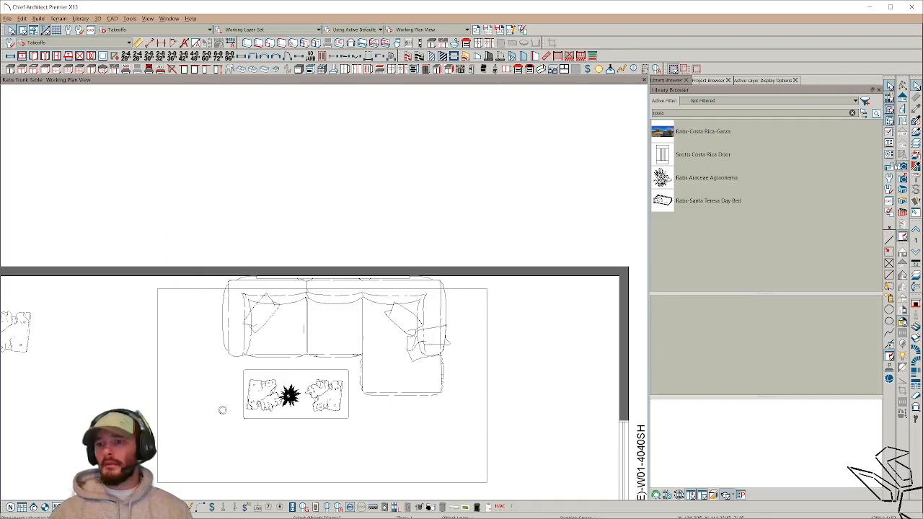
Place a full camera facing the sofa in the Rabs Trunk Table plan, inspect the trunk table and painting, and close the camera
{"action": "left_click", "coordinate": [902, 166]}
{"action": "scroll", "coordinate": [330, 342], "scroll_direction": "down", "scroll_amount": 3}
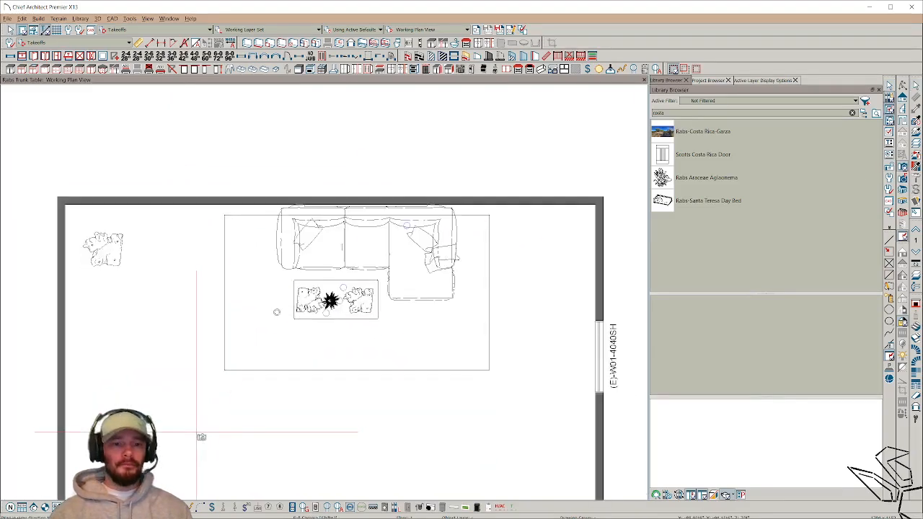
{"action": "left_click_drag", "start_coordinate": [201, 435], "coordinate": [251, 370]}
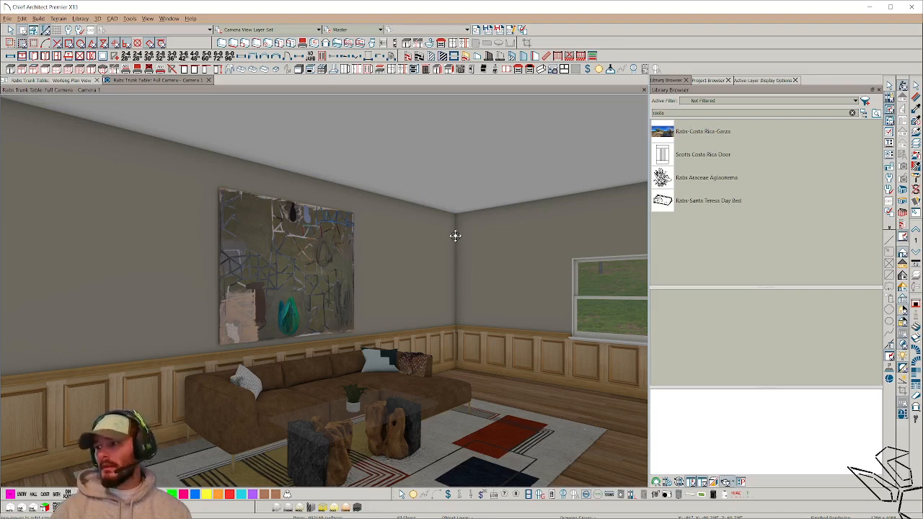
{"action": "key", "text": "Down"}
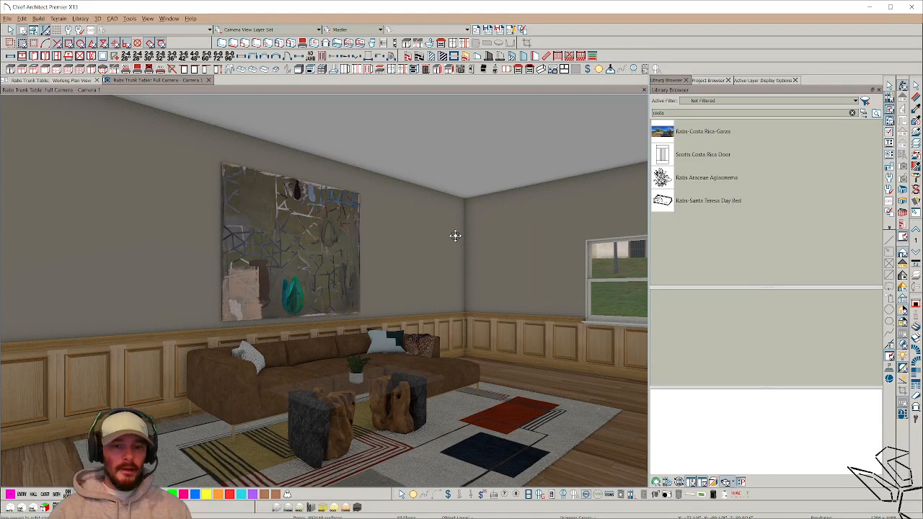
{"action": "left_click_drag", "start_coordinate": [455, 236], "coordinate": [387, 338]}
{"action": "key", "text": "Left"}
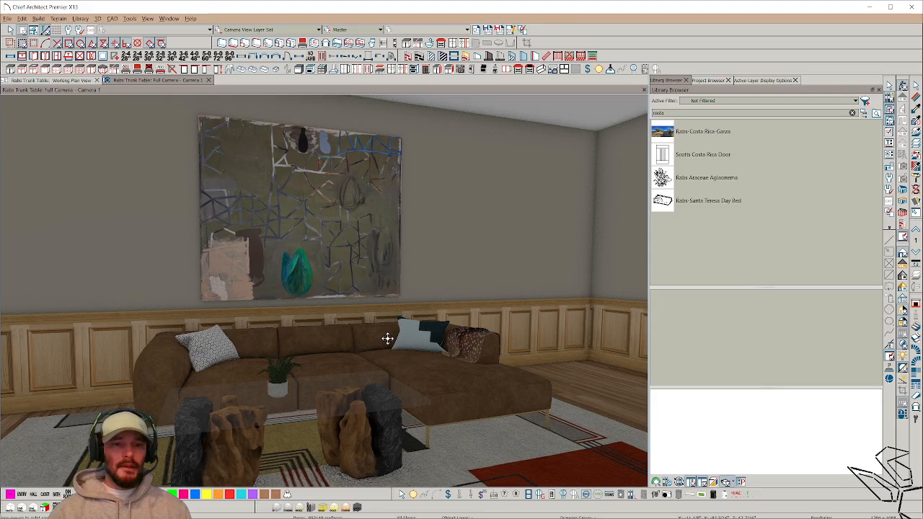
{"action": "left_click_drag", "start_coordinate": [387, 339], "coordinate": [368, 232]}
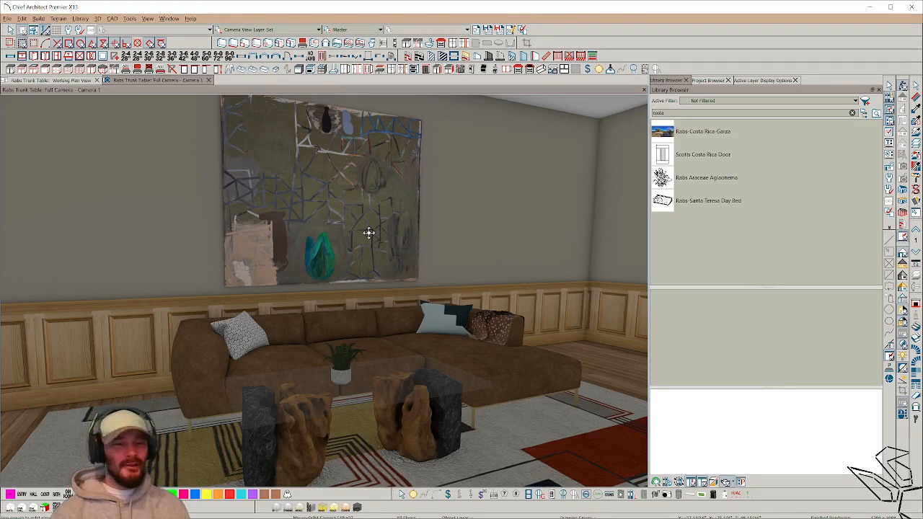
{"action": "left_click", "coordinate": [209, 80]}
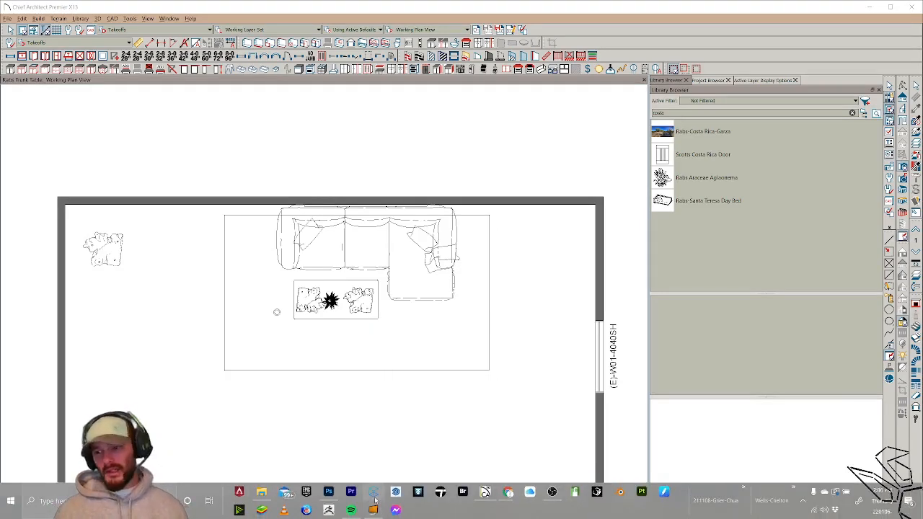
Switch to SketchUp, start a new model from the Simple template in inches and close the ExtensionStore window
{"action": "left_click", "coordinate": [374, 498]}
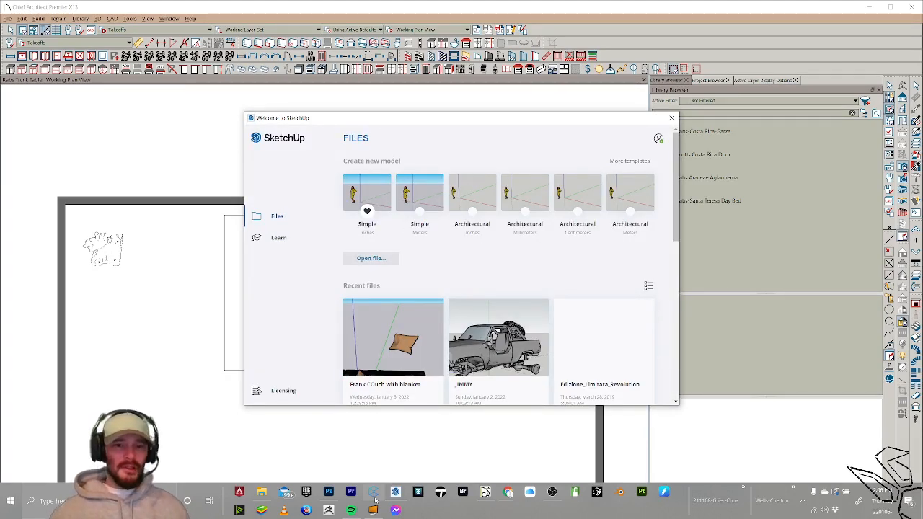
{"action": "left_click", "coordinate": [368, 194]}
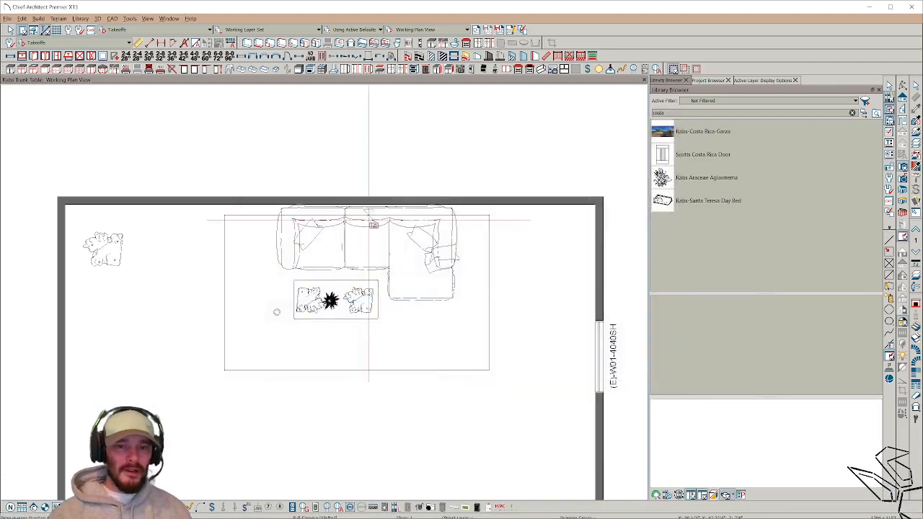
{"action": "mouse_move", "coordinate": [287, 514]}
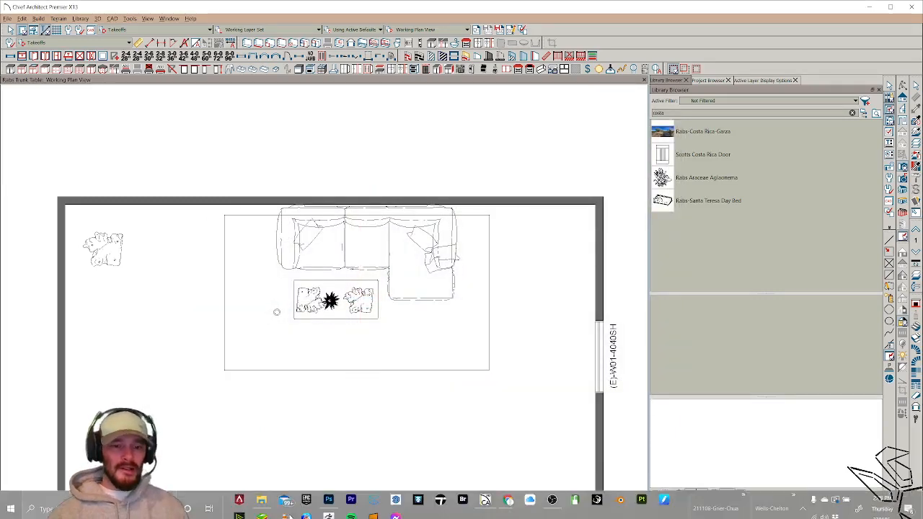
{"action": "left_click", "coordinate": [369, 493]}
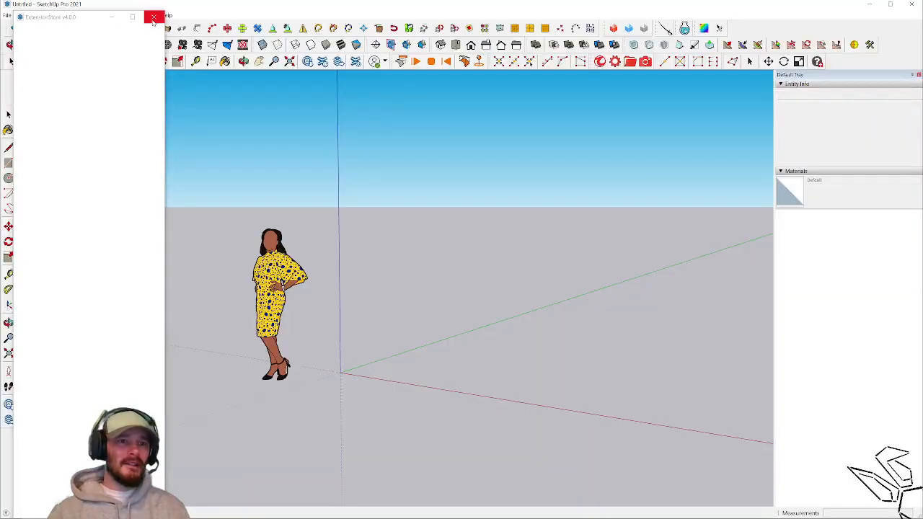
{"action": "left_click", "coordinate": [153, 17]}
Switch to Connecter and dismiss its feedback survey
{"action": "key", "text": "alt+Tab"}
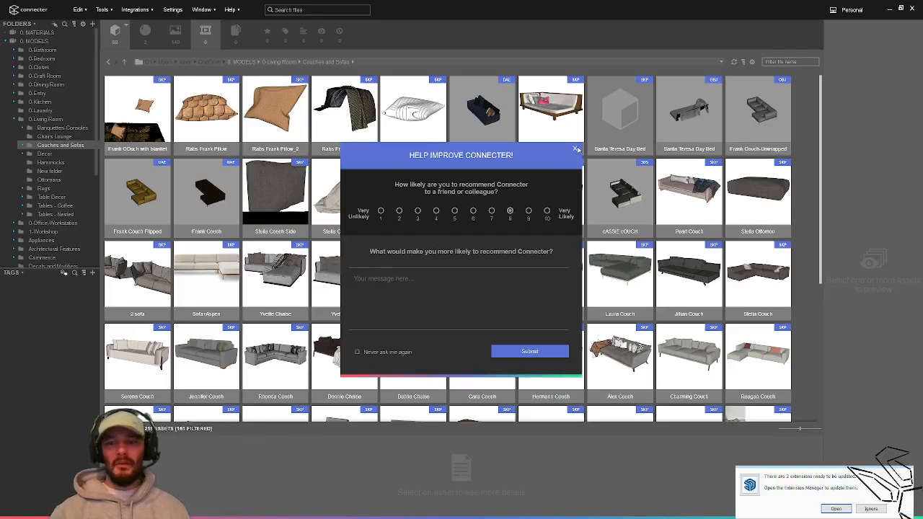
{"action": "left_click", "coordinate": [575, 150]}
{"action": "key", "text": "alt+Tab"}
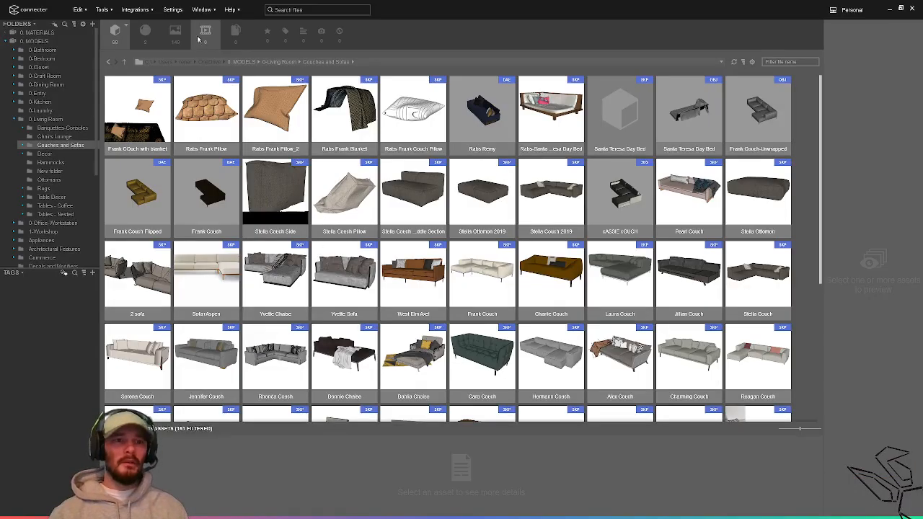
Look through all assets of the 0-Living Room folder and open its Banquettes-Consoles subfolder
{"action": "left_click", "coordinate": [45, 119]}
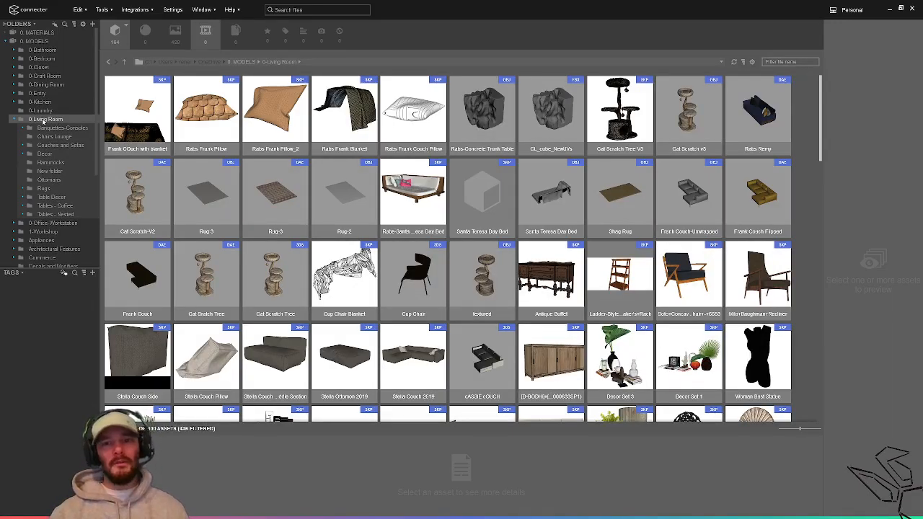
{"action": "scroll", "coordinate": [544, 174], "scroll_direction": "down", "scroll_amount": 10}
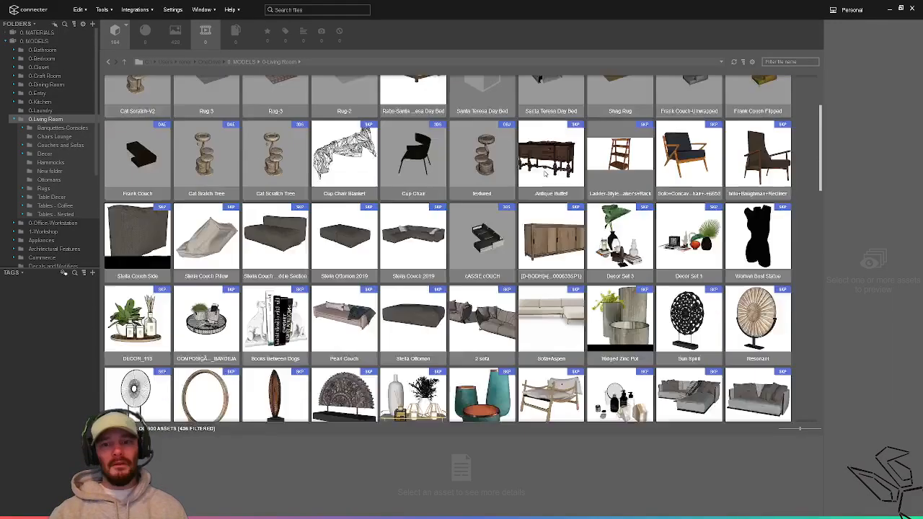
{"action": "scroll", "coordinate": [544, 174], "scroll_direction": "up", "scroll_amount": 20}
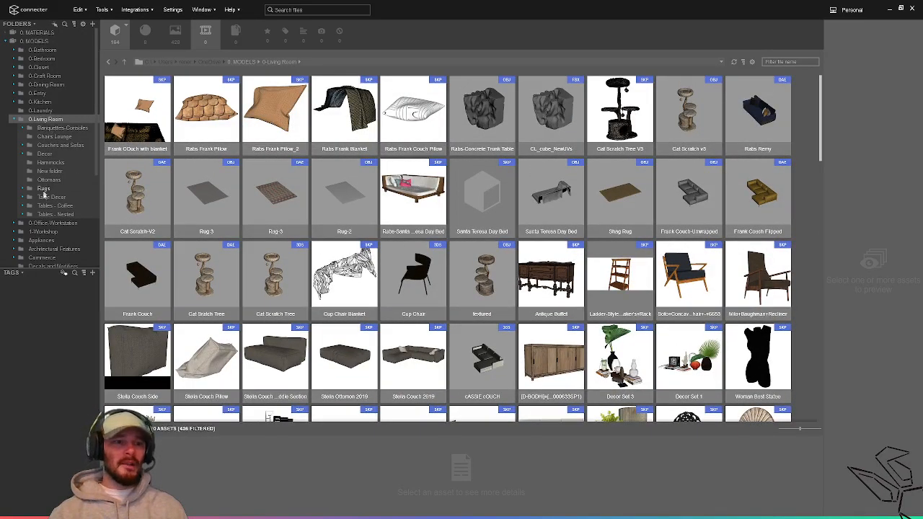
{"action": "left_click", "coordinate": [48, 128]}
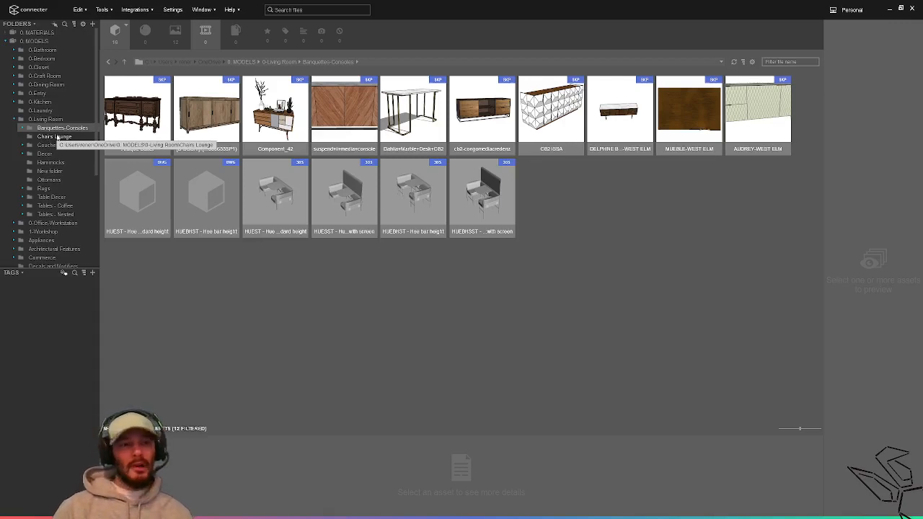
Collapse the models folder and browse the image files of the Project 3 folder
{"action": "left_click", "coordinate": [5, 41]}
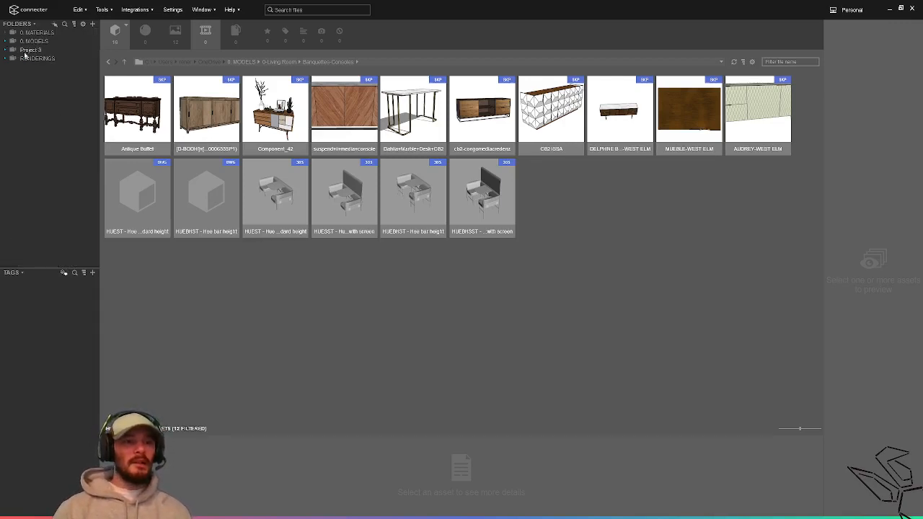
{"action": "left_click", "coordinate": [27, 49]}
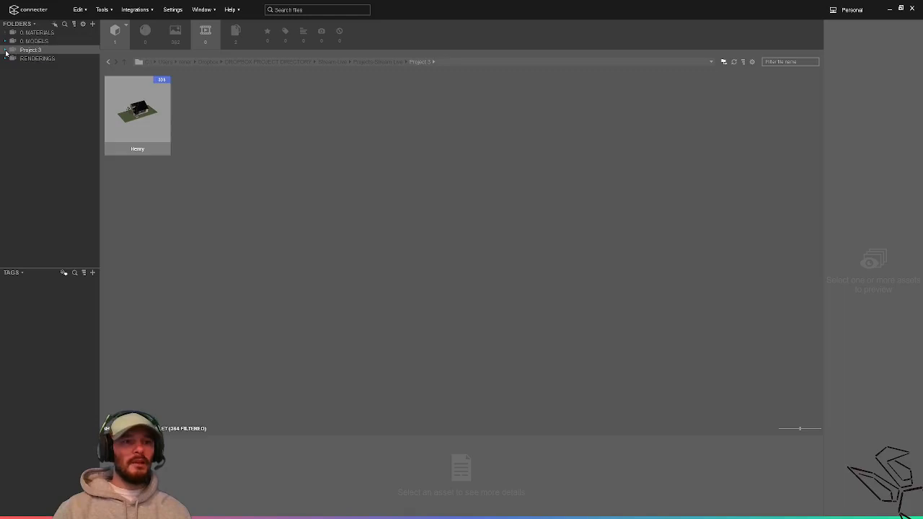
{"action": "left_click", "coordinate": [177, 39]}
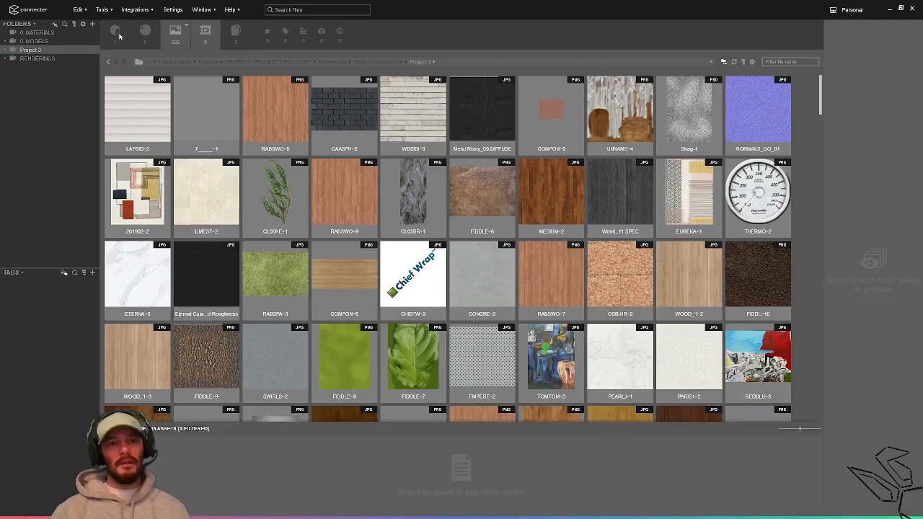
{"action": "scroll", "coordinate": [513, 215], "scroll_direction": "down", "scroll_amount": 12}
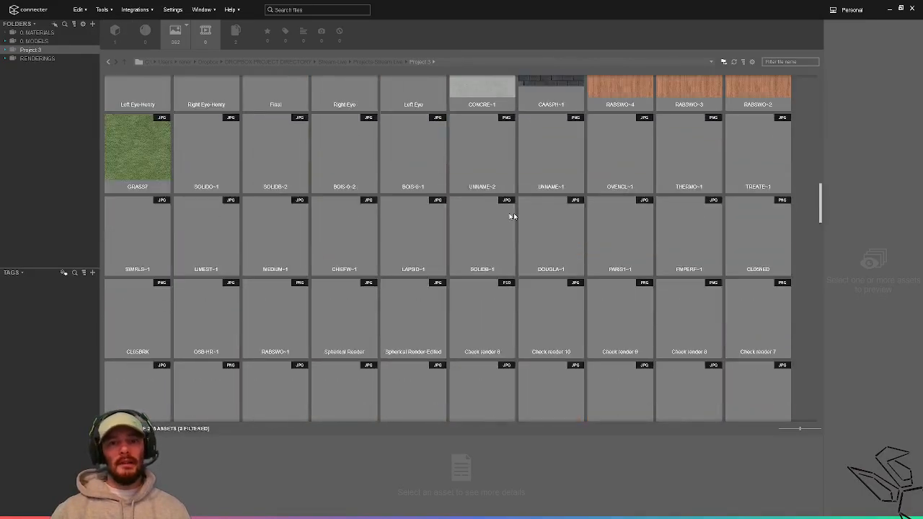
{"action": "scroll", "coordinate": [514, 214], "scroll_direction": "down", "scroll_amount": 5}
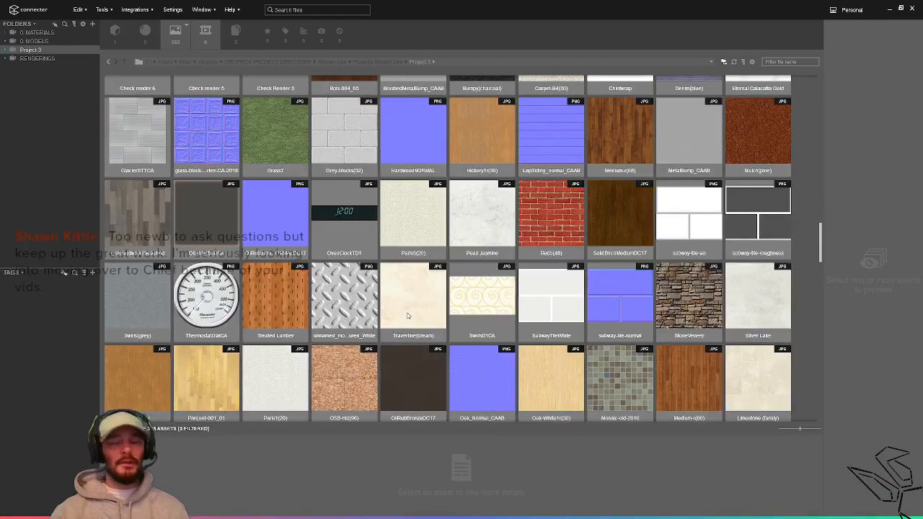
{"action": "scroll", "coordinate": [408, 315], "scroll_direction": "up", "scroll_amount": 17}
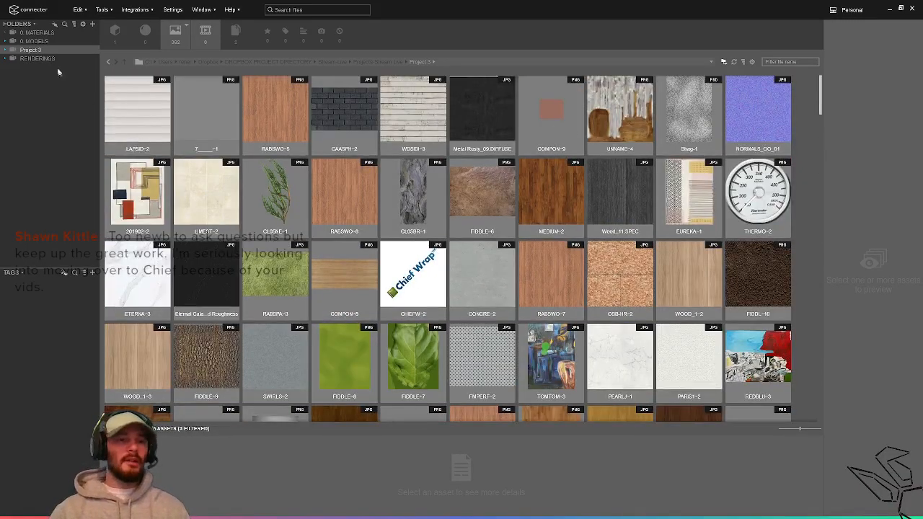
Expand the 0. MODELS folder to look over its room subfolders and open 0-Dining Room
{"action": "left_click", "coordinate": [34, 42]}
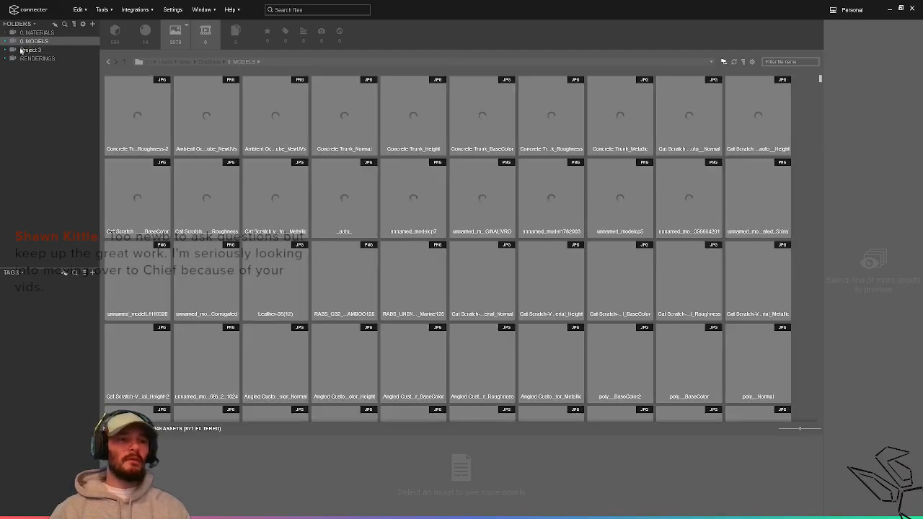
{"action": "left_click", "coordinate": [6, 44]}
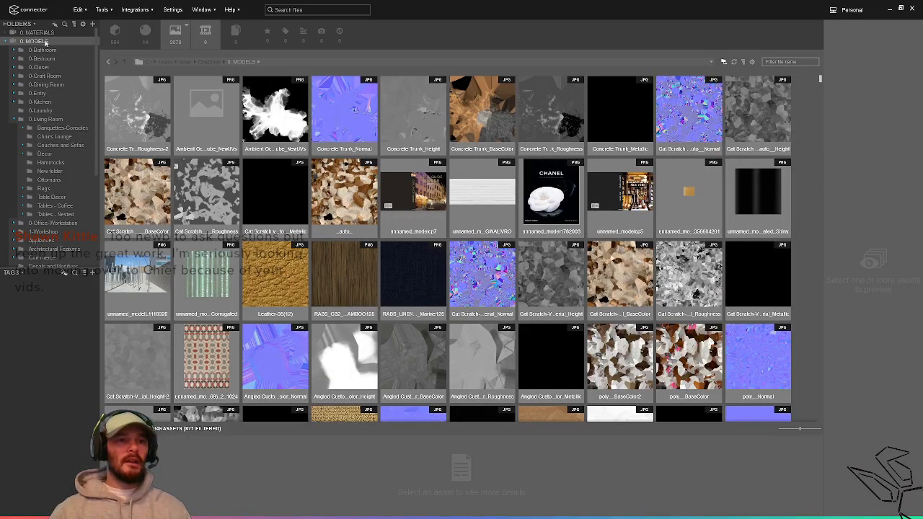
{"action": "right_click", "coordinate": [44, 43]}
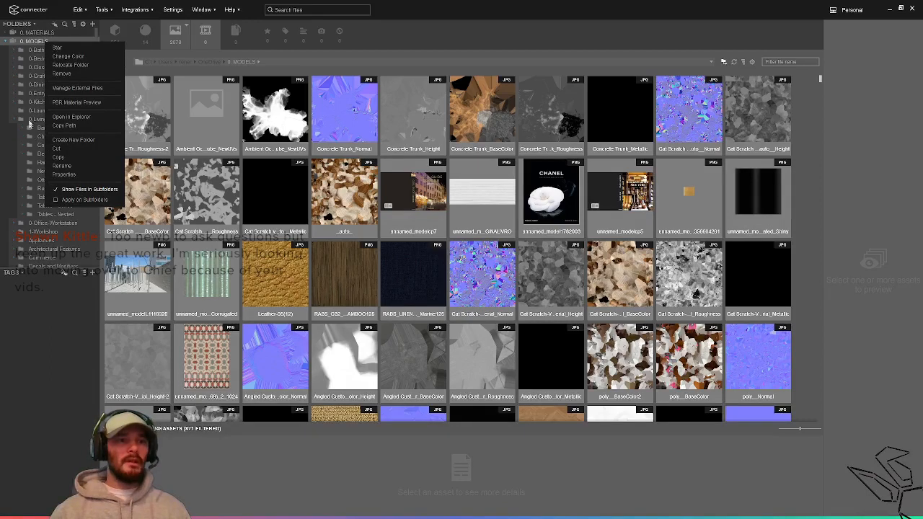
{"action": "left_click", "coordinate": [35, 85]}
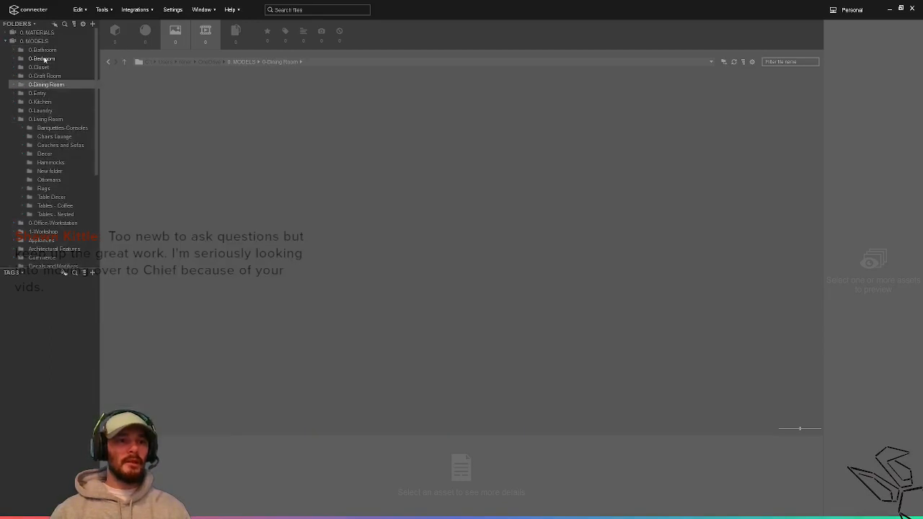
Open and expand the Couches and Sofas subfolder of 0-Living Room and show its 3D models instead of the images
{"action": "left_click", "coordinate": [45, 119]}
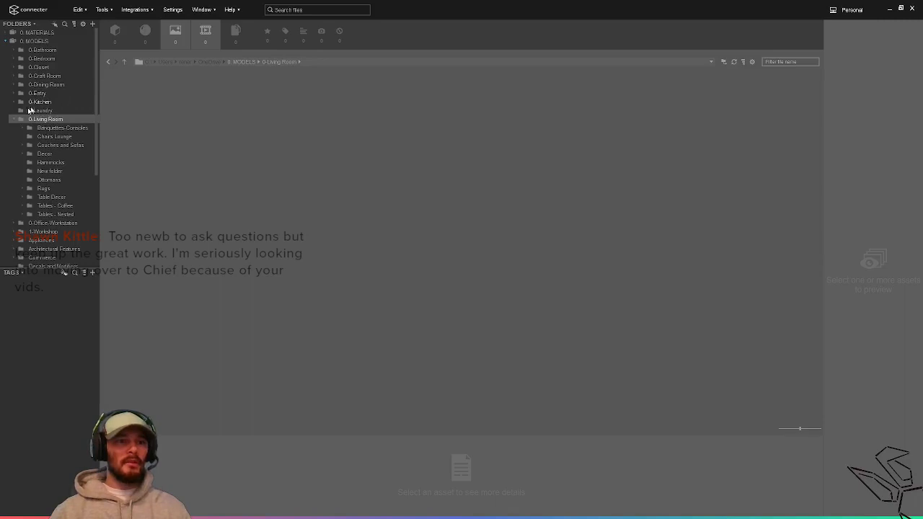
{"action": "left_click", "coordinate": [50, 146]}
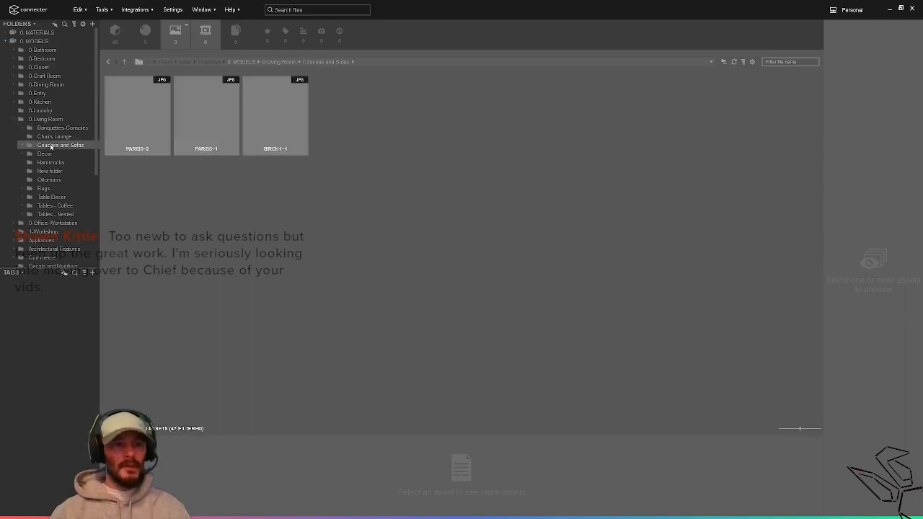
{"action": "left_click", "coordinate": [23, 146]}
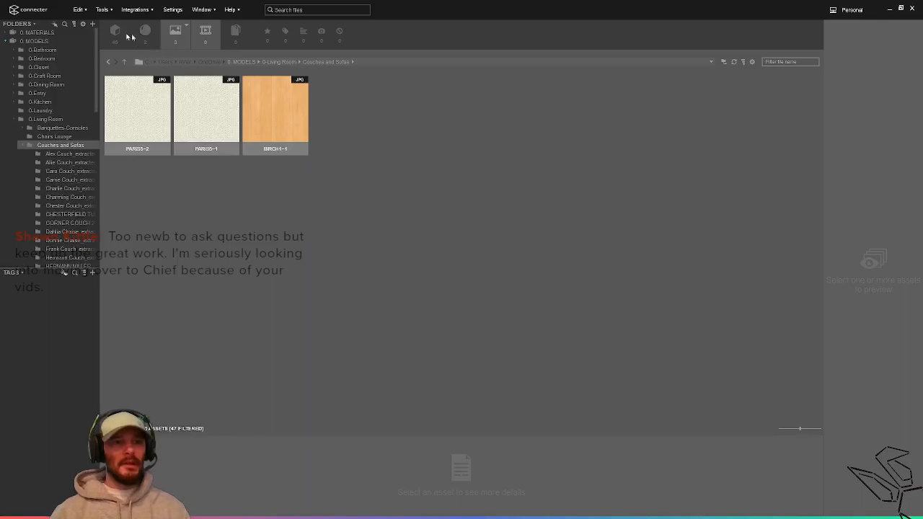
{"action": "left_click", "coordinate": [120, 32]}
{"action": "left_click", "coordinate": [173, 34]}
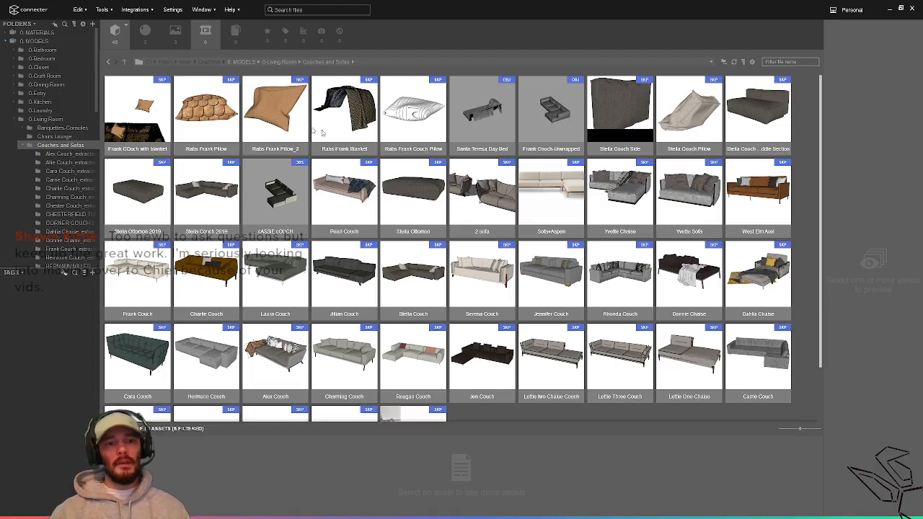
Preview the Frank COuch with blanket model enlarged and close the preview
{"action": "left_click", "coordinate": [142, 109]}
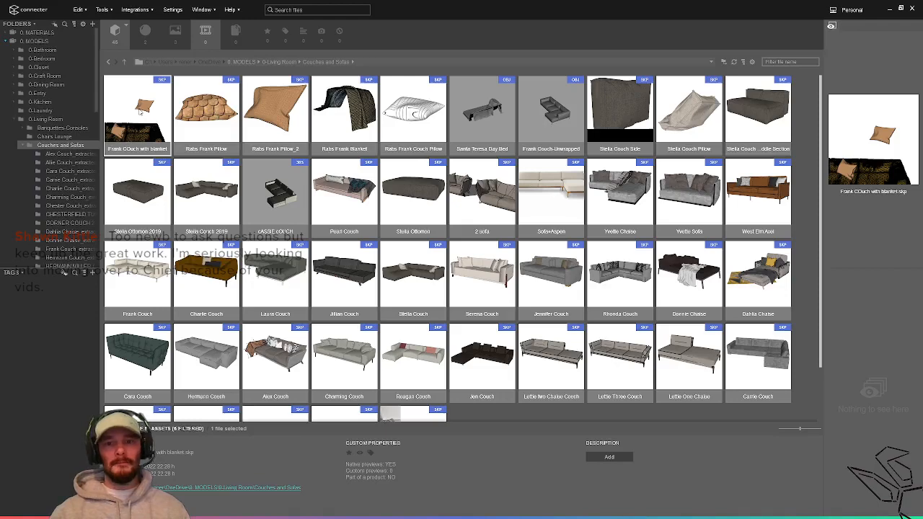
{"action": "key", "text": "space"}
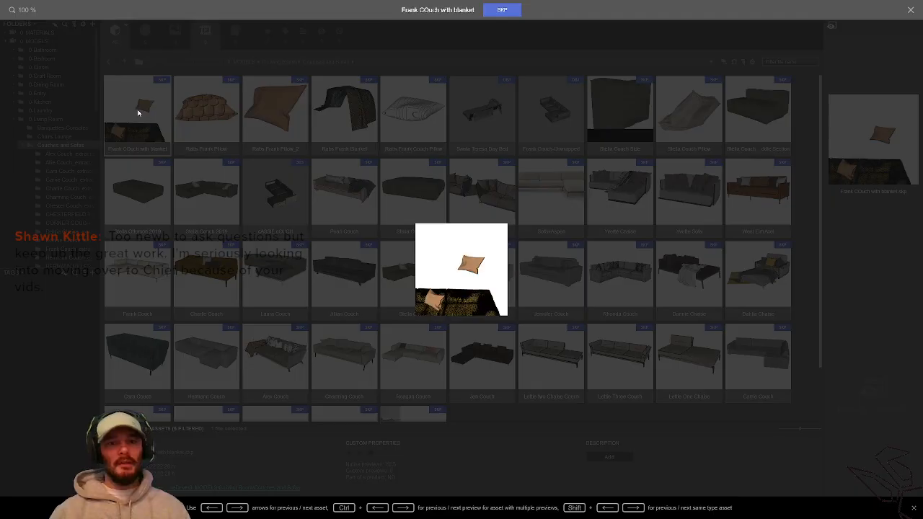
{"action": "key", "text": "space"}
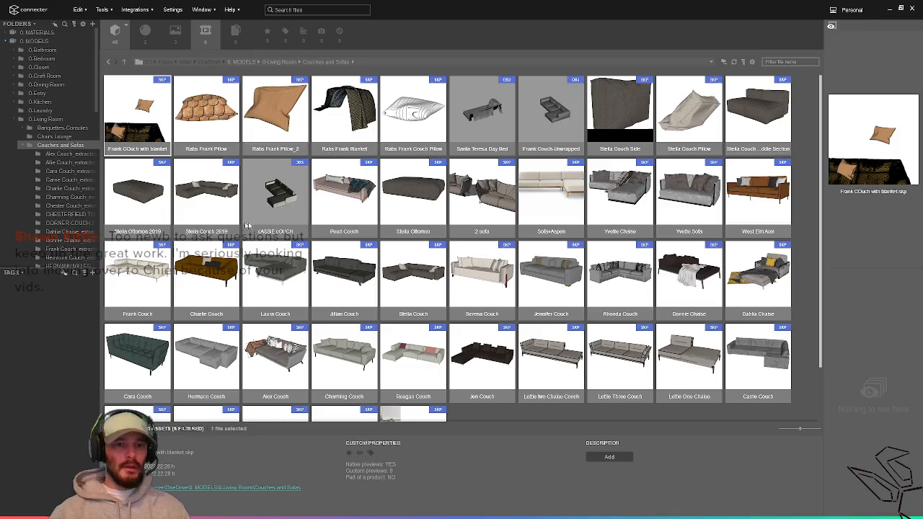
Look over the remaining couch models and filter the folder by the file name "frank"
{"action": "scroll", "coordinate": [431, 224], "scroll_direction": "down", "scroll_amount": 1}
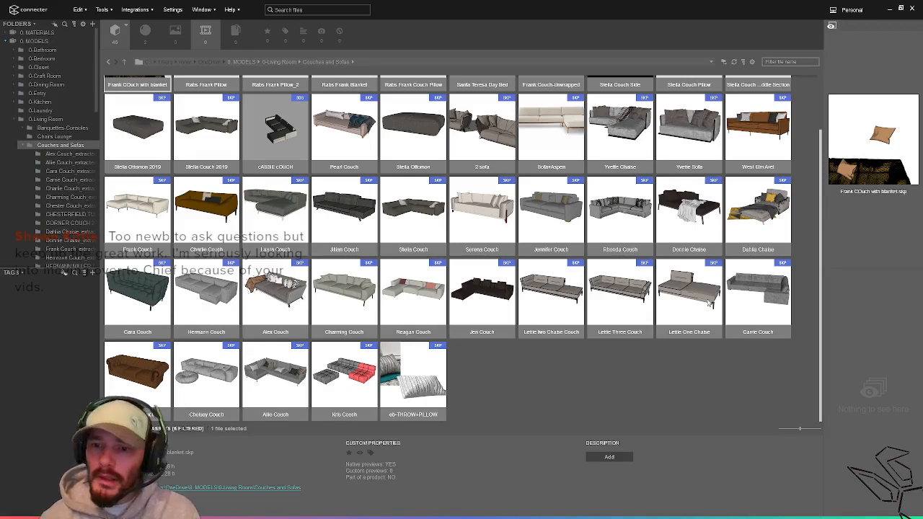
{"action": "left_click", "coordinate": [770, 62]}
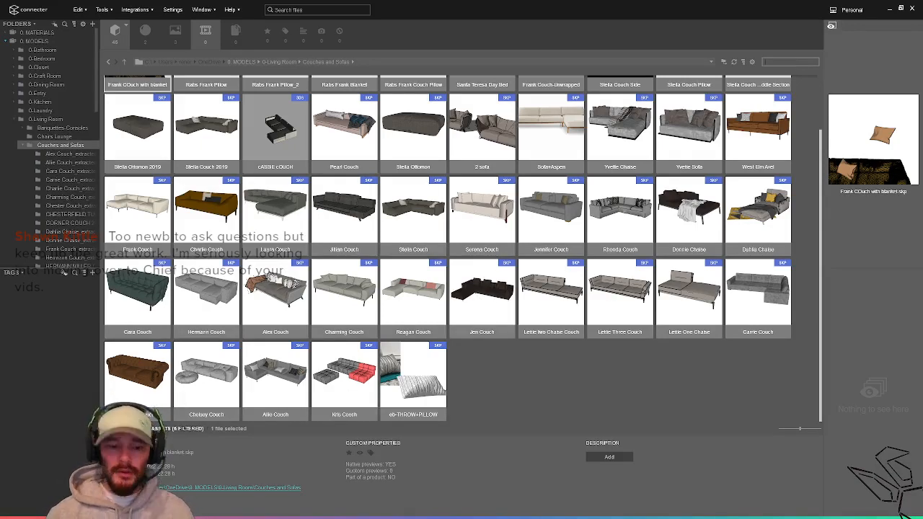
{"action": "type", "text": "frank"}
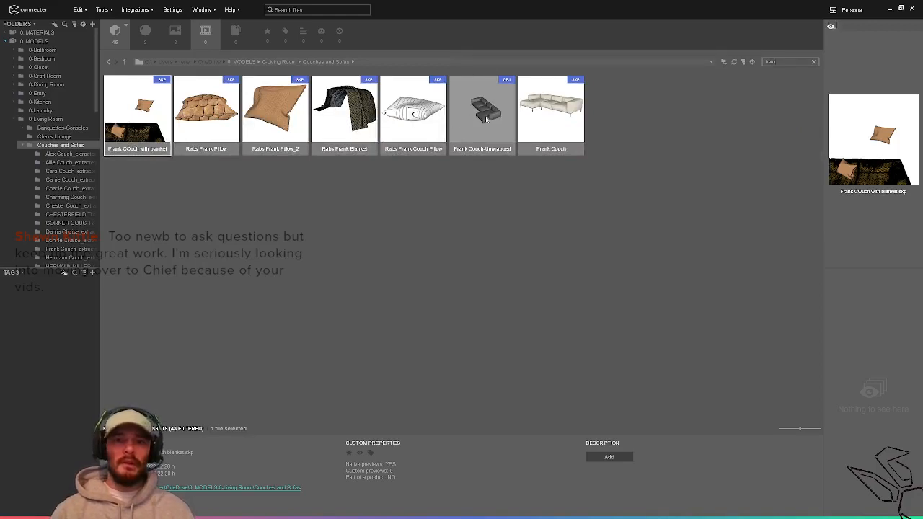
Switch to SketchUp and try to bring the Frank Couch-Unwrapped OBJ model from Connecter into the empty scene, repeating the attempt once
{"action": "mouse_move", "coordinate": [485, 111]}
{"action": "left_mouse_down"}
{"action": "mouse_move", "coordinate": [305, 265]}
{"action": "mouse_move", "coordinate": [420, 518]}
{"action": "mouse_move", "coordinate": [389, 487]}
{"action": "mouse_move", "coordinate": [274, 491]}
{"action": "mouse_move", "coordinate": [402, 502]}
{"action": "mouse_move", "coordinate": [354, 376]}
{"action": "mouse_move", "coordinate": [344, 375]}
{"action": "mouse_move", "coordinate": [358, 363]}
{"action": "mouse_move", "coordinate": [386, 270]}
{"action": "mouse_move", "coordinate": [368, 255]}
{"action": "mouse_move", "coordinate": [358, 261]}
{"action": "mouse_move", "coordinate": [340, 375]}
{"action": "left_mouse_up"}
{"action": "key", "text": "super"}
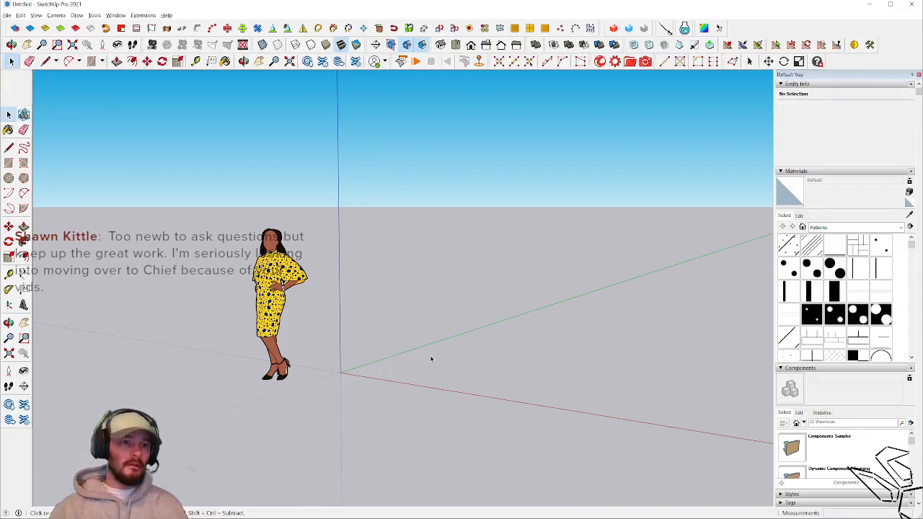
{"action": "scroll", "coordinate": [431, 358], "scroll_direction": "down", "scroll_amount": 2}
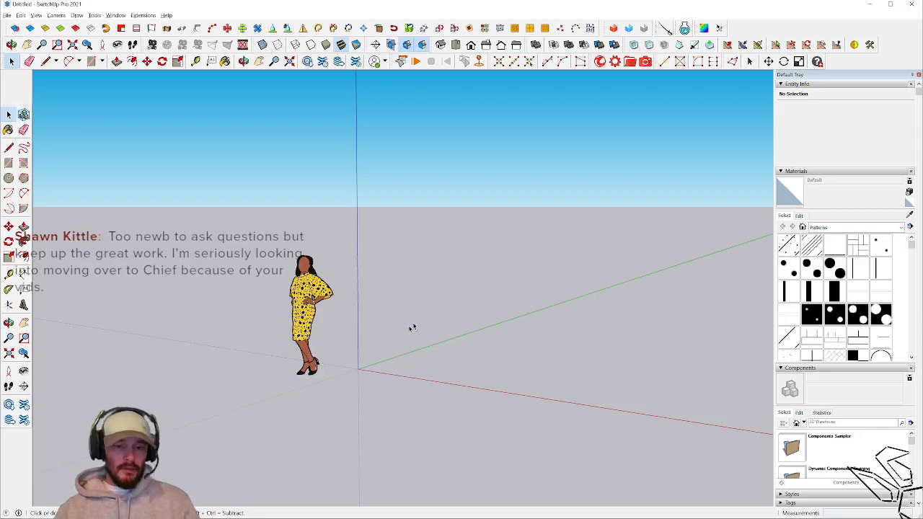
{"action": "key", "text": "alt+Tab"}
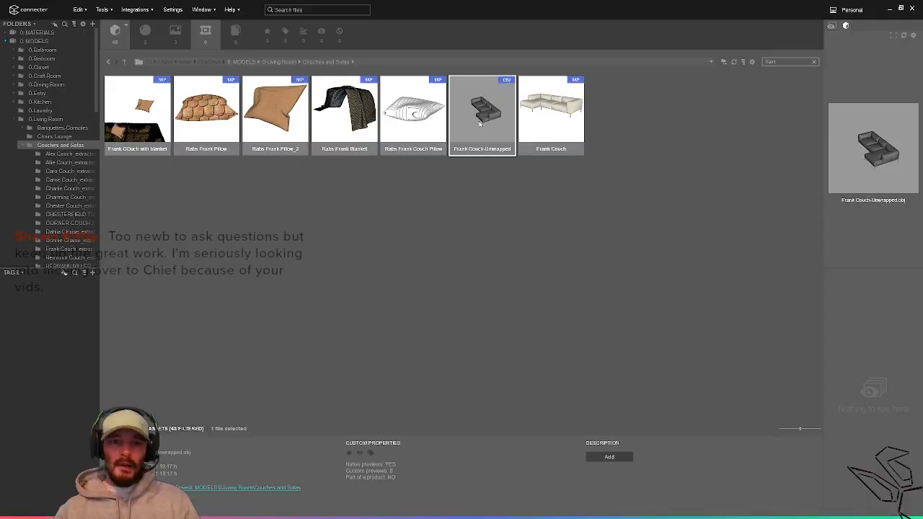
{"action": "mouse_move", "coordinate": [479, 124]}
{"action": "left_mouse_down"}
{"action": "mouse_move", "coordinate": [382, 512]}
{"action": "mouse_move", "coordinate": [389, 459]}
{"action": "mouse_move", "coordinate": [334, 430]}
{"action": "mouse_move", "coordinate": [394, 518]}
{"action": "mouse_move", "coordinate": [358, 371]}
{"action": "left_mouse_up"}
{"action": "key", "text": "super"}
{"action": "key", "text": "super"}
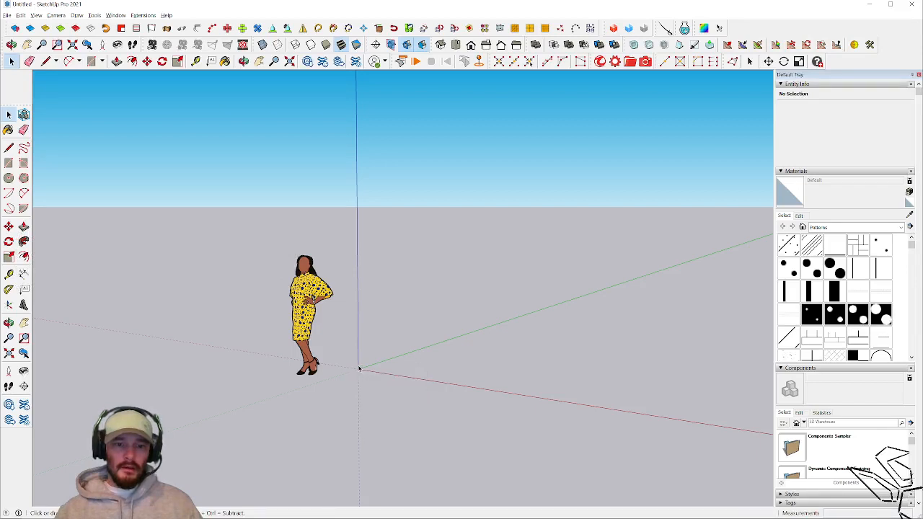
{"action": "scroll", "coordinate": [412, 254], "scroll_direction": "down", "scroll_amount": 2}
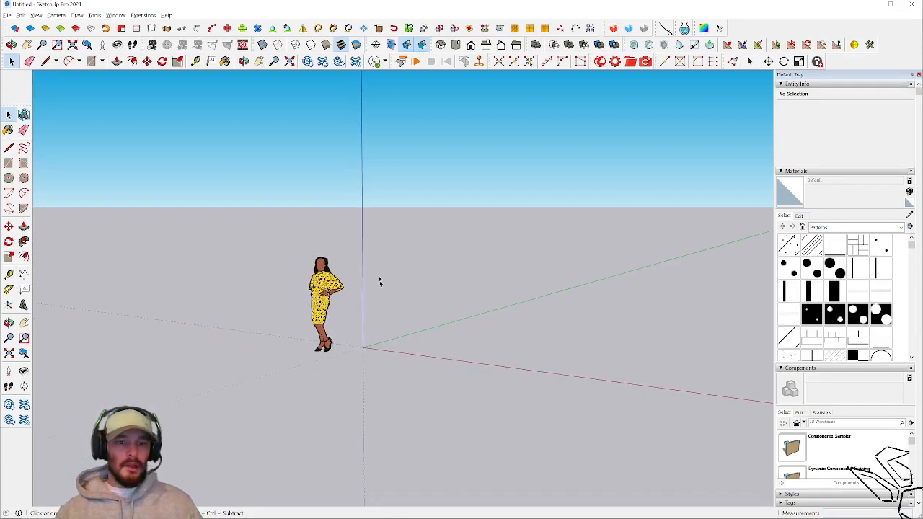
{"action": "scroll", "coordinate": [389, 287], "scroll_direction": "up", "scroll_amount": 3}
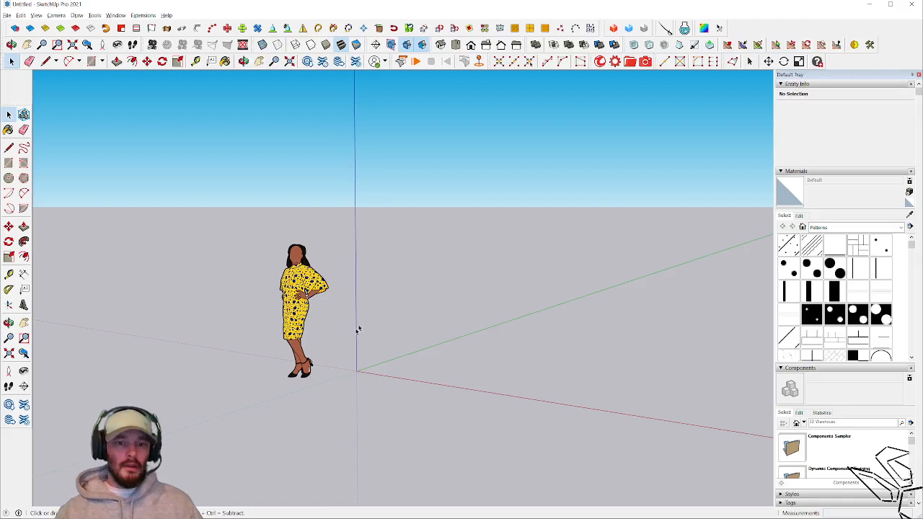
Start opening a model, browse to 0. MODELS > 0-Living Room > Couches and Sofas, and select Frank Couch.skp
{"action": "left_click", "coordinate": [8, 16]}
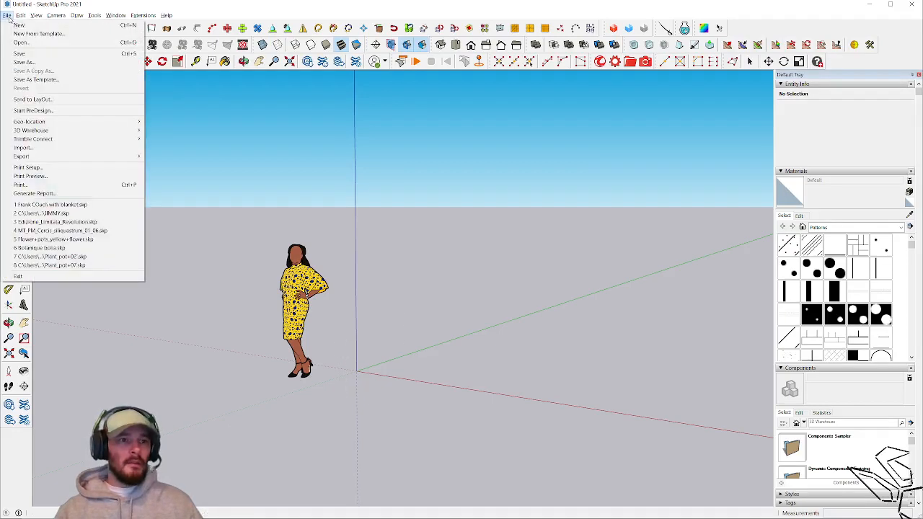
{"action": "left_click", "coordinate": [22, 43]}
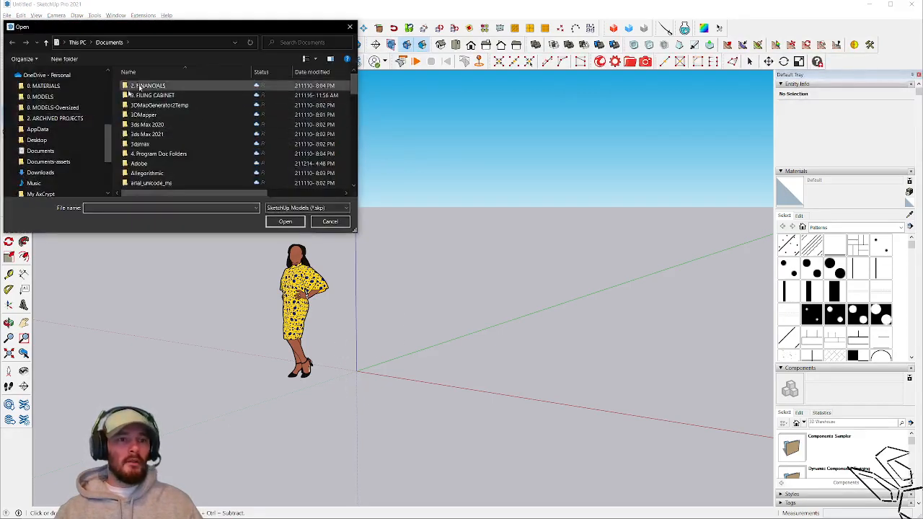
{"action": "left_click", "coordinate": [58, 96]}
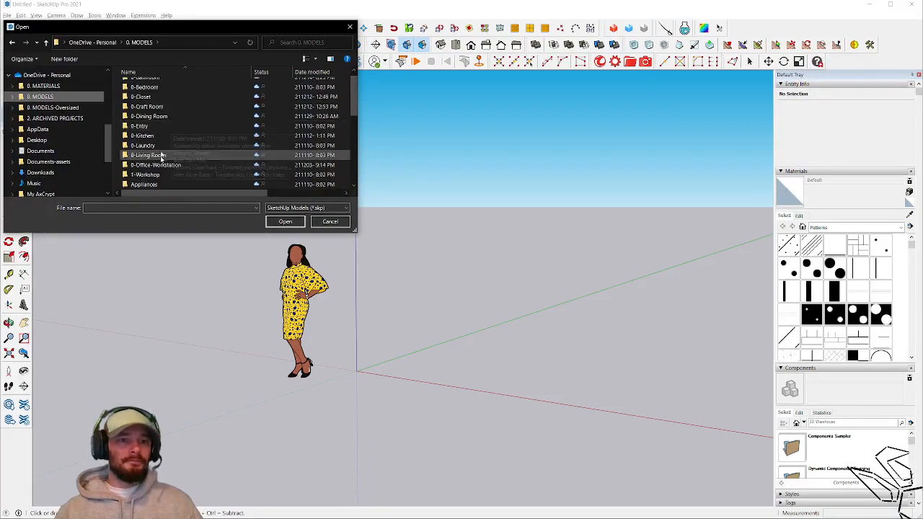
{"action": "double_click", "coordinate": [158, 155]}
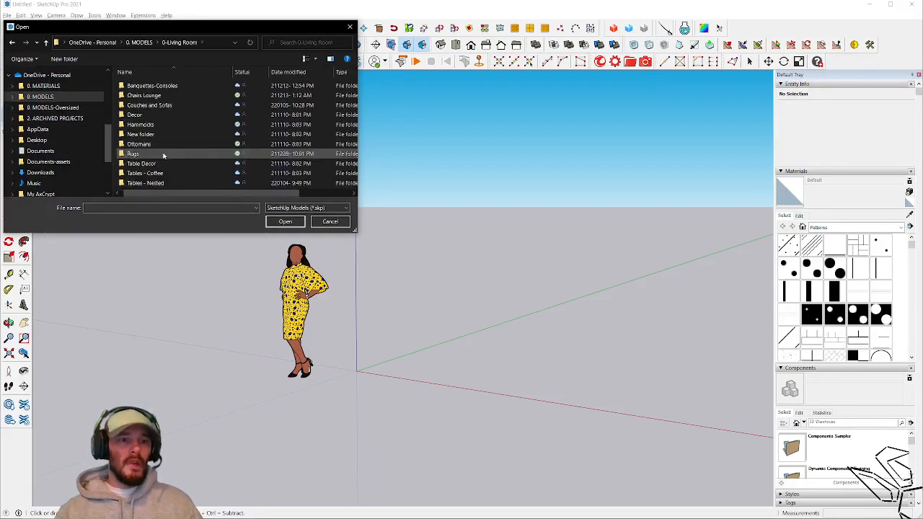
{"action": "double_click", "coordinate": [157, 105]}
{"action": "scroll", "coordinate": [180, 142], "scroll_direction": "down", "scroll_amount": 3}
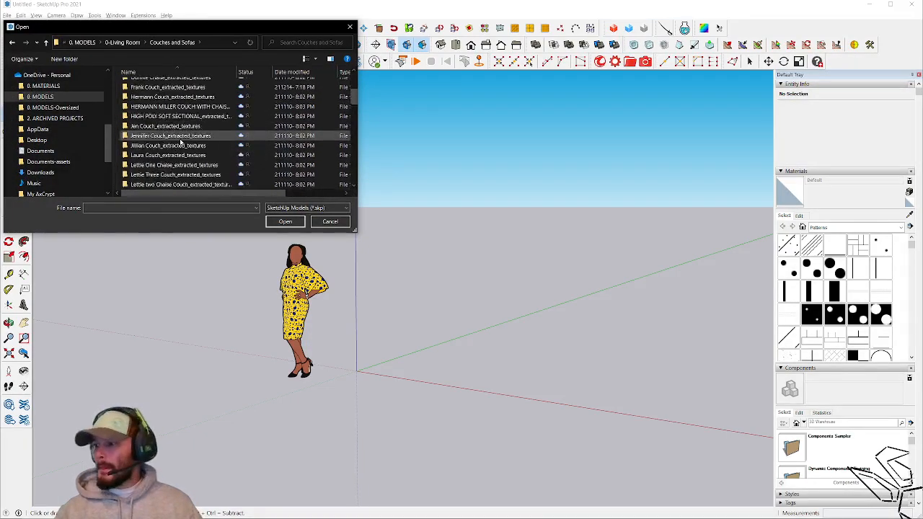
{"action": "scroll", "coordinate": [181, 142], "scroll_direction": "down", "scroll_amount": 8}
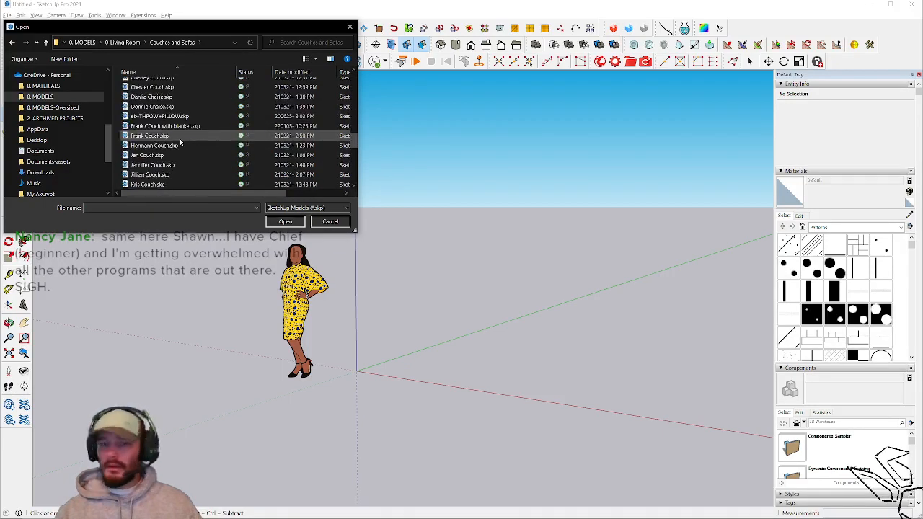
{"action": "scroll", "coordinate": [180, 142], "scroll_direction": "down", "scroll_amount": 2}
{"action": "scroll", "coordinate": [162, 166], "scroll_direction": "down", "scroll_amount": 5}
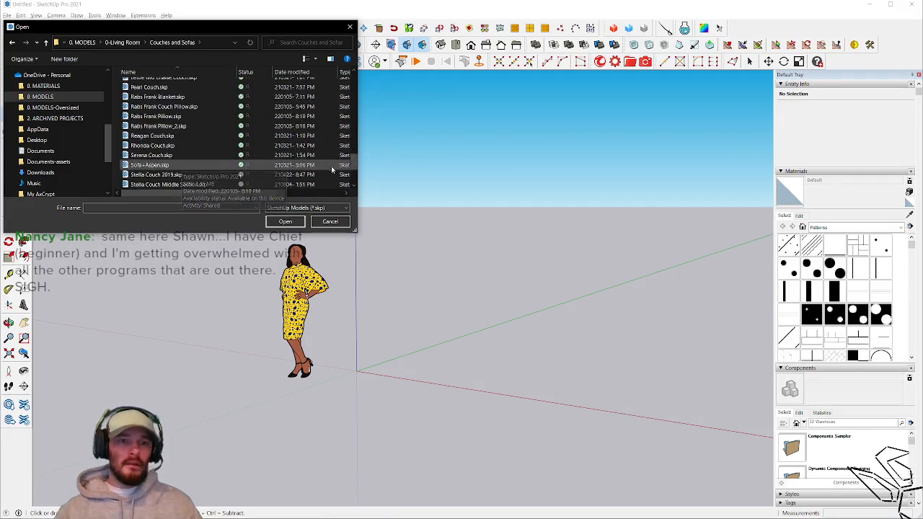
{"action": "left_click_drag", "start_coordinate": [352, 185], "coordinate": [325, 147]}
{"action": "left_click", "coordinate": [194, 162]}
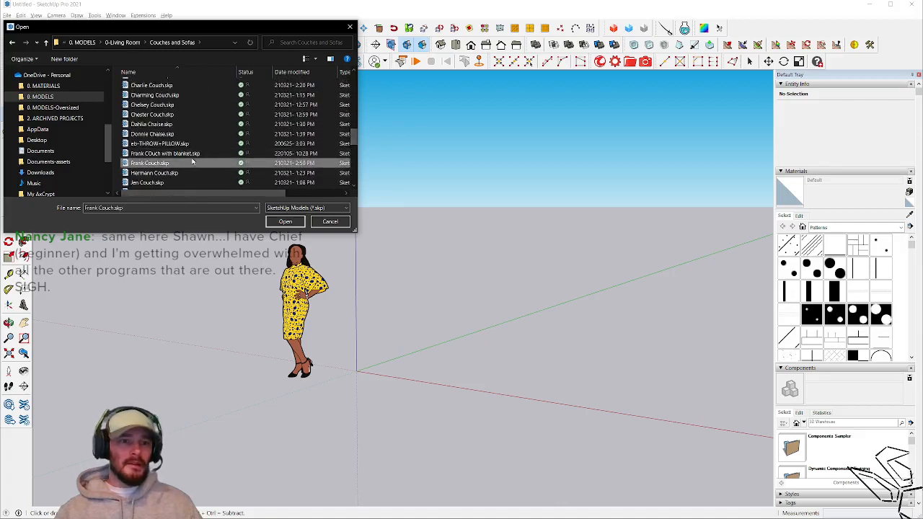
Enter "unwrapp" as the file search, list all file types, try to open the unwrapped Frank Couch file, and dismiss the warning
{"action": "left_click", "coordinate": [292, 43]}
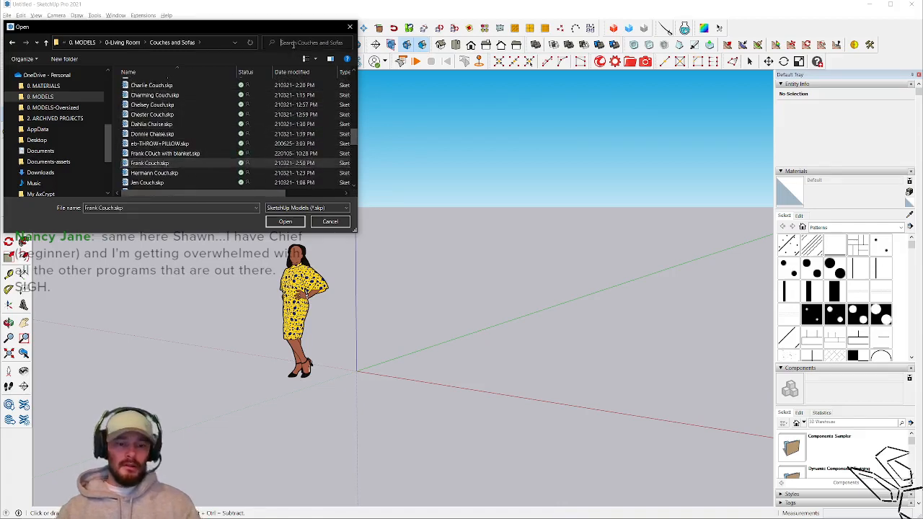
{"action": "type", "text": "unwrapp"}
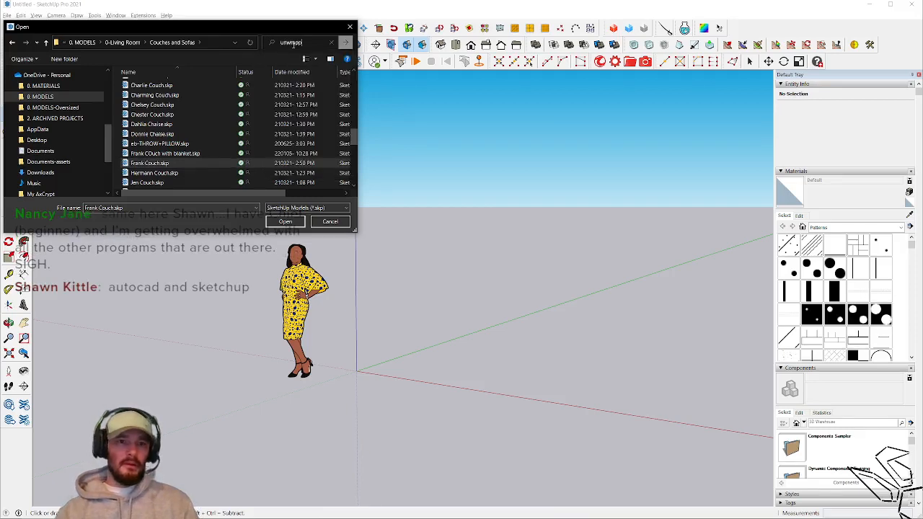
{"action": "left_click", "coordinate": [294, 208]}
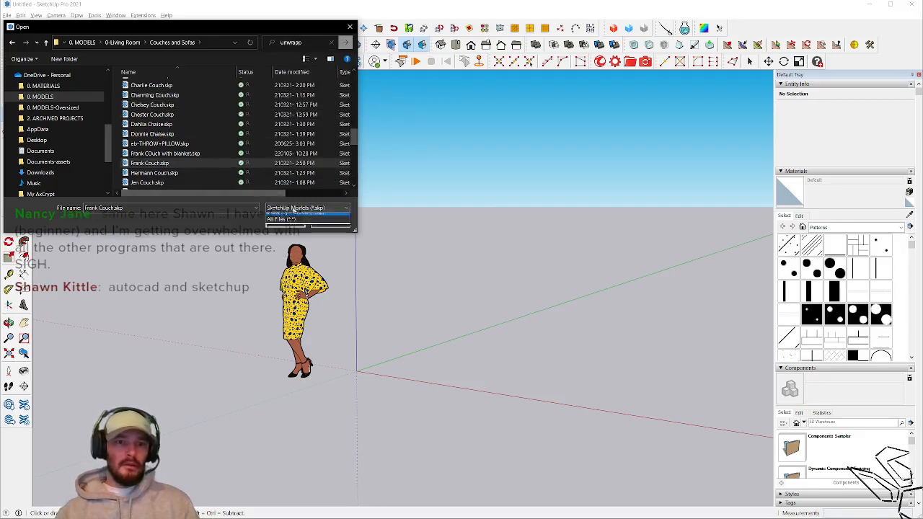
{"action": "left_click", "coordinate": [302, 222]}
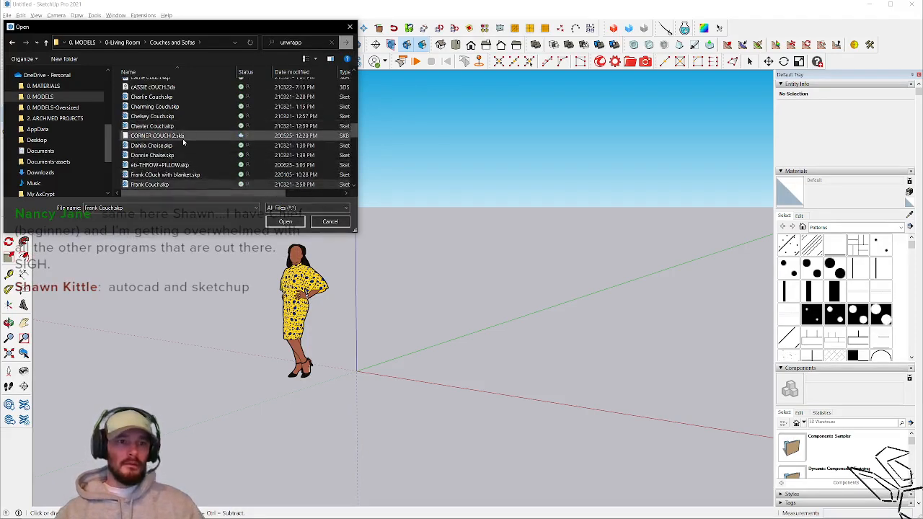
{"action": "scroll", "coordinate": [189, 151], "scroll_direction": "down", "scroll_amount": 2}
{"action": "double_click", "coordinate": [181, 175]}
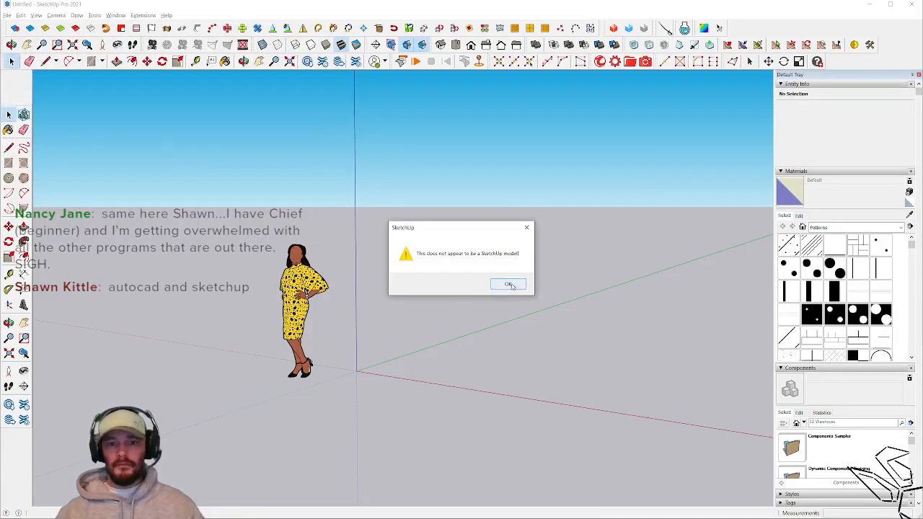
{"action": "left_click", "coordinate": [507, 283]}
Start an import and browse to the Couches and Sofas folder under 0. MODELS > 0-Living Room
{"action": "left_click", "coordinate": [154, 16]}
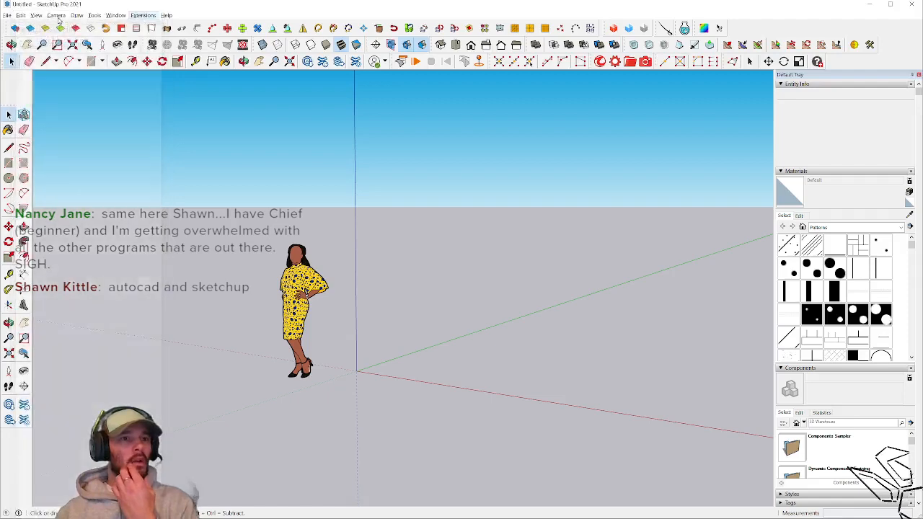
{"action": "left_click", "coordinate": [7, 15]}
{"action": "left_click", "coordinate": [35, 148]}
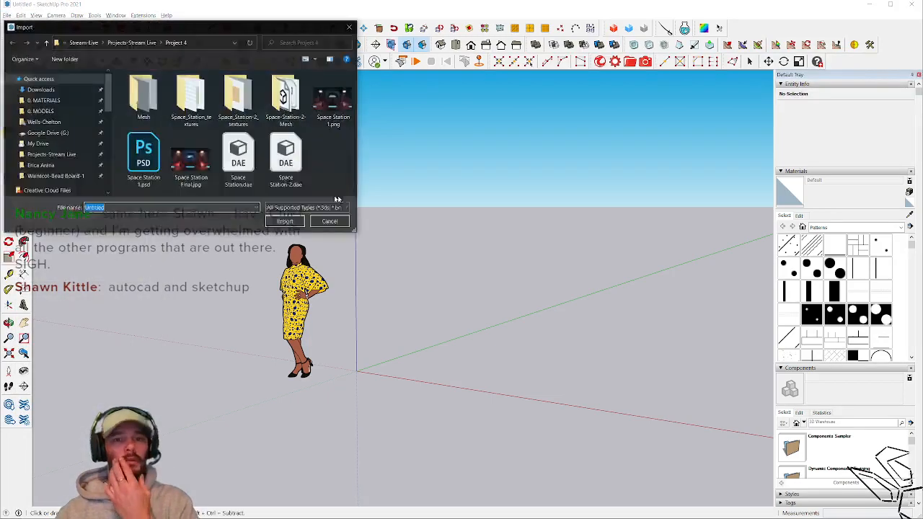
{"action": "left_click", "coordinate": [41, 111]}
{"action": "scroll", "coordinate": [206, 127], "scroll_direction": "down", "scroll_amount": 1}
{"action": "double_click", "coordinate": [149, 157]}
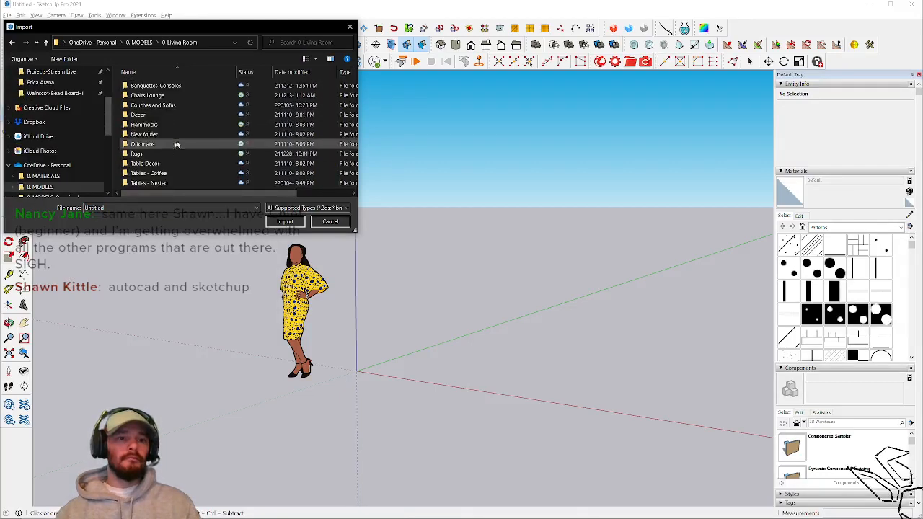
{"action": "double_click", "coordinate": [175, 107]}
Search the Couches and Sofas folder for "unwrapped" files and cancel the import
{"action": "scroll", "coordinate": [186, 143], "scroll_direction": "down", "scroll_amount": 2}
{"action": "scroll", "coordinate": [186, 143], "scroll_direction": "down", "scroll_amount": 10}
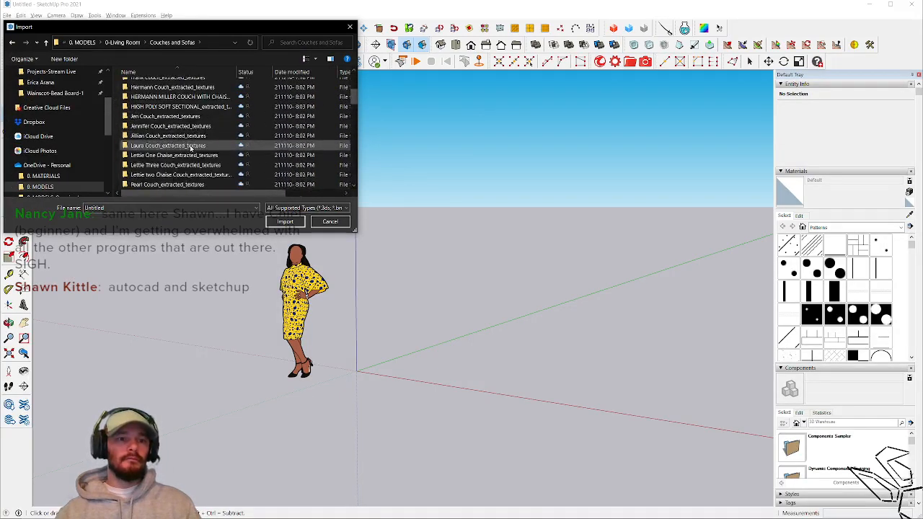
{"action": "scroll", "coordinate": [189, 147], "scroll_direction": "down", "scroll_amount": 2}
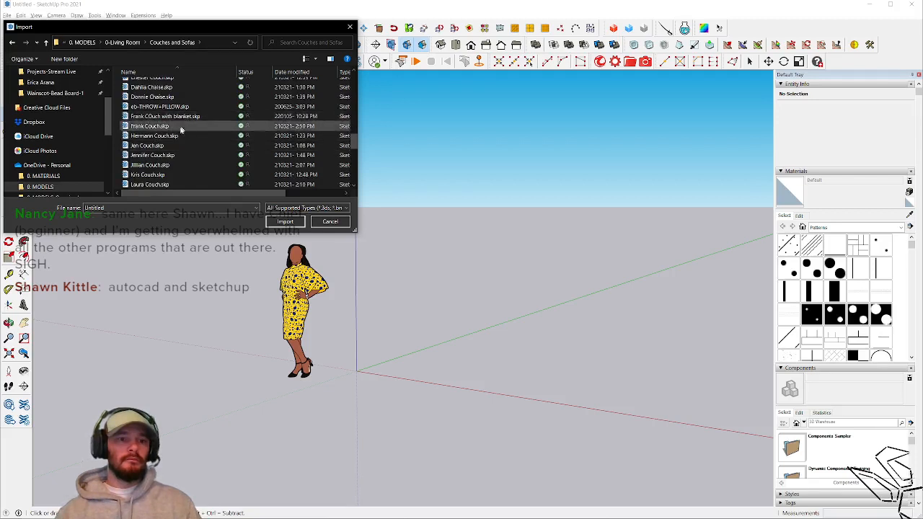
{"action": "left_click", "coordinate": [297, 42]}
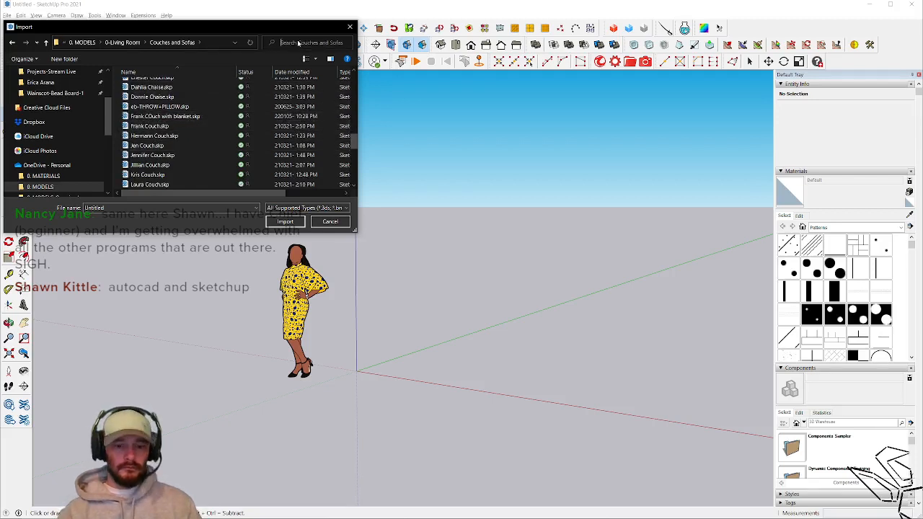
{"action": "type", "text": "unwrap"}
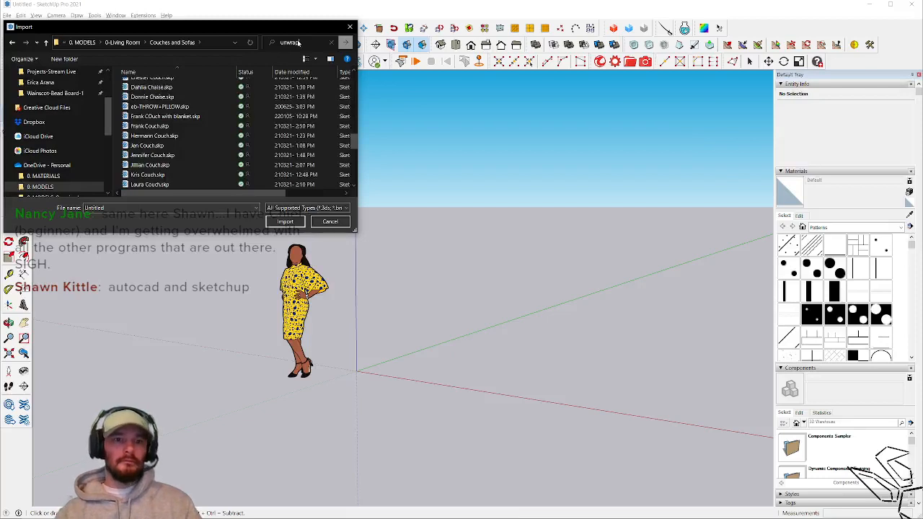
{"action": "type", "text": "ped"}
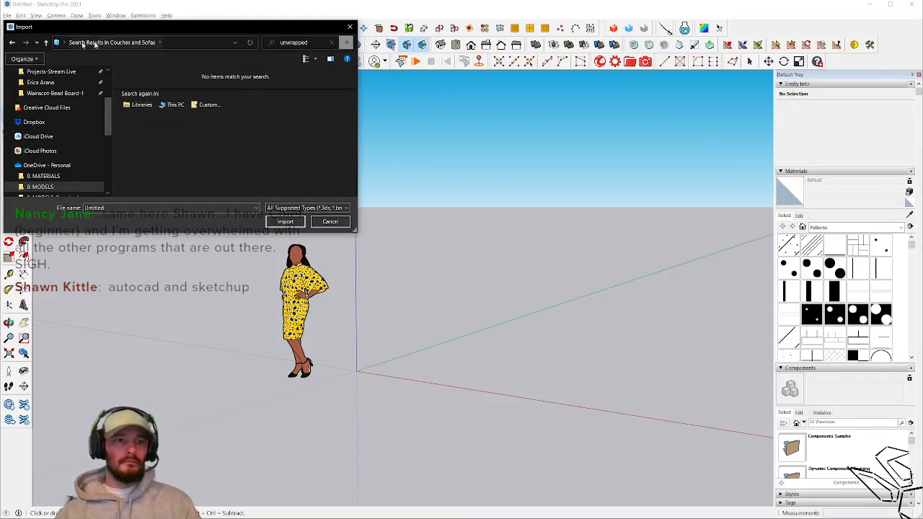
{"action": "left_click", "coordinate": [332, 43]}
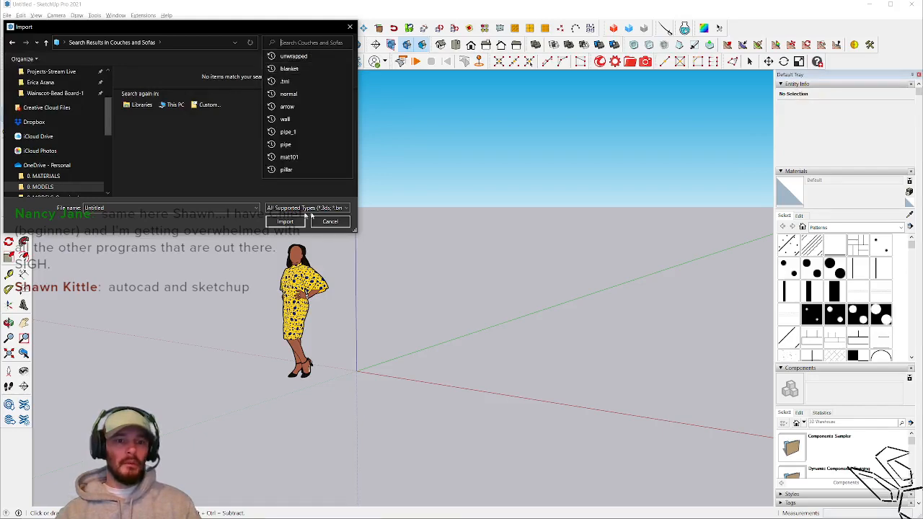
{"action": "left_click", "coordinate": [331, 221]}
Switch to Connecter, open Frank COuch with blanket in SketchUp, bring up its model window and dismiss the ExtensionStore sign-in
{"action": "key", "text": "alt+Tab"}
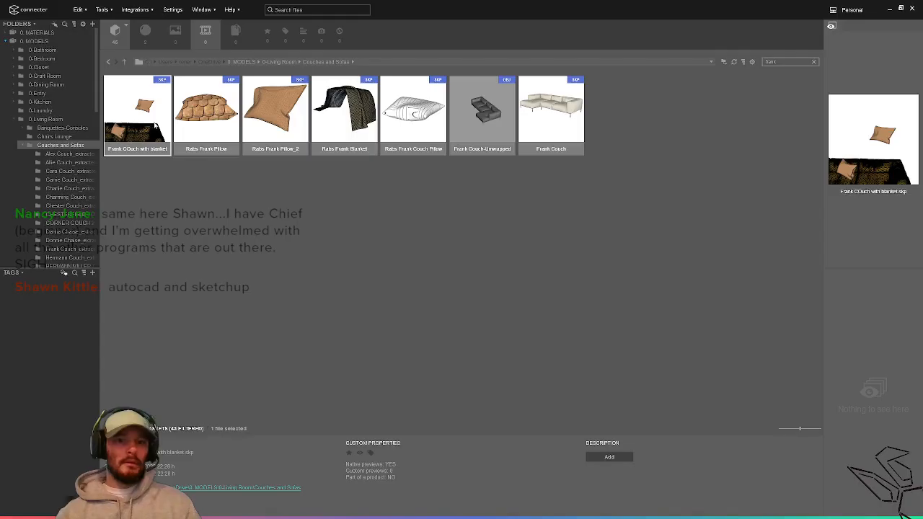
{"action": "right_click", "coordinate": [154, 125]}
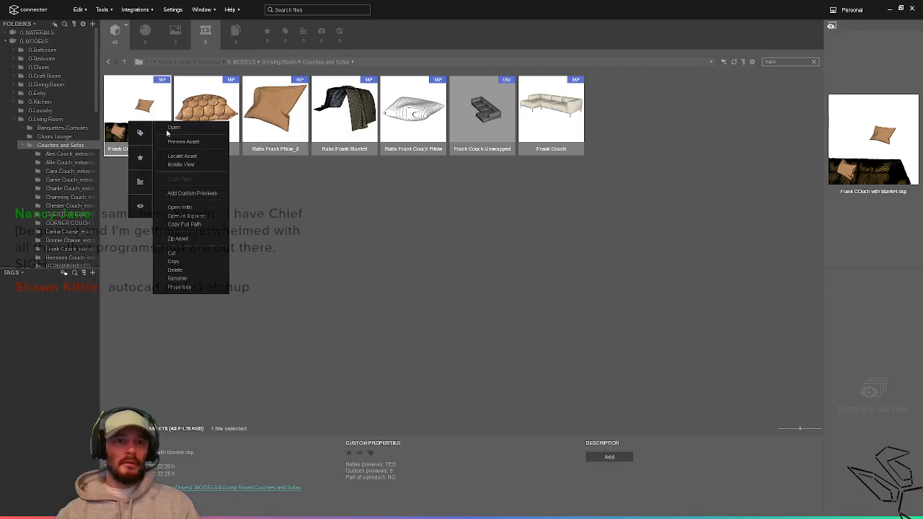
{"action": "left_click", "coordinate": [176, 130]}
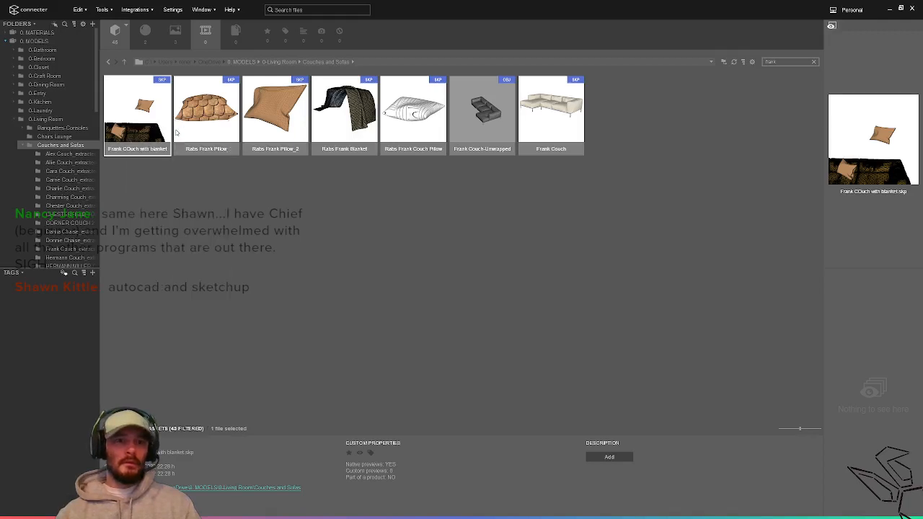
{"action": "left_click", "coordinate": [889, 10]}
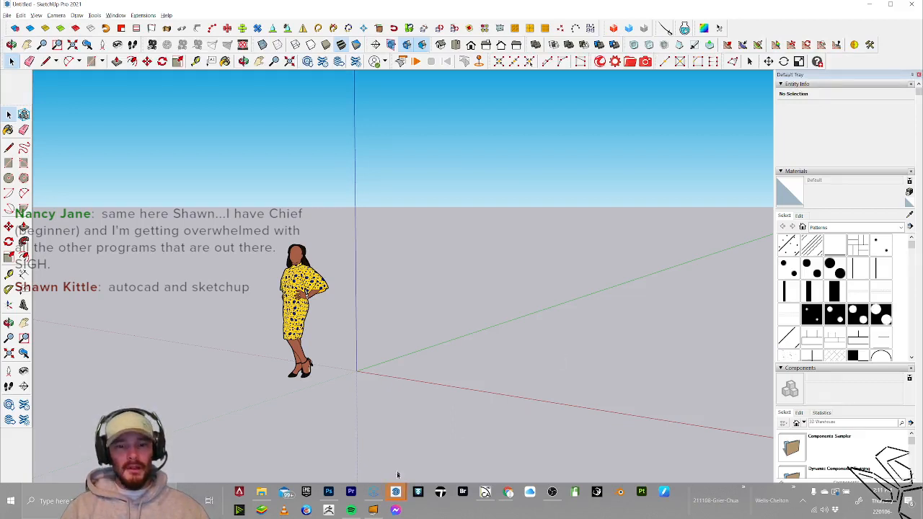
{"action": "mouse_move", "coordinate": [396, 491]}
{"action": "left_click", "coordinate": [431, 453]}
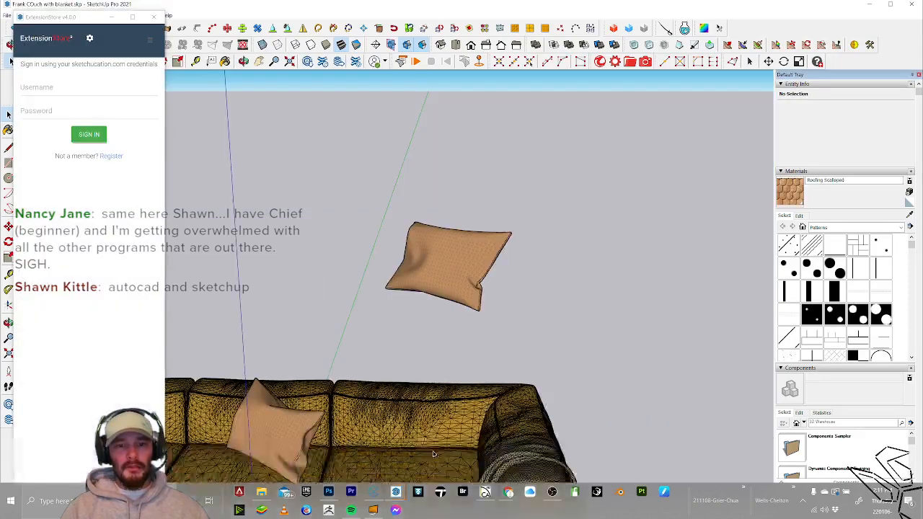
{"action": "left_click", "coordinate": [154, 17]}
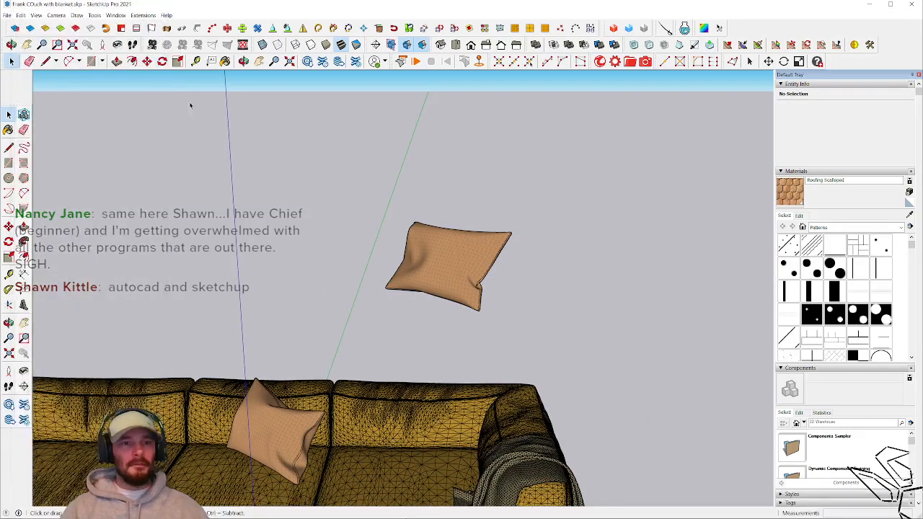
Draw an 18 by 14 inch rectangle on the ground along the red axis, beside the couch
{"action": "middle_click_drag", "start_coordinate": [523, 256], "coordinate": [482, 281]}
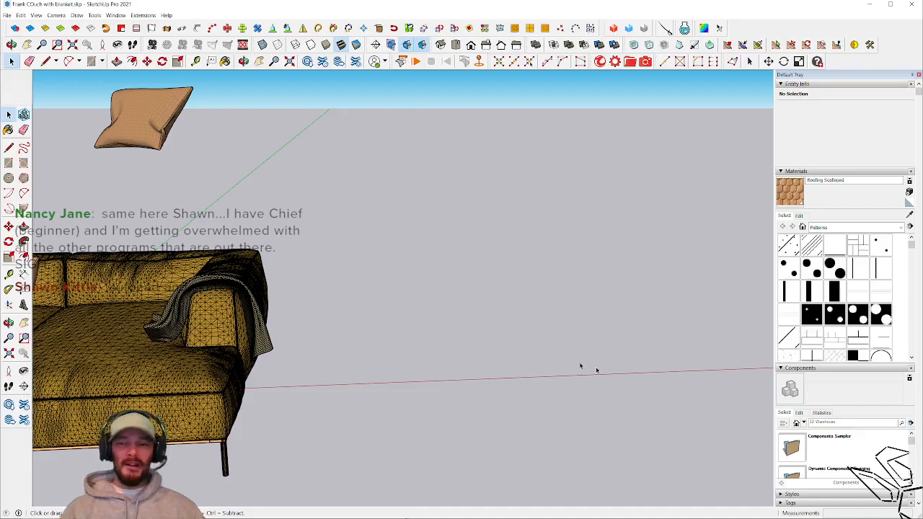
{"action": "left_click", "coordinate": [9, 164]}
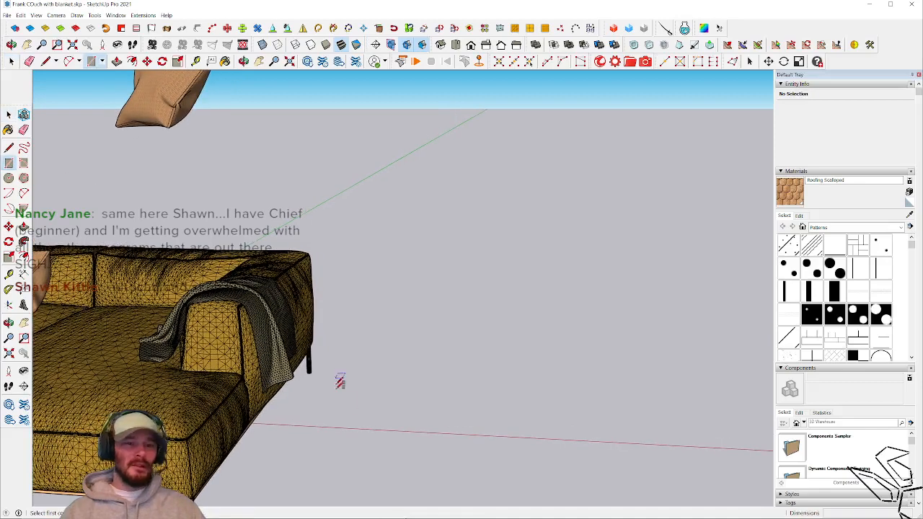
{"action": "left_click", "coordinate": [367, 426]}
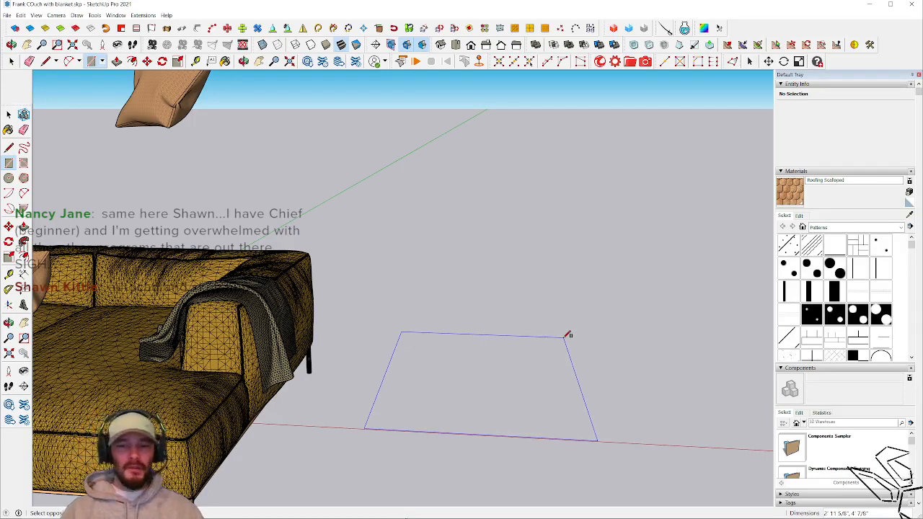
{"action": "left_click", "coordinate": [575, 333]}
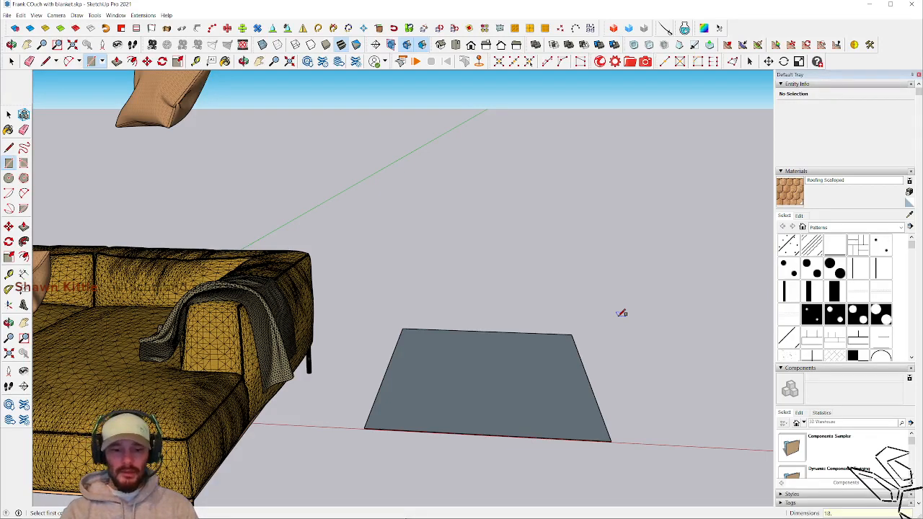
{"action": "key", "text": "Return"}
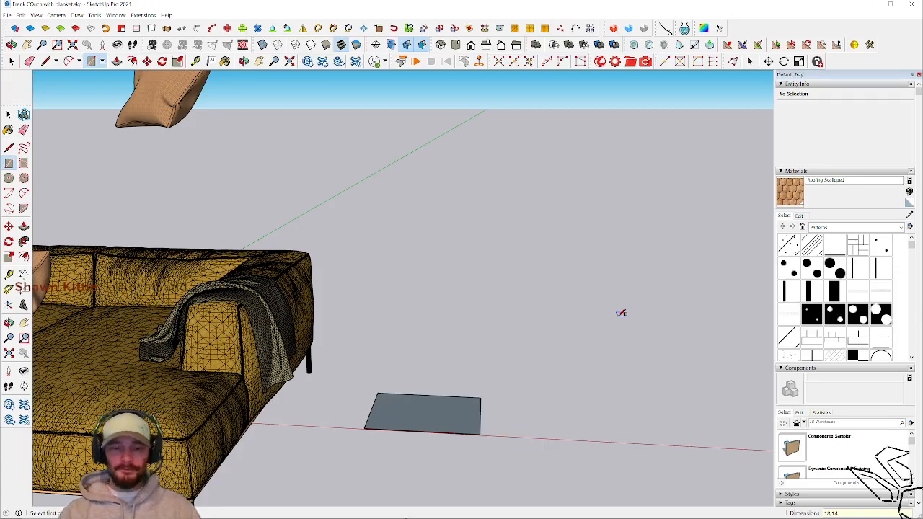
Reverse the face of the rectangle beside the couch
{"action": "middle_click_drag", "start_coordinate": [616, 350], "coordinate": [422, 396]}
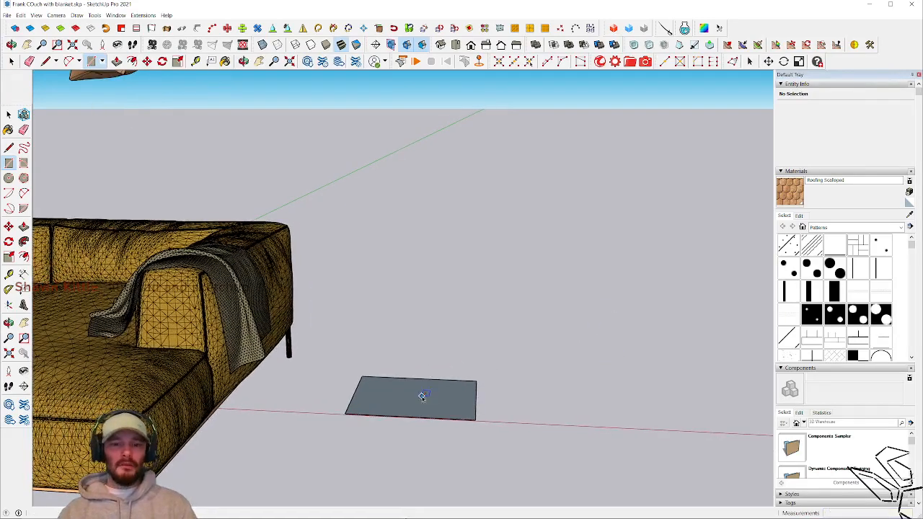
{"action": "key", "text": "space"}
{"action": "right_click", "coordinate": [422, 396]}
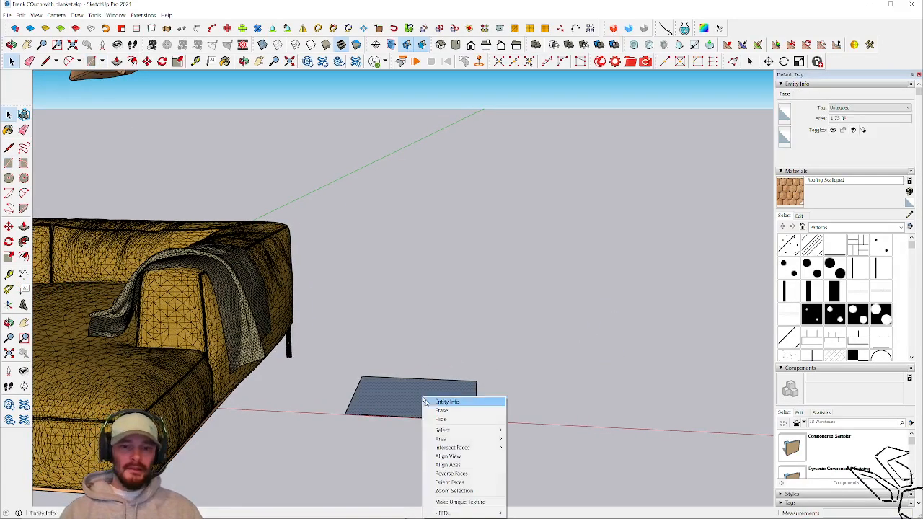
{"action": "left_click", "coordinate": [471, 474]}
{"action": "scroll", "coordinate": [420, 376], "scroll_direction": "up", "scroll_amount": 3}
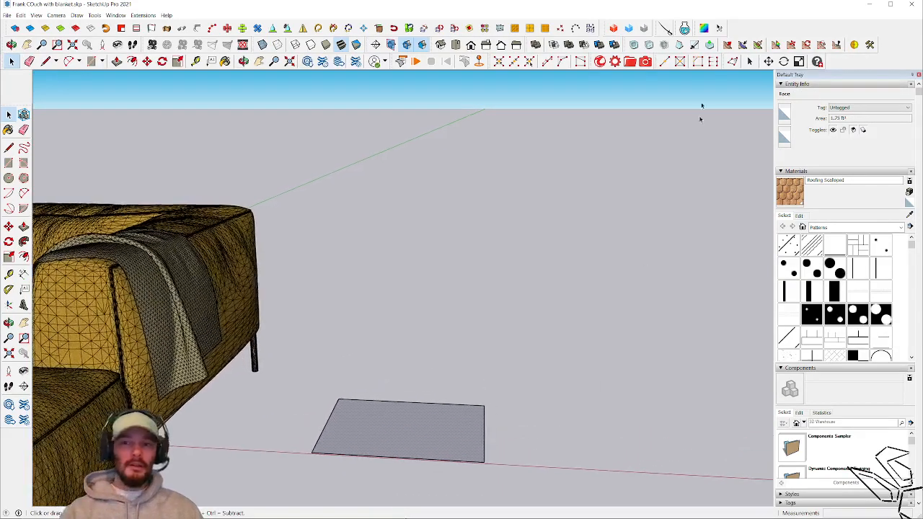
Apply a Box Map to the rectangle's face with the UV mapping tool
{"action": "left_click", "coordinate": [693, 47]}
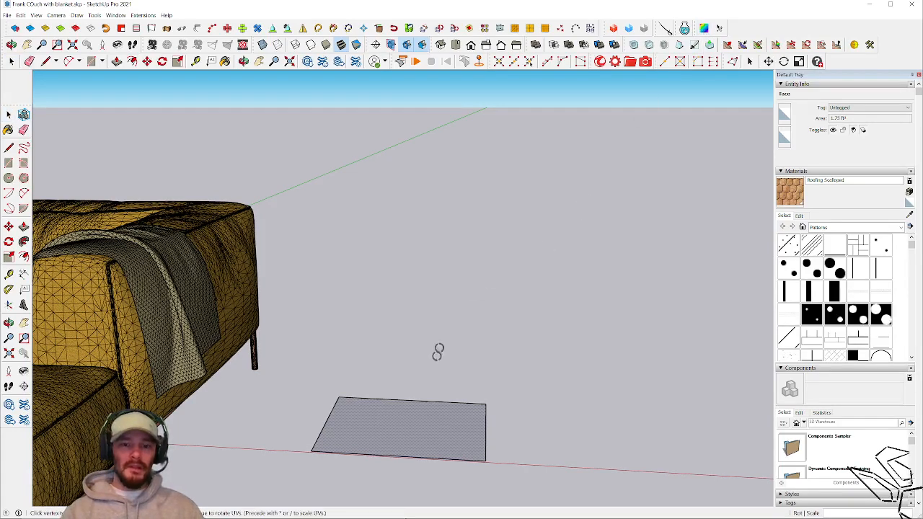
{"action": "middle_click_drag", "start_coordinate": [440, 350], "coordinate": [431, 398]}
{"action": "right_click", "coordinate": [431, 398]}
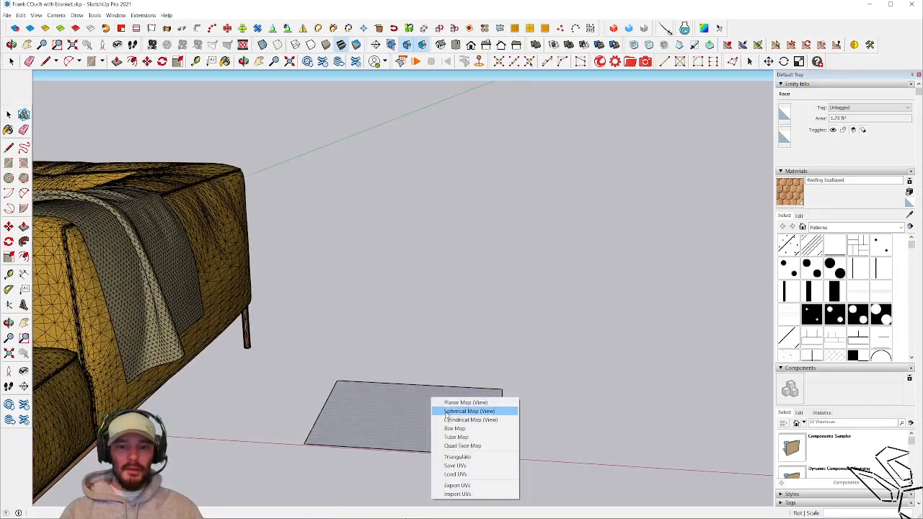
{"action": "left_click", "coordinate": [462, 429]}
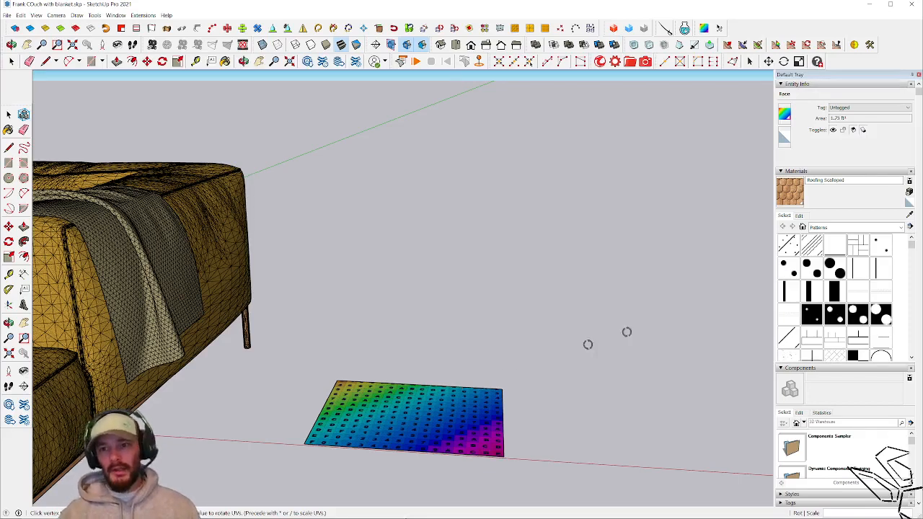
Paint the rectangle's face with the Roofing Scalloped material
{"action": "key", "text": "b"}
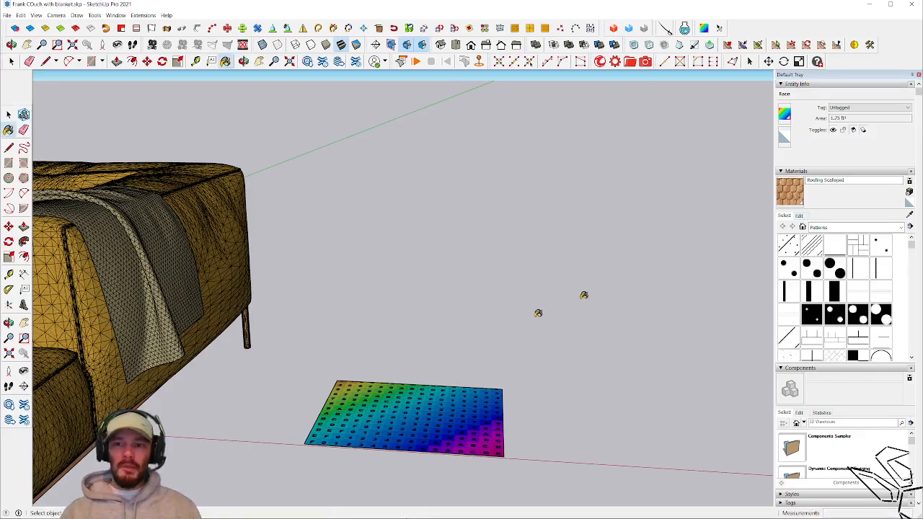
{"action": "left_click", "coordinate": [409, 408]}
{"action": "scroll", "coordinate": [478, 323], "scroll_direction": "up", "scroll_amount": 3}
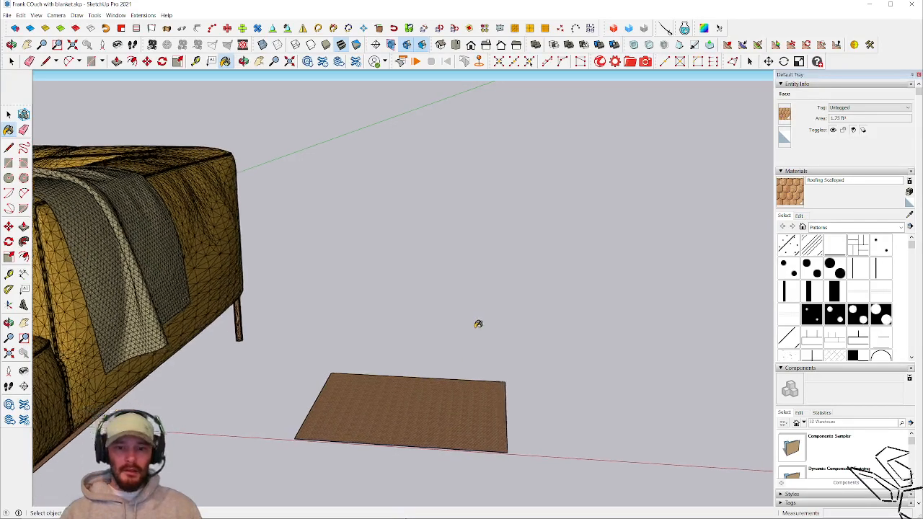
{"action": "scroll", "coordinate": [479, 324], "scroll_direction": "up", "scroll_amount": 2}
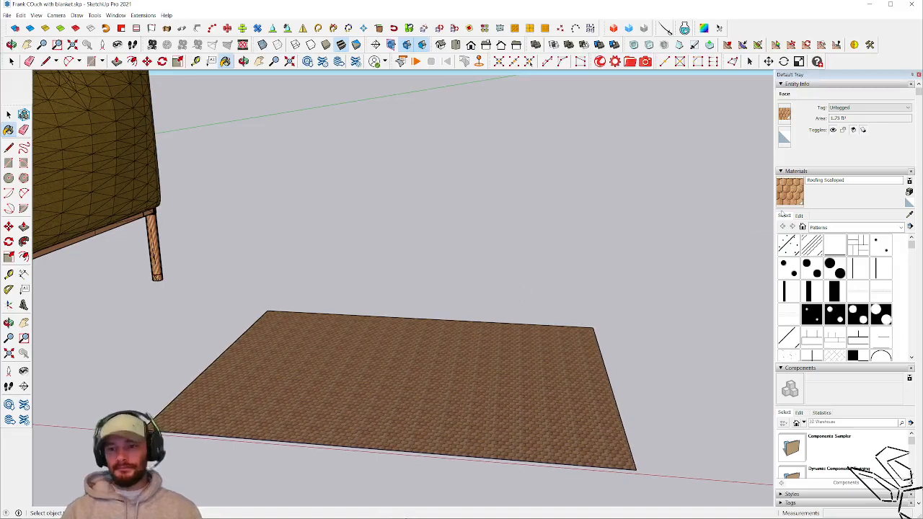
Set the Roofing Scalloped texture's width to 12 inches and return to the Select tool
{"action": "left_click", "coordinate": [799, 215]}
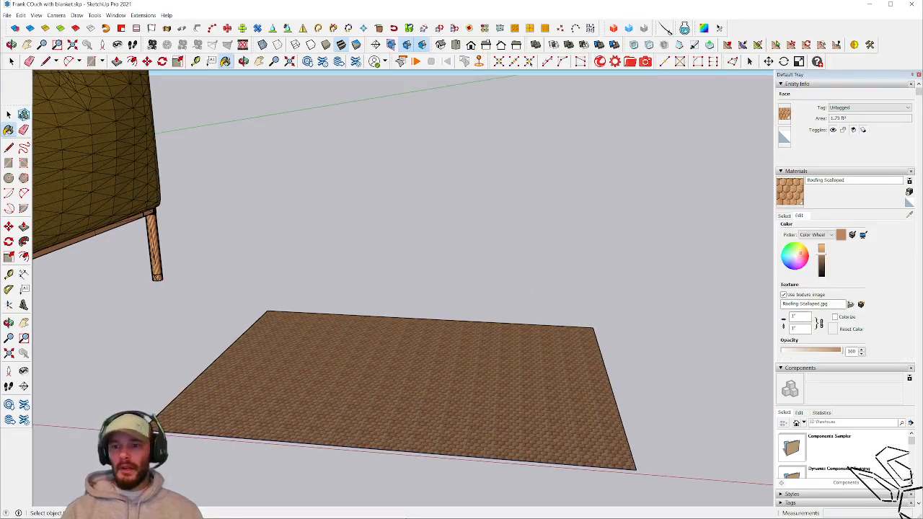
{"action": "left_click_drag", "start_coordinate": [799, 317], "coordinate": [731, 312]}
{"action": "type", "text": "12"}
{"action": "key", "text": "Return"}
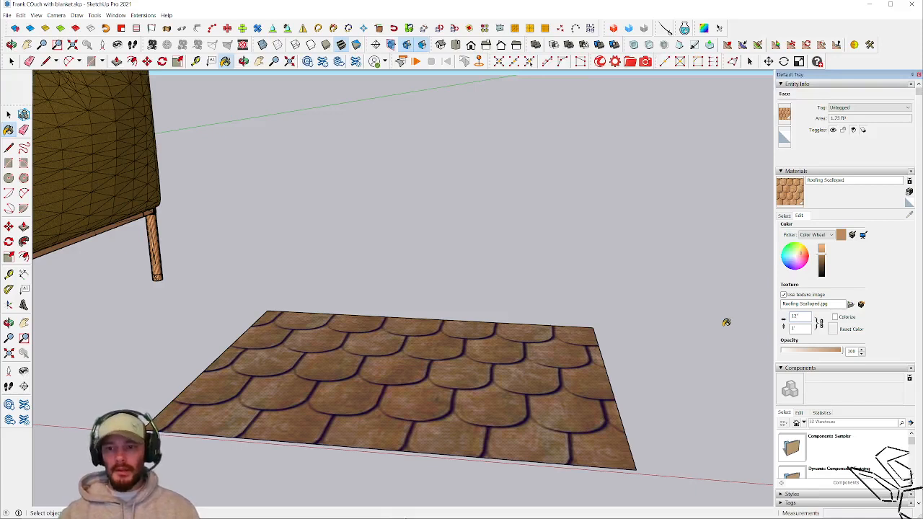
{"action": "left_click", "coordinate": [726, 322]}
{"action": "scroll", "coordinate": [704, 327], "scroll_direction": "down", "scroll_amount": 1}
{"action": "key", "text": "space"}
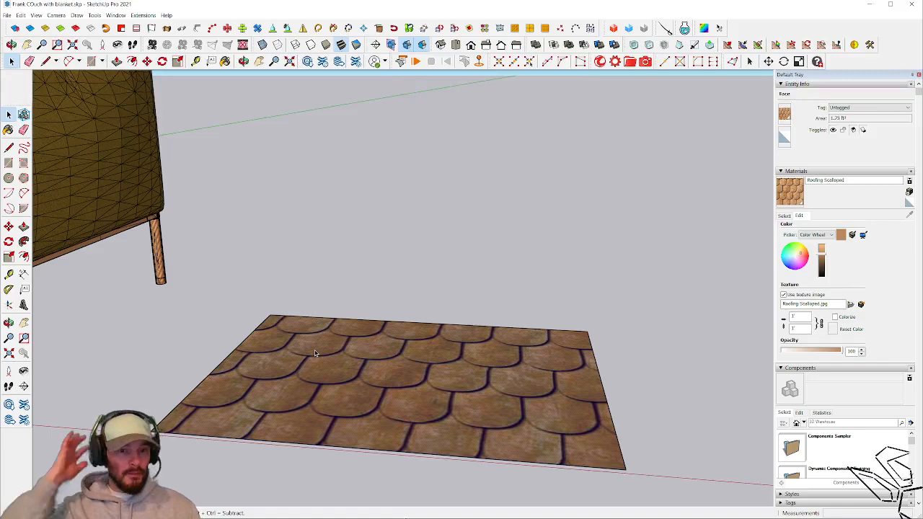
Select the textured rectangle's face together with its edges and make them a group
{"action": "scroll", "coordinate": [315, 353], "scroll_direction": "down", "scroll_amount": 3}
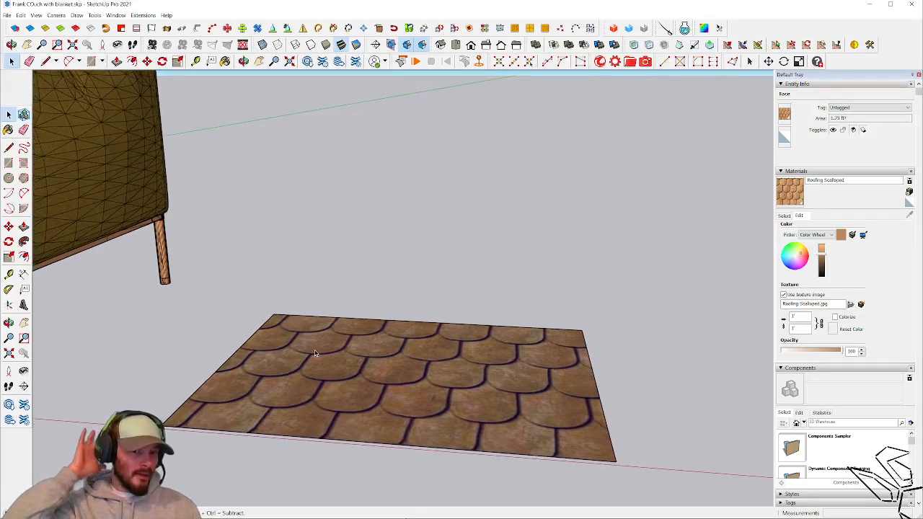
{"action": "scroll", "coordinate": [315, 353], "scroll_direction": "down", "scroll_amount": 3}
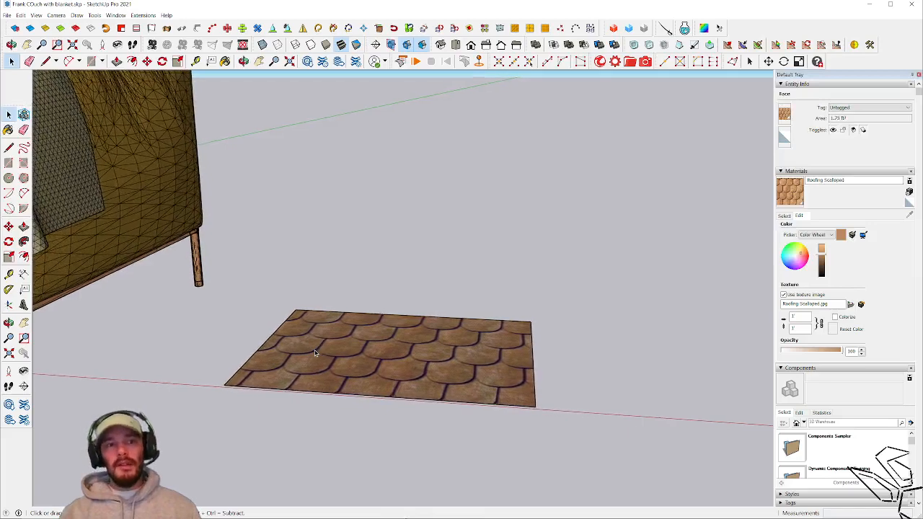
{"action": "middle_click_drag", "start_coordinate": [315, 353], "coordinate": [387, 358]}
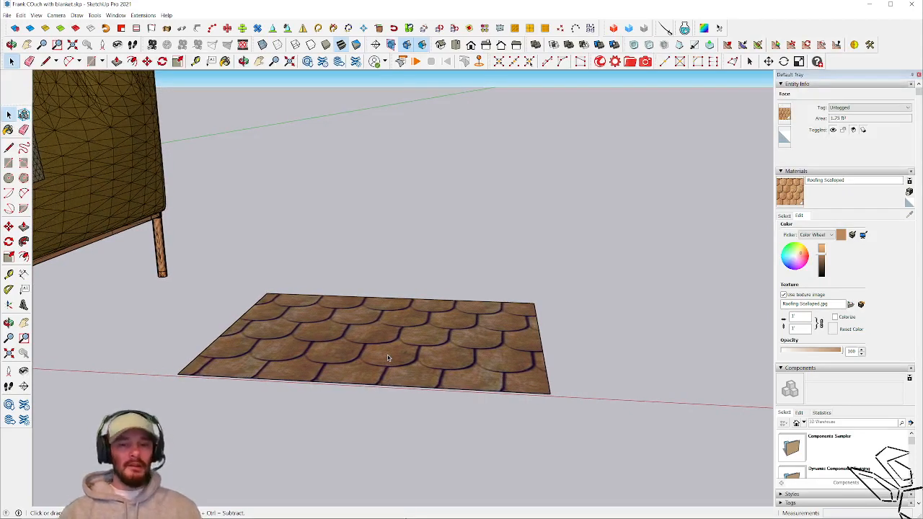
{"action": "right_click", "coordinate": [387, 358]}
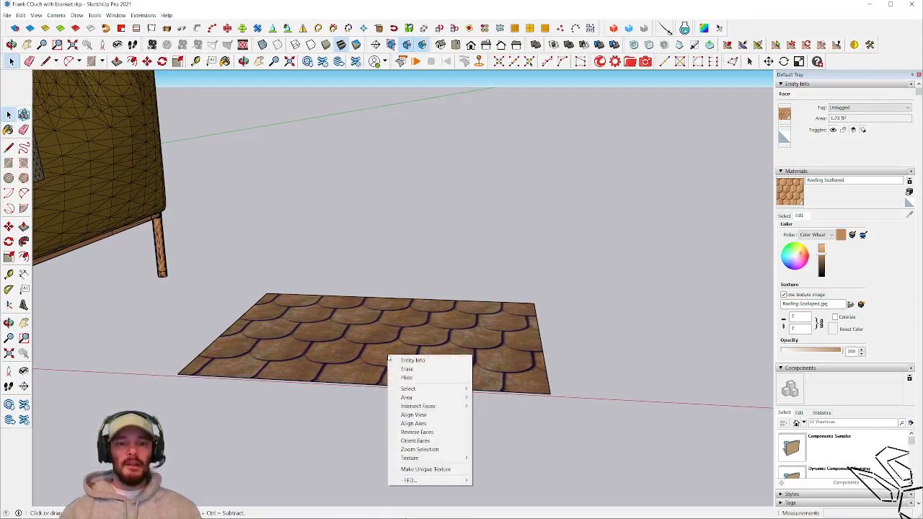
{"action": "double_click", "coordinate": [369, 339]}
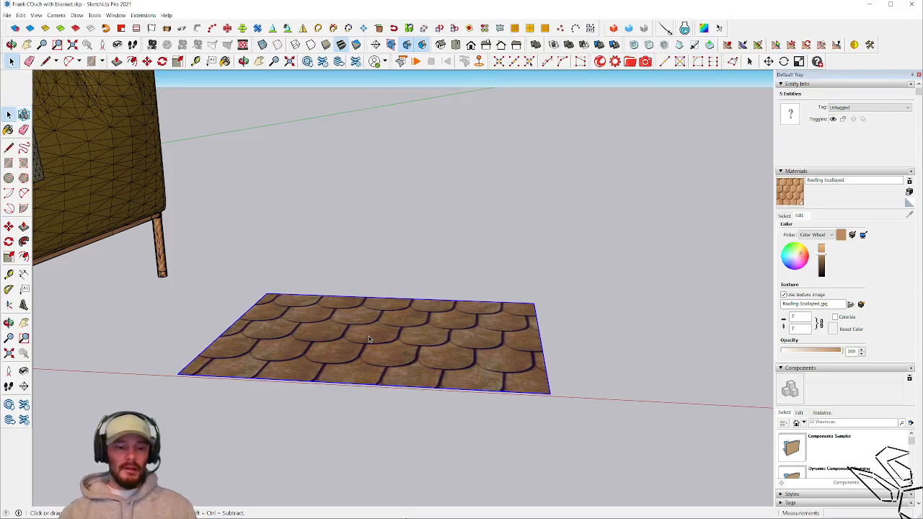
{"action": "right_click", "coordinate": [370, 338]}
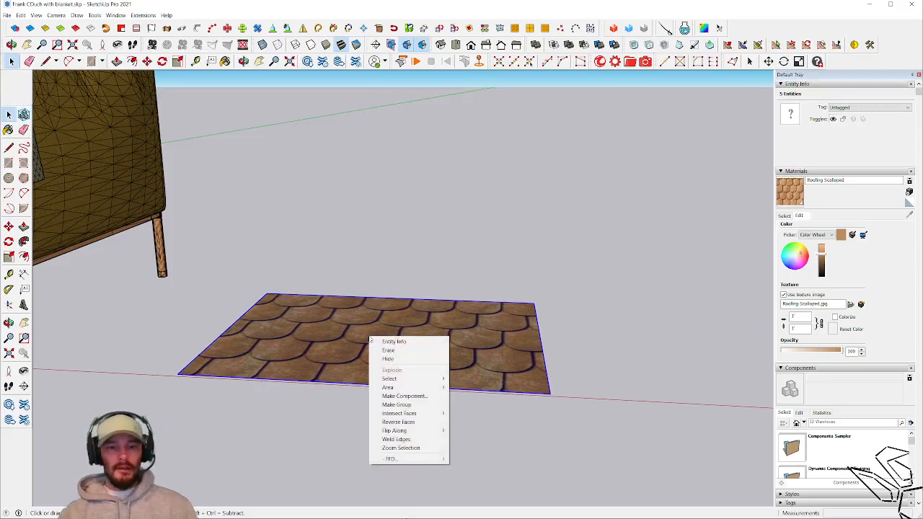
{"action": "left_click", "coordinate": [397, 405]}
Make the textured rectangle group a ClothWorks cloth
{"action": "right_click", "coordinate": [409, 342]}
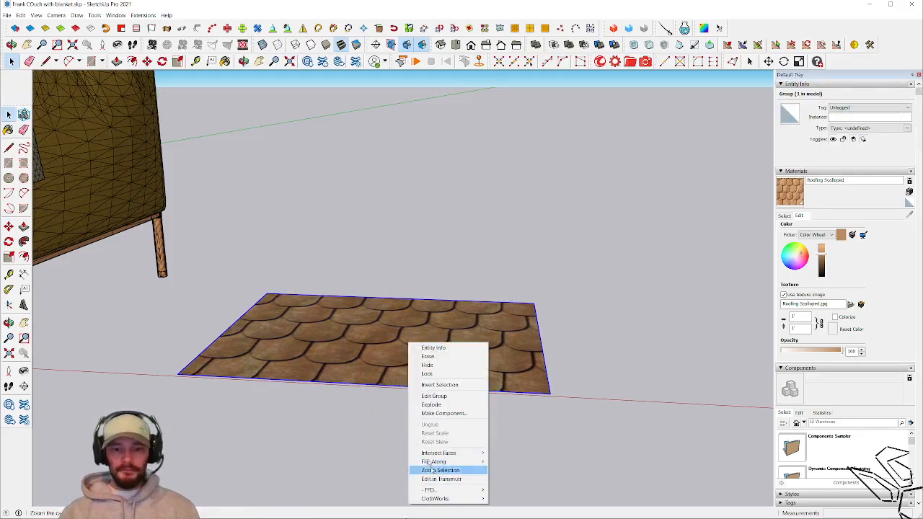
{"action": "mouse_move", "coordinate": [442, 498]}
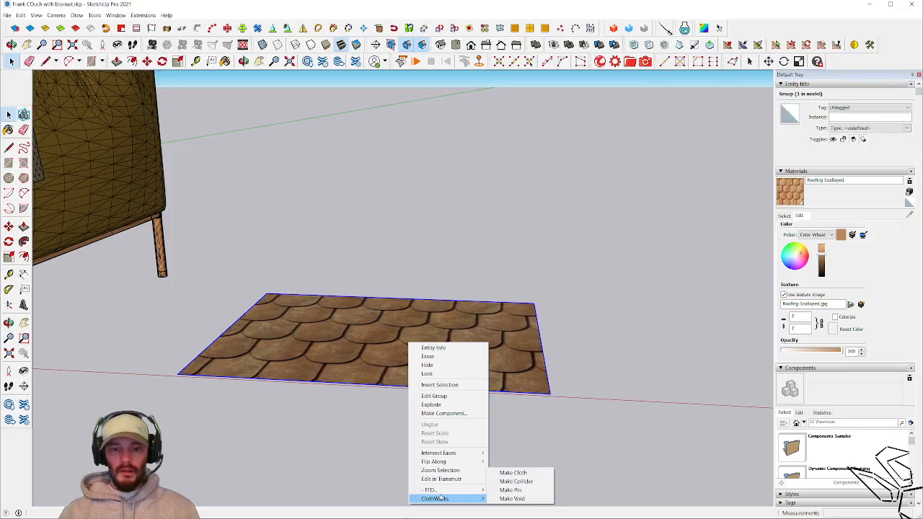
{"action": "left_click", "coordinate": [522, 474]}
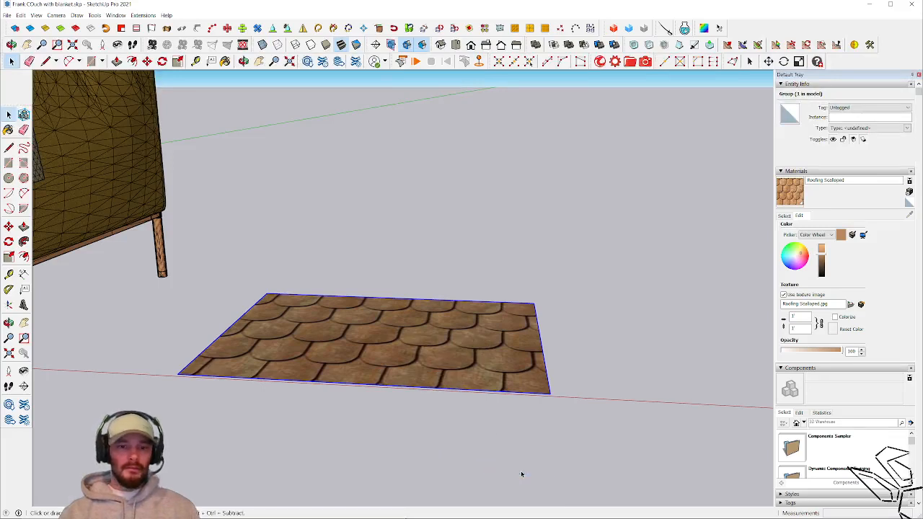
Apply a ClothWorks grid with a resolution of 2500 to the rectangle's cloth group
{"action": "right_click", "coordinate": [462, 339]}
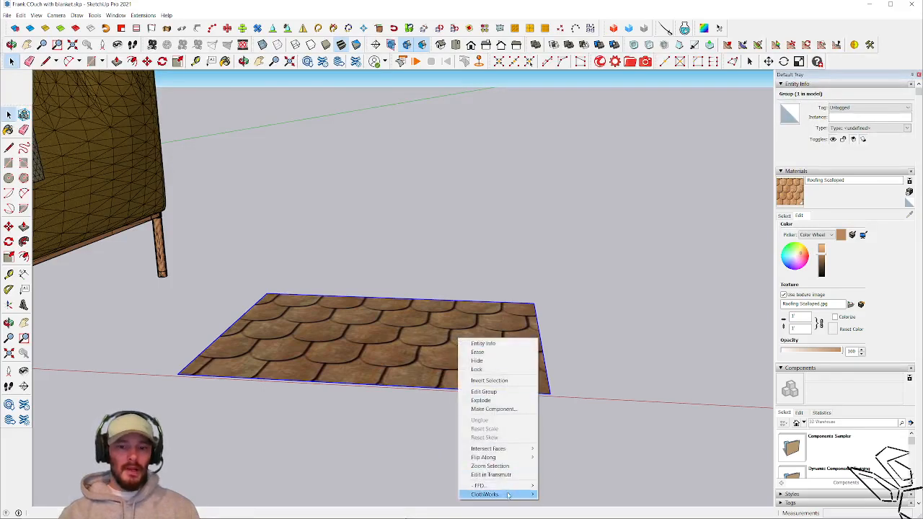
{"action": "mouse_move", "coordinate": [538, 495]}
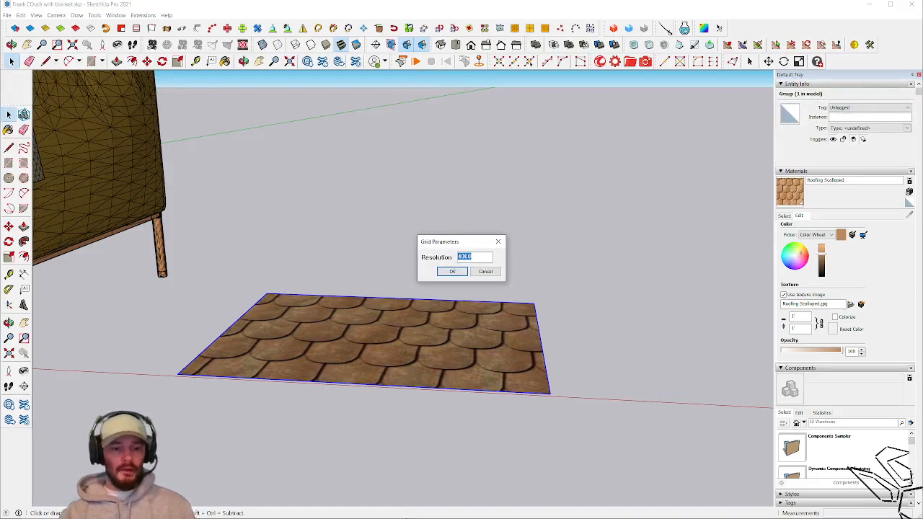
{"action": "type", "text": "250"}
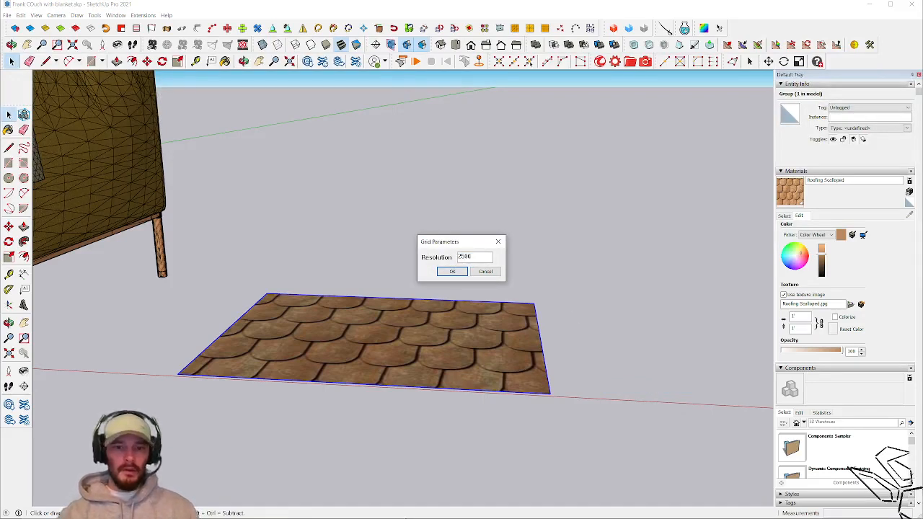
{"action": "left_click", "coordinate": [450, 271]}
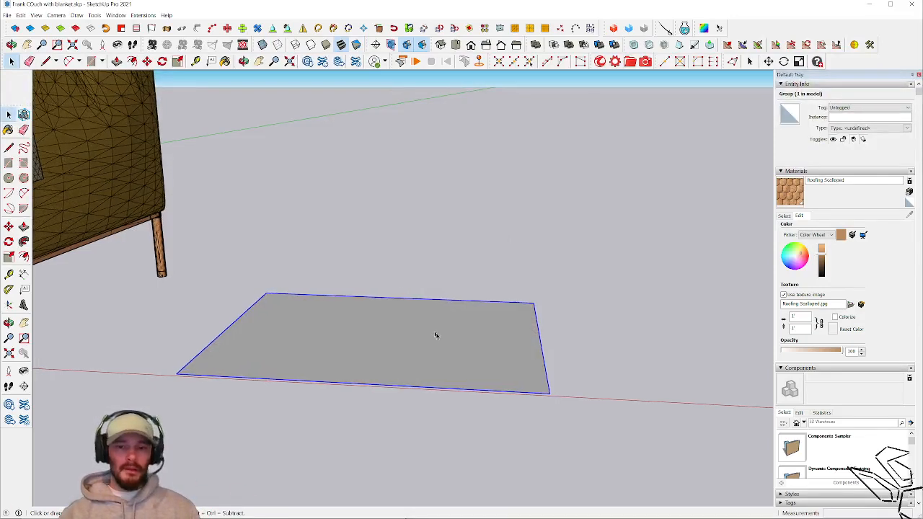
Repaint the gridded surface inside the cloth group with Roofing Scalloped and leave the group
{"action": "scroll", "coordinate": [442, 338], "scroll_direction": "up", "scroll_amount": 1}
{"action": "double_click", "coordinate": [410, 336]}
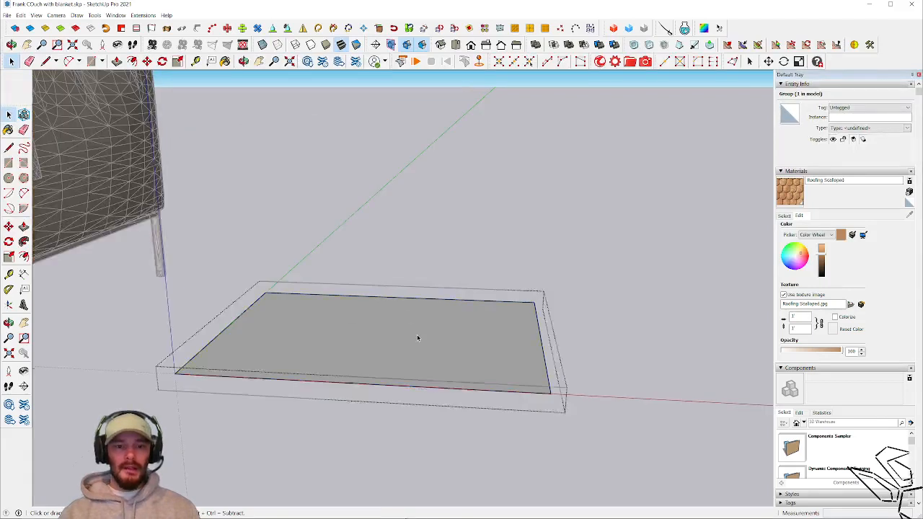
{"action": "left_click", "coordinate": [790, 191]}
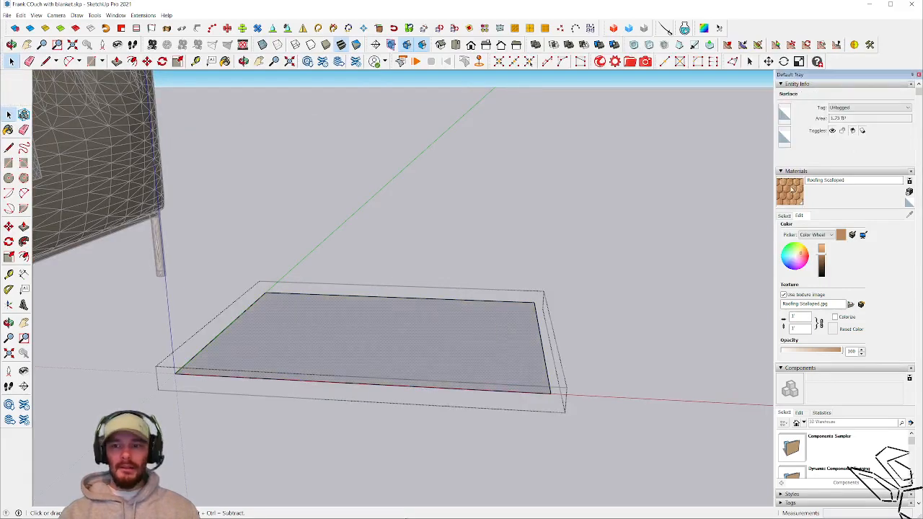
{"action": "left_click", "coordinate": [435, 357]}
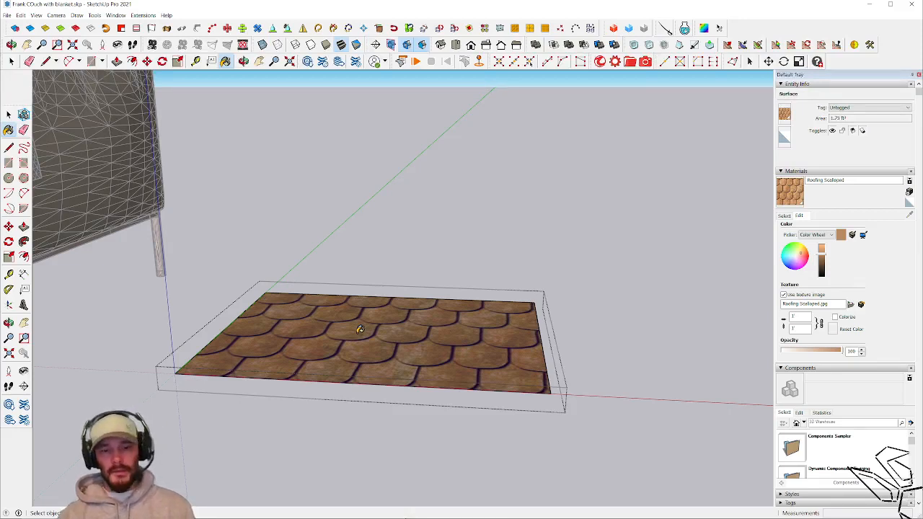
{"action": "key", "text": "space"}
{"action": "key", "text": "Escape"}
Generate thickness on the cloth group with ClothWorks, entering a new thickness and leaving the string segments at 12
{"action": "right_click", "coordinate": [380, 338]}
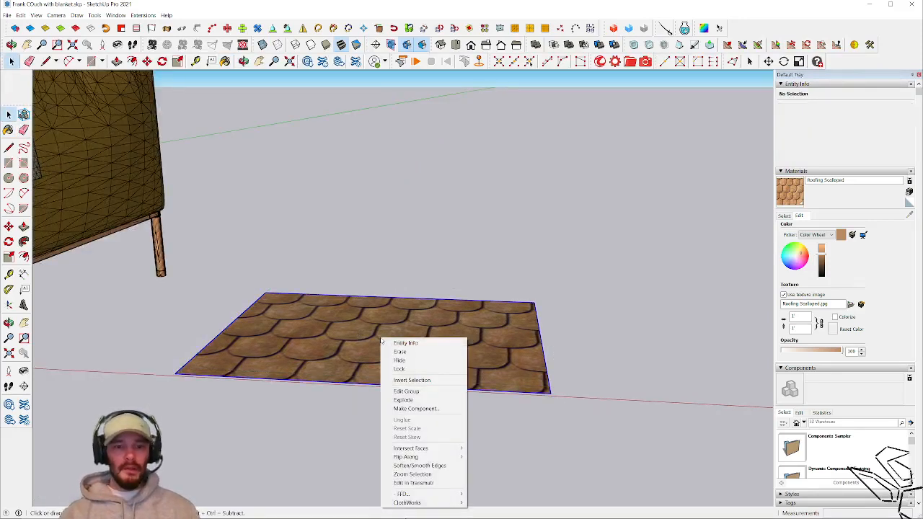
{"action": "mouse_move", "coordinate": [428, 503]}
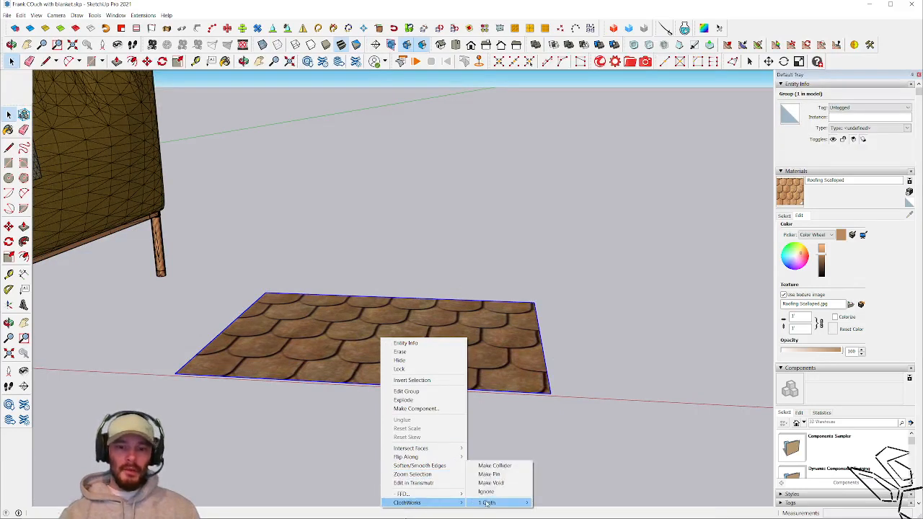
{"action": "mouse_move", "coordinate": [498, 502]}
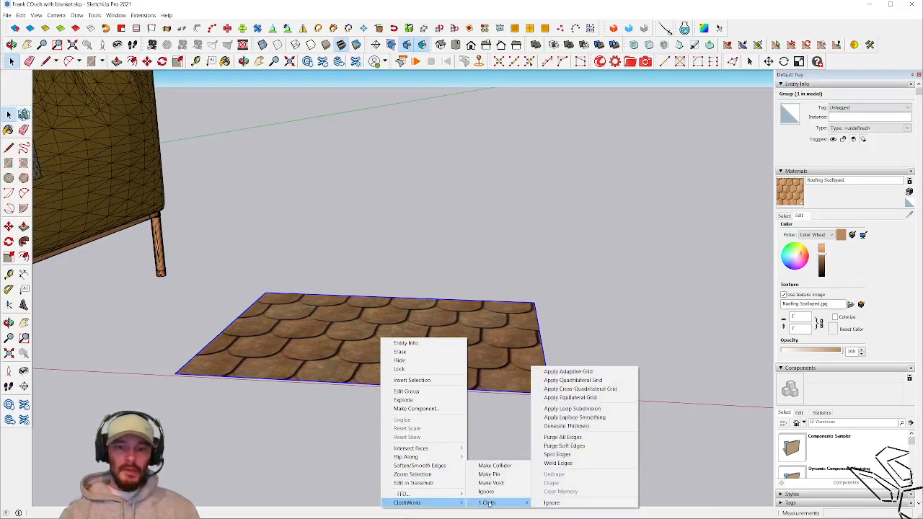
{"action": "left_click", "coordinate": [580, 427]}
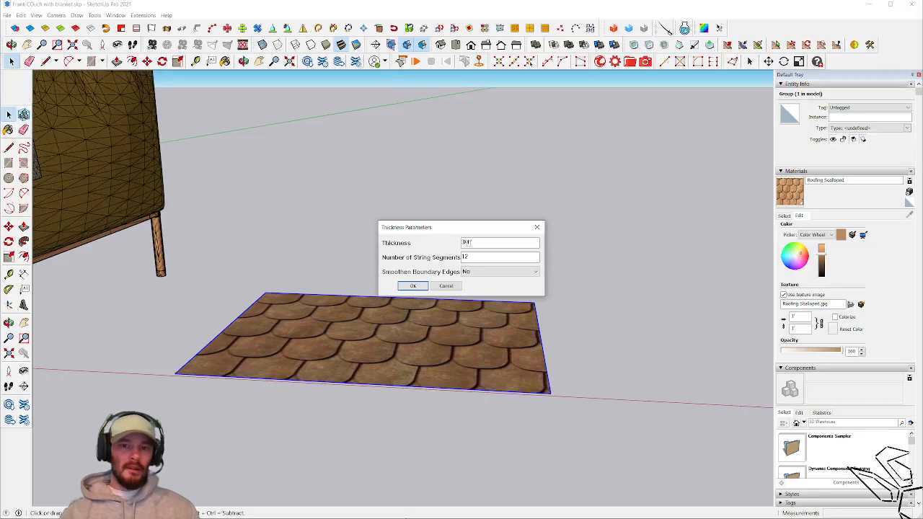
{"action": "left_click_drag", "start_coordinate": [473, 242], "coordinate": [444, 247]}
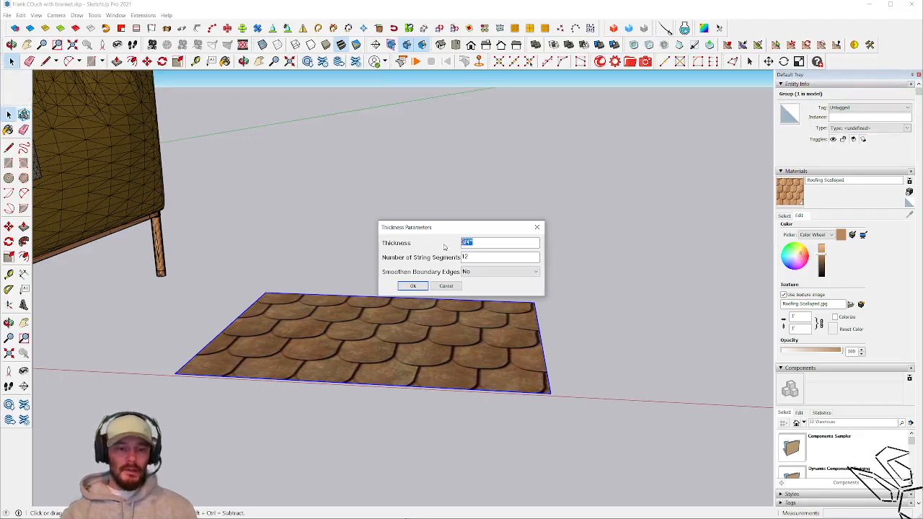
{"action": "type", "text": "3"}
{"action": "key", "text": "Return"}
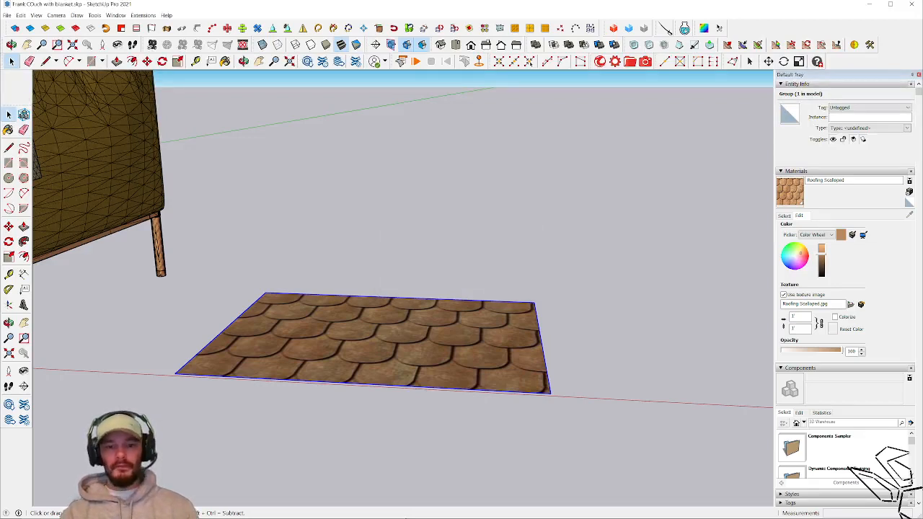
Paint the underside surface inside the thickened cloth group with the Roofing Scalloped material
{"action": "middle_click_drag", "start_coordinate": [394, 293], "coordinate": [403, 335]}
{"action": "double_click", "coordinate": [416, 348]}
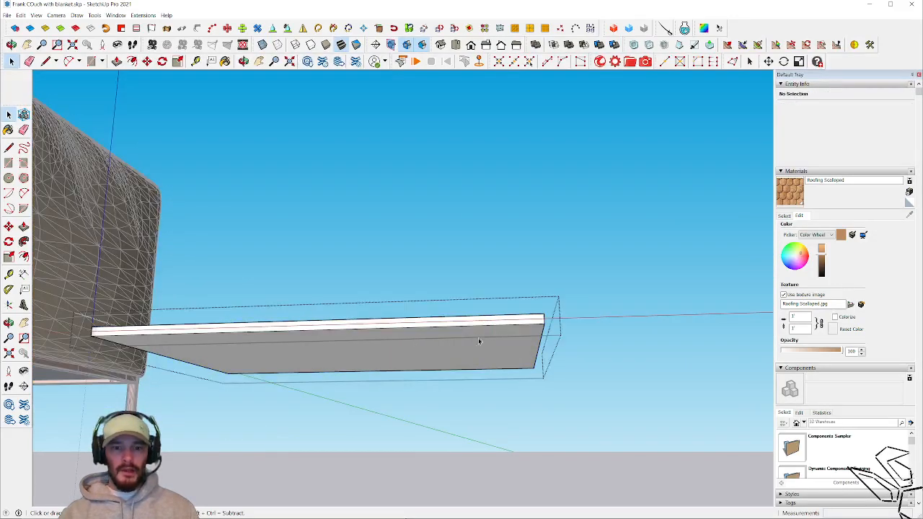
{"action": "left_click", "coordinate": [790, 191]}
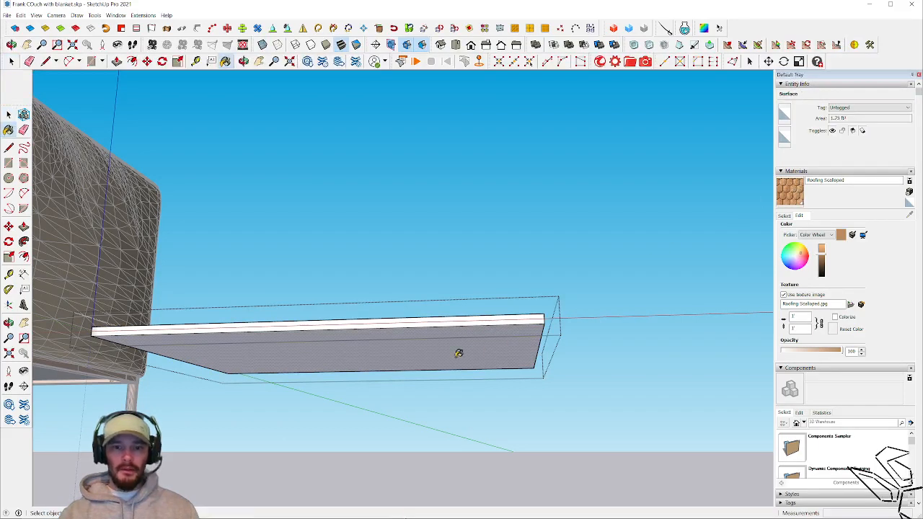
{"action": "left_click", "coordinate": [458, 353]}
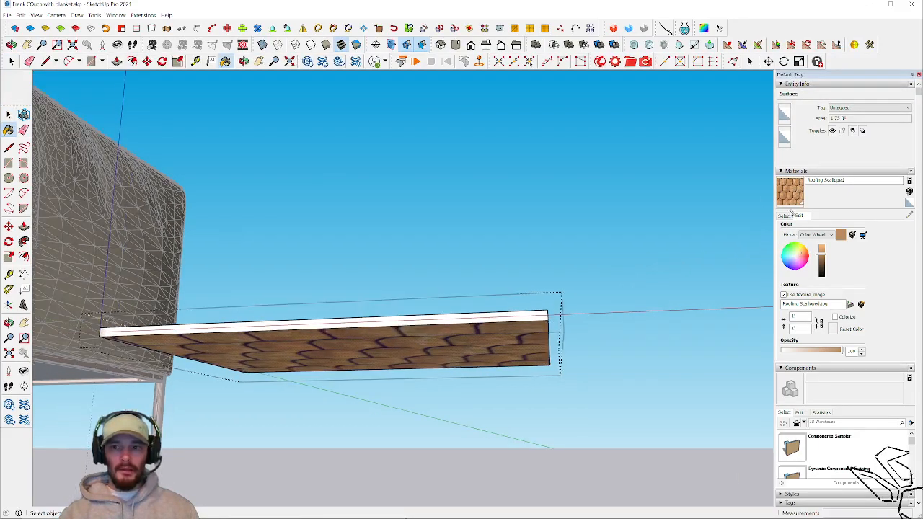
Paint the side faces of the thickened cloth with Color A02 from the Colors collection and leave the group
{"action": "left_click", "coordinate": [789, 214]}
{"action": "left_click", "coordinate": [824, 227]}
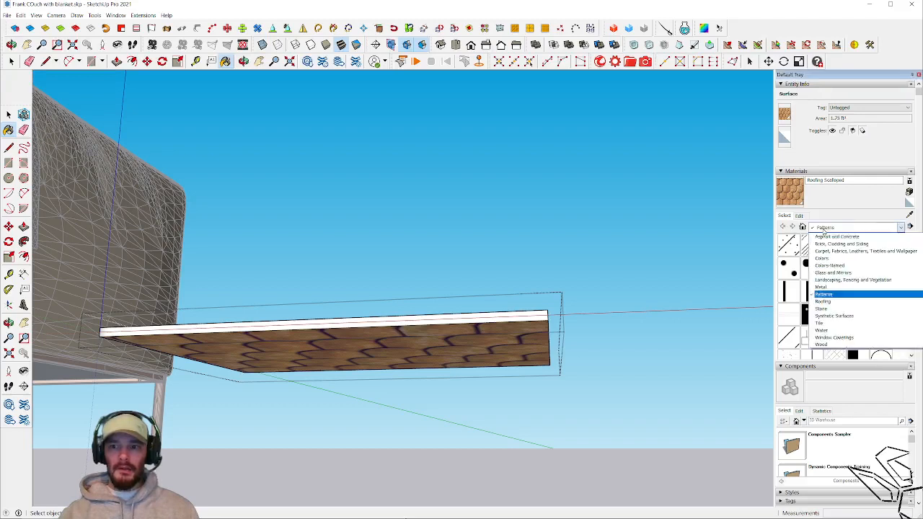
{"action": "left_click", "coordinate": [816, 258]}
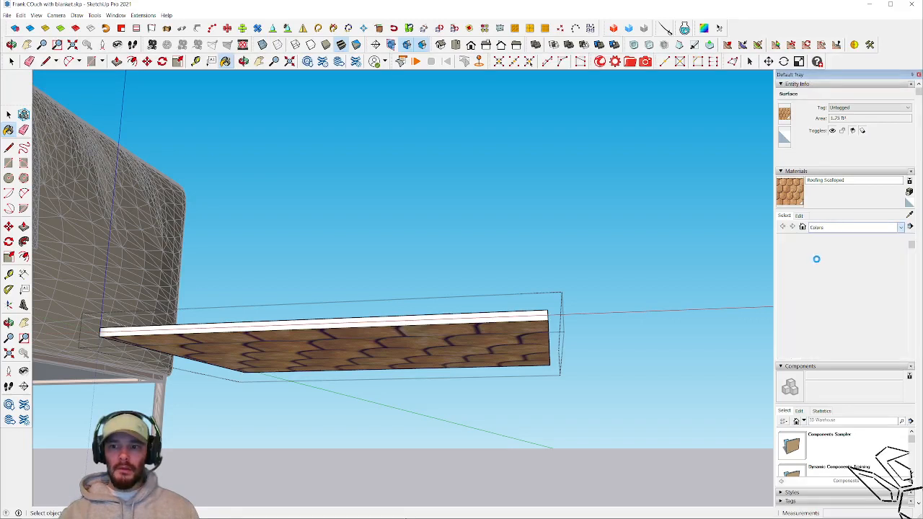
{"action": "left_click", "coordinate": [812, 249]}
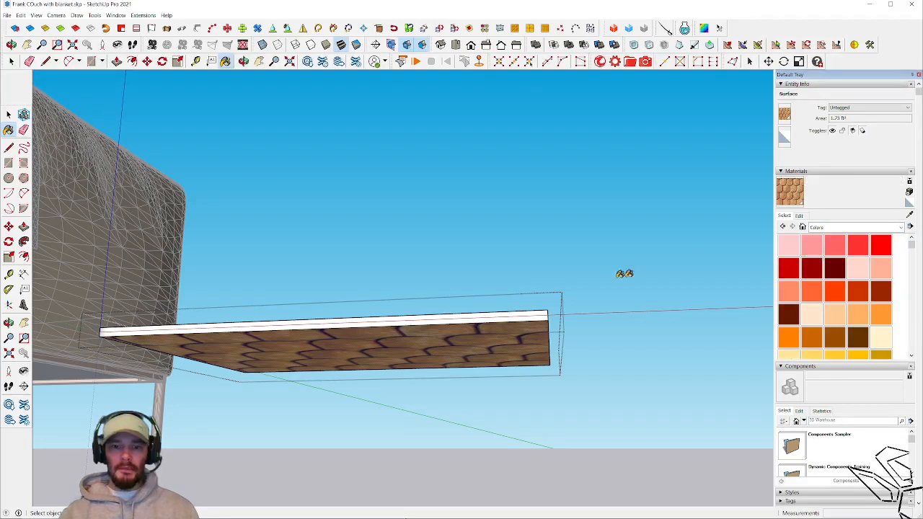
{"action": "left_click", "coordinate": [508, 313]}
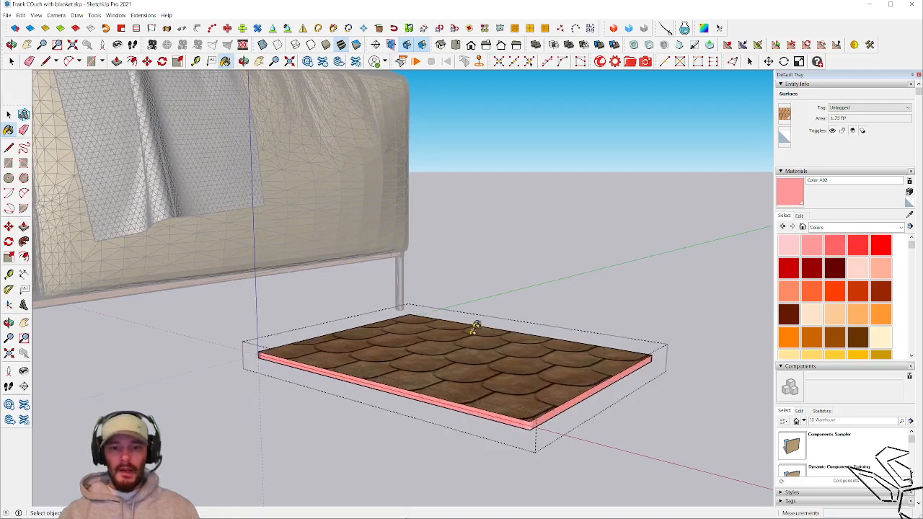
{"action": "key", "text": "space"}
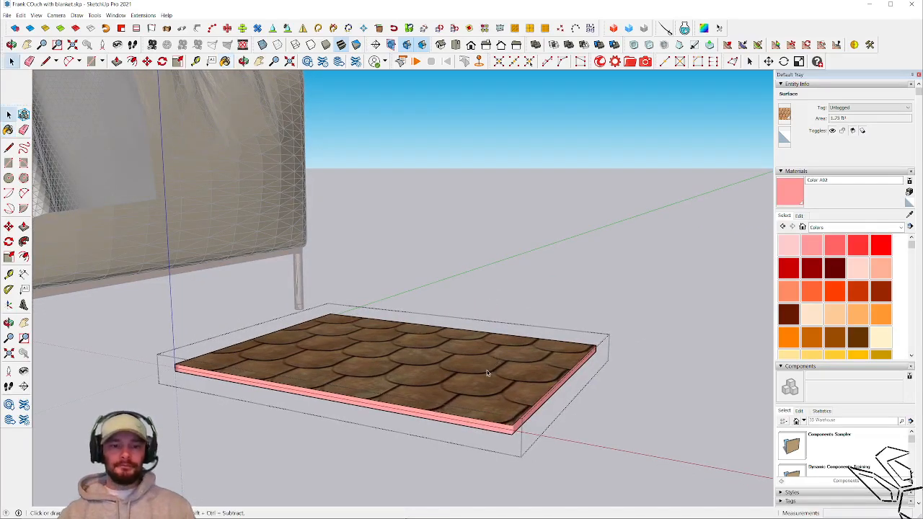
{"action": "key", "text": "Escape"}
In the cloth's ClothWorks settings, turn off Preserve Shape and raise Bend to about 0.46
{"action": "right_click", "coordinate": [487, 370]}
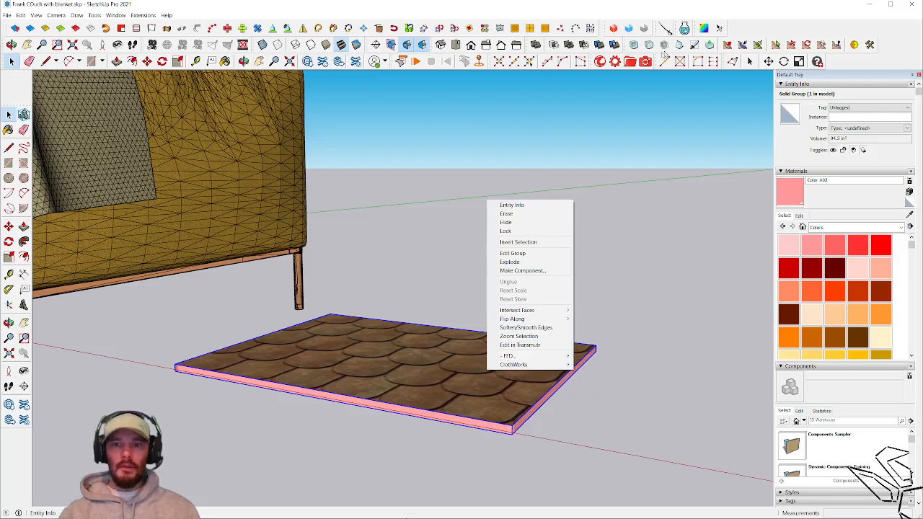
{"action": "left_click", "coordinate": [762, 23]}
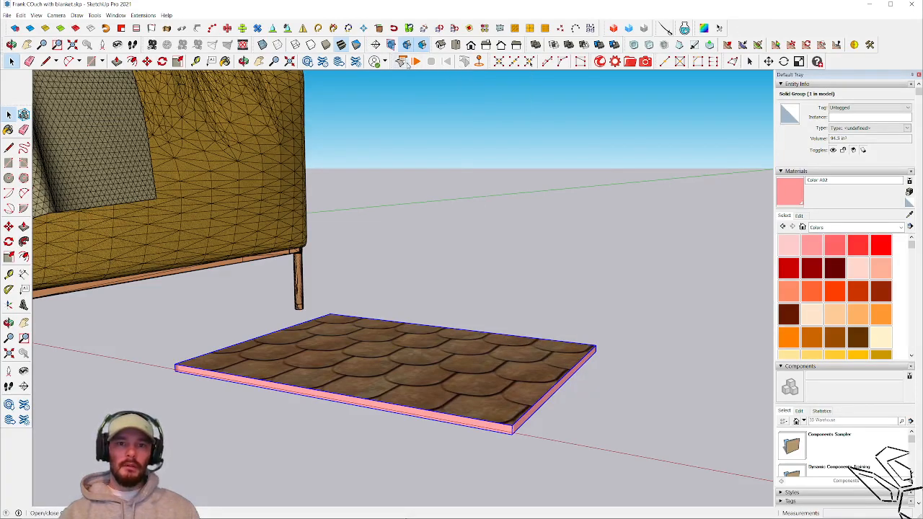
{"action": "left_click", "coordinate": [401, 61]}
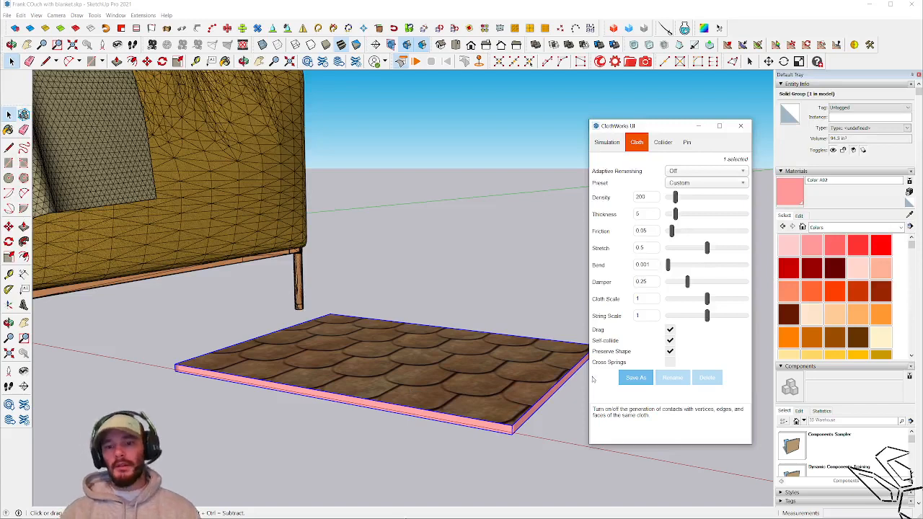
{"action": "left_click", "coordinate": [670, 353]}
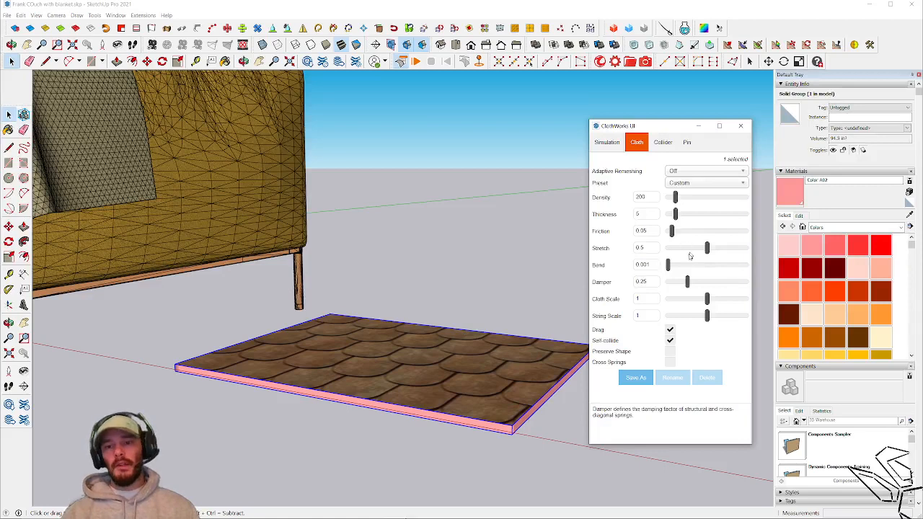
{"action": "left_click_drag", "start_coordinate": [669, 265], "coordinate": [704, 267]}
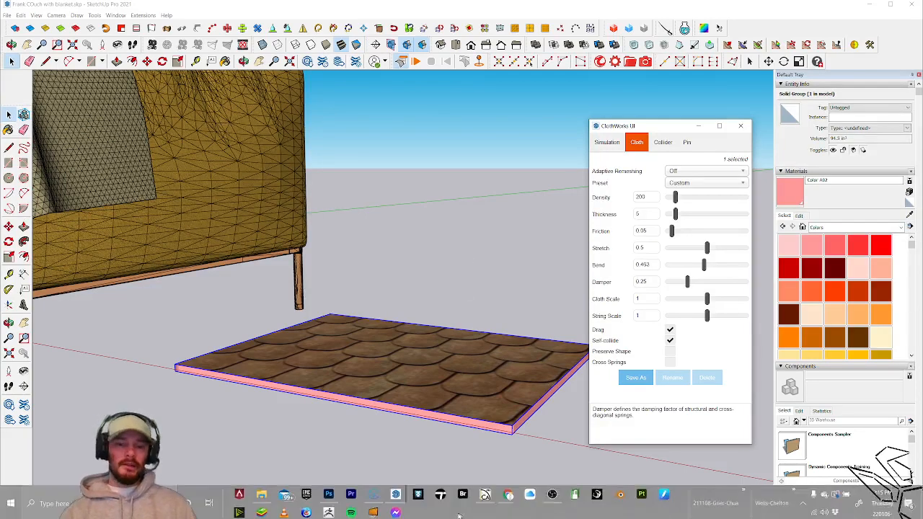
Switch to Chrome and open youtube.com in a new tab
{"action": "mouse_move", "coordinate": [508, 492]}
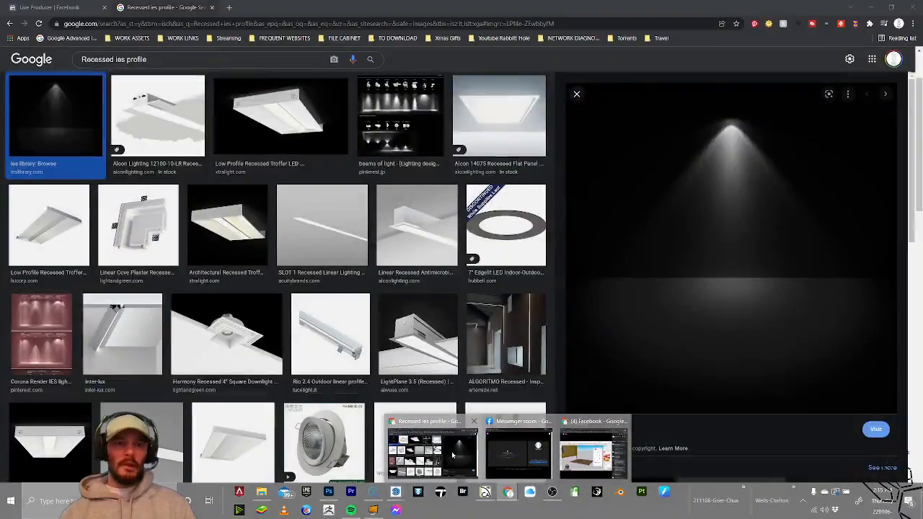
{"action": "left_click", "coordinate": [451, 451]}
{"action": "key", "text": "ctrl+t"}
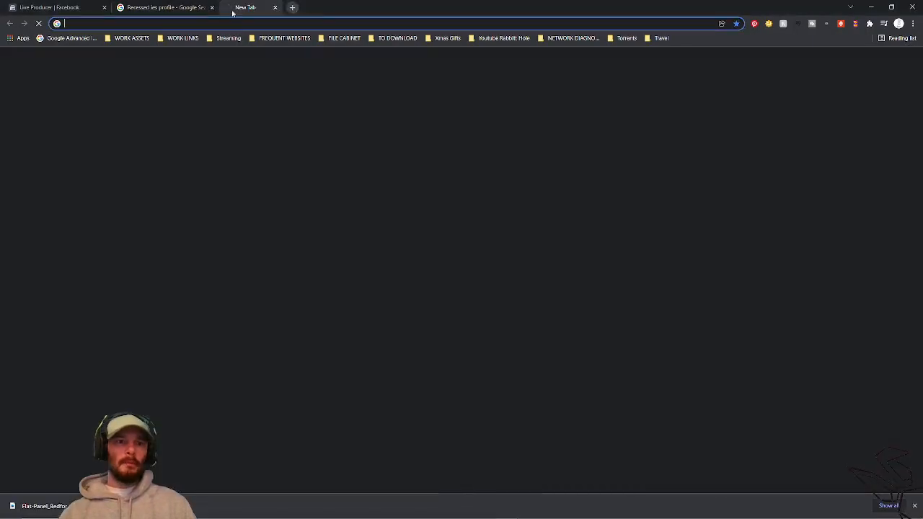
{"action": "type", "text": "youtube.com"}
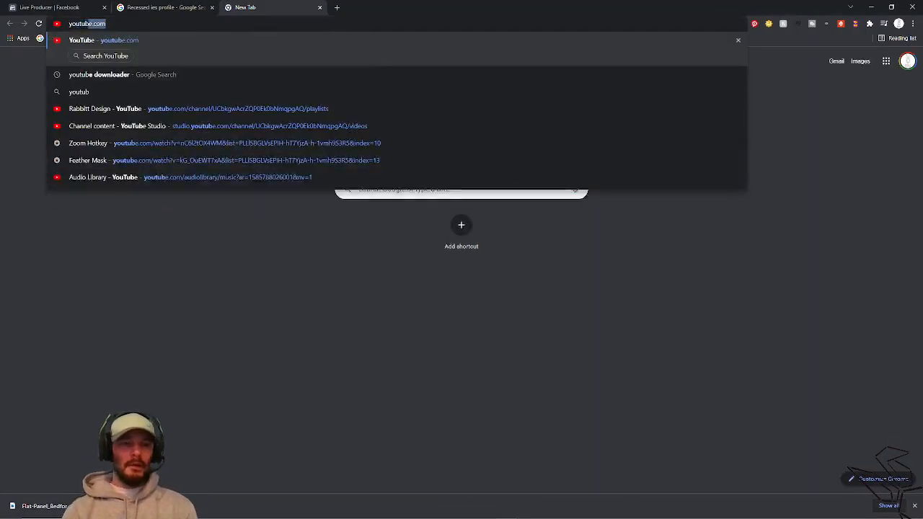
{"action": "key", "text": "Return"}
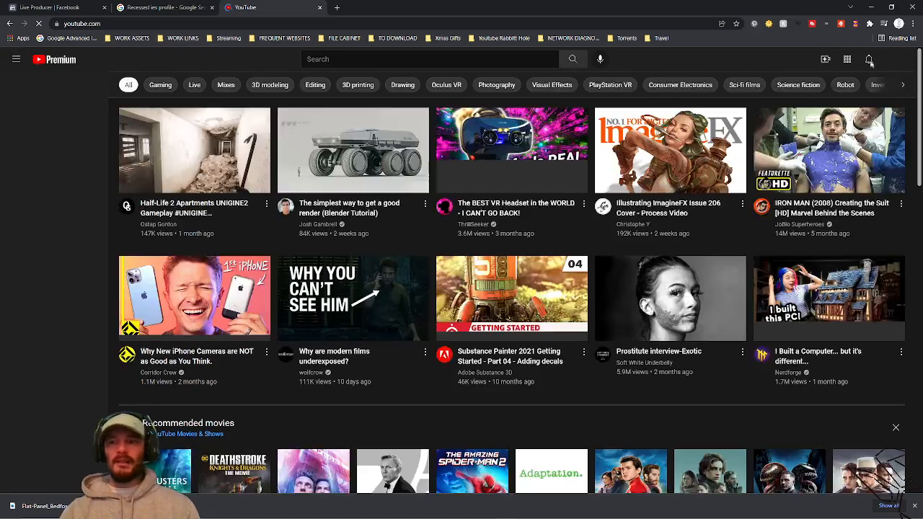
Go to the Rabbitt Design channel's playlists, open "What I am watching in January", and return to the playlists
{"action": "left_click", "coordinate": [895, 60]}
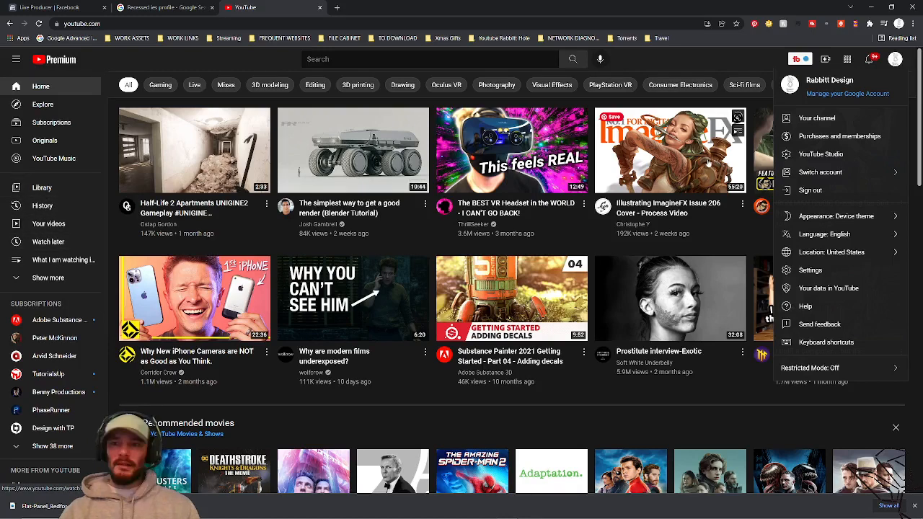
{"action": "left_click", "coordinate": [822, 118]}
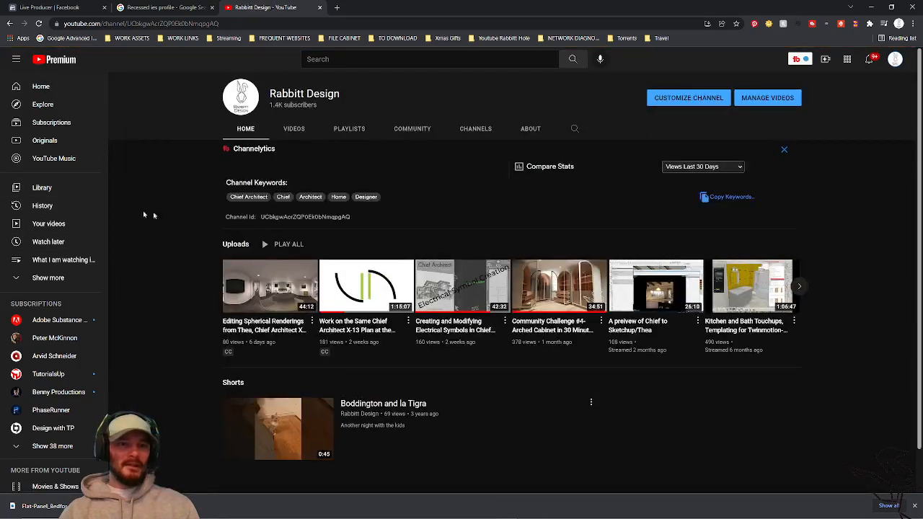
{"action": "left_click", "coordinate": [343, 130]}
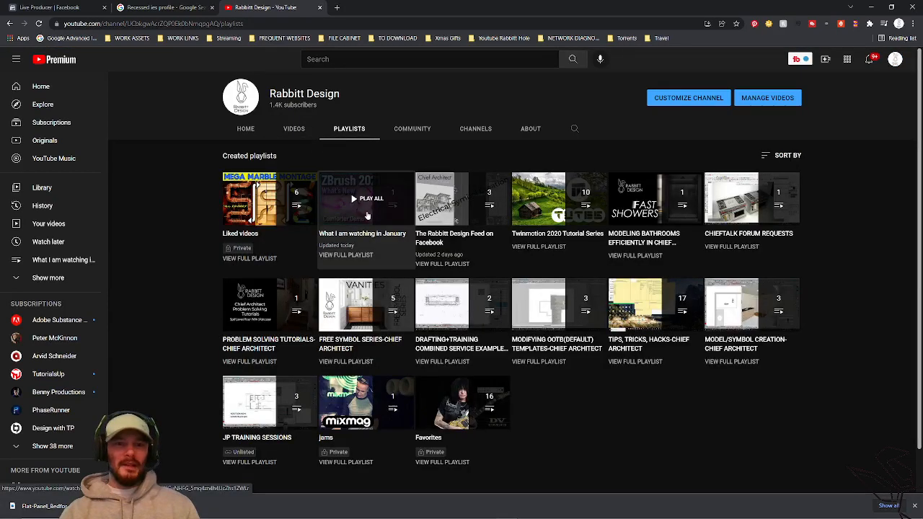
{"action": "left_click", "coordinate": [303, 261]}
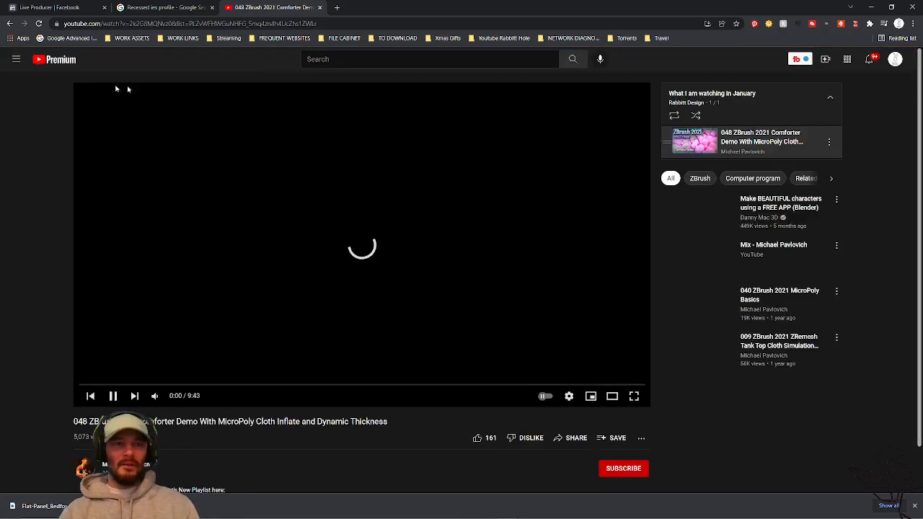
{"action": "left_click", "coordinate": [11, 24]}
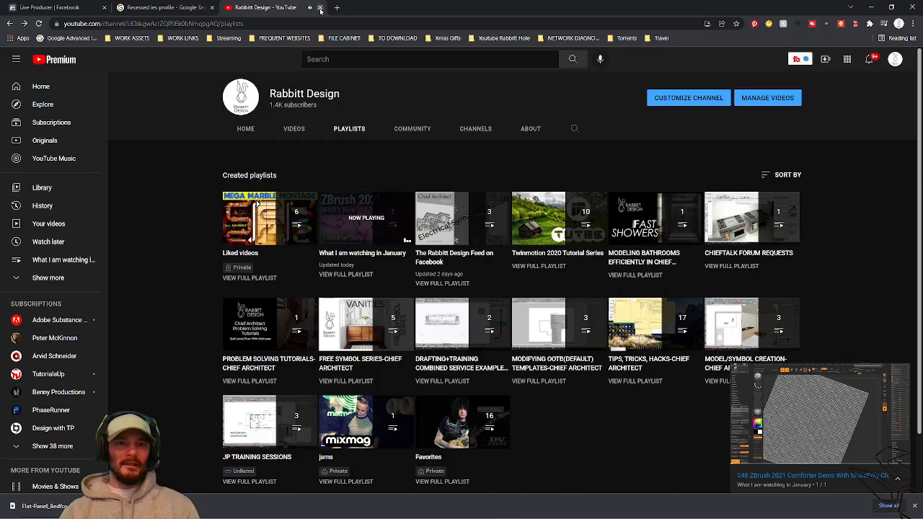
Close the playlists page, load youtube.com in a fresh tab, and return to SketchUp
{"action": "left_click", "coordinate": [320, 8]}
{"action": "left_click", "coordinate": [230, 8]}
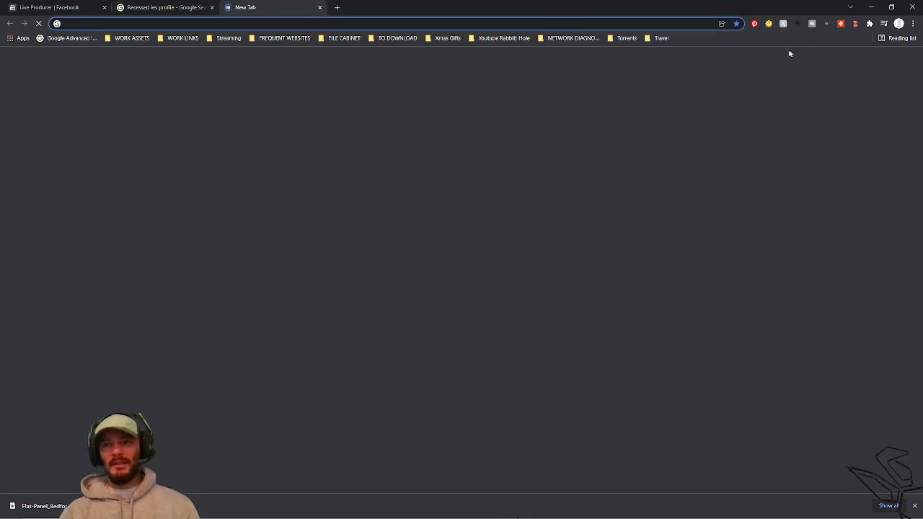
{"action": "type", "text": "youtube.com"}
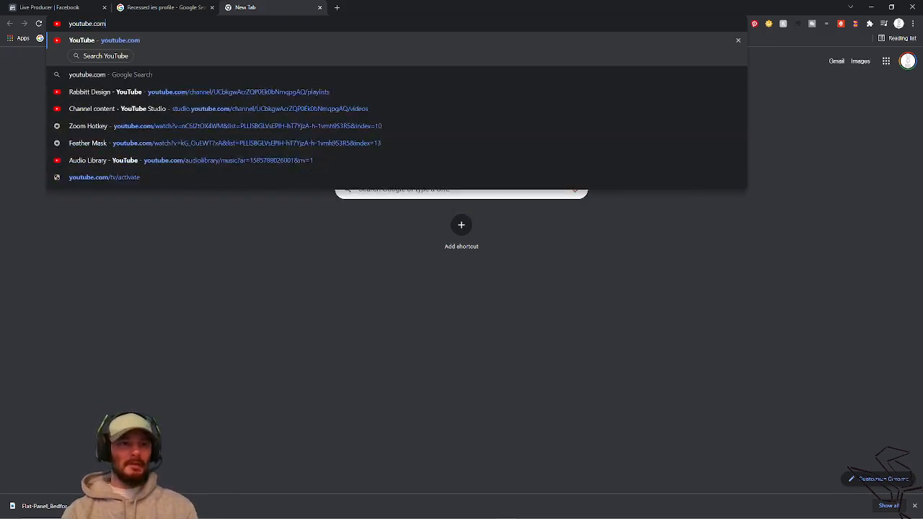
{"action": "key", "text": "Return"}
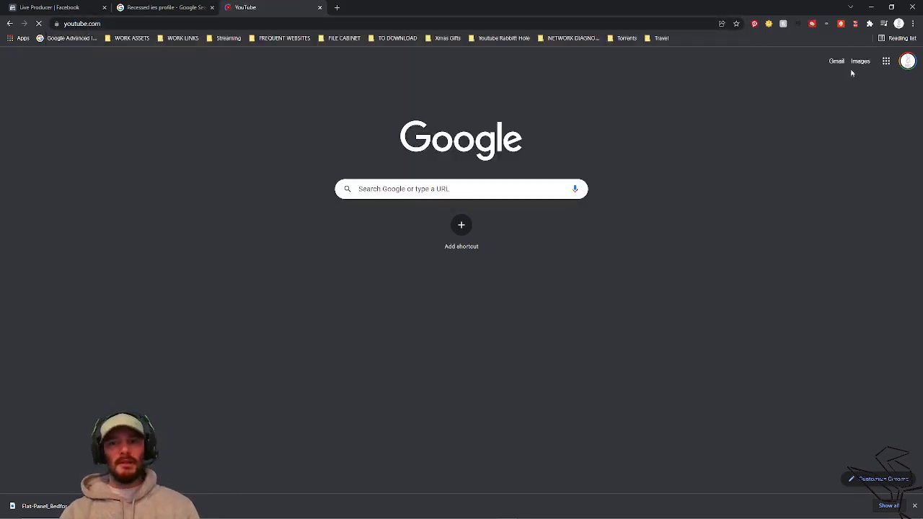
{"action": "left_click", "coordinate": [870, 10]}
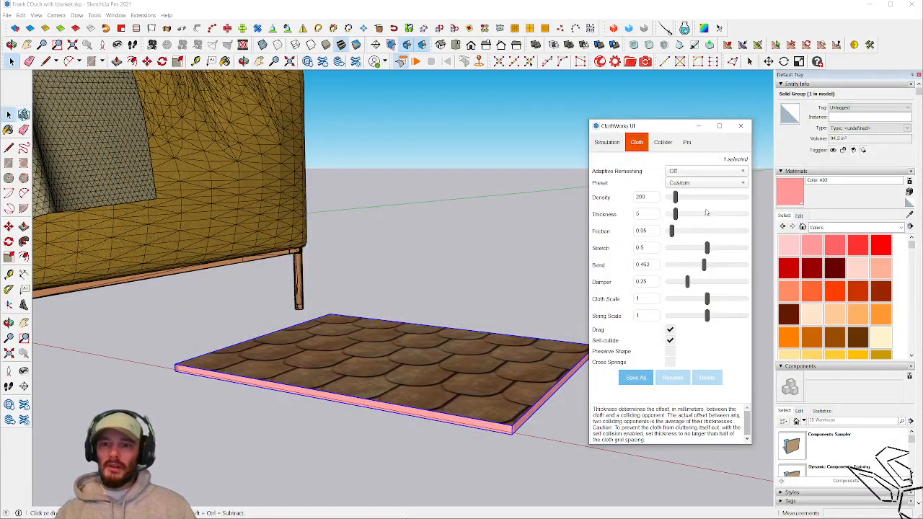
Set Gravity to 0 in the ClothWorks simulation settings and return to the cloth settings
{"action": "left_click", "coordinate": [610, 144]}
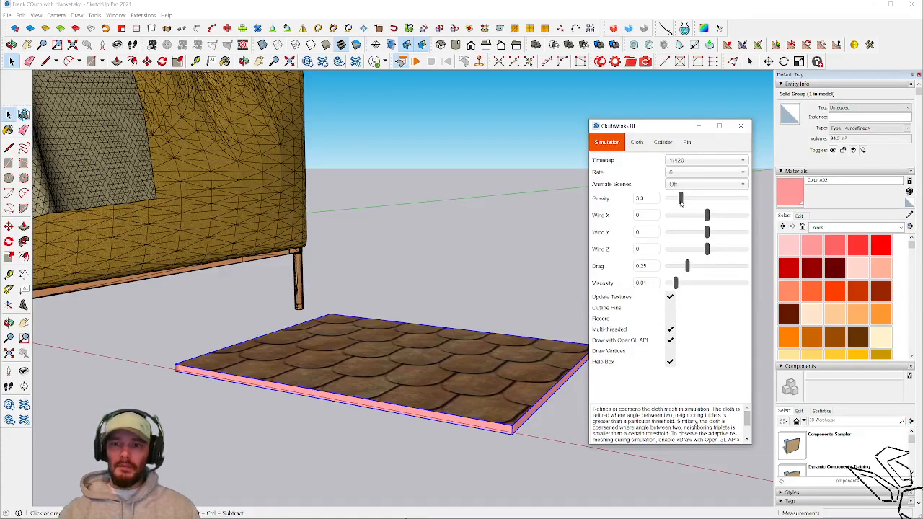
{"action": "left_click_drag", "start_coordinate": [683, 198], "coordinate": [577, 196]}
{"action": "left_click", "coordinate": [636, 142]}
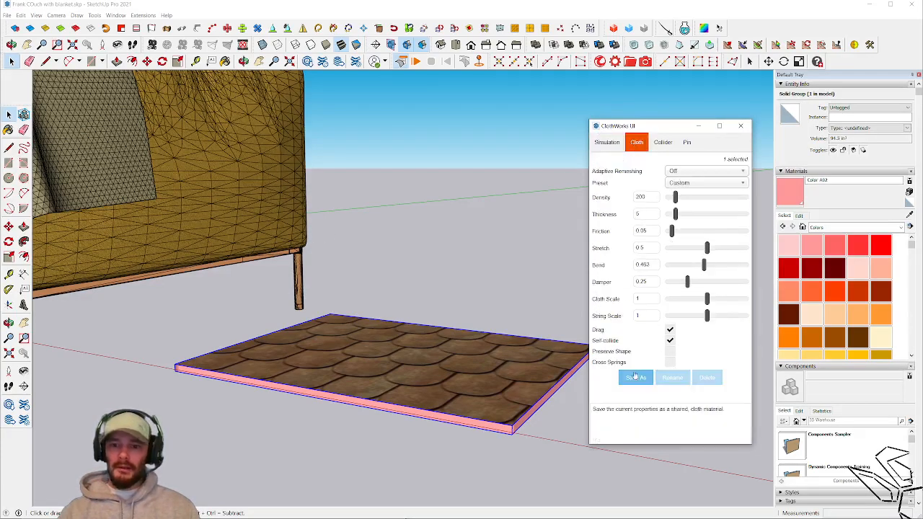
Simulate only the selected thickened cloth so it inflates into a pillow, and stop the simulation
{"action": "left_click", "coordinate": [416, 61]}
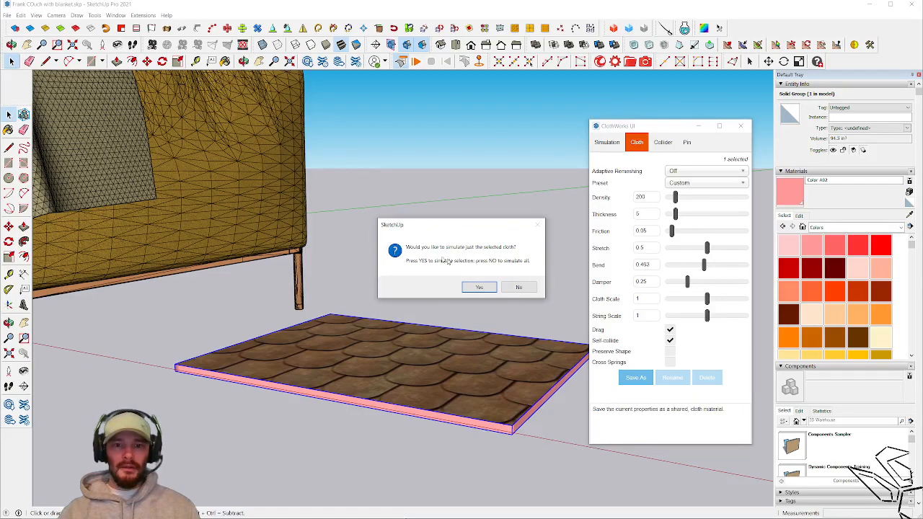
{"action": "left_click", "coordinate": [479, 288]}
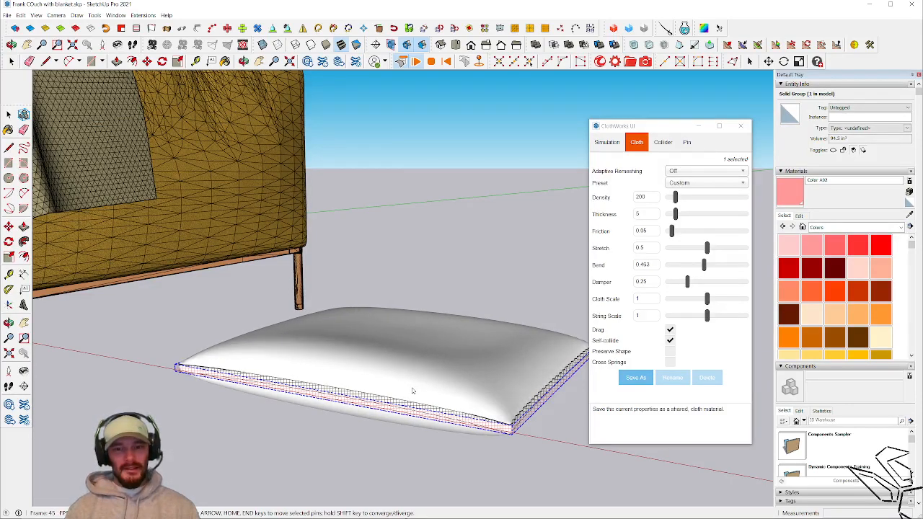
{"action": "left_click", "coordinate": [431, 63]}
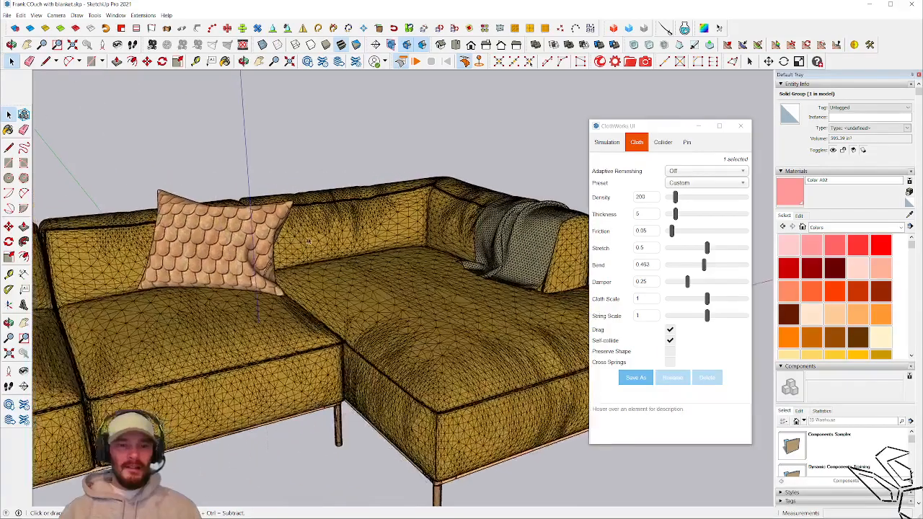
Check the couch component's ClothWorks collider options, and deselect it without changing anything
{"action": "left_click", "coordinate": [402, 318]}
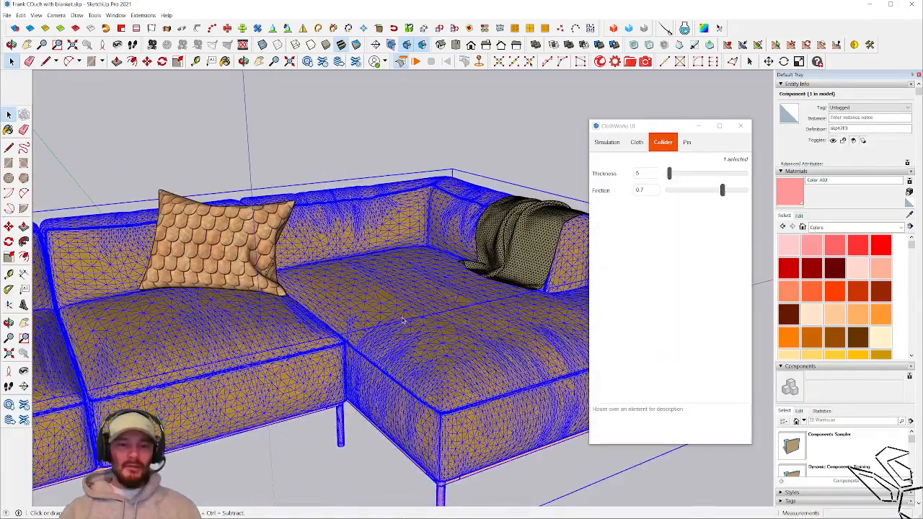
{"action": "right_click", "coordinate": [402, 320]}
{"action": "mouse_move", "coordinate": [443, 302]}
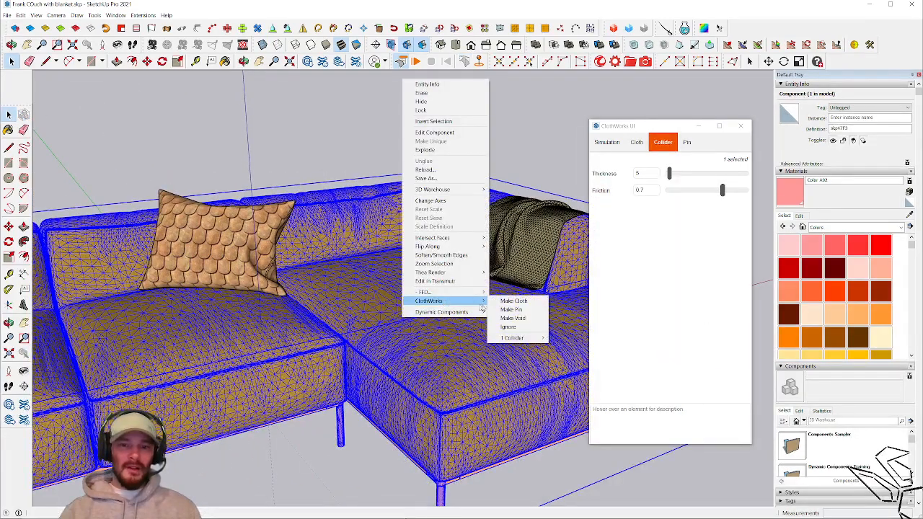
{"action": "mouse_move", "coordinate": [521, 339]}
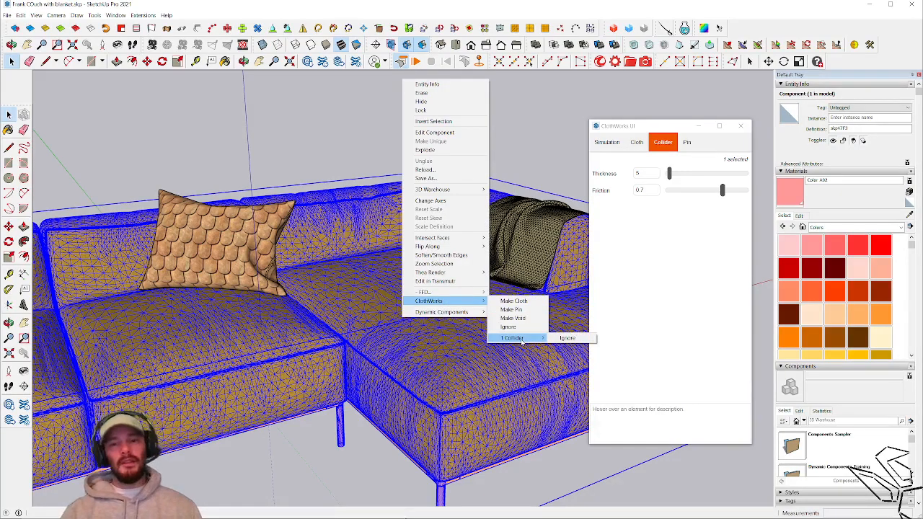
{"action": "left_click", "coordinate": [541, 137]}
{"action": "left_click", "coordinate": [541, 138]}
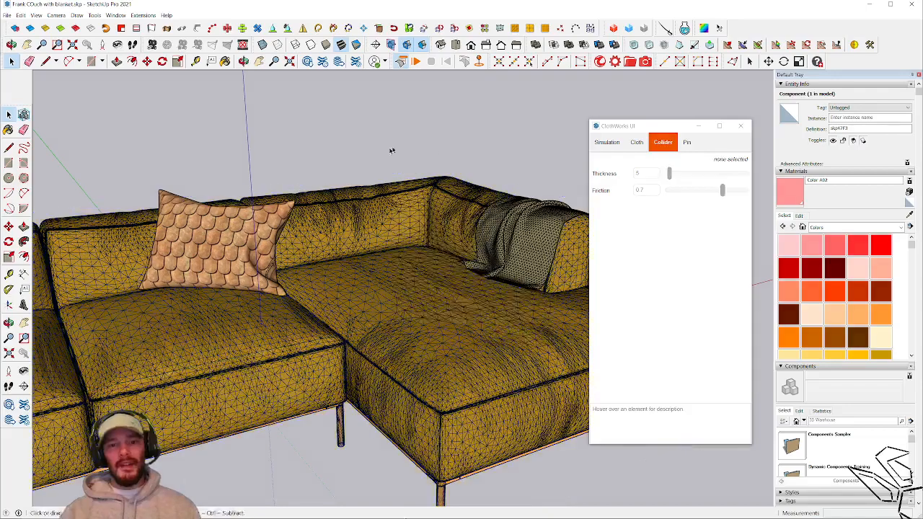
Run the cloth simulation on the sample pillow again, pull its surface near one end into a fold, and stop the simulation
{"action": "middle_click_drag", "start_coordinate": [372, 248], "coordinate": [241, 170]}
{"action": "left_click", "coordinate": [242, 171]}
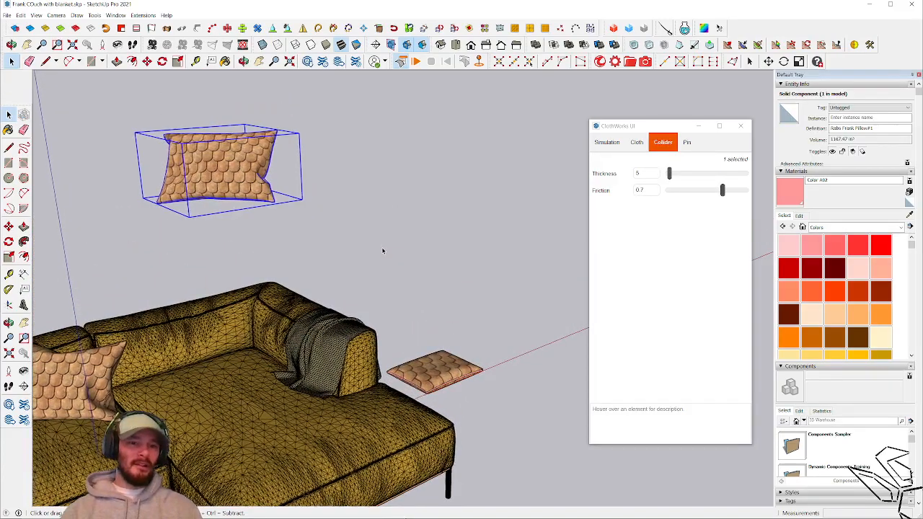
{"action": "scroll", "coordinate": [381, 249], "scroll_direction": "down", "scroll_amount": 1}
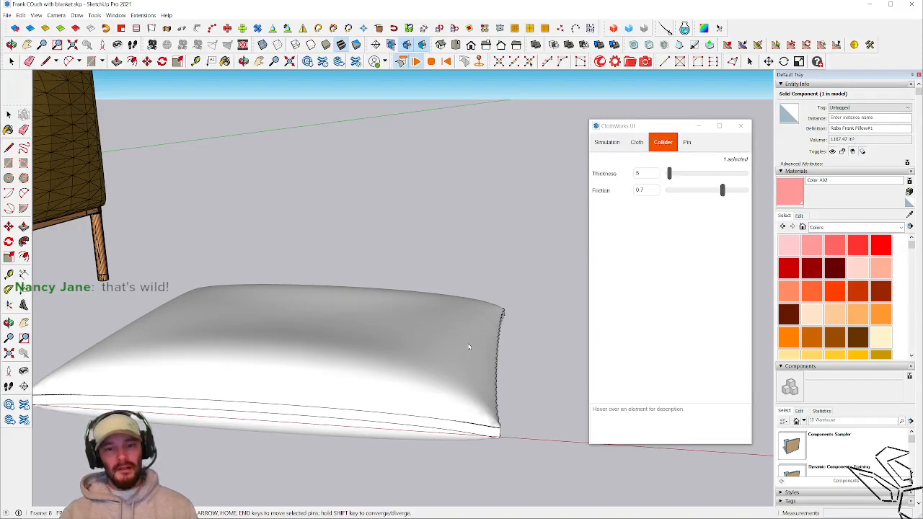
{"action": "left_click", "coordinate": [456, 340]}
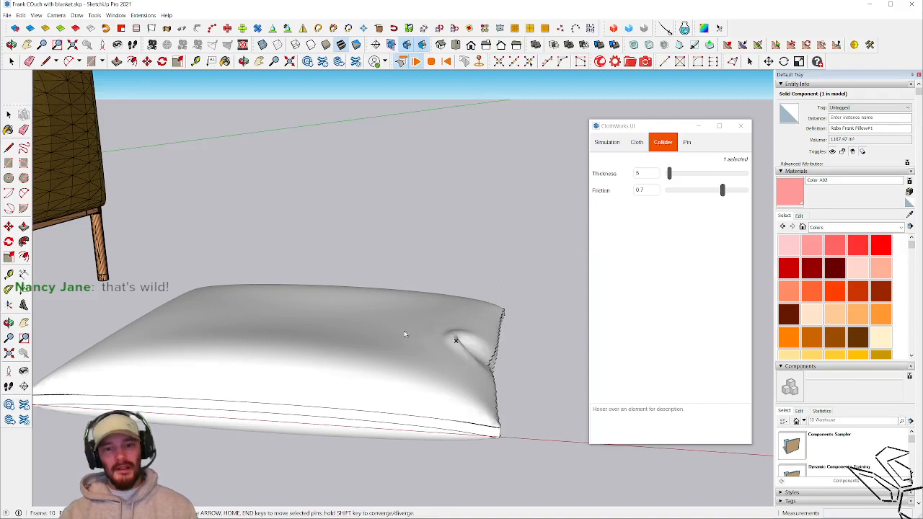
{"action": "left_click_drag", "start_coordinate": [405, 334], "coordinate": [384, 330]}
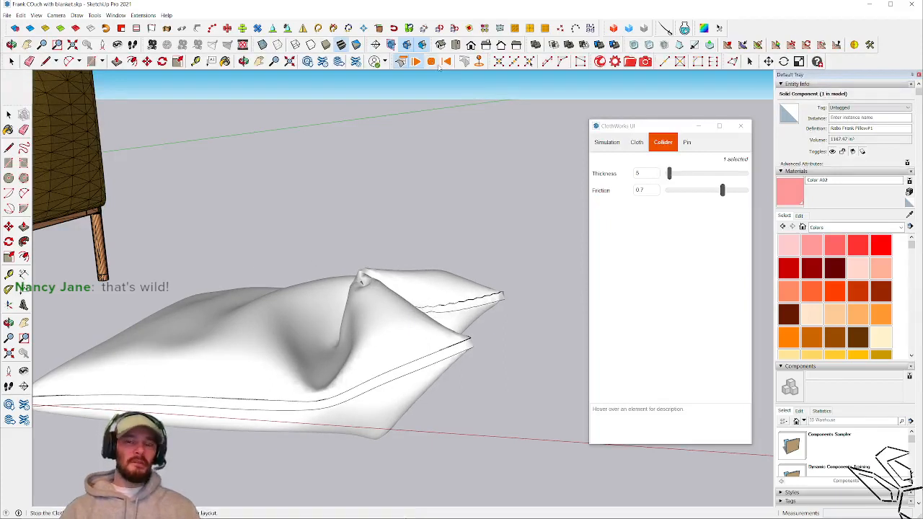
{"action": "left_click", "coordinate": [609, 142]}
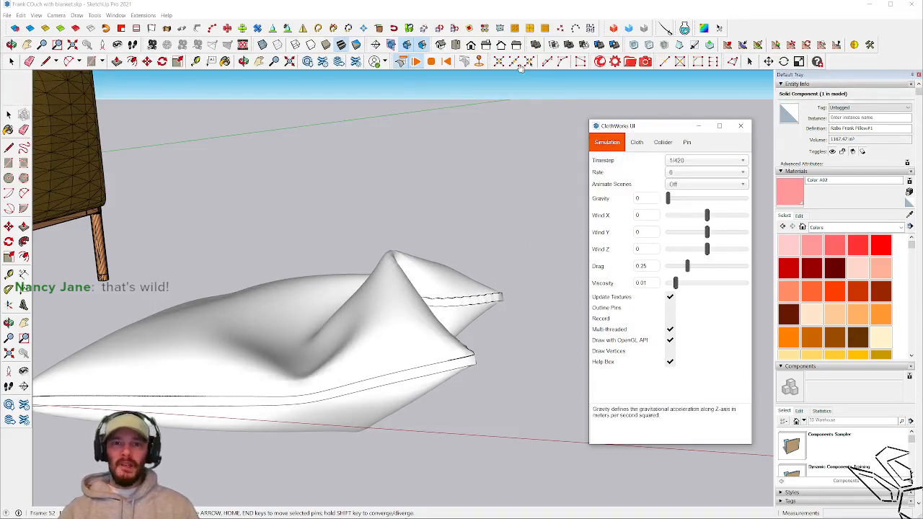
{"action": "left_click", "coordinate": [433, 62]}
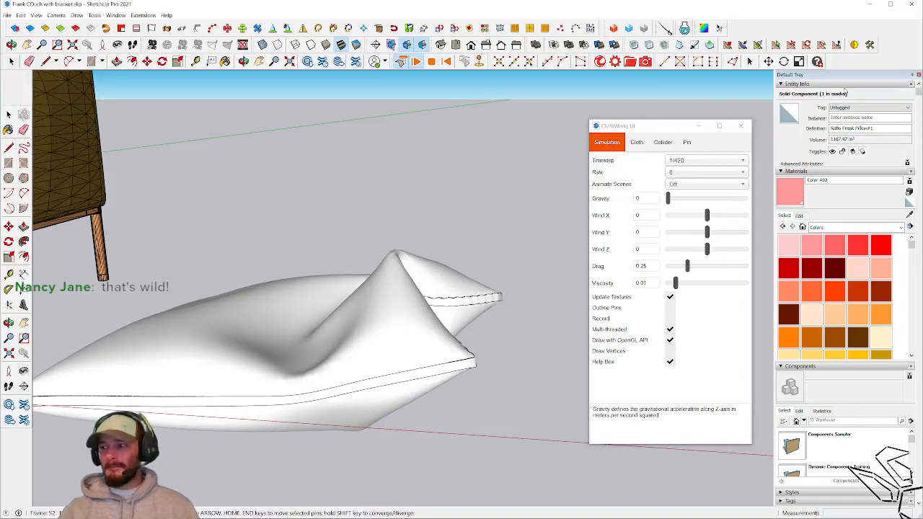
Switch to Chief Architect and create a full camera view from the working plan, looking toward the sectional couch
{"action": "left_click", "coordinate": [869, 5]}
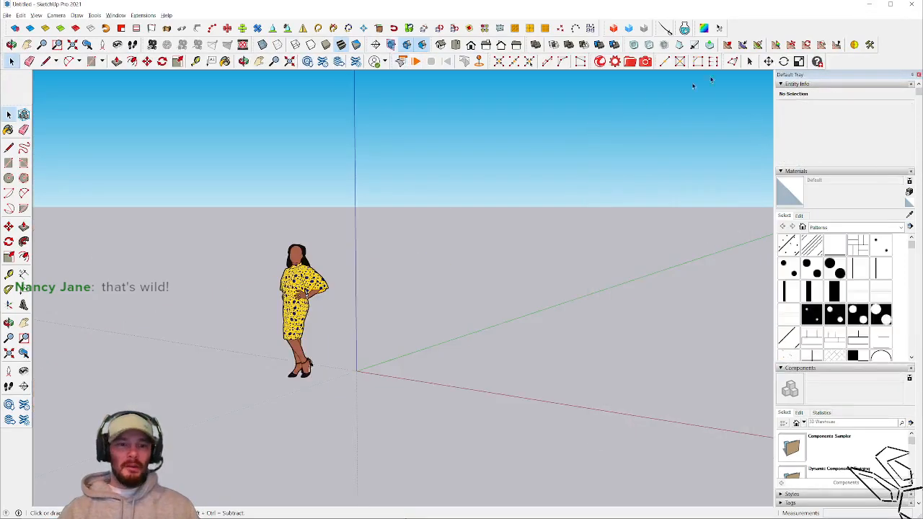
{"action": "key", "text": "alt+Tab"}
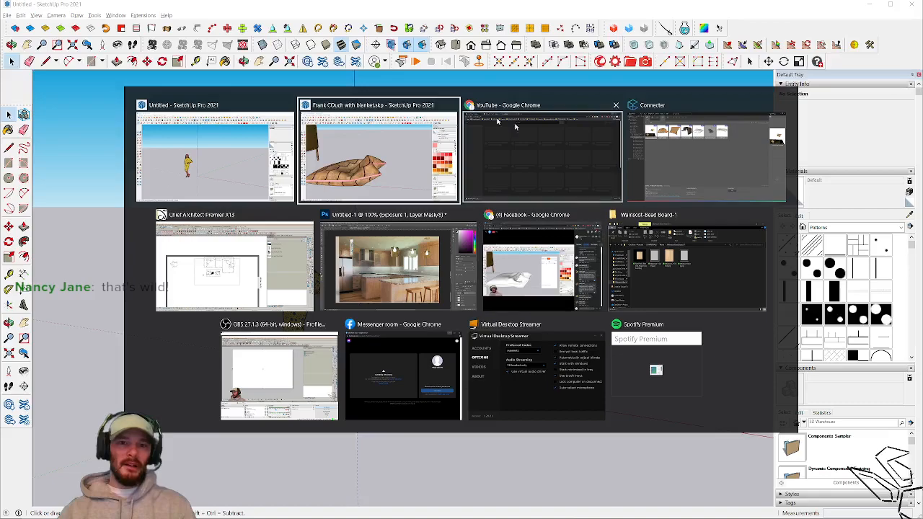
{"action": "left_click", "coordinate": [210, 271]}
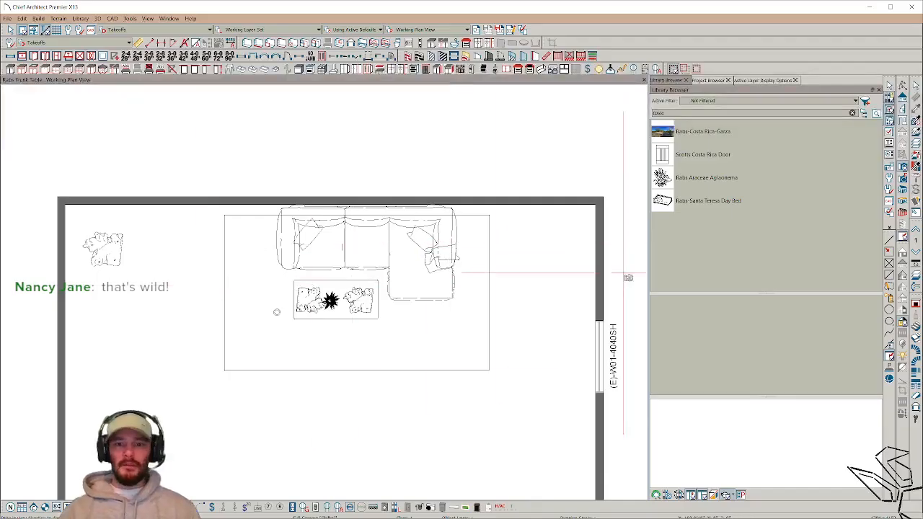
{"action": "left_click_drag", "start_coordinate": [258, 399], "coordinate": [312, 334]}
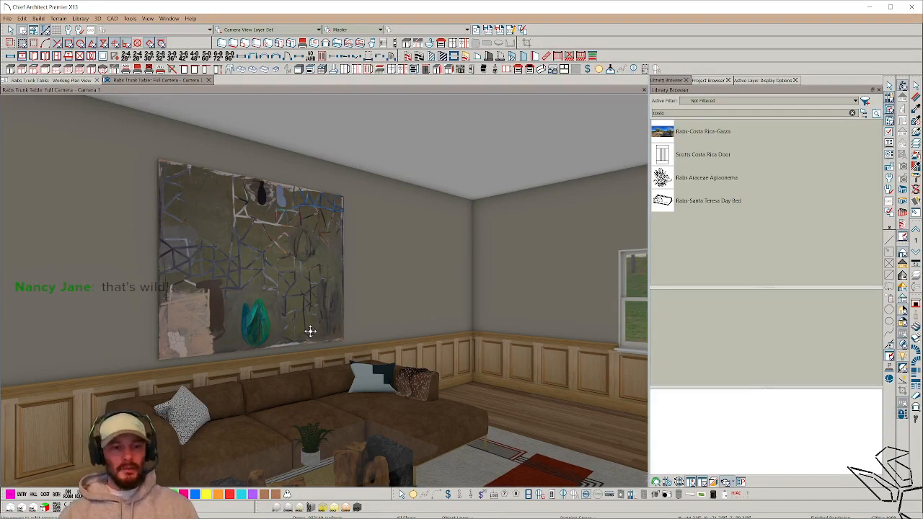
Examine the textured couch with its pillows and draped blanket from different angles in the camera view
{"action": "middle_click_drag", "start_coordinate": [310, 332], "coordinate": [310, 331]}
{"action": "scroll", "coordinate": [310, 331], "scroll_direction": "up", "scroll_amount": 1}
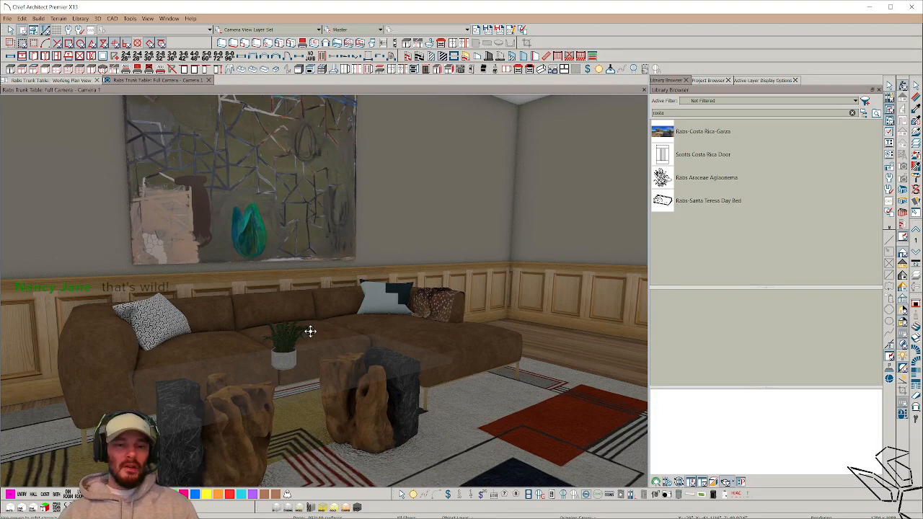
{"action": "middle_click_drag", "start_coordinate": [310, 331], "coordinate": [310, 331]}
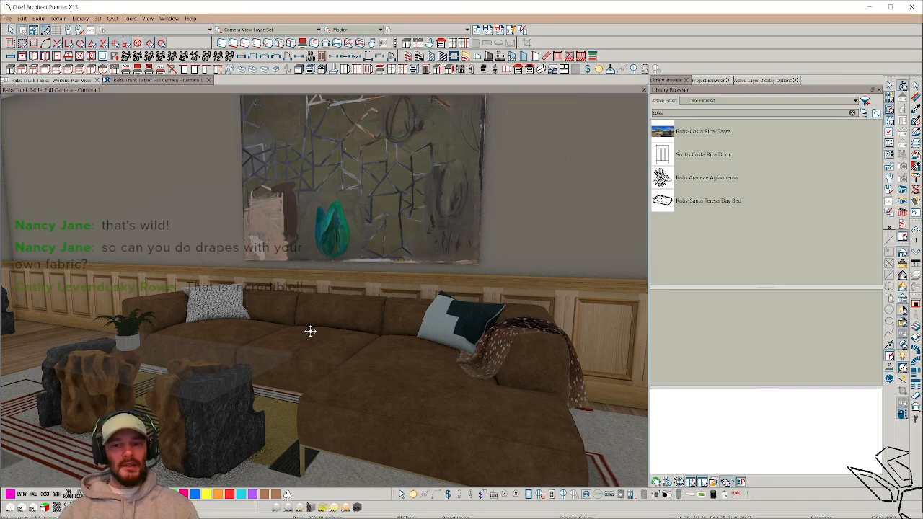
{"action": "middle_click_drag", "start_coordinate": [311, 331], "coordinate": [432, 331]}
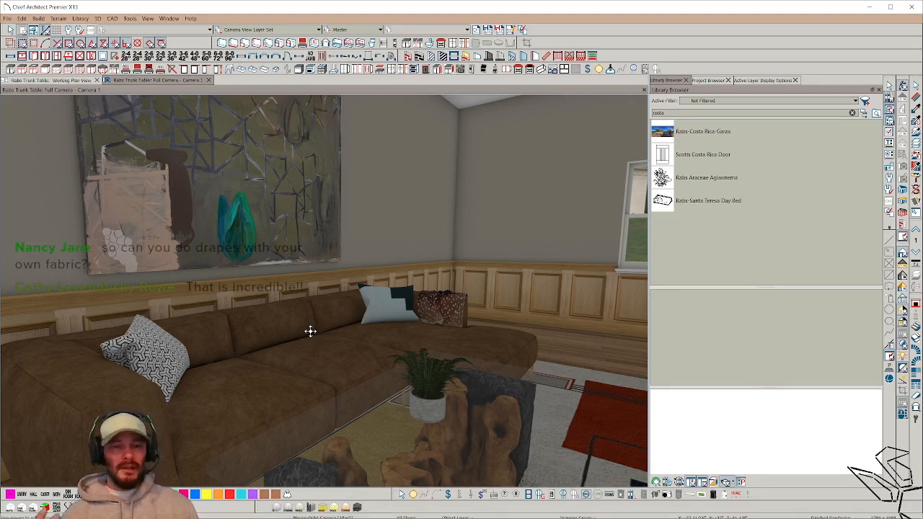
View the whole sectional couch with the trunk table and wall art from farther back in the camera view
{"action": "left_click_drag", "start_coordinate": [310, 331], "coordinate": [310, 331]}
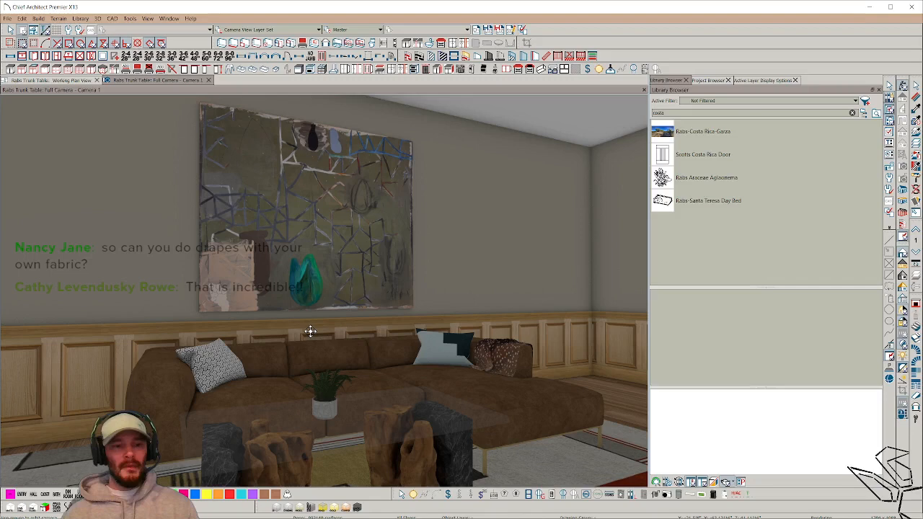
{"action": "scroll", "coordinate": [310, 332], "scroll_direction": "down", "scroll_amount": 1}
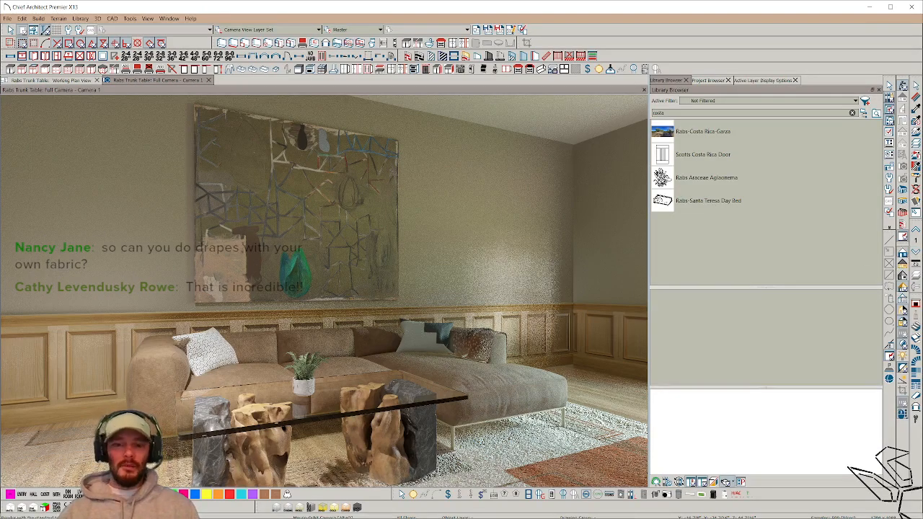
Close both open SketchUp windows, discarding the changes to the couch-with-blanket model
{"action": "key", "text": "alt+Tab"}
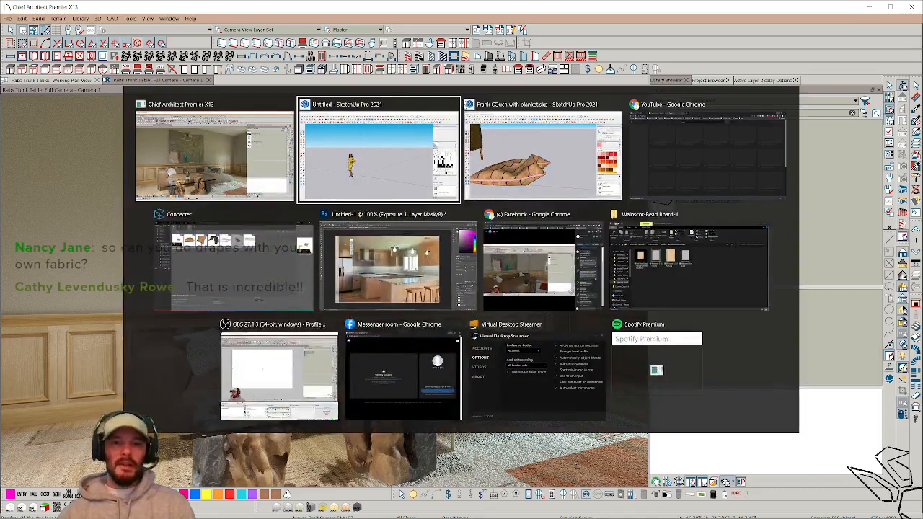
{"action": "left_click", "coordinate": [453, 105]}
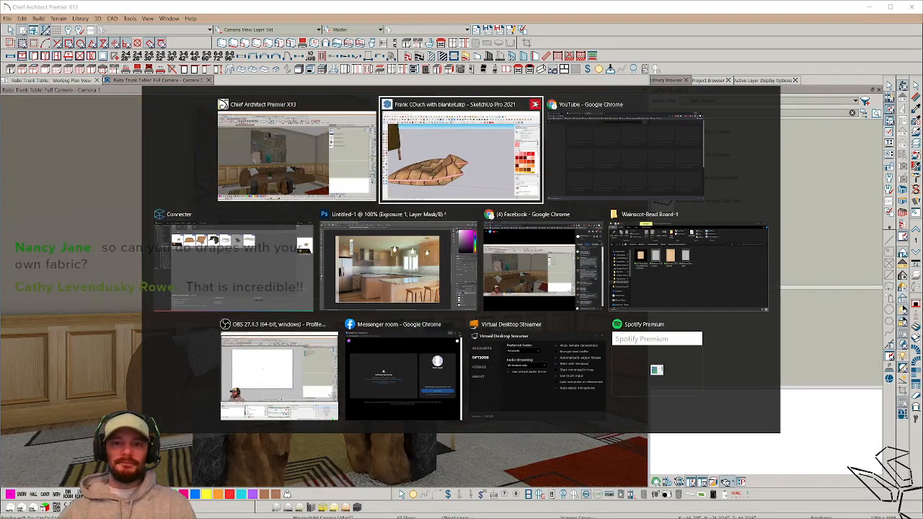
{"action": "left_click", "coordinate": [534, 105]}
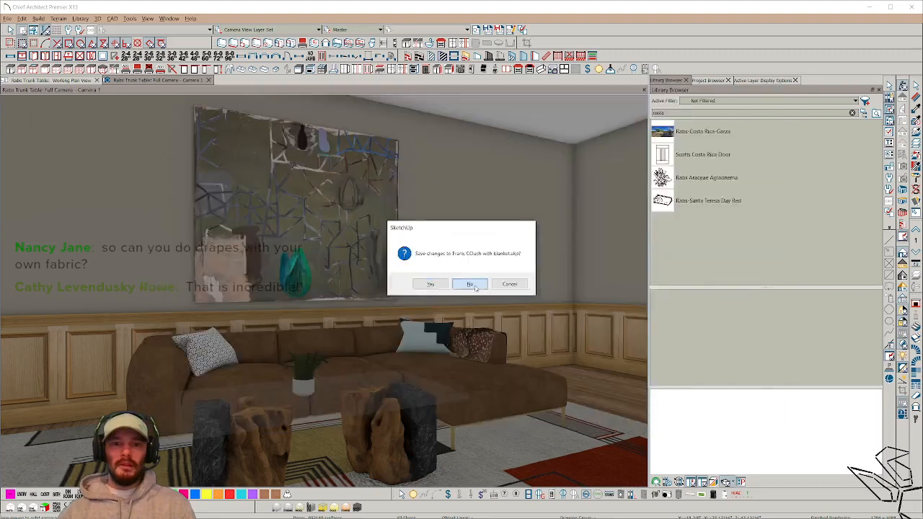
{"action": "left_click", "coordinate": [472, 284]}
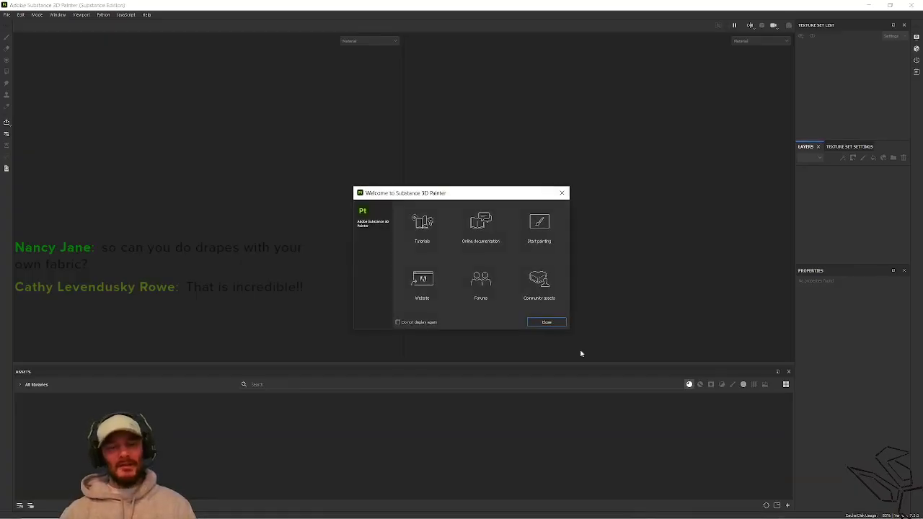
In Substance 3D Painter, create a new project from Rabs-Concrete Trunk Table.obj with a document resolution of 2048
{"action": "left_click", "coordinate": [555, 321]}
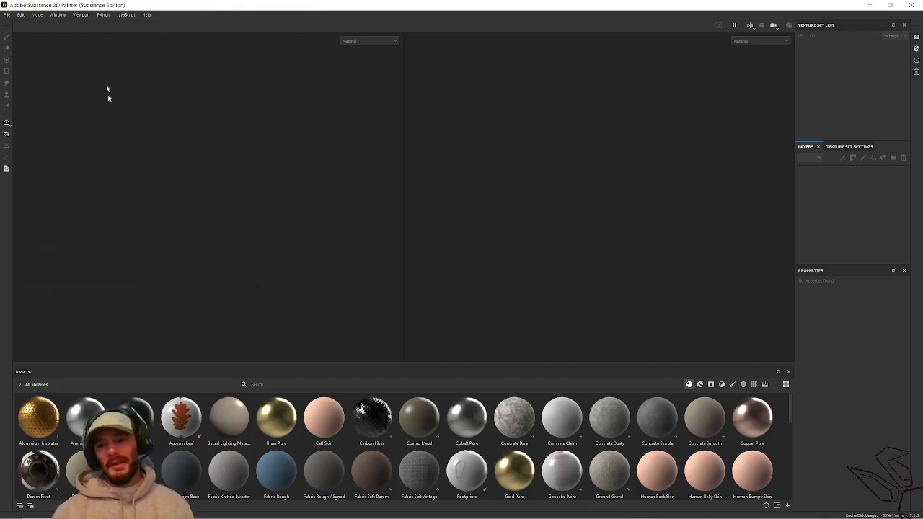
{"action": "left_click", "coordinate": [7, 15]}
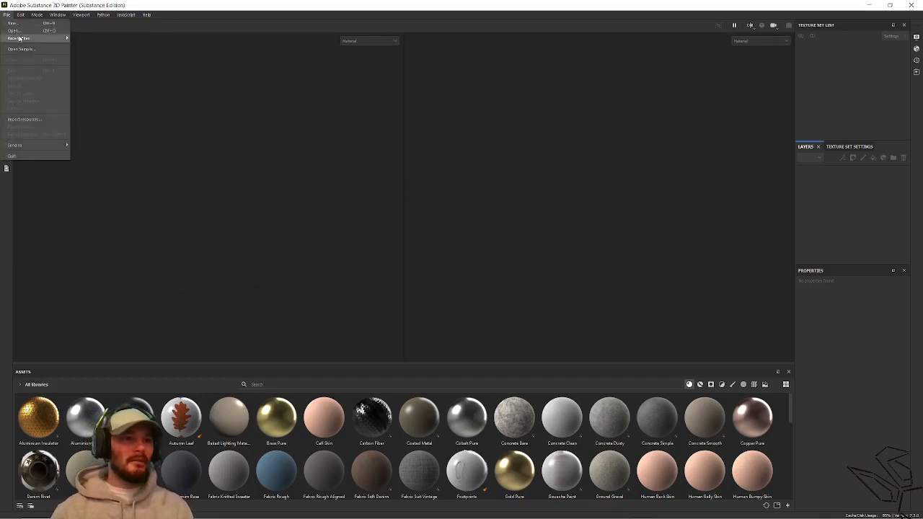
{"action": "left_click", "coordinate": [18, 24]}
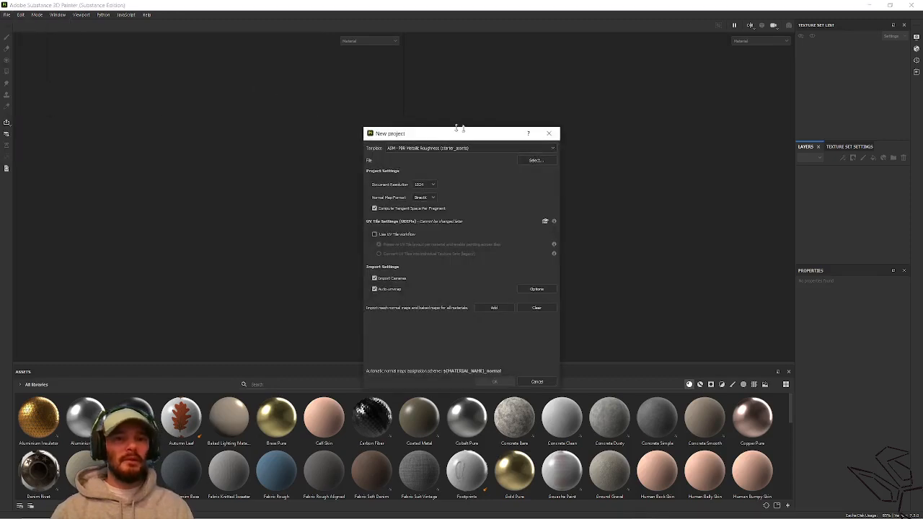
{"action": "left_click", "coordinate": [534, 160]}
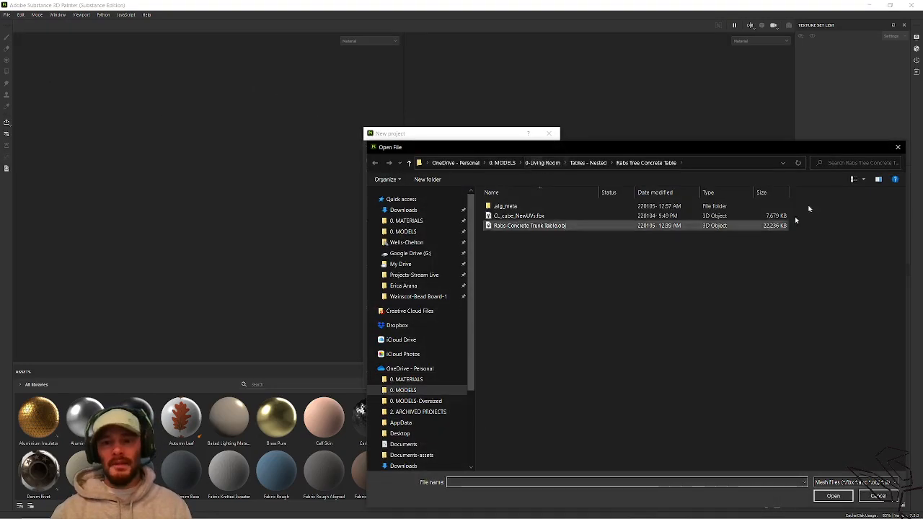
{"action": "double_click", "coordinate": [523, 227]}
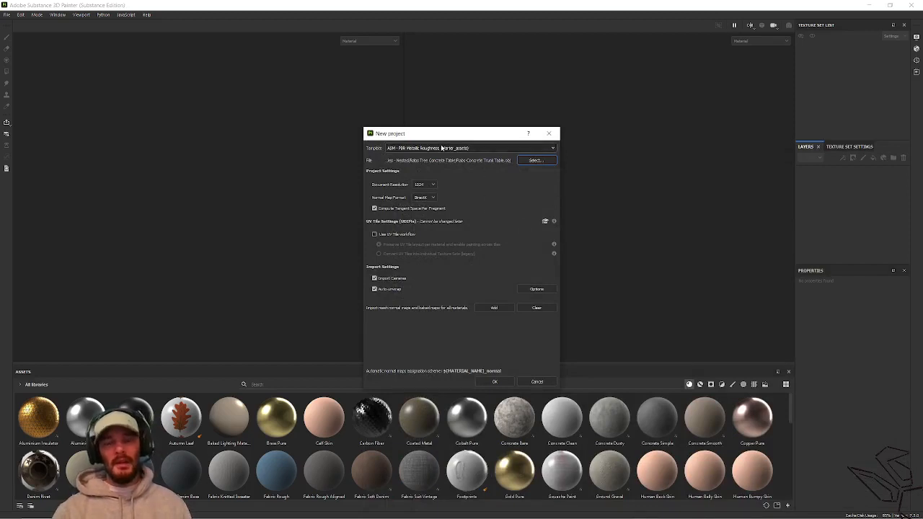
{"action": "left_click", "coordinate": [424, 185]}
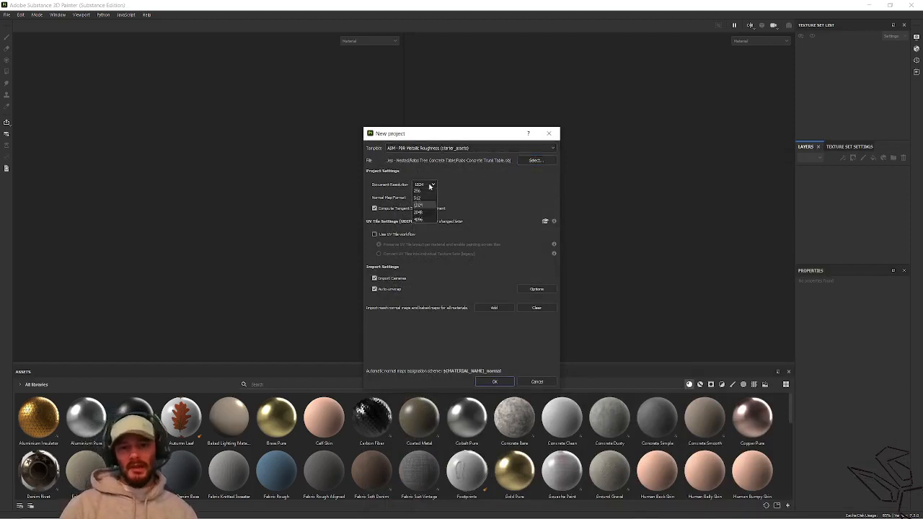
{"action": "left_click", "coordinate": [425, 225]}
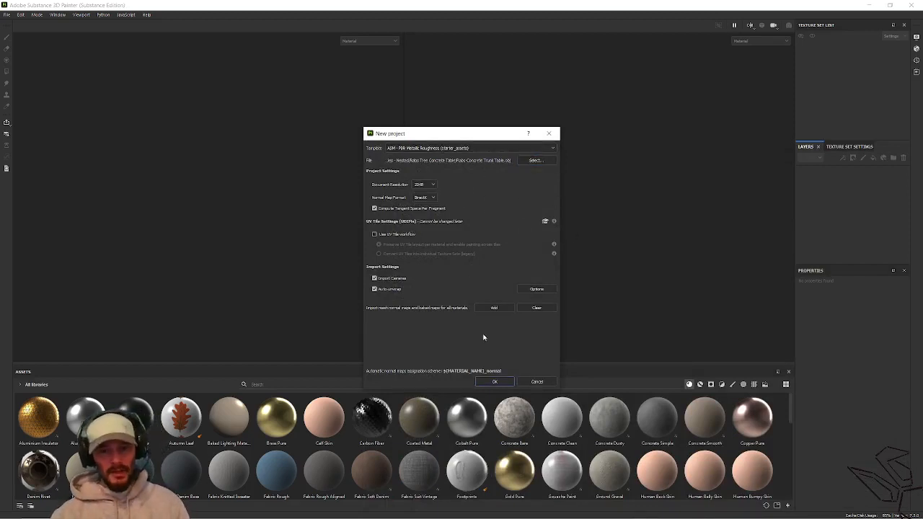
{"action": "left_click", "coordinate": [495, 382]}
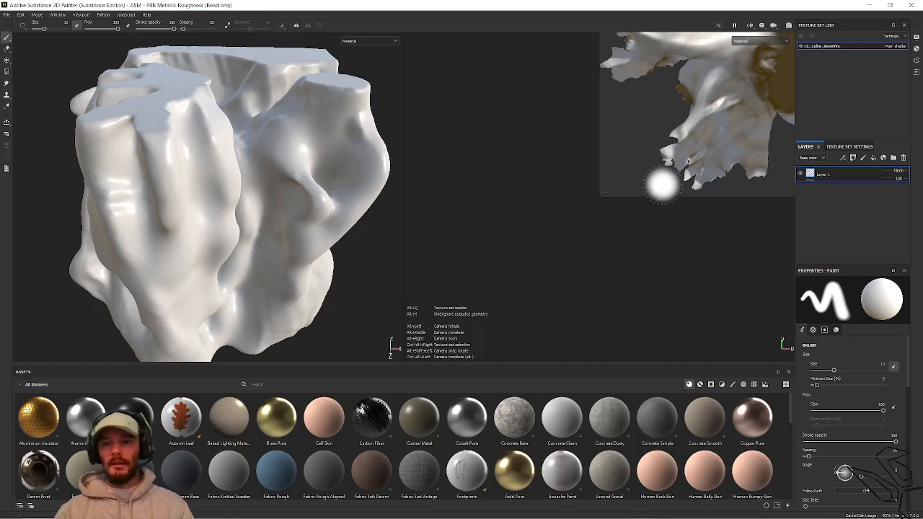
Paint a patch of the Calf Skin material on the upper part of one lobe of the trunk mesh
{"action": "mouse_move", "coordinate": [664, 184]}
{"action": "right_mouse_down", "text": "alt"}
{"action": "mouse_move", "coordinate": [642, 201]}
{"action": "mouse_move", "coordinate": [707, 89]}
{"action": "right_mouse_up", "text": "alt"}
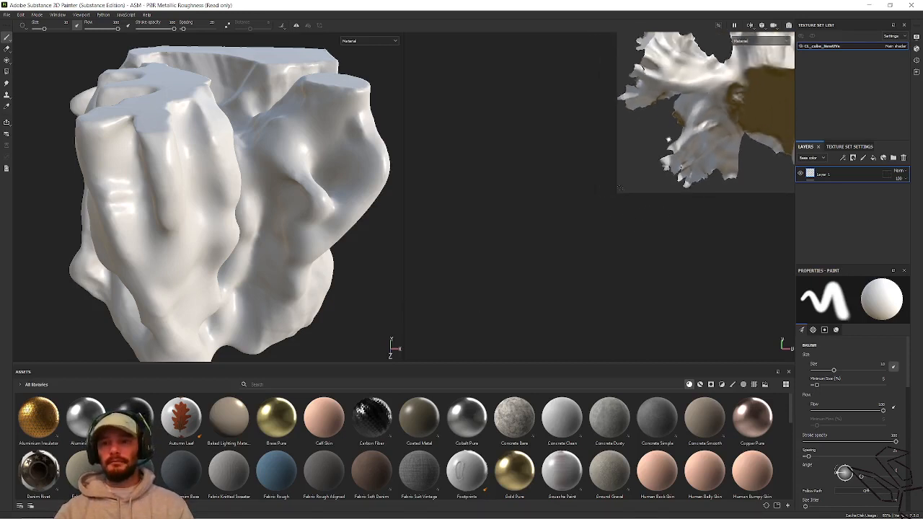
{"action": "left_click_drag", "start_coordinate": [665, 190], "coordinate": [710, 146], "text": "alt"}
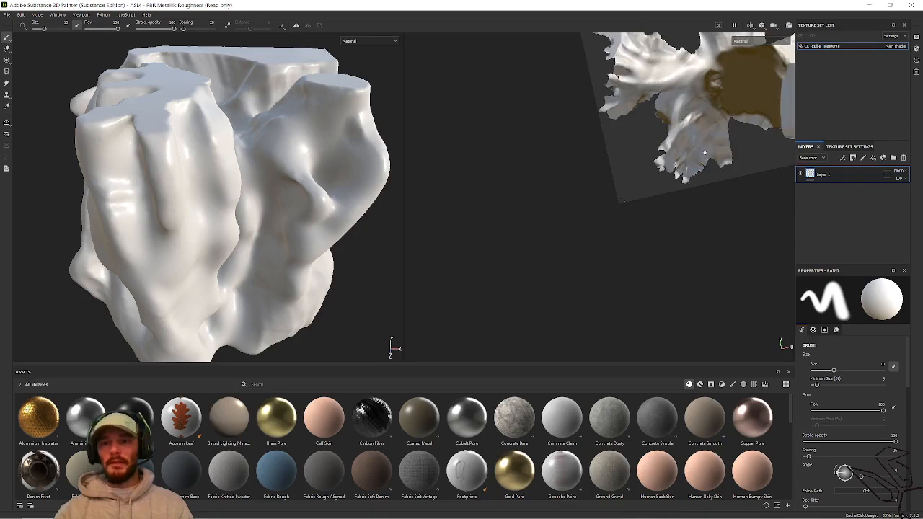
{"action": "right_click_drag", "start_coordinate": [706, 115], "coordinate": [591, 100], "text": "alt"}
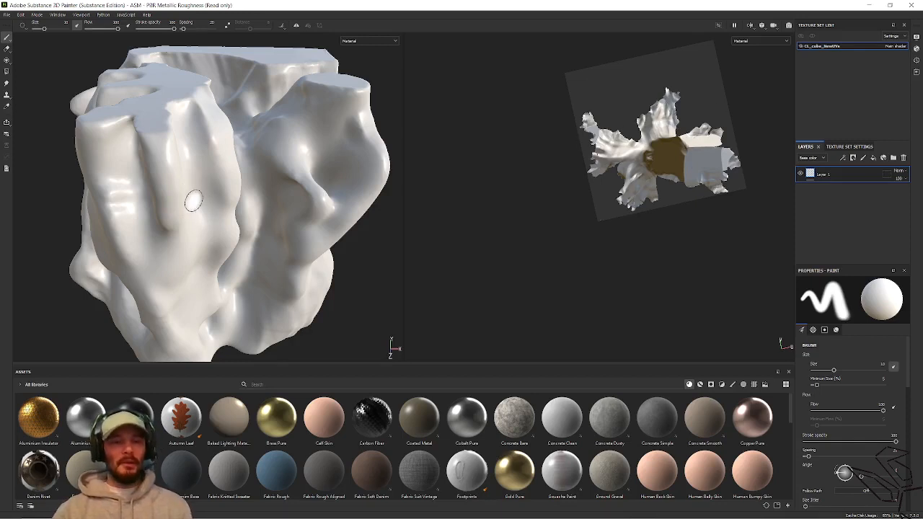
{"action": "mouse_move", "coordinate": [192, 199]}
{"action": "right_mouse_down", "text": "alt"}
{"action": "mouse_move", "coordinate": [207, 187]}
{"action": "mouse_move", "coordinate": [202, 243]}
{"action": "right_mouse_up", "text": "alt"}
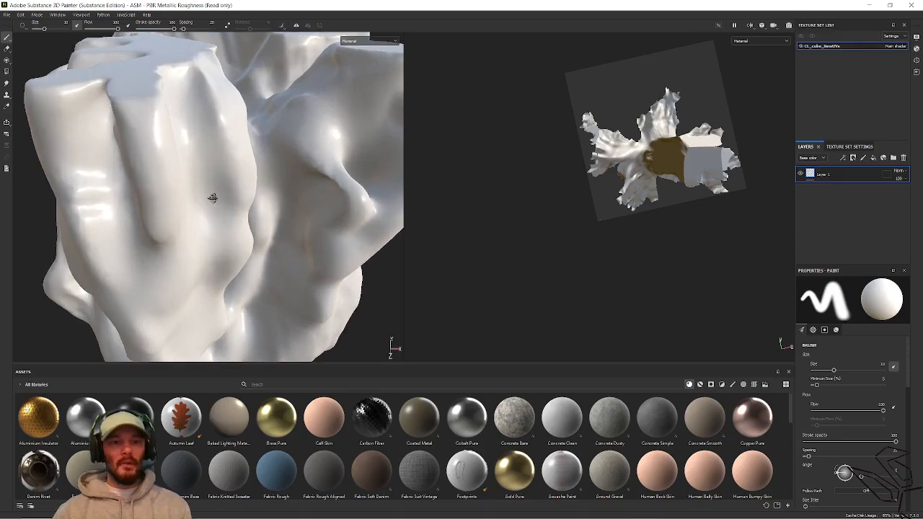
{"action": "left_click_drag", "start_coordinate": [211, 197], "coordinate": [267, 190], "text": "alt"}
{"action": "scroll", "coordinate": [224, 181], "scroll_direction": "down", "scroll_amount": 2}
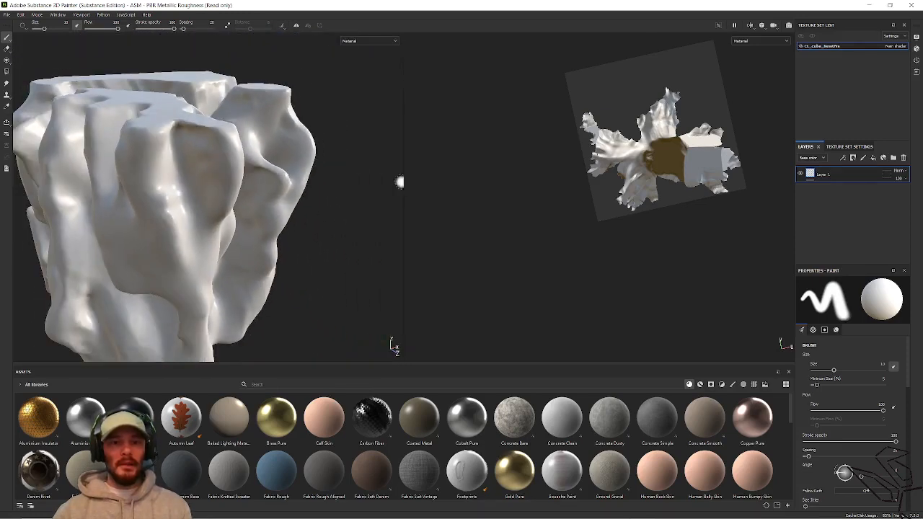
{"action": "left_click", "coordinate": [319, 431]}
{"action": "mouse_move", "coordinate": [217, 186]}
{"action": "left_mouse_down"}
{"action": "mouse_move", "coordinate": [189, 213]}
{"action": "mouse_move", "coordinate": [187, 138]}
{"action": "left_mouse_up"}
{"action": "mouse_move", "coordinate": [195, 202]}
{"action": "left_mouse_down"}
{"action": "mouse_move", "coordinate": [164, 180]}
{"action": "mouse_move", "coordinate": [183, 151]}
{"action": "left_mouse_up"}
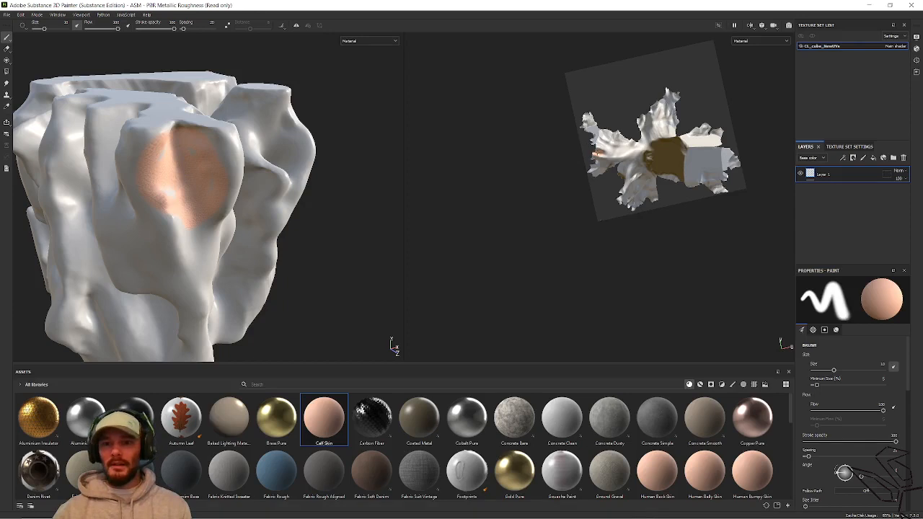
Set the brush size to 100 and paint Calf Skin over most of the front of the trunk mesh
{"action": "scroll", "coordinate": [600, 152], "scroll_direction": "up", "scroll_amount": 8}
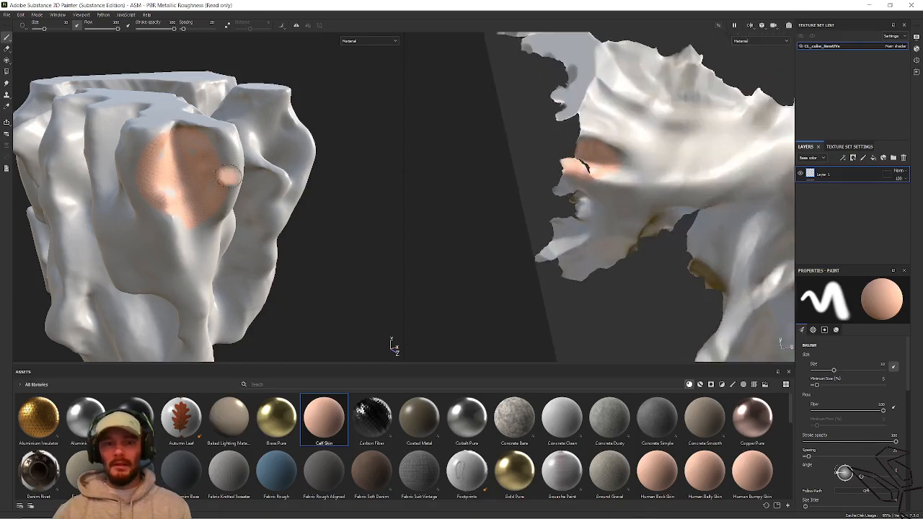
{"action": "left_click_drag", "start_coordinate": [124, 209], "coordinate": [175, 157], "text": "alt"}
{"action": "scroll", "coordinate": [175, 157], "scroll_direction": "down", "scroll_amount": 3}
{"action": "left_click_drag", "start_coordinate": [134, 184], "coordinate": [94, 184], "text": "alt"}
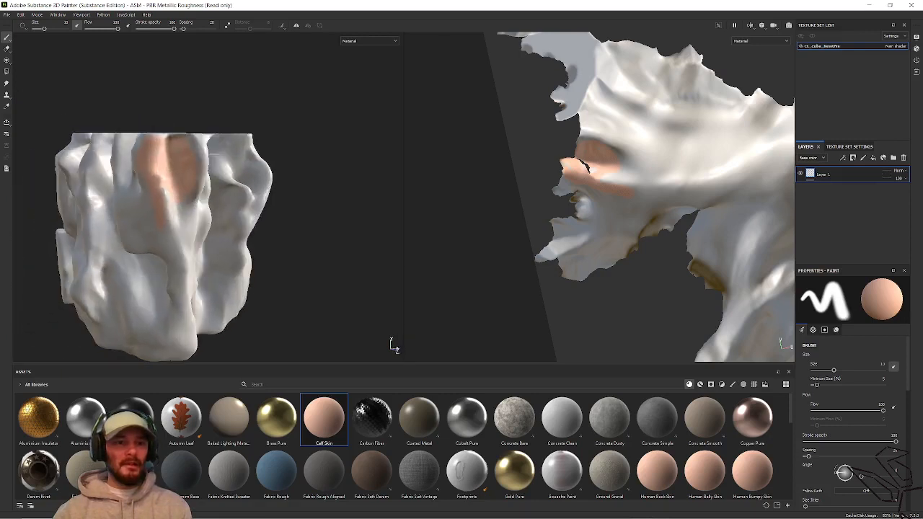
{"action": "left_click_drag", "start_coordinate": [151, 158], "coordinate": [174, 109], "text": "alt"}
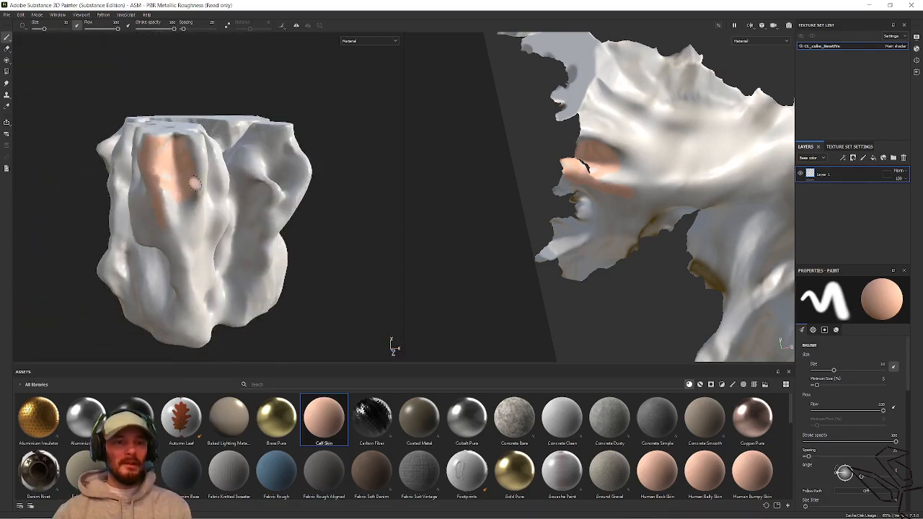
{"action": "scroll", "coordinate": [300, 148], "scroll_direction": "up", "scroll_amount": 1}
{"action": "scroll", "coordinate": [325, 194], "scroll_direction": "down", "scroll_amount": 2}
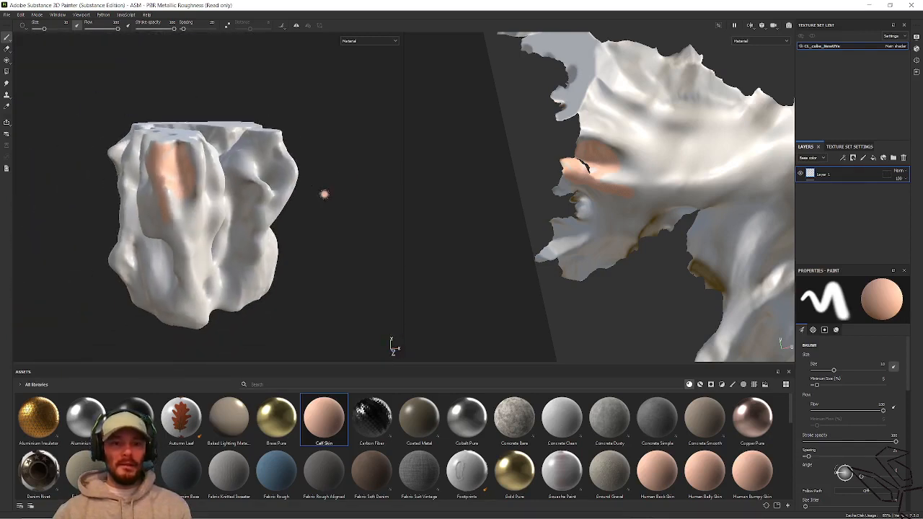
{"action": "scroll", "coordinate": [320, 194], "scroll_direction": "up", "scroll_amount": 2}
{"action": "right_click_drag", "start_coordinate": [288, 199], "coordinate": [327, 200], "text": "ctrl"}
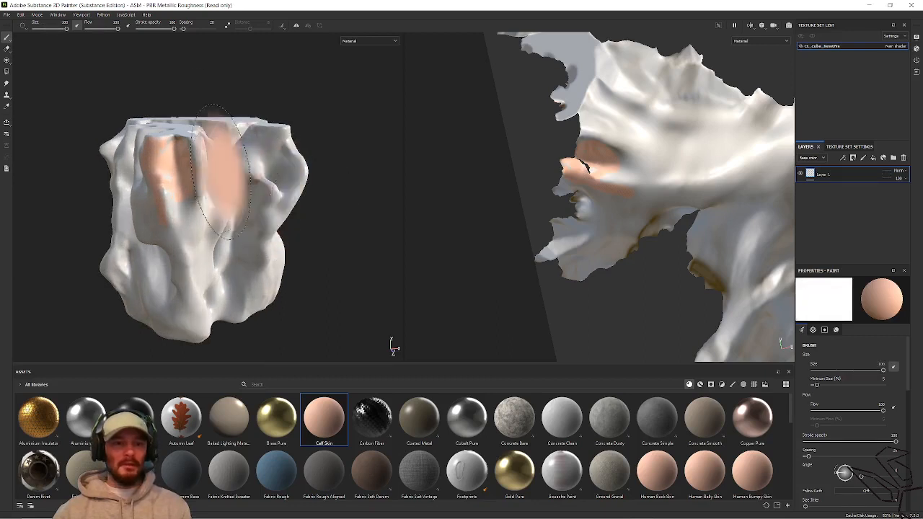
{"action": "mouse_move", "coordinate": [217, 162]}
{"action": "left_mouse_down"}
{"action": "mouse_move", "coordinate": [238, 245]}
{"action": "mouse_move", "coordinate": [188, 128]}
{"action": "mouse_move", "coordinate": [157, 301]}
{"action": "mouse_move", "coordinate": [162, 151]}
{"action": "mouse_move", "coordinate": [212, 187]}
{"action": "mouse_move", "coordinate": [193, 216]}
{"action": "left_mouse_up"}
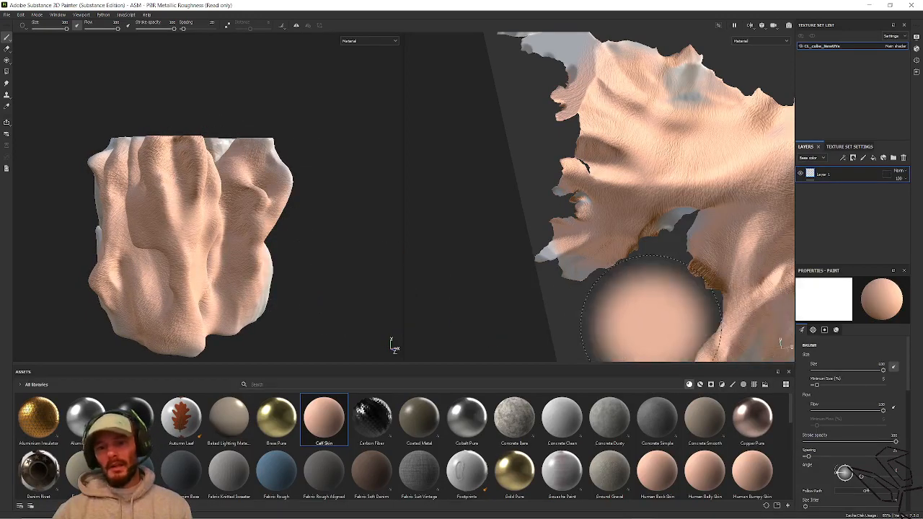
Search the brush assets for "fur" and choose the third brush in the results for painting
{"action": "left_click", "coordinate": [732, 384]}
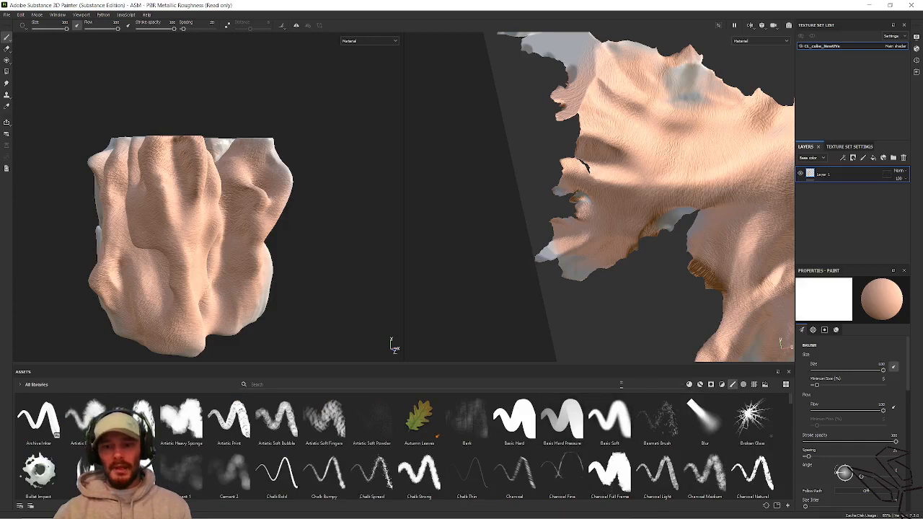
{"action": "left_click", "coordinate": [664, 385]}
{"action": "type", "text": "fur"}
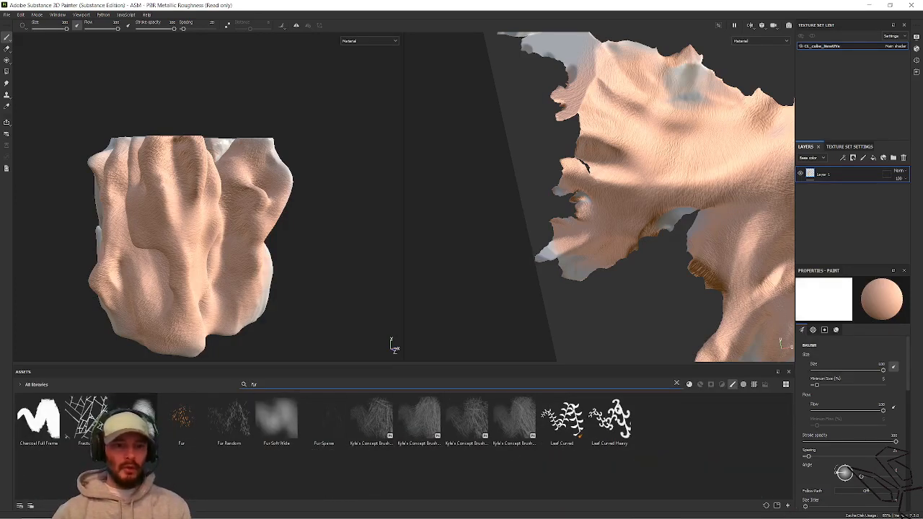
{"action": "left_click", "coordinate": [134, 418]}
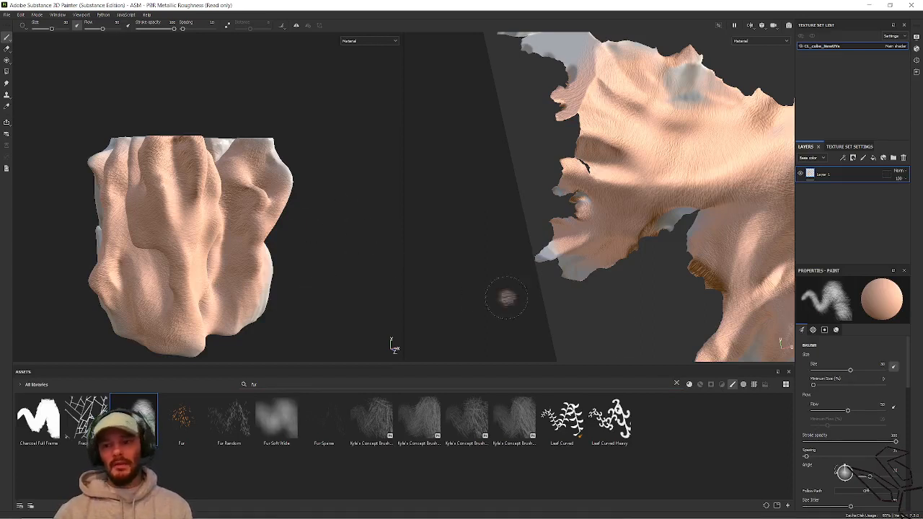
Turn off the color channel in the paint material's settings
{"action": "scroll", "coordinate": [855, 408], "scroll_direction": "down", "scroll_amount": 1}
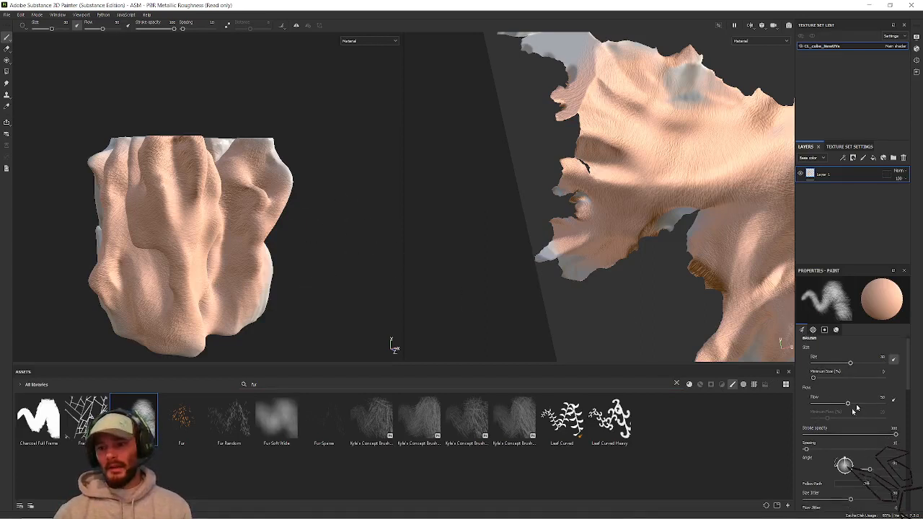
{"action": "scroll", "coordinate": [855, 408], "scroll_direction": "down", "scroll_amount": 10}
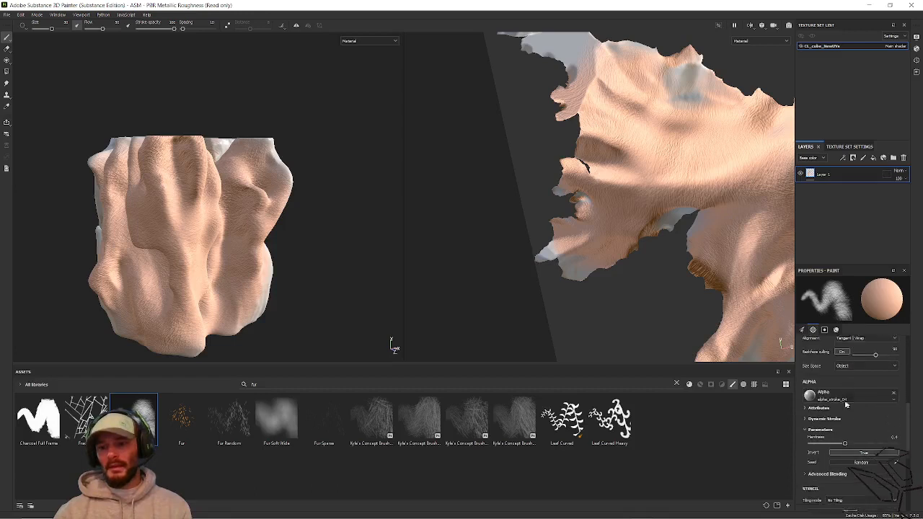
{"action": "scroll", "coordinate": [842, 397], "scroll_direction": "down", "scroll_amount": 5}
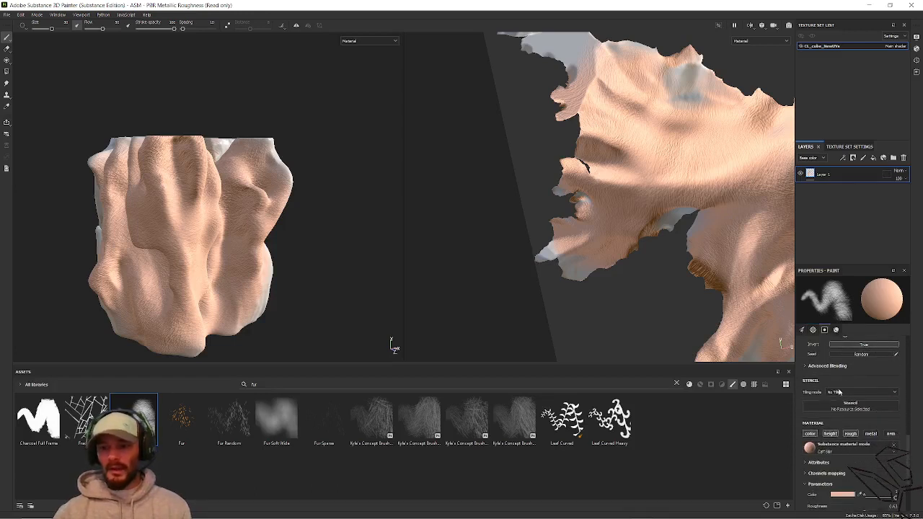
{"action": "left_click", "coordinate": [810, 434]}
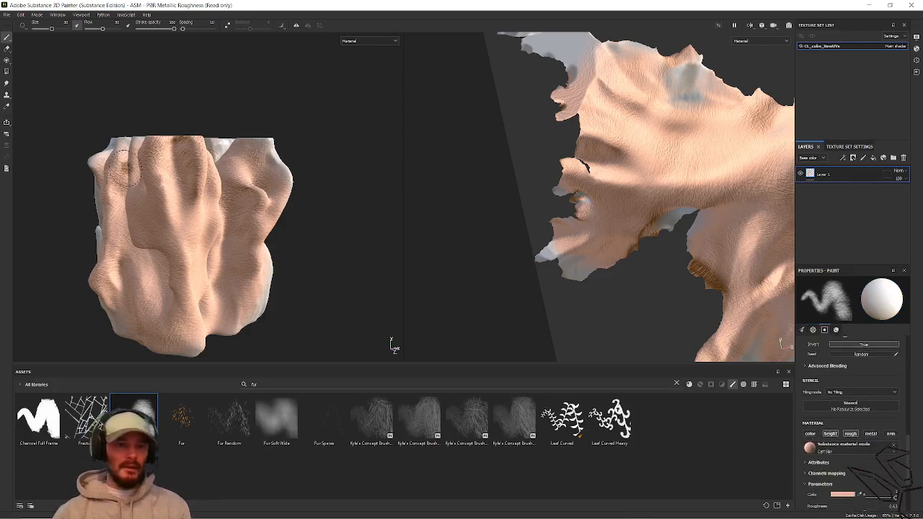
Enlarge the brush and paint the fur texture over the upper front of the trunk mesh
{"action": "scroll", "coordinate": [168, 190], "scroll_direction": "up", "scroll_amount": 1}
{"action": "right_click_drag", "start_coordinate": [166, 189], "coordinate": [202, 188], "text": "ctrl"}
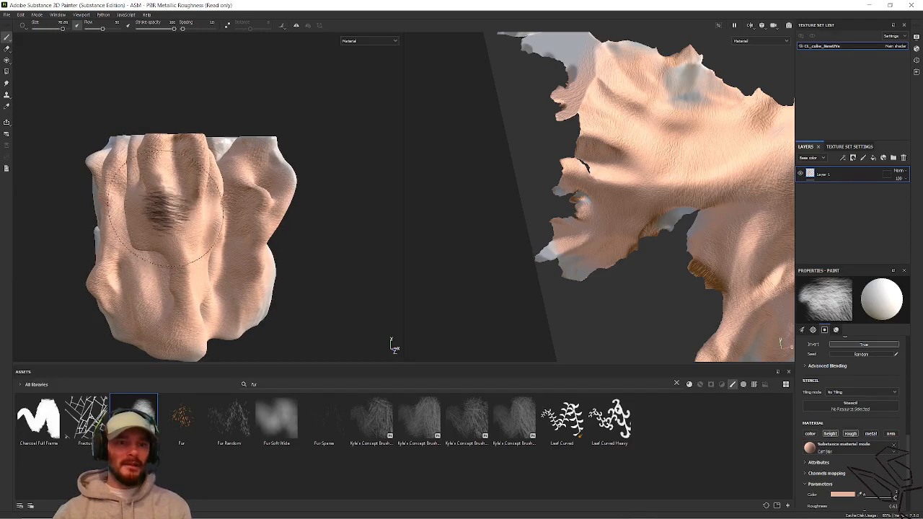
{"action": "scroll", "coordinate": [166, 201], "scroll_direction": "up", "scroll_amount": 2}
{"action": "scroll", "coordinate": [856, 482], "scroll_direction": "down", "scroll_amount": 3}
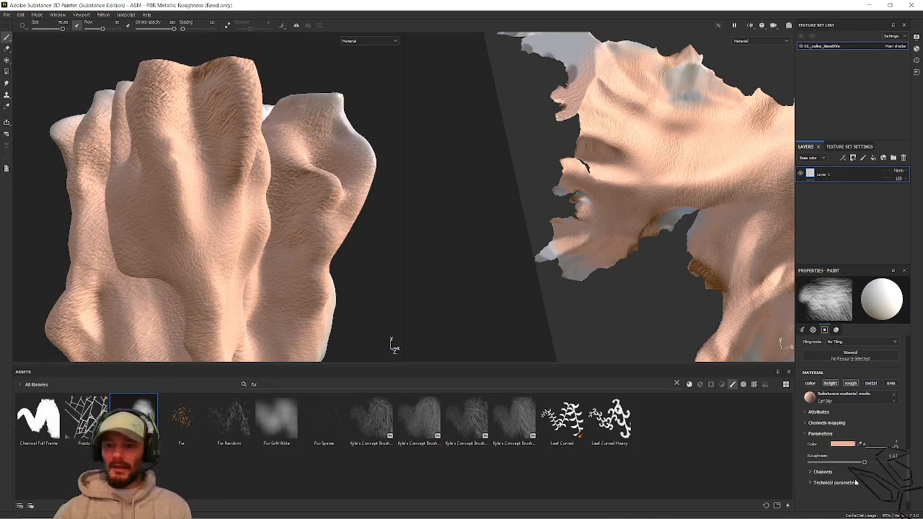
Remove the Calf Skin material from the paint settings and raise the uniform height value to about 0.76
{"action": "scroll", "coordinate": [856, 482], "scroll_direction": "down", "scroll_amount": 2}
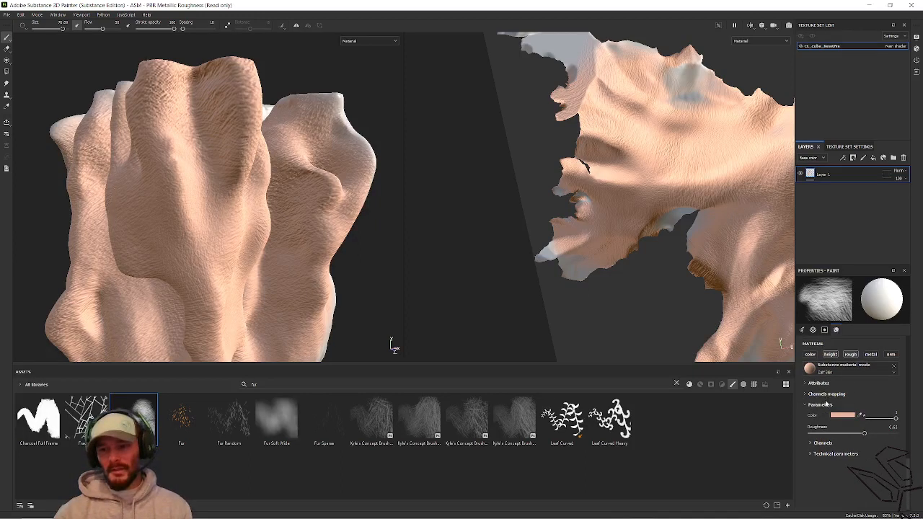
{"action": "scroll", "coordinate": [848, 378], "scroll_direction": "up", "scroll_amount": 1}
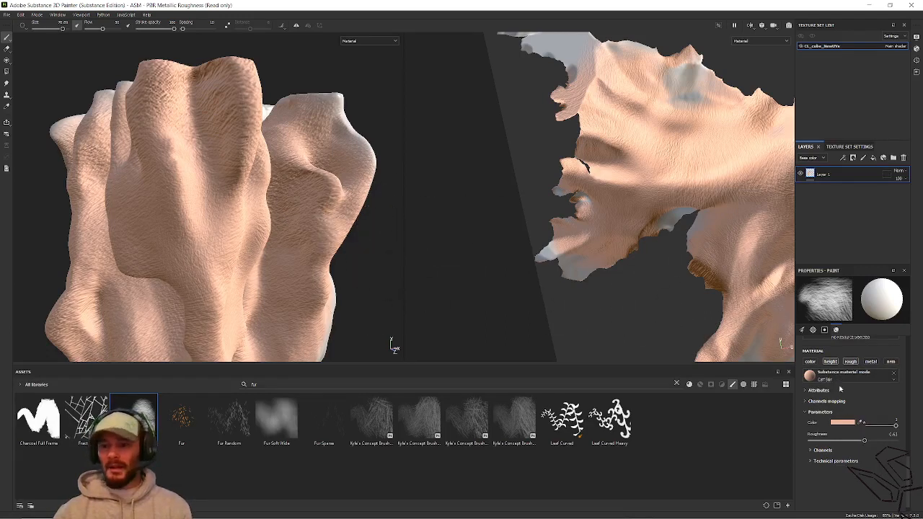
{"action": "scroll", "coordinate": [870, 393], "scroll_direction": "up", "scroll_amount": 2}
{"action": "left_click", "coordinate": [895, 395]}
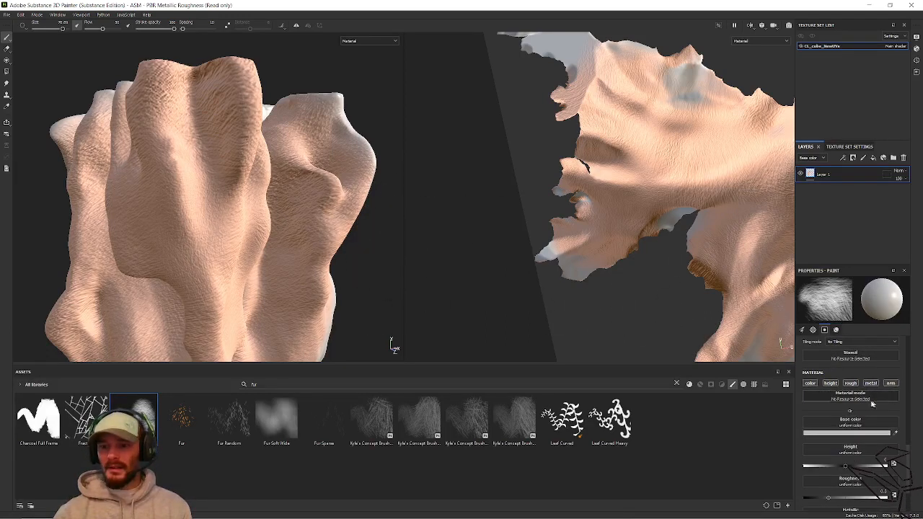
{"action": "scroll", "coordinate": [850, 415], "scroll_direction": "down", "scroll_amount": 2}
{"action": "left_click_drag", "start_coordinate": [846, 445], "coordinate": [877, 444]}
Turn off the color channel and paint the raised fur texture across the upper front of the trunk mesh
{"action": "mouse_move", "coordinate": [238, 217]}
{"action": "left_mouse_down"}
{"action": "mouse_move", "coordinate": [217, 238]}
{"action": "mouse_move", "coordinate": [181, 245]}
{"action": "mouse_move", "coordinate": [213, 130]}
{"action": "left_mouse_up"}
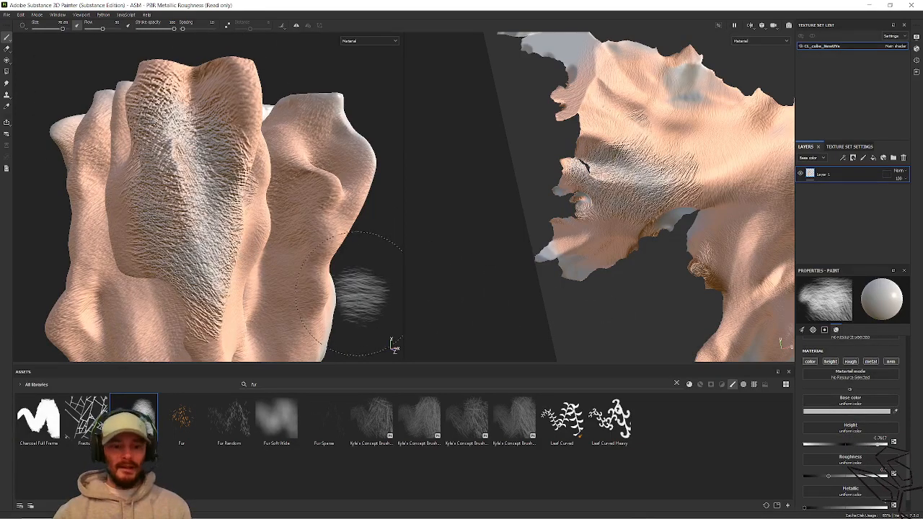
{"action": "key", "text": "ctrl+z"}
{"action": "scroll", "coordinate": [865, 411], "scroll_direction": "down", "scroll_amount": 2}
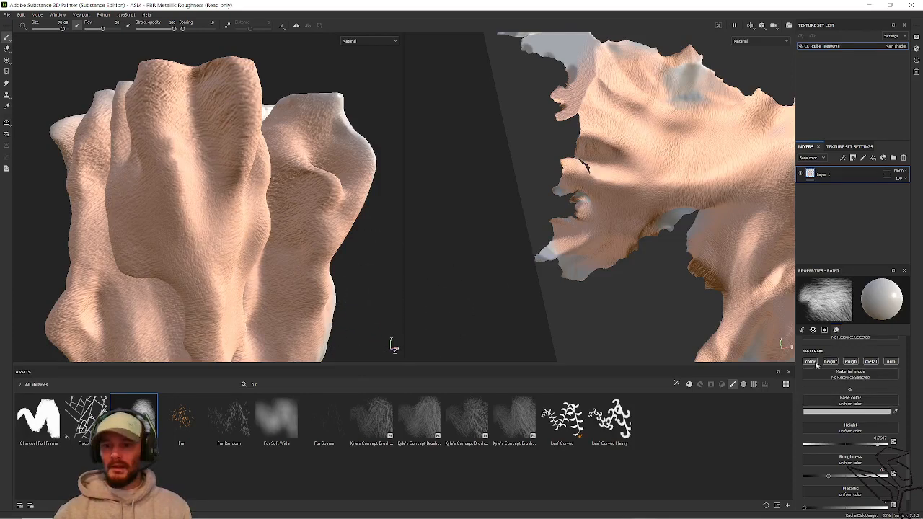
{"action": "mouse_move", "coordinate": [223, 76]}
{"action": "left_mouse_down"}
{"action": "mouse_move", "coordinate": [159, 278]}
{"action": "mouse_move", "coordinate": [169, 137]}
{"action": "mouse_move", "coordinate": [191, 177]}
{"action": "mouse_move", "coordinate": [202, 289]}
{"action": "mouse_move", "coordinate": [238, 165]}
{"action": "mouse_move", "coordinate": [216, 195]}
{"action": "mouse_move", "coordinate": [220, 281]}
{"action": "mouse_move", "coordinate": [177, 256]}
{"action": "mouse_move", "coordinate": [216, 300]}
{"action": "mouse_move", "coordinate": [203, 328]}
{"action": "mouse_move", "coordinate": [202, 123]}
{"action": "mouse_move", "coordinate": [267, 193]}
{"action": "mouse_move", "coordinate": [284, 296]}
{"action": "mouse_move", "coordinate": [317, 288]}
{"action": "mouse_move", "coordinate": [324, 198]}
{"action": "mouse_move", "coordinate": [321, 209]}
{"action": "left_mouse_up"}
{"action": "mouse_move", "coordinate": [307, 216]}
{"action": "left_mouse_down", "text": "alt"}
{"action": "mouse_move", "coordinate": [317, 241]}
{"action": "mouse_move", "coordinate": [289, 207]}
{"action": "left_mouse_up", "text": "alt"}
{"action": "left_click_drag", "start_coordinate": [351, 250], "coordinate": [252, 281], "text": "alt"}
{"action": "left_click_drag", "start_coordinate": [246, 217], "coordinate": [372, 208], "text": "alt"}
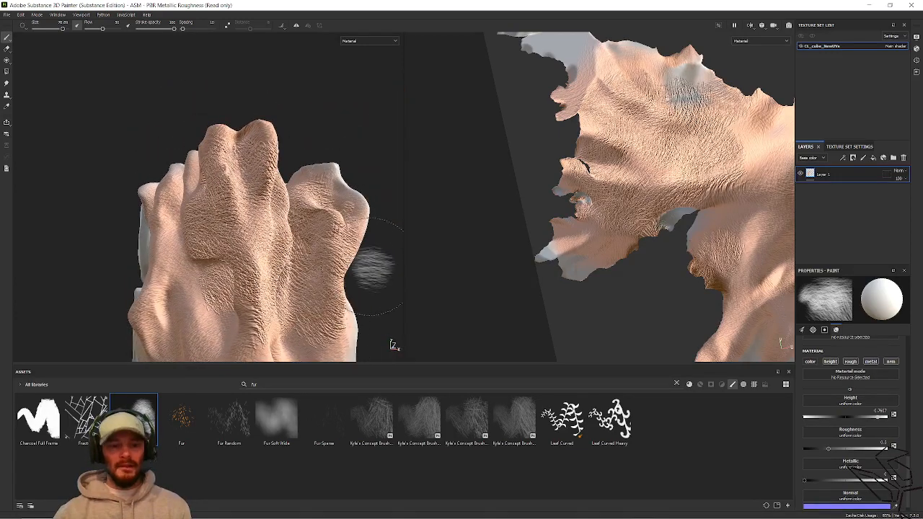
Switch to Chief Architect and view the trunk table, rug and couch from a higher camera angle
{"action": "key", "text": "alt+Tab"}
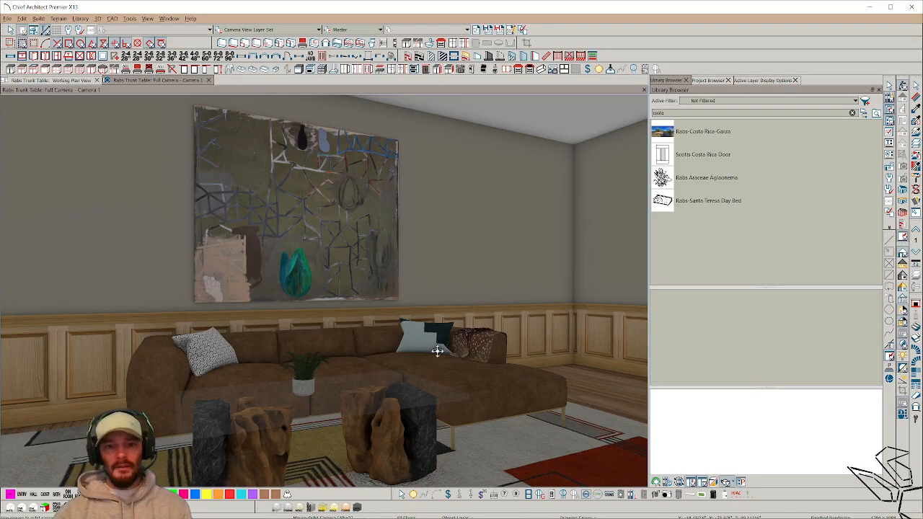
{"action": "middle_click_drag", "start_coordinate": [438, 351], "coordinate": [451, 175]}
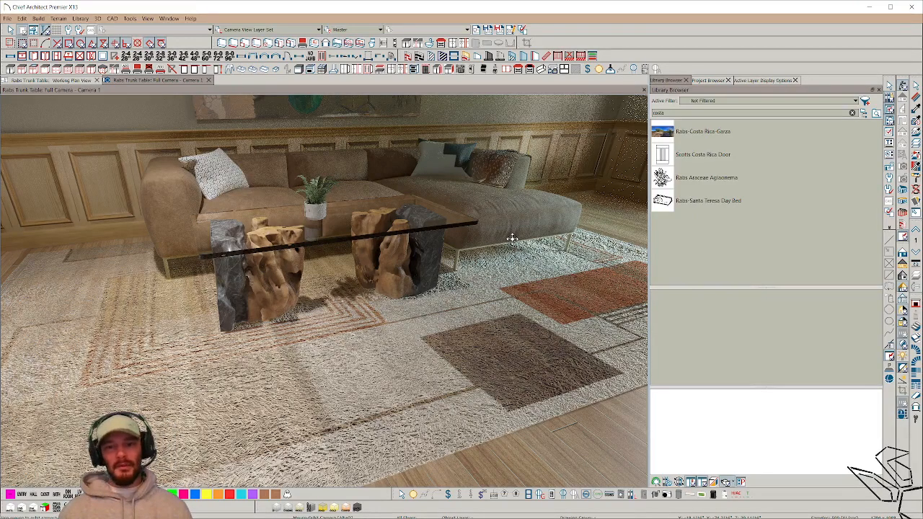
{"action": "left_click", "coordinate": [512, 239]}
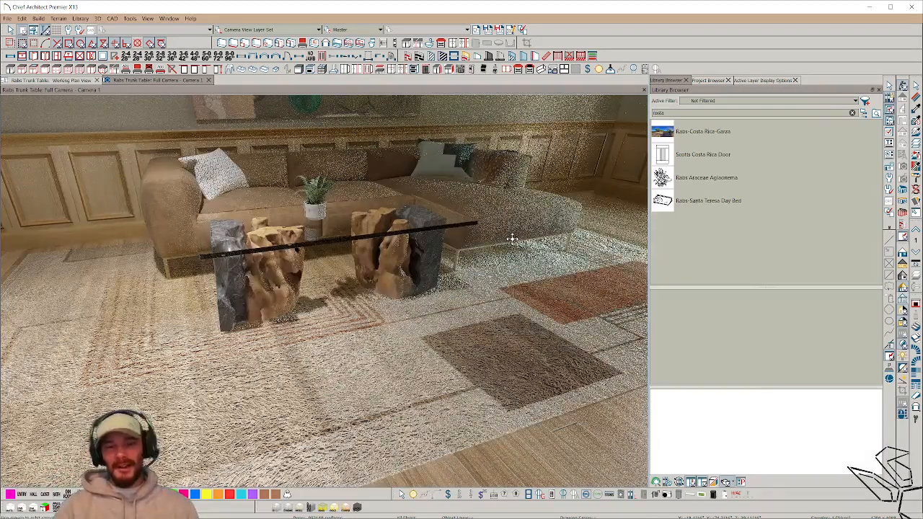
{"action": "scroll", "coordinate": [512, 239], "scroll_direction": "down", "scroll_amount": 2}
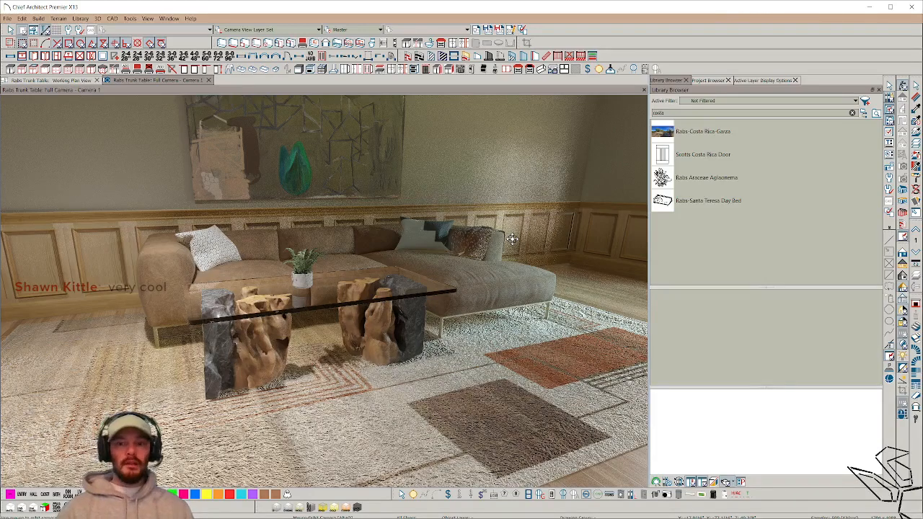
Leave the library search results, choose Style Palette from the library tree and apply it to the living room
{"action": "left_click", "coordinate": [864, 112]}
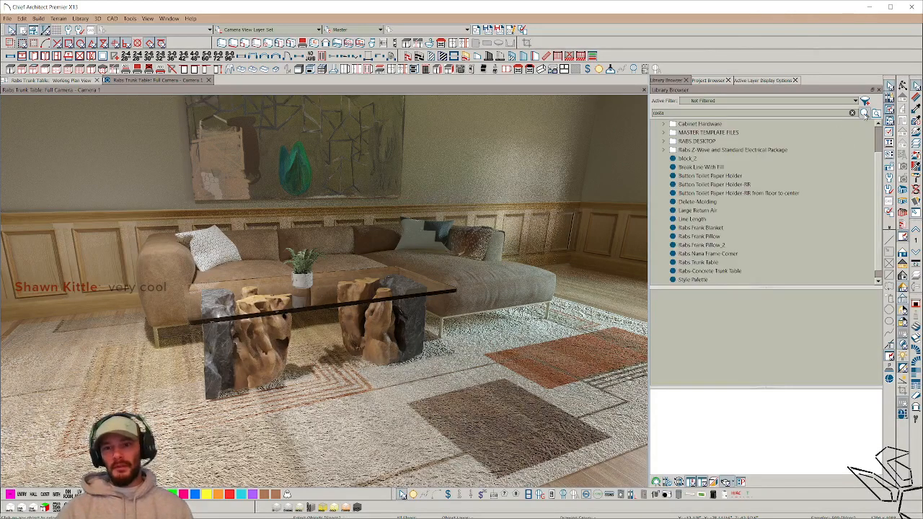
{"action": "scroll", "coordinate": [757, 198], "scroll_direction": "down", "scroll_amount": 1}
{"action": "left_click", "coordinate": [696, 271]}
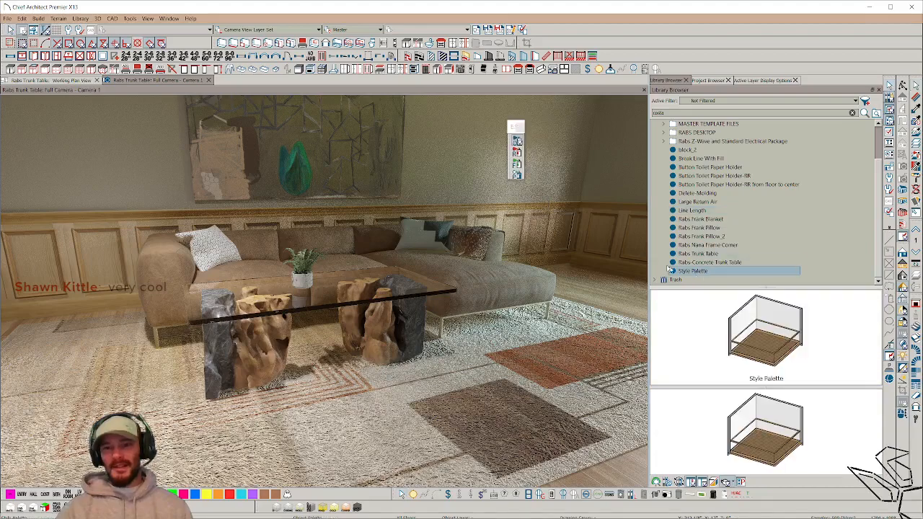
{"action": "left_click", "coordinate": [611, 283]}
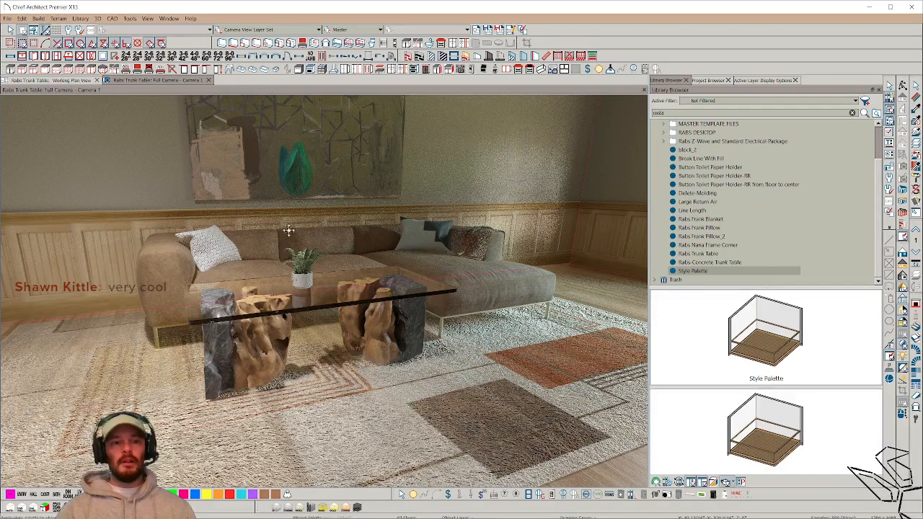
Place a light on the ceiling in front of the large wall painting
{"action": "middle_click_drag", "start_coordinate": [288, 230], "coordinate": [267, 241]}
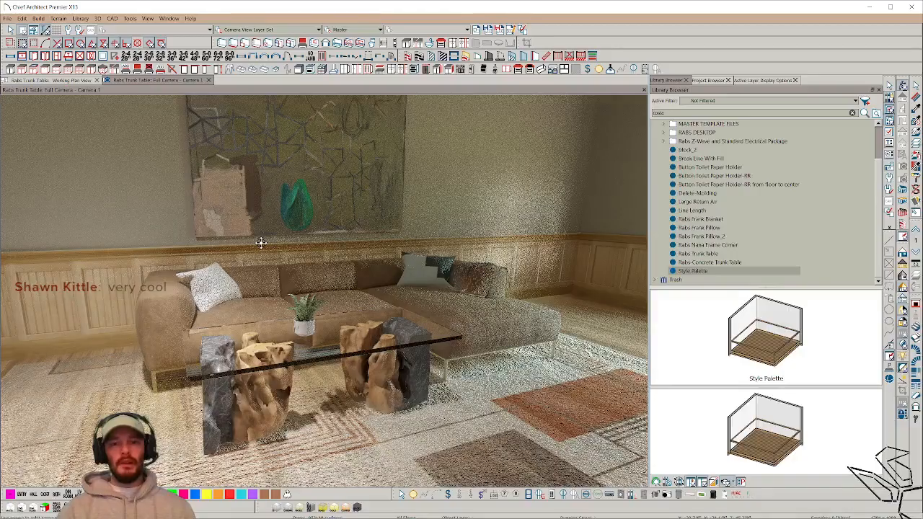
{"action": "middle_click_drag", "start_coordinate": [261, 243], "coordinate": [282, 209]}
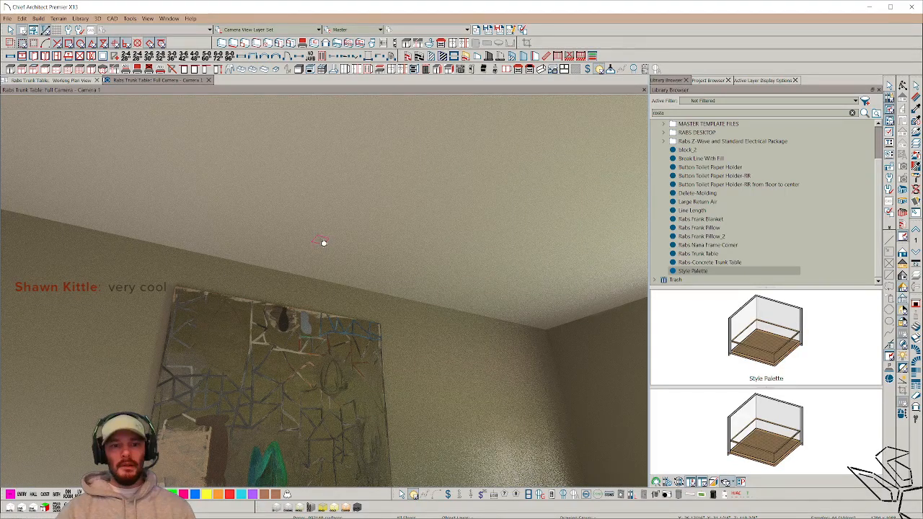
{"action": "left_click", "coordinate": [324, 243]}
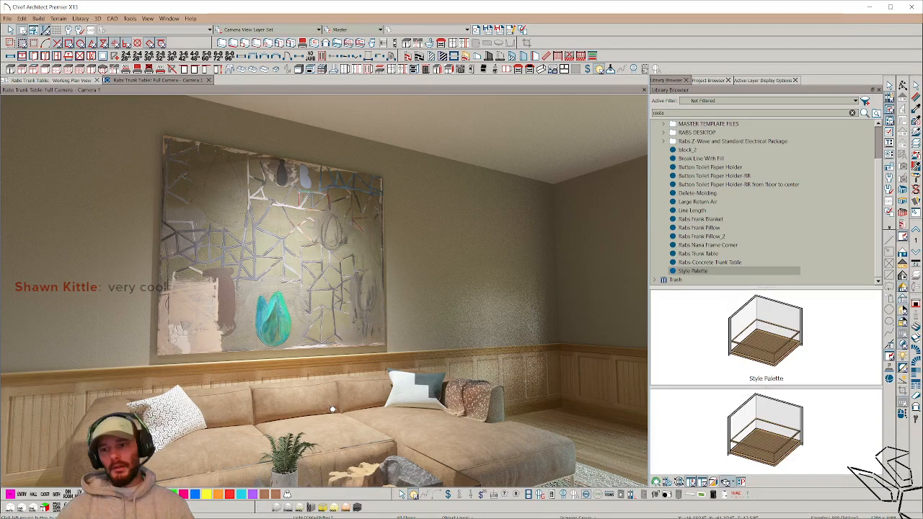
Review the Maximum Export Samples setting in the Physically Based rendering technique options and accept the dialog
{"action": "left_click", "coordinate": [902, 300]}
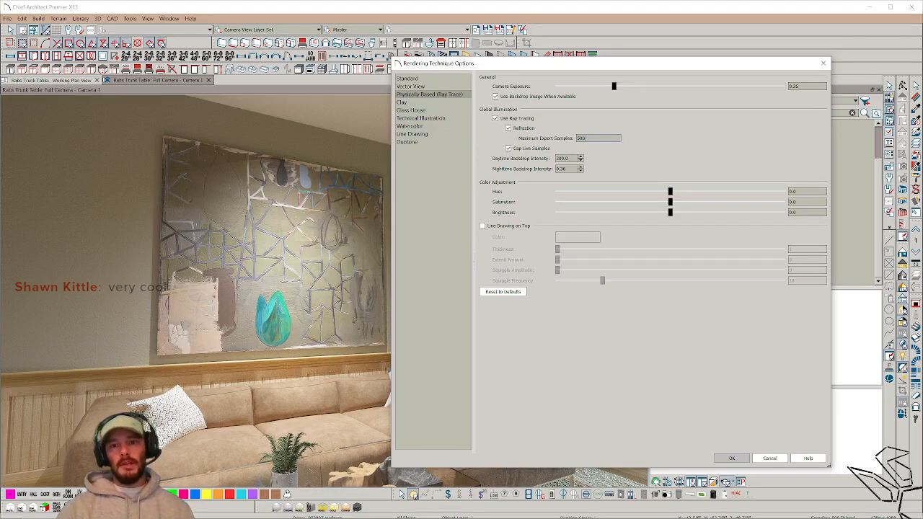
{"action": "double_click", "coordinate": [582, 138]}
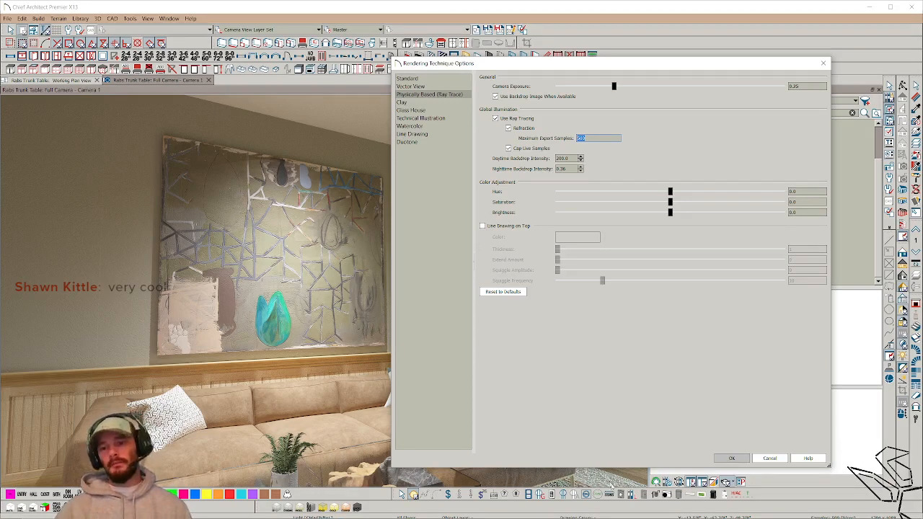
{"action": "left_click", "coordinate": [731, 458]}
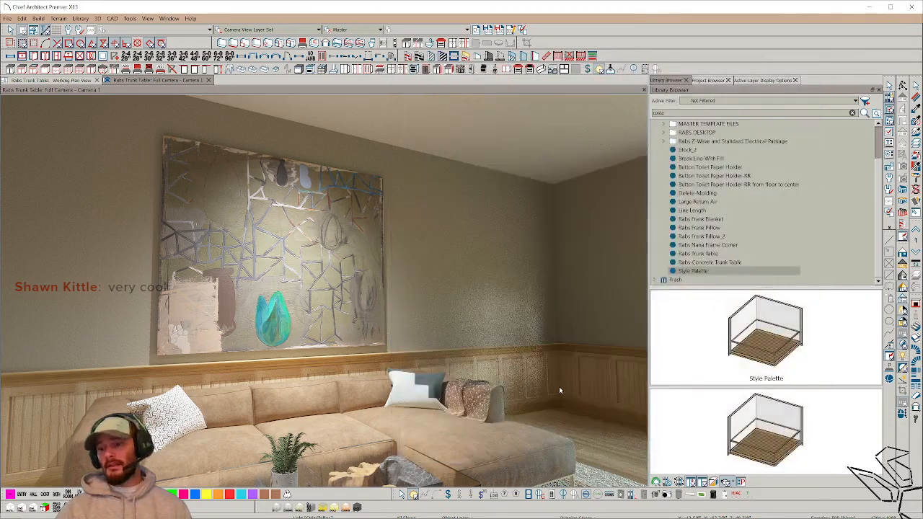